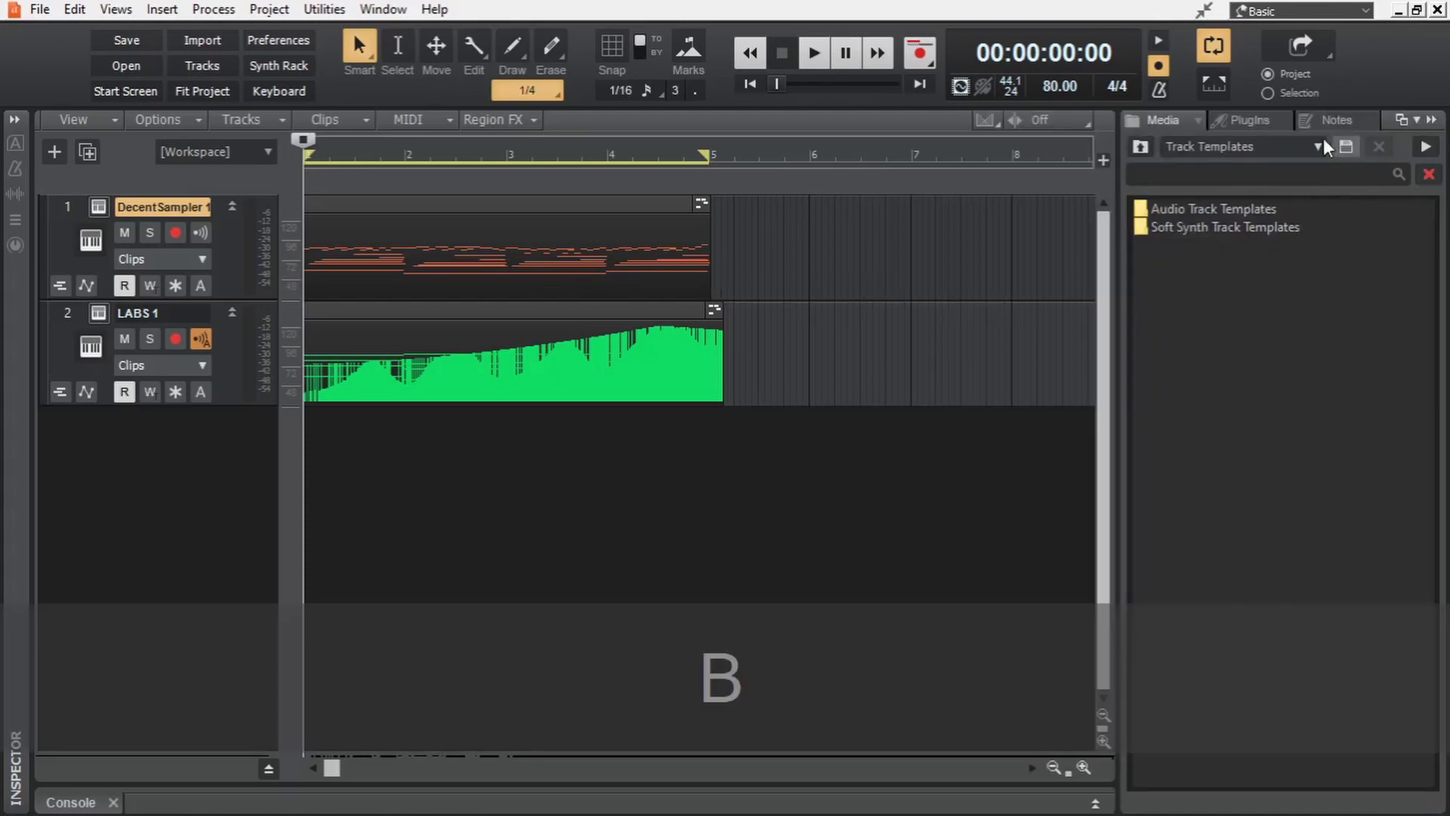
# Step: Browse the sample packs to the Kicks folder under Drum One Shots in Cymatics' Cobra Hip Hop Sample Pack
pyautogui.click(1320, 145)
pyautogui.click(1263, 577)
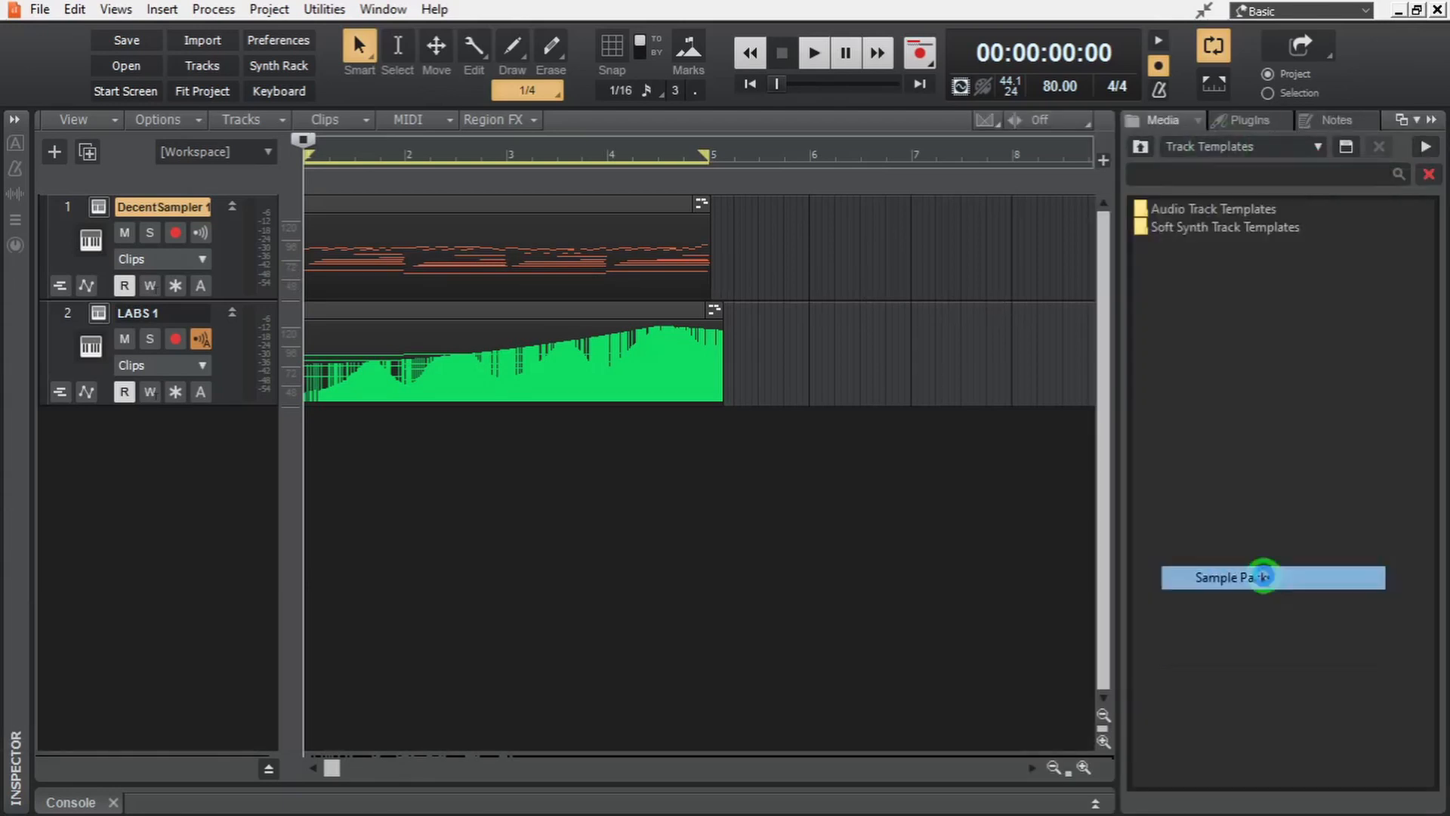
pyautogui.doubleClick(1180, 533)
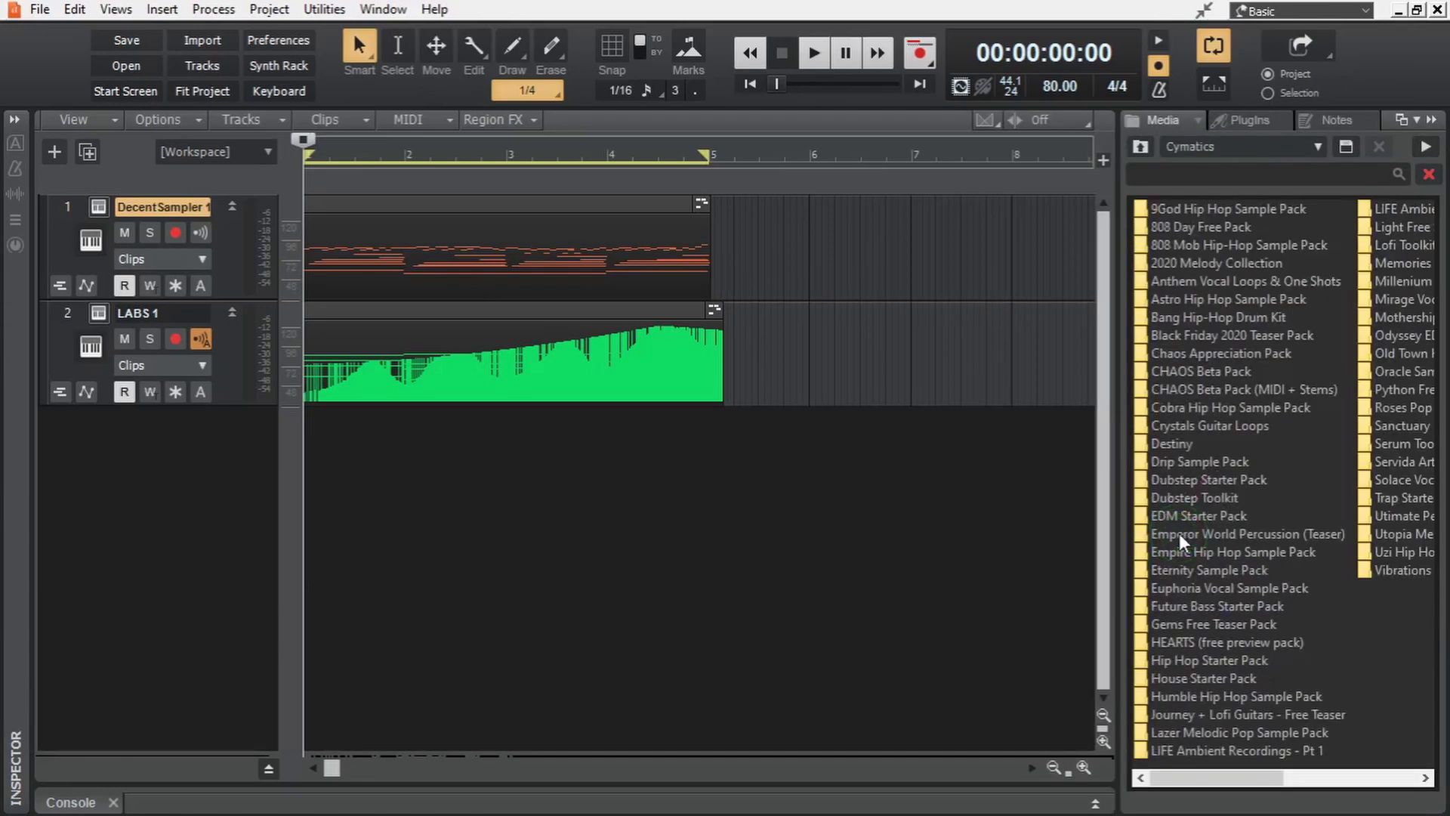
pyautogui.doubleClick(1186, 411)
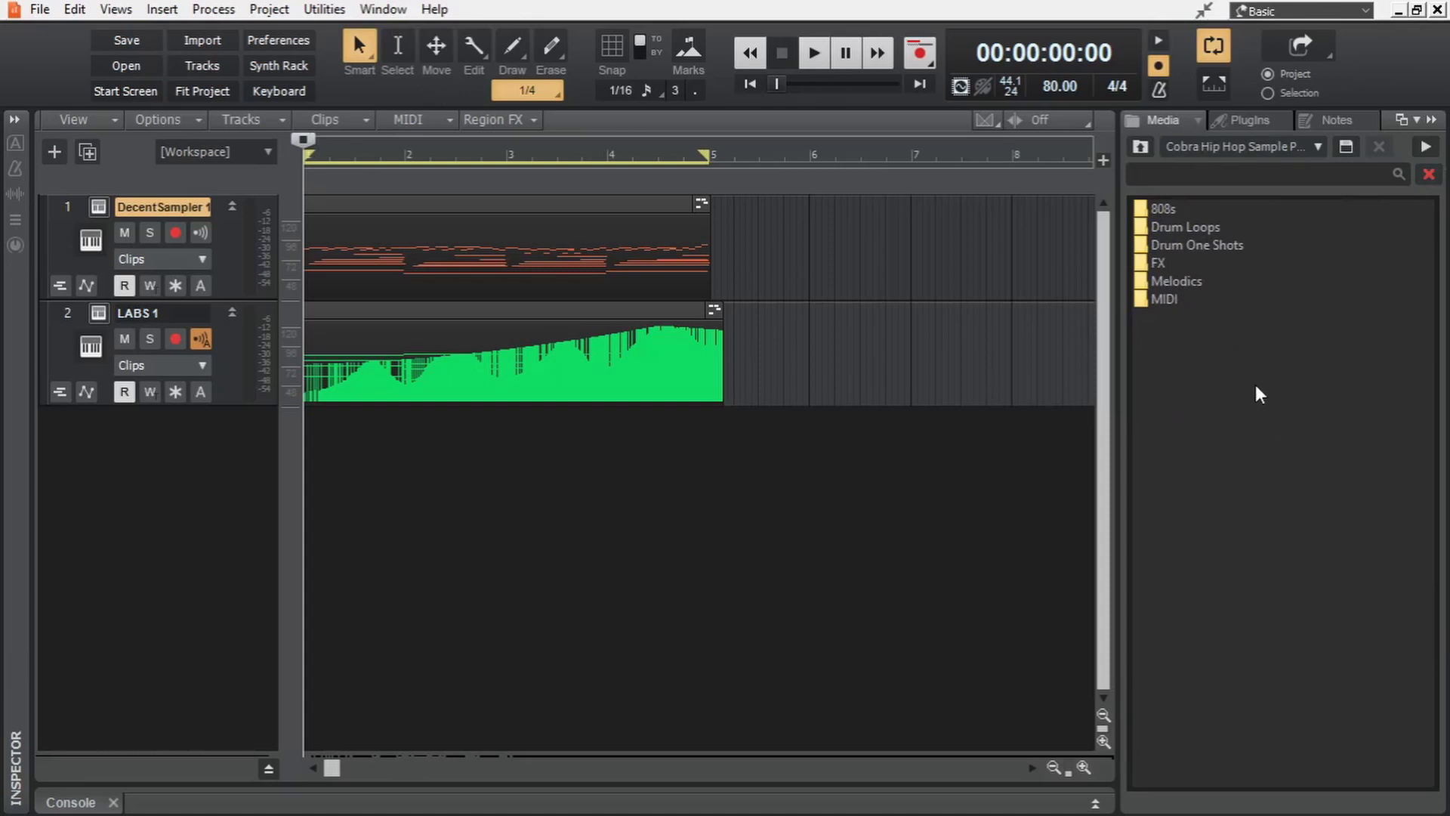
pyautogui.click(1222, 246)
pyautogui.doubleClick(1222, 247)
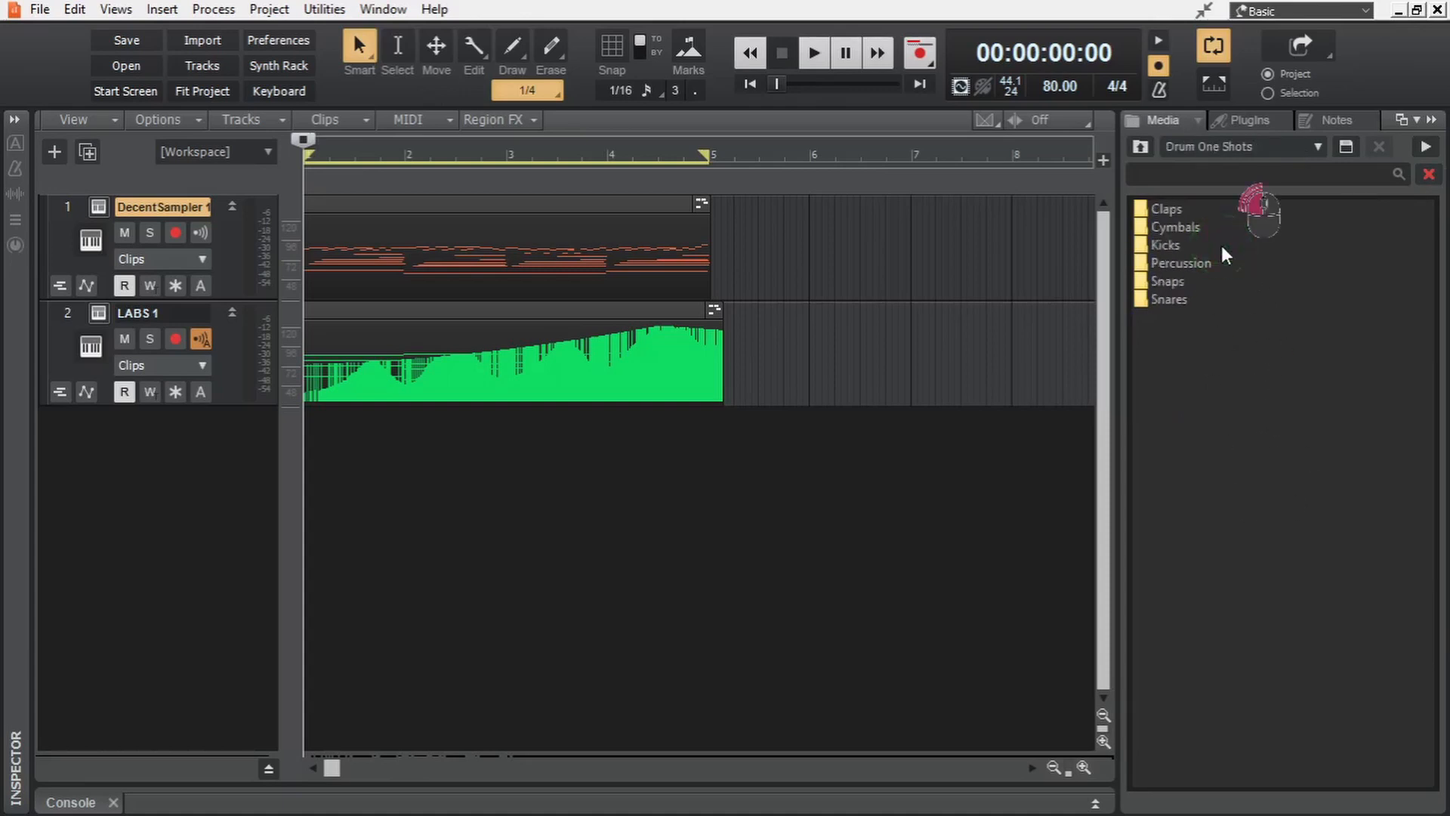
pyautogui.doubleClick(1182, 246)
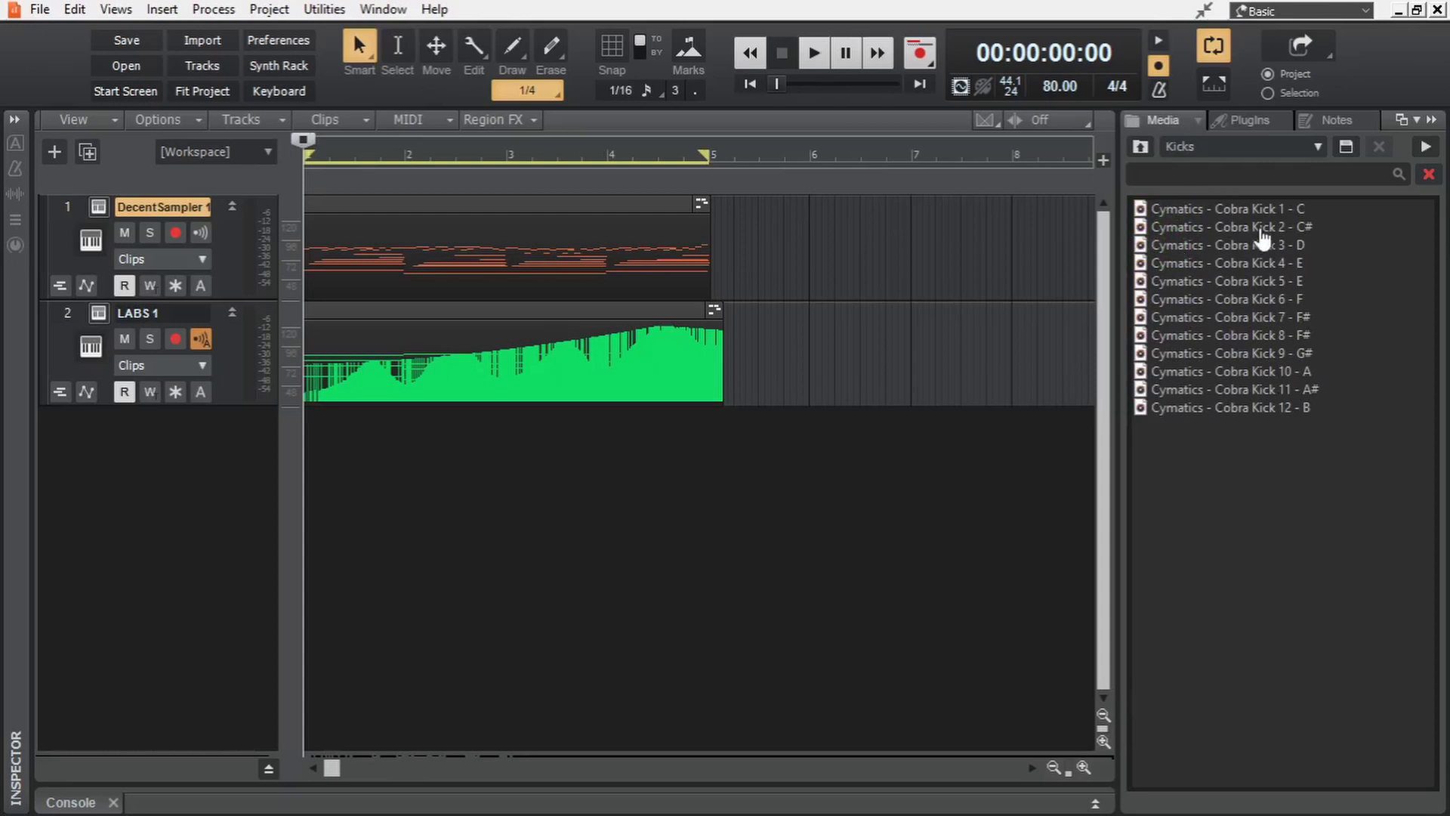
# Step: Turn off Loop Preview for sample auditioning and add the Cobra Kick 6 - F sample on a new track in bar 1
pyautogui.click(1263, 229)
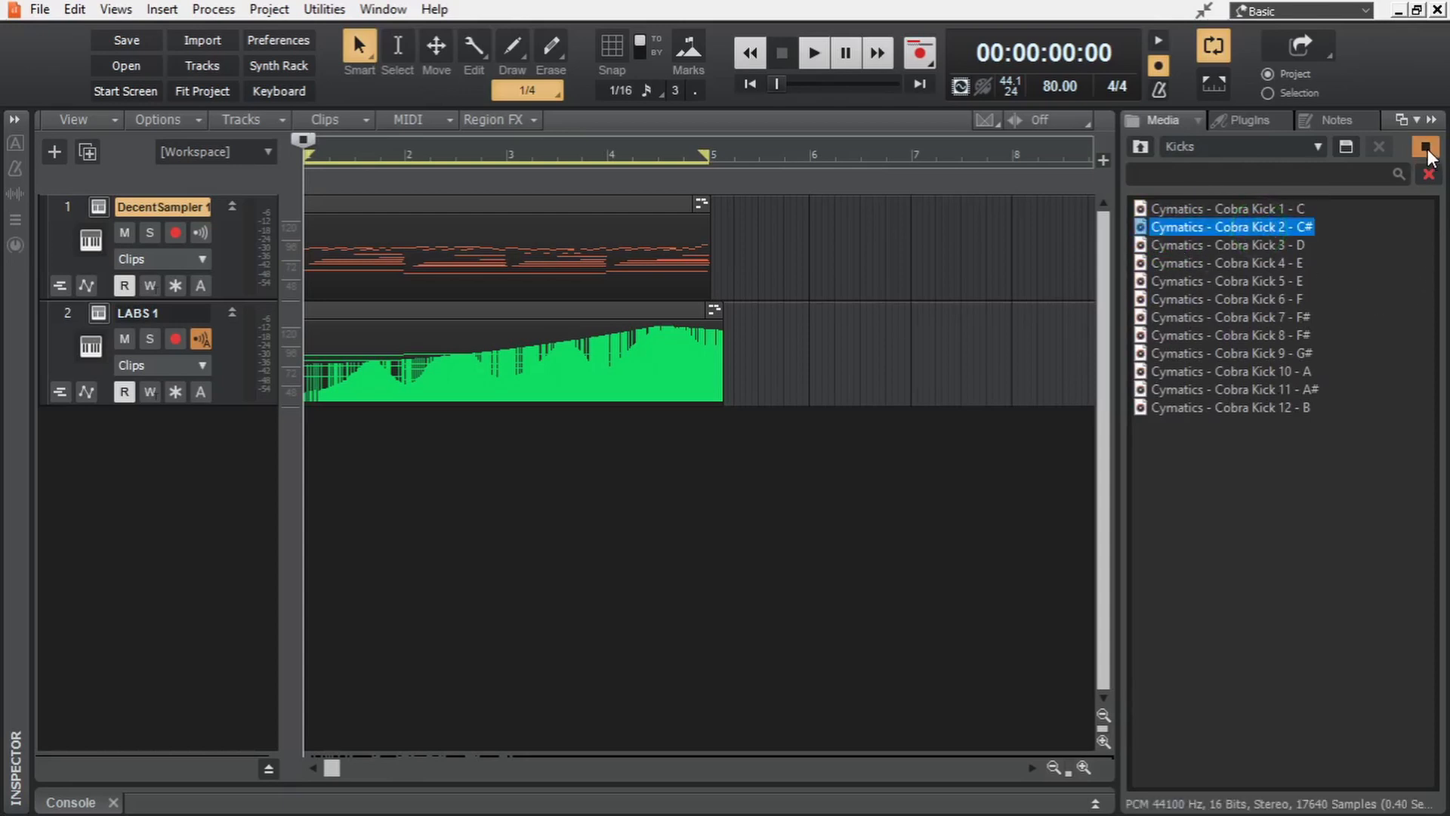
pyautogui.click(1196, 120)
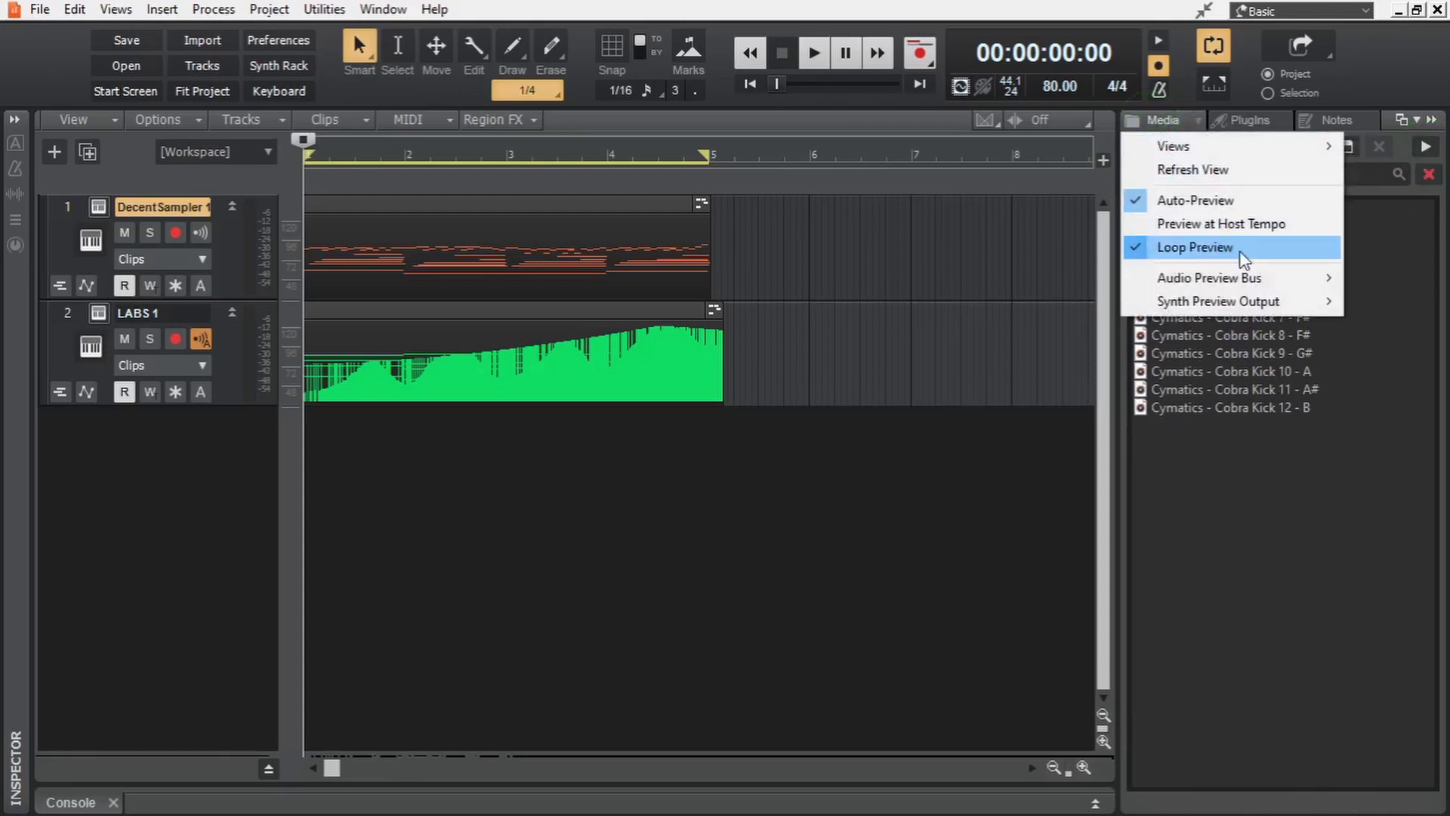
pyautogui.click(1244, 245)
pyautogui.click(1276, 300)
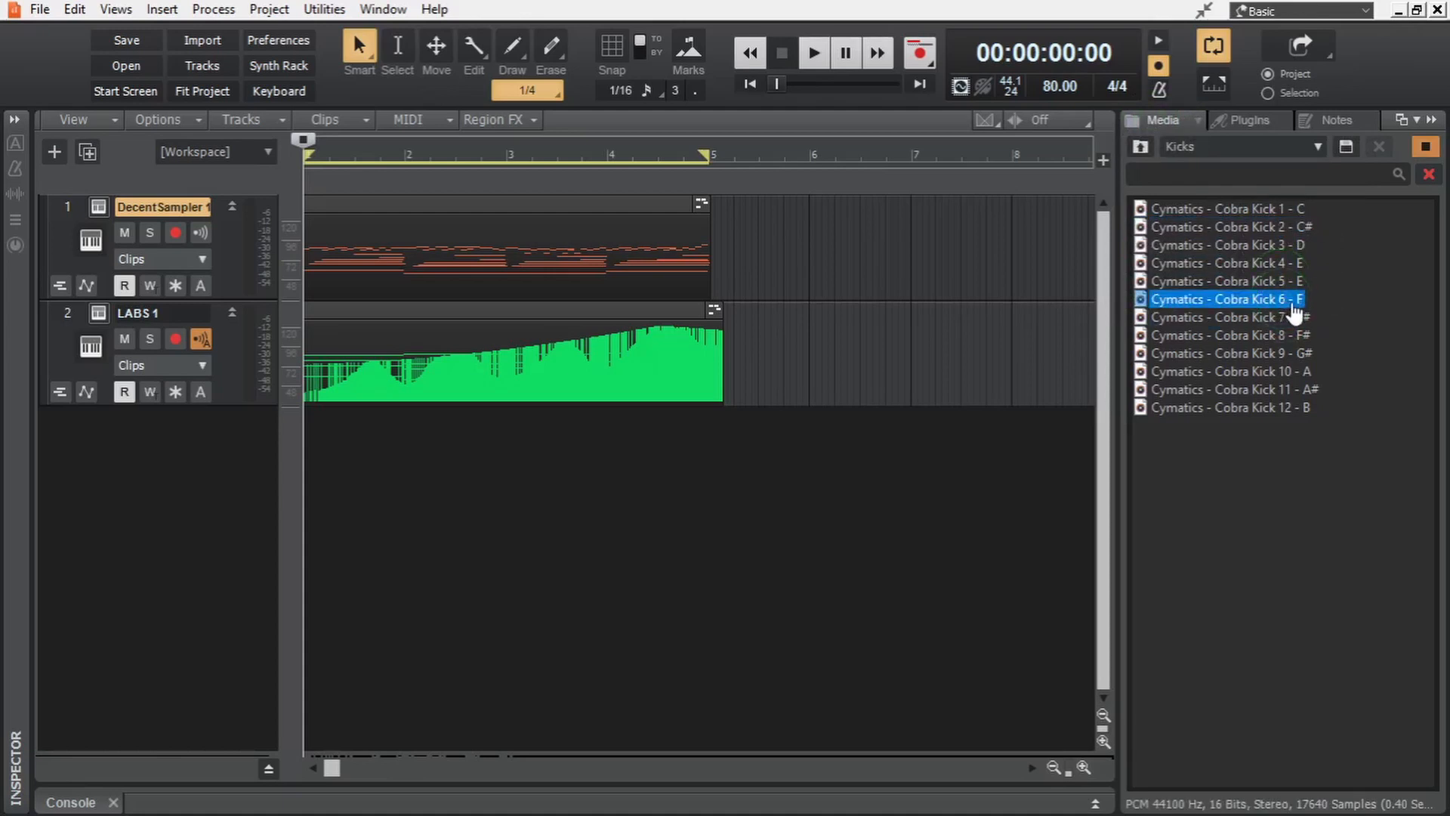
pyautogui.moveTo(1282, 310); pyautogui.dragTo(333, 451)
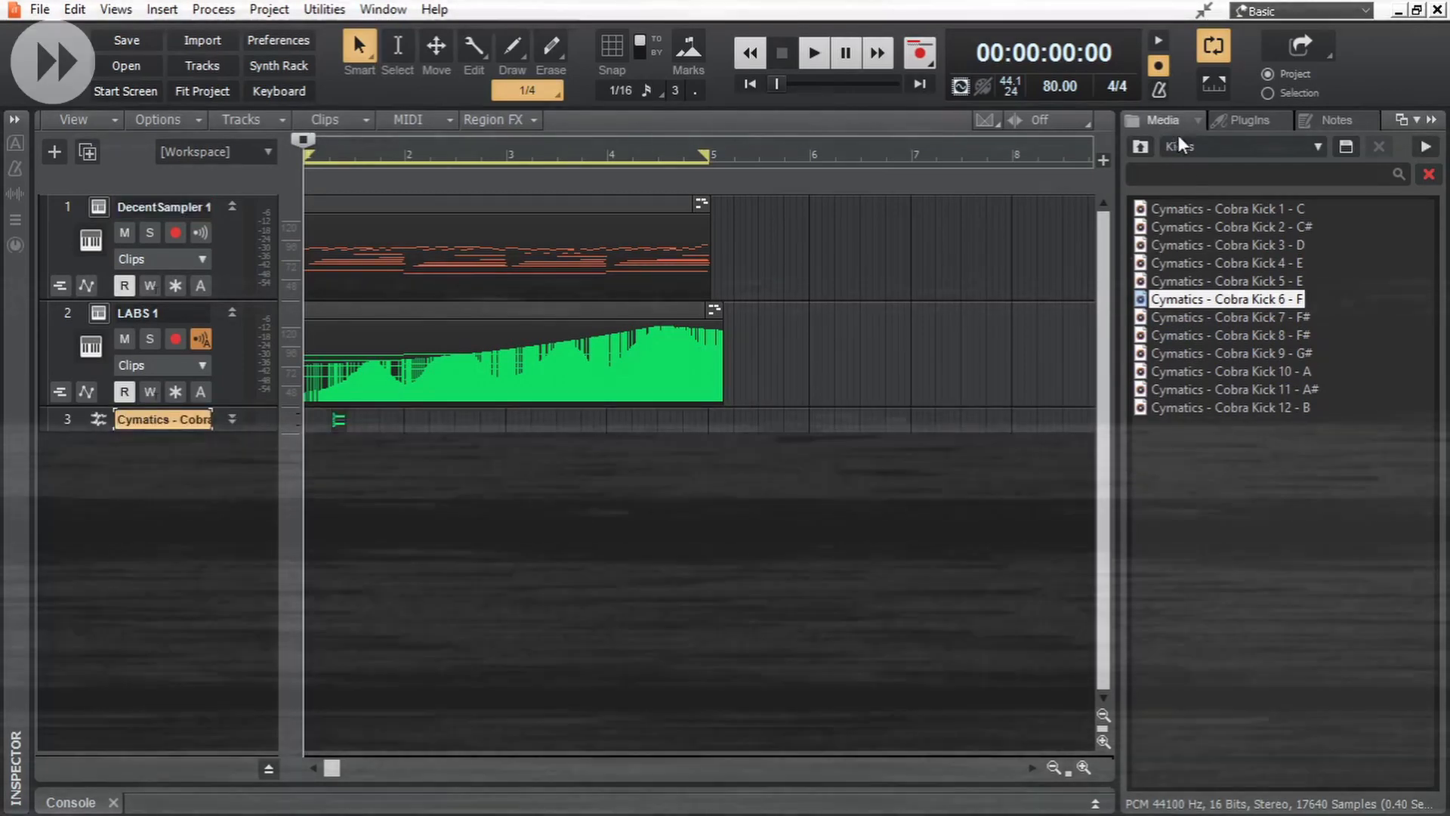
# Step: Open the Chop Snares folder within the pack's Snares one-shots
pyautogui.click(1140, 146)
pyautogui.doubleClick(1178, 281)
pyautogui.doubleClick(1186, 210)
# Step: Audition the Cobra chop snares and add Cobra Snare 10 - A on a new track in bar 1
pyautogui.click(1217, 259)
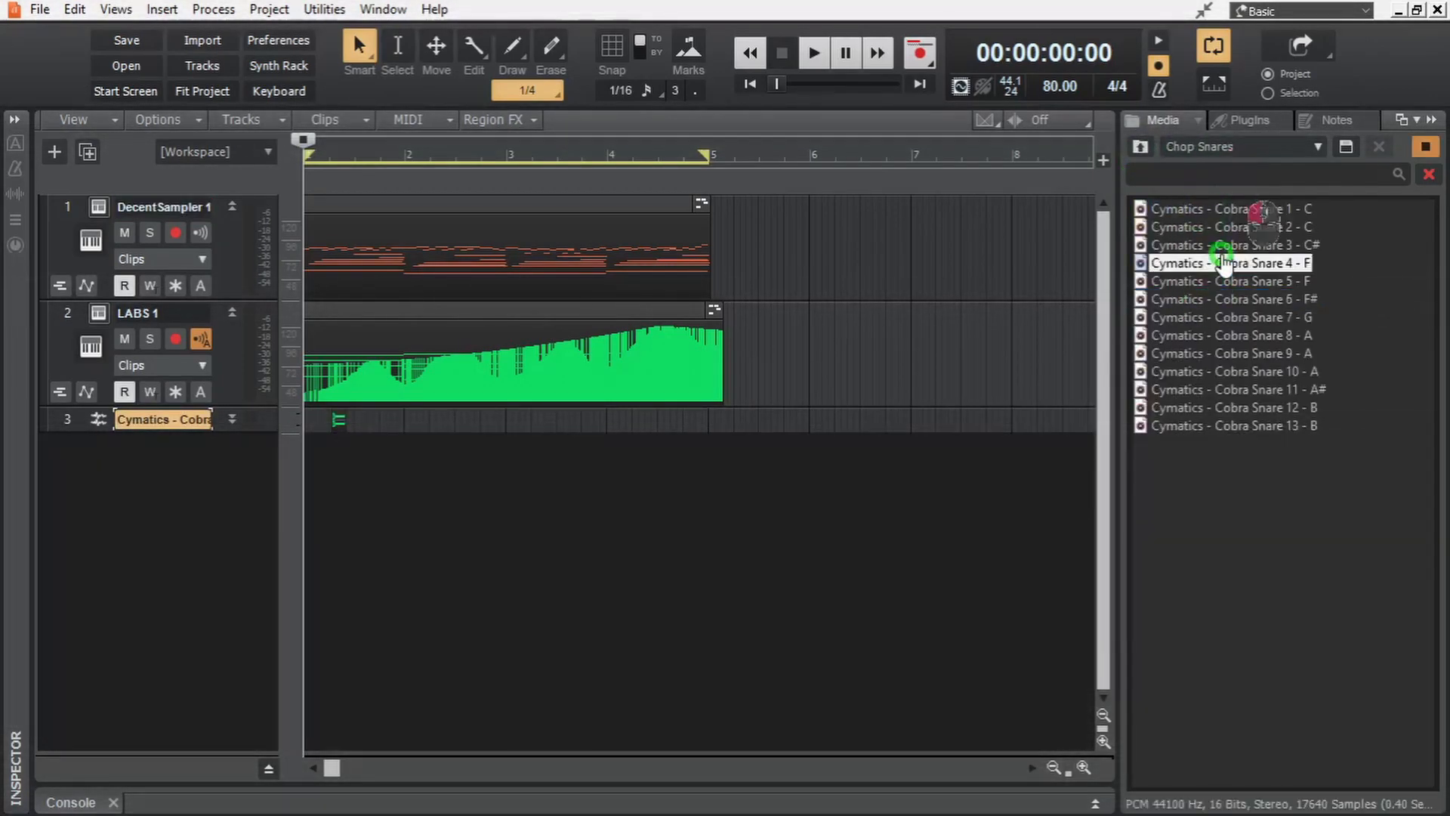
pyautogui.press('Down')
pyautogui.press('Down')
pyautogui.press('Down')
pyautogui.press('Down')
pyautogui.press('Down')
pyautogui.press('Down')
pyautogui.press('Home')
pyautogui.click(1263, 281)
pyautogui.click(1284, 352)
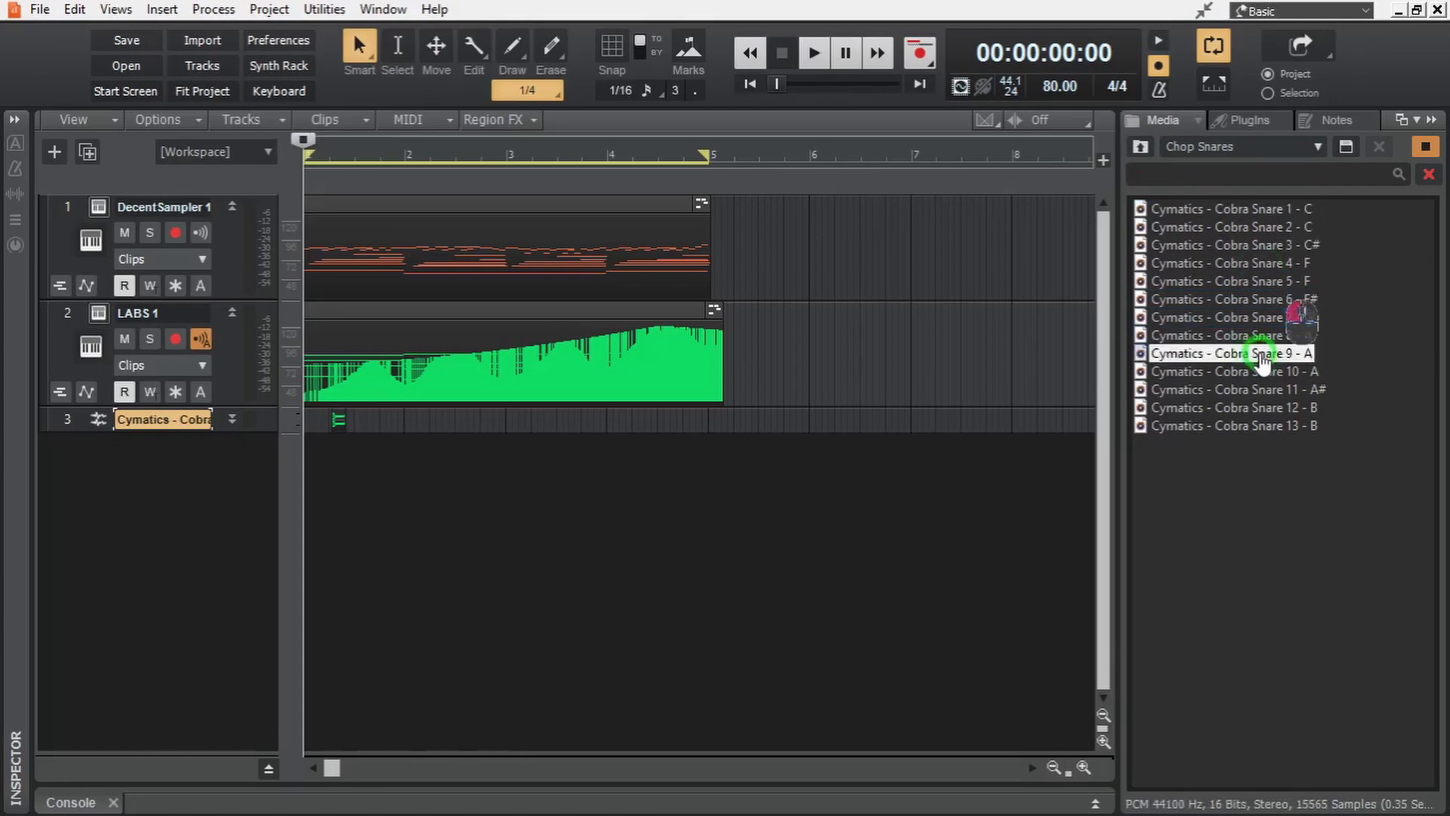
pyautogui.click(1280, 334)
pyautogui.click(1282, 371)
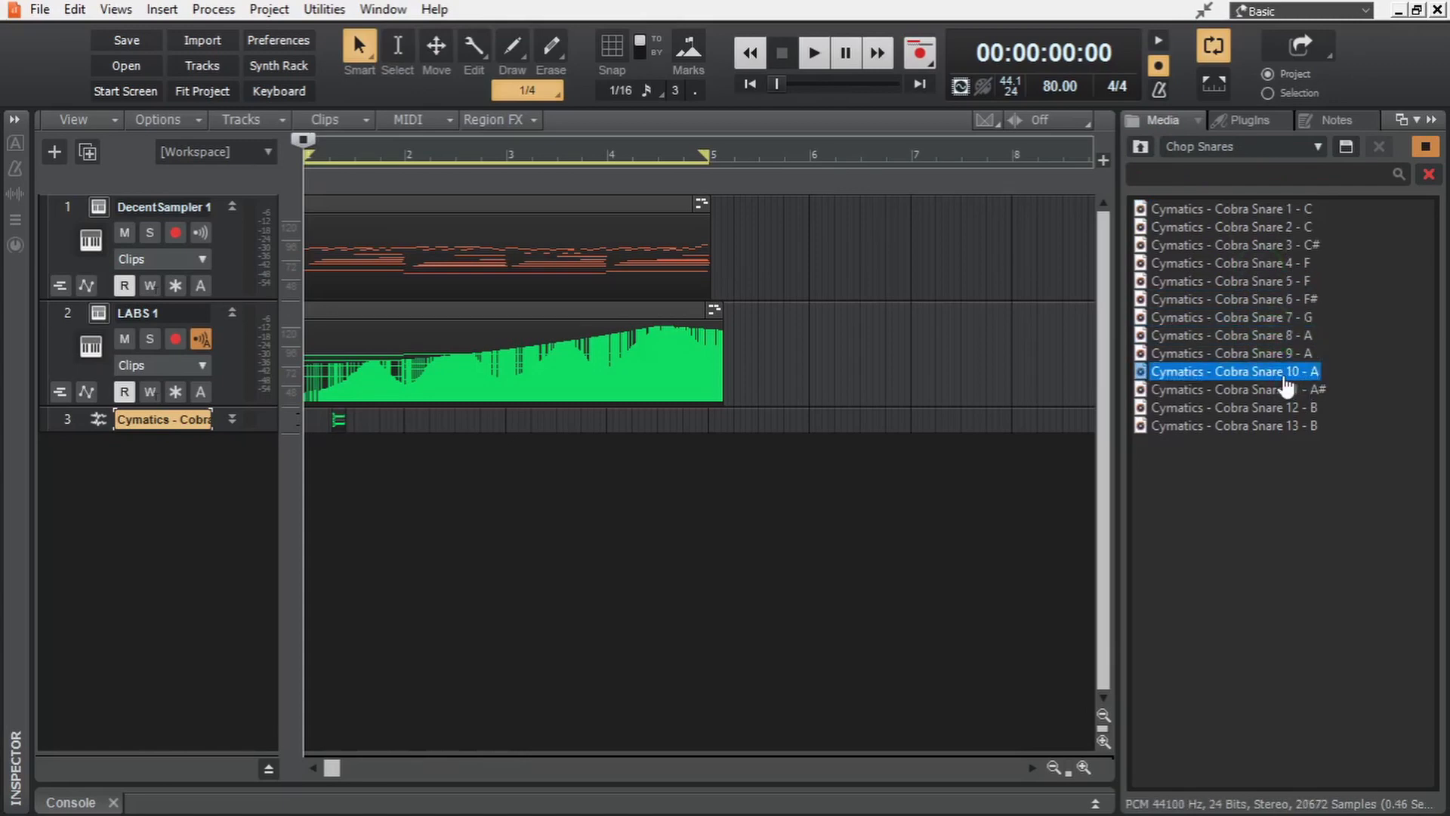
pyautogui.moveTo(1284, 376); pyautogui.dragTo(367, 457)
# Step: Audition samples from the Hihats - Closed cymbals folder and add Cobra Closed Hihat 5 on a new track in bar 1
pyautogui.click(1141, 146)
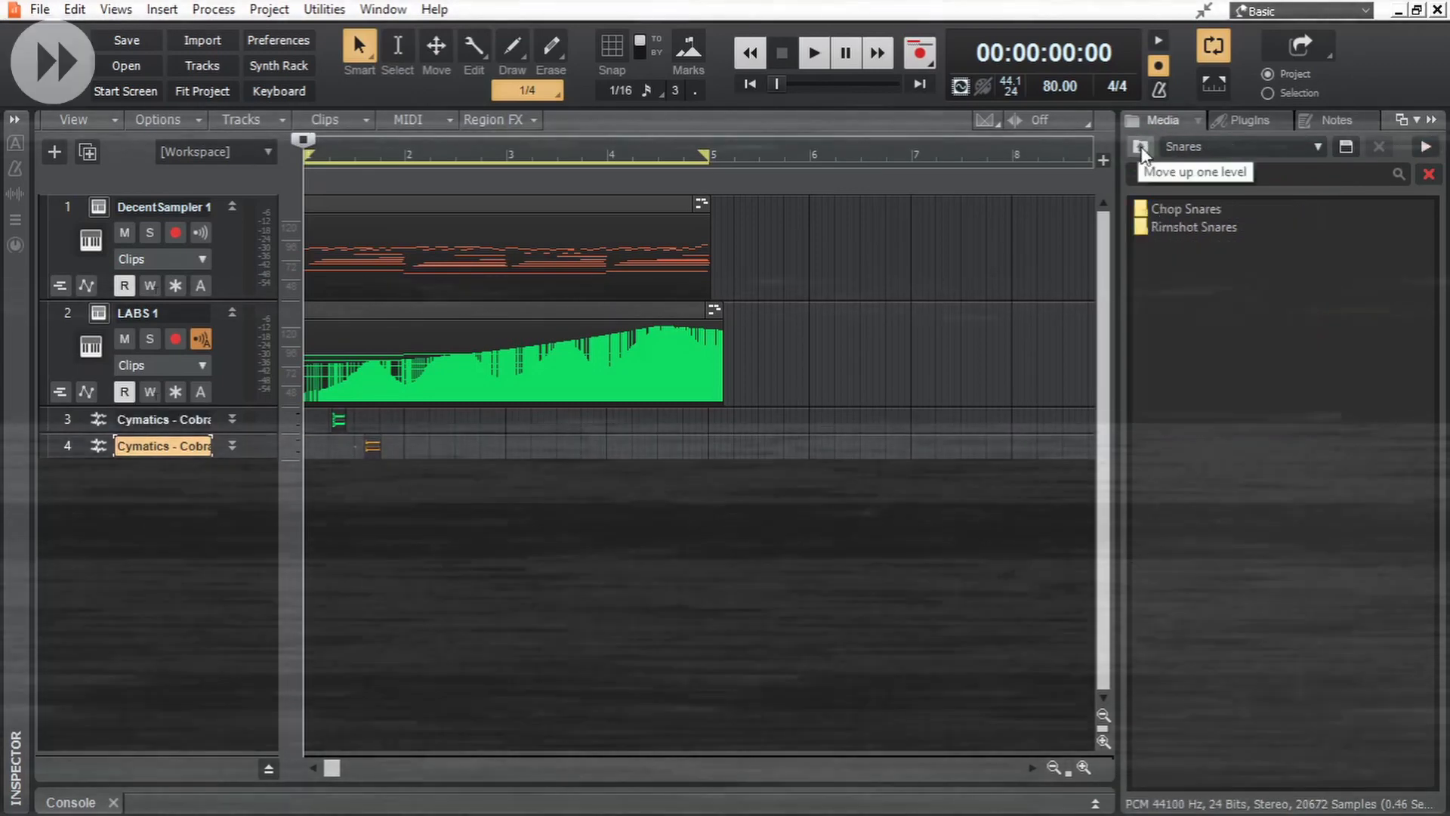
pyautogui.click(1141, 146)
pyautogui.doubleClick(1192, 233)
pyautogui.doubleClick(1209, 234)
pyautogui.click(1243, 244)
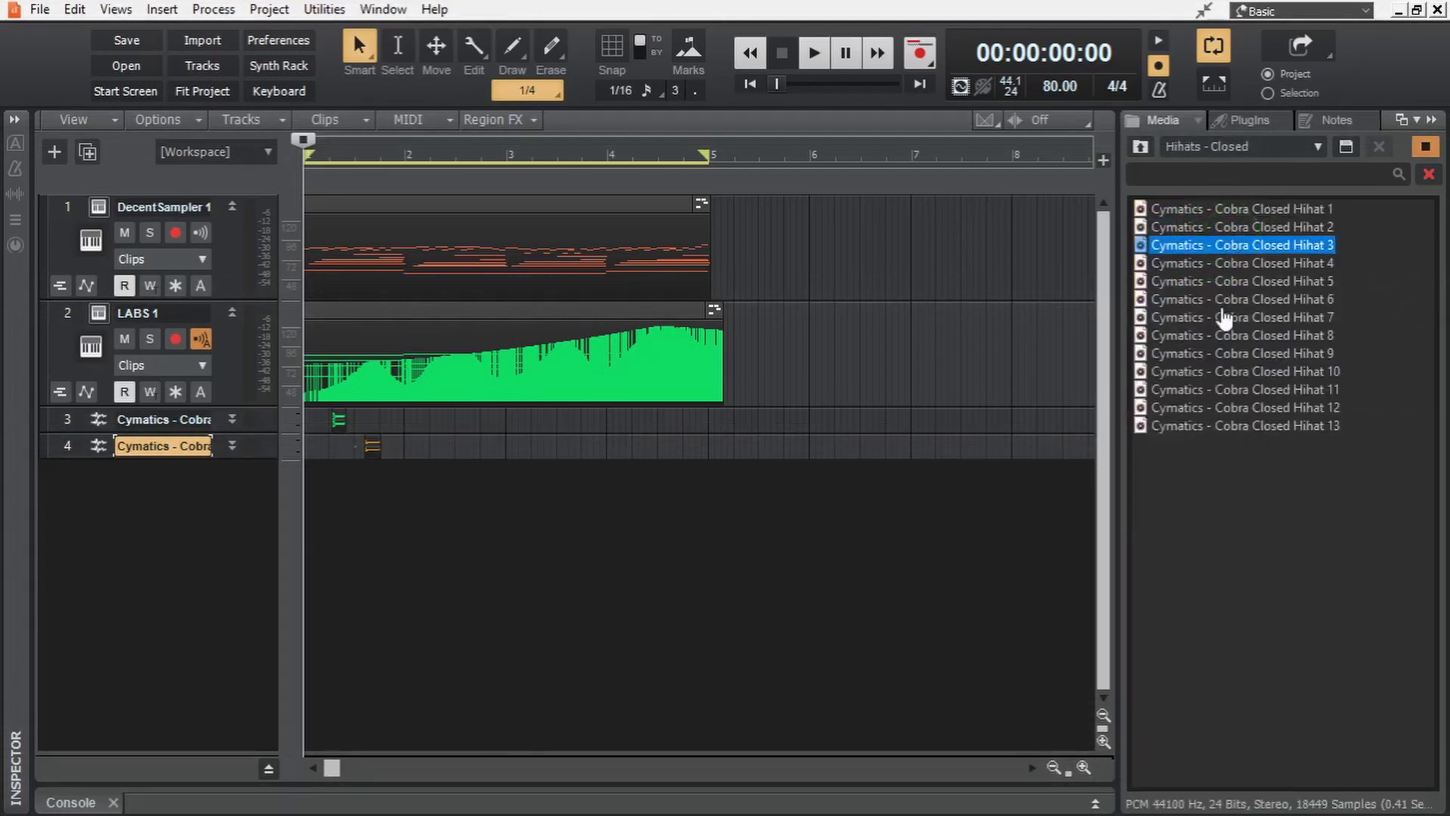
pyautogui.click(1225, 317)
pyautogui.click(1229, 284)
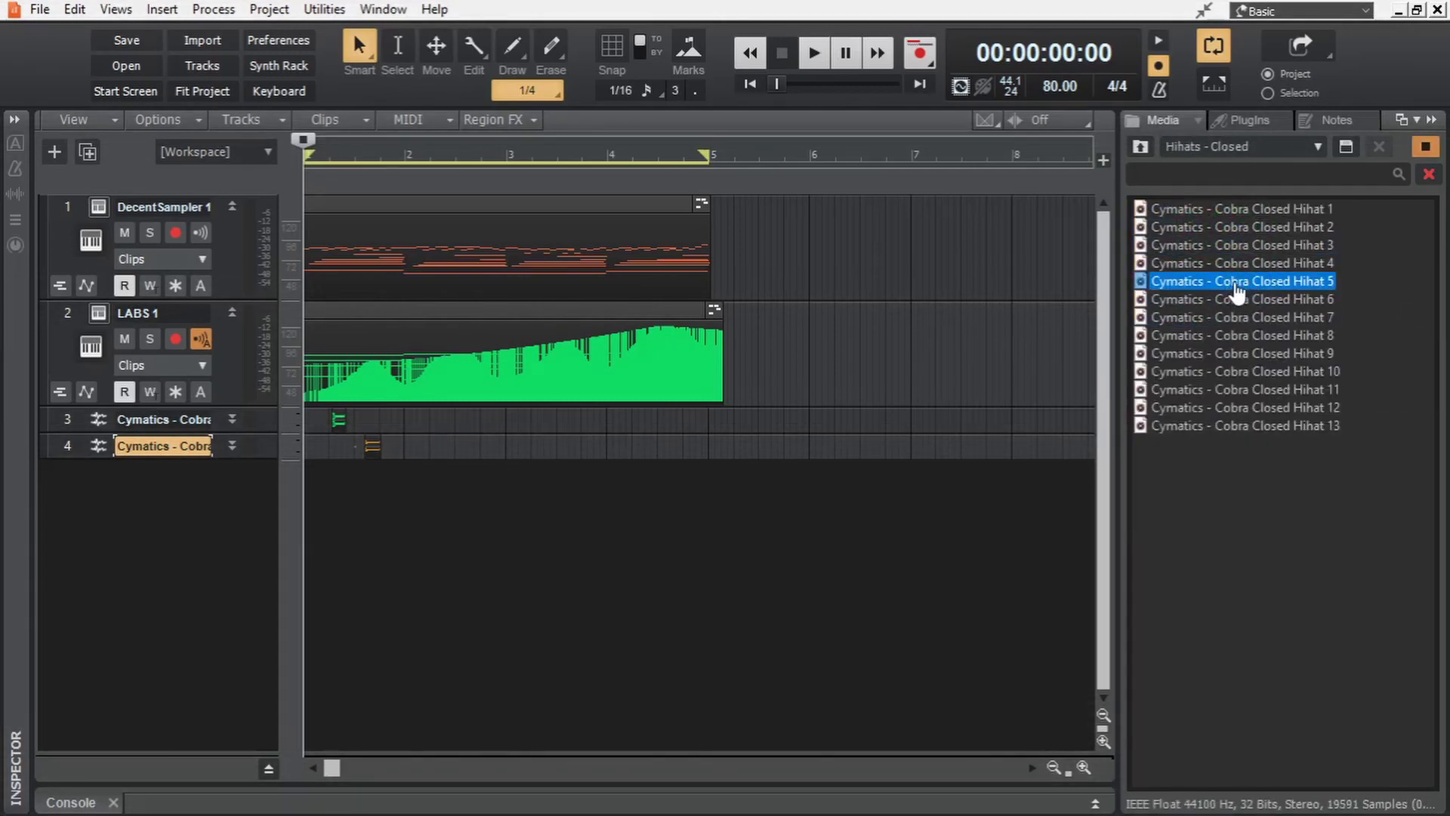
pyautogui.moveTo(1236, 291); pyautogui.dragTo(316, 483)
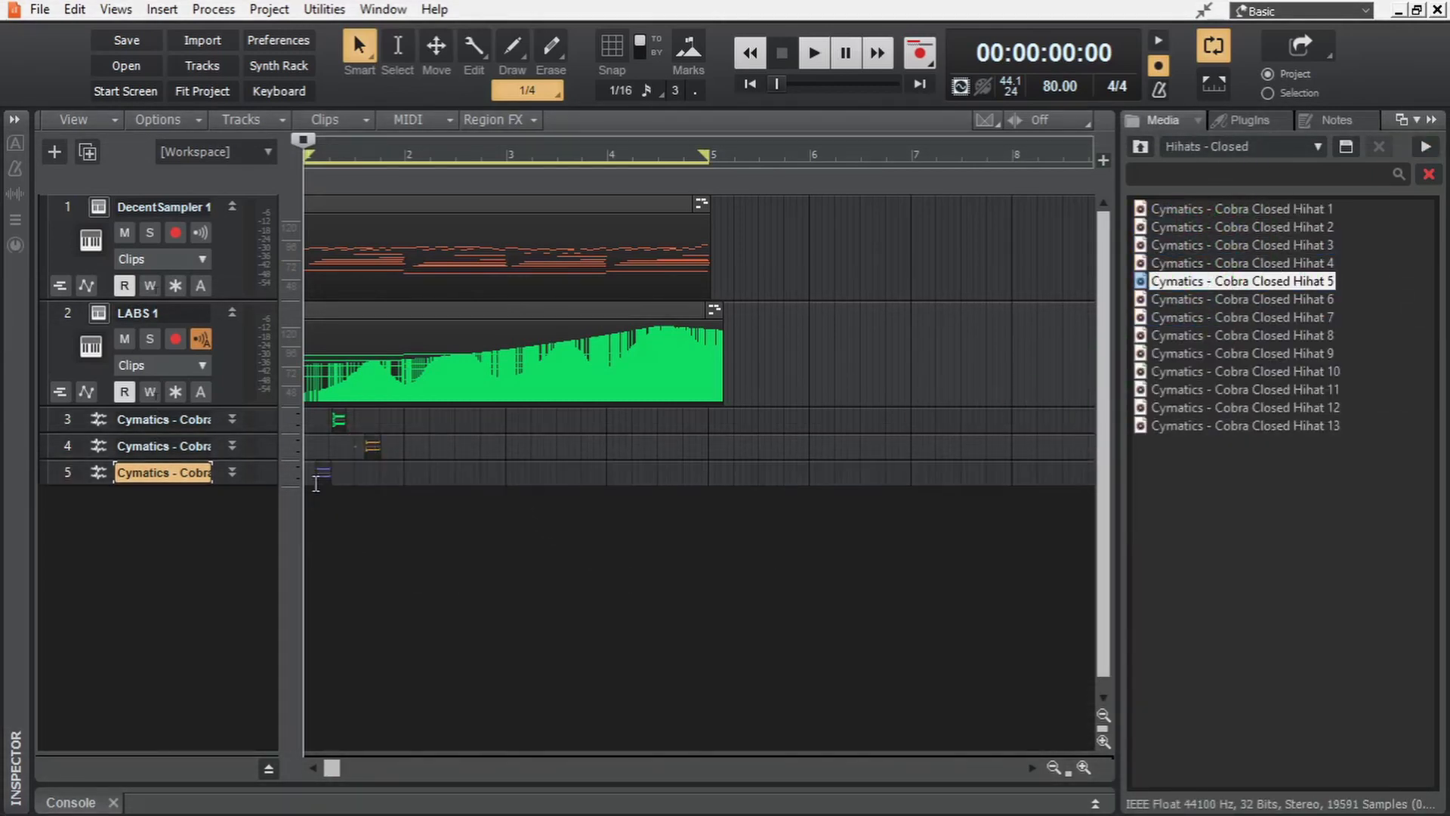
# Step: Audition samples from the Hihats - Open folder and add Cobra Open Hihat 10 on a new track near the end of bar 1
pyautogui.click(1142, 139)
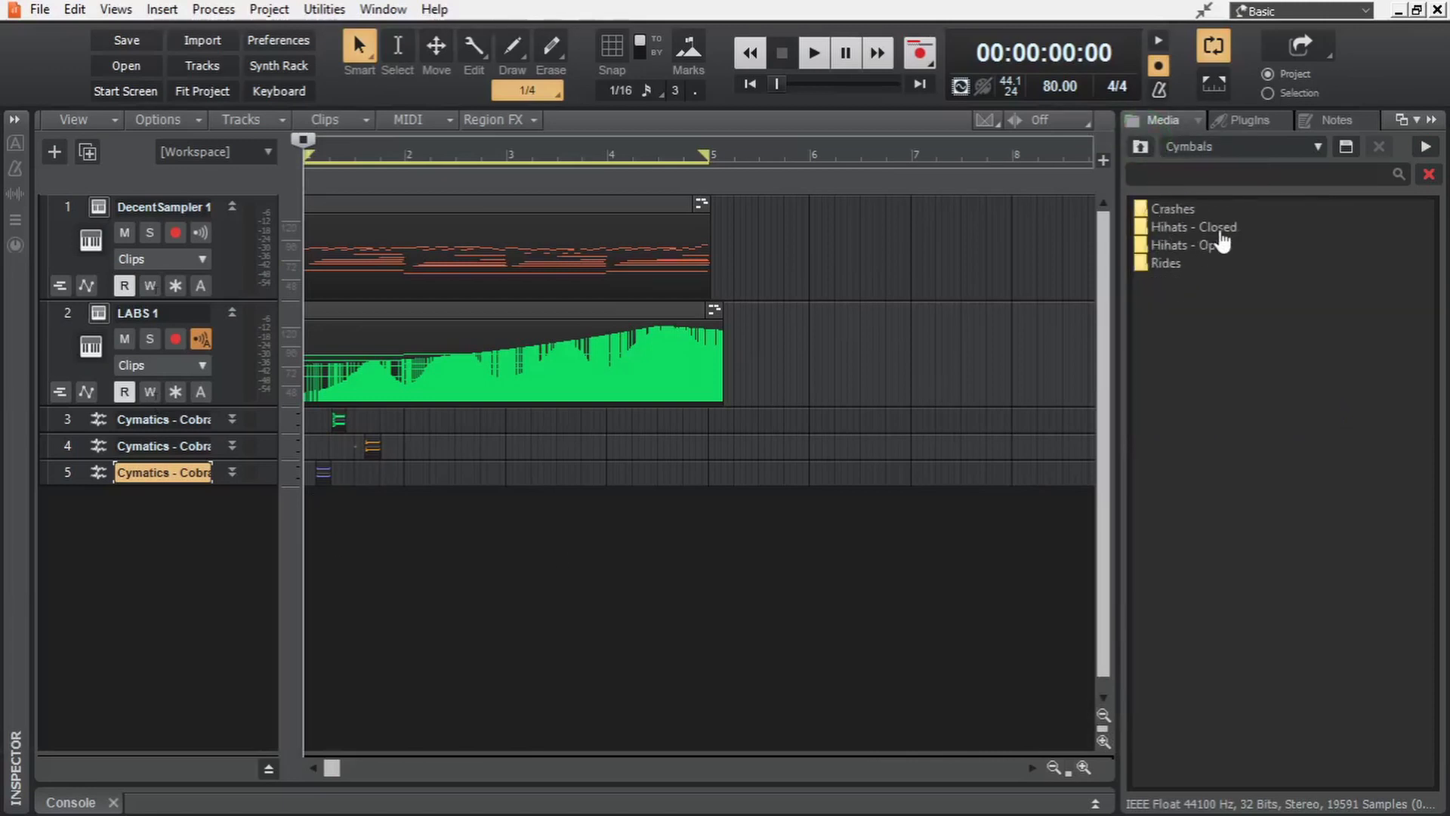
pyautogui.doubleClick(1203, 243)
pyautogui.click(1228, 317)
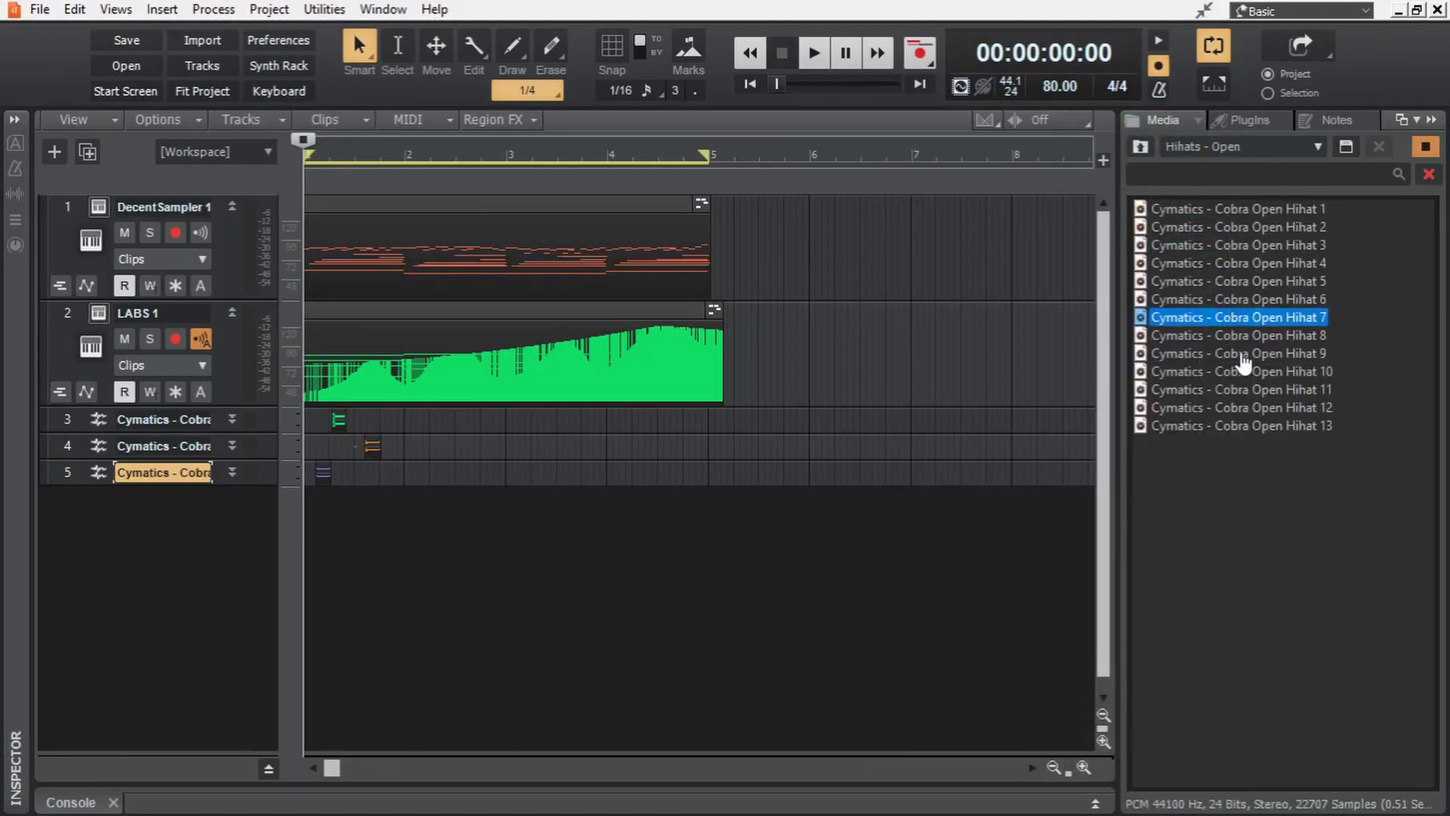
pyautogui.click(1243, 352)
pyautogui.click(1267, 389)
pyautogui.click(1277, 373)
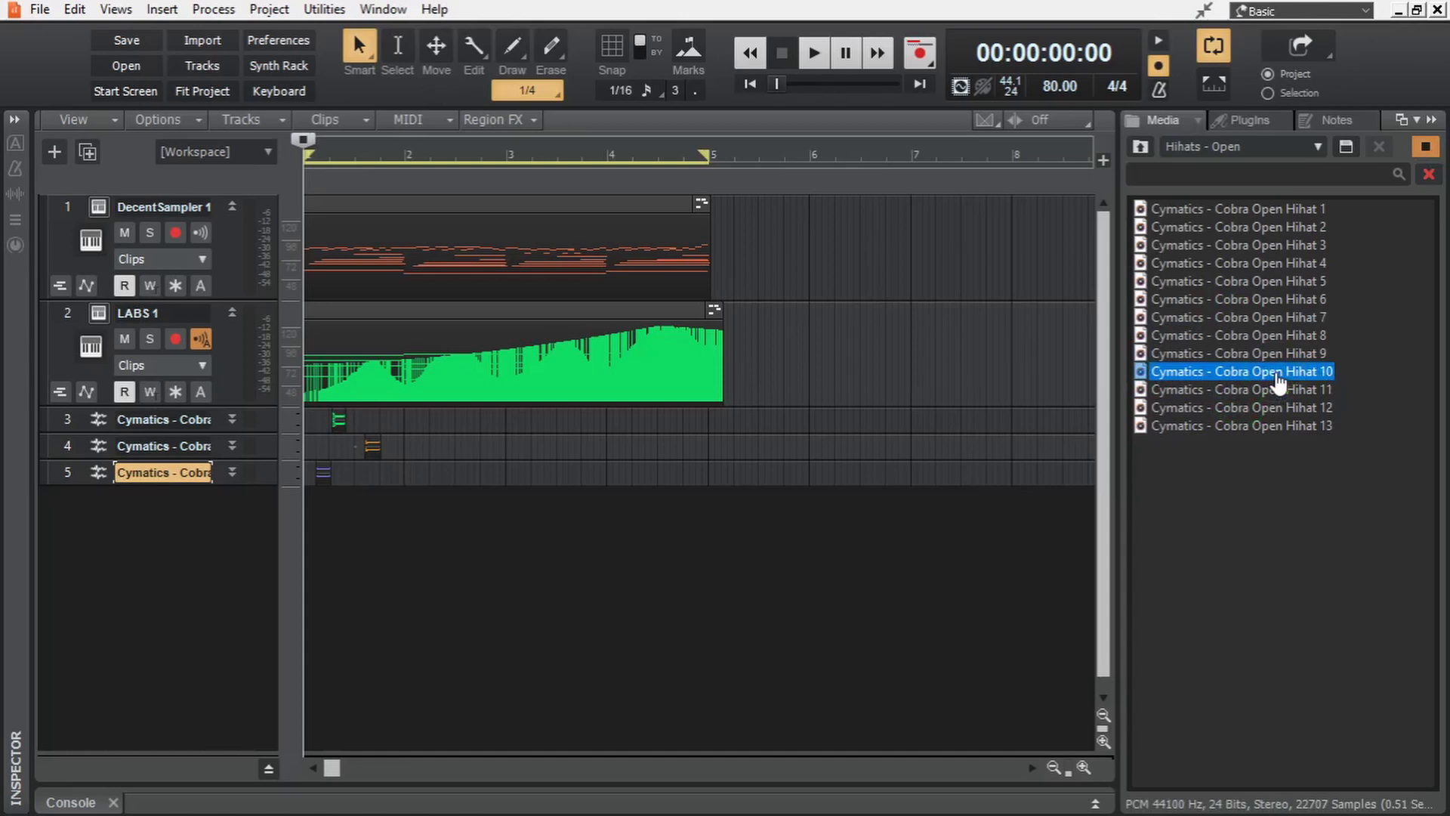
pyautogui.moveTo(1277, 383); pyautogui.dragTo(373, 528)
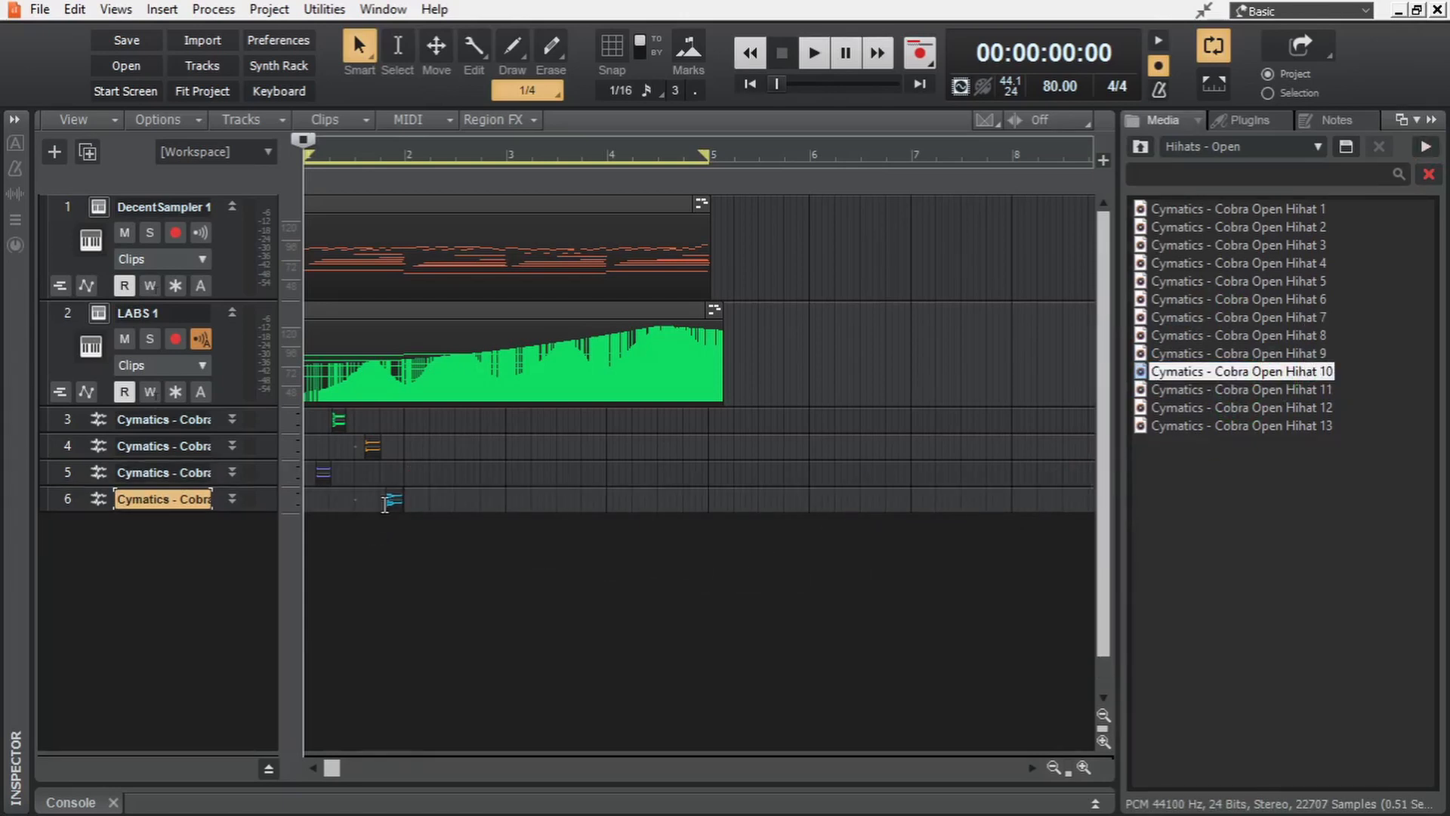
# Step: Hide the media browser and fit all tracks and the whole project in the track view
pyautogui.press('b')
pyautogui.press('f')
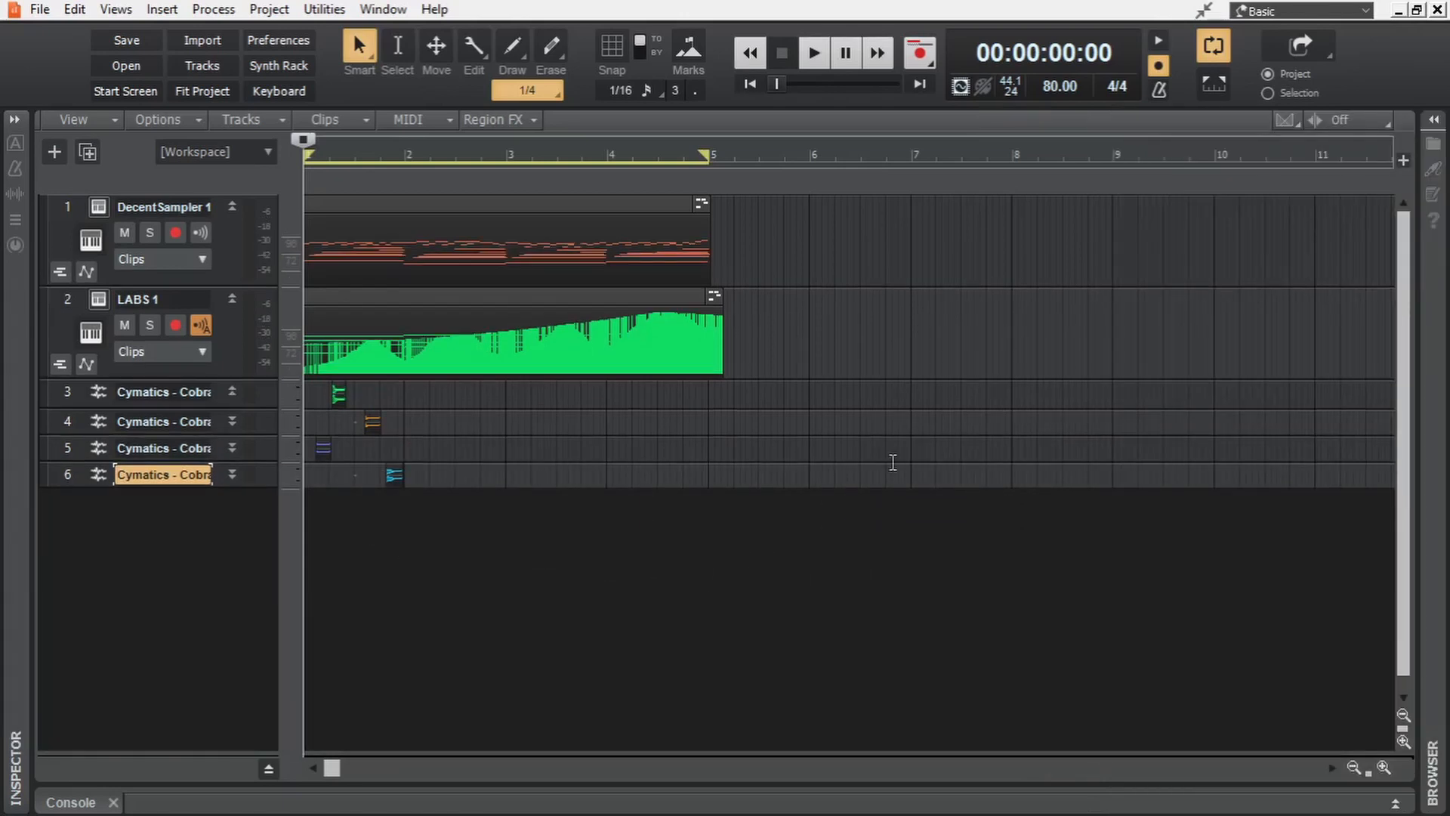
pyautogui.press('f')
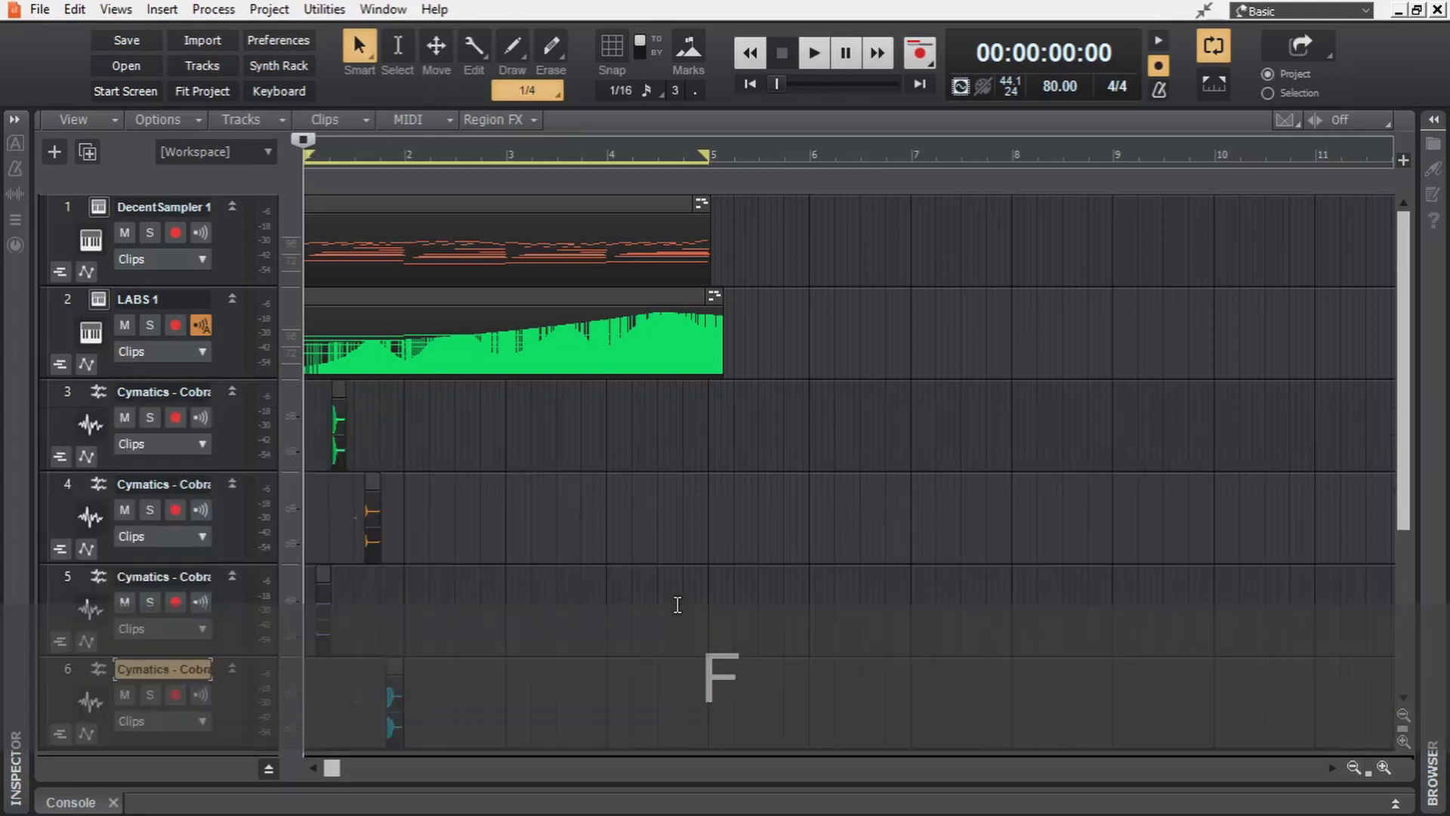
pyautogui.hotkey('shift', 'f')
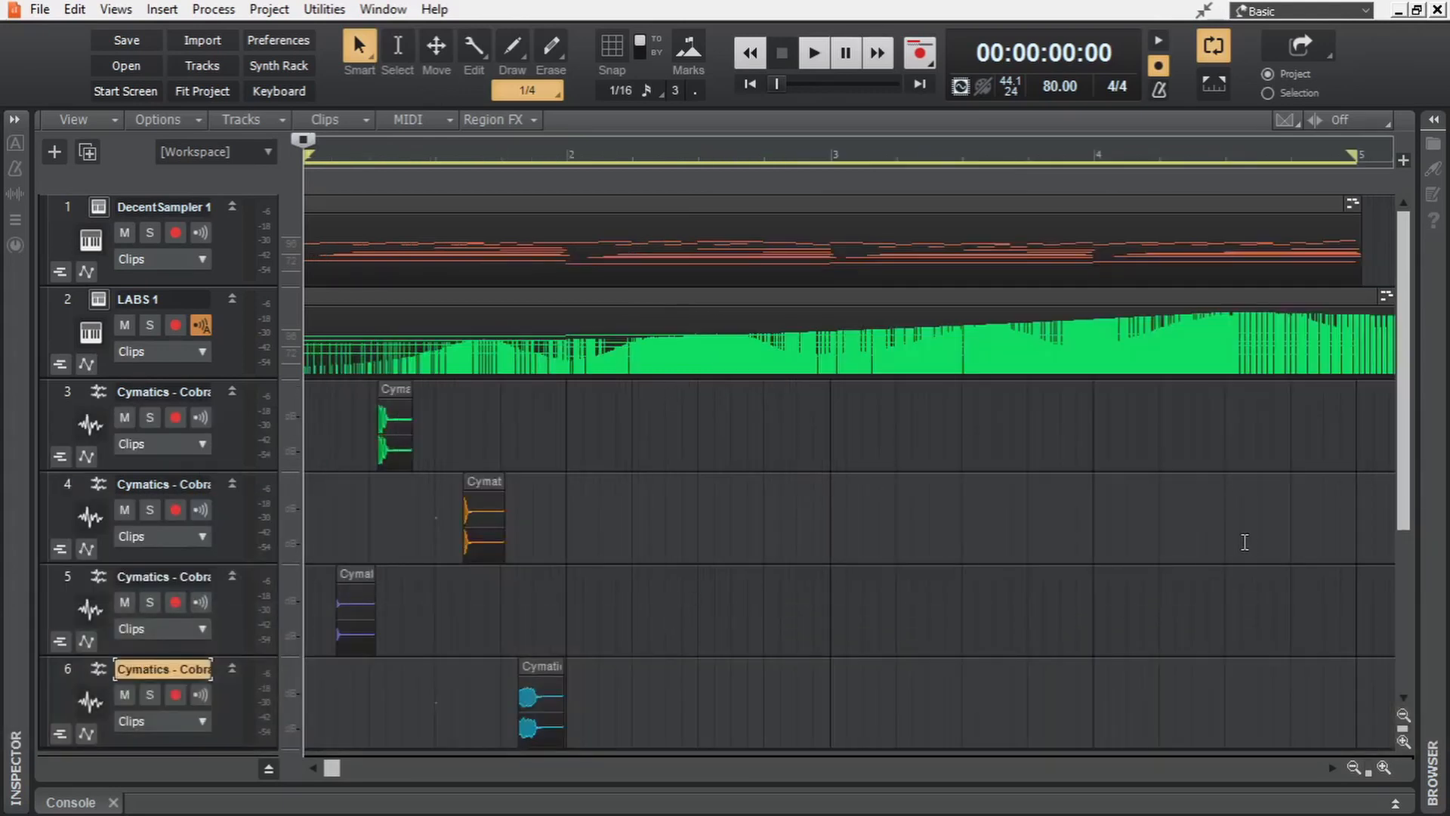
# Step: With 1/16 snap enabled, align the kick and closed hi-hat clips to the start of bar 1 and the snare clip to beat 2
pyautogui.scroll(4, 495, 534)
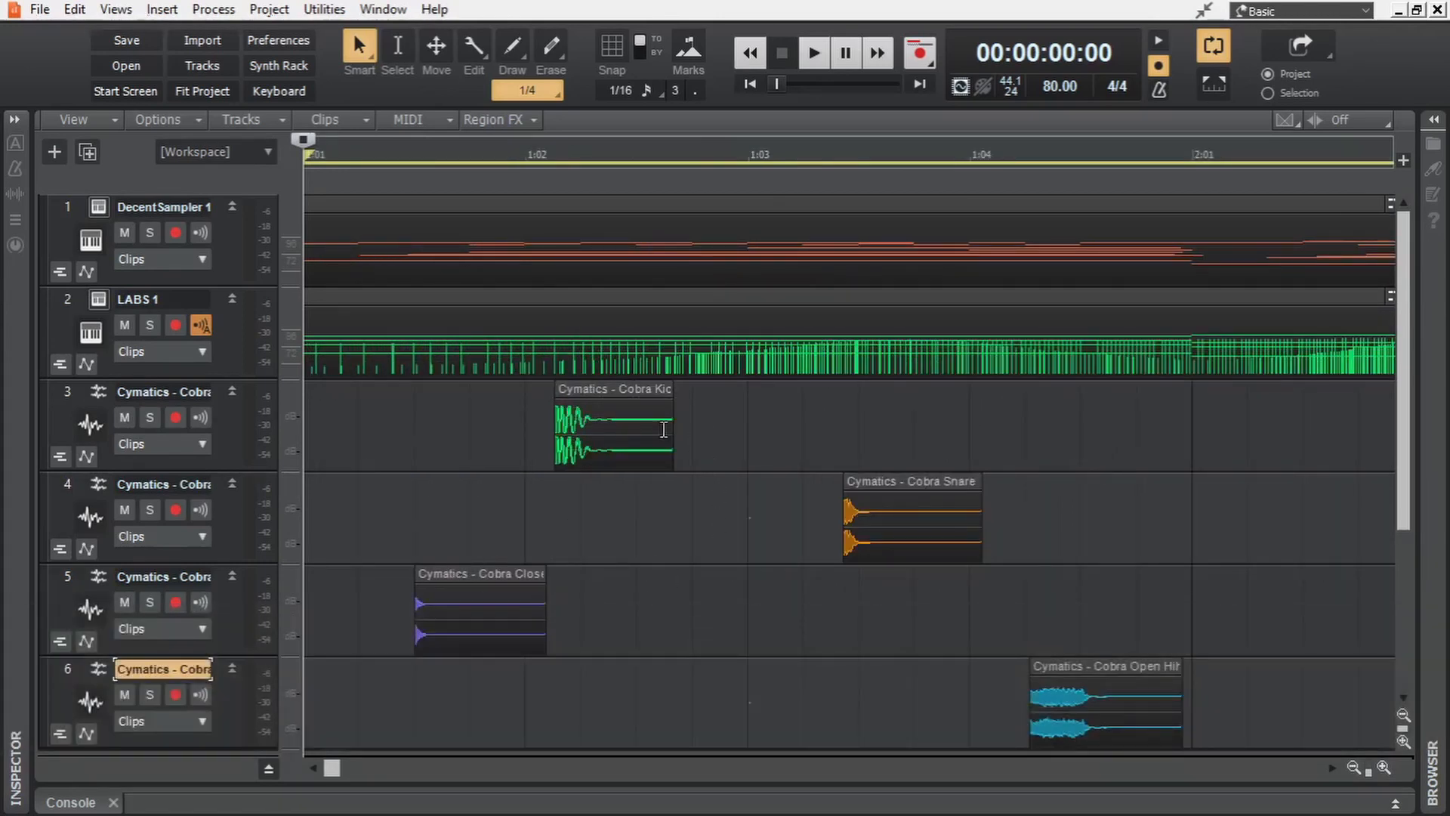
pyautogui.moveTo(608, 398); pyautogui.dragTo(358, 389)
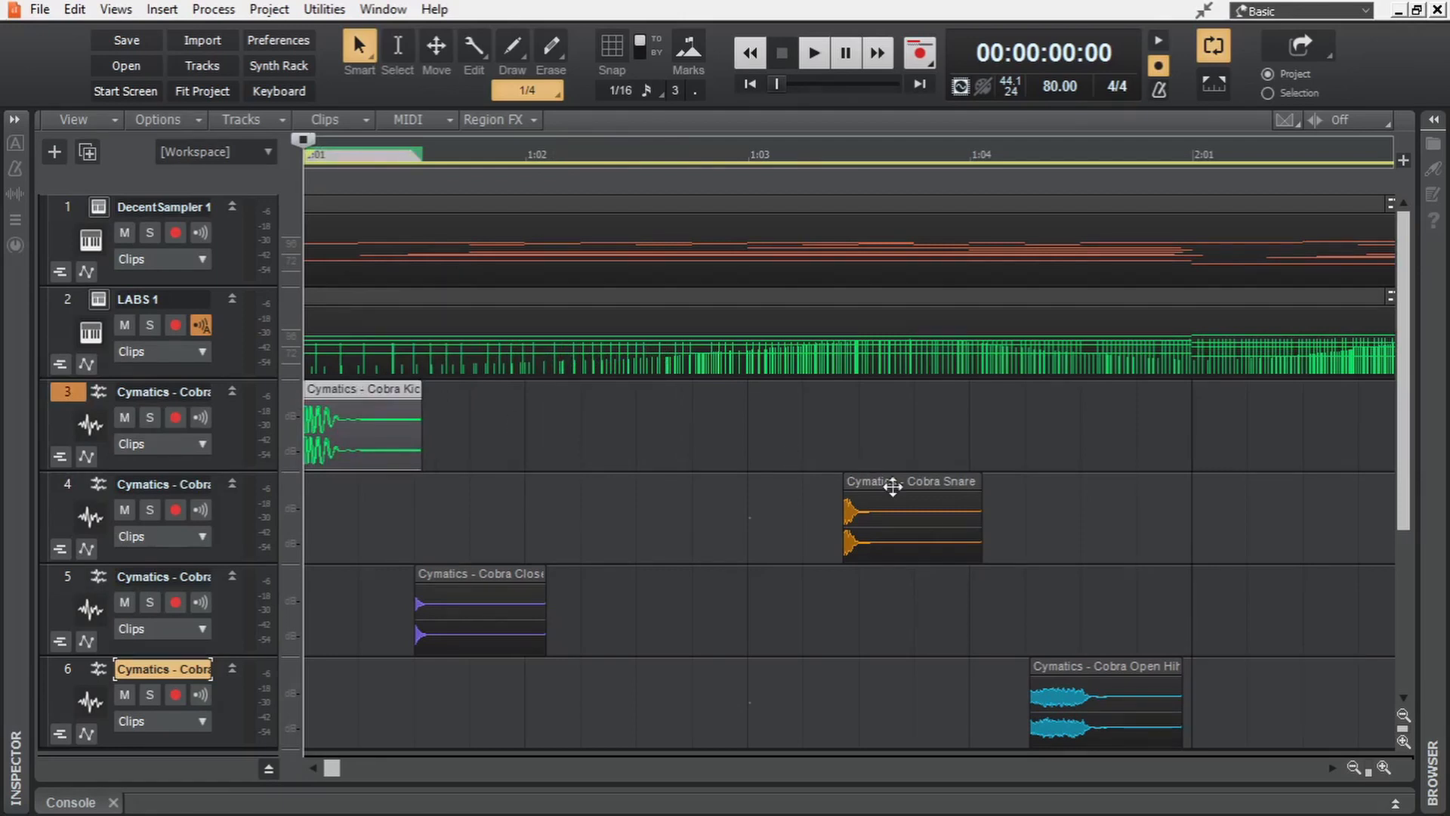
pyautogui.moveTo(893, 487); pyautogui.dragTo(590, 488)
pyautogui.press('n')
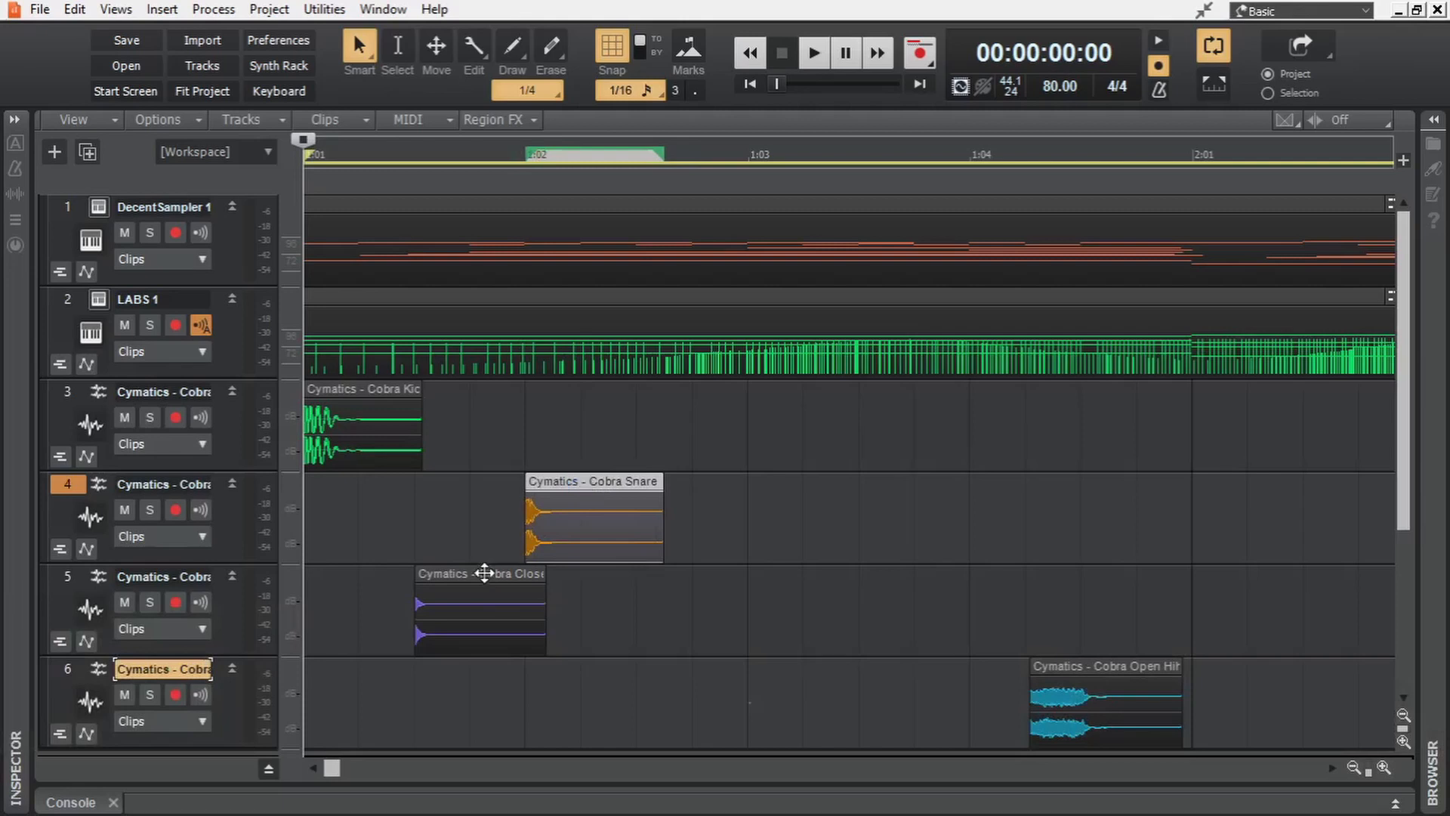
pyautogui.moveTo(483, 576); pyautogui.dragTo(347, 582)
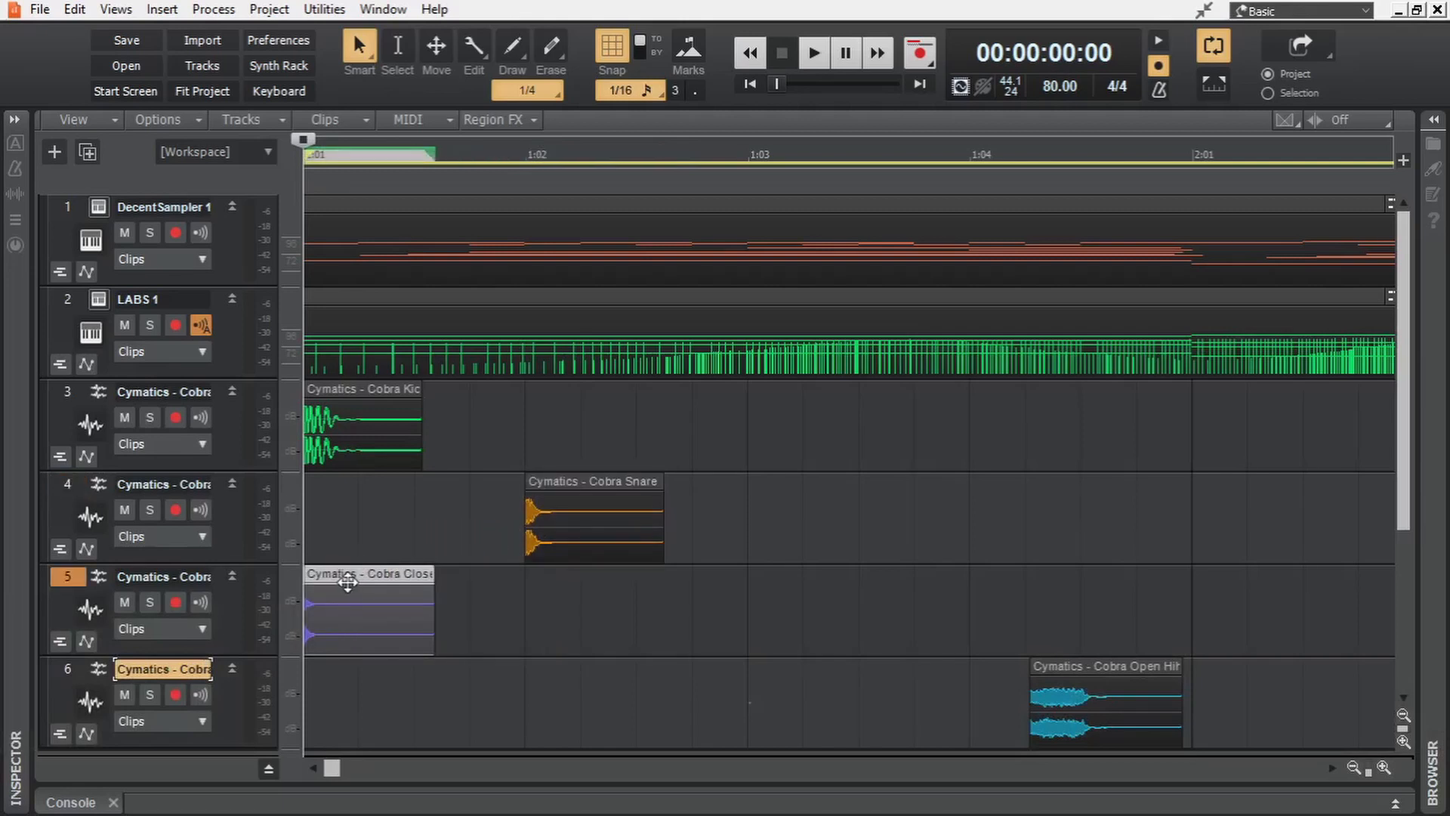
# Step: Duplicate the untrimmed closed hi-hat clip four times end to end on its track
pyautogui.hotkey('ctrl', 'd')
pyautogui.hotkey('ctrl', 'd')
pyautogui.hotkey('ctrl', 'd')
pyautogui.hotkey('ctrl', 'd')
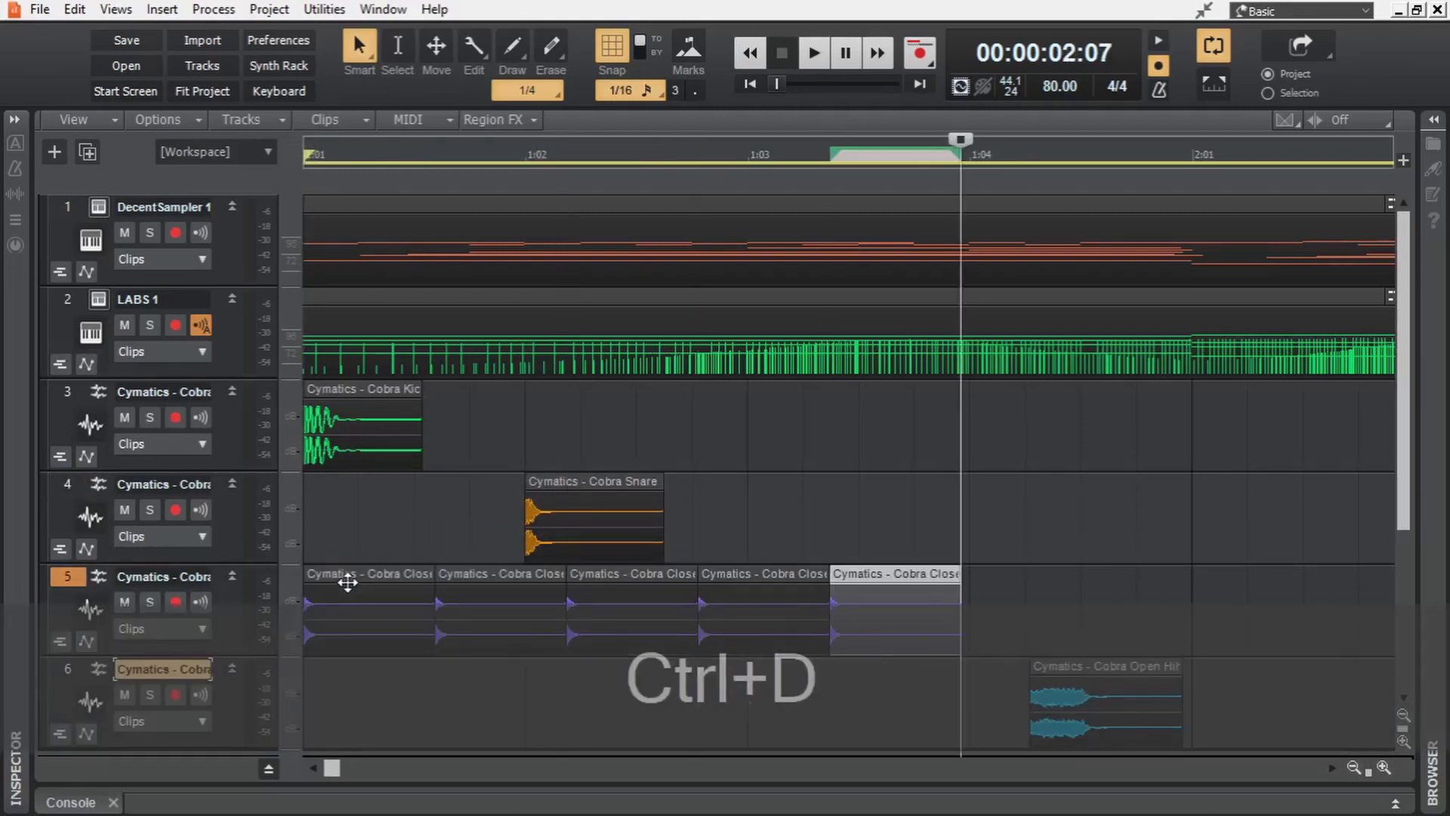
# Step: Play the project from the beginning to hear the repeated hi-hats' timing, and stop playback
pyautogui.press('w')
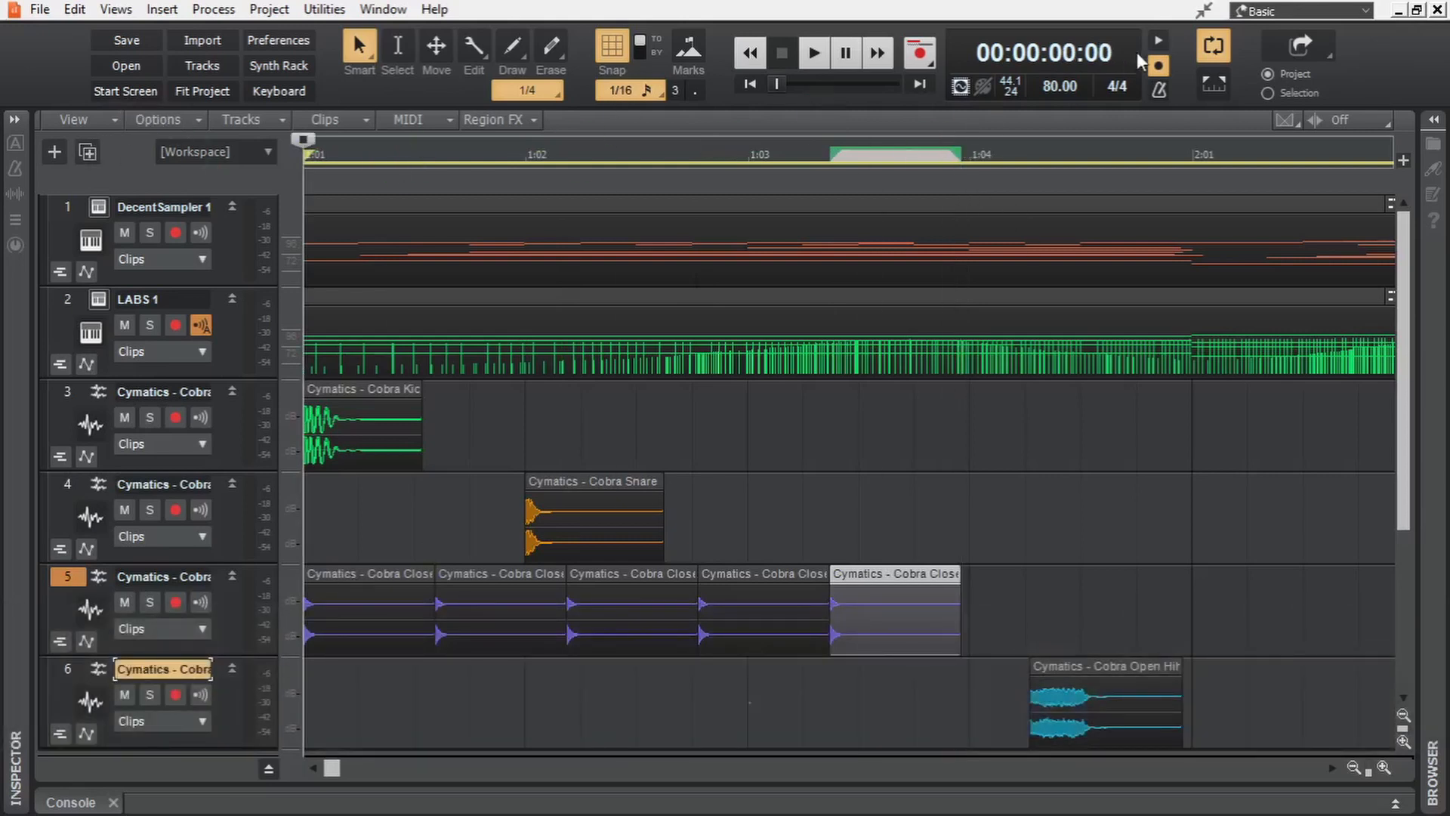
pyautogui.press('space')
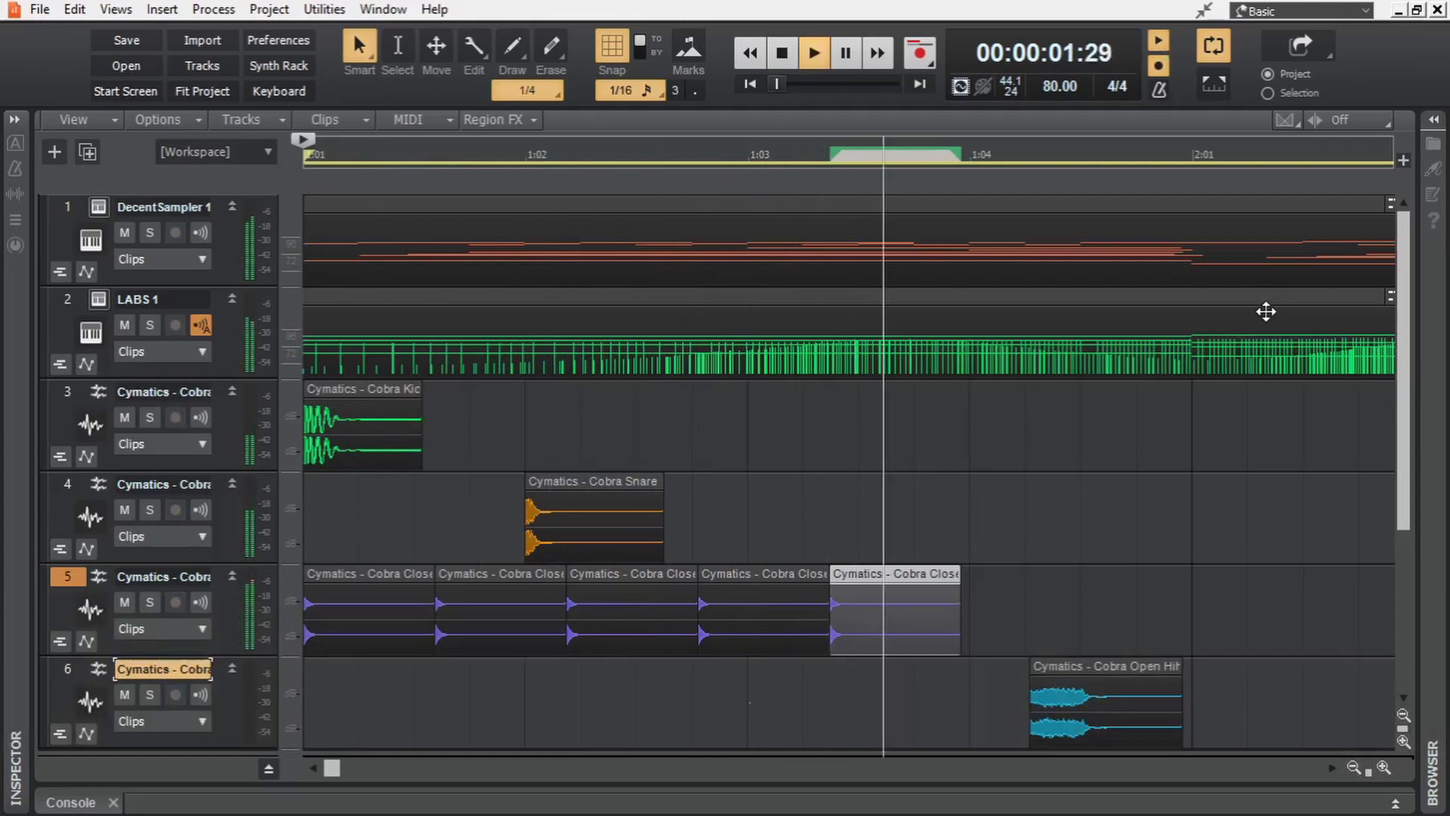
pyautogui.press('space')
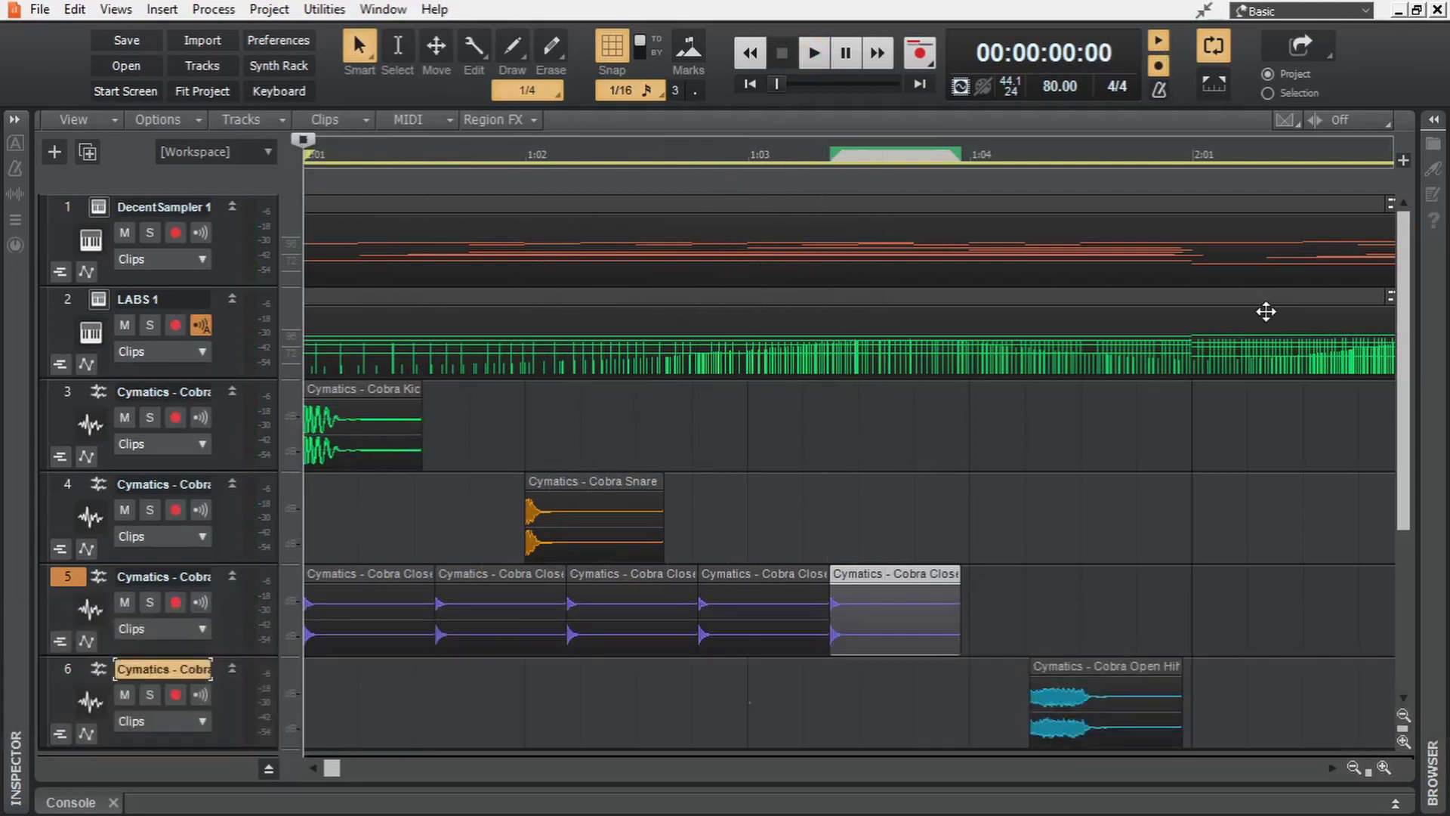
# Step: Undo the four hi-hat duplications so only the original closed hi-hat clip is left
pyautogui.hotkey('ctrl', 'z')
pyautogui.hotkey('ctrl', 'z')
pyautogui.hotkey('ctrl', 'z')
pyautogui.hotkey('ctrl', 'z')
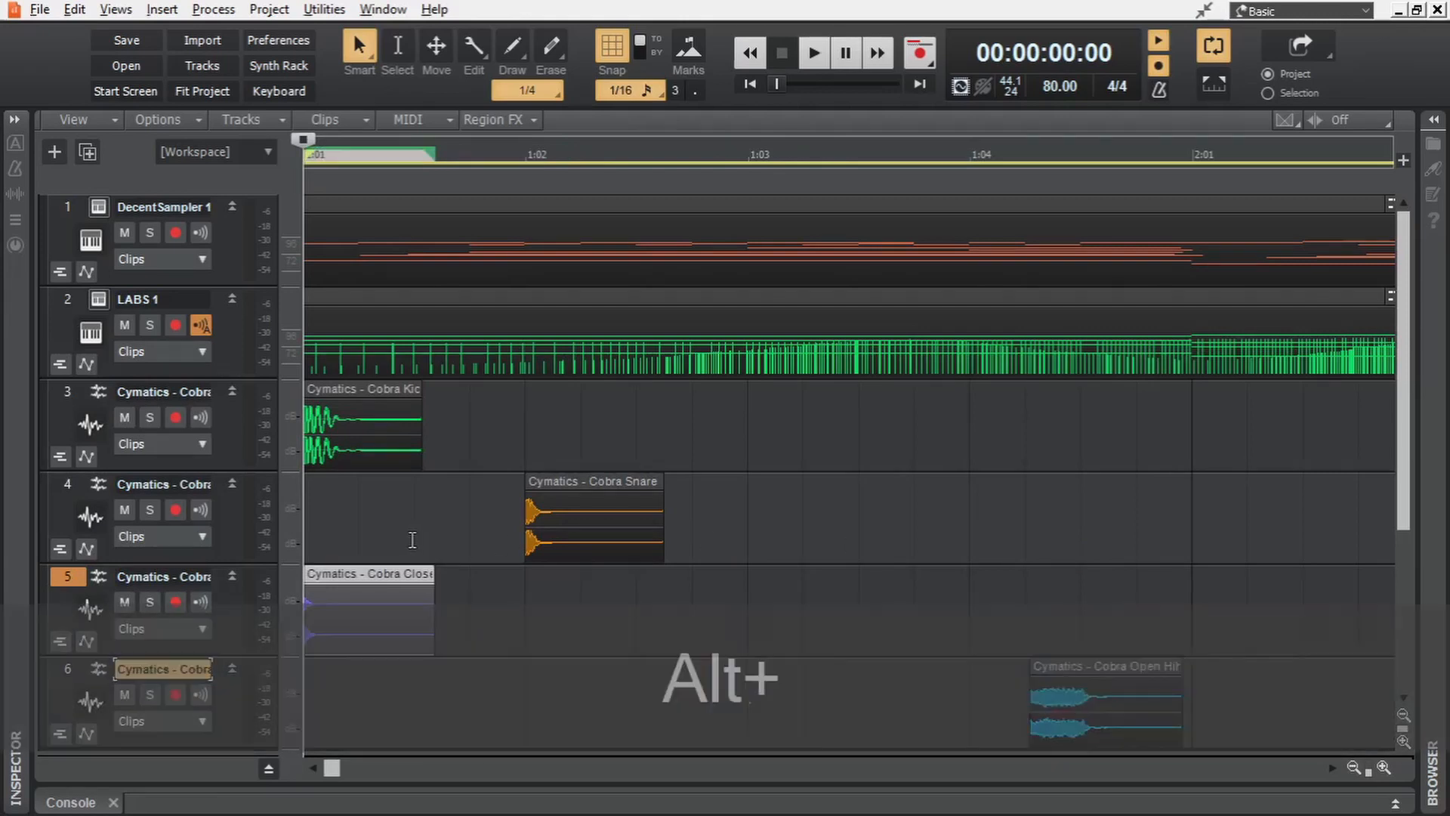
# Step: Try a single duplicate of the closed hi-hat clip to check its spacing against the grid, and undo it
pyautogui.scroll(5, 412, 539)
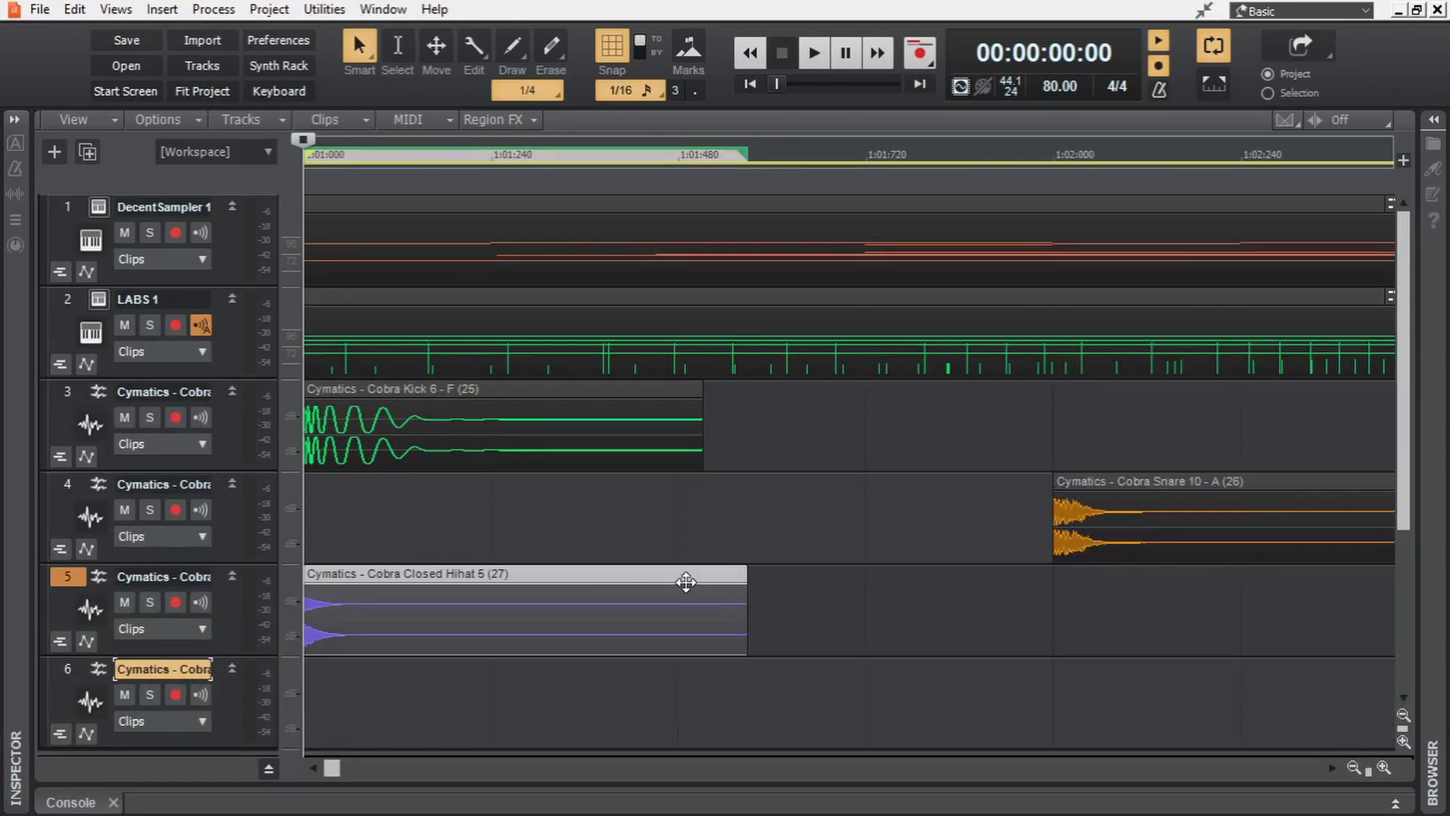
pyautogui.hotkey('ctrl', 'd')
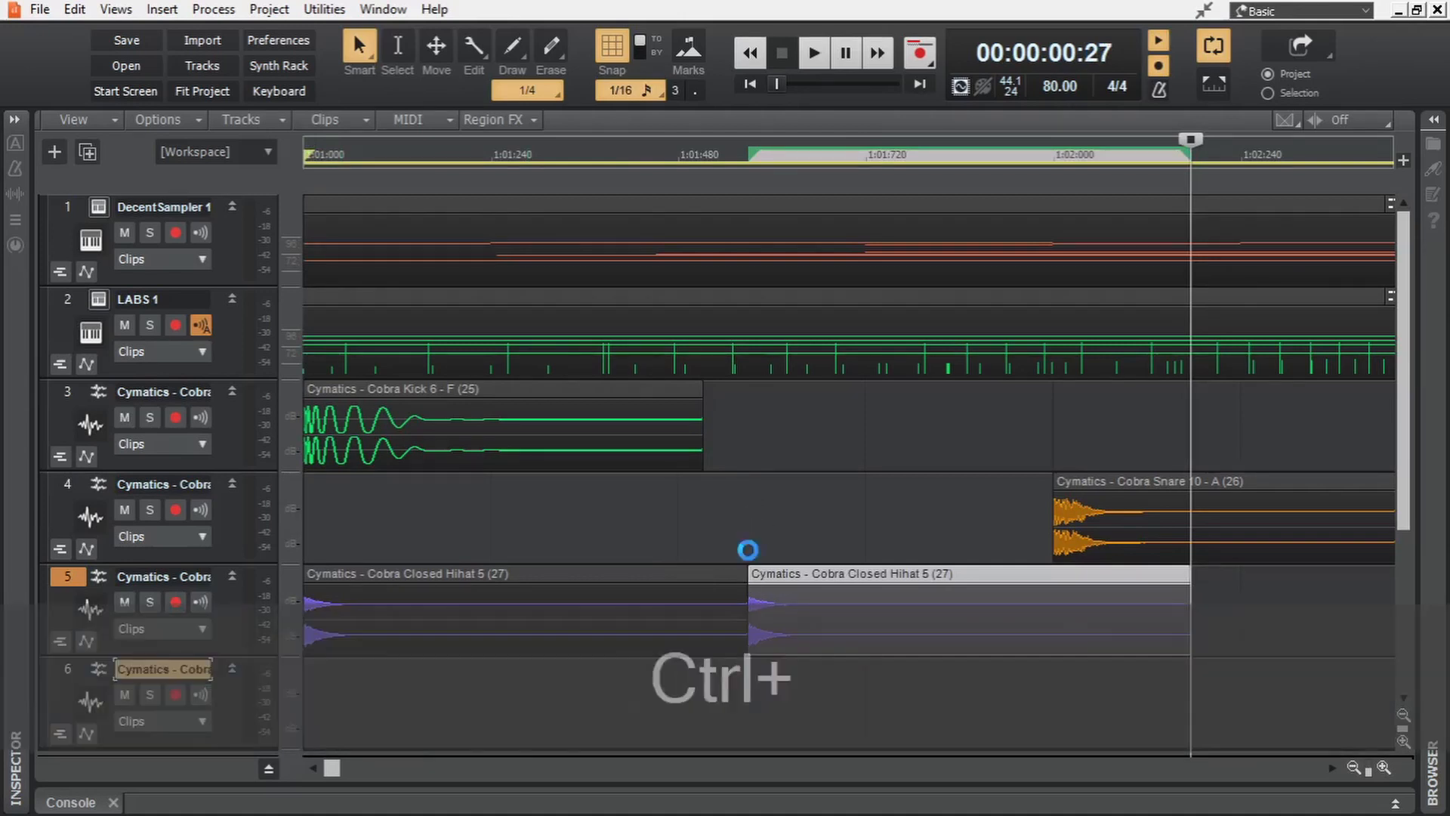
pyautogui.hotkey('ctrl', 'z')
# Step: Trim the end of the closed hi-hat clip back to the grid line at 1:01:480
pyautogui.moveTo(745, 602); pyautogui.dragTo(677, 602)
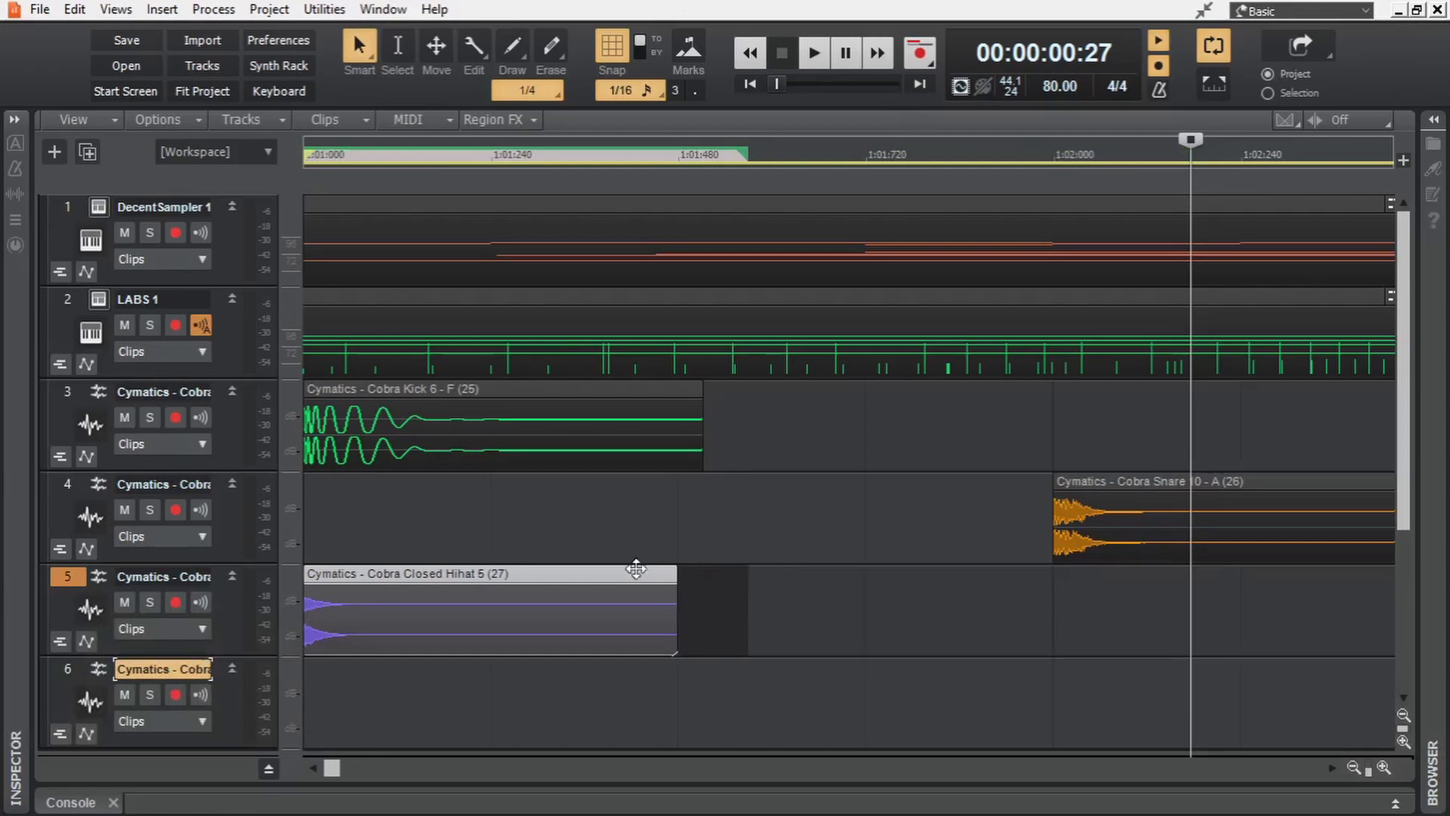
# Step: Trim the end of the closed hi-hat clip further back, between 1:01:240 and 1:01:480, and clear the selection
pyautogui.click(557, 574)
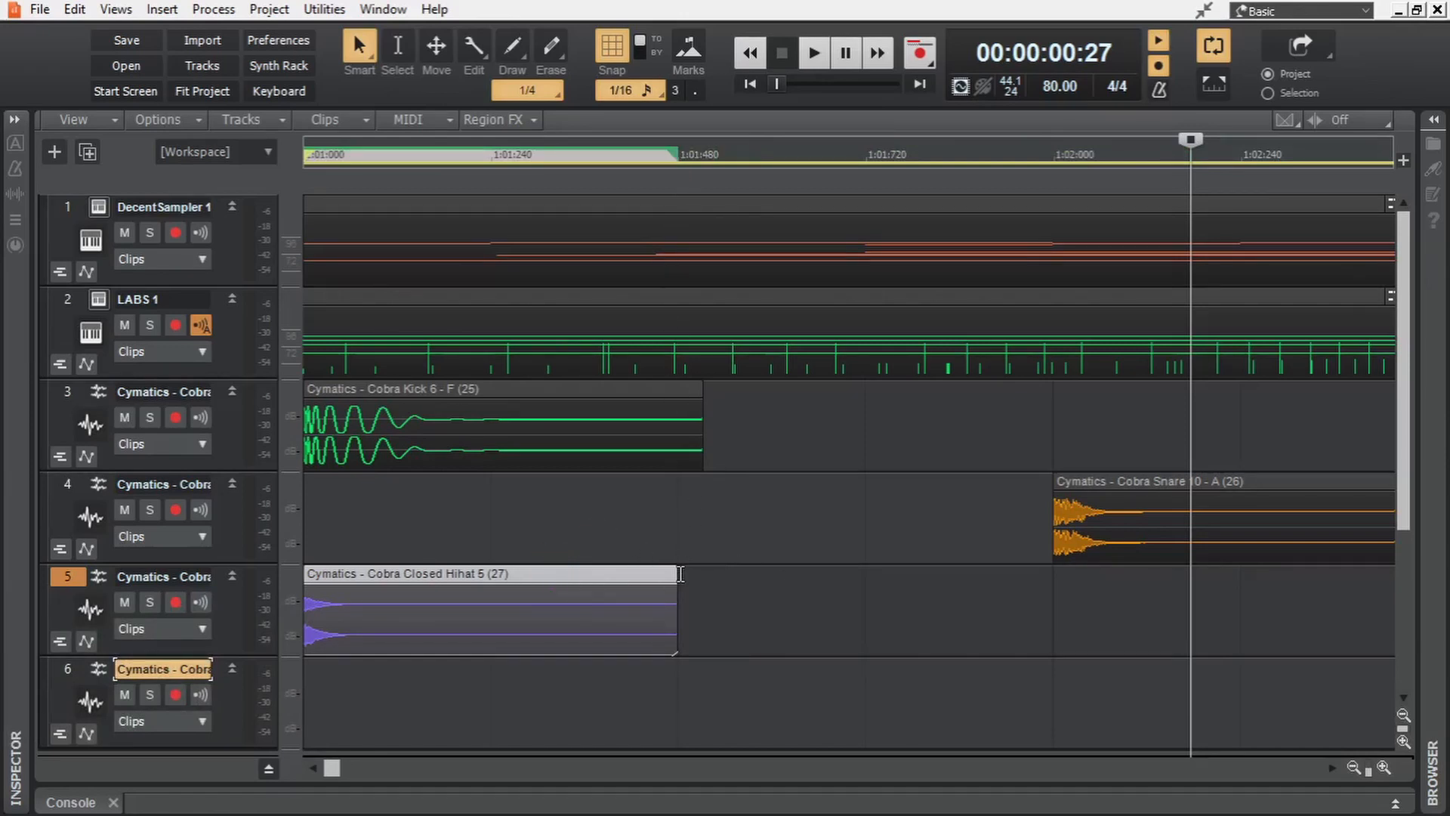
pyautogui.moveTo(679, 574); pyautogui.dragTo(579, 585)
pyautogui.click(842, 615)
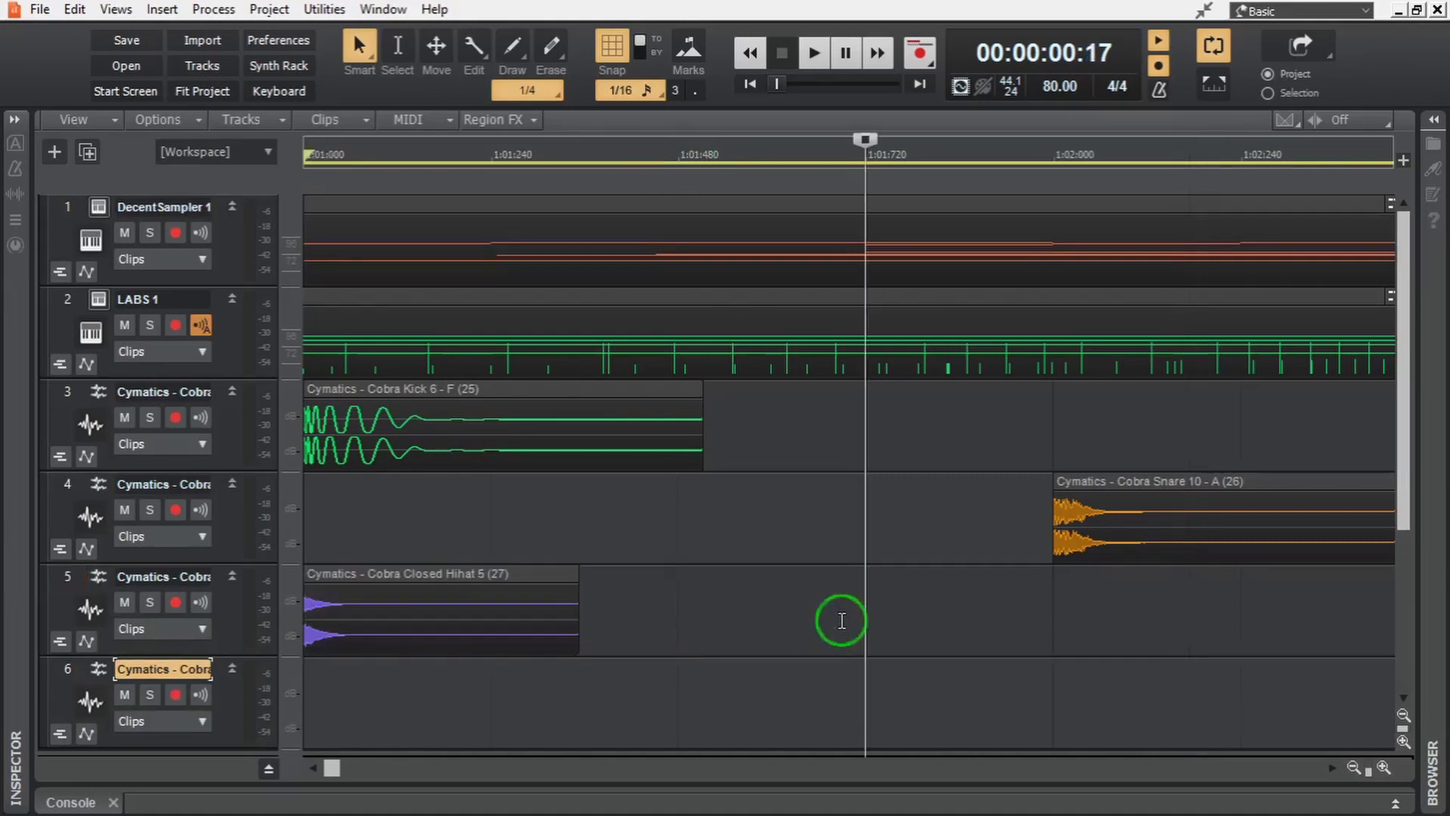
# Step: Select the closed hi-hat track's time range from 1:01:000 to 1:01:480, including the gap after the clip, and duplicate it three times
pyautogui.moveTo(677, 602); pyautogui.dragTo(240, 609)
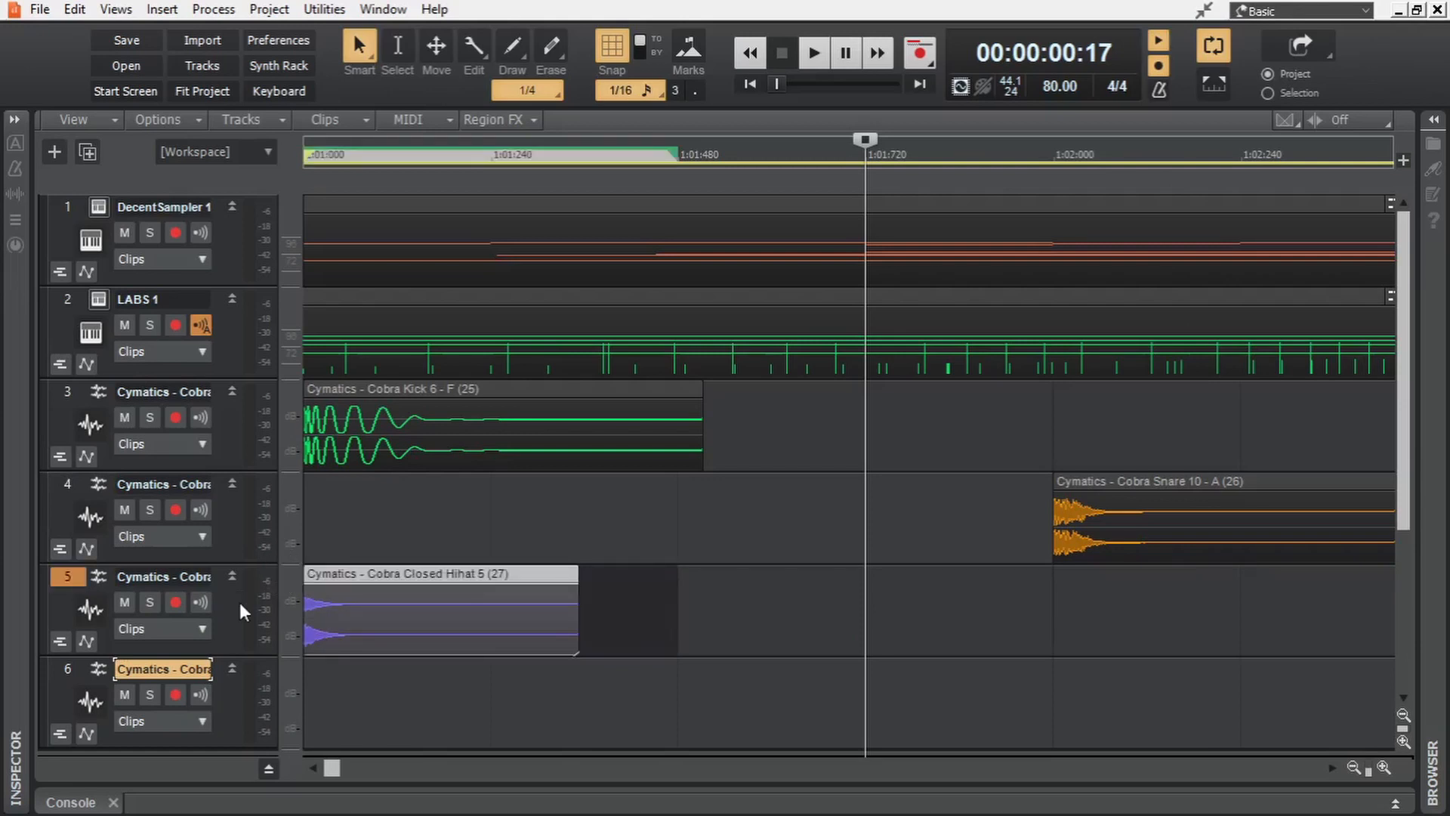
pyautogui.hotkey('ctrl', 'd')
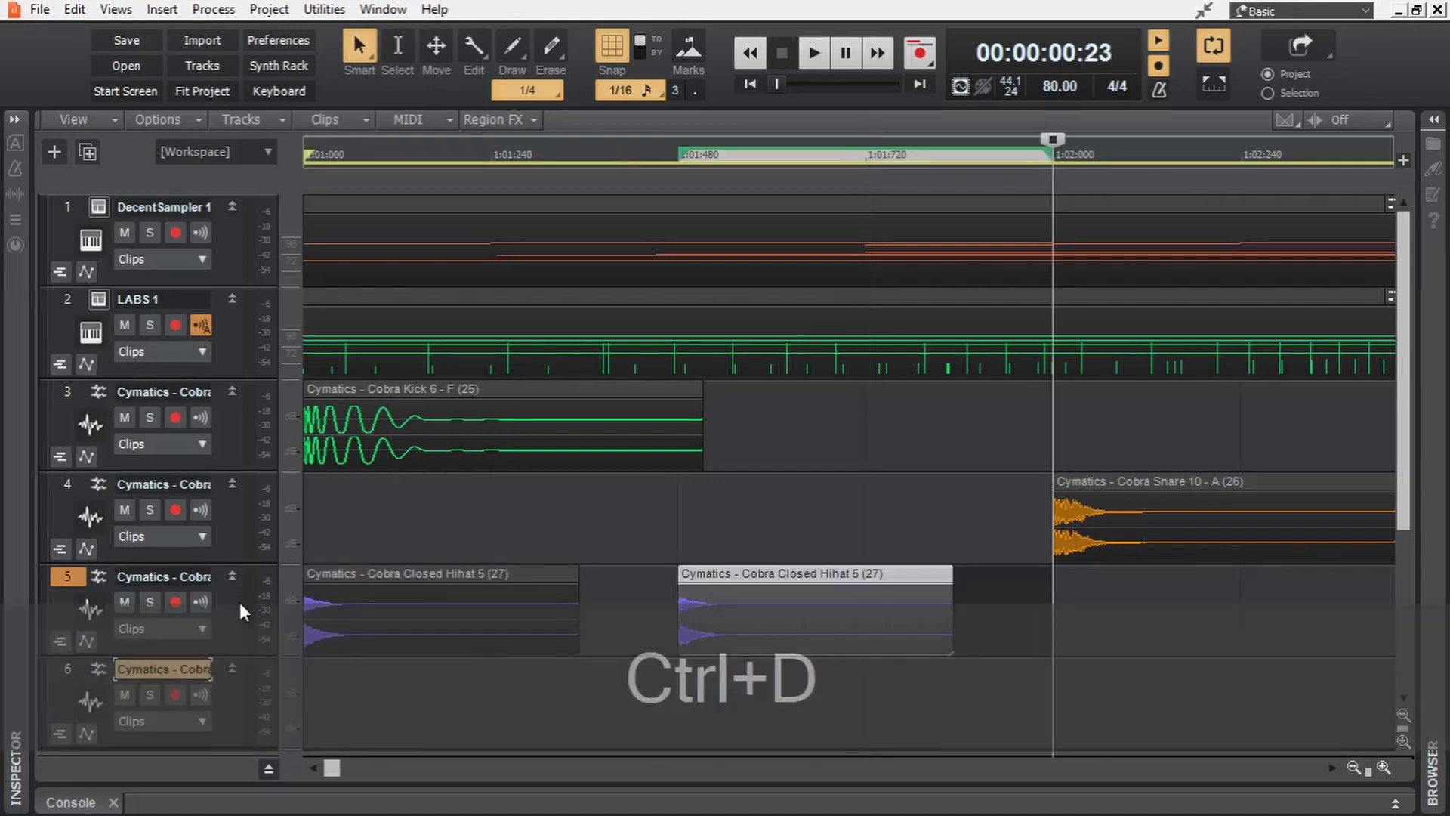
pyautogui.scroll(-5, 677, 621)
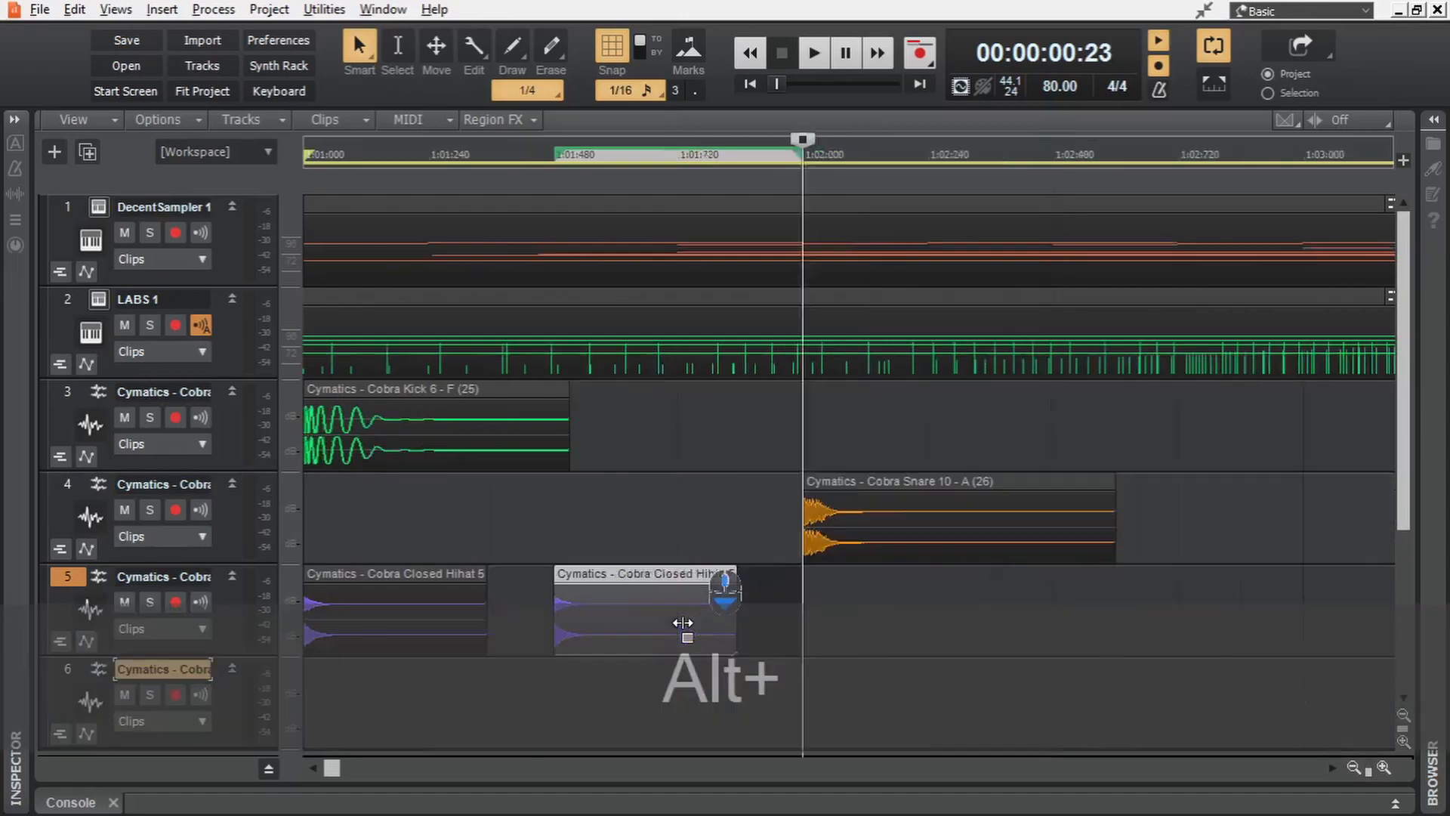
pyautogui.hotkey('ctrl', 'd')
pyautogui.hotkey('ctrl', 'd')
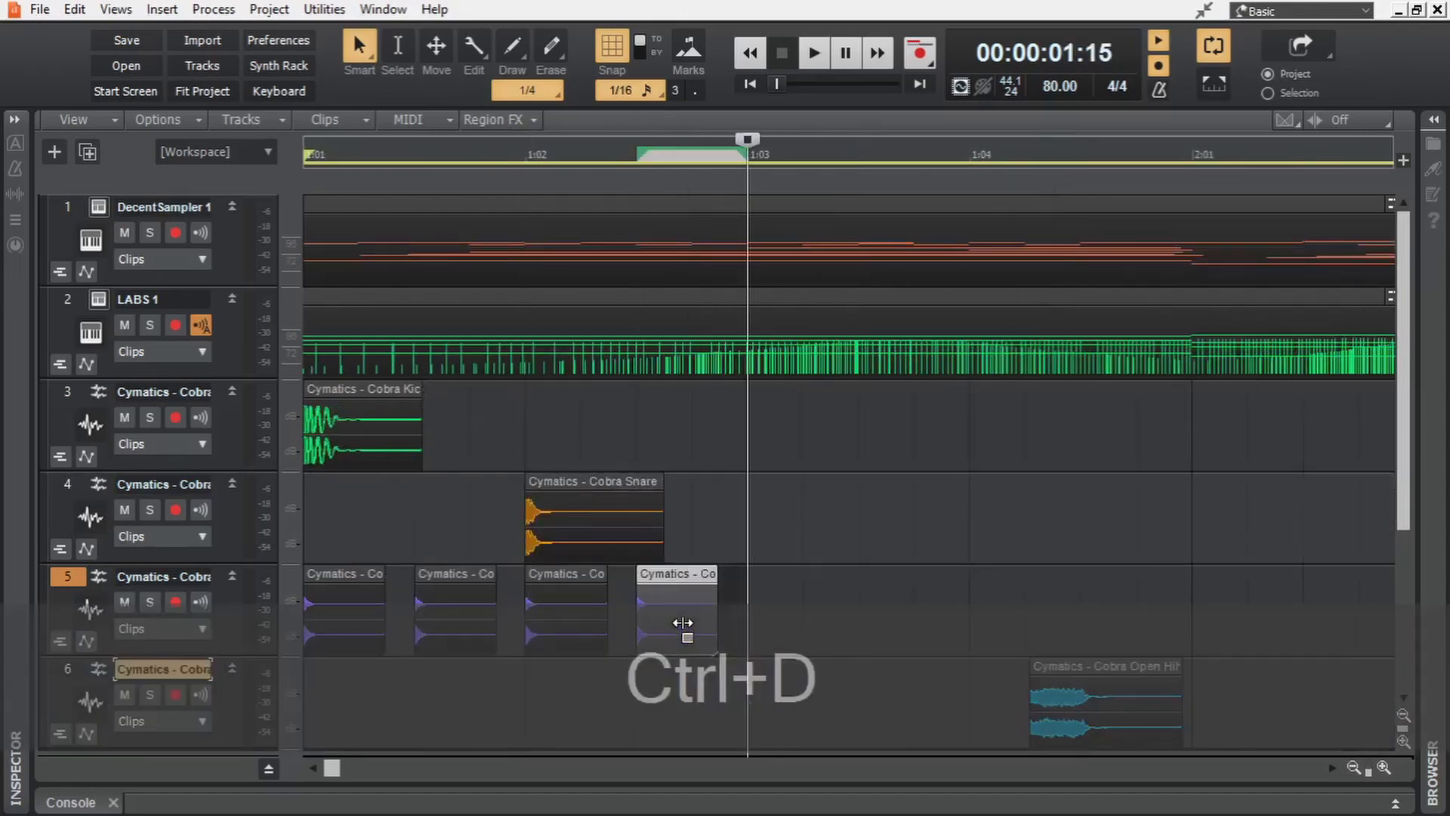
# Step: Play the hi-hats briefly, and duplicate the snare and closed hi-hat range from 1:01 to 1:03 into the bar's second half
pyautogui.press('space')
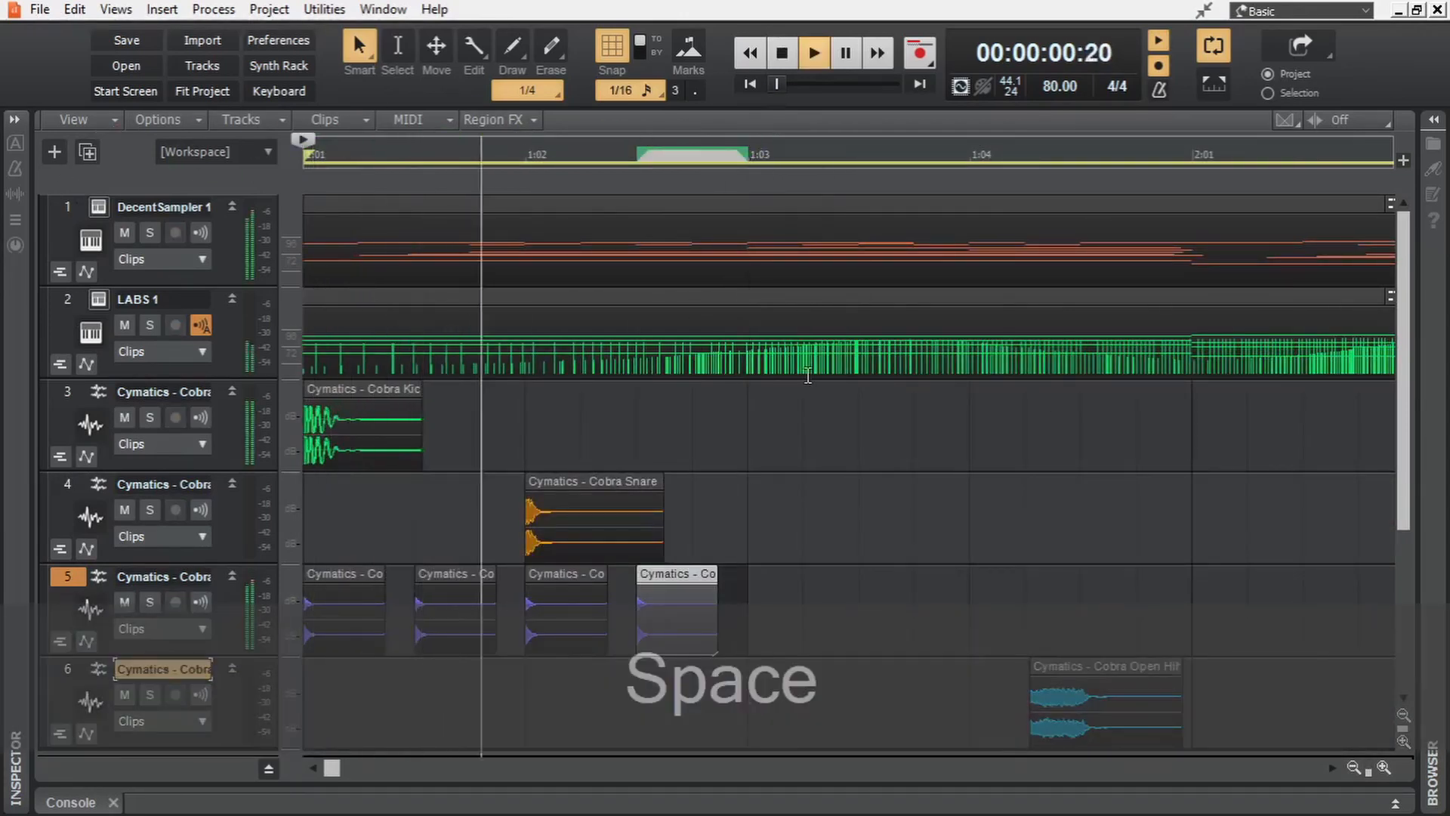
pyautogui.press('space')
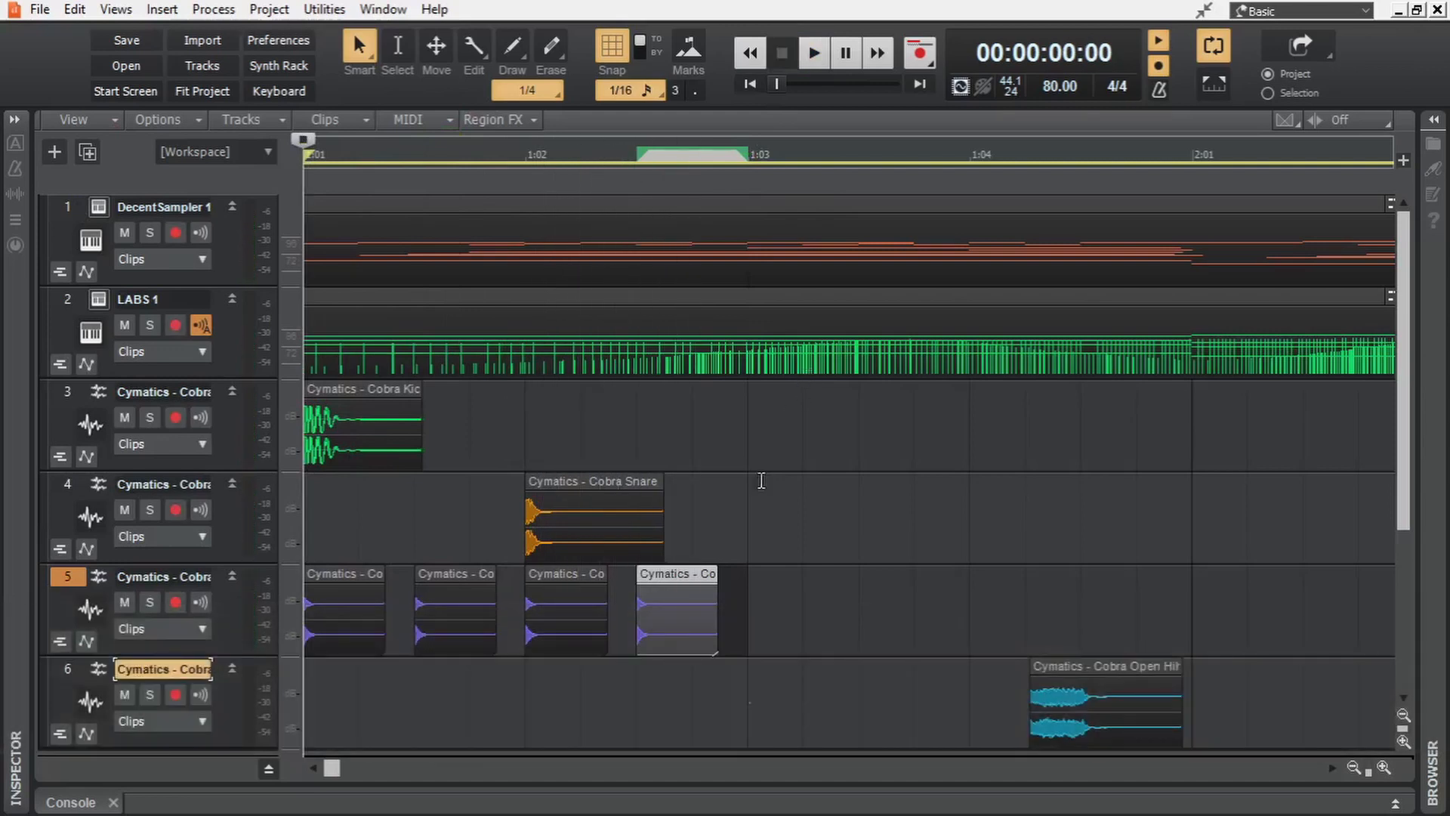
pyautogui.moveTo(746, 614); pyautogui.dragTo(260, 531)
pyautogui.hotkey('ctrl', 'd')
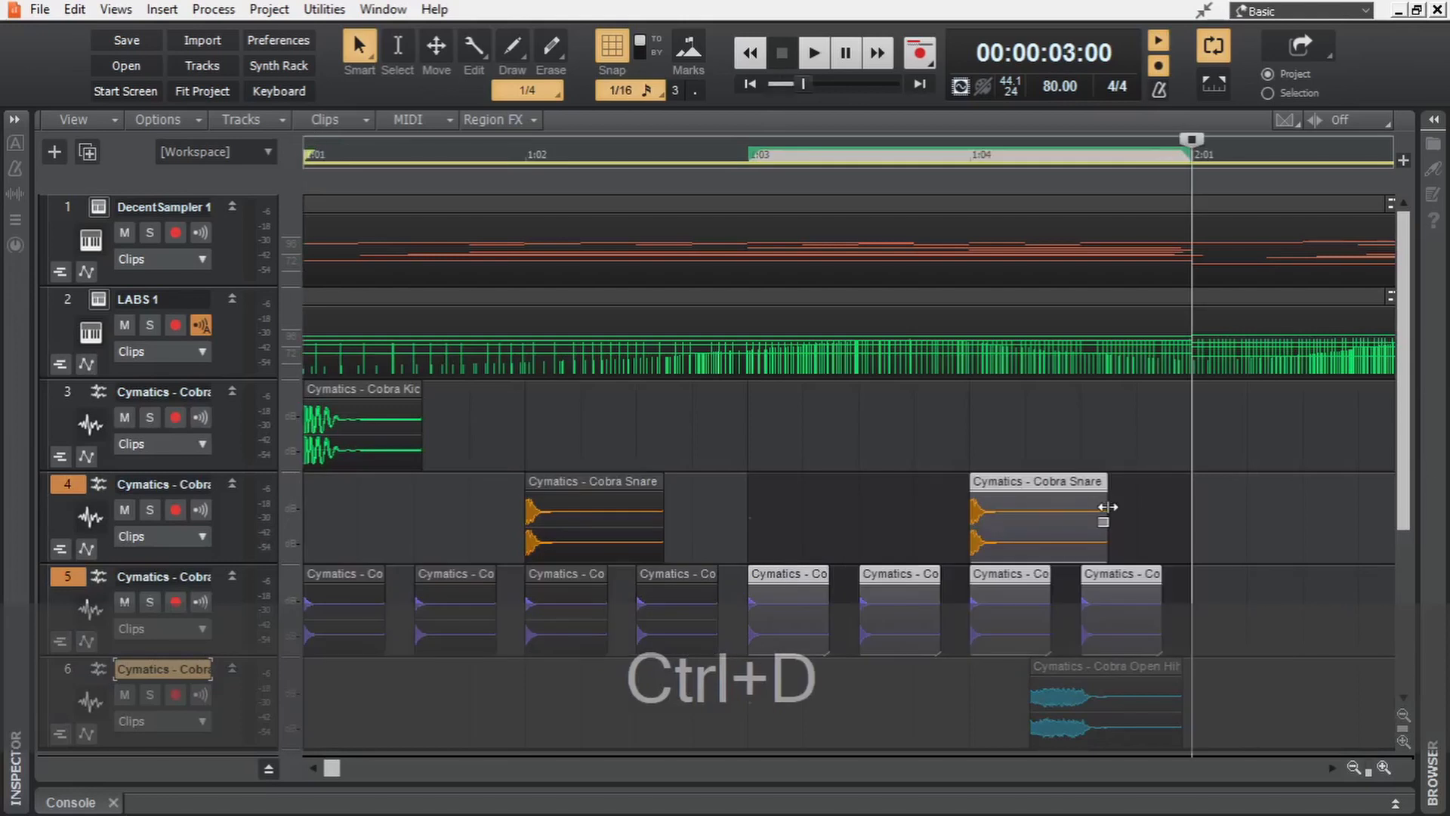
# Step: Move the open hi-hat clip to line up with the last closed hi-hat of bar 1, and delete that closed hi-hat
pyautogui.moveTo(1057, 676); pyautogui.dragTo(1107, 674)
pyautogui.click(1121, 576)
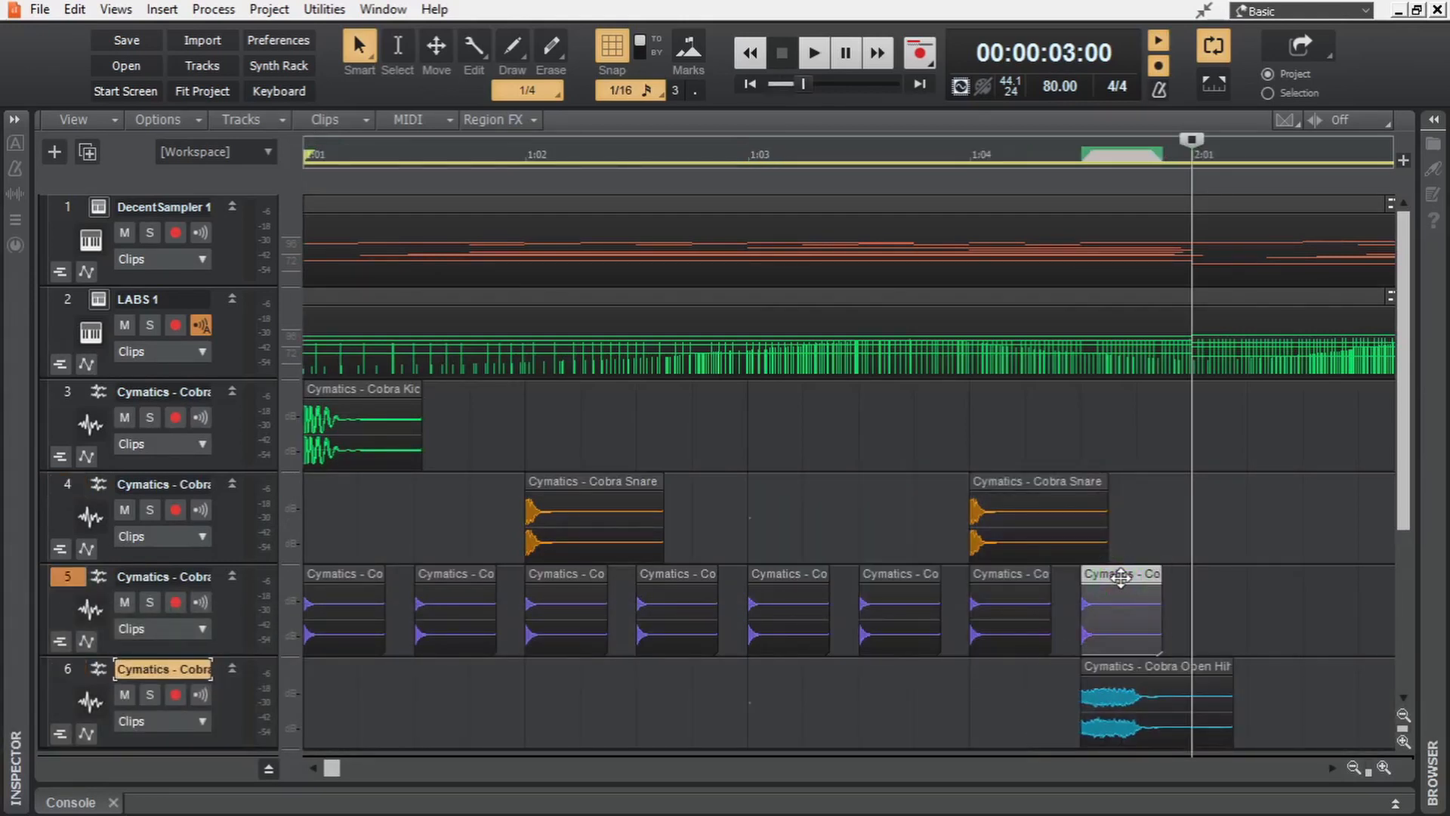
pyautogui.press('Delete')
# Step: Copy the kick clip to the point halfway between 1:03 and 1:04, and play the pattern briefly
pyautogui.moveTo(355, 391); pyautogui.dragTo(906, 423)
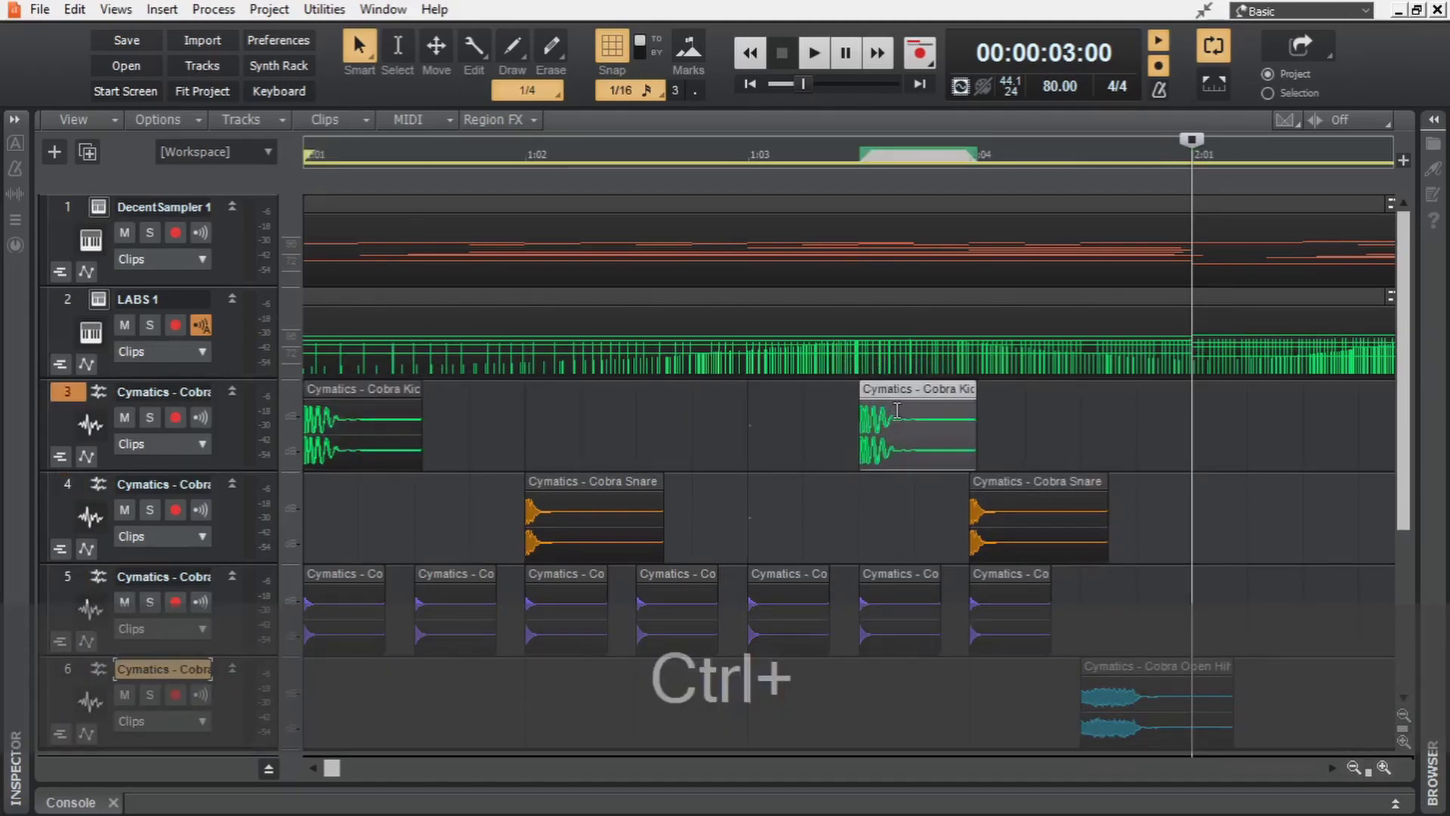
pyautogui.press('space')
pyautogui.press('space')
# Step: Select all kick, snare and hi-hat clips across bar 1, and copy and paste them into bar 2
pyautogui.scroll(-5, 906, 426)
pyautogui.moveTo(569, 710); pyautogui.dragTo(237, 456)
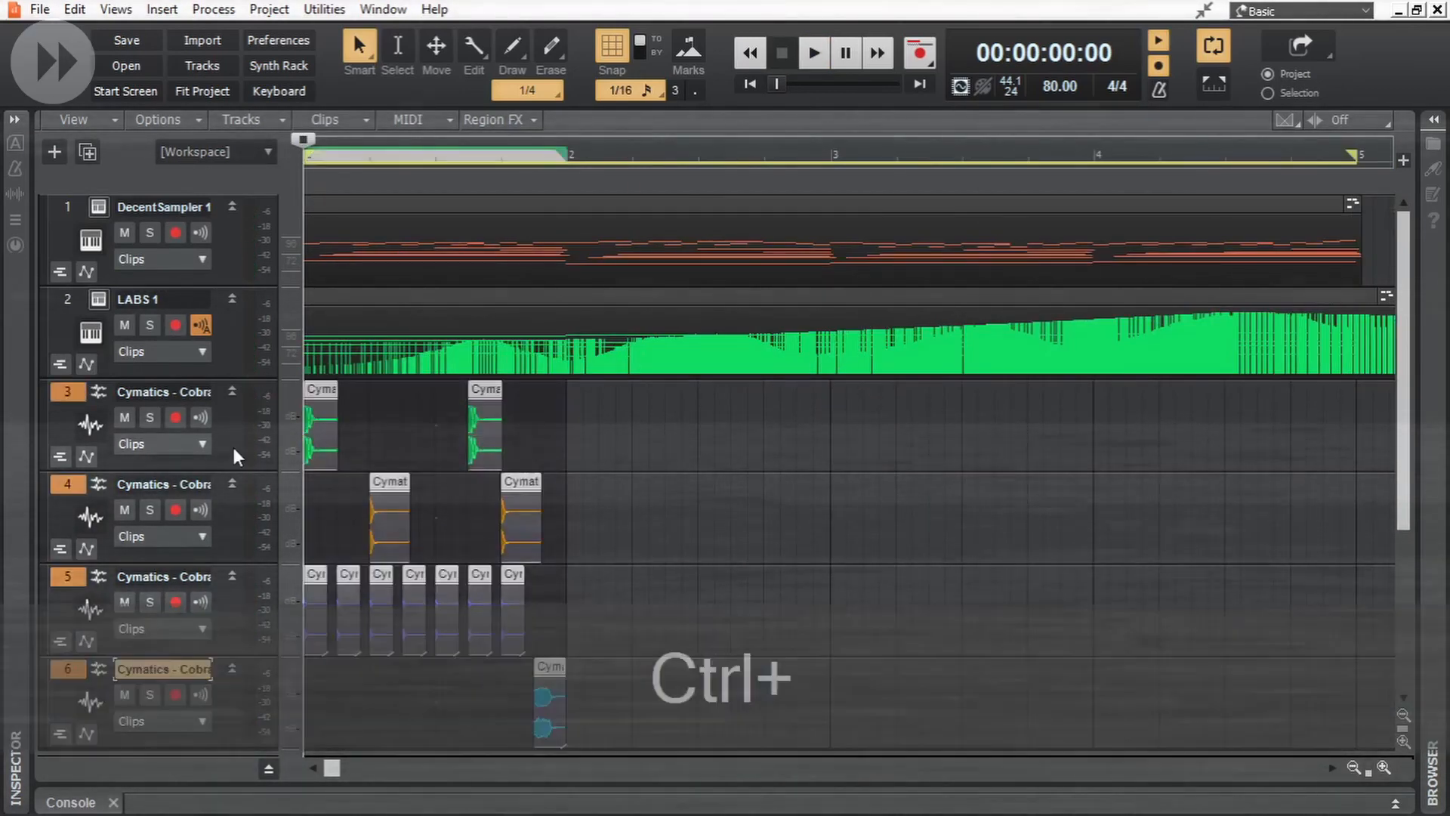
pyautogui.hotkey('ctrl', 'c')
pyautogui.hotkey('ctrl', 'v')
# Step: Add an extra kick copy in bar 2, about three sixteenths before its second kick, and play from bar 2
pyautogui.scroll(6, 632, 529)
pyautogui.moveTo(593, 769); pyautogui.dragTo(635, 768)
pyautogui.moveTo(956, 391); pyautogui.dragTo(582, 395)
pyautogui.scroll(-6, 582, 395)
pyautogui.click(451, 521)
pyautogui.press('space')
pyautogui.press('space')
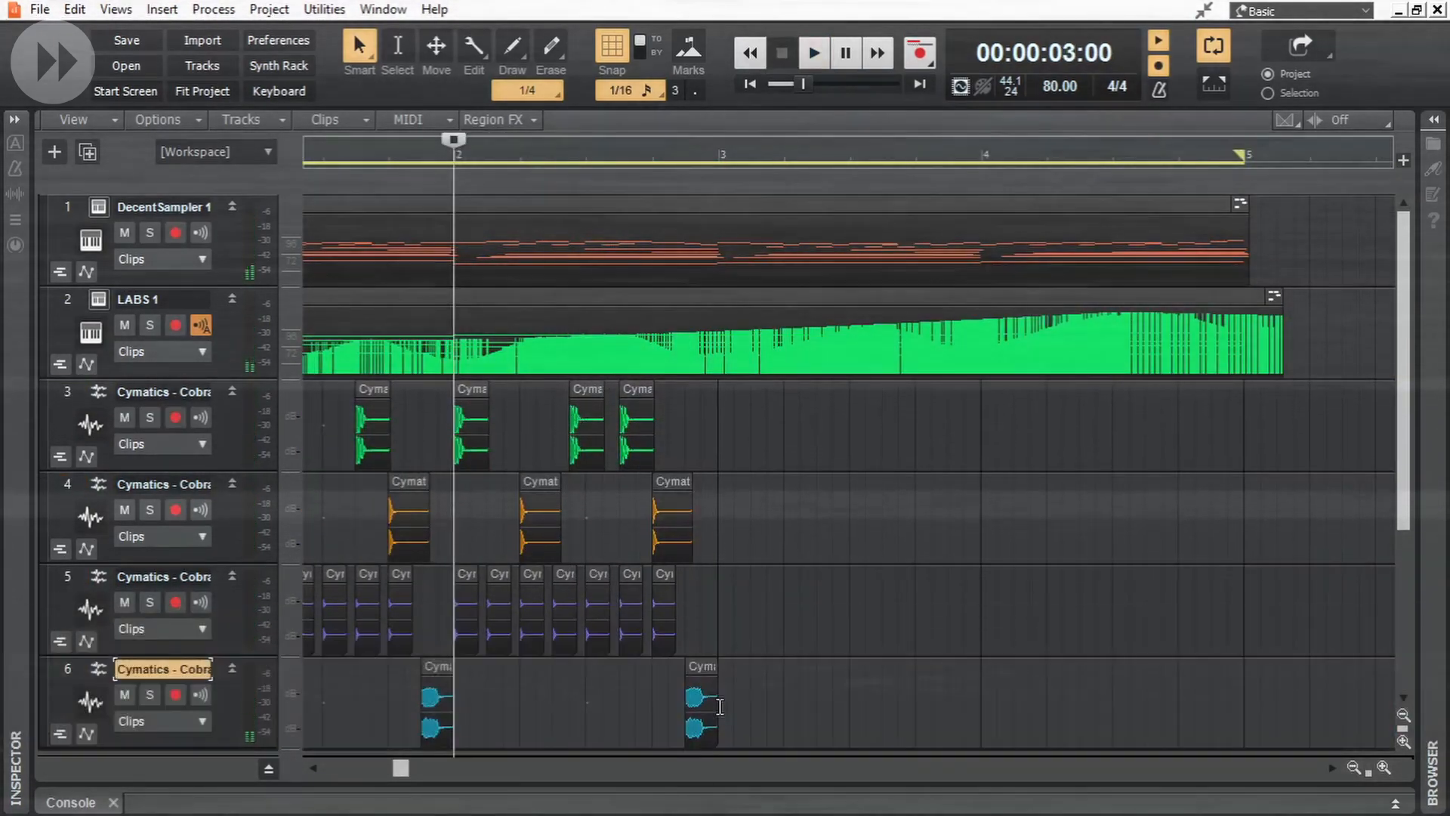
# Step: Copy the two-bar drum pattern and paste it over bars 3 and 4, and play the whole arrangement from the start
pyautogui.moveTo(718, 714); pyautogui.dragTo(237, 456)
pyautogui.hotkey('ctrl', 'c')
pyautogui.hotkey('ctrl', 'v')
pyautogui.press('space')
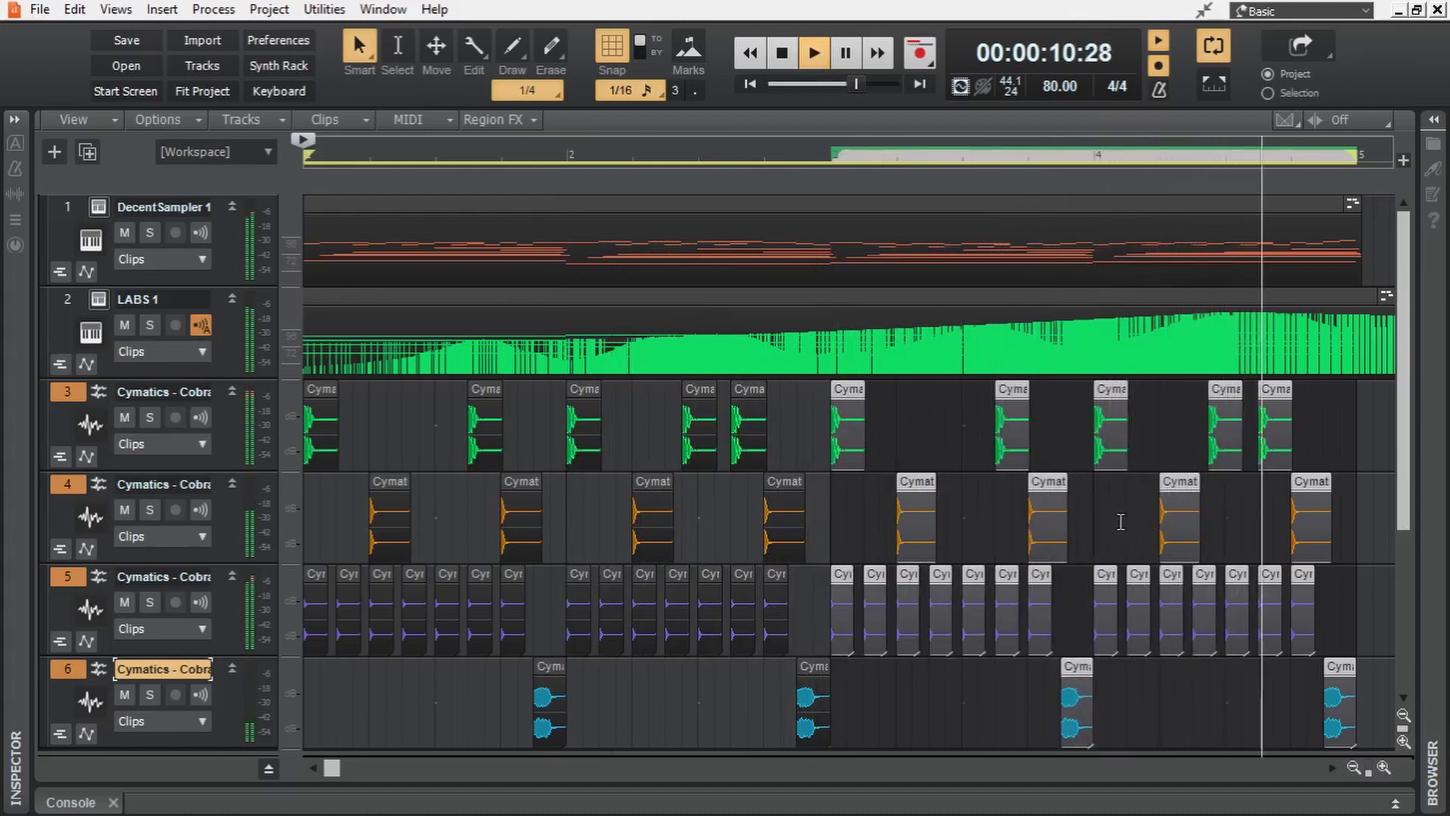
pyautogui.press('space')
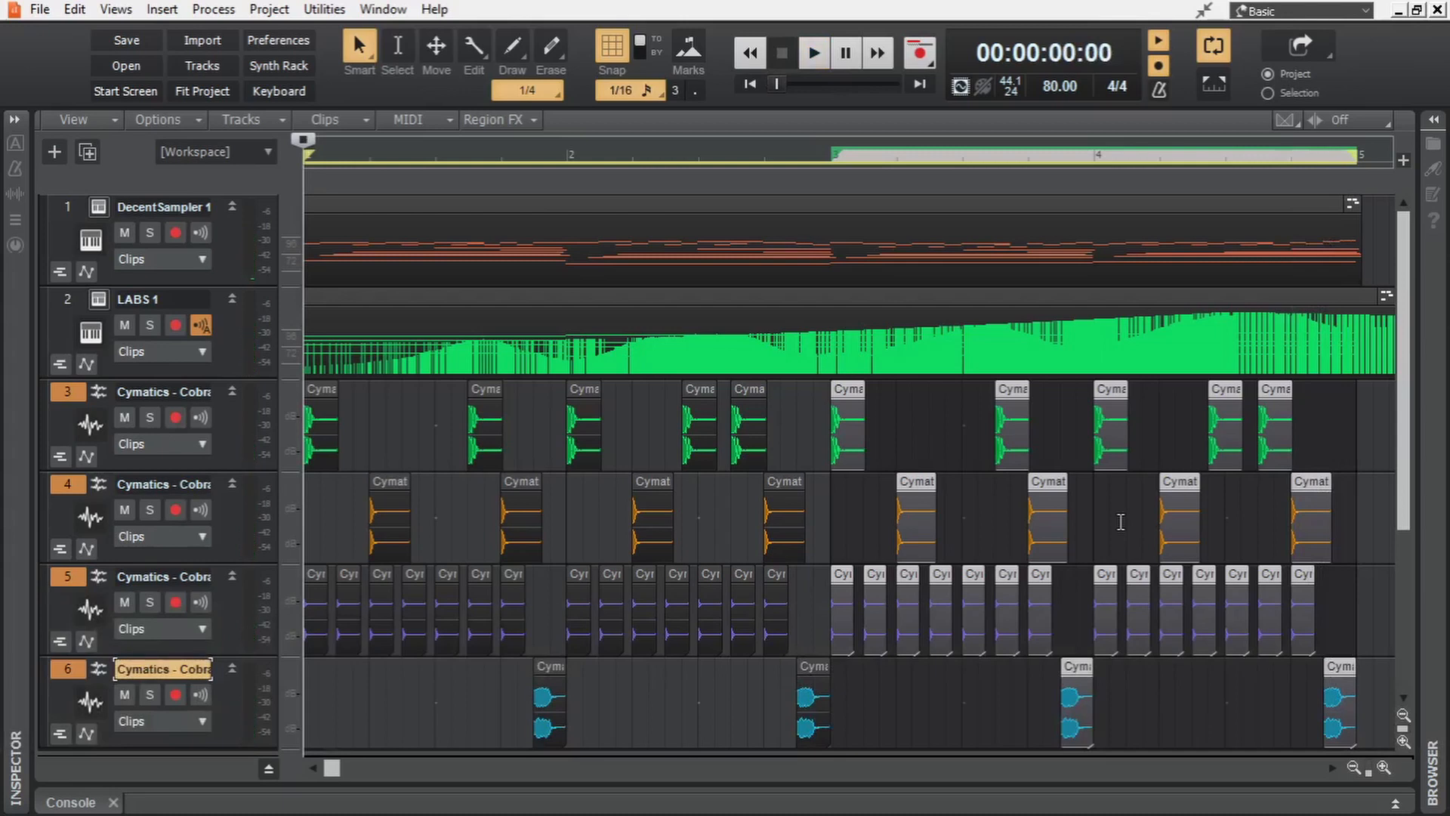
# Step: Turn off snapping, nudge the snare at 4:02:000 slightly later than the grid, and return the playhead to the project start
pyautogui.click(1121, 522)
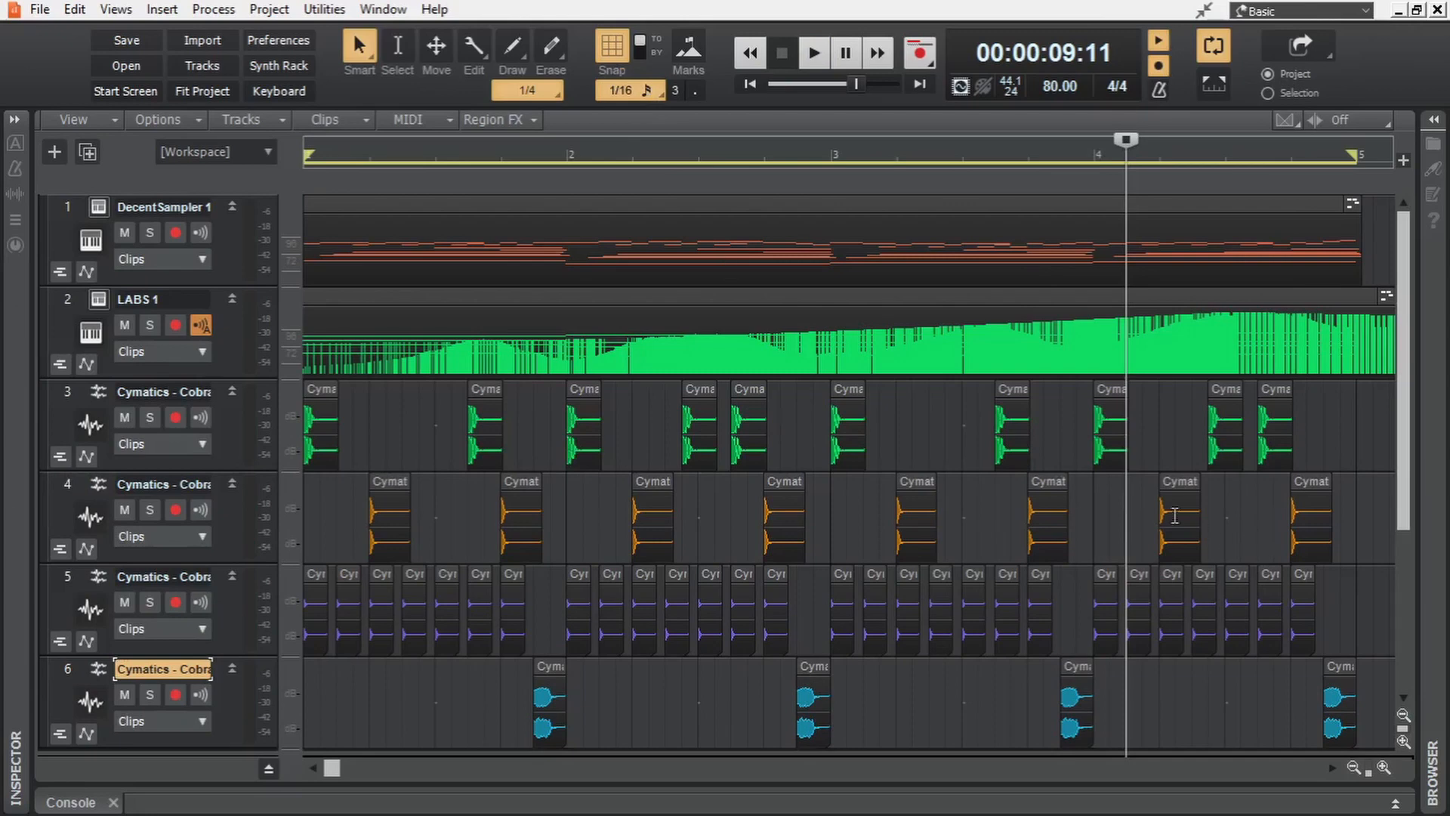
pyautogui.scroll(10, 1191, 507)
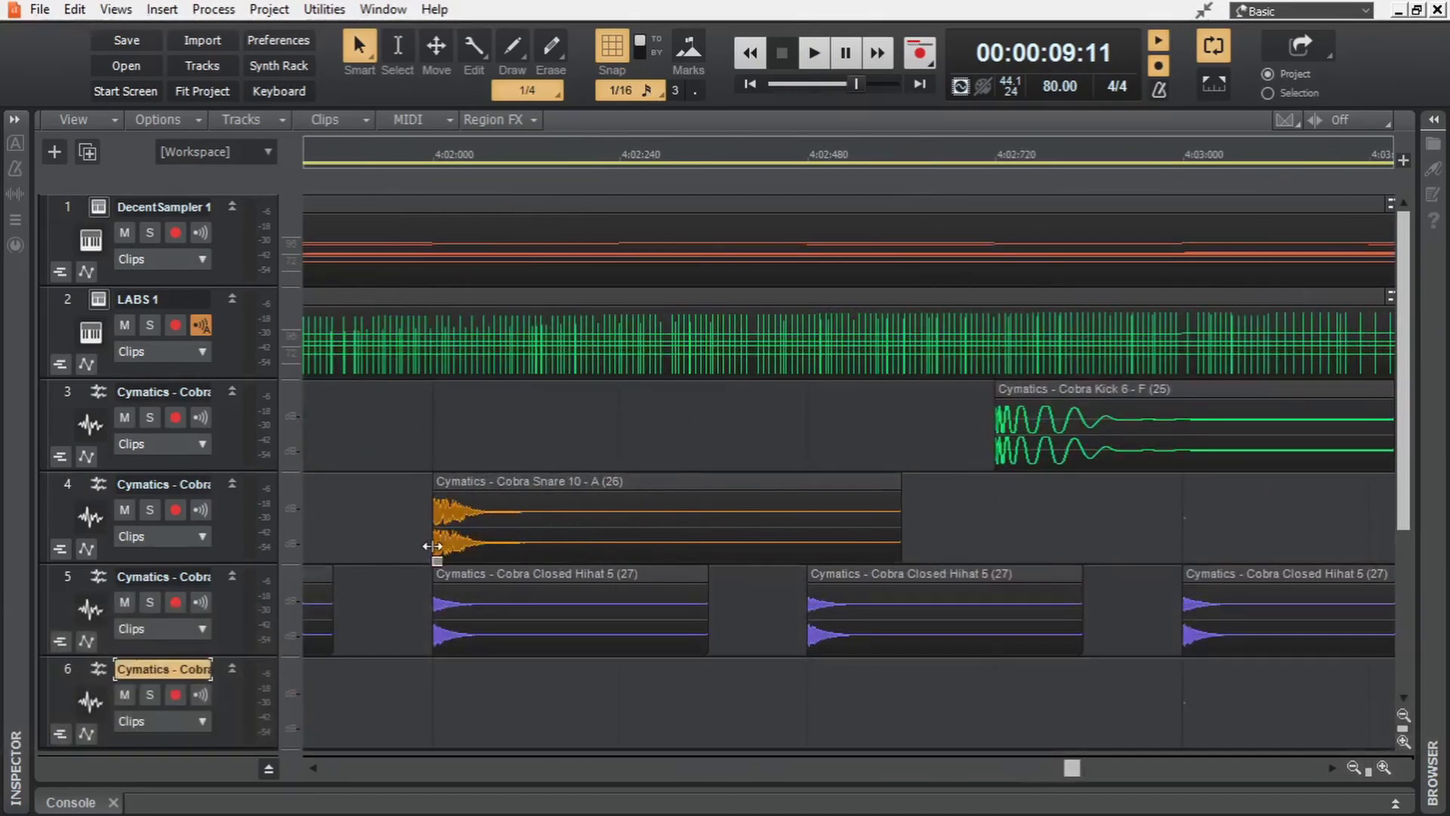
pyautogui.press('n')
pyautogui.moveTo(476, 475); pyautogui.dragTo(487, 485)
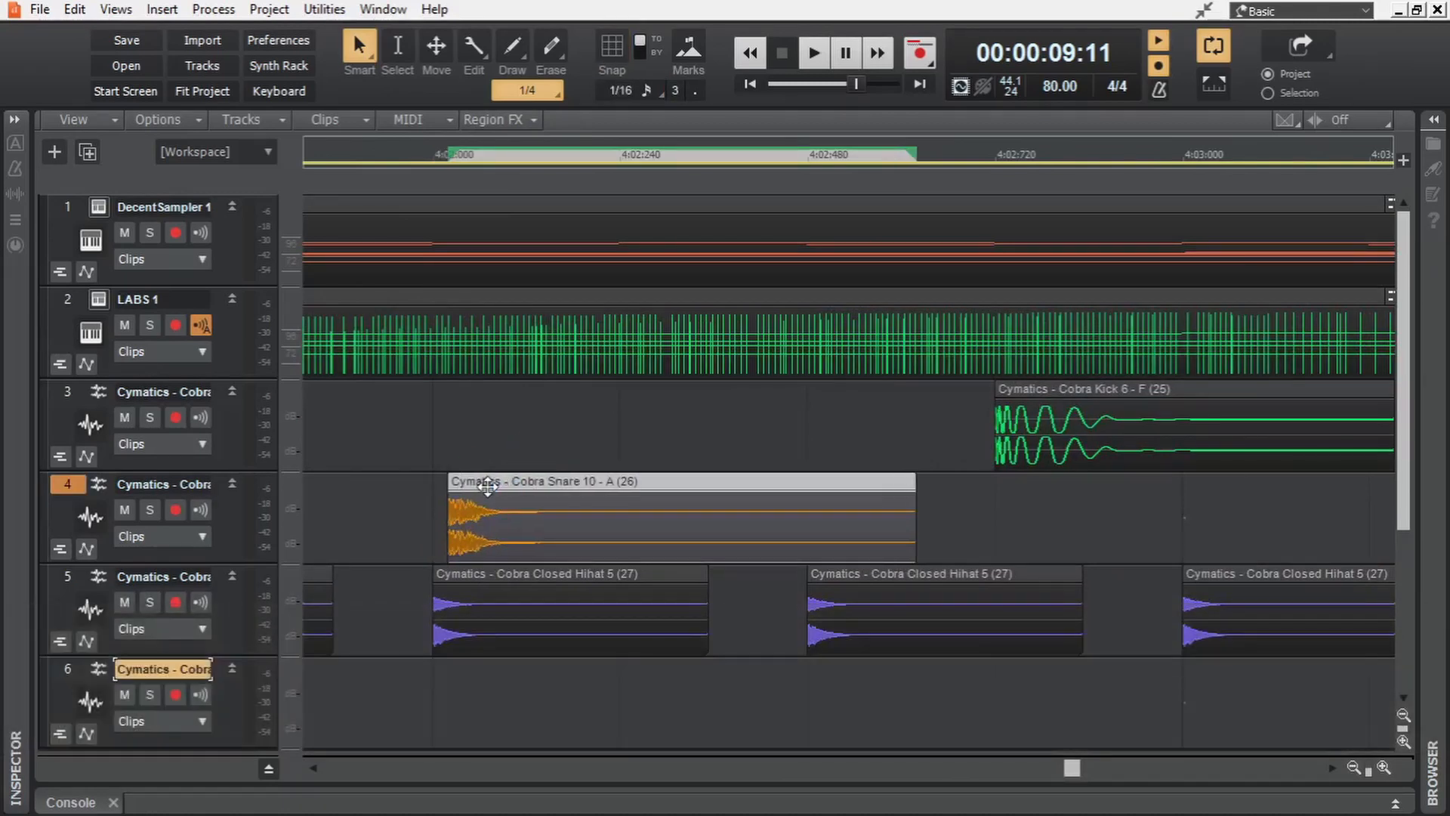
pyautogui.scroll(-10, 469, 494)
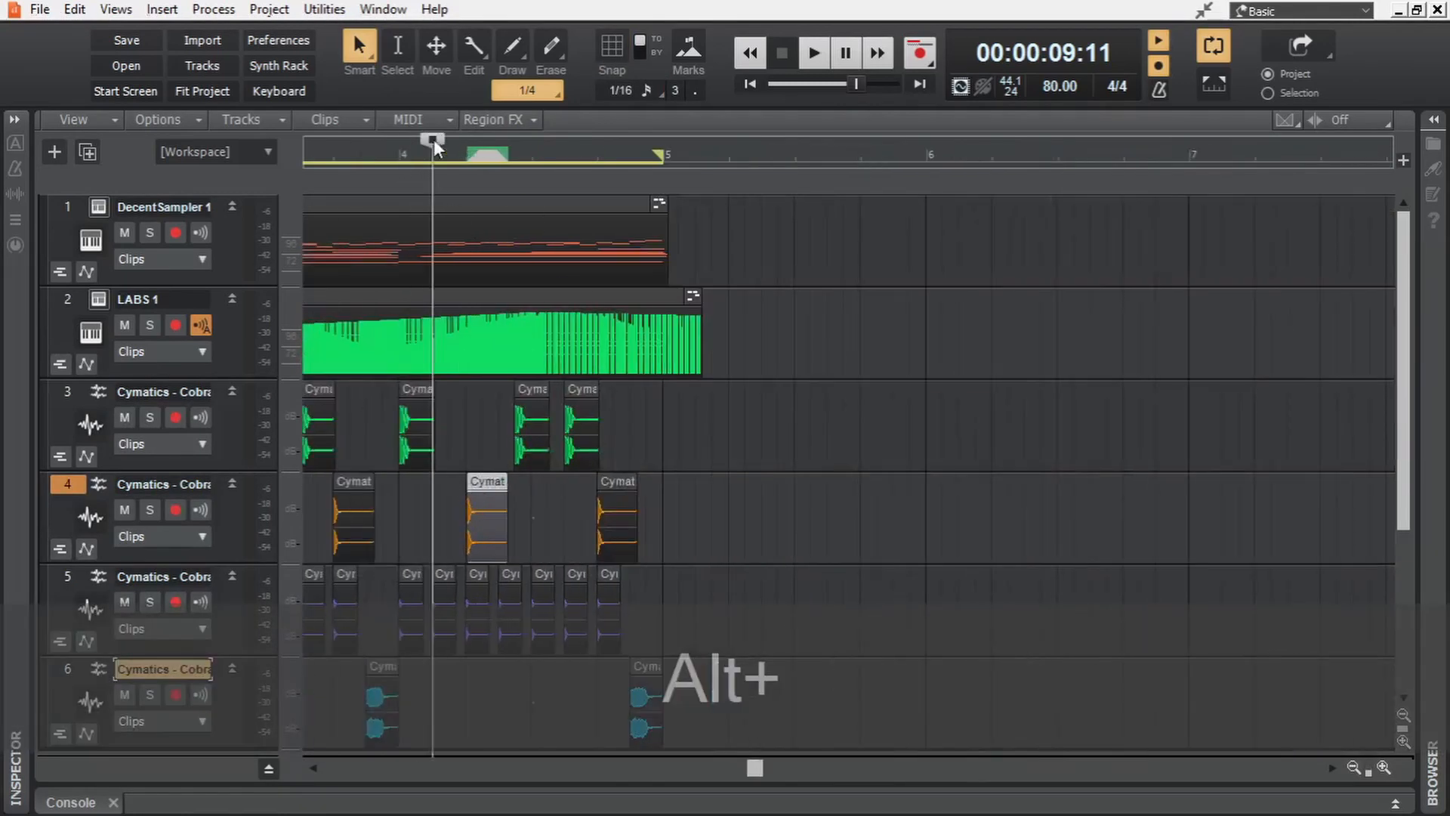
pyautogui.moveTo(433, 140); pyautogui.dragTo(4, 149)
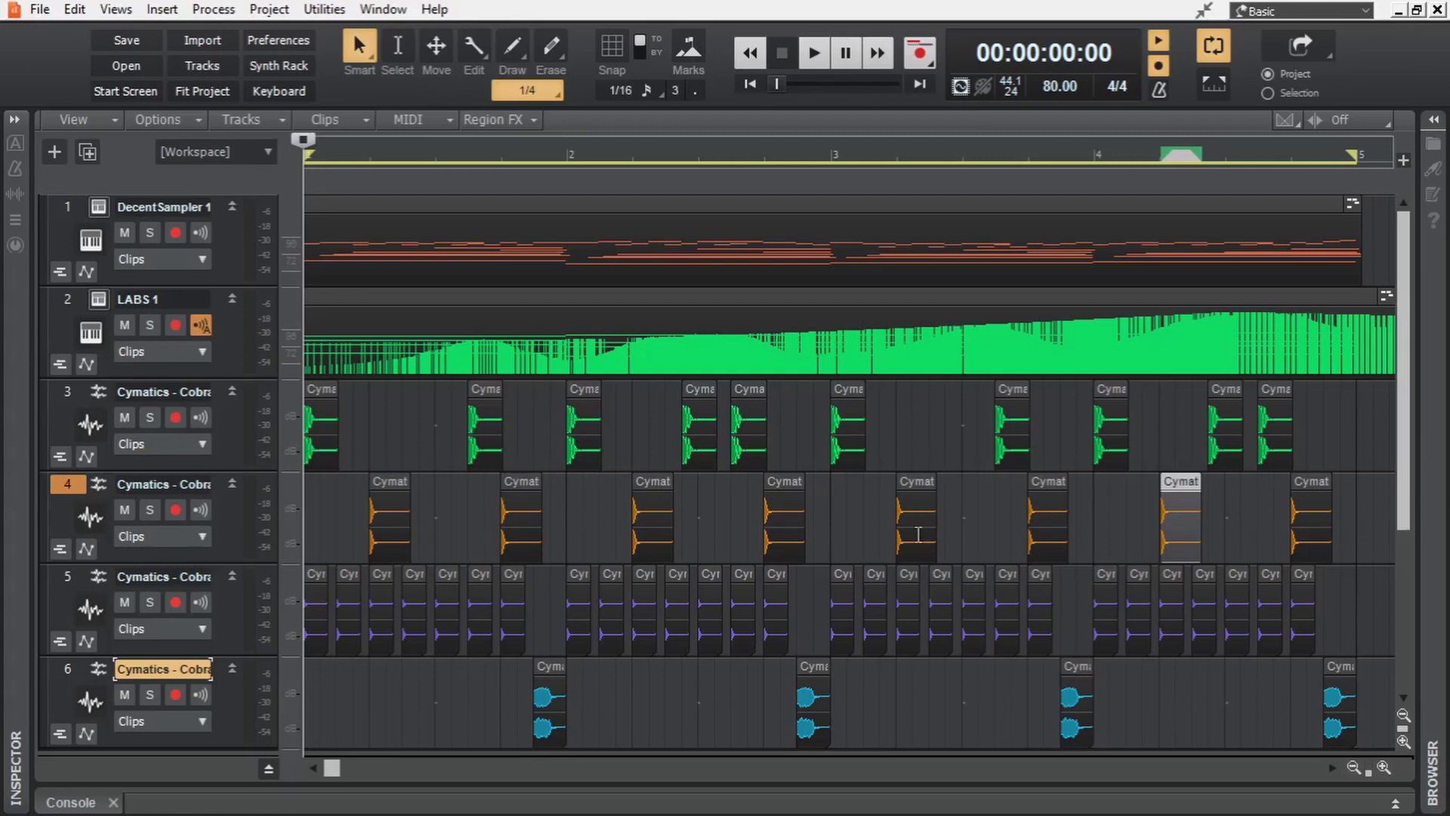
# Step: Select the four Cymatics drum tracks, 3 to 6, and move them into a new track folder
pyautogui.moveTo(69, 390); pyautogui.dragTo(71, 679)
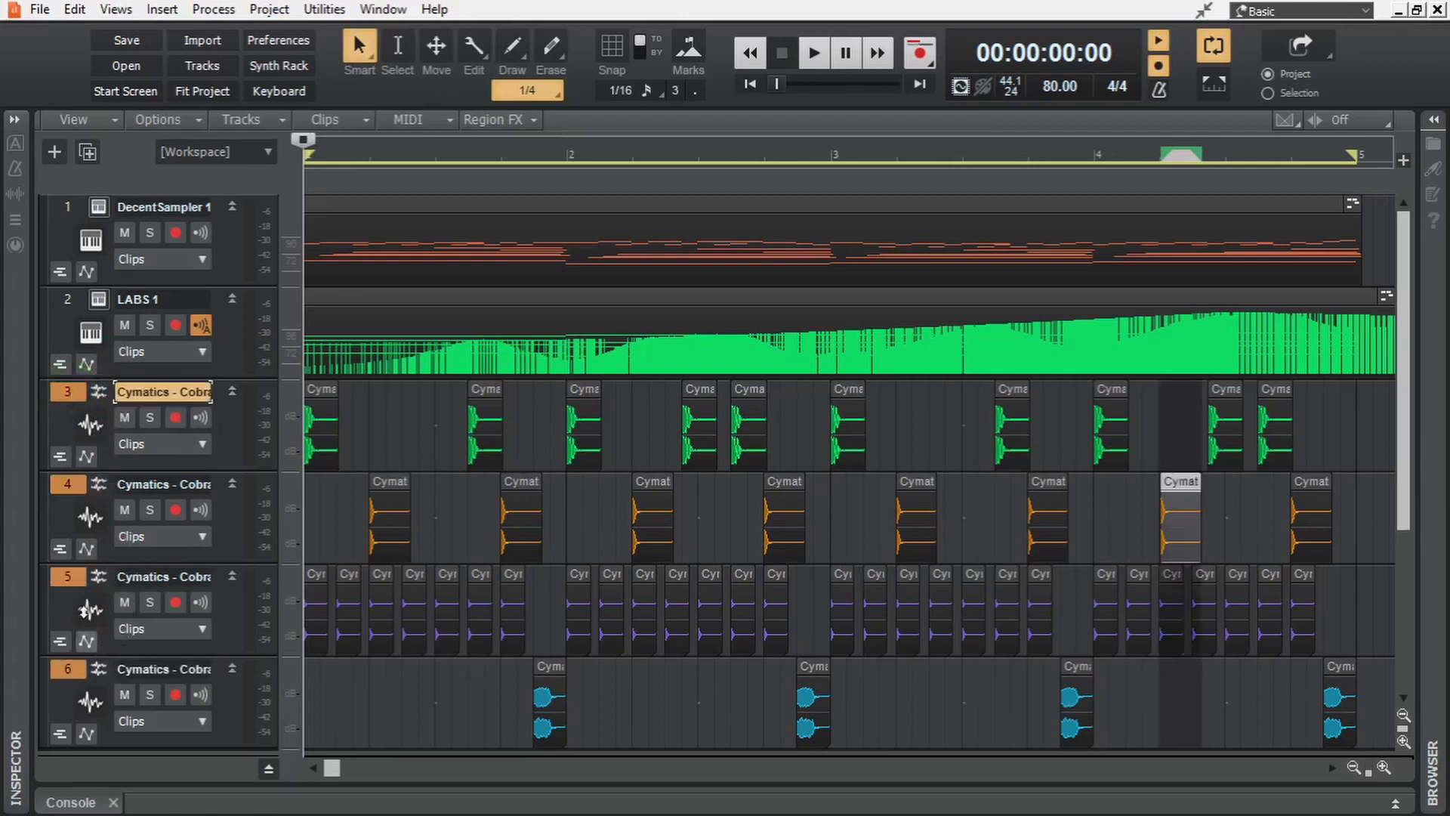
pyautogui.rightClick(70, 397)
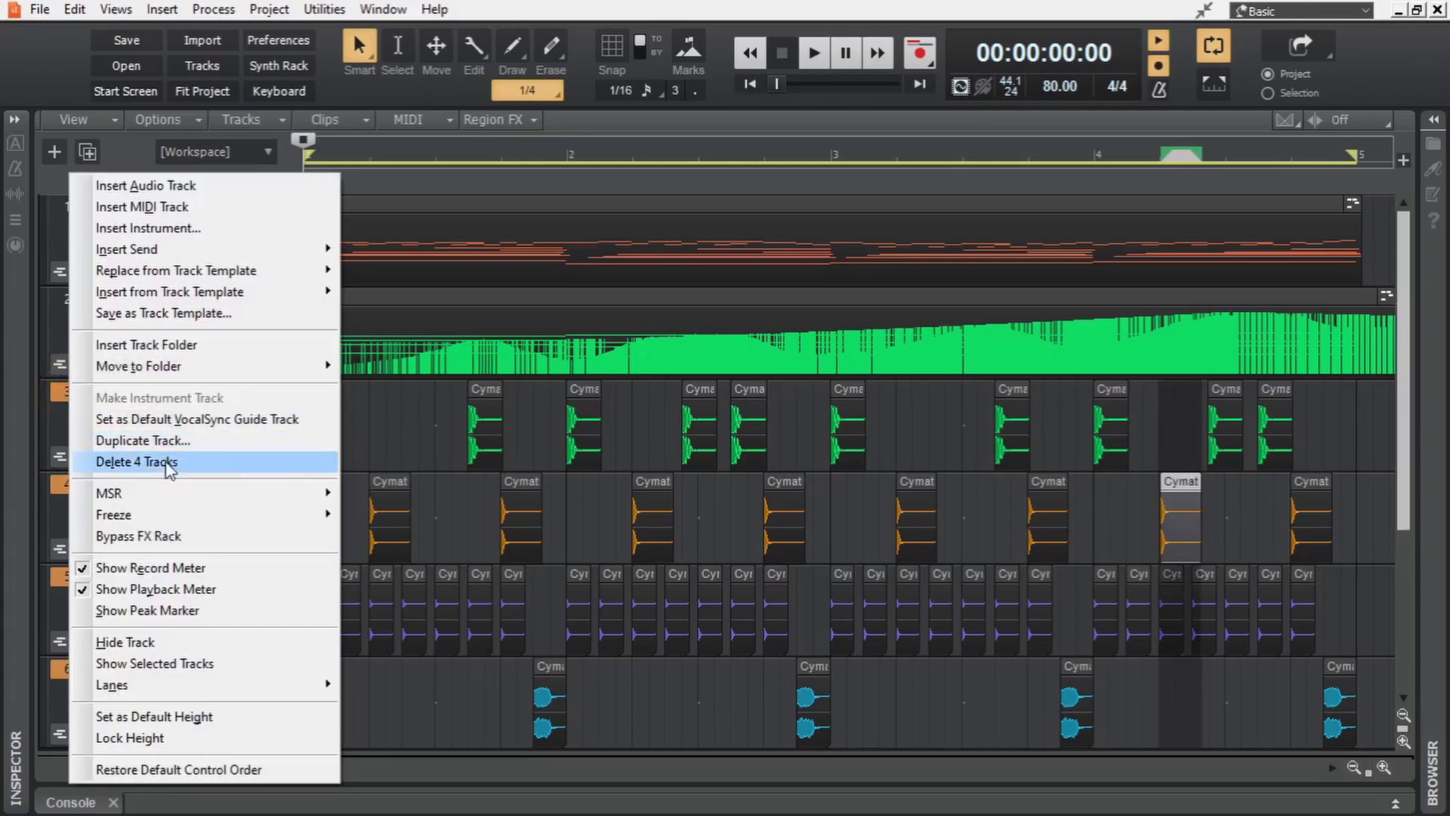
pyautogui.moveTo(285, 366)
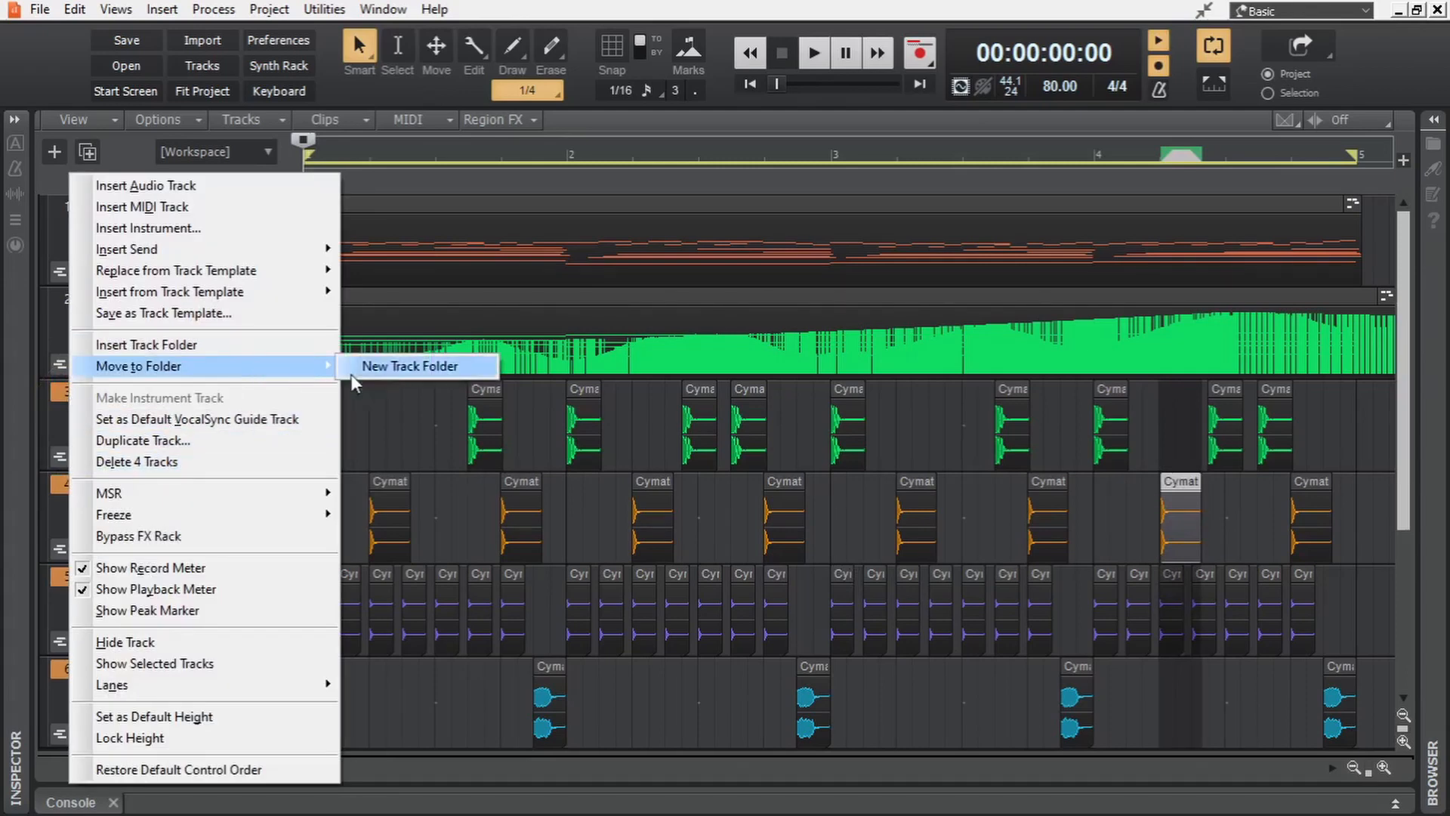
pyautogui.click(438, 365)
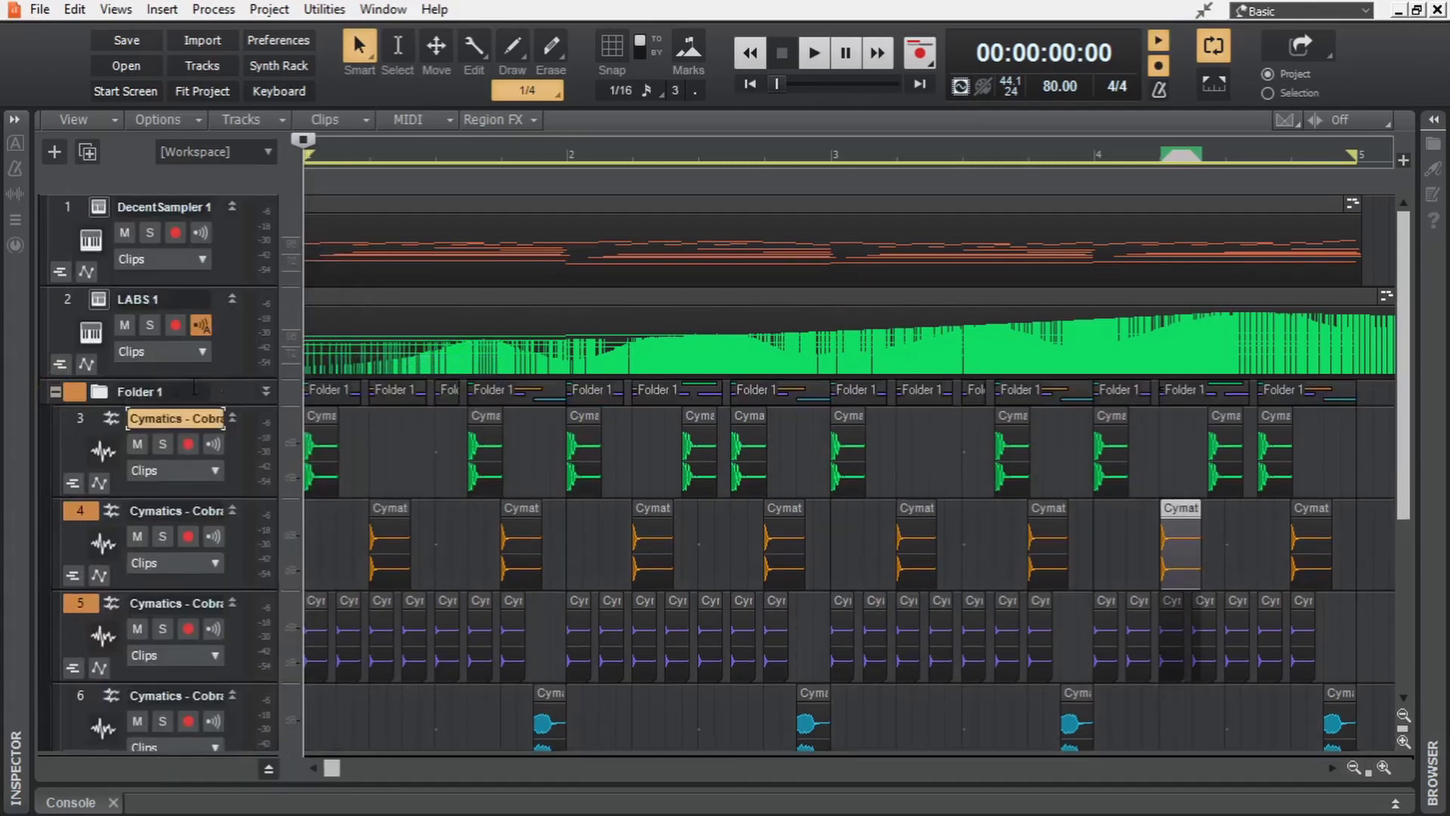
# Step: Rename the new track folder as Direct Usage
pyautogui.doubleClick(195, 389)
pyautogui.write('Direct U')
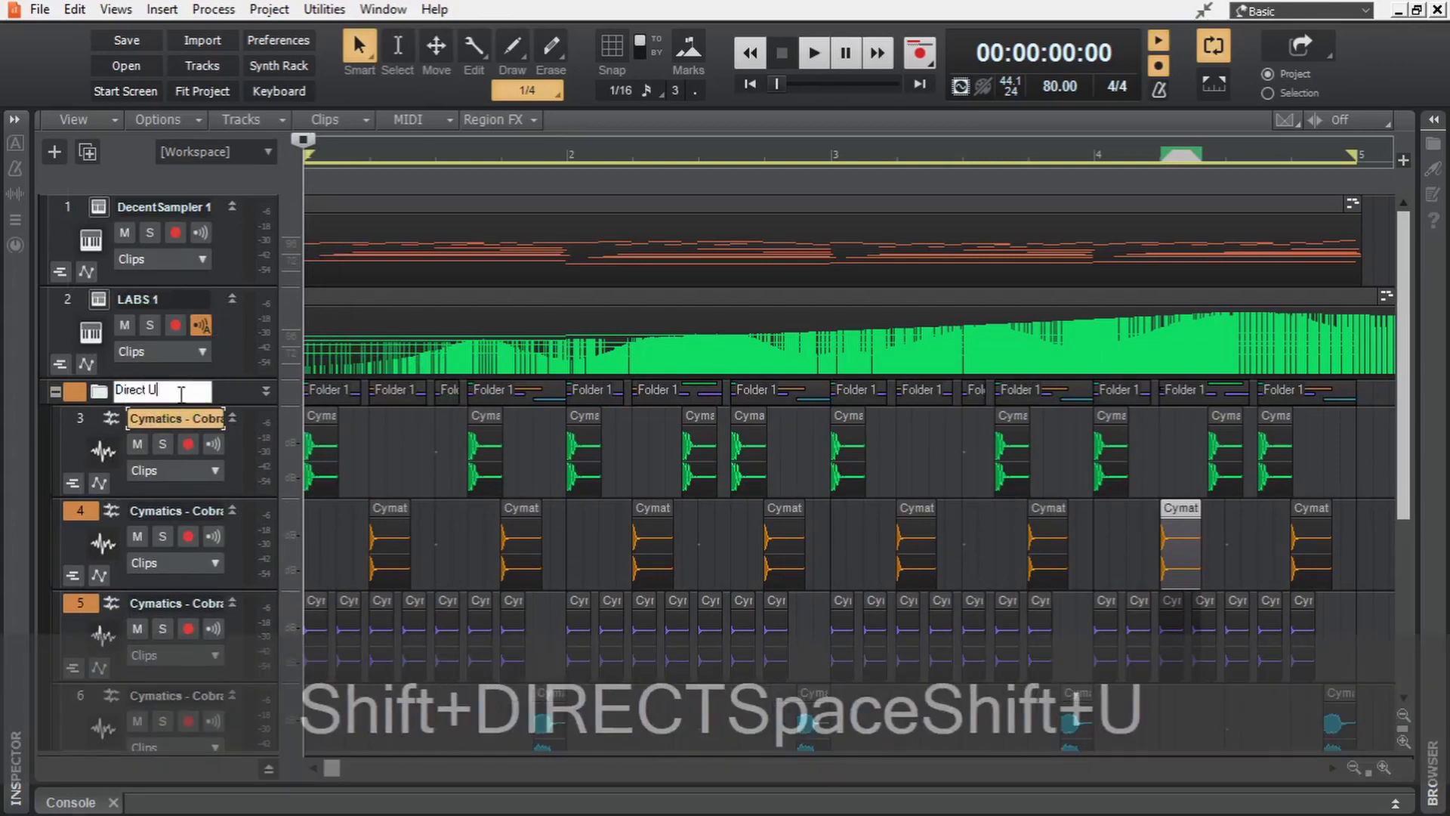
pyautogui.write('sage')
pyautogui.press('Return')
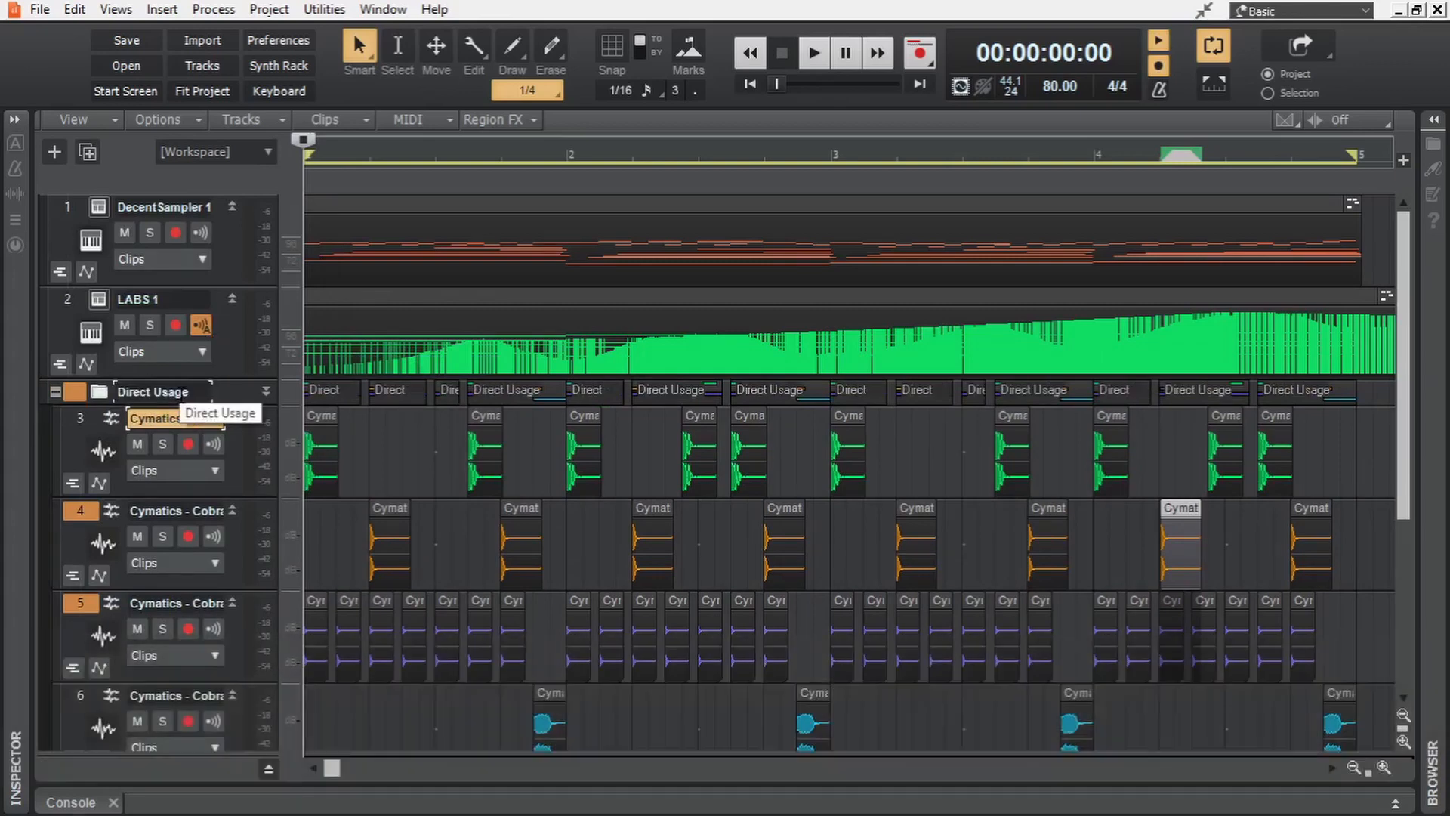
# Step: Mute the Direct Usage folder with all its tracks, and collapse it to its minimum height
pyautogui.click(55, 392)
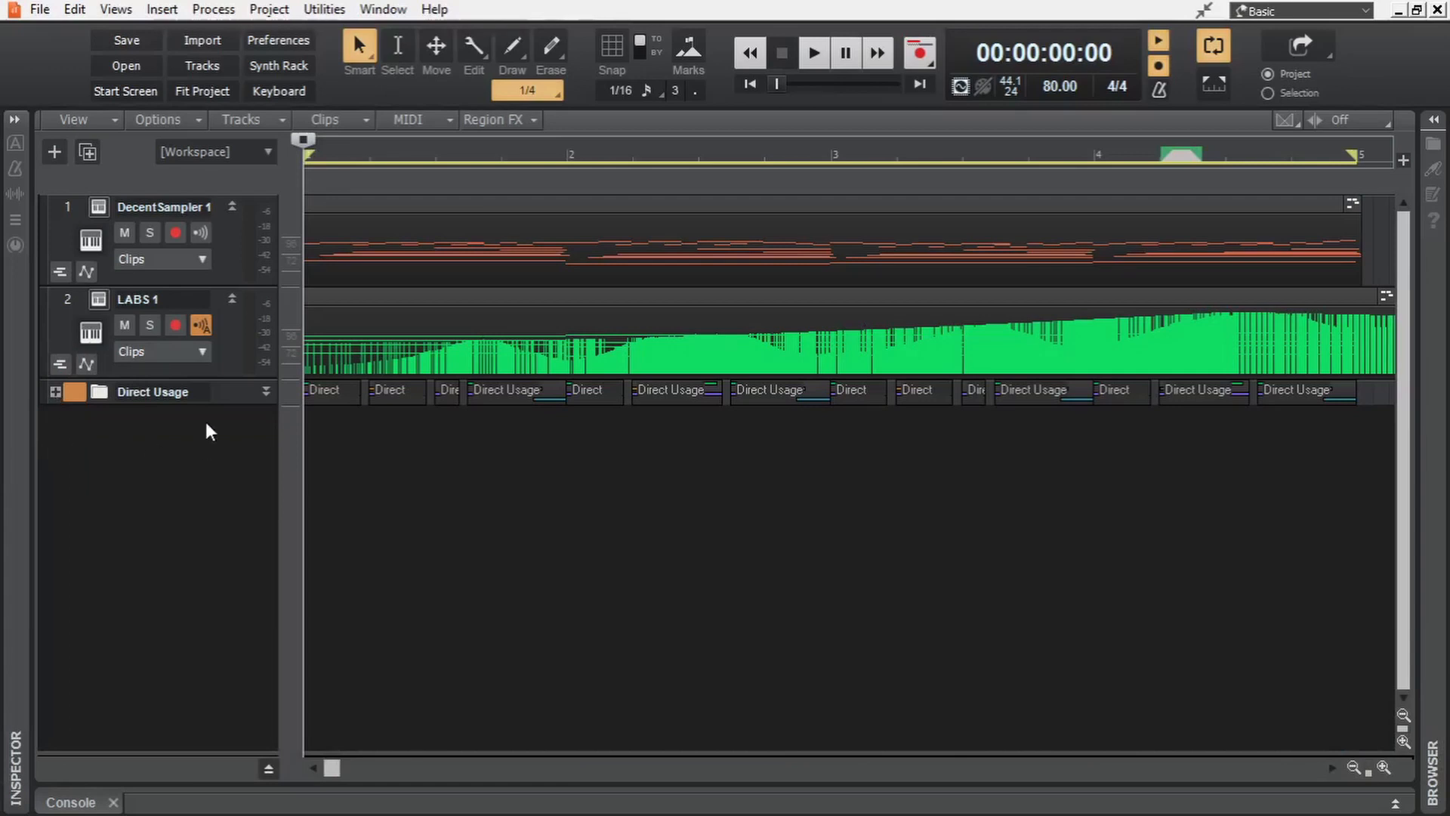
pyautogui.moveTo(224, 402); pyautogui.dragTo(224, 493)
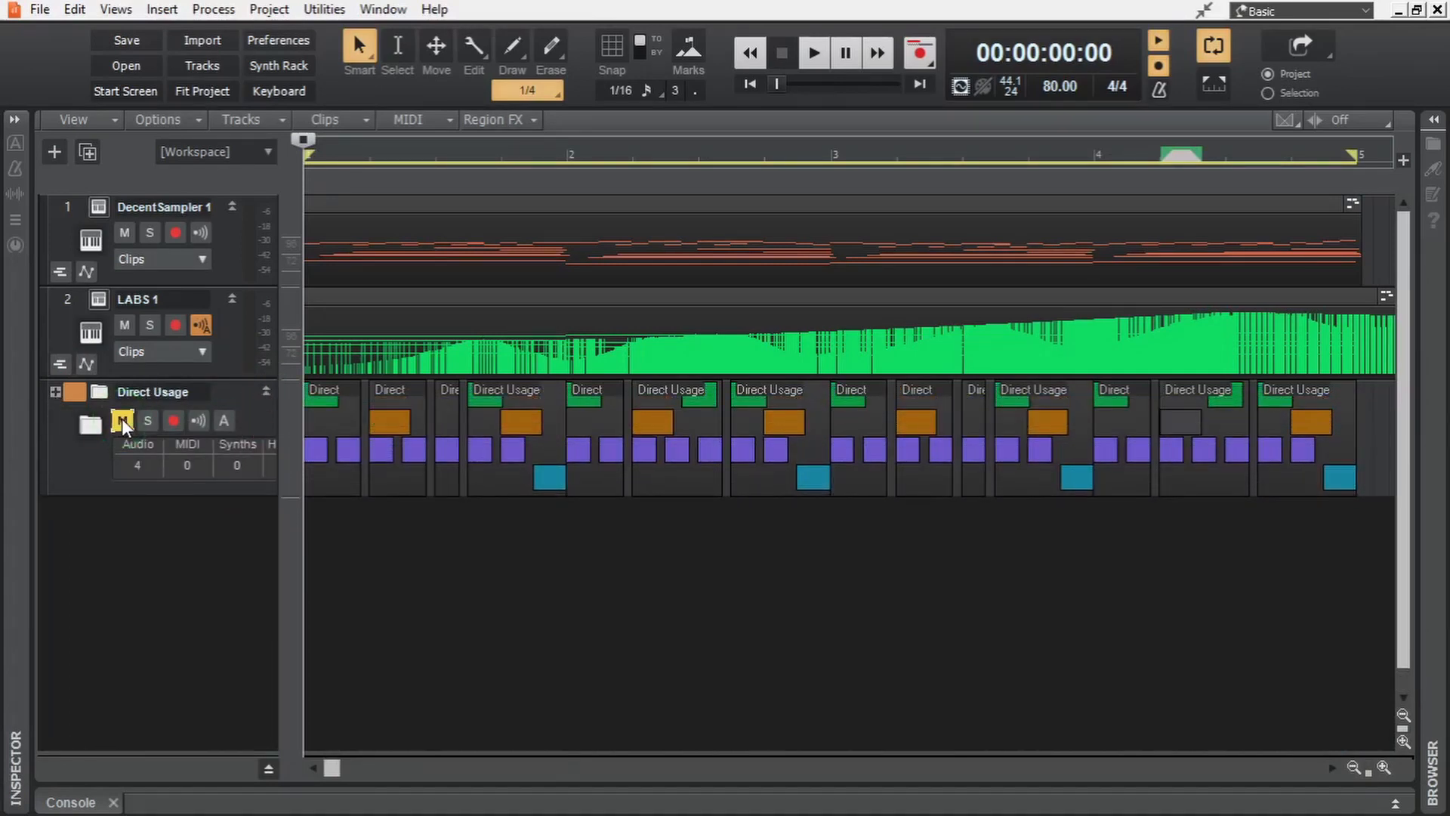
pyautogui.click(55, 392)
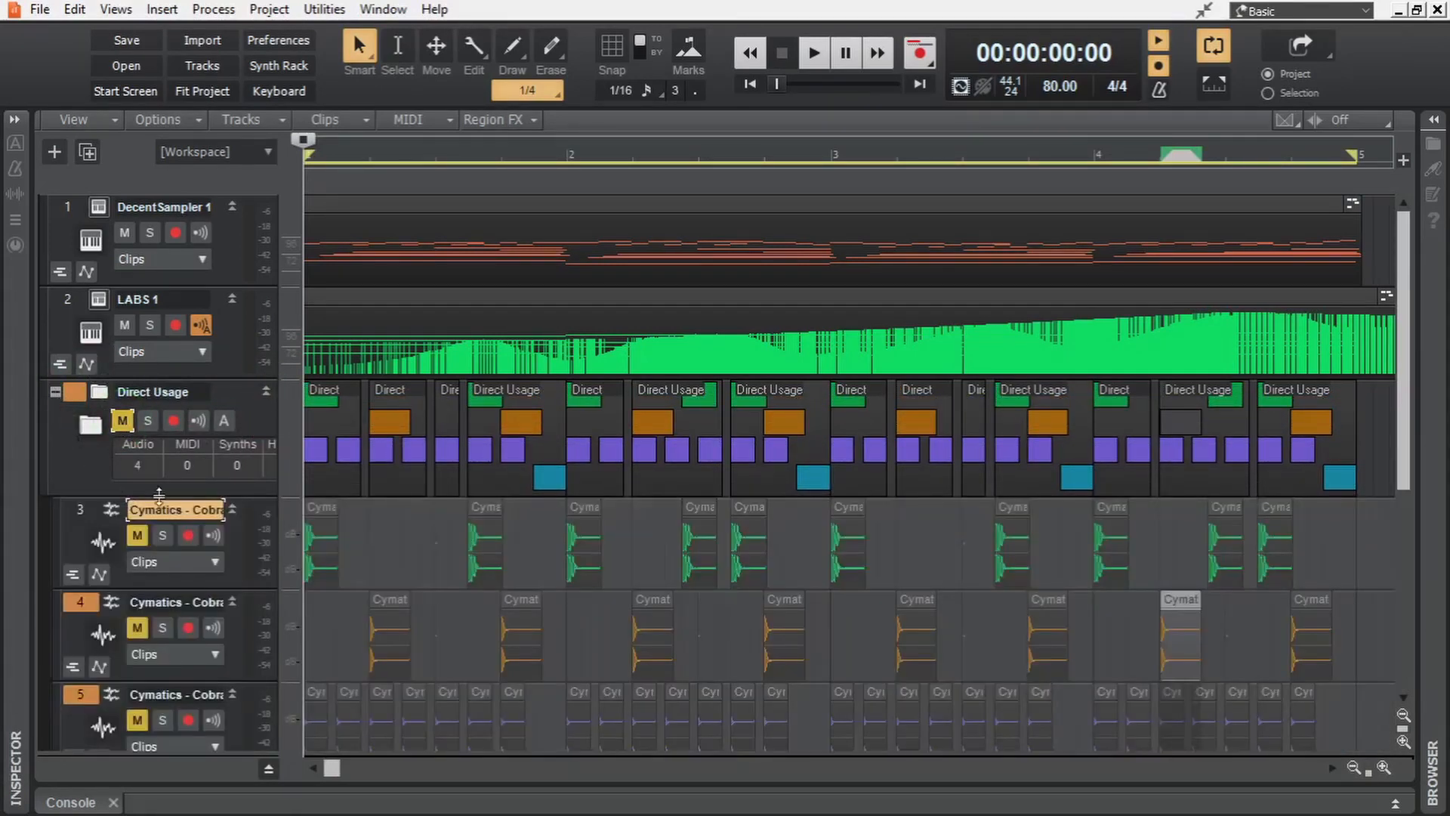
pyautogui.click(55, 392)
pyautogui.moveTo(227, 495); pyautogui.dragTo(219, 378)
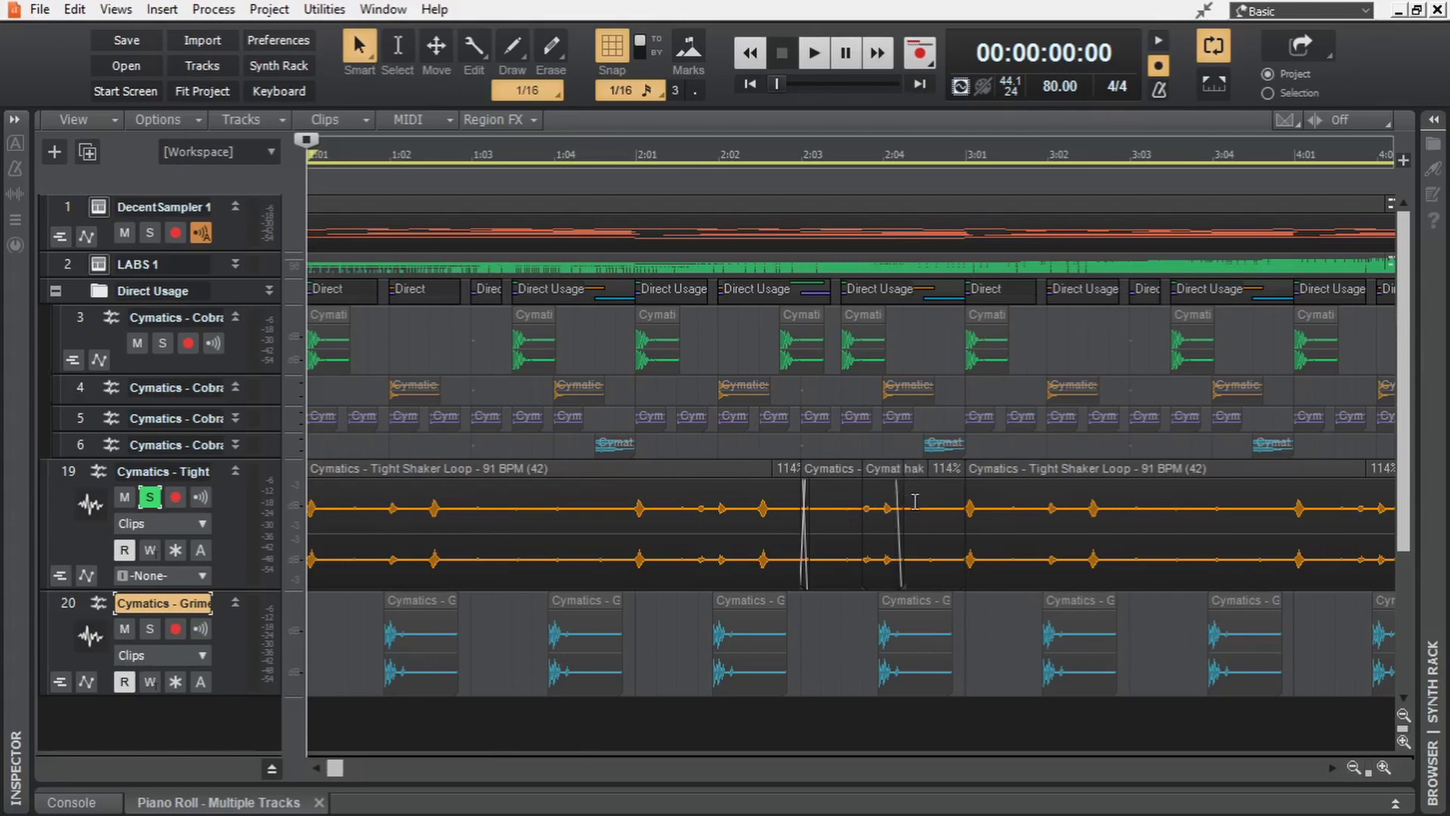
# Step: Play the soloed Tight Shaker Loop track from the beginning, and stop playback
pyautogui.press('space')
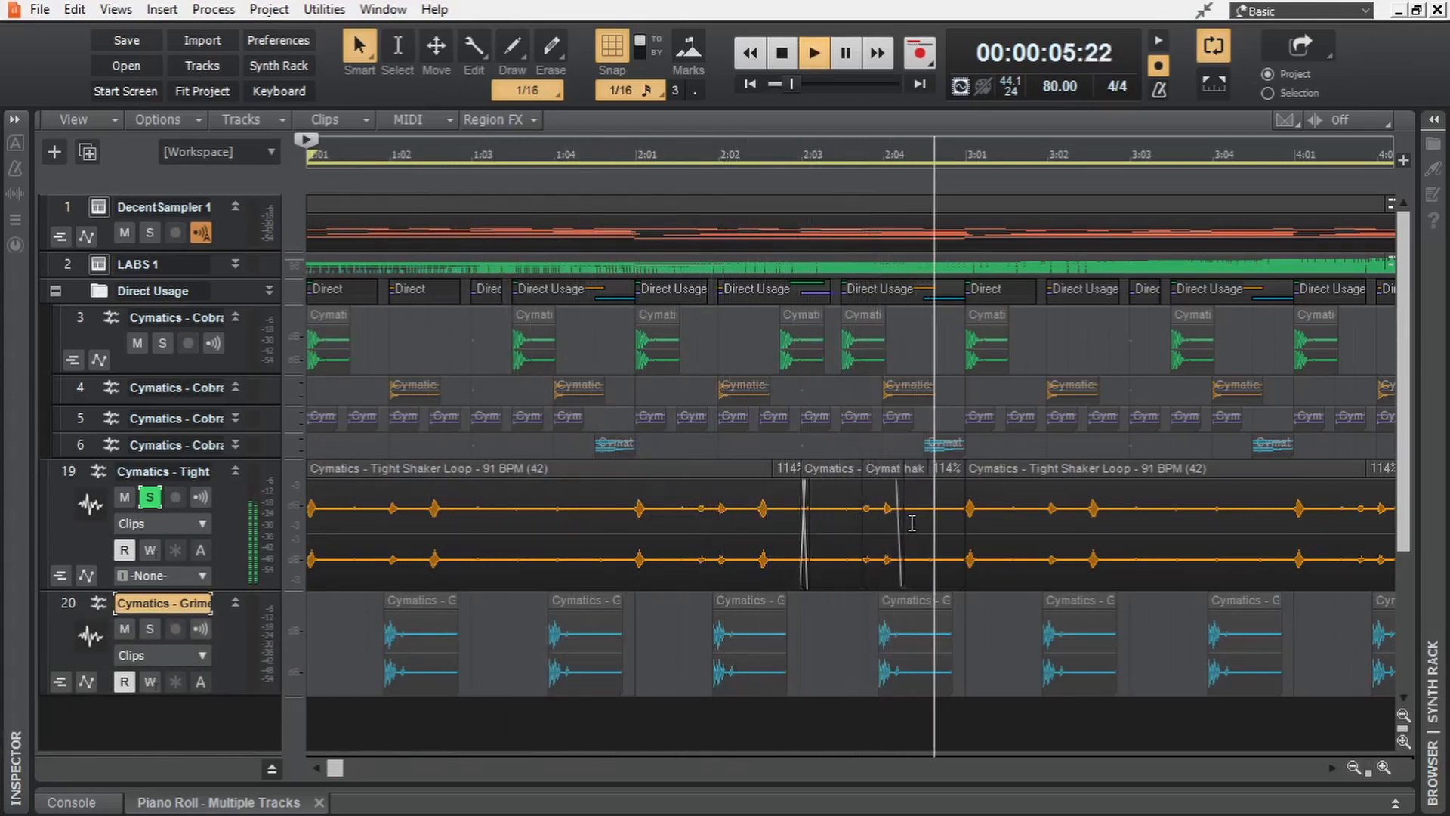
pyautogui.press('space')
# Step: Solo the Grime Clap track instead of the shaker track, and minimize the shaker track's height
pyautogui.click(149, 628)
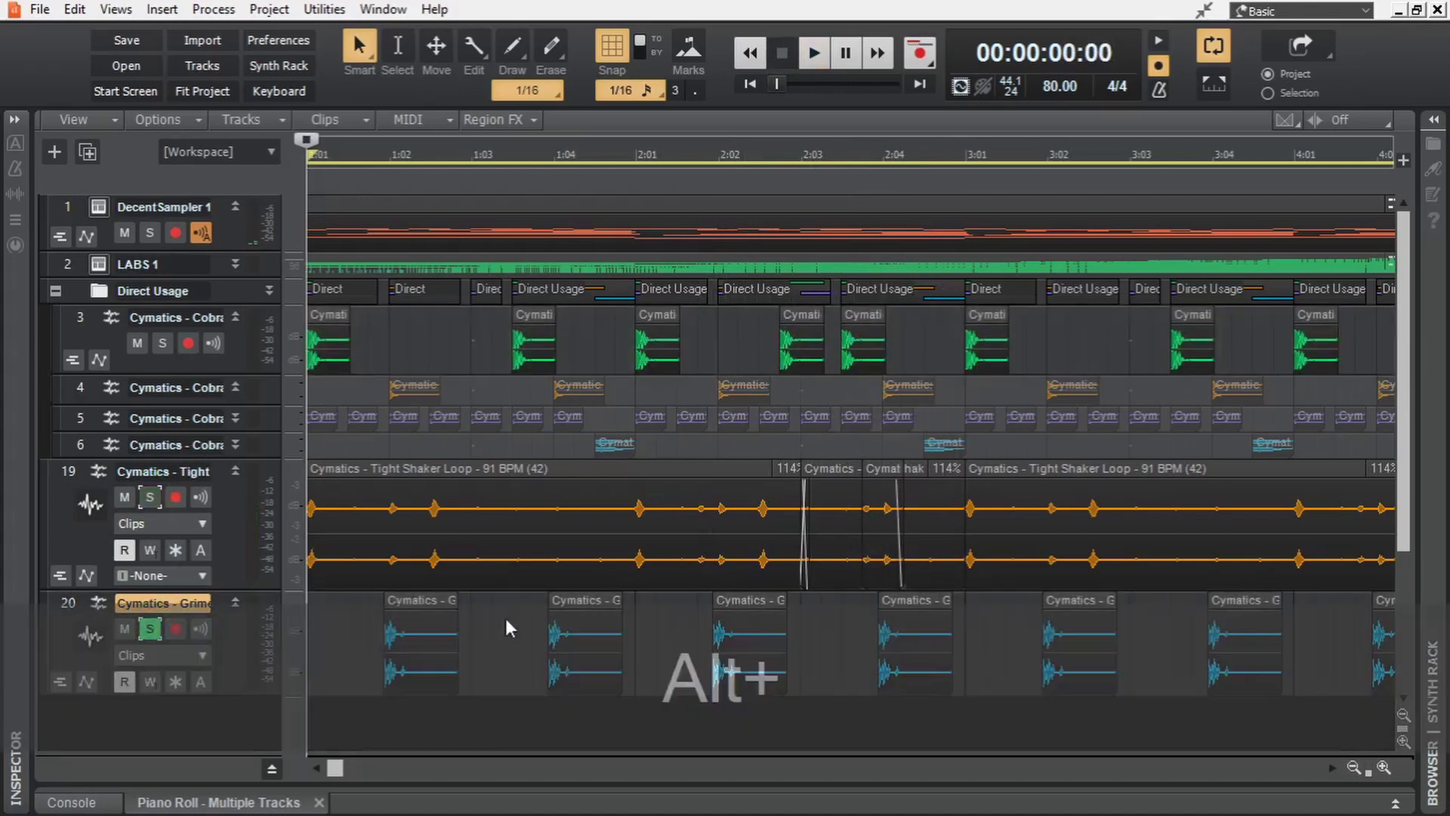
pyautogui.scroll(5, 792, 634)
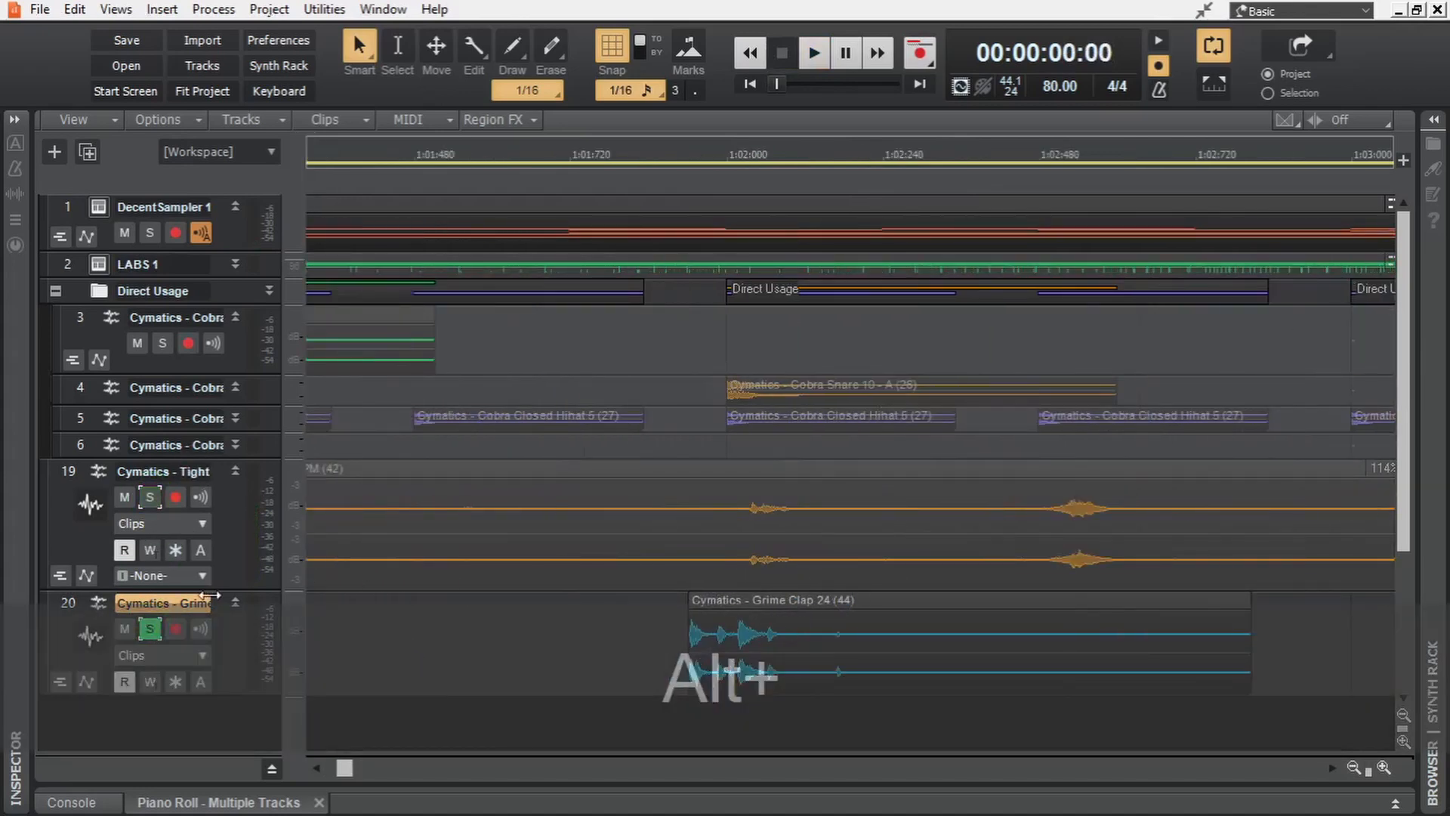
pyautogui.click(235, 471)
# Step: Play the Grime Clap 24 clip around 1:02:000 repeatedly to check how its early start fits the beat
pyautogui.press('space')
pyautogui.press('space')
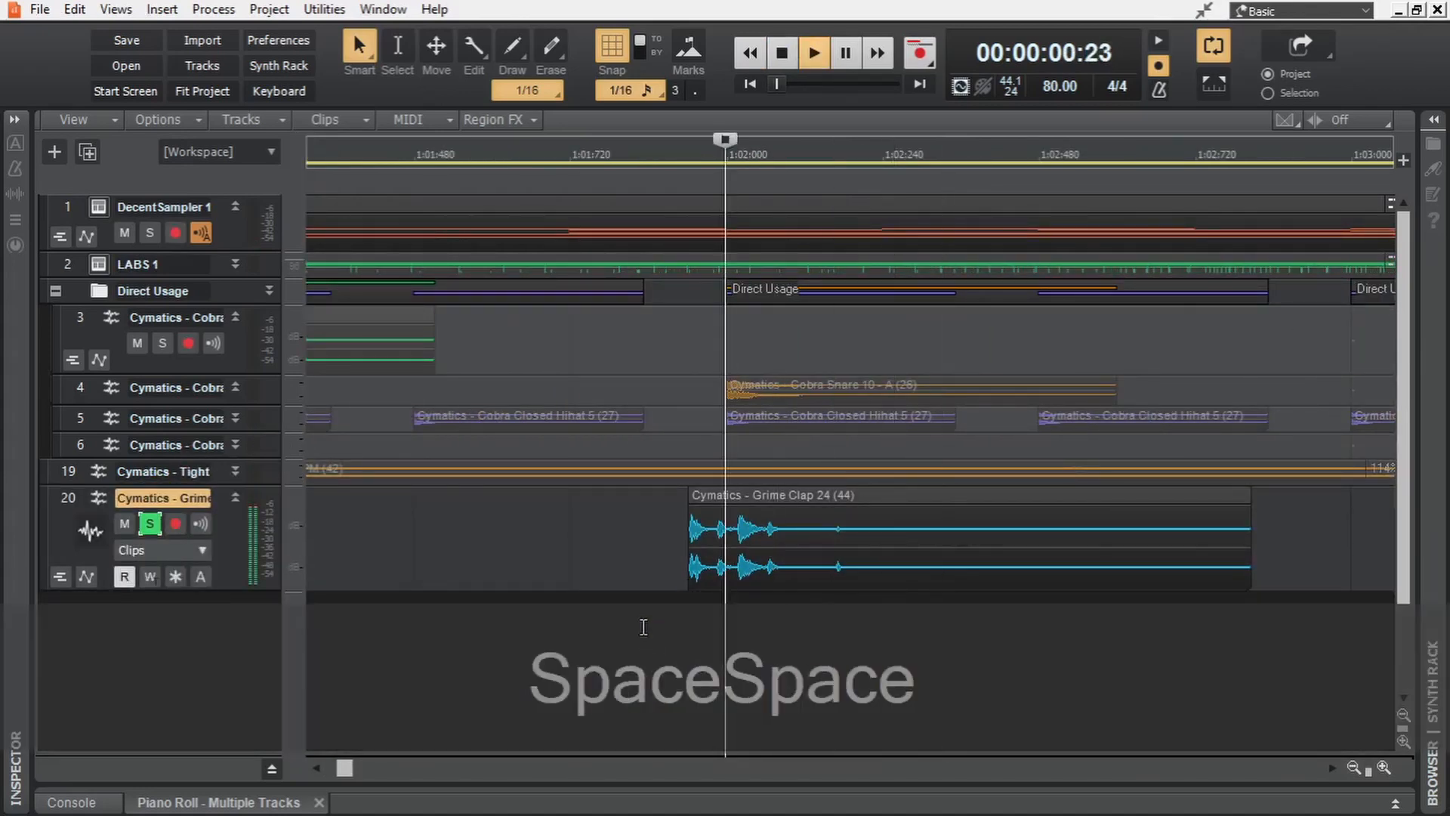
pyautogui.press('space')
pyautogui.press('space')
pyautogui.press('space')
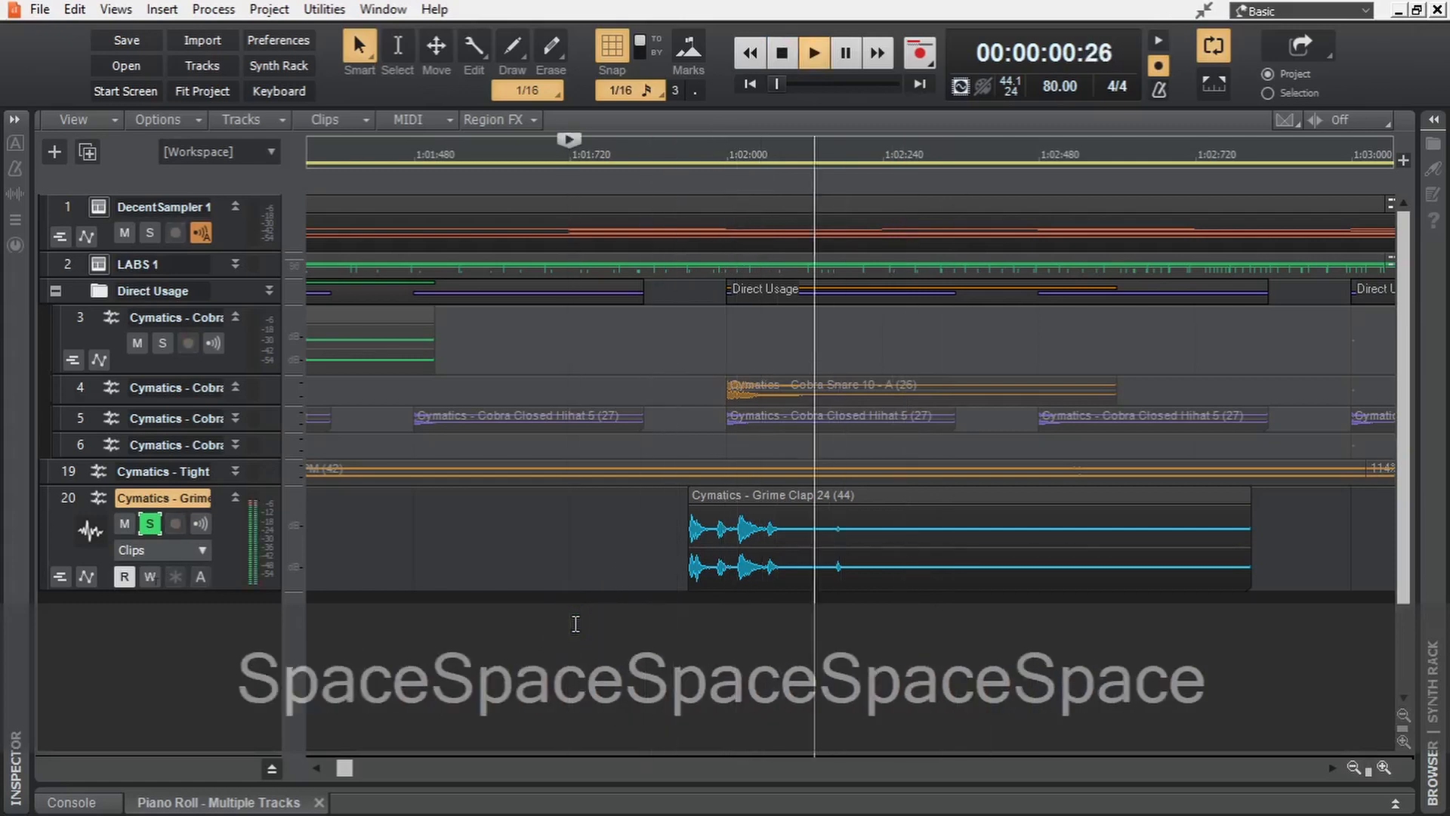
# Step: Stop playback and enlarge the kick, snare and Grime Clap tracks to compare their transients
pyautogui.press('space')
pyautogui.moveTo(226, 375); pyautogui.dragTo(220, 639)
pyautogui.moveTo(544, 166); pyautogui.dragTo(3, 162)
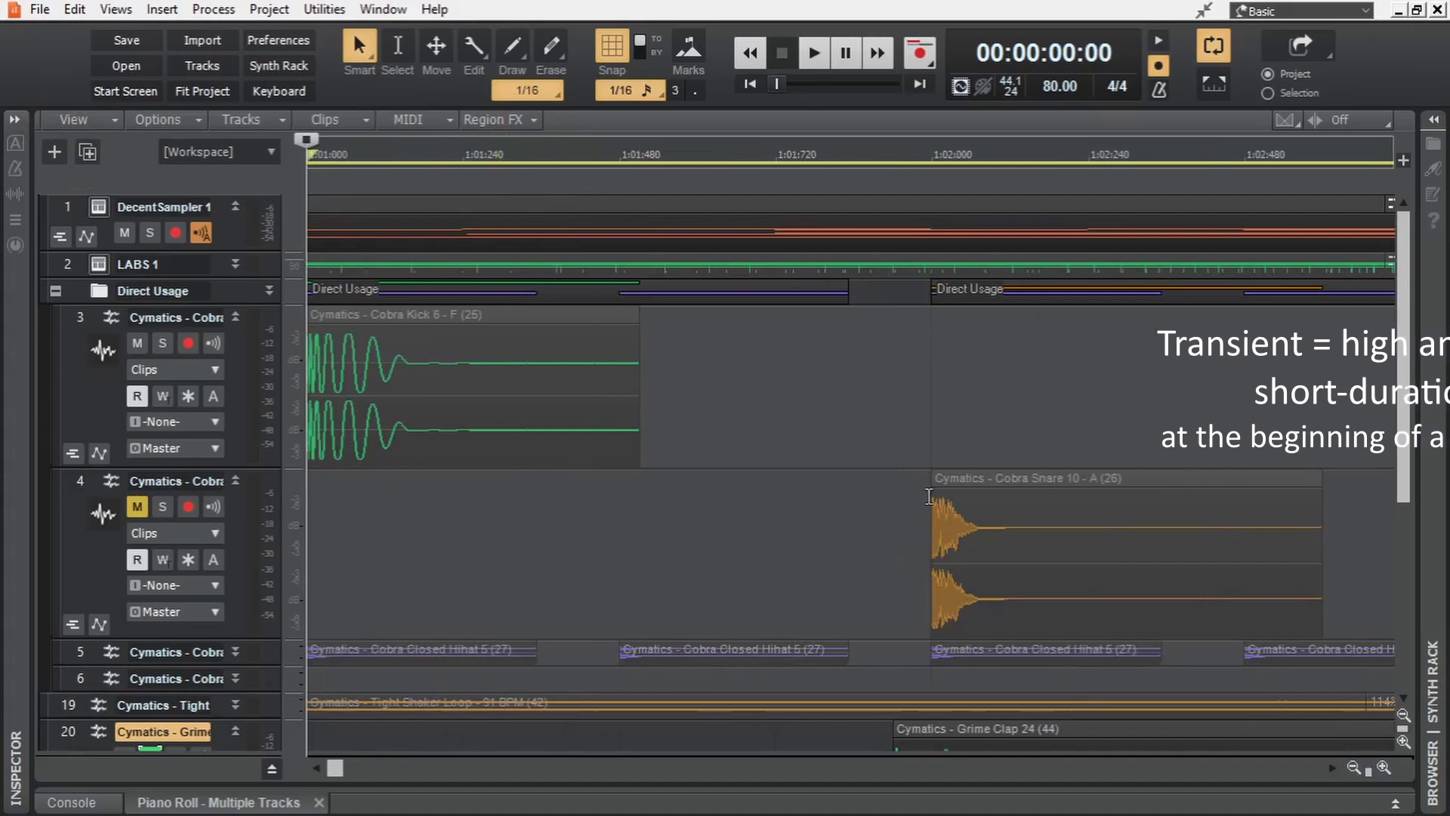
pyautogui.scroll(-4, 935, 506)
pyautogui.moveTo(234, 502); pyautogui.dragTo(226, 612)
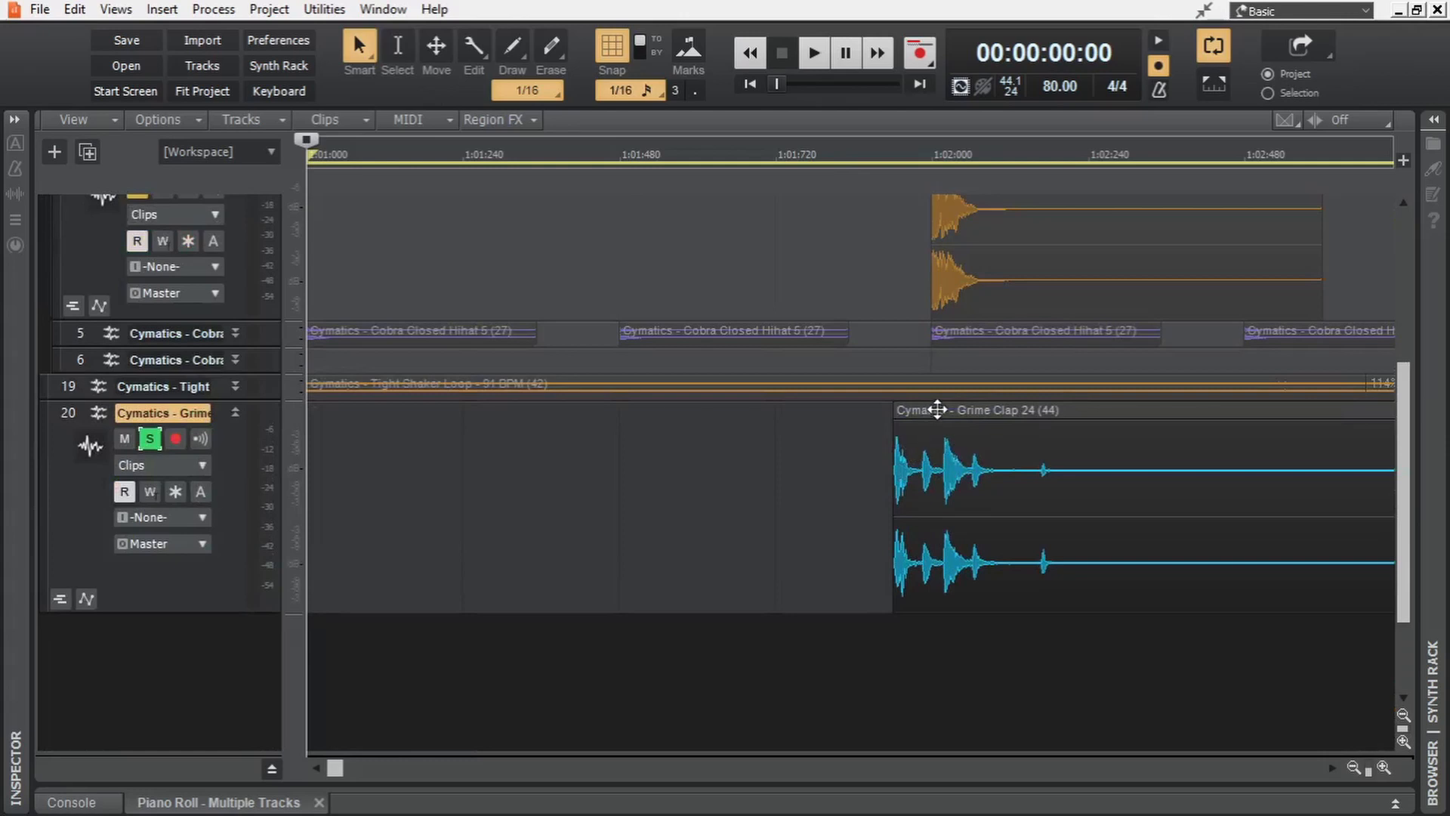
# Step: Turn off snapping, fine-adjust the first Grime Clap clip's start just ahead of 1:02:000, and play the whole pattern
pyautogui.press('n')
pyautogui.press('n')
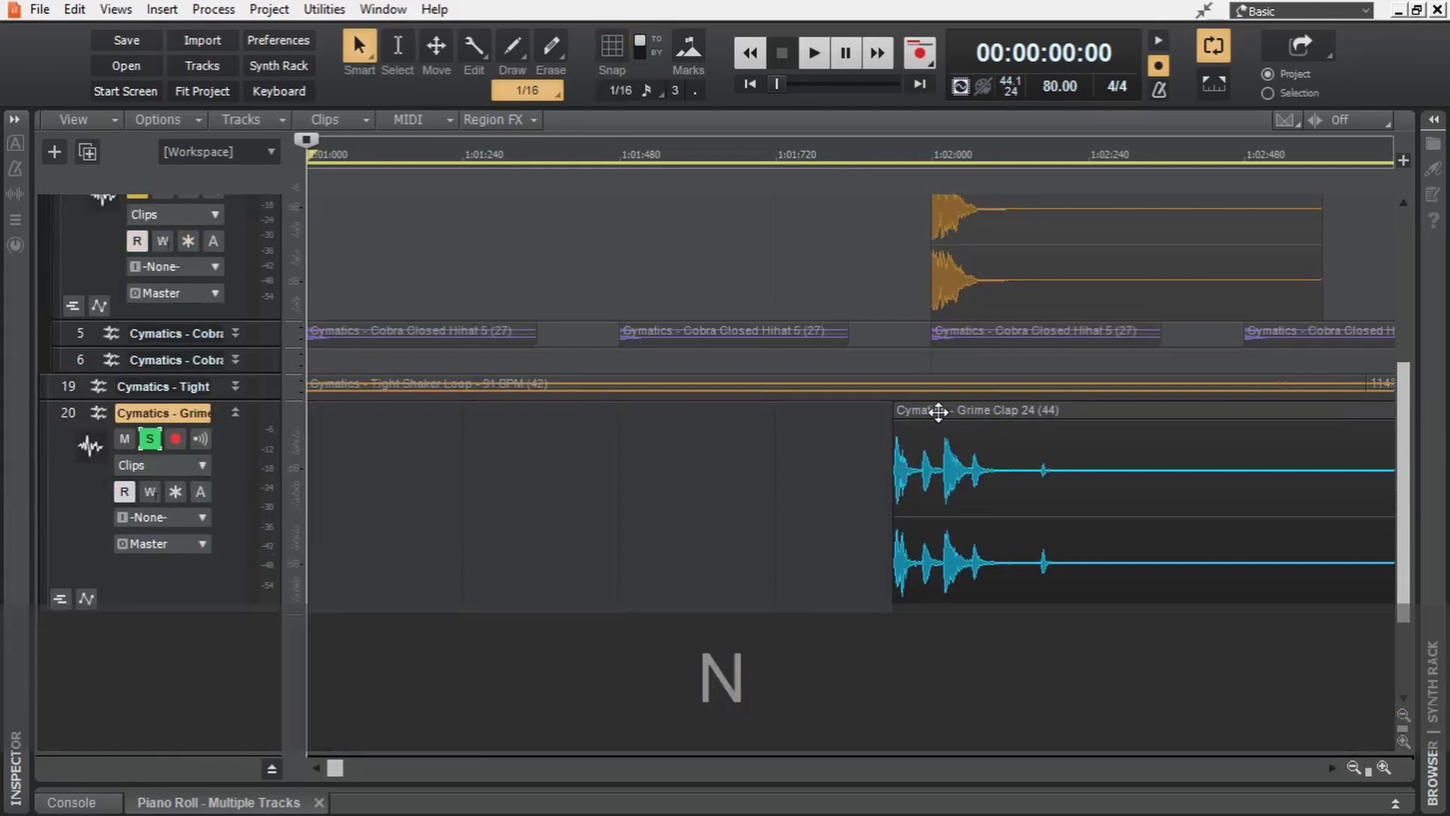
pyautogui.click(925, 410)
pyautogui.moveTo(975, 410)
pyautogui.mouseDown()
pyautogui.moveTo(950, 414)
pyautogui.moveTo(982, 411)
pyautogui.moveTo(969, 414)
pyautogui.mouseUp()
pyautogui.press('n')
pyautogui.hotkey('shift', 'f')
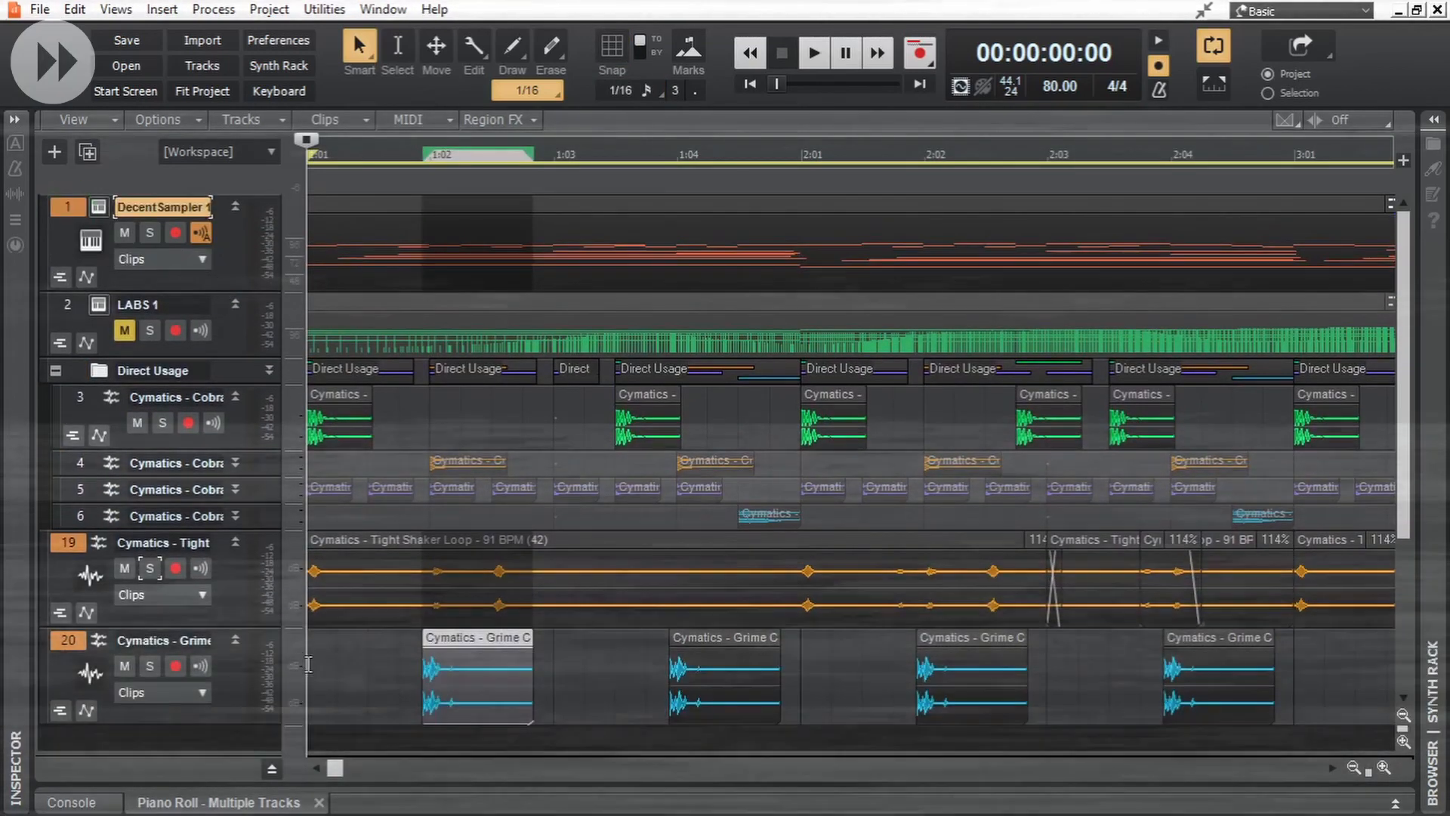
pyautogui.press('space')
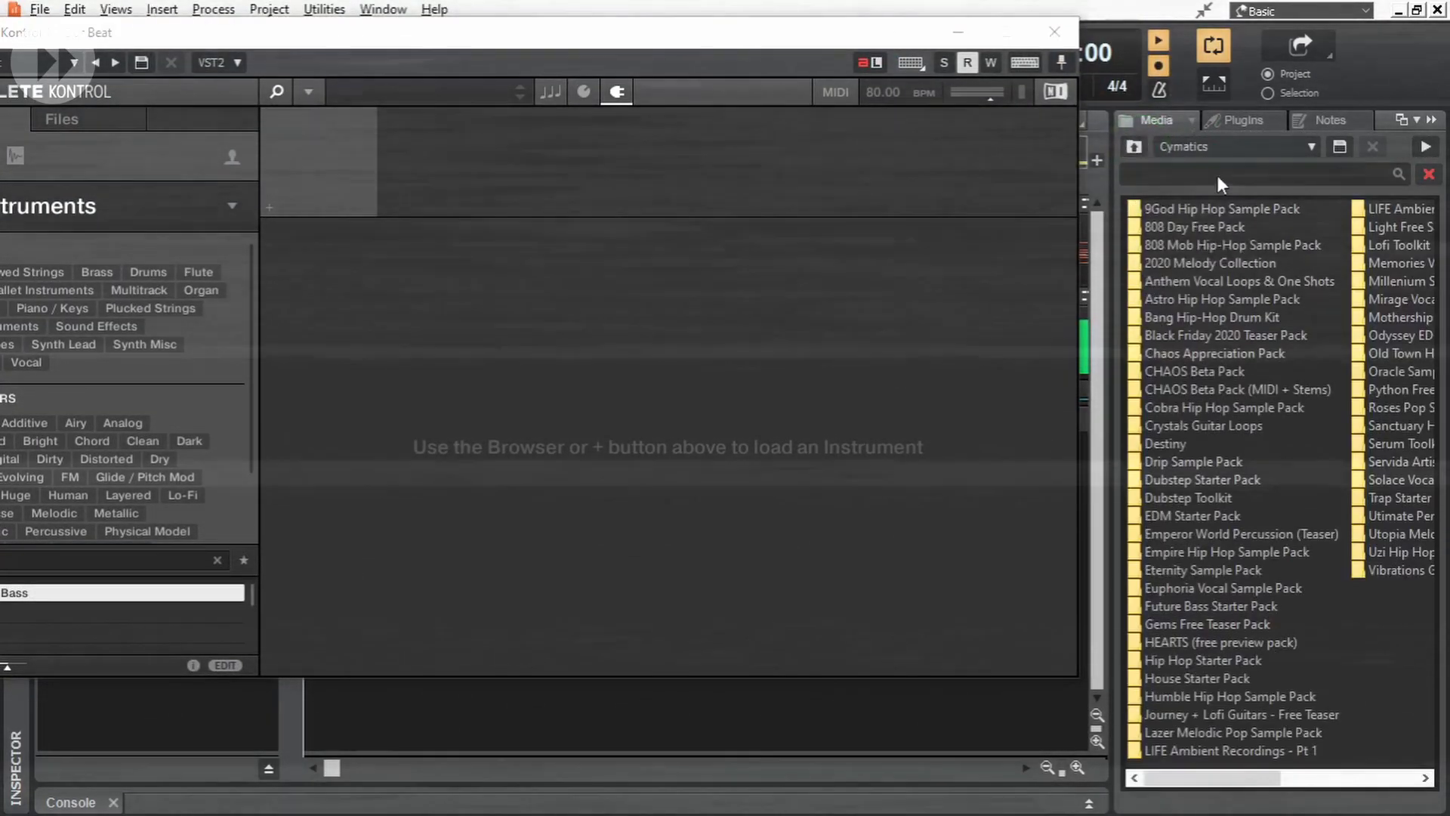
# Step: Search the Cymatics library for "tamb" and load the Tambourine 1 one-shot into the empty Komplete Kontrol instrument
pyautogui.click(1217, 175)
pyautogui.write('tamb')
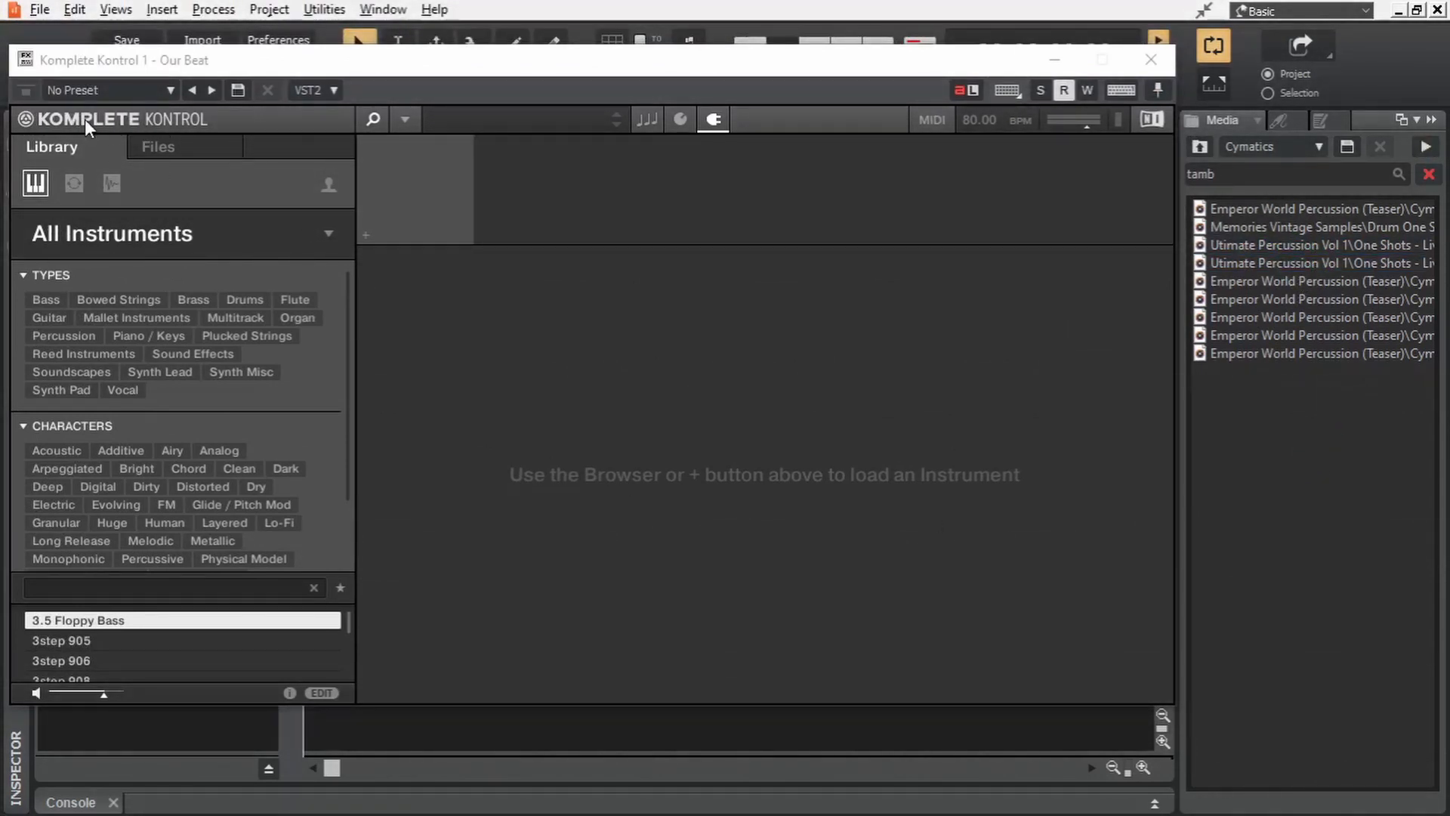
pyautogui.click(1375, 251)
pyautogui.moveTo(1375, 254); pyautogui.dragTo(799, 464)
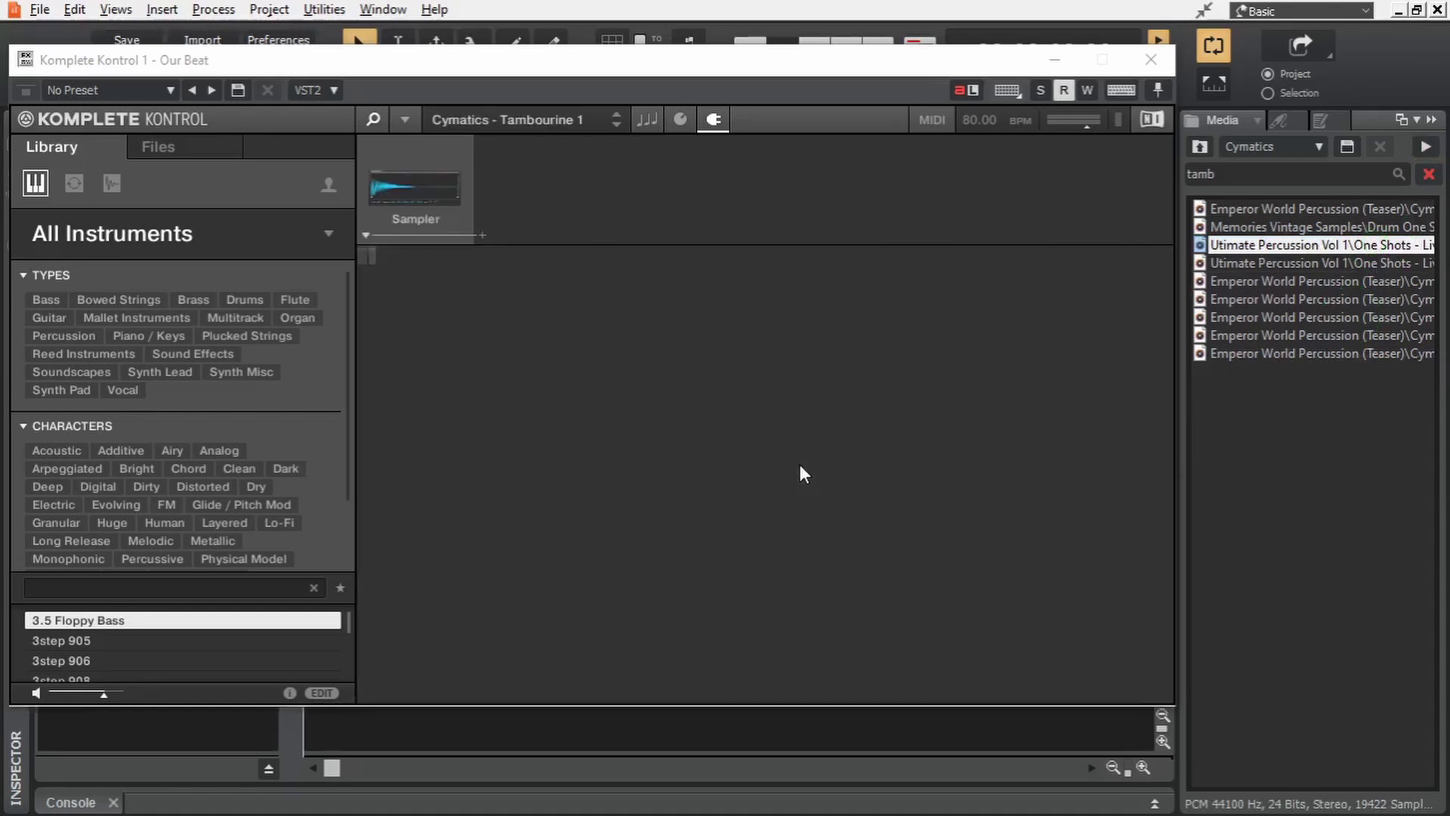
# Step: Set the tambourine sample's start to about 0.04 s, at the beginning of its waveform, and close the instrument window
pyautogui.moveTo(455, 536)
pyautogui.mouseDown()
pyautogui.moveTo(531, 541)
pyautogui.moveTo(535, 565)
pyautogui.mouseUp()
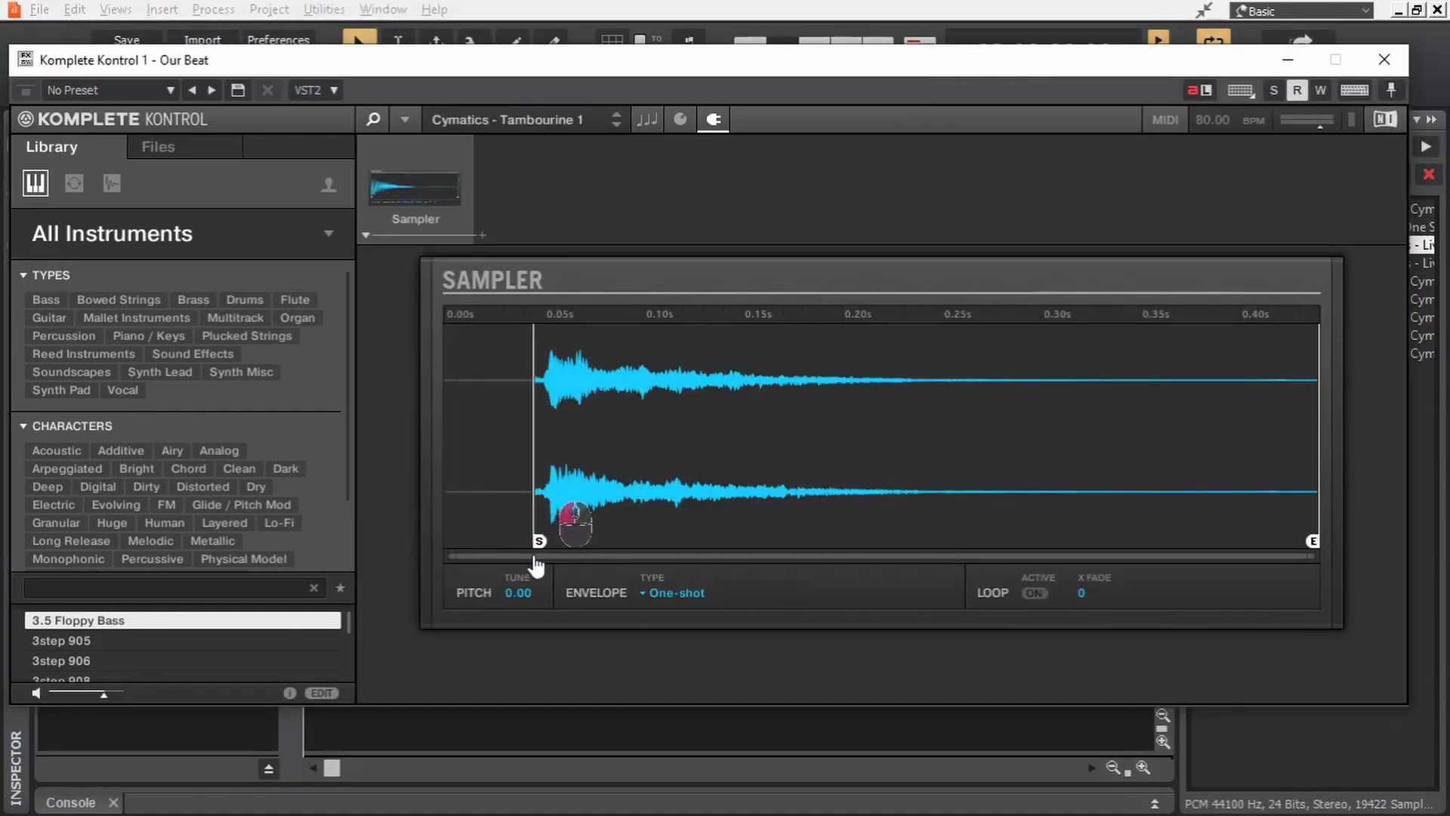
pyautogui.click(1380, 58)
pyautogui.click(232, 417)
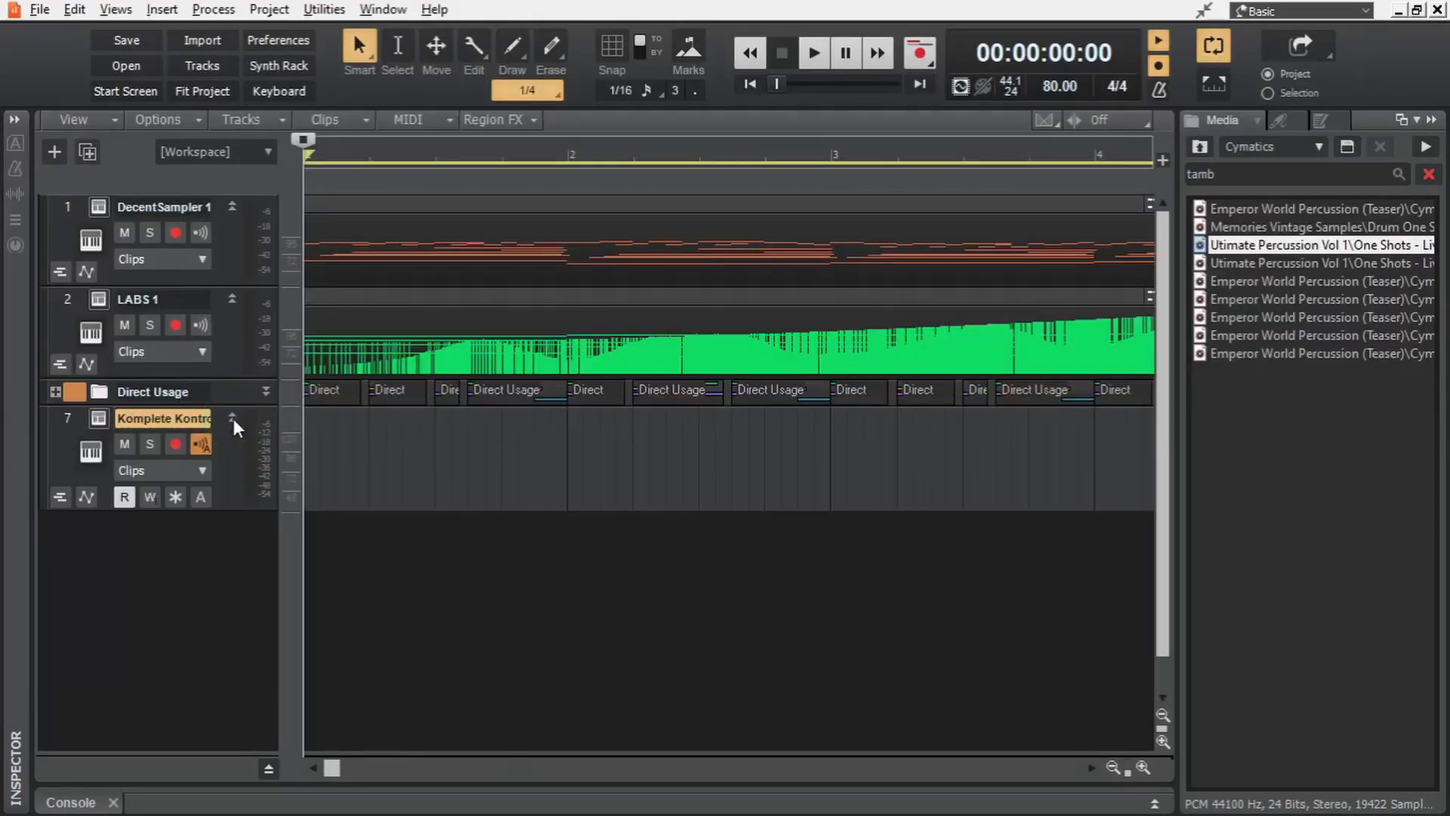
# Step: Open the Komplete Kontrol track in a full-size piano roll with snap on at 1/16 and a 1/16 note-drawing duration
pyautogui.doubleClick(366, 455)
pyautogui.press('w')
pyautogui.hotkey('shift', 'd')
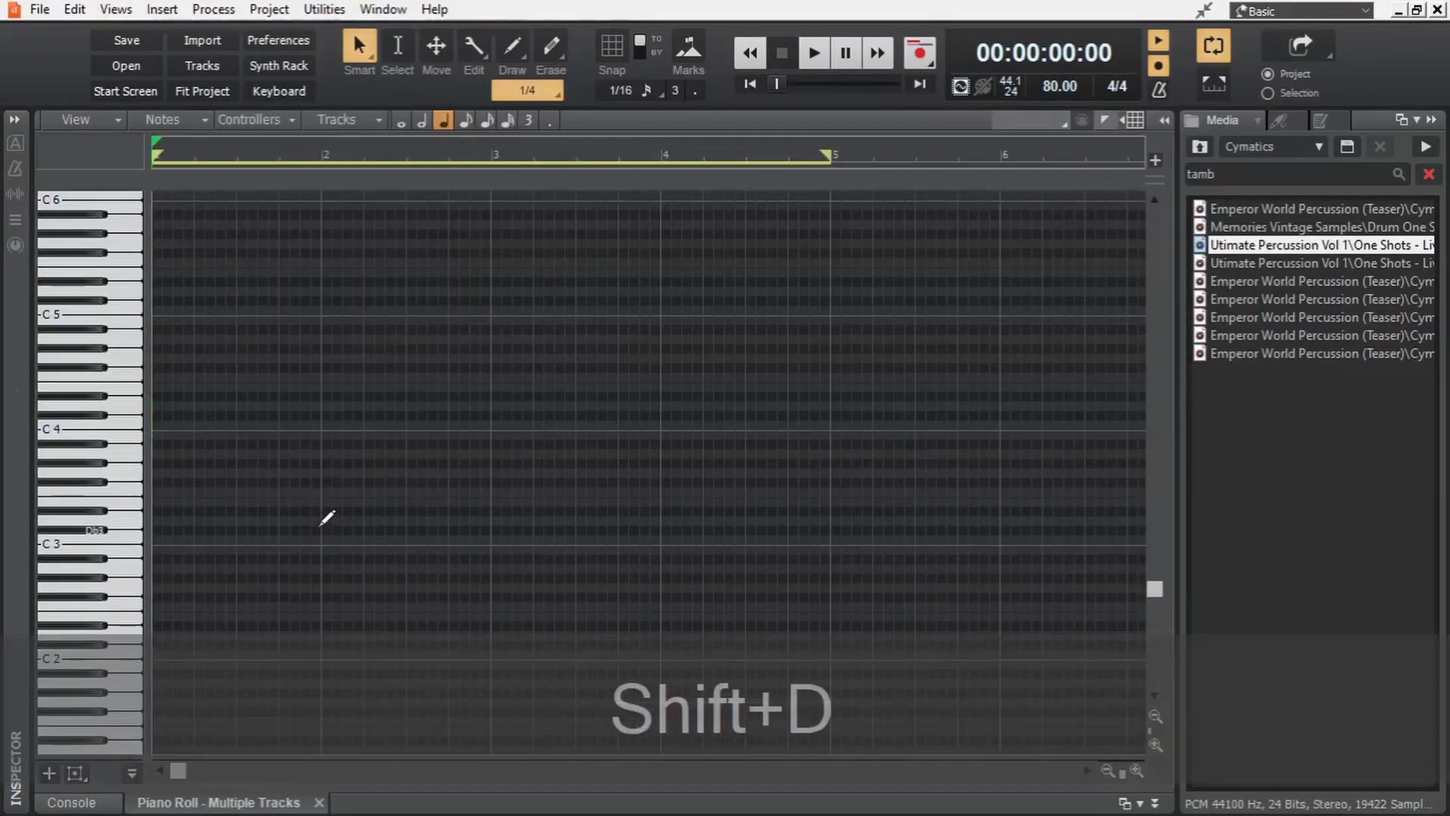
pyautogui.press('b')
pyautogui.scroll(2, 198, 307)
pyautogui.scroll(2, 131, 434)
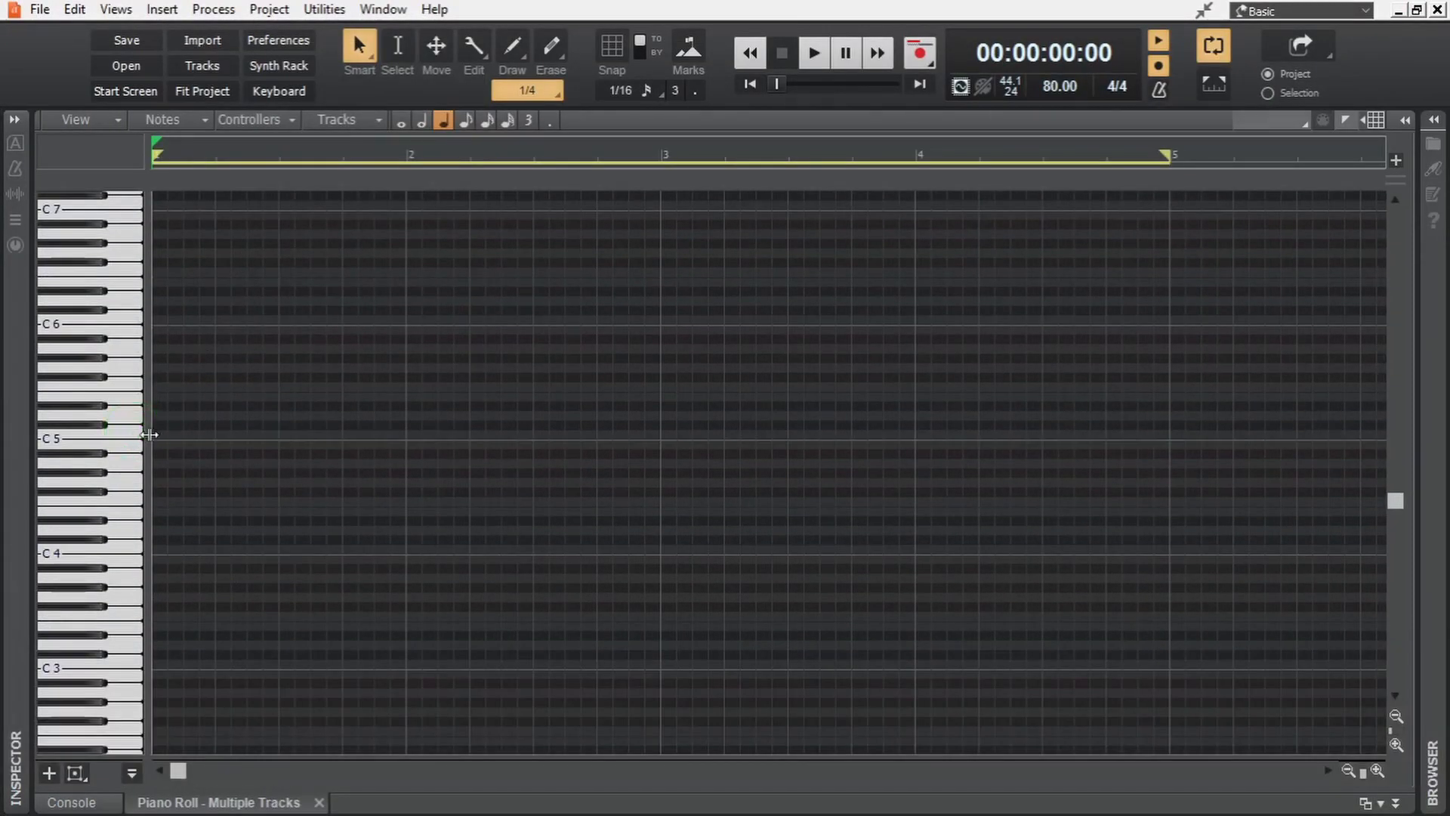
pyautogui.press('n')
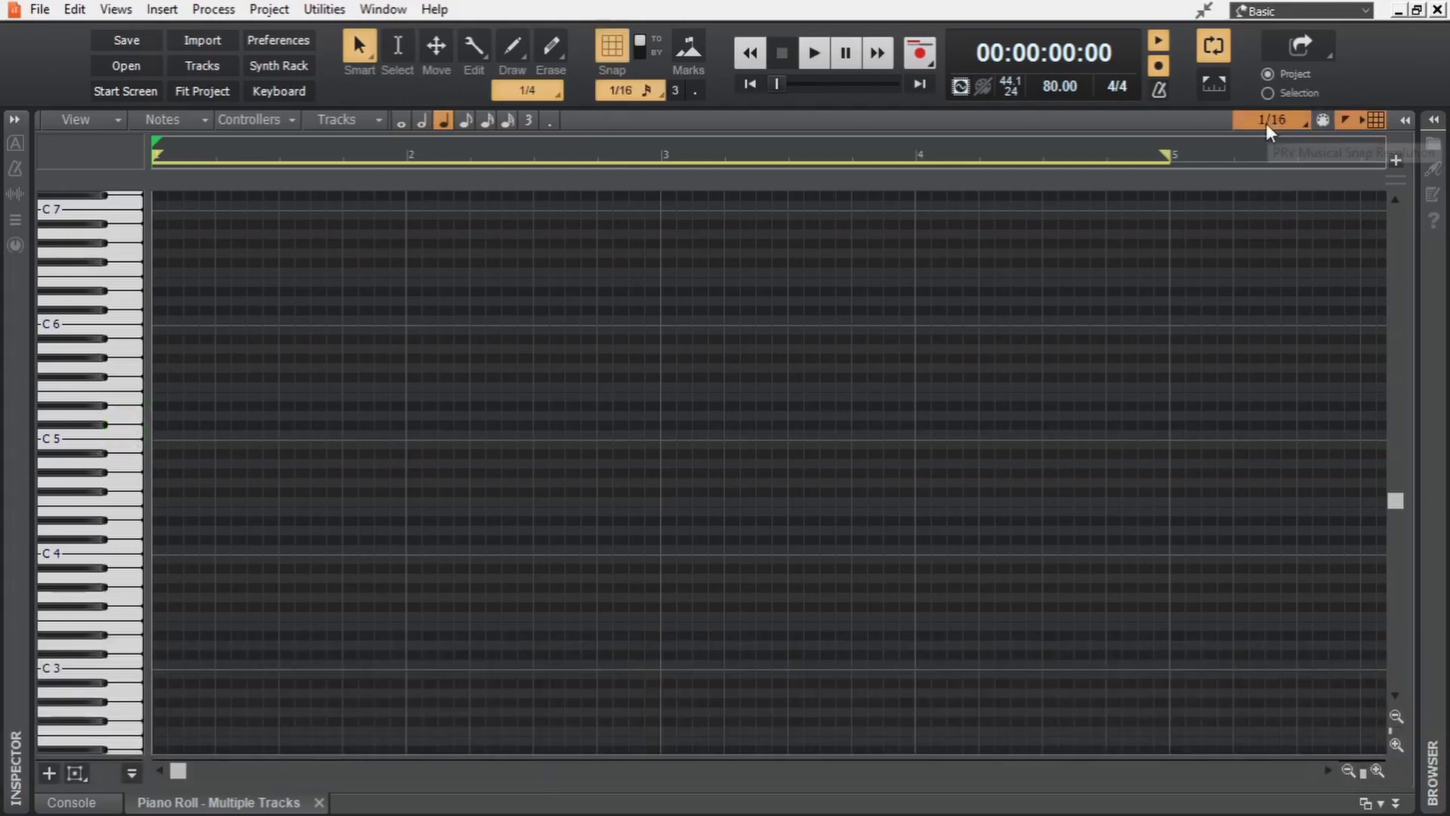
pyautogui.click(488, 121)
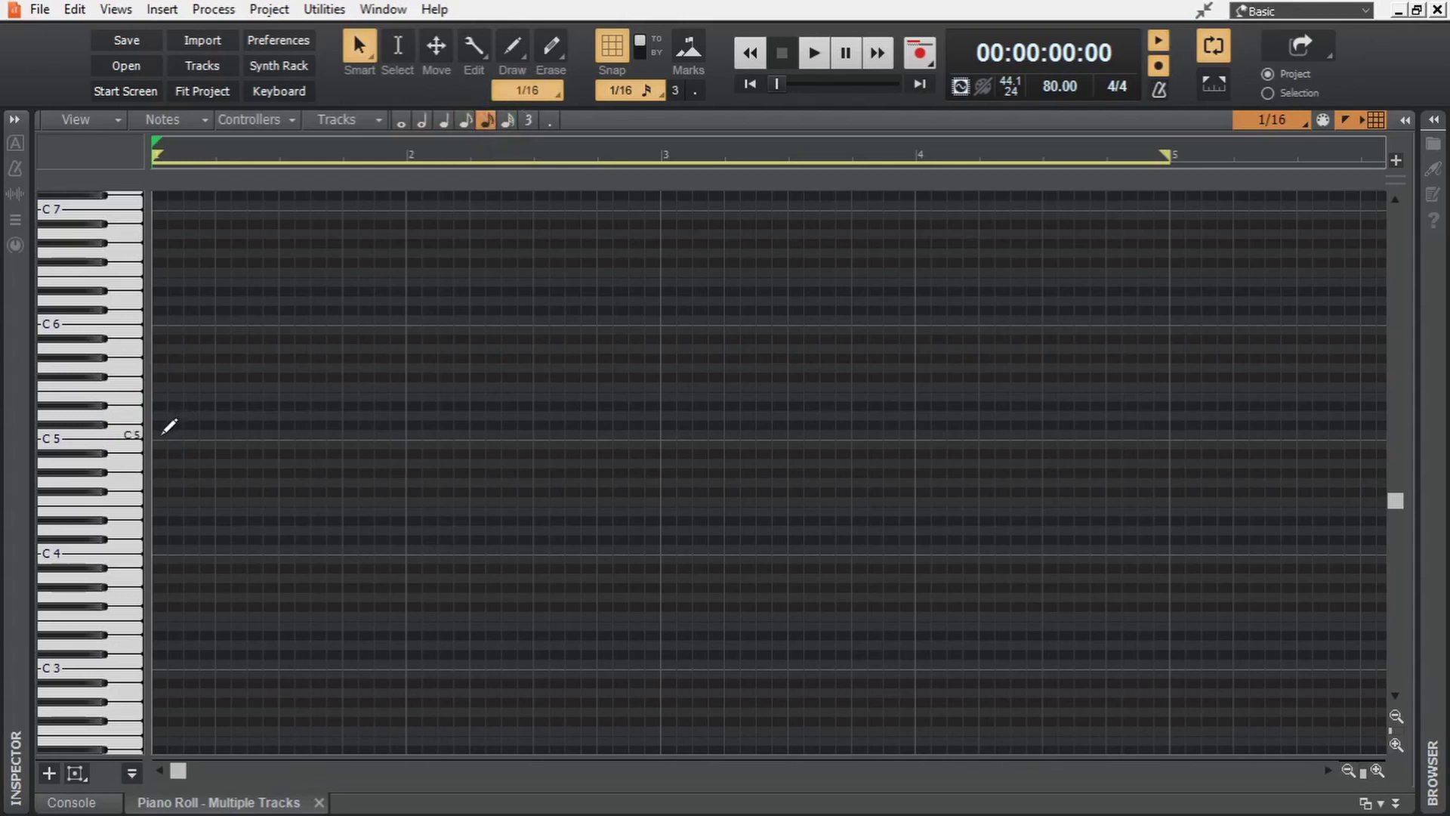
# Step: Fill all four bars with repeated 1/16 notes on C5 and play them with the Komplete Kontrol track soloed
pyautogui.moveTo(158, 433); pyautogui.dragTo(1171, 430)
pyautogui.press('space')
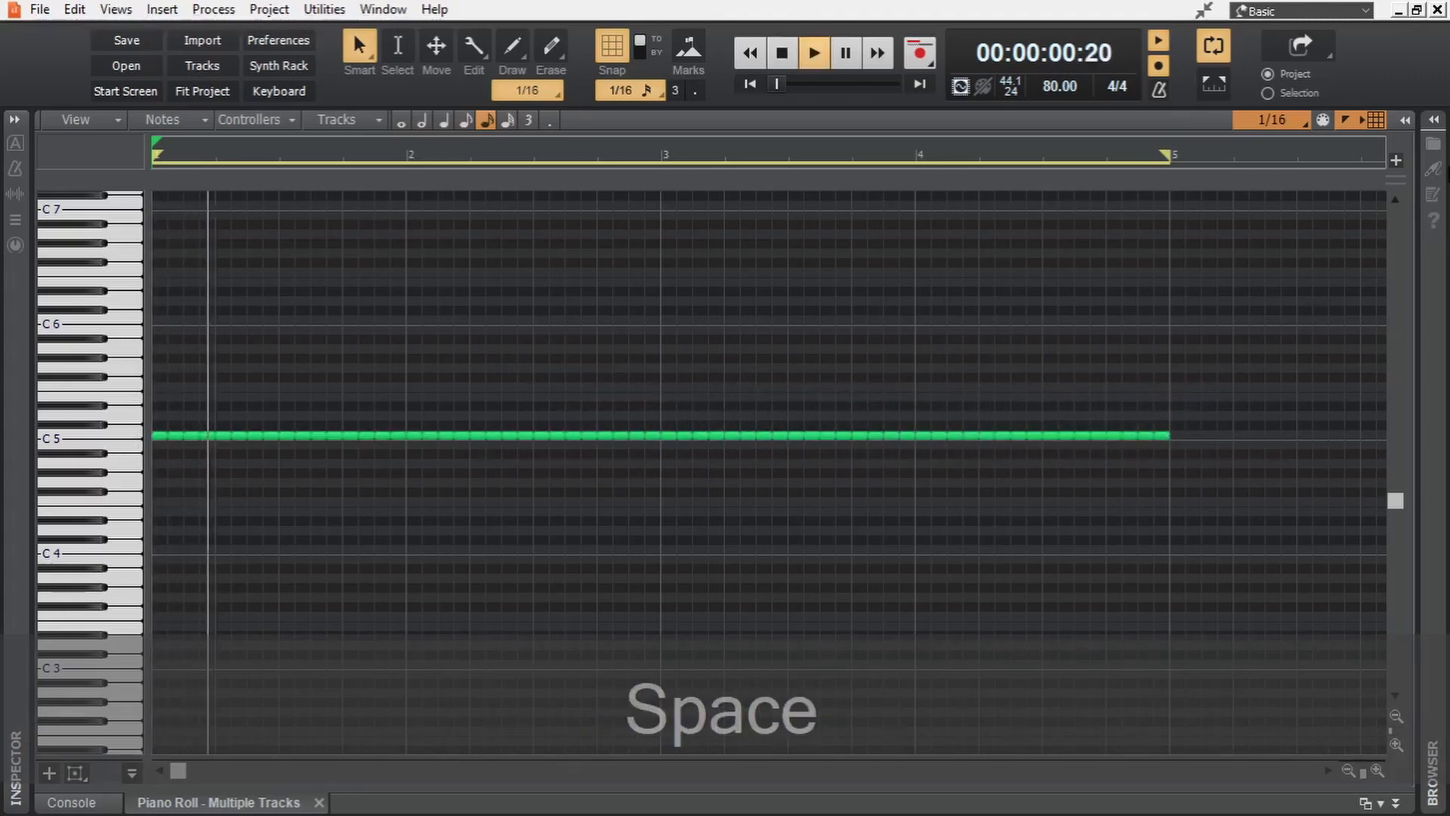
pyautogui.click(1409, 129)
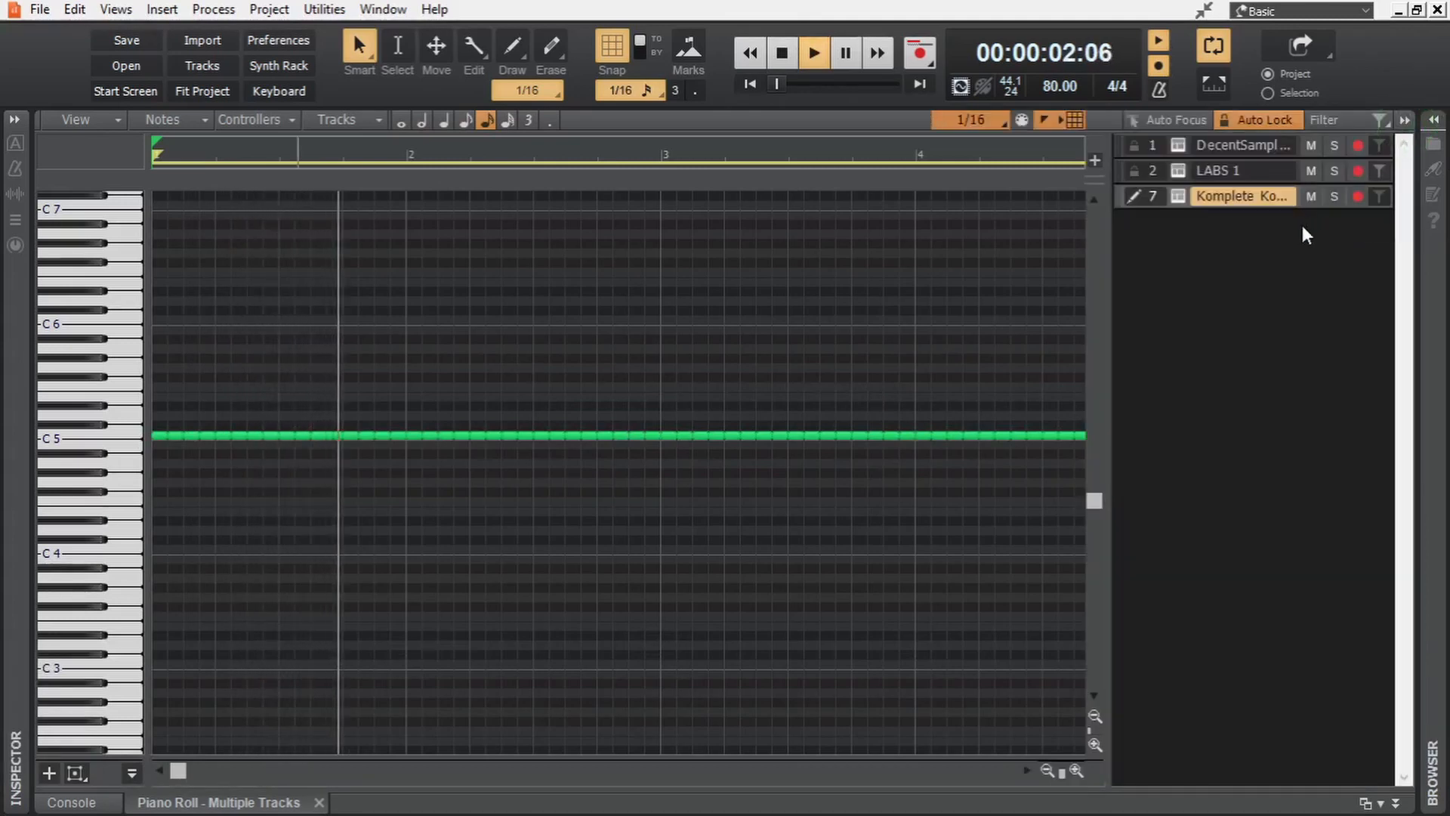
pyautogui.click(1335, 195)
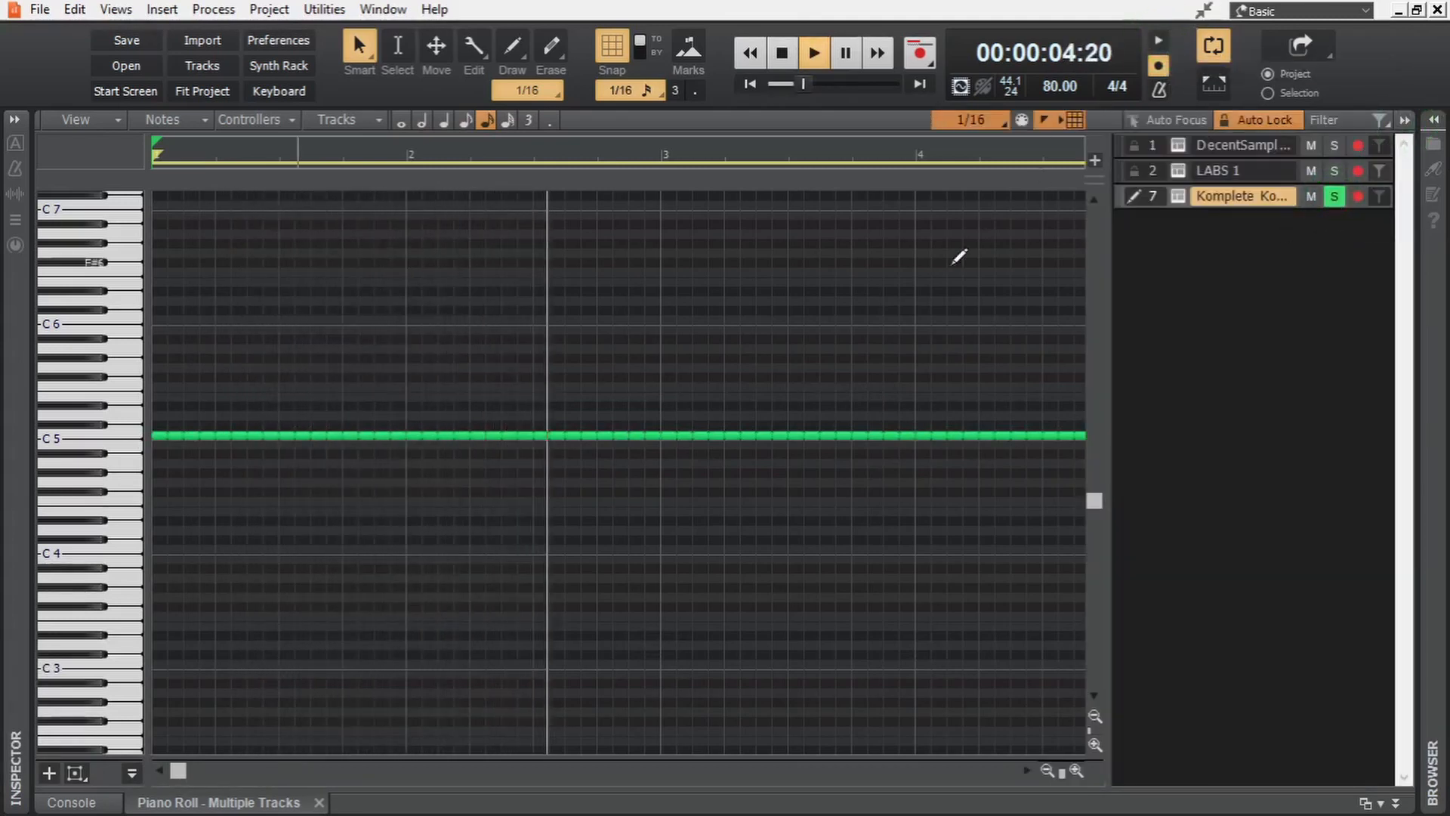
pyautogui.press('space')
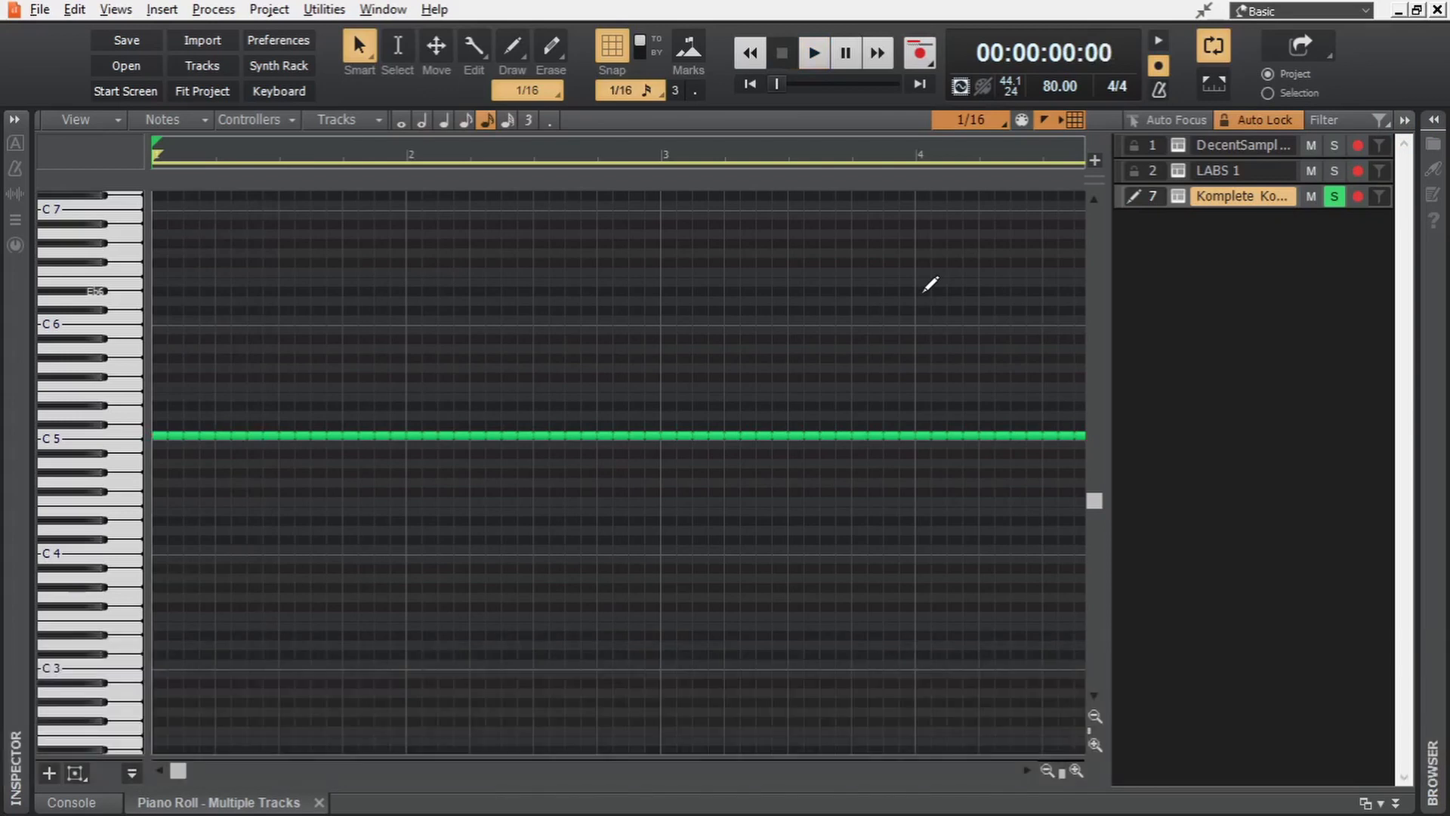
# Step: Undo the four-bar note fill, draw four 1/16 notes on C5 in the first beat, and reveal the velocity lane
pyautogui.hotkey('ctrl', 'z')
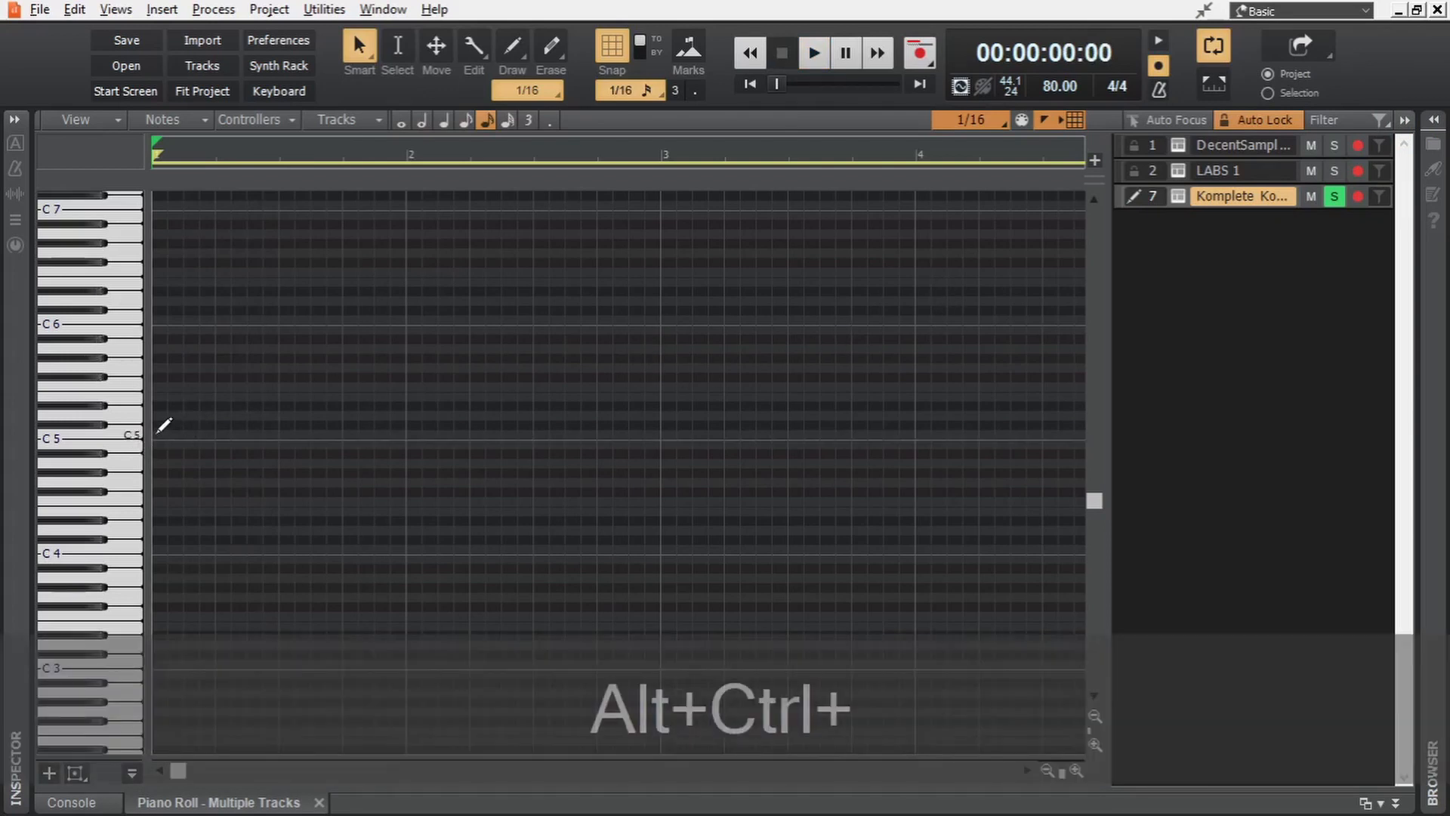
pyautogui.moveTo(164, 426); pyautogui.dragTo(225, 433)
pyautogui.moveTo(226, 757); pyautogui.dragTo(234, 510)
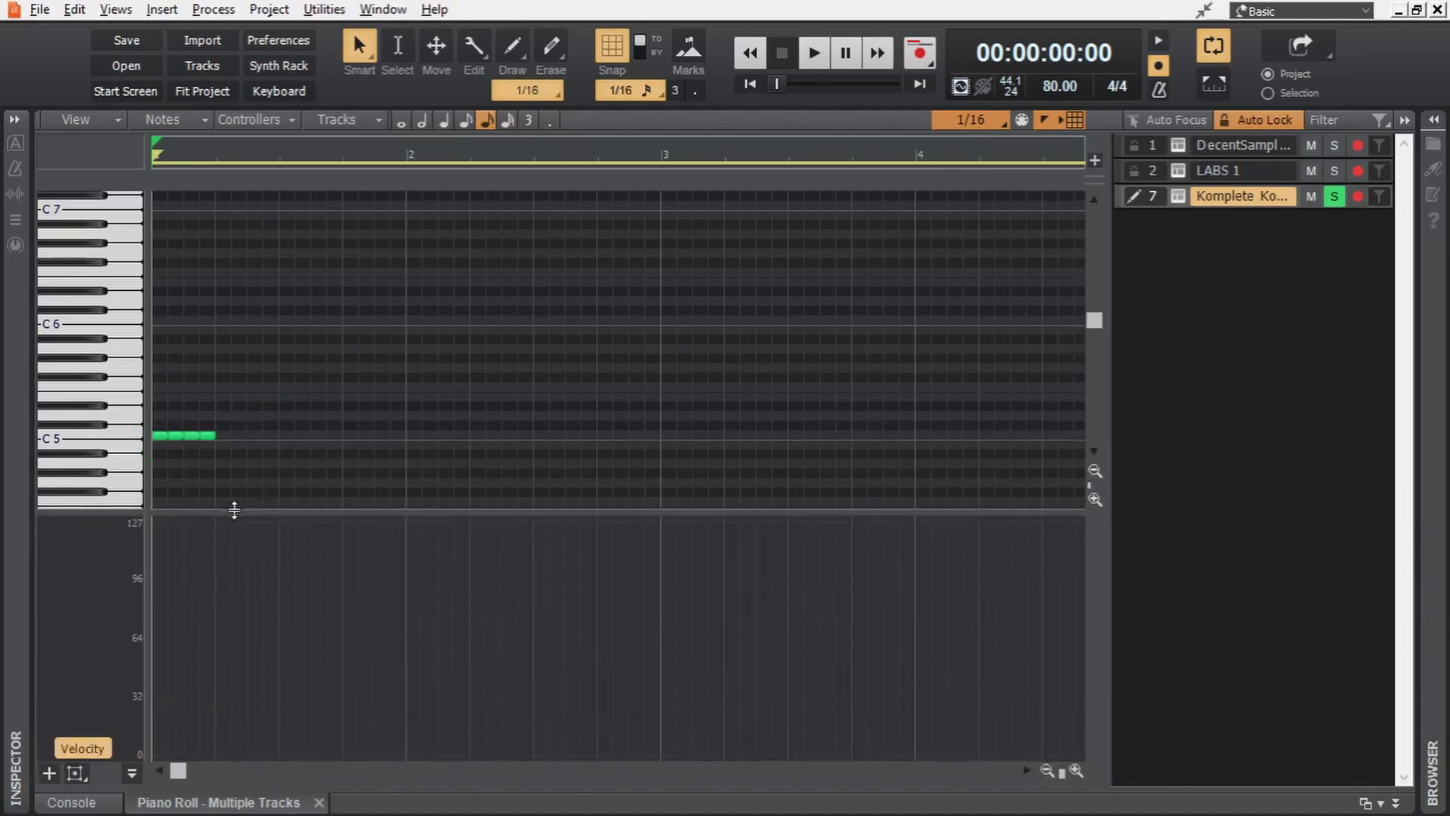
# Step: Set the four C5 notes' velocities to 127, about 48, about 85 and about 22
pyautogui.click(126, 434)
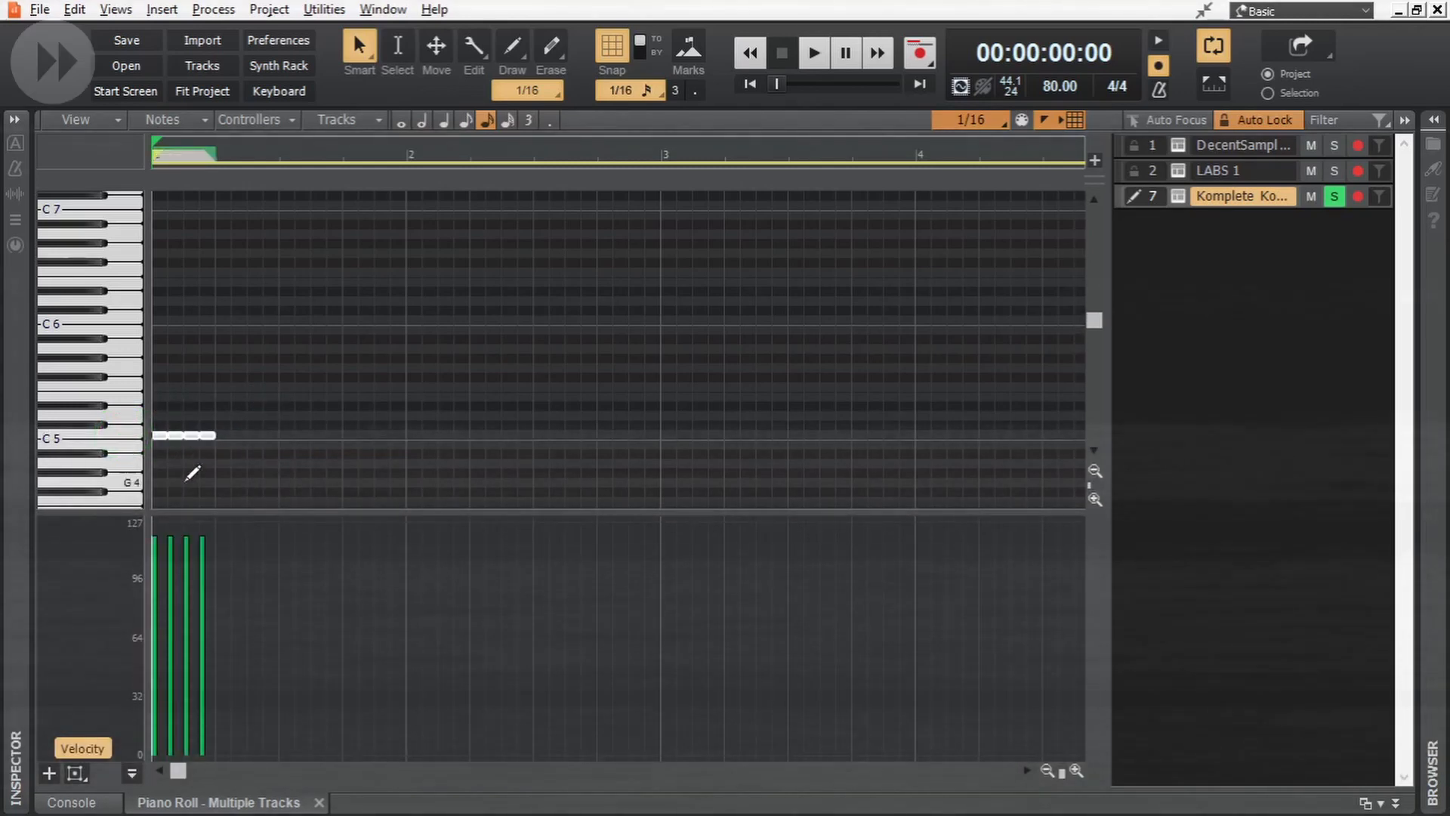
pyautogui.scroll(3, 185, 476)
pyautogui.moveTo(154, 521); pyautogui.dragTo(136, 520)
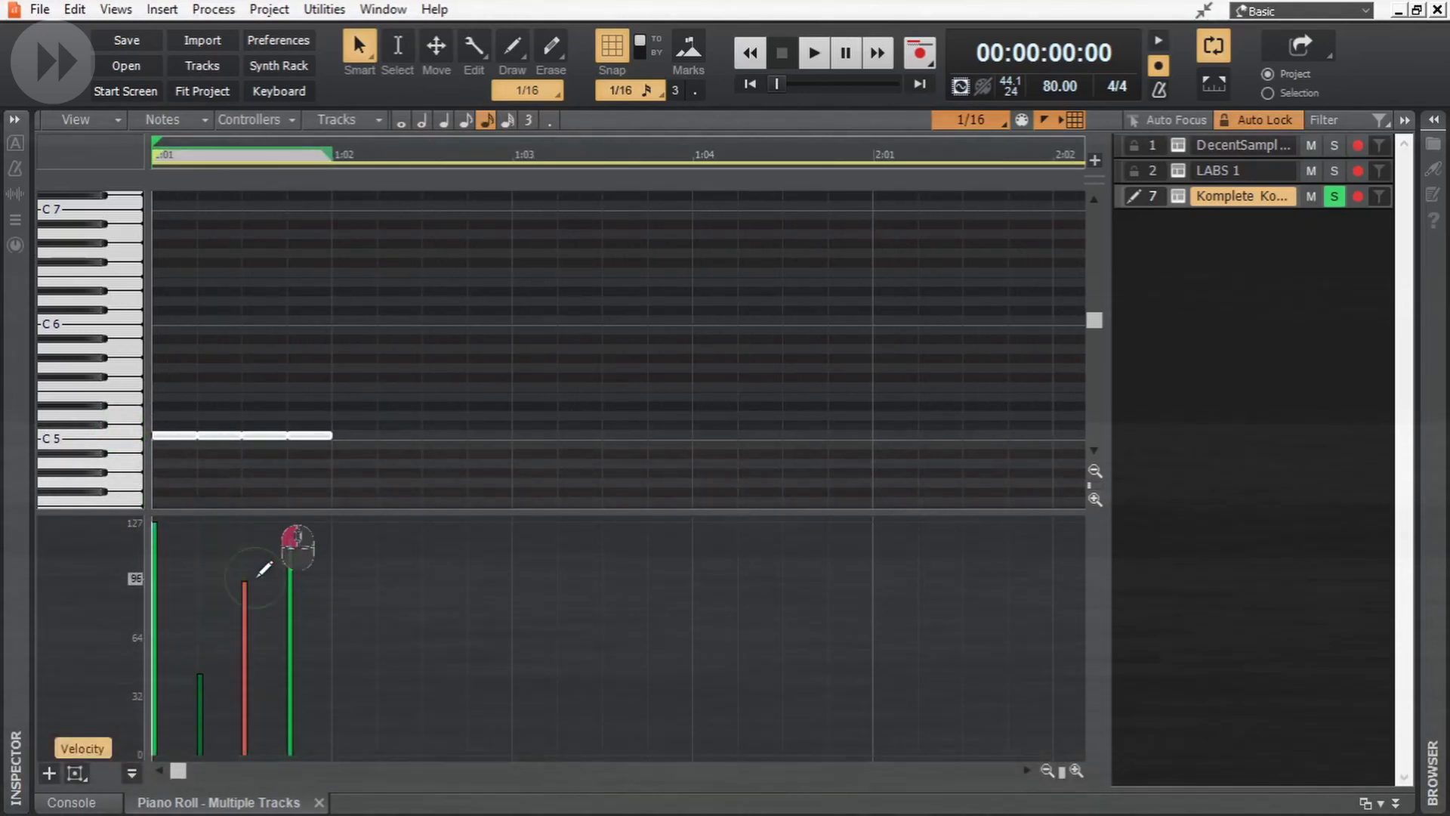
pyautogui.moveTo(265, 568); pyautogui.dragTo(290, 537)
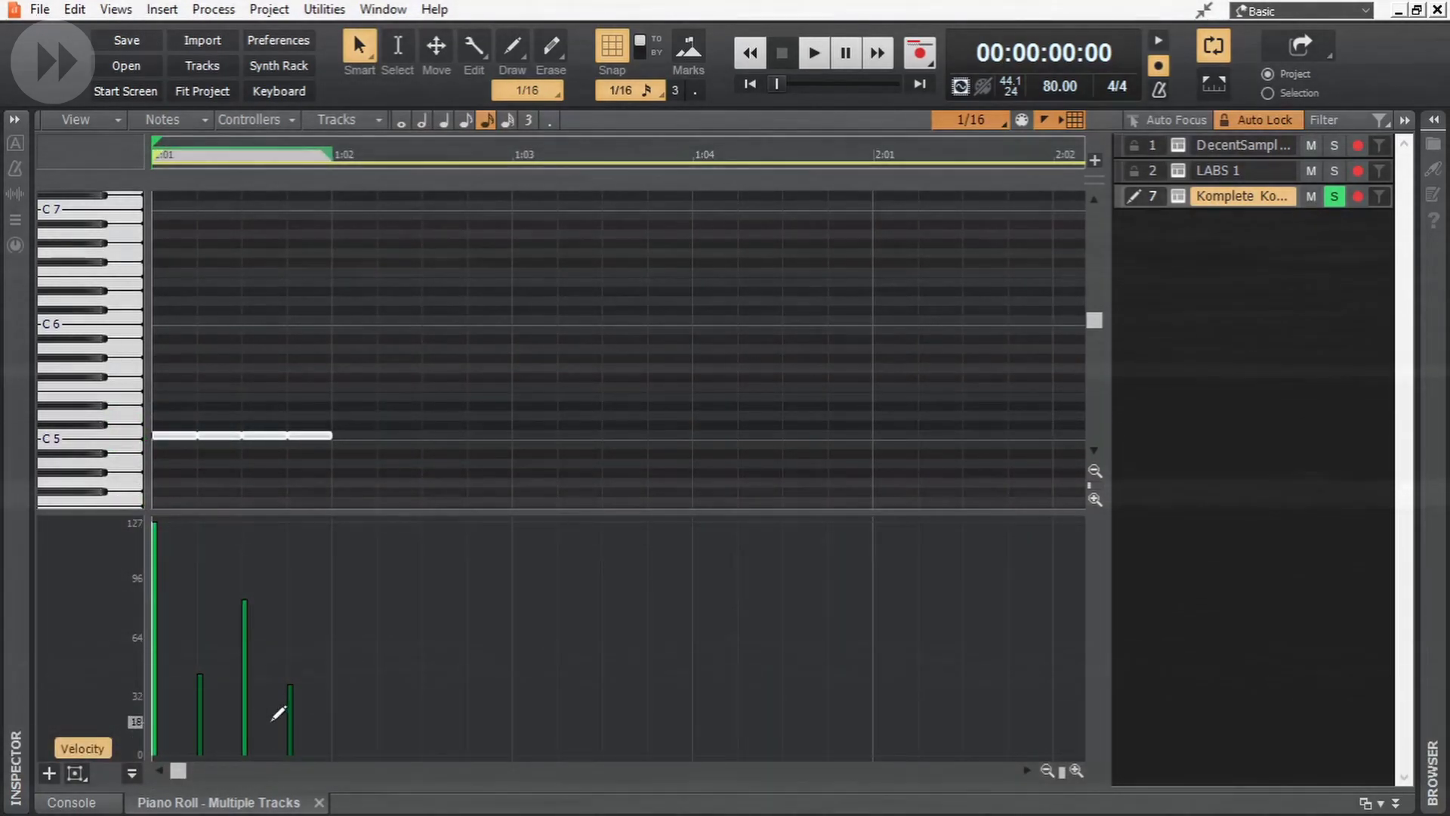
# Step: Duplicate the four notes onto beat 2 and vary the copies' velocities to about 106, 46, 80 and 36
pyautogui.moveTo(399, 403); pyautogui.dragTo(169, 445)
pyautogui.hotkey('ctrl', 'd')
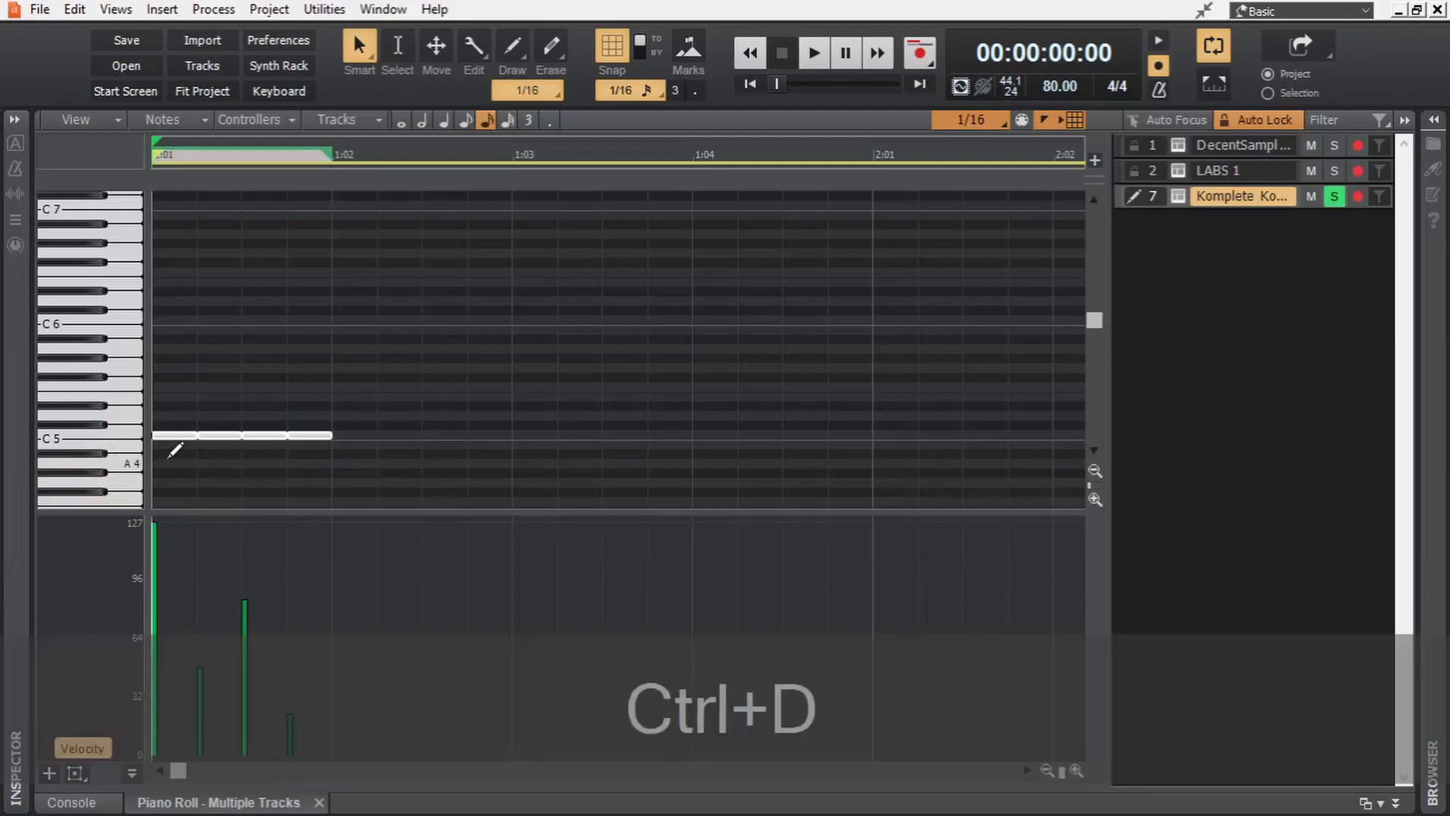
pyautogui.click(331, 544)
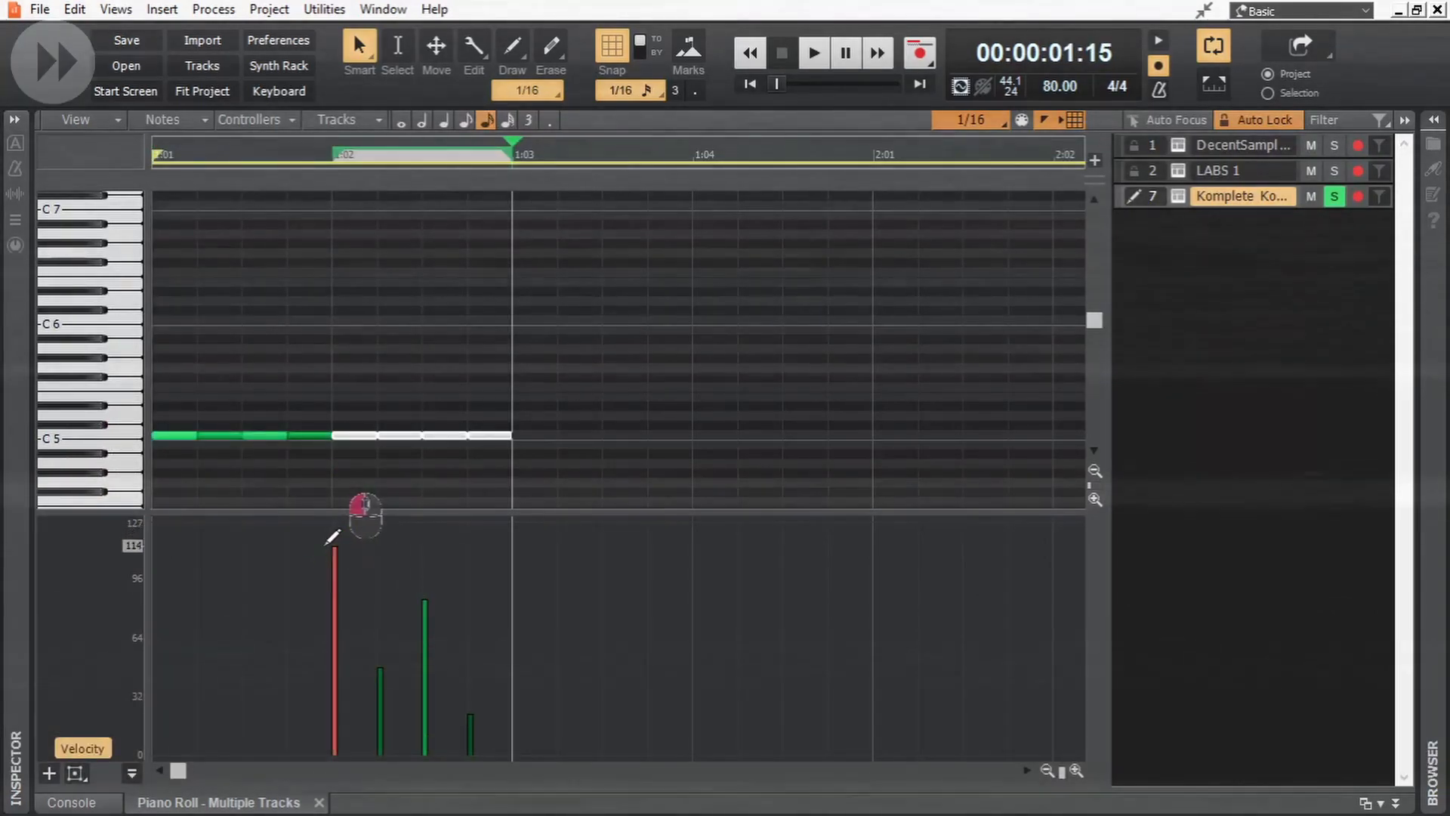
pyautogui.click(336, 560)
pyautogui.click(427, 606)
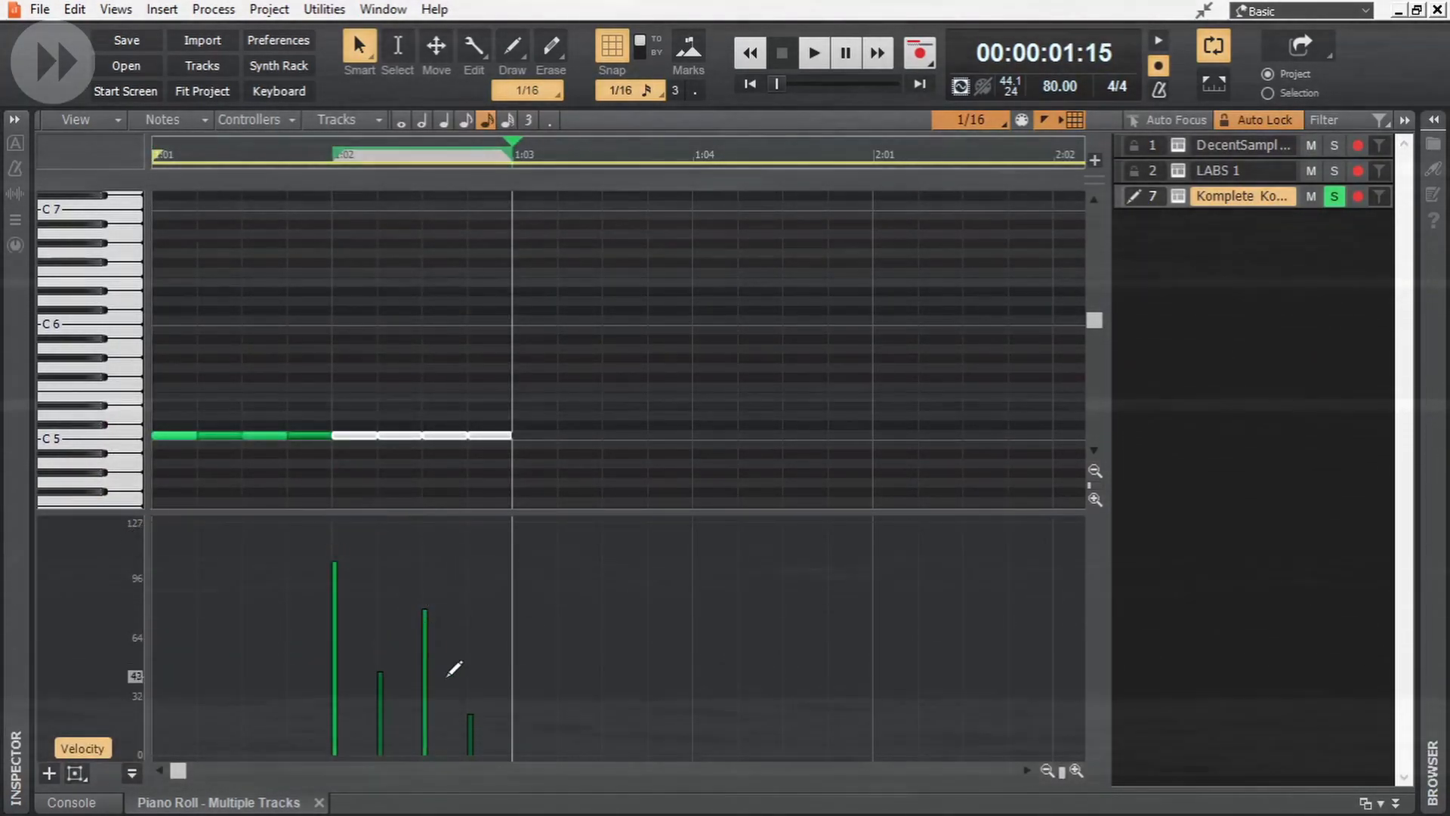
pyautogui.click(473, 689)
pyautogui.click(473, 689)
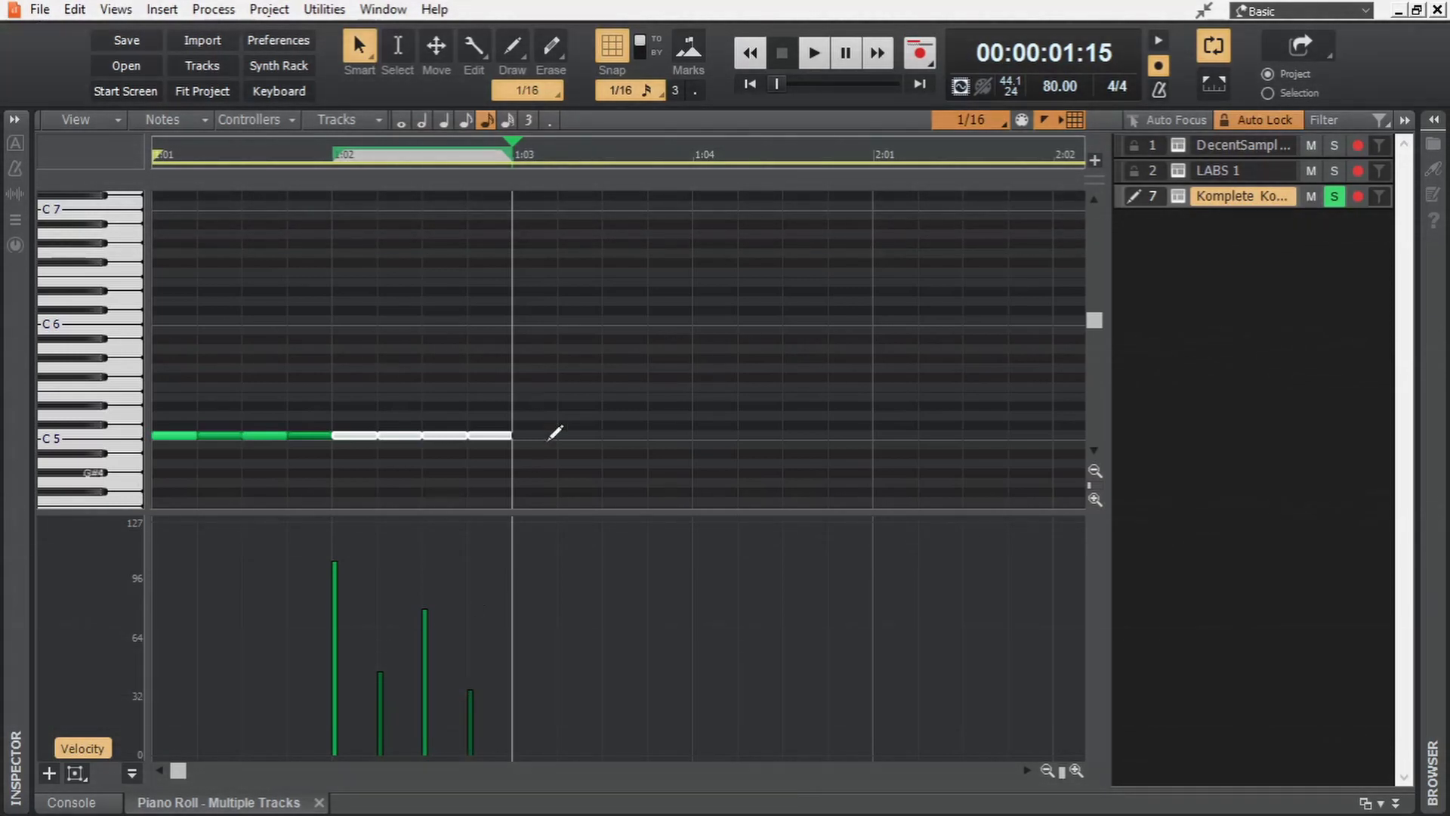
# Step: Duplicate the two-beat pattern onto beats 3 and 4, and raise the bar's last note to velocity 74
pyautogui.moveTo(564, 393); pyautogui.dragTo(124, 461)
pyautogui.hotkey('ctrl', 'd')
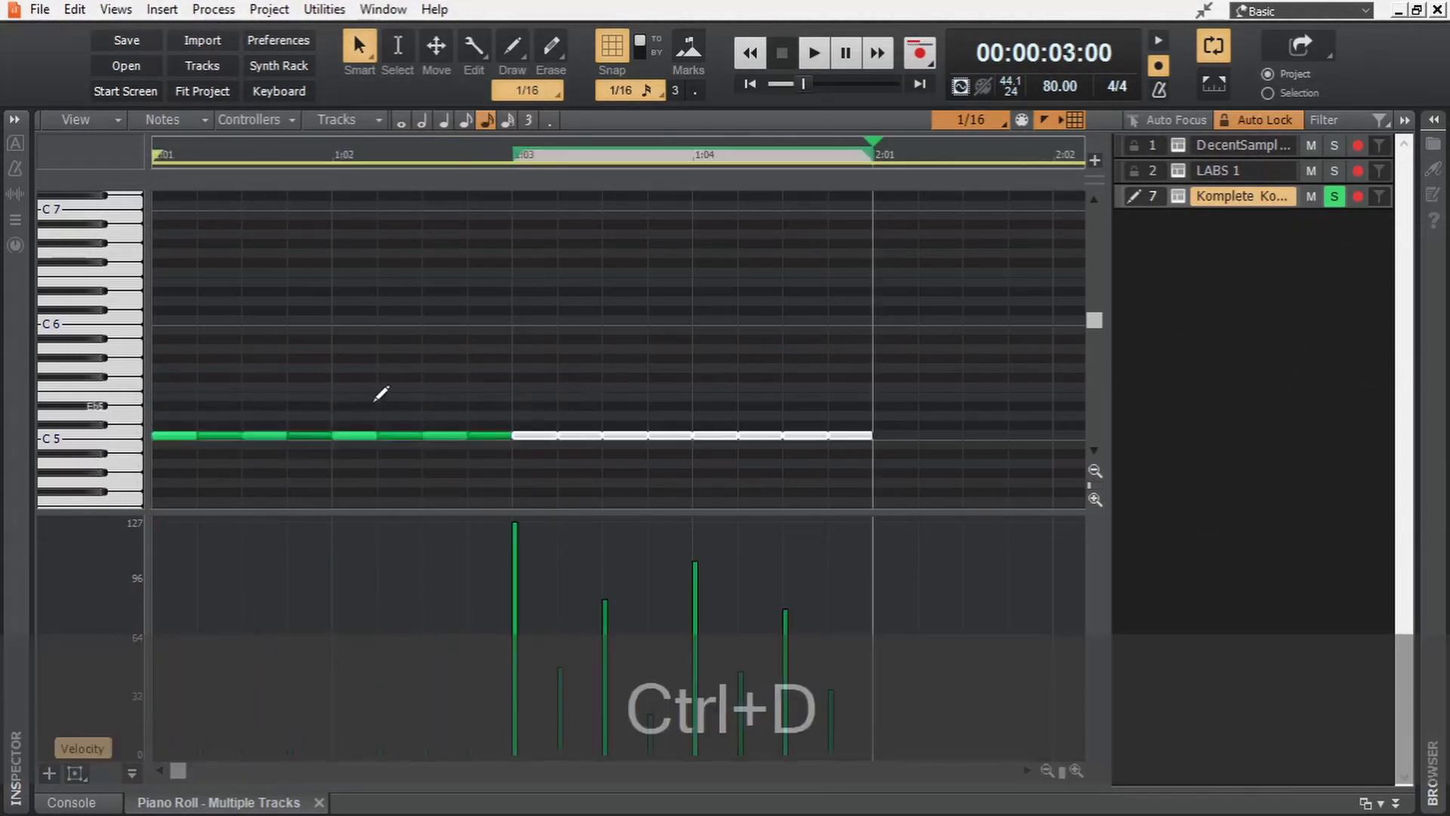
pyautogui.click(833, 621)
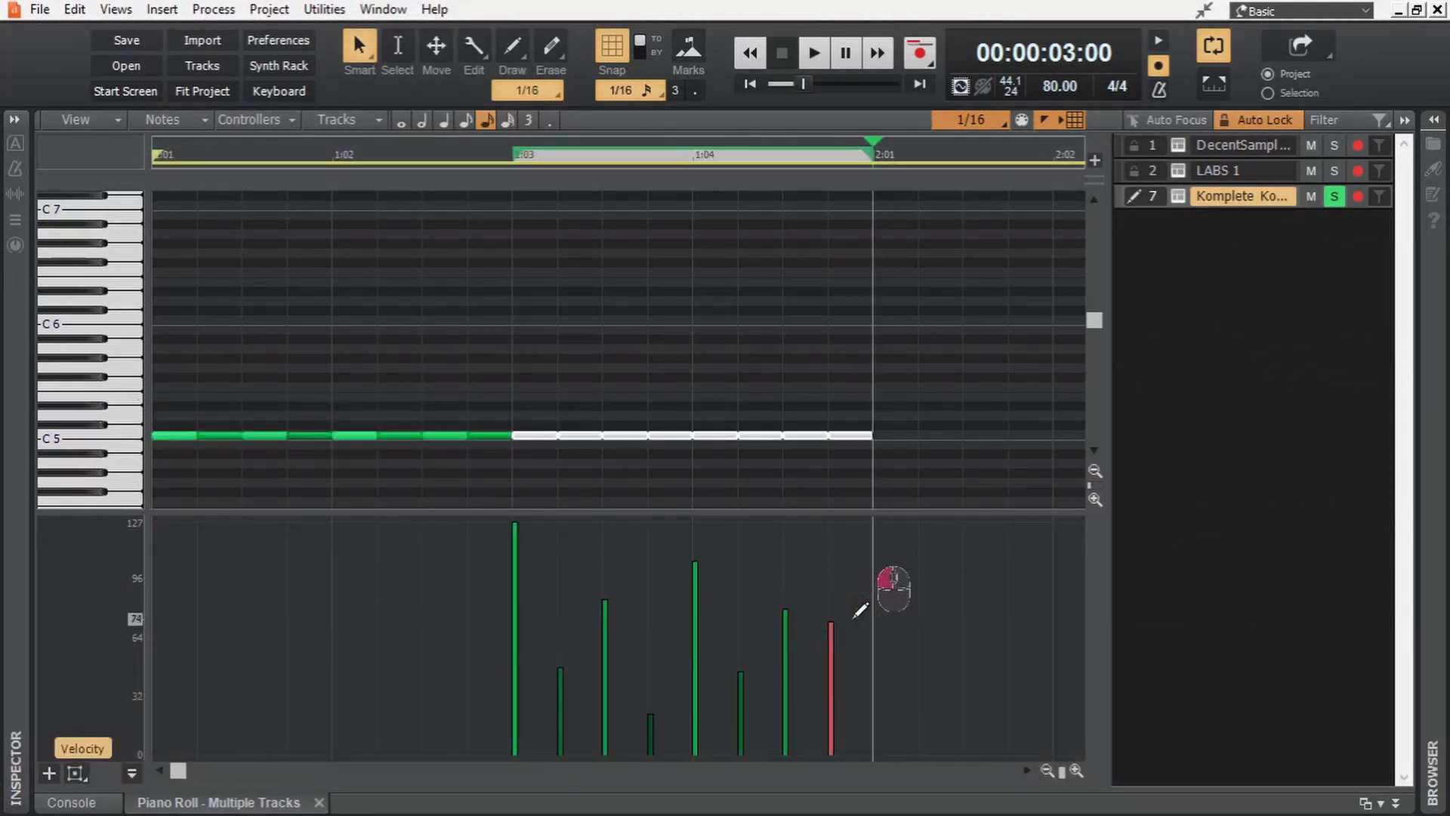
# Step: Duplicate the complete first-bar C5 pattern into bar 2
pyautogui.scroll(-3, 791, 355)
pyautogui.moveTo(799, 375); pyautogui.dragTo(47, 463)
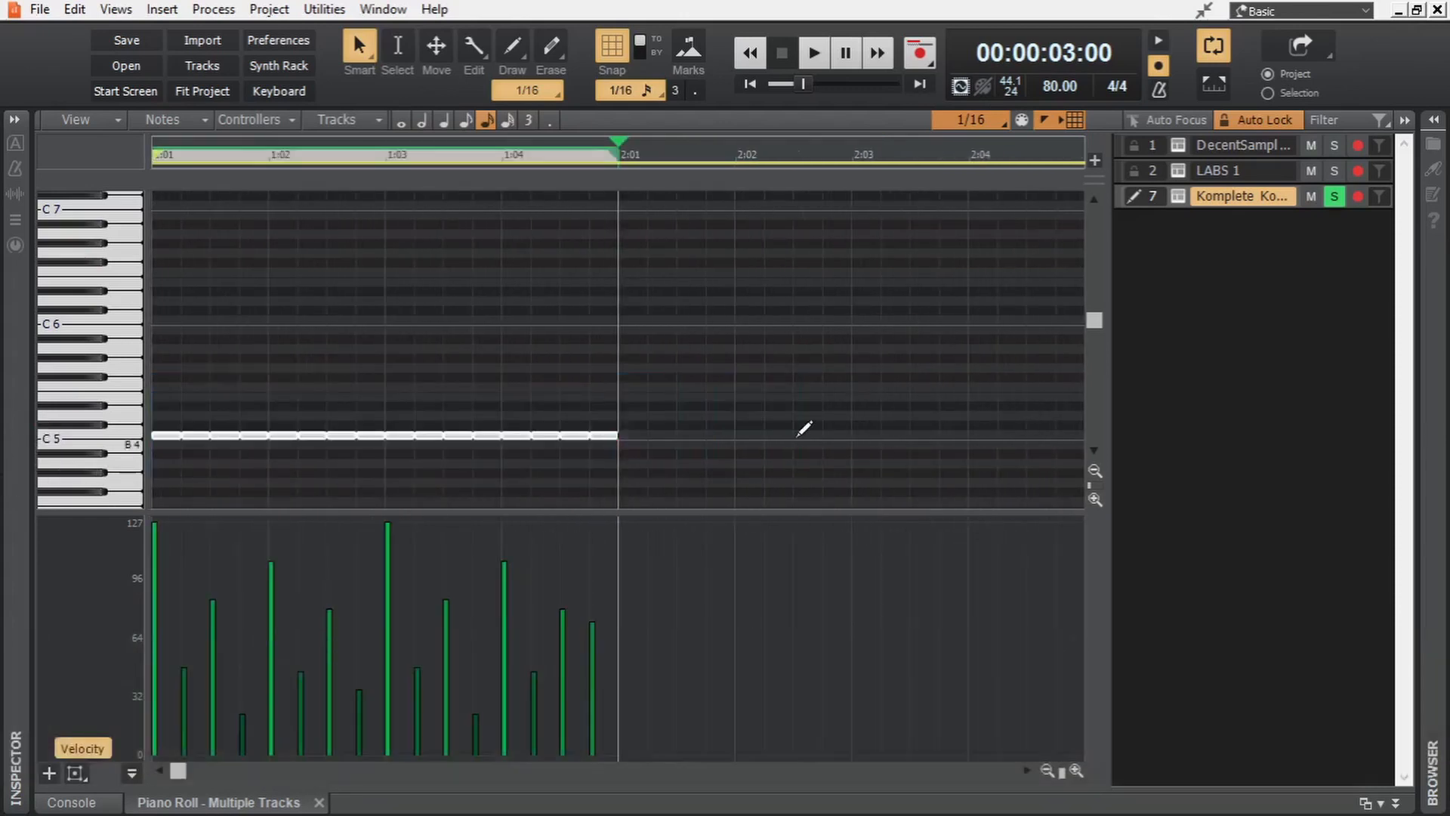
pyautogui.hotkey('ctrl', 'd')
pyautogui.scroll(-1, 794, 435)
# Step: Split bar 2's last C5 note into four 64th notes, with velocities rising from about 44 to about 100
pyautogui.click(820, 436)
pyautogui.scroll(2, 871, 453)
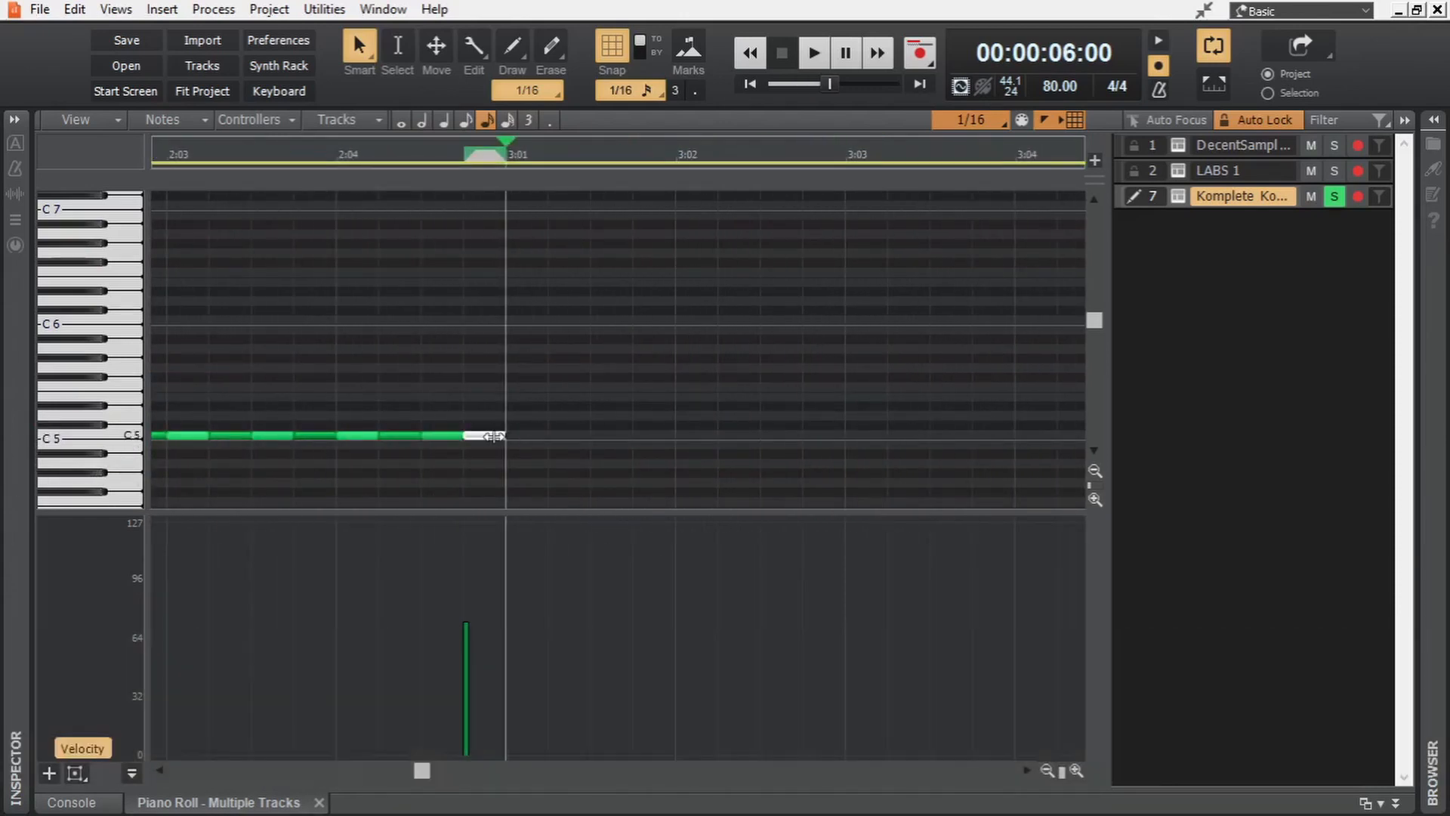
pyautogui.click(974, 119)
pyautogui.click(997, 508)
pyautogui.scroll(1, 484, 453)
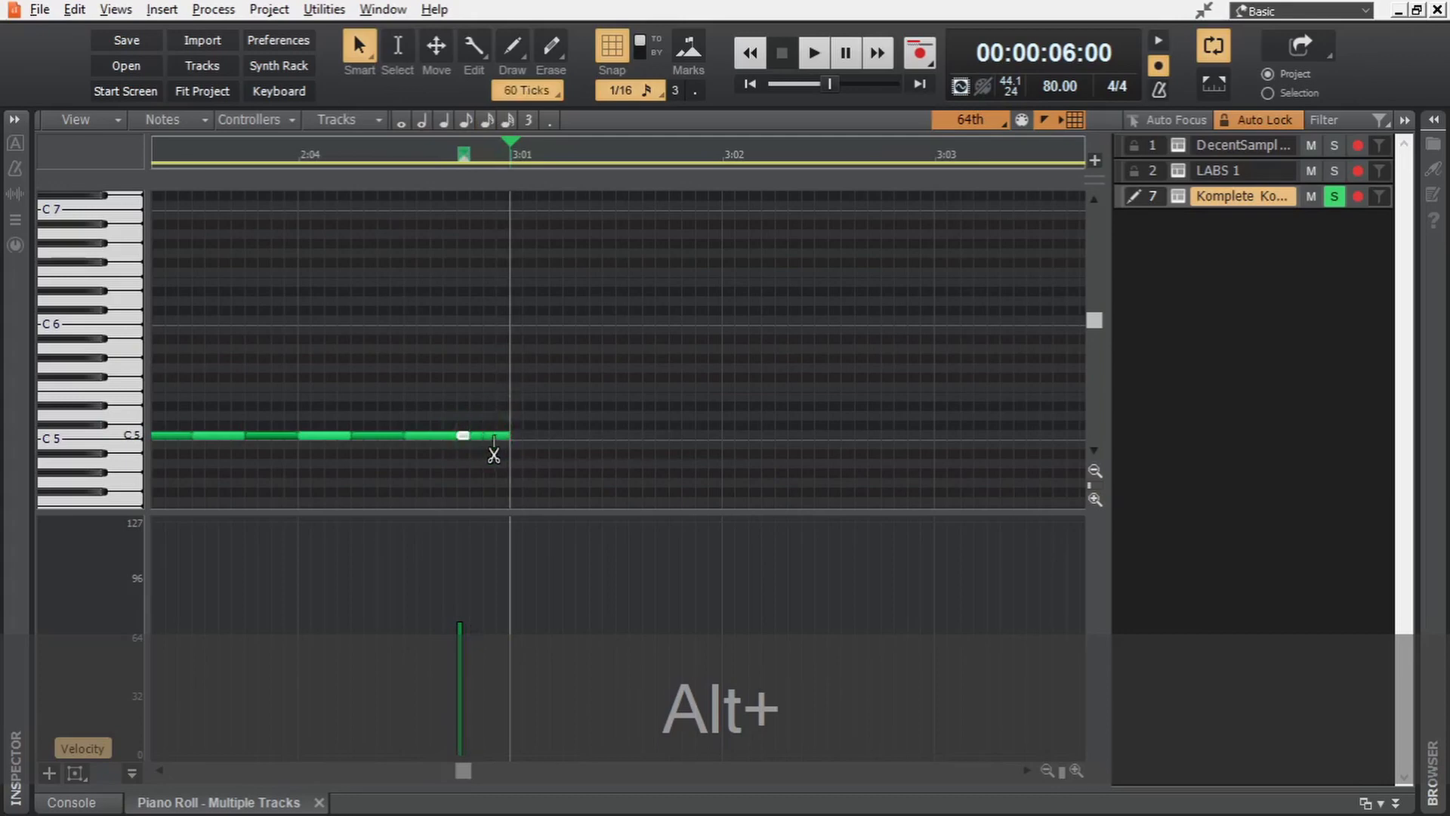
pyautogui.moveTo(462, 414); pyautogui.dragTo(522, 445)
pyautogui.moveTo(499, 622); pyautogui.dragTo(462, 675)
pyautogui.moveTo(501, 561); pyautogui.dragTo(501, 573)
pyautogui.scroll(-3, 650, 392)
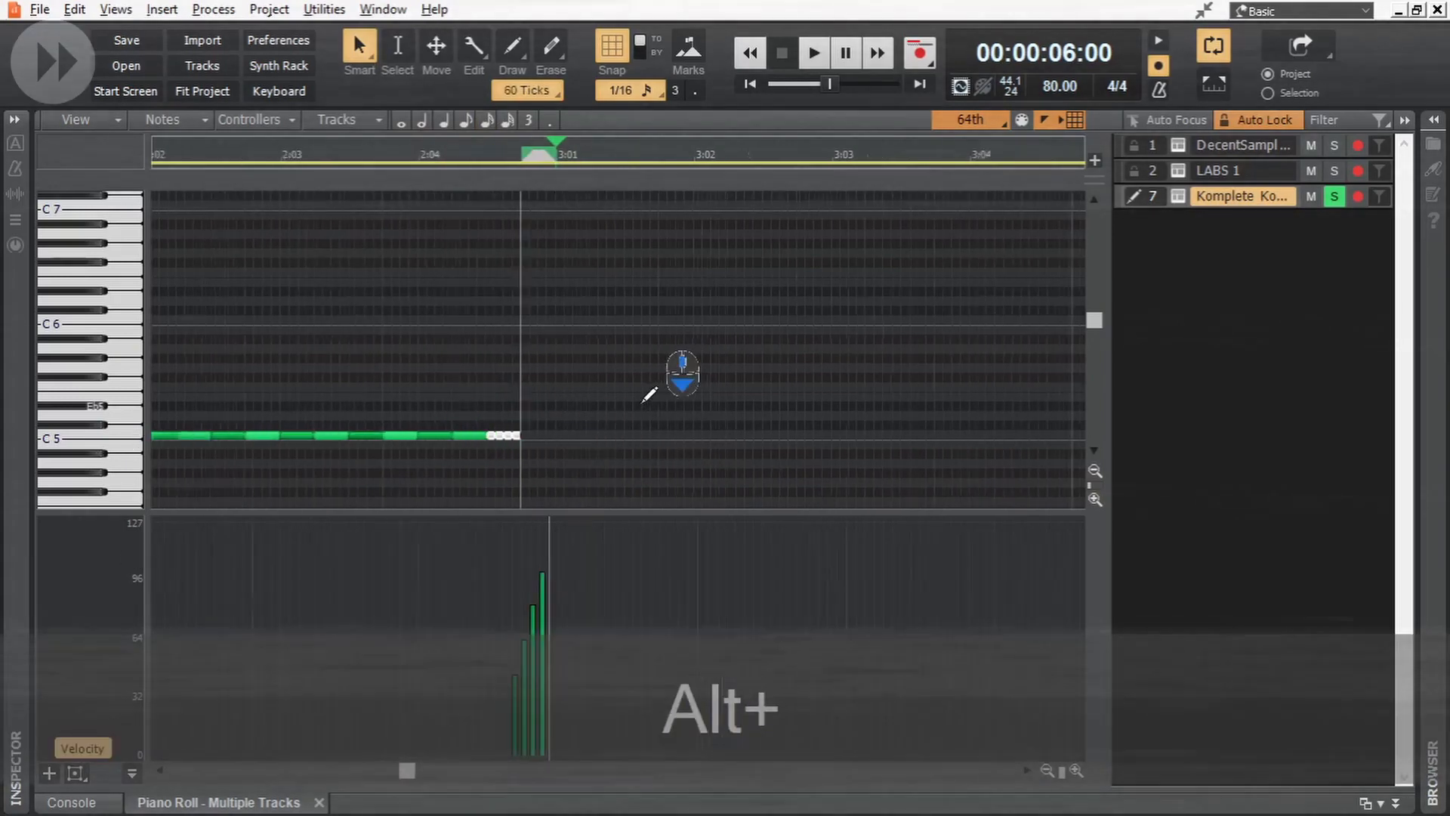
# Step: Hide the piano roll's track list and duplicate the two-bar C5 pattern into bars 3 and 4
pyautogui.click(1405, 121)
pyautogui.scroll(-2, 794, 390)
pyautogui.hotkey('ctrl', 'alt', 'd')
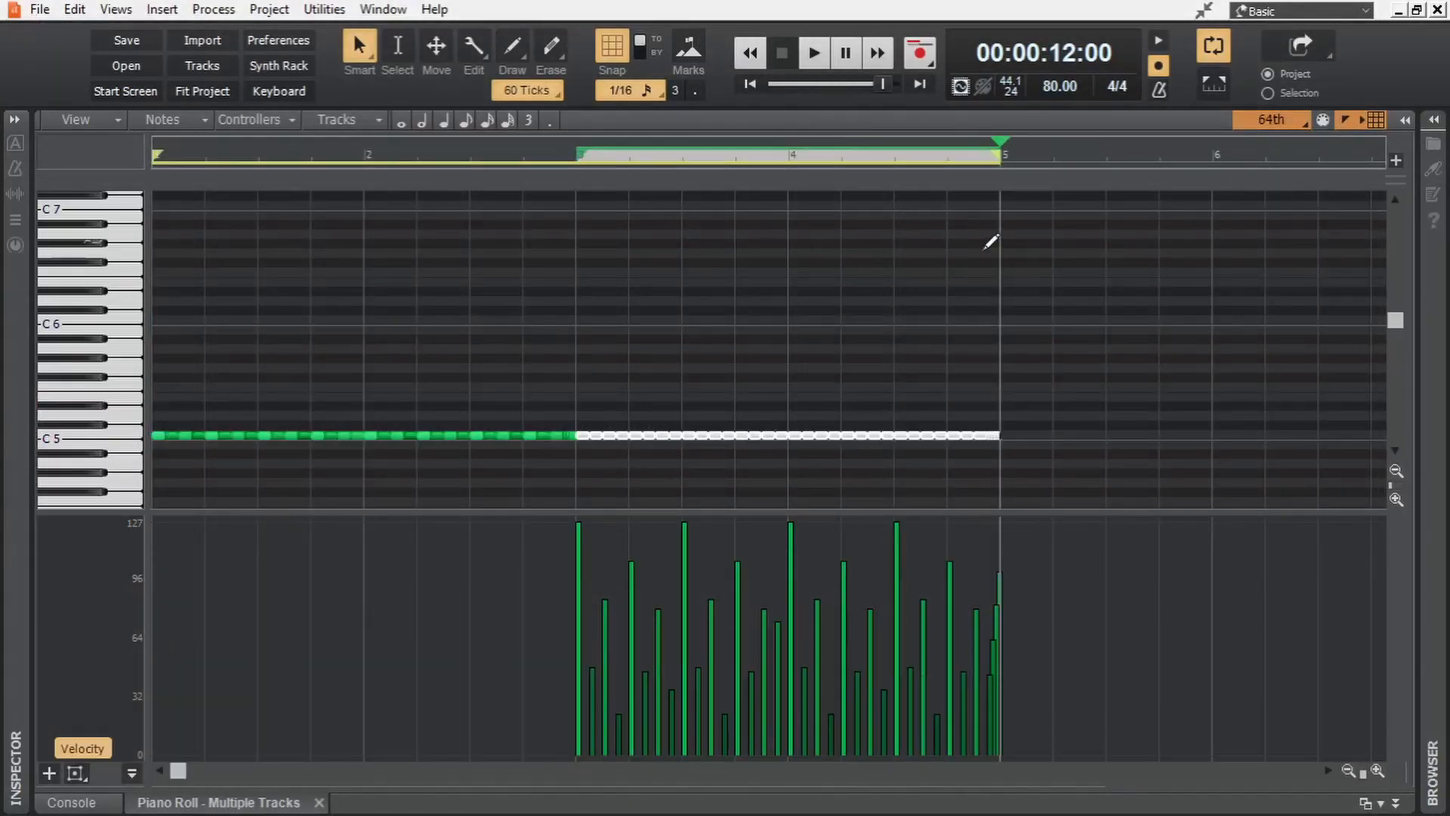
# Step: Select all C5 notes and play the four-bar tambourine pattern to check its velocity variation
pyautogui.click(104, 438)
pyautogui.press('space')
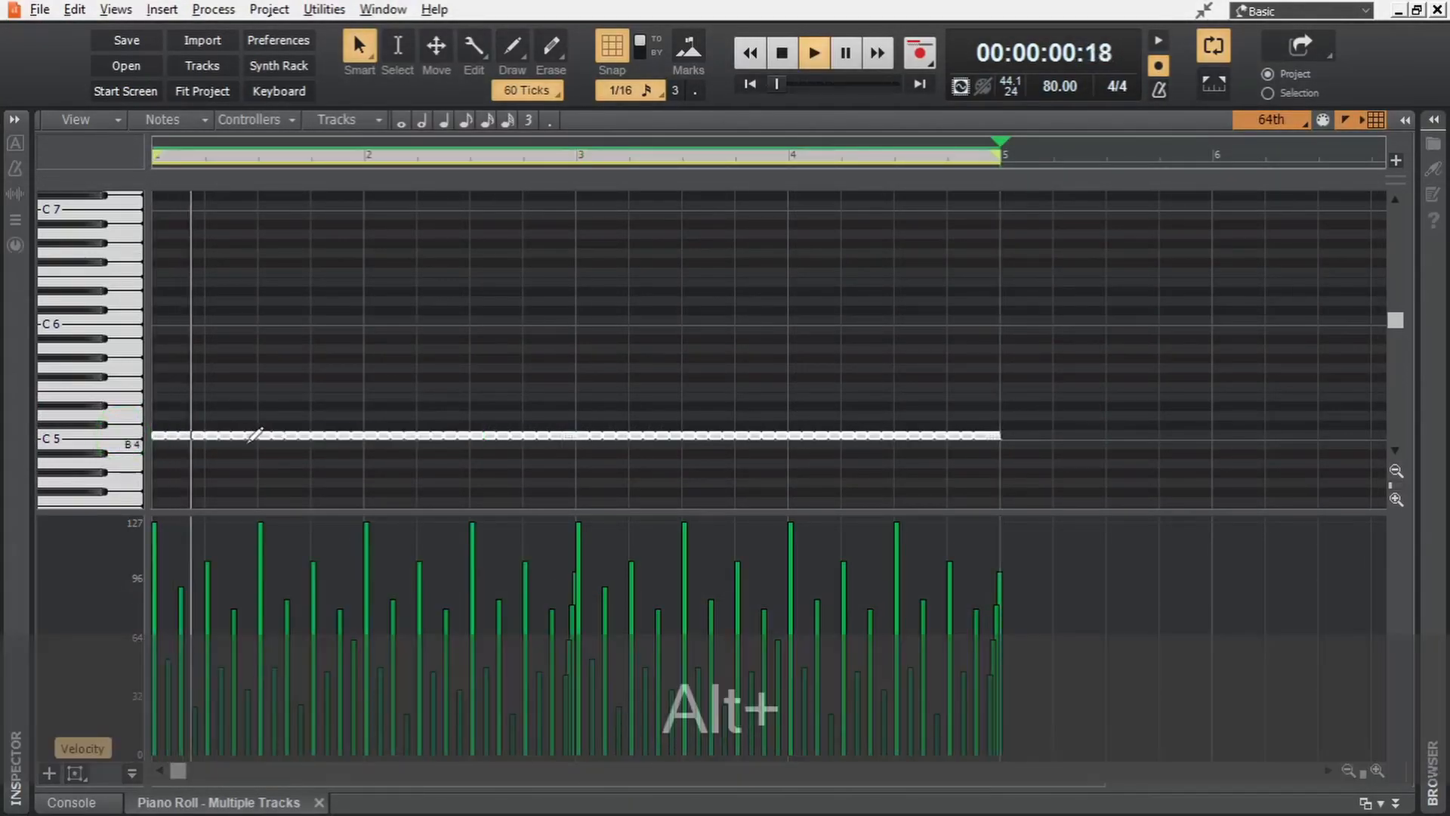
pyautogui.scroll(2, 253, 436)
pyautogui.scroll(1, 256, 435)
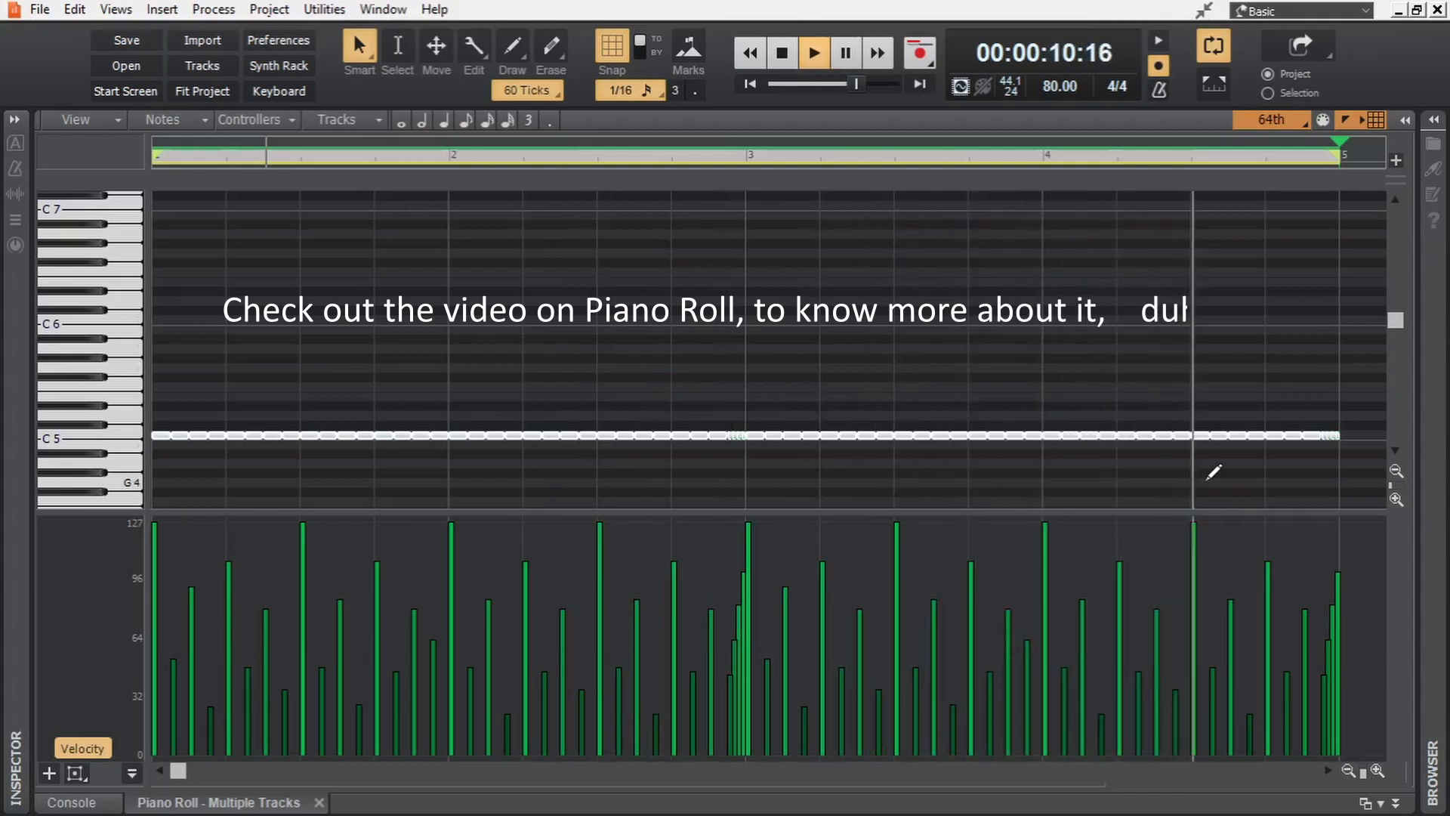
# Step: Open track 7's Komplete Kontrol sampler alongside the media browser
pyautogui.press('space')
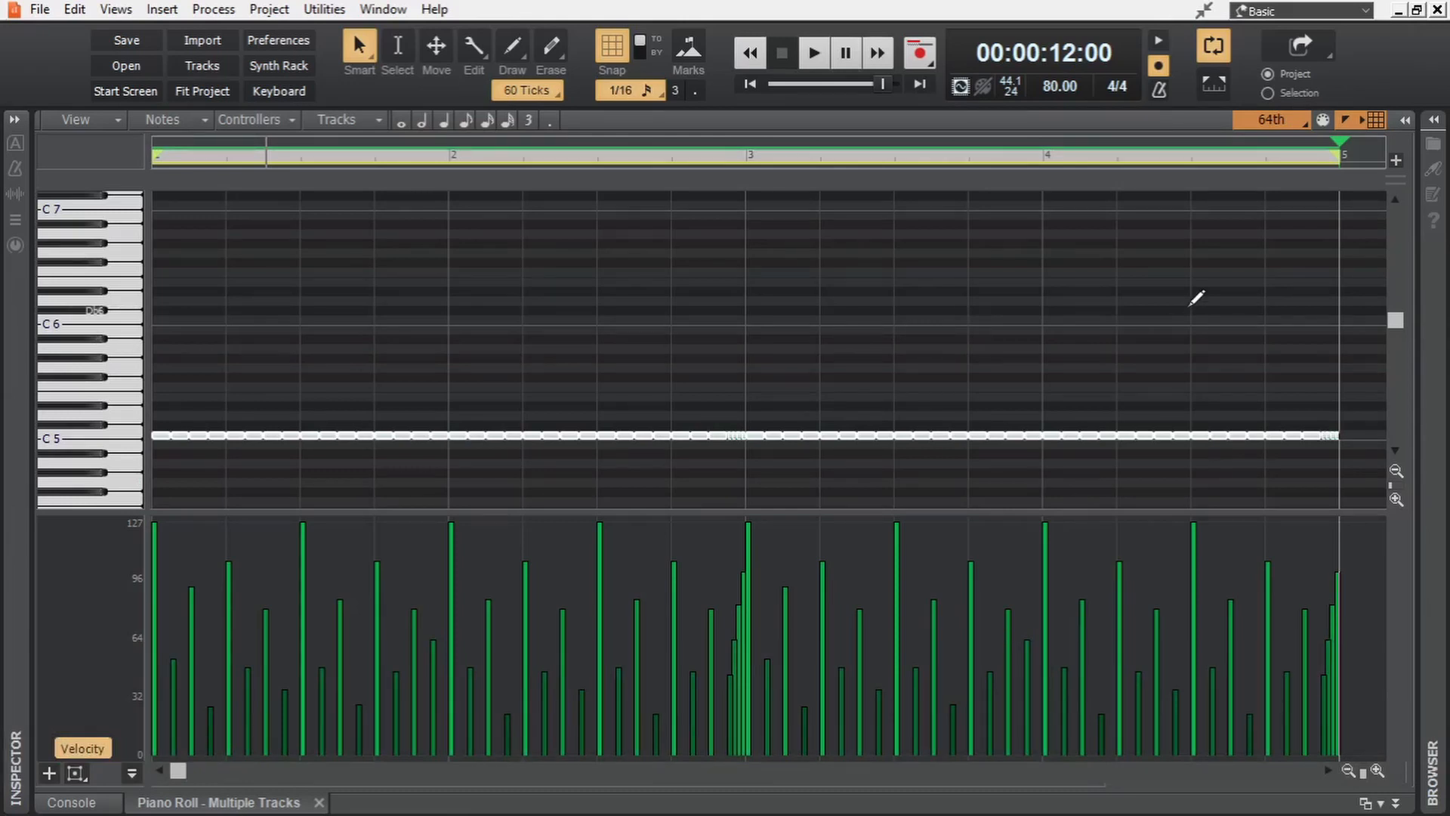
pyautogui.press('d')
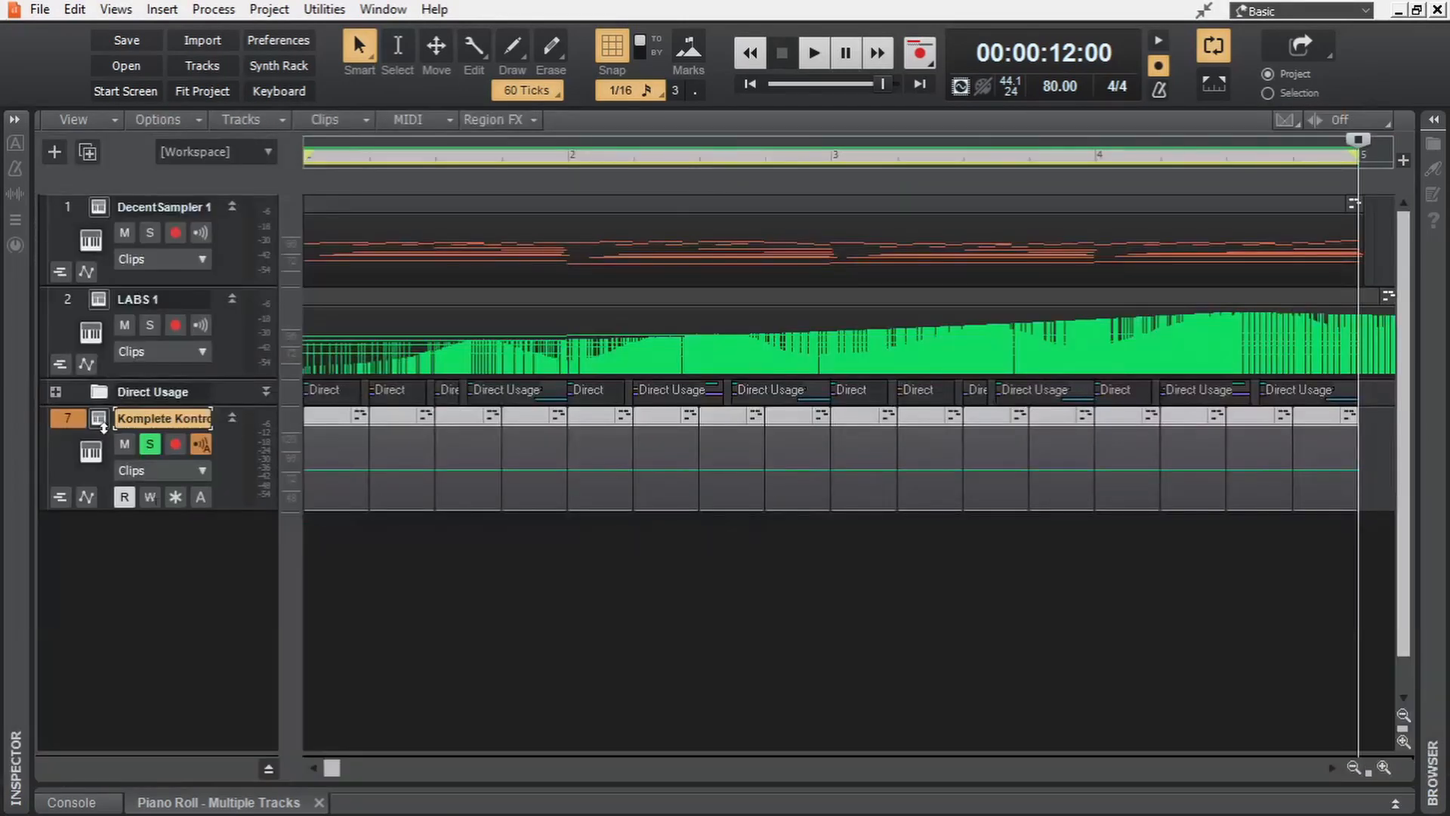
pyautogui.click(97, 419)
pyautogui.moveTo(931, 53); pyautogui.dragTo(834, 72)
pyautogui.click(1433, 119)
pyautogui.moveTo(929, 60); pyautogui.dragTo(790, 70)
# Step: Browse the sample packs through the Cymatics folders to the ClosedHihats folder
pyautogui.click(1323, 283)
pyautogui.click(1324, 227)
pyautogui.click(1200, 146)
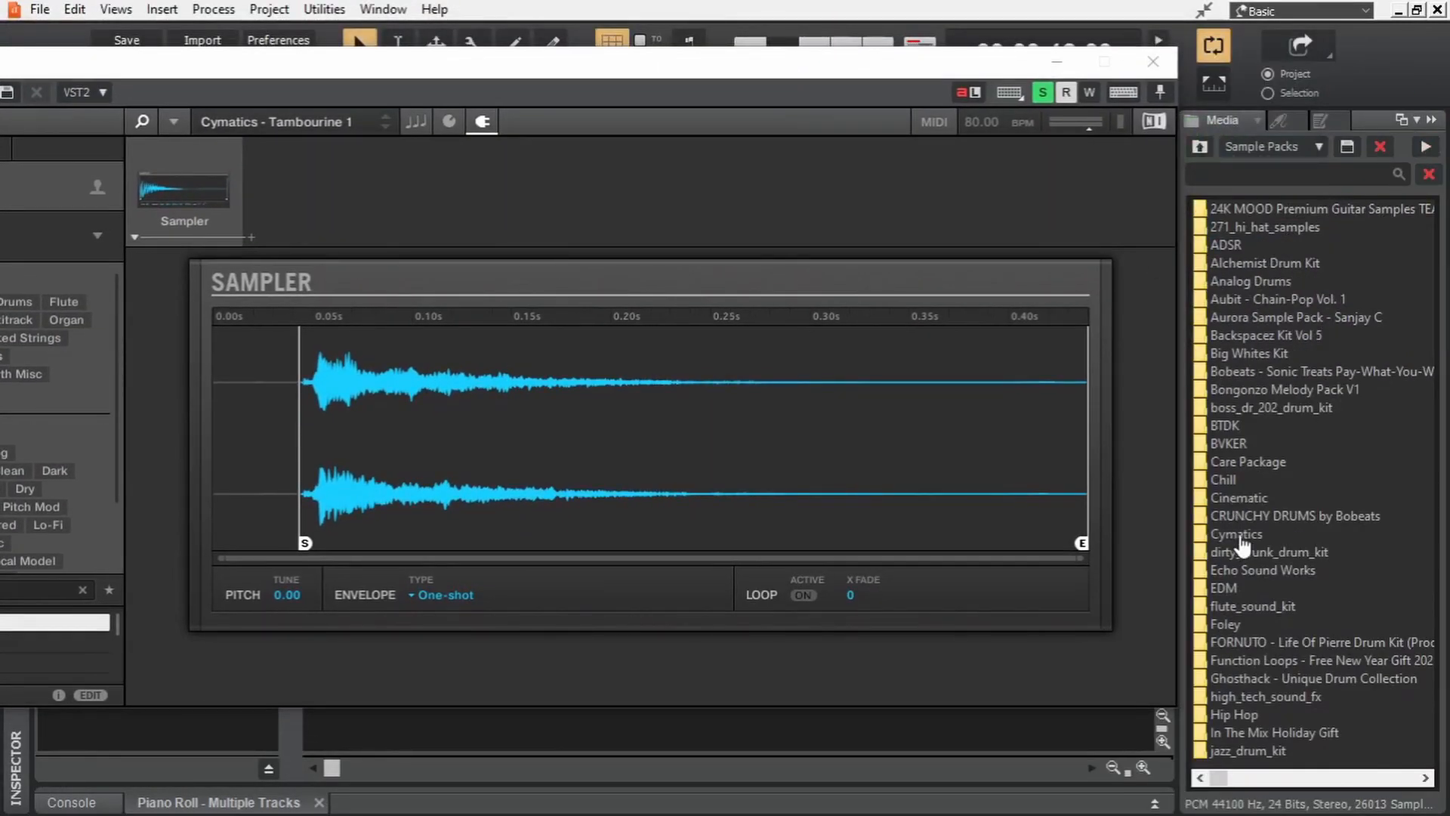
pyautogui.doubleClick(1241, 536)
pyautogui.doubleClick(1243, 462)
pyautogui.doubleClick(1238, 230)
pyautogui.doubleClick(1242, 246)
pyautogui.doubleClick(1252, 208)
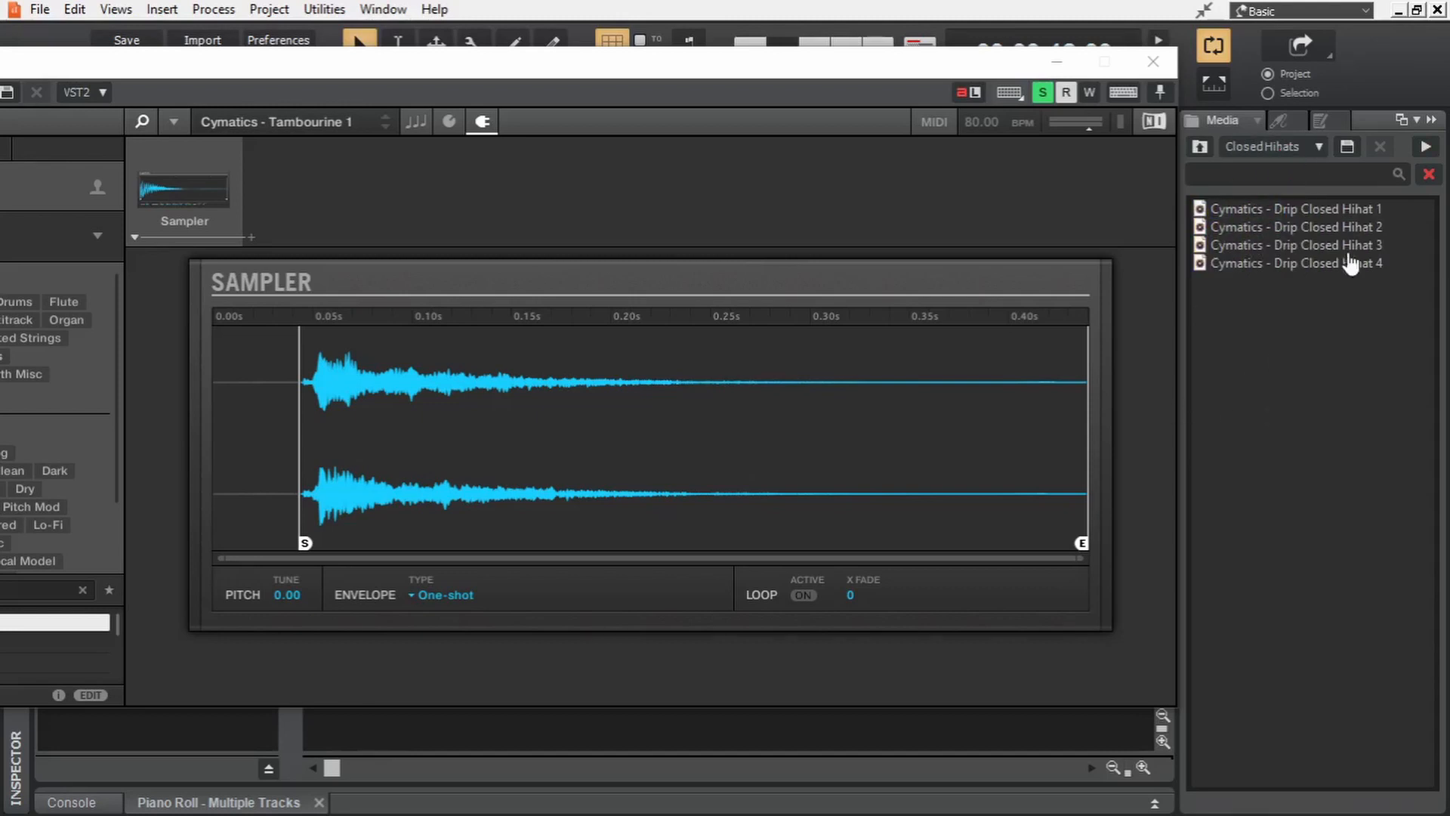
# Step: Audition Cymatics - Drip Closed Hihat 2, load it into the sampler, and play the pattern with it
pyautogui.click(1334, 228)
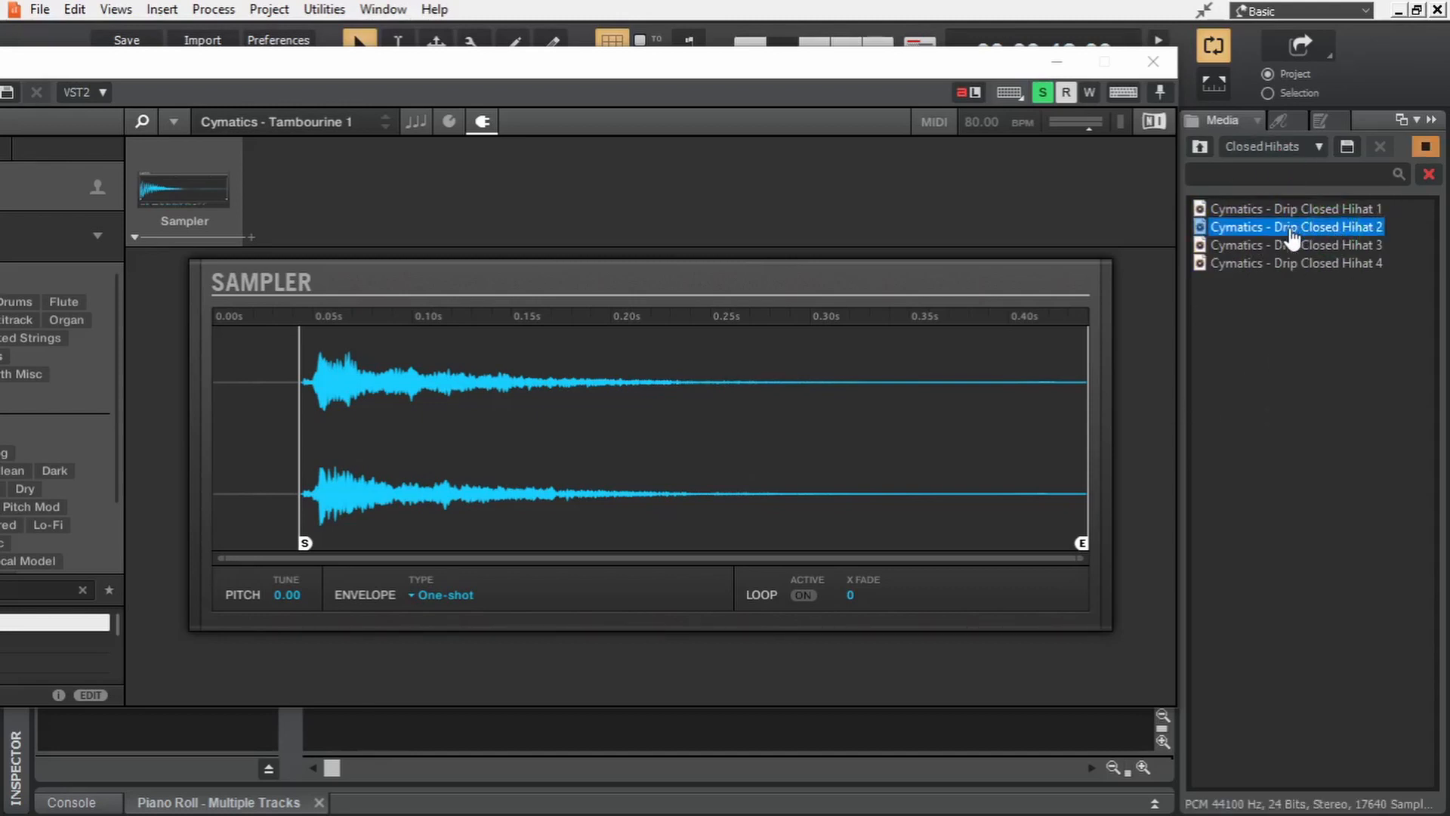
pyautogui.moveTo(1292, 235); pyautogui.dragTo(688, 416)
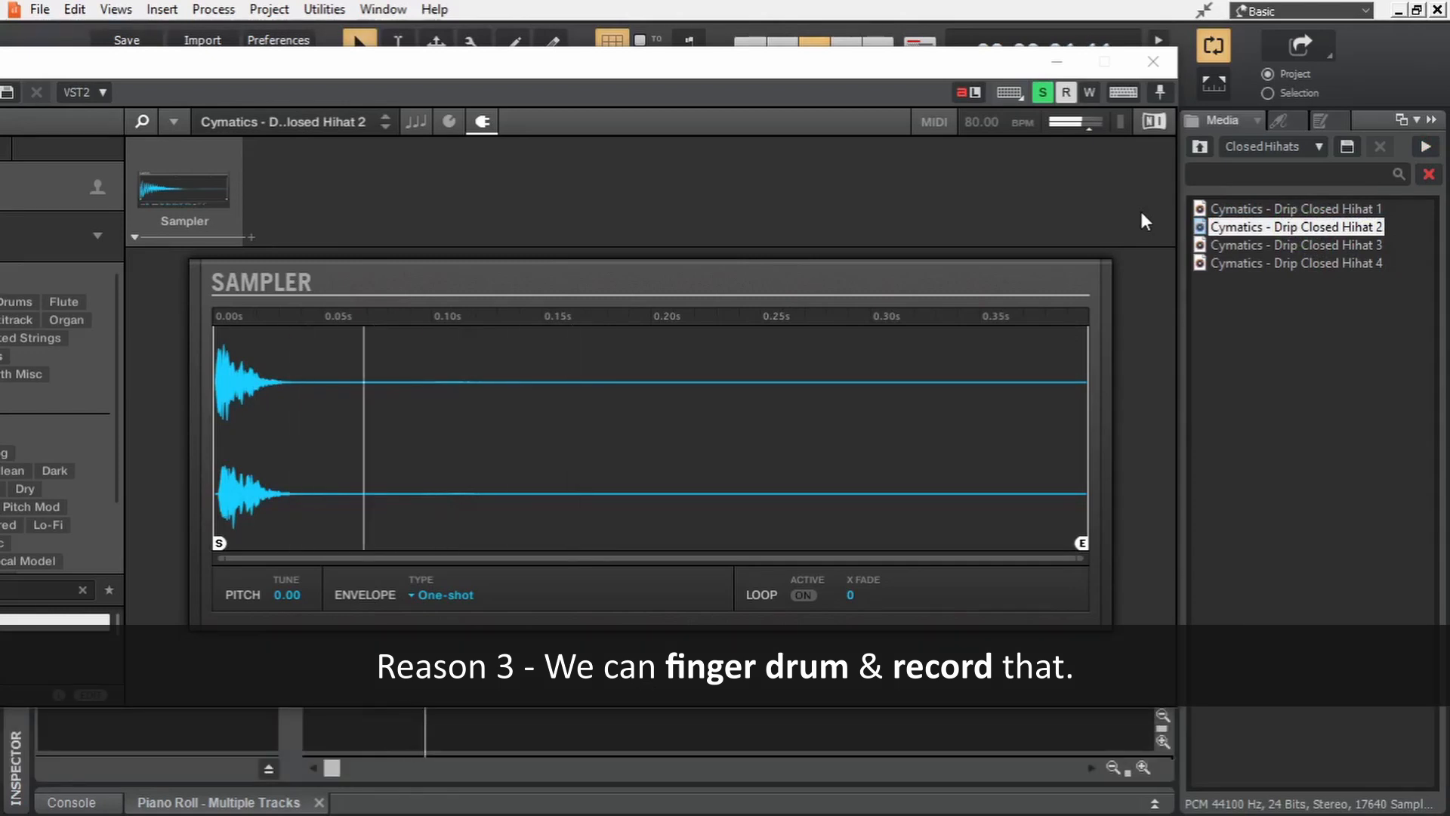
pyautogui.press('space')
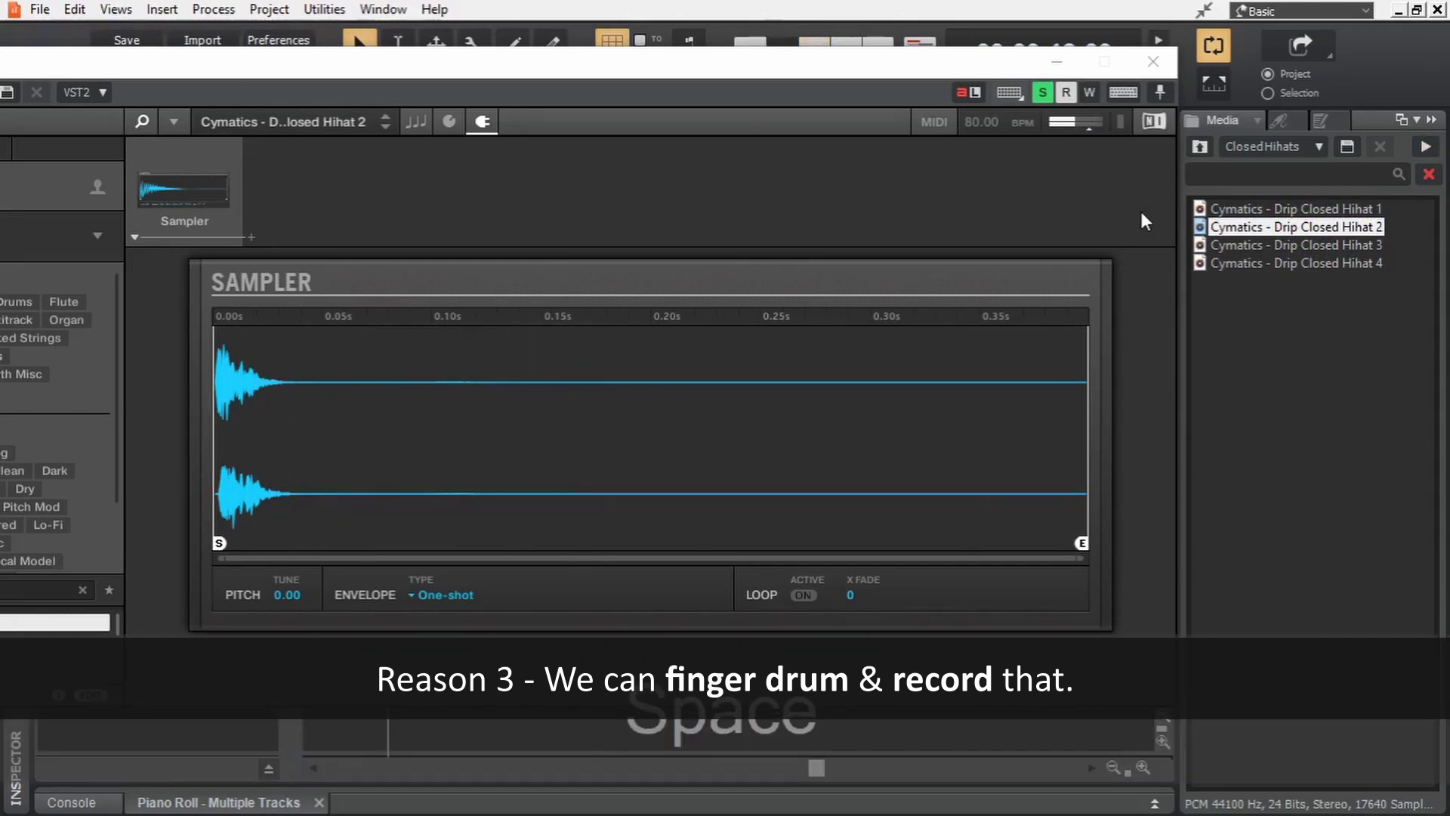
# Step: Close the sampler window and expand the Direct Usage folder to view its audio tracks
pyautogui.click(1153, 61)
pyautogui.scroll(-5, 530, 471)
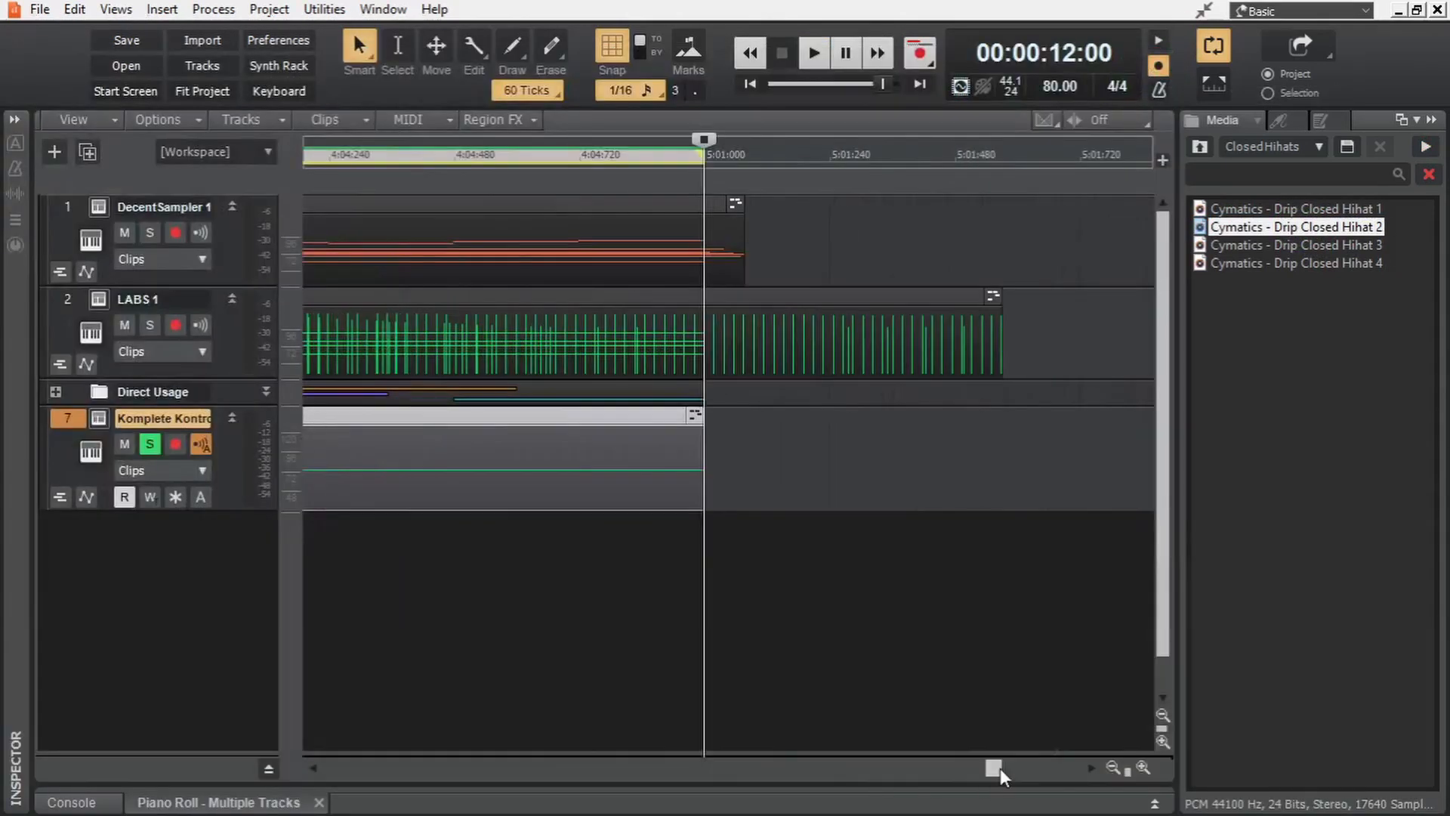
pyautogui.scroll(-3, 530, 471)
pyautogui.click(56, 392)
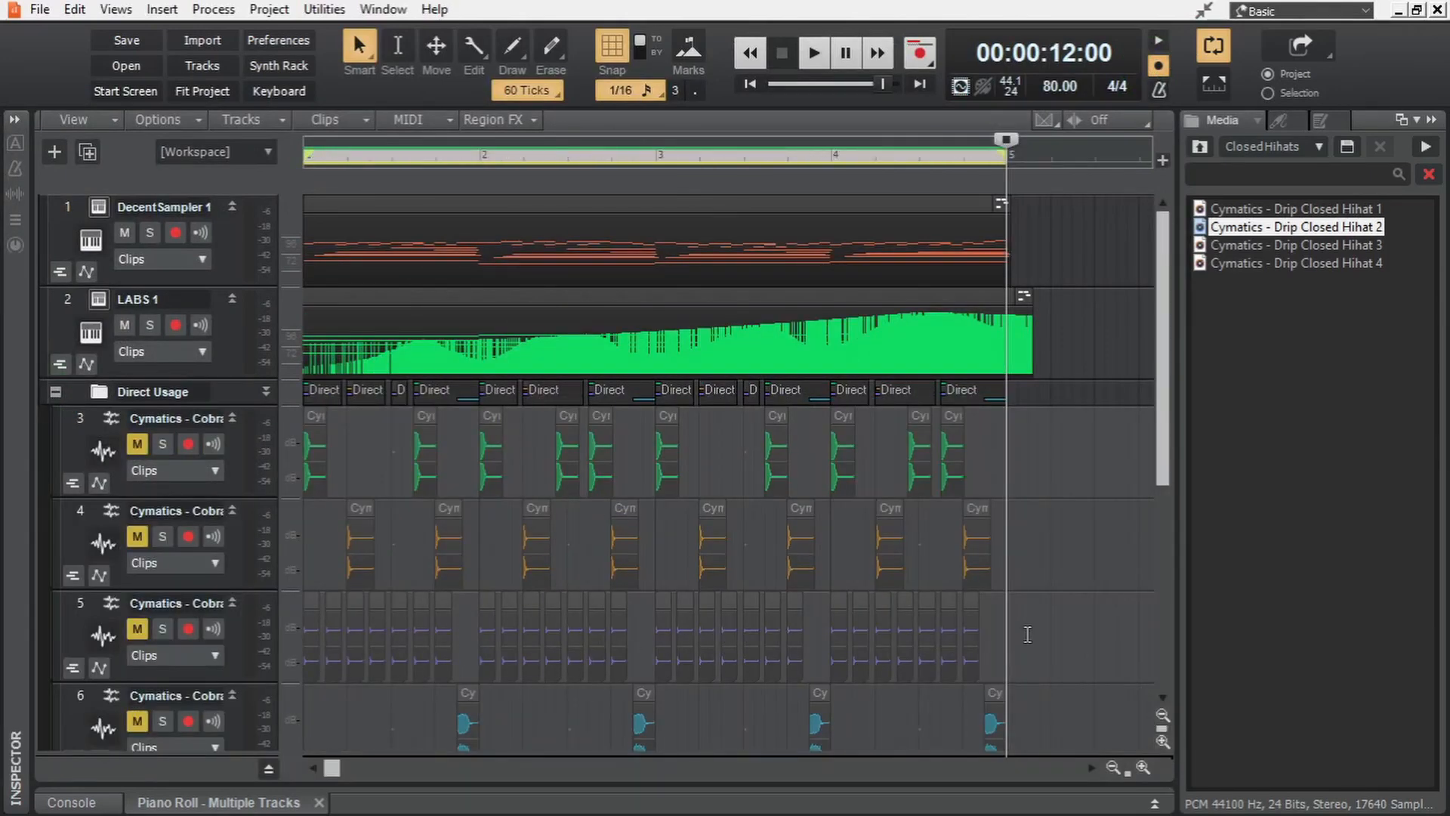
# Step: Play the hi-hat pattern in the piano roll to check its rolls and pitch variations
pyautogui.hotkey('ctrl', 'alt', 'space')
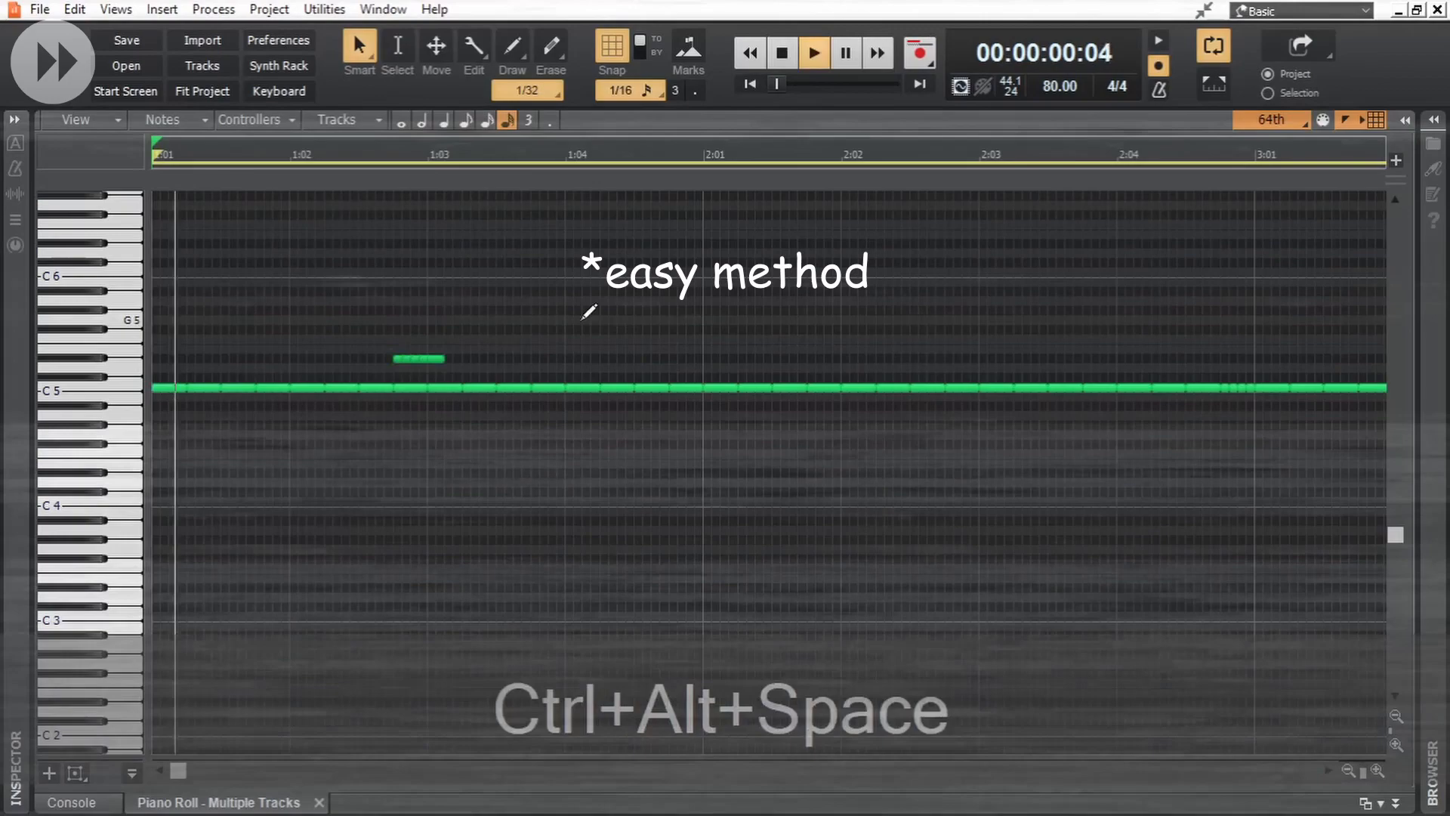
pyautogui.hotkey('ctrl', 'space')
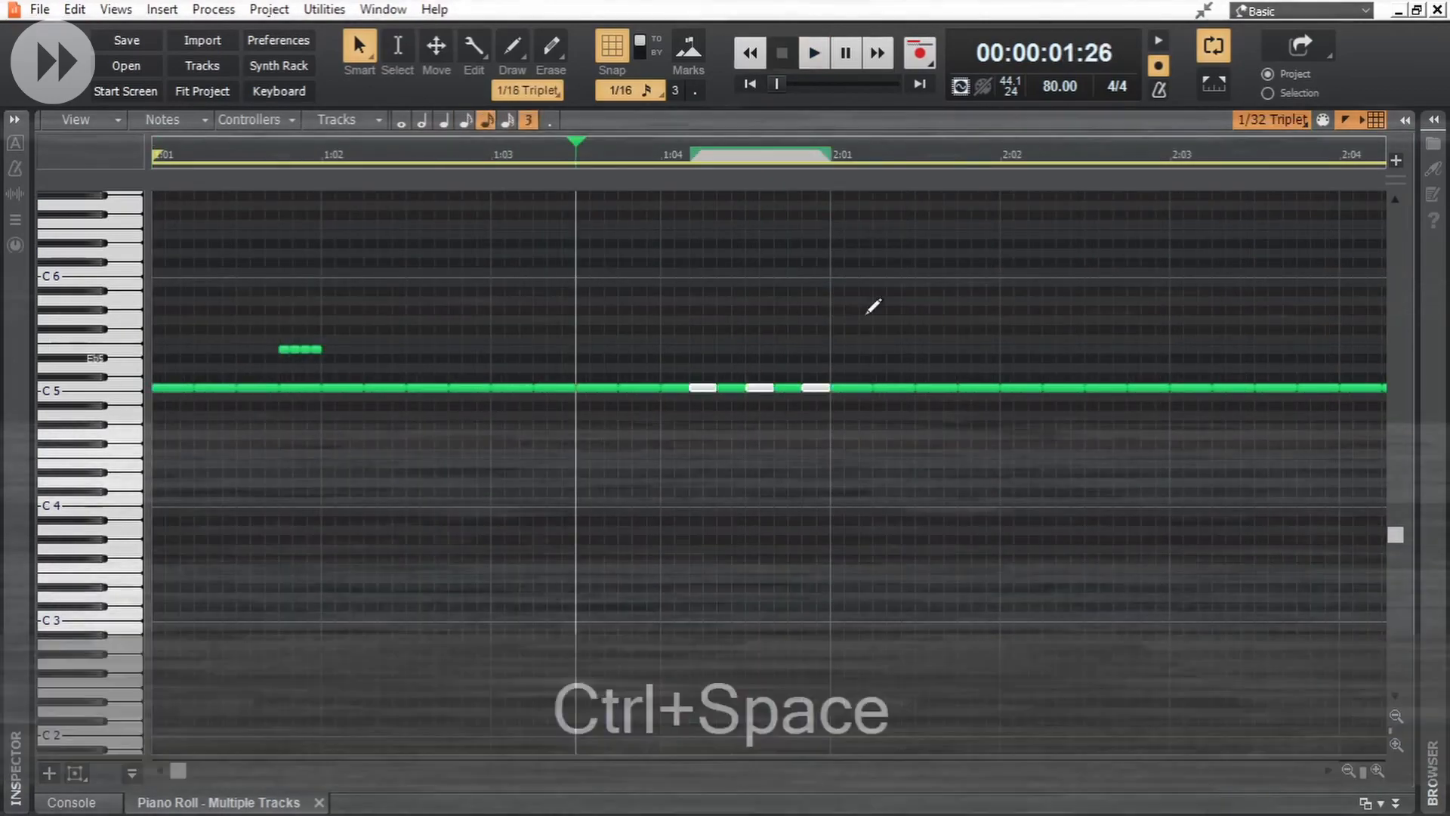
pyautogui.press('space')
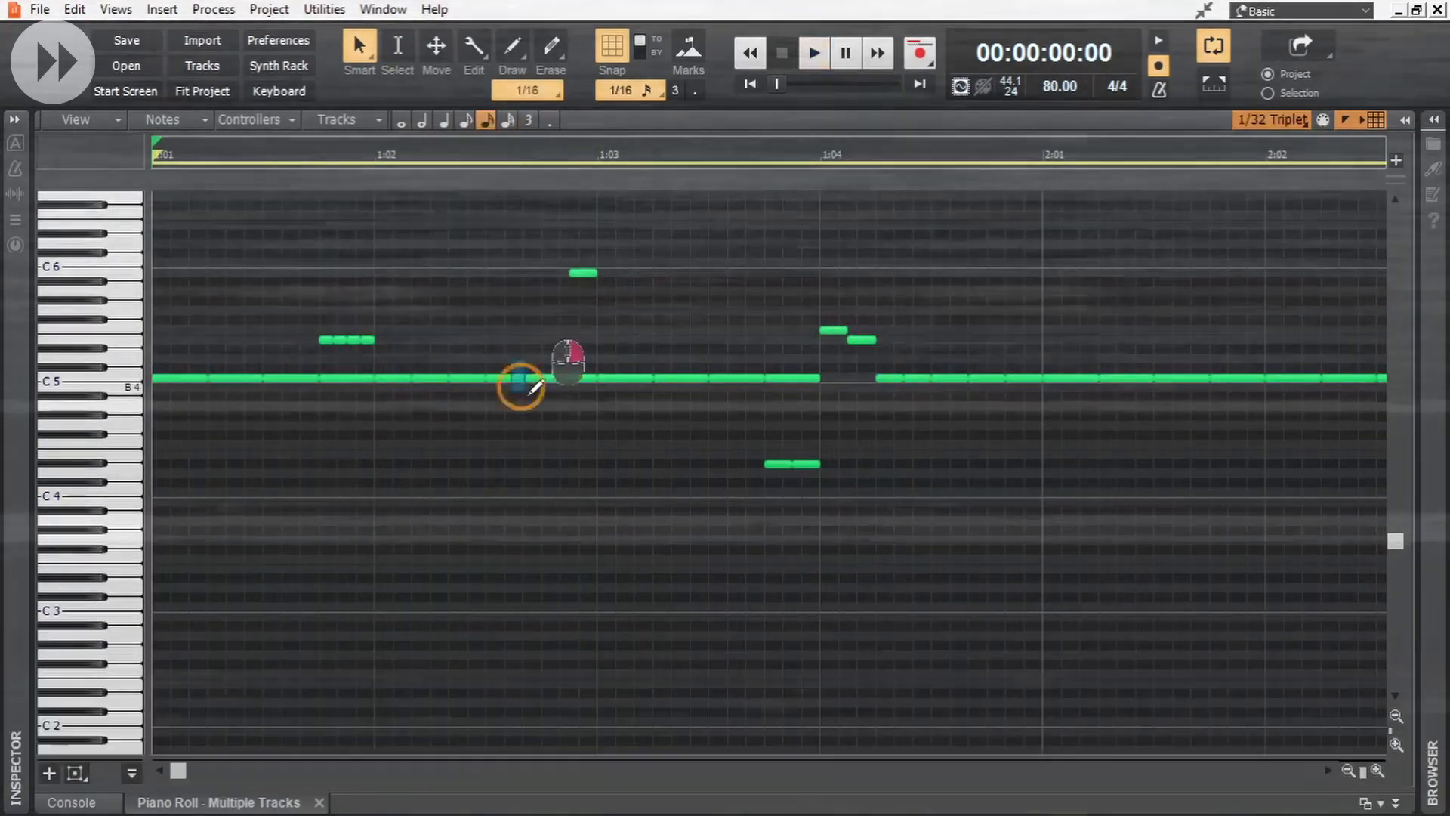
pyautogui.press('space')
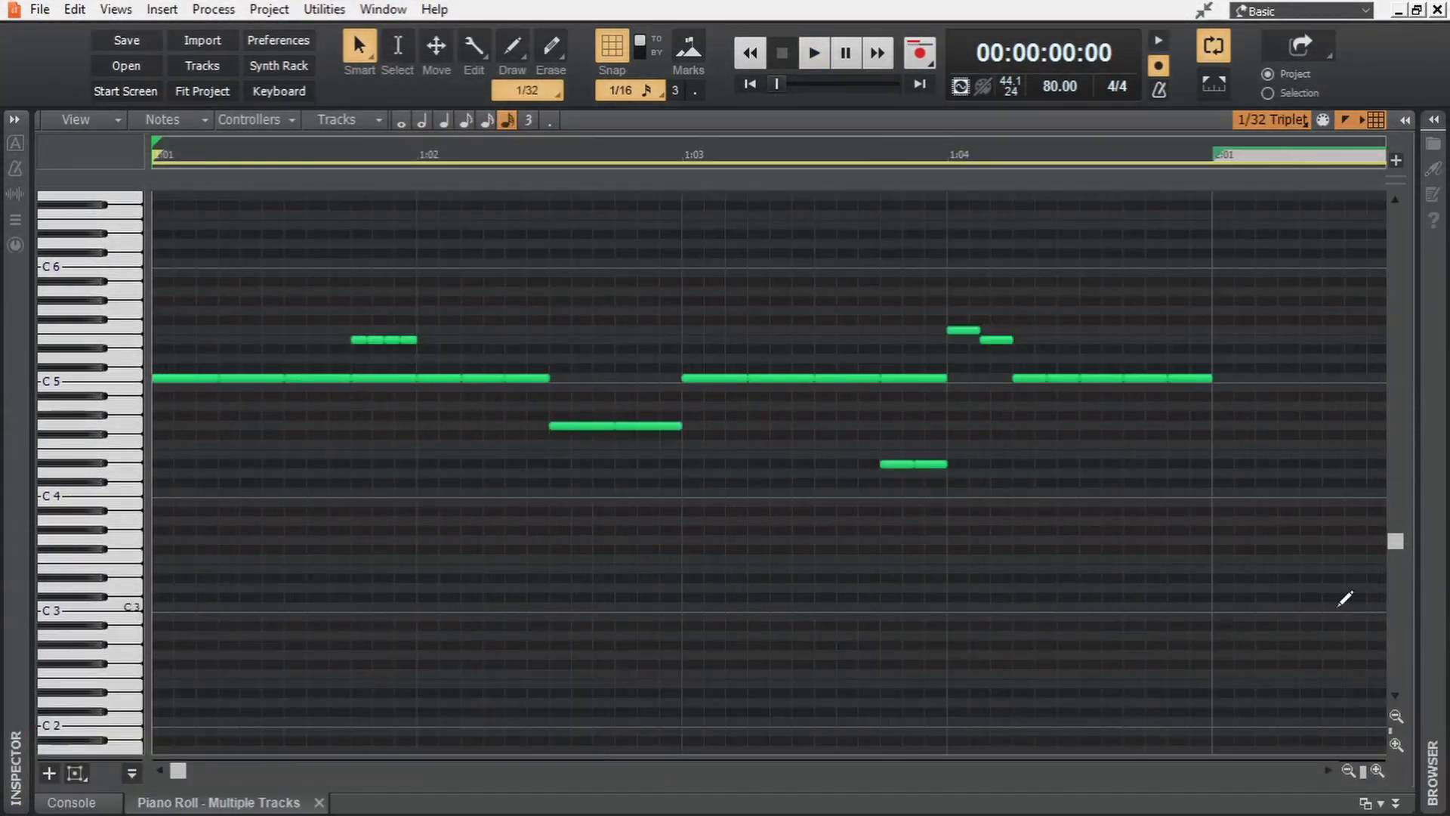
pyautogui.press('space')
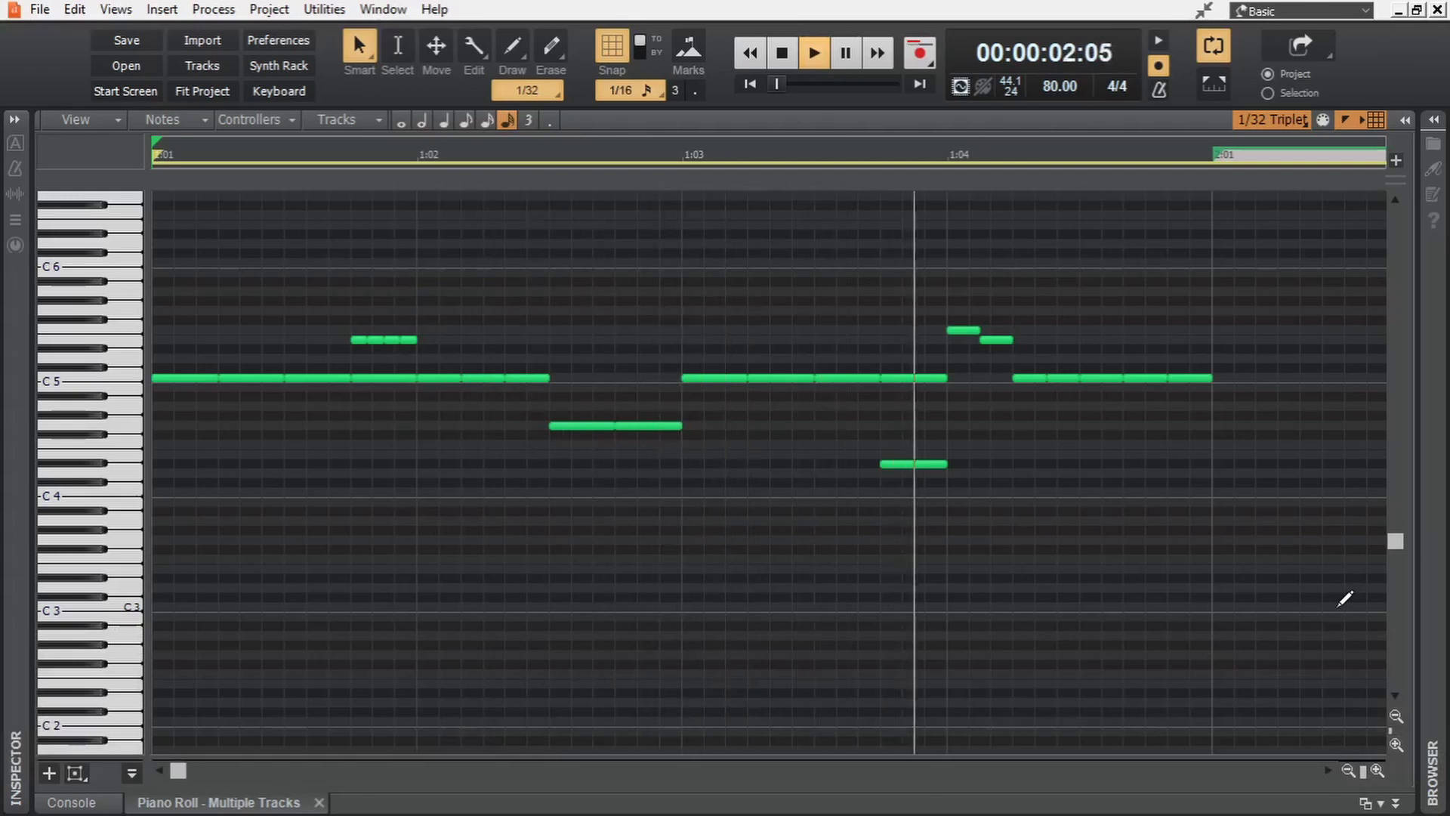
pyautogui.press('space')
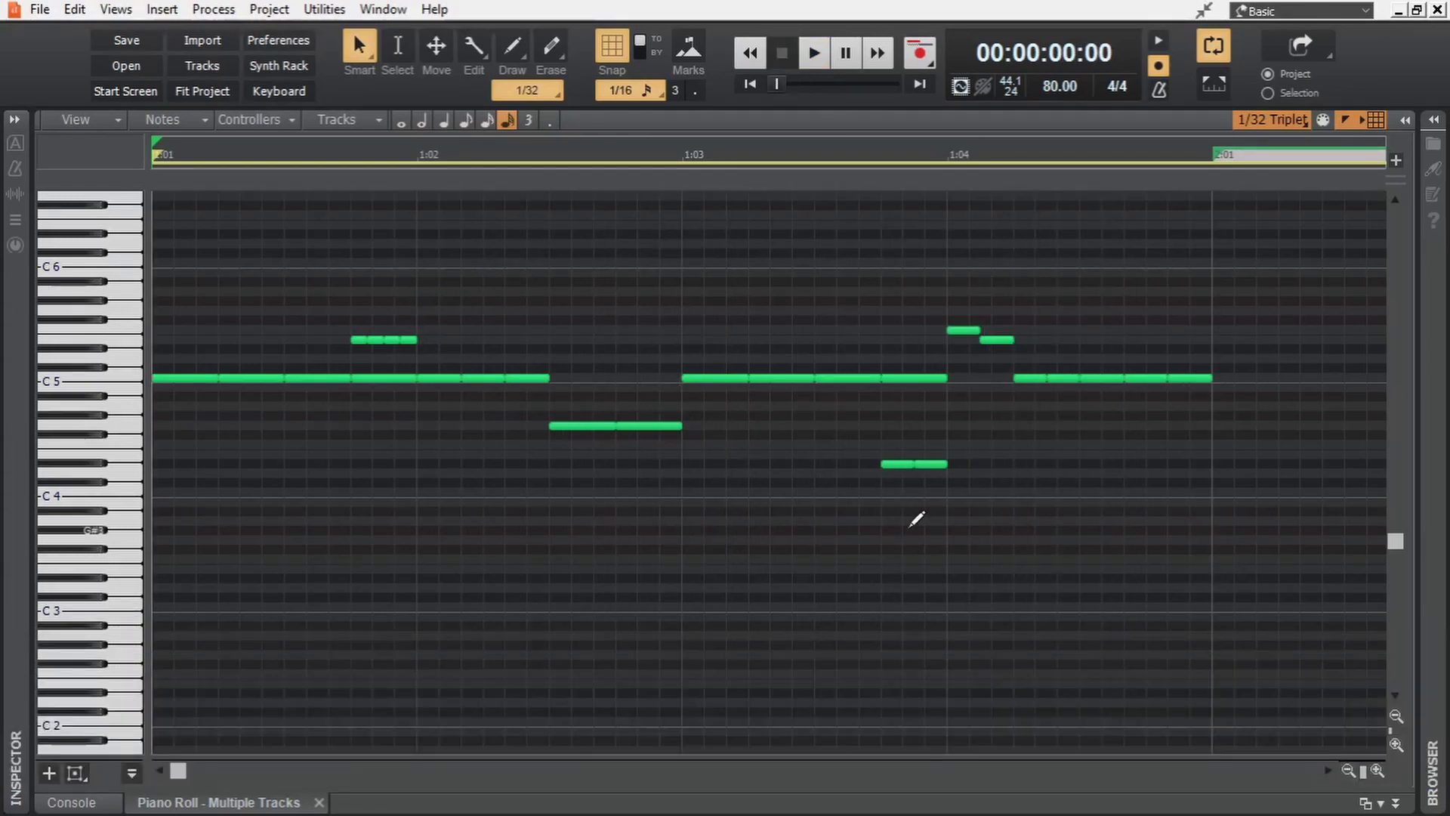
# Step: Open a Step Sequencer for the Komplete Kontrol track at an empty position in bar 2, filling the workspace
pyautogui.press('d')
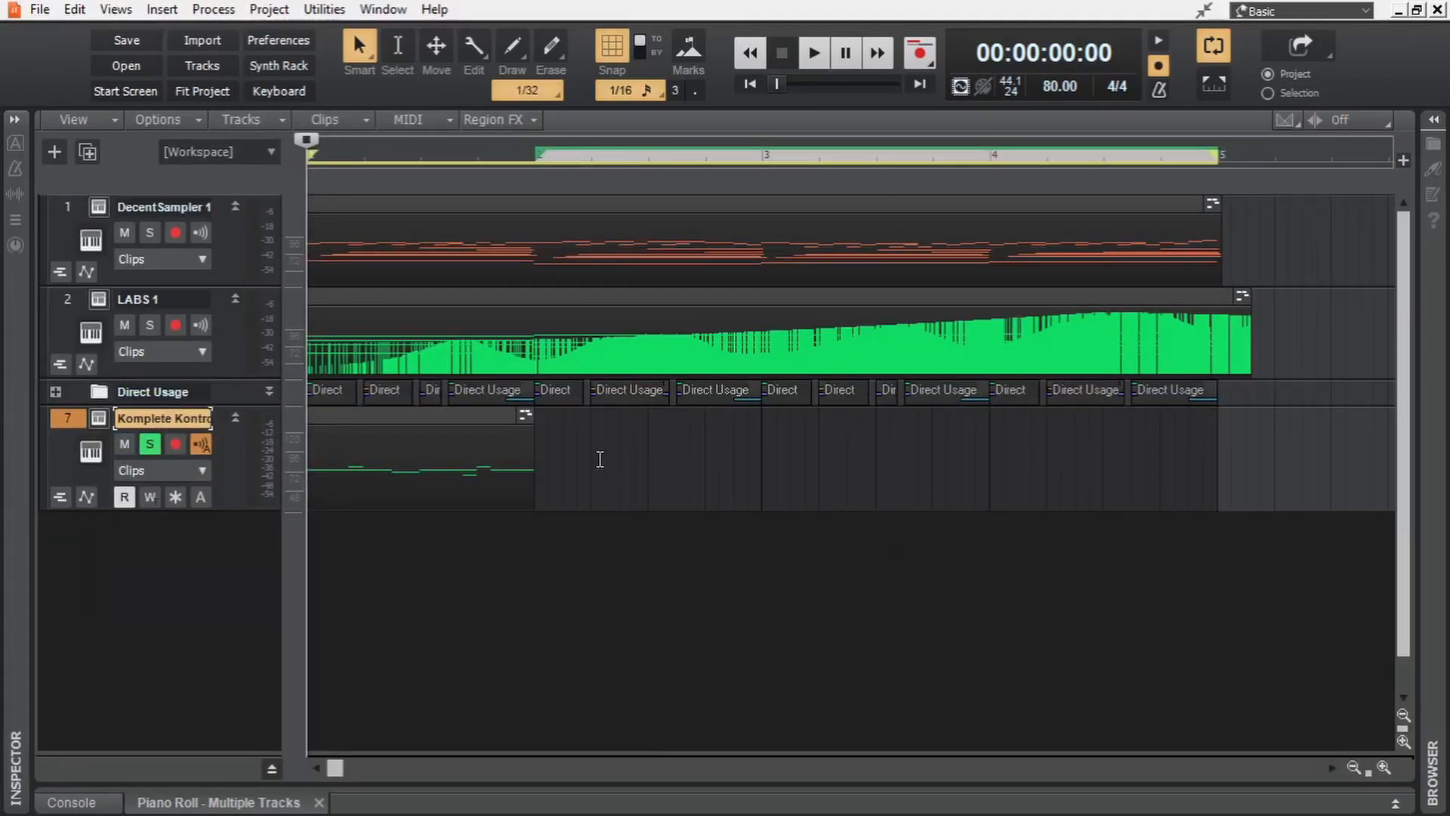
pyautogui.click(589, 457)
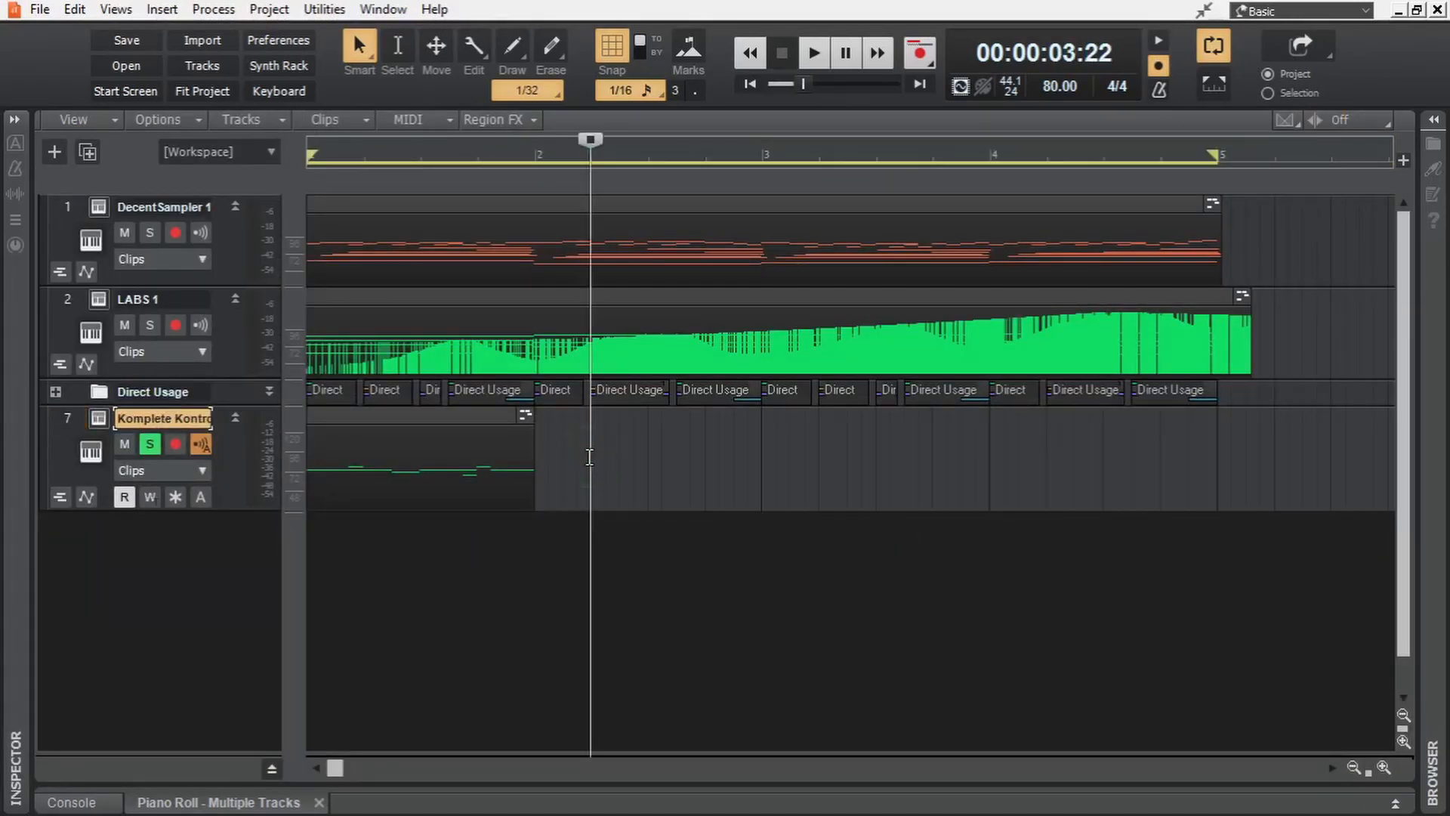
pyautogui.rightClick(590, 461)
pyautogui.moveTo(630, 492)
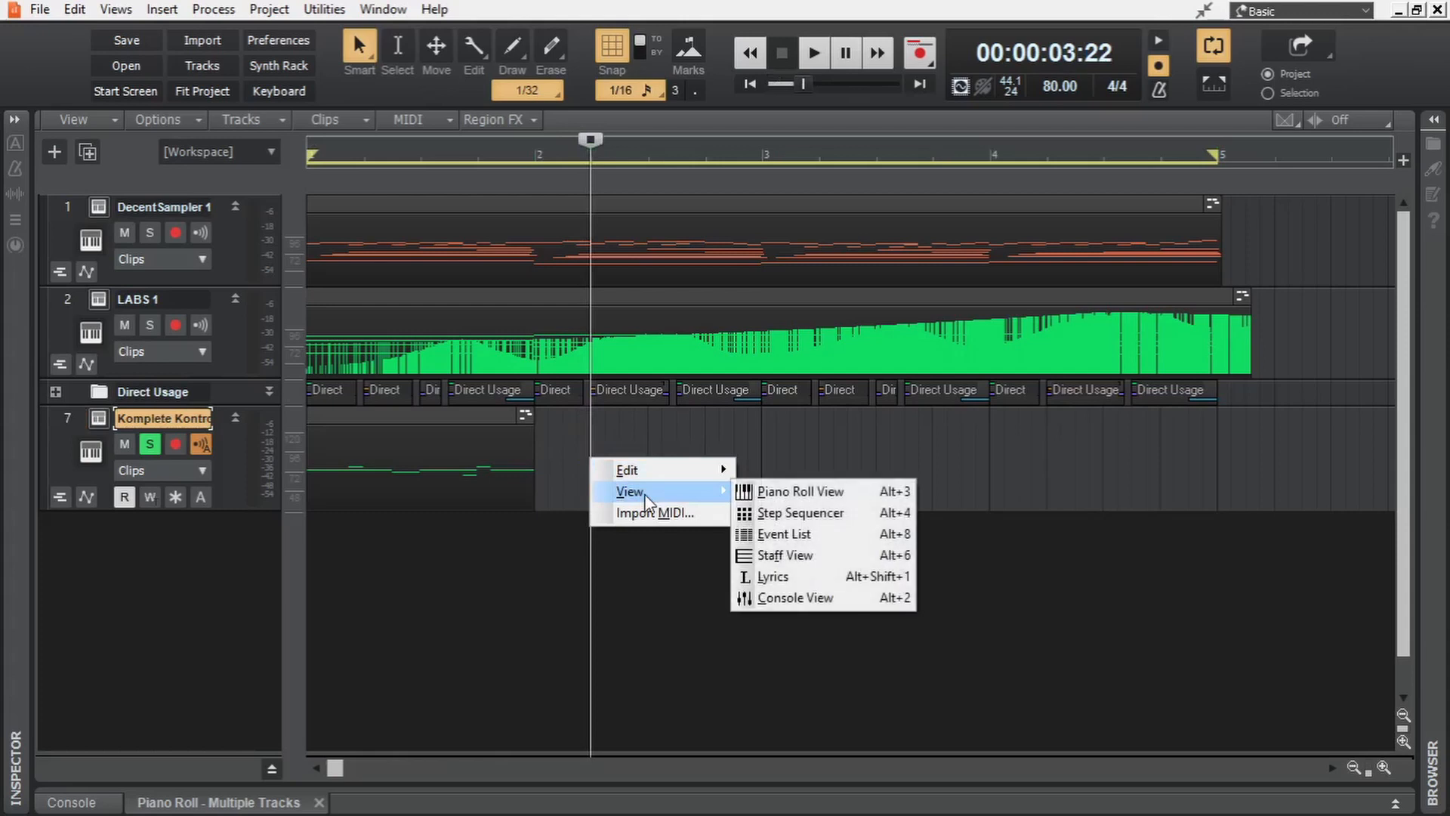
pyautogui.click(803, 511)
pyautogui.hotkey('shift', 'd')
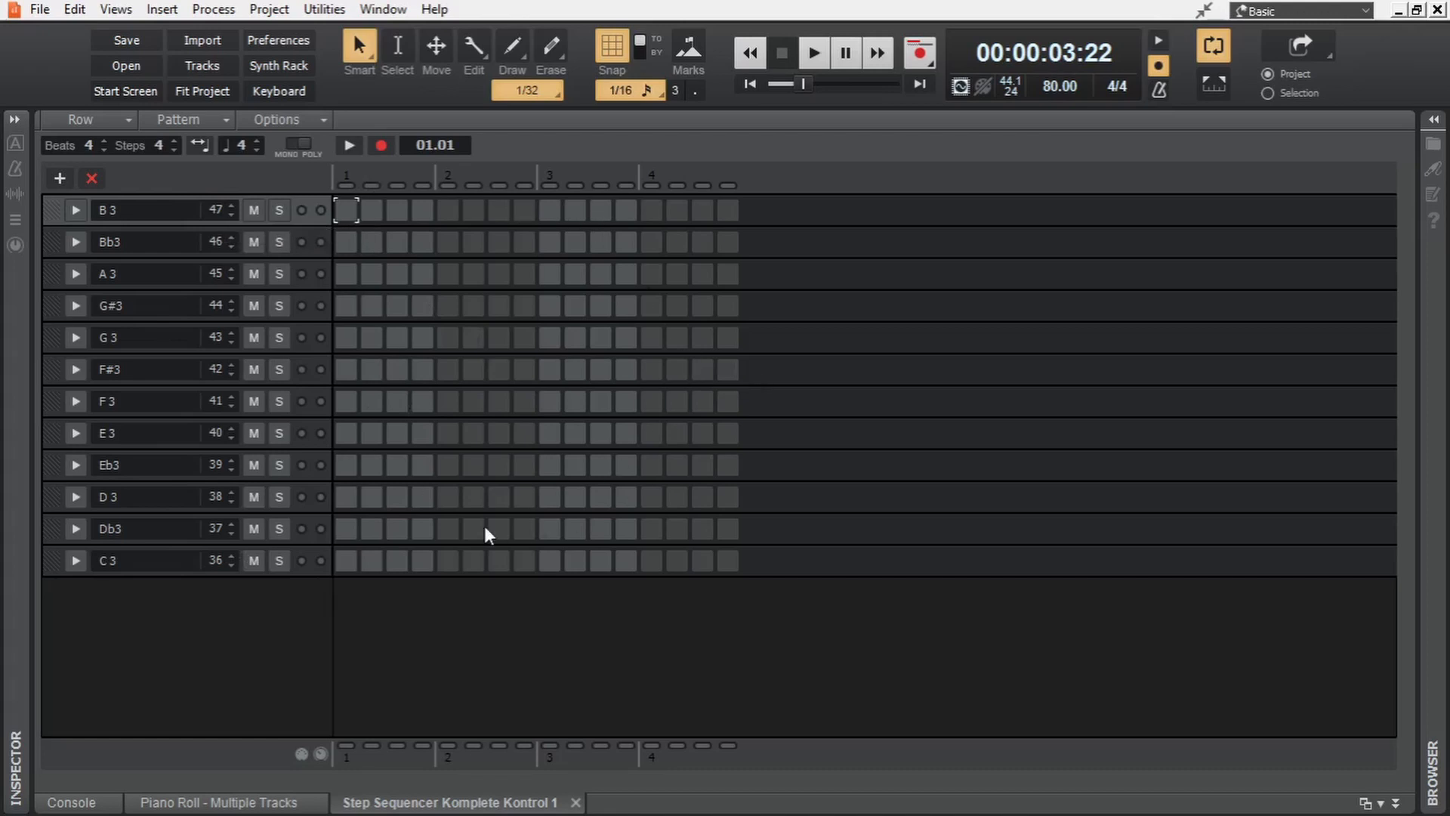
# Step: Delete all the default note rows, from B3 down to C3, in the step sequencer
pyautogui.click(149, 567)
pyautogui.click(156, 532)
pyautogui.click(155, 370)
pyautogui.click(155, 273)
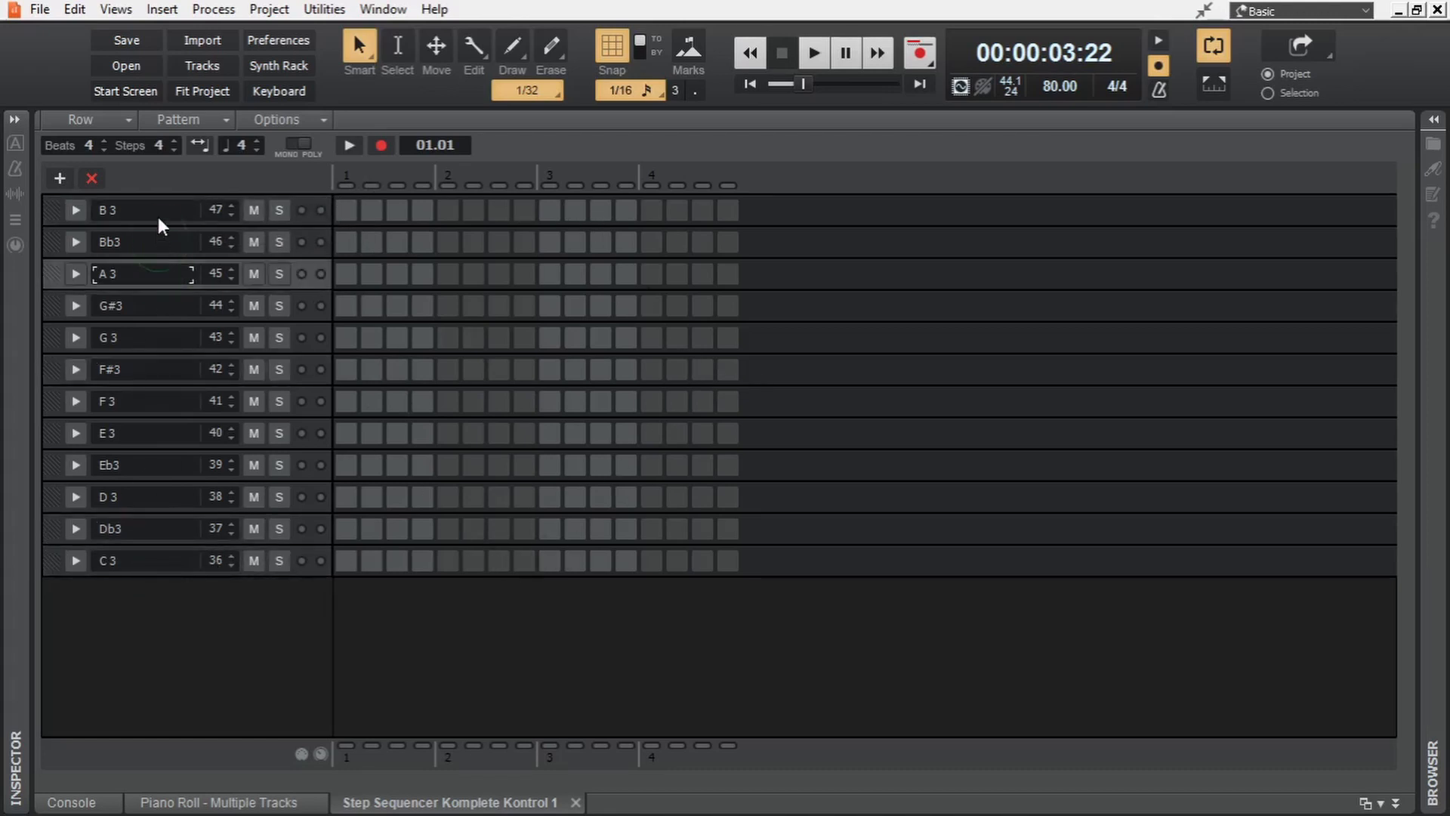
pyautogui.click(157, 220)
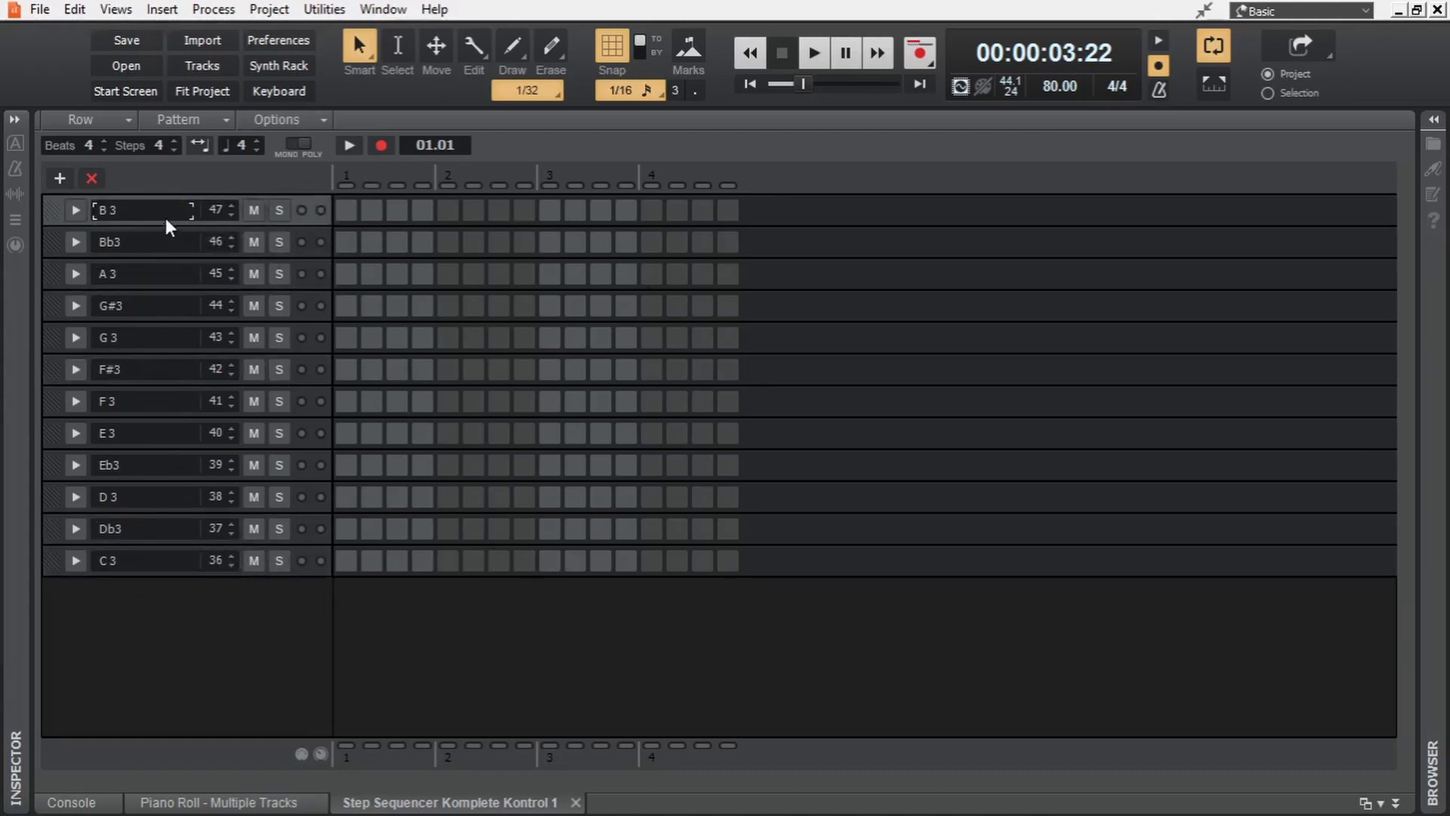
pyautogui.click(93, 179)
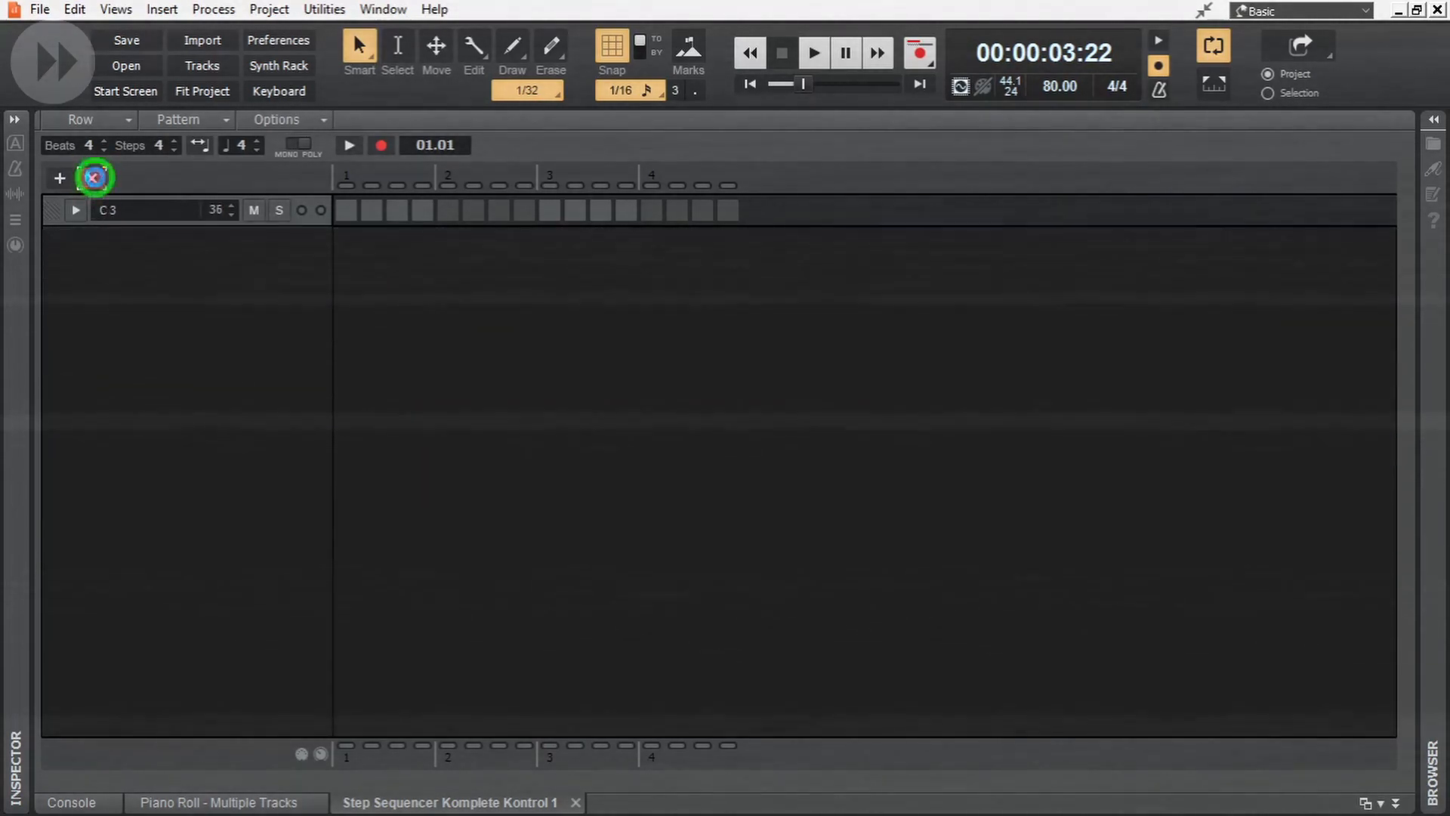
# Step: Add a new row to the step sequencer and set its note number to 60
pyautogui.click(59, 178)
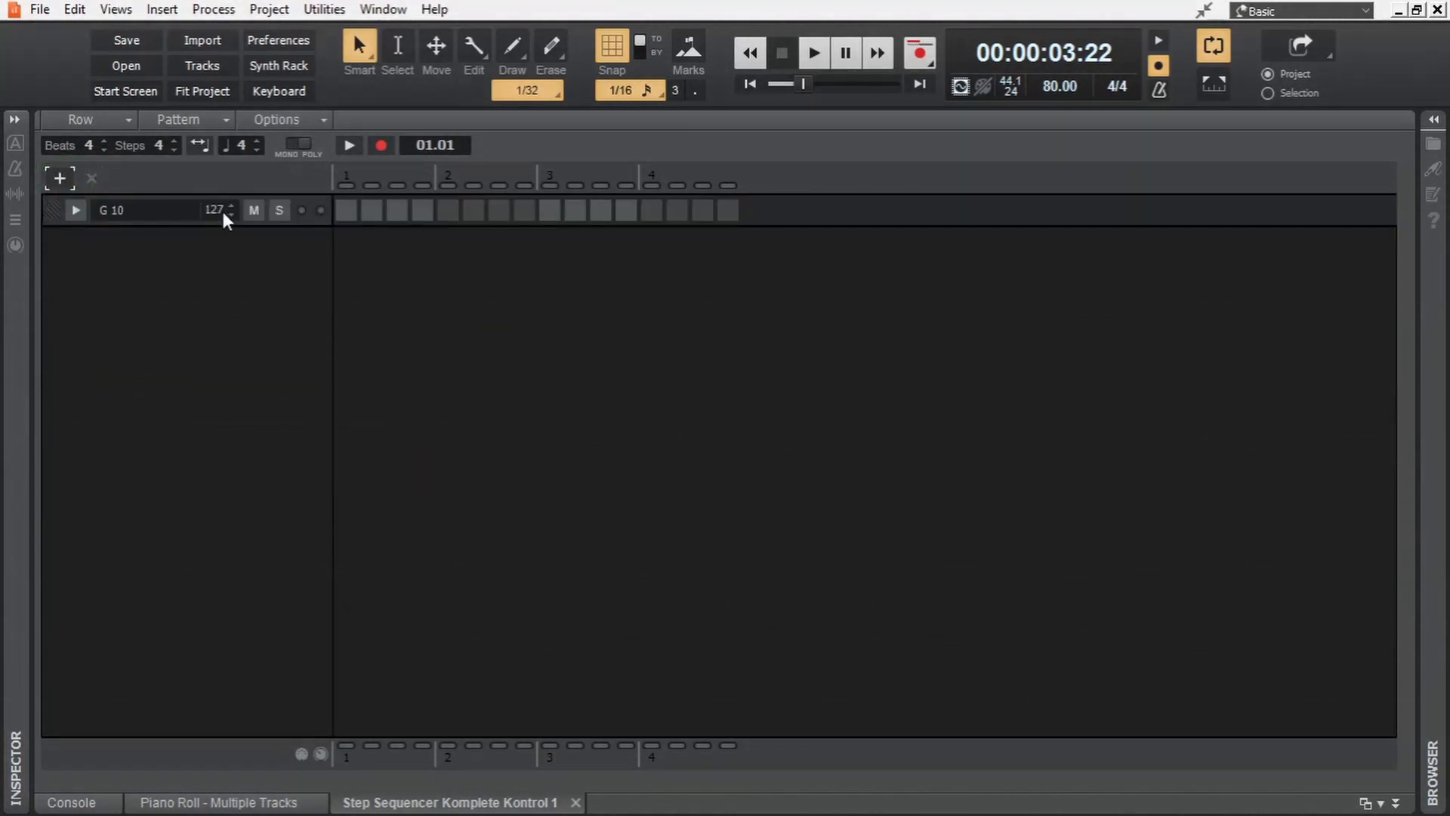
pyautogui.doubleClick(214, 210)
pyautogui.write('0')
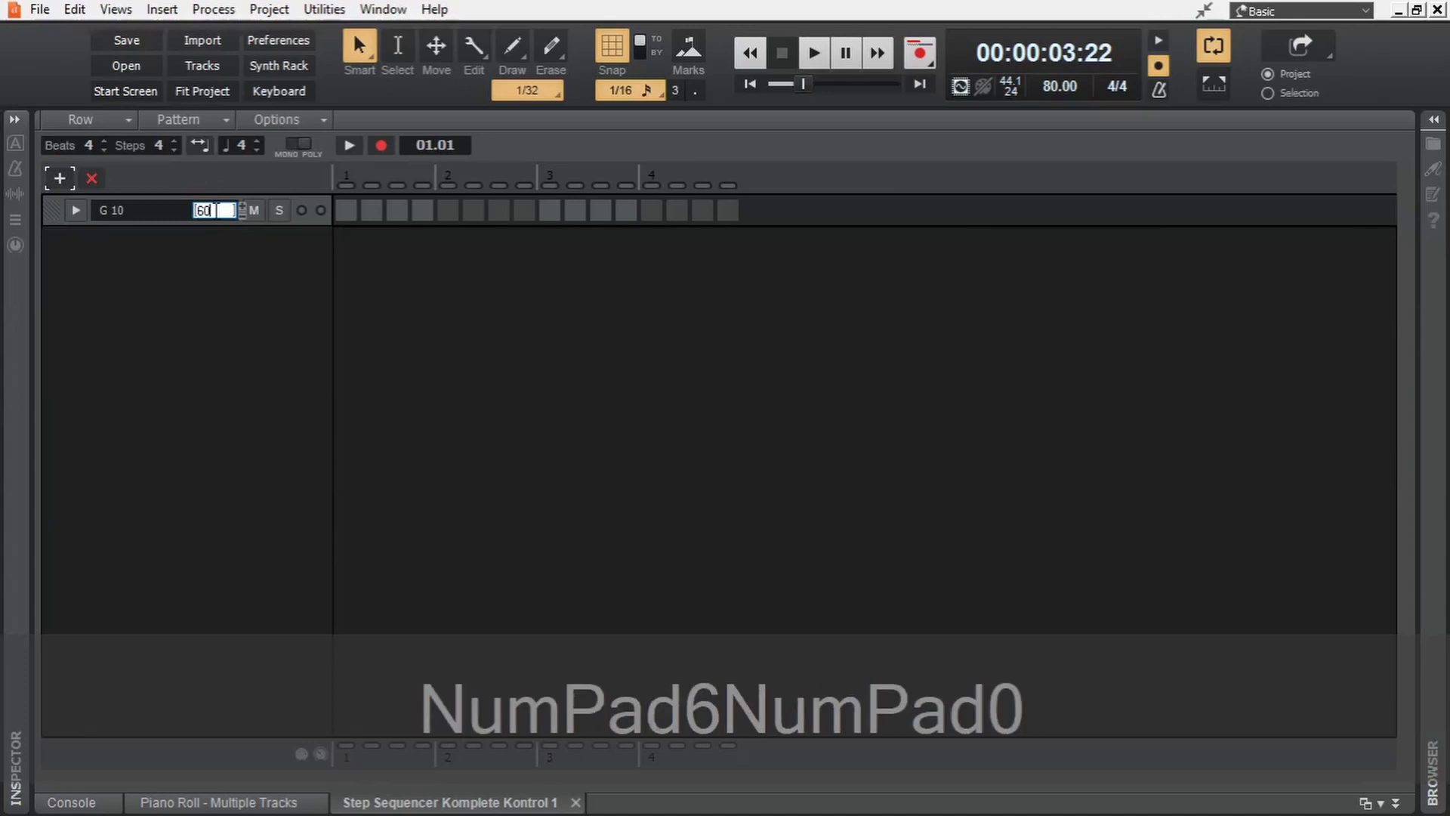
pyautogui.press('Return')
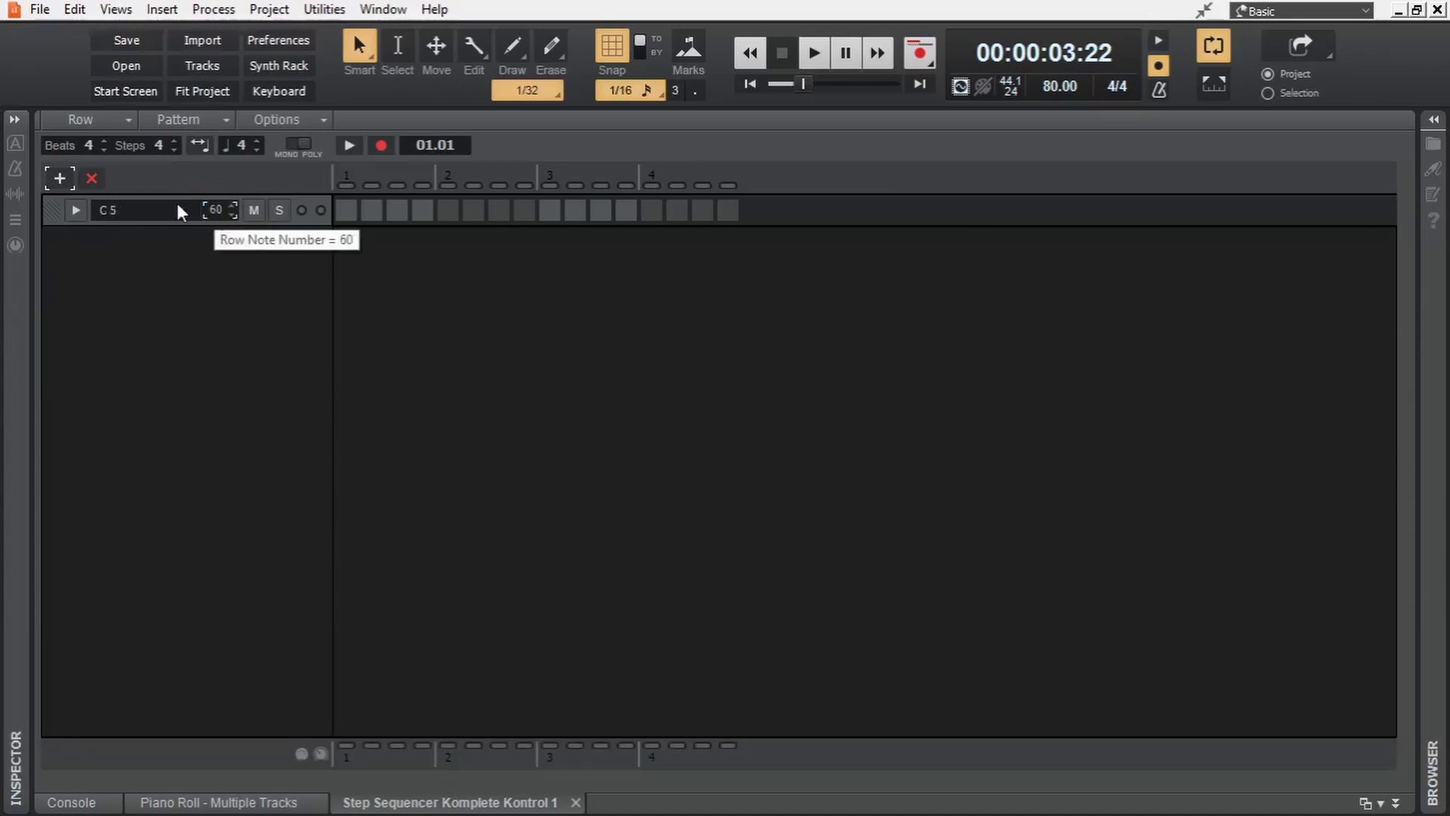
# Step: Add four rows above the C5 row, covering Db5 up to E5
pyautogui.click(60, 181)
pyautogui.click(61, 181)
pyautogui.click(61, 182)
pyautogui.click(60, 181)
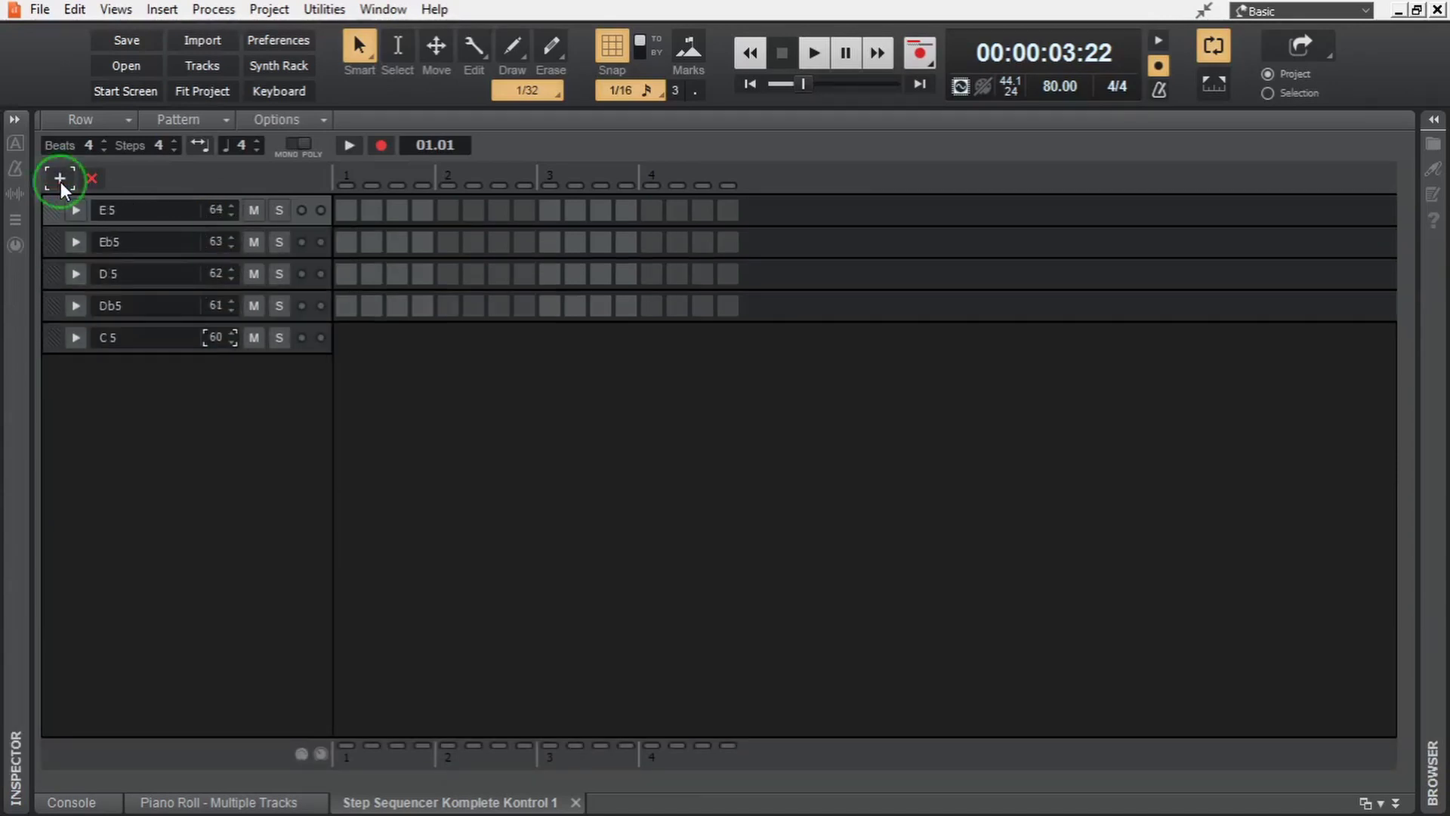
# Step: Add another row beneath the C5 row and set its note number to 59
pyautogui.click(56, 341)
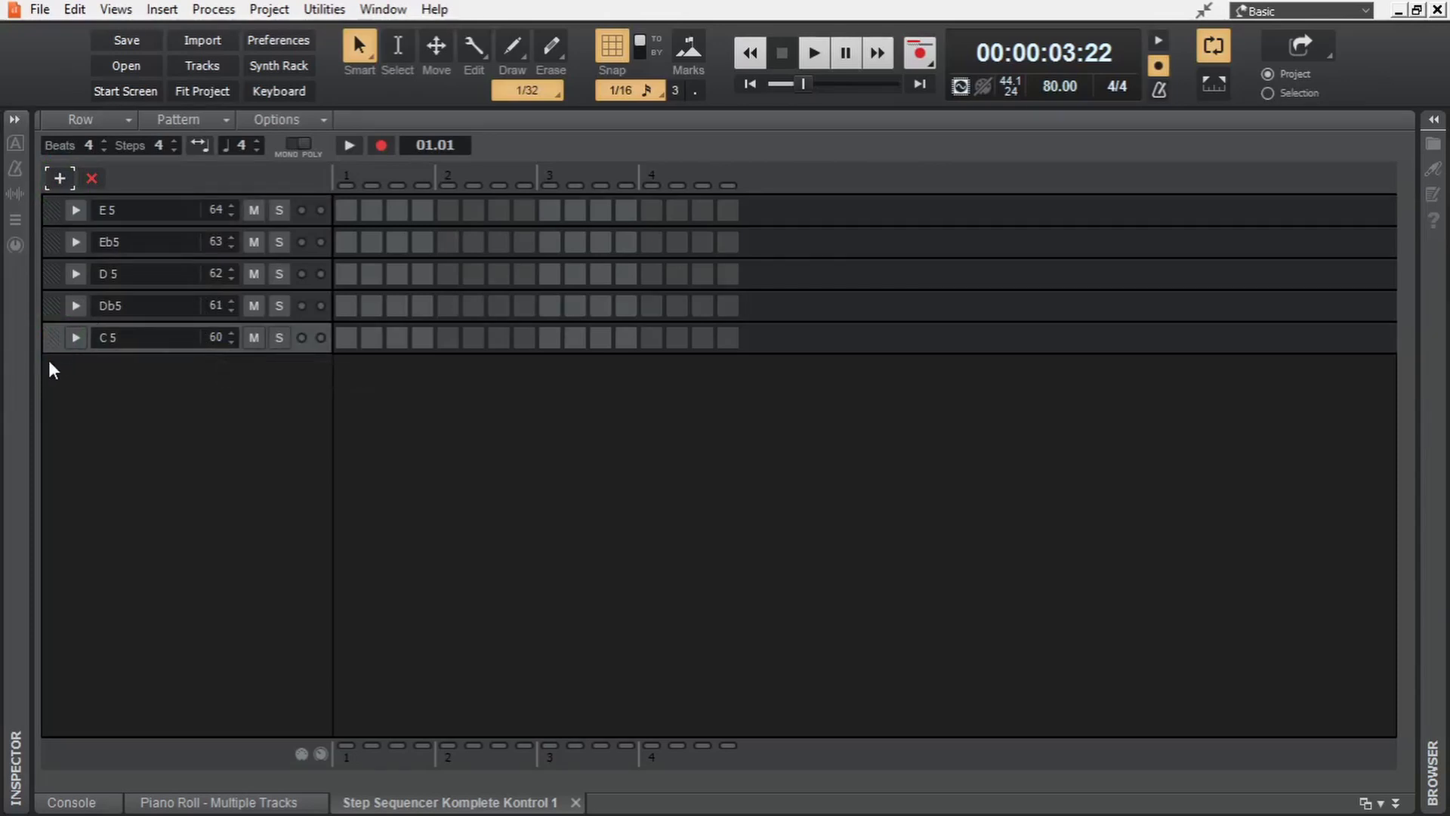
pyautogui.click(58, 179)
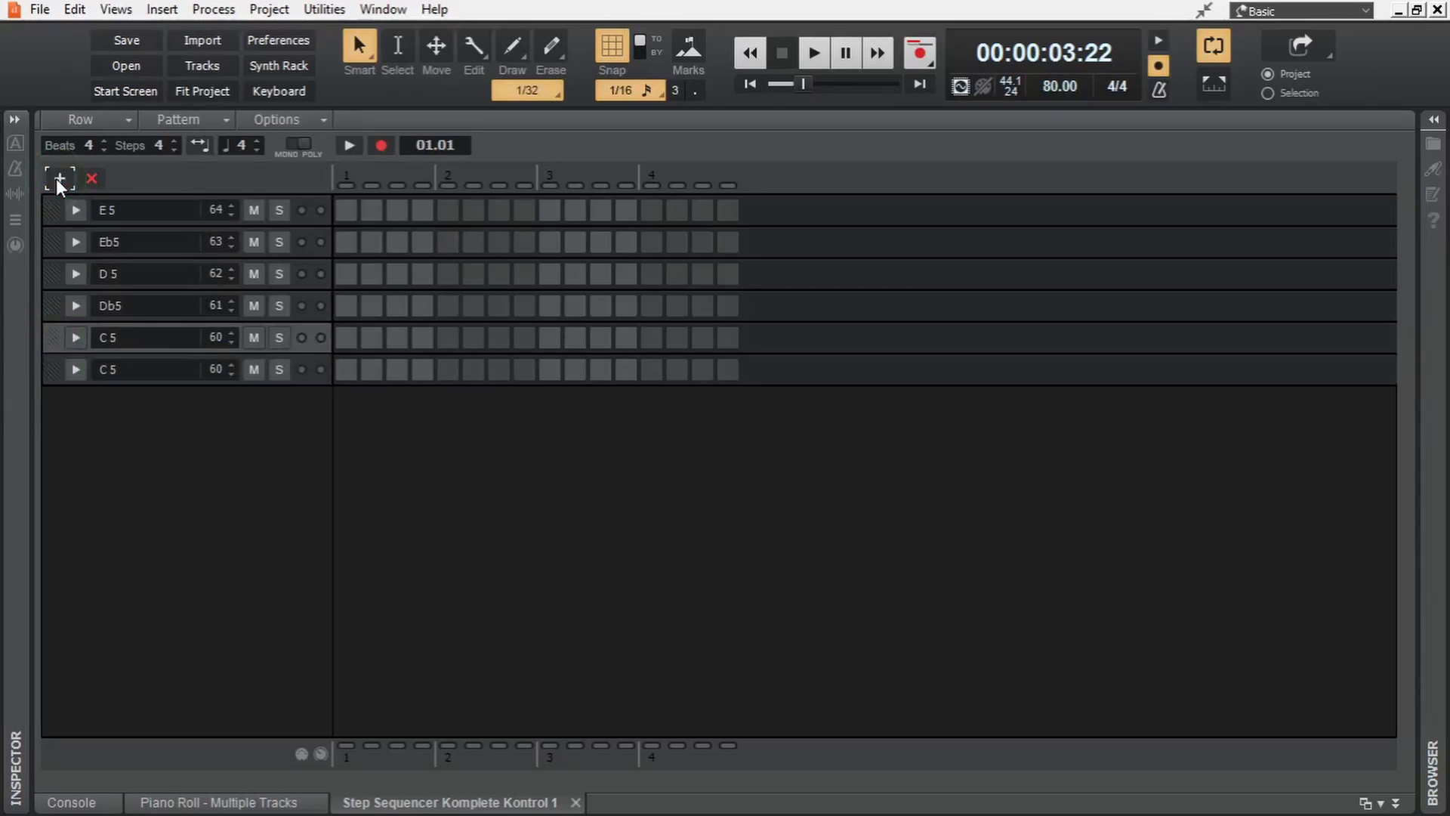
pyautogui.doubleClick(211, 368)
pyautogui.write('59')
pyautogui.press('Return')
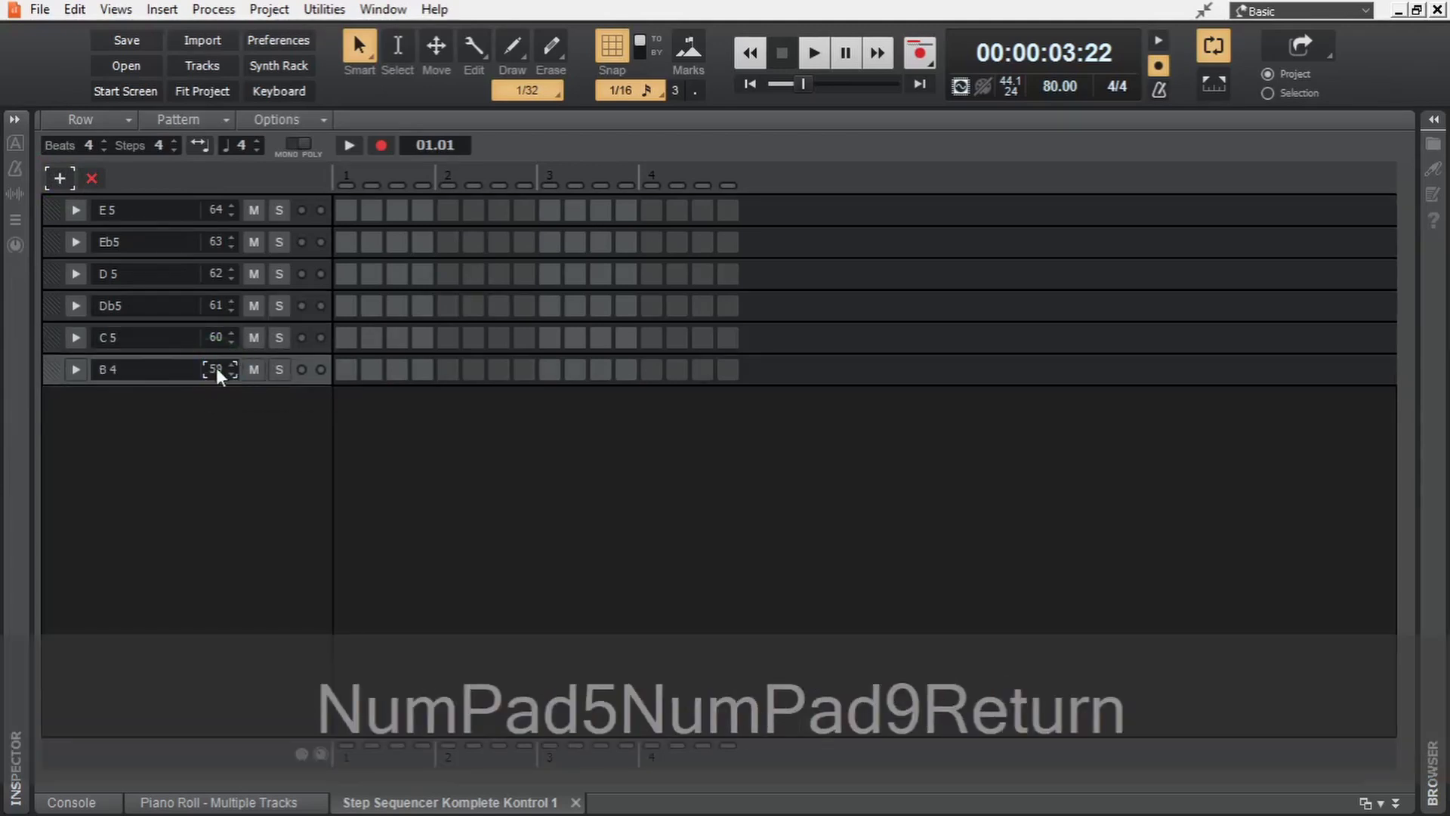
# Step: Set the lowest row's note number to 55
pyautogui.doubleClick(214, 373)
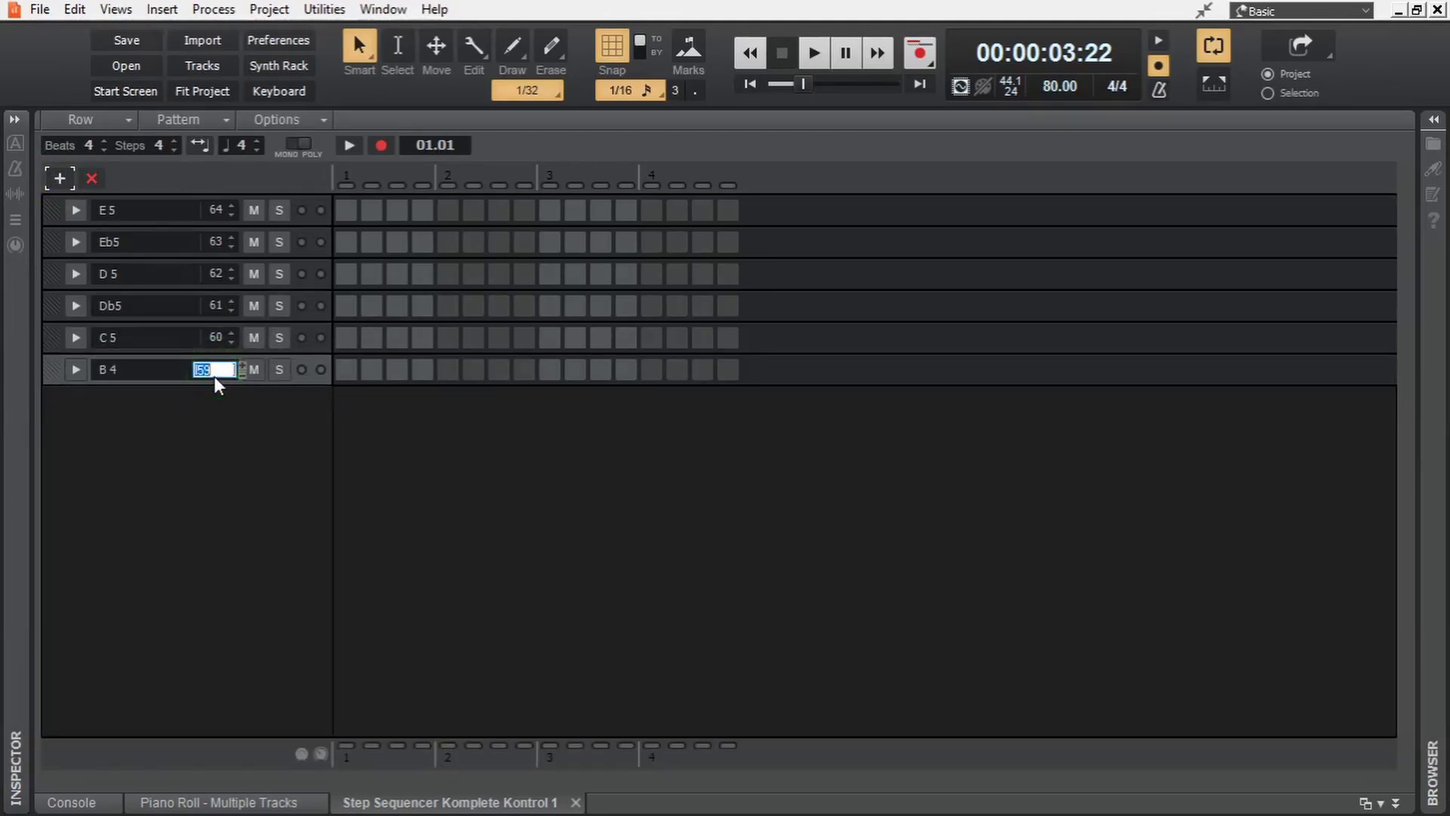
pyautogui.write('55')
pyautogui.press('Return')
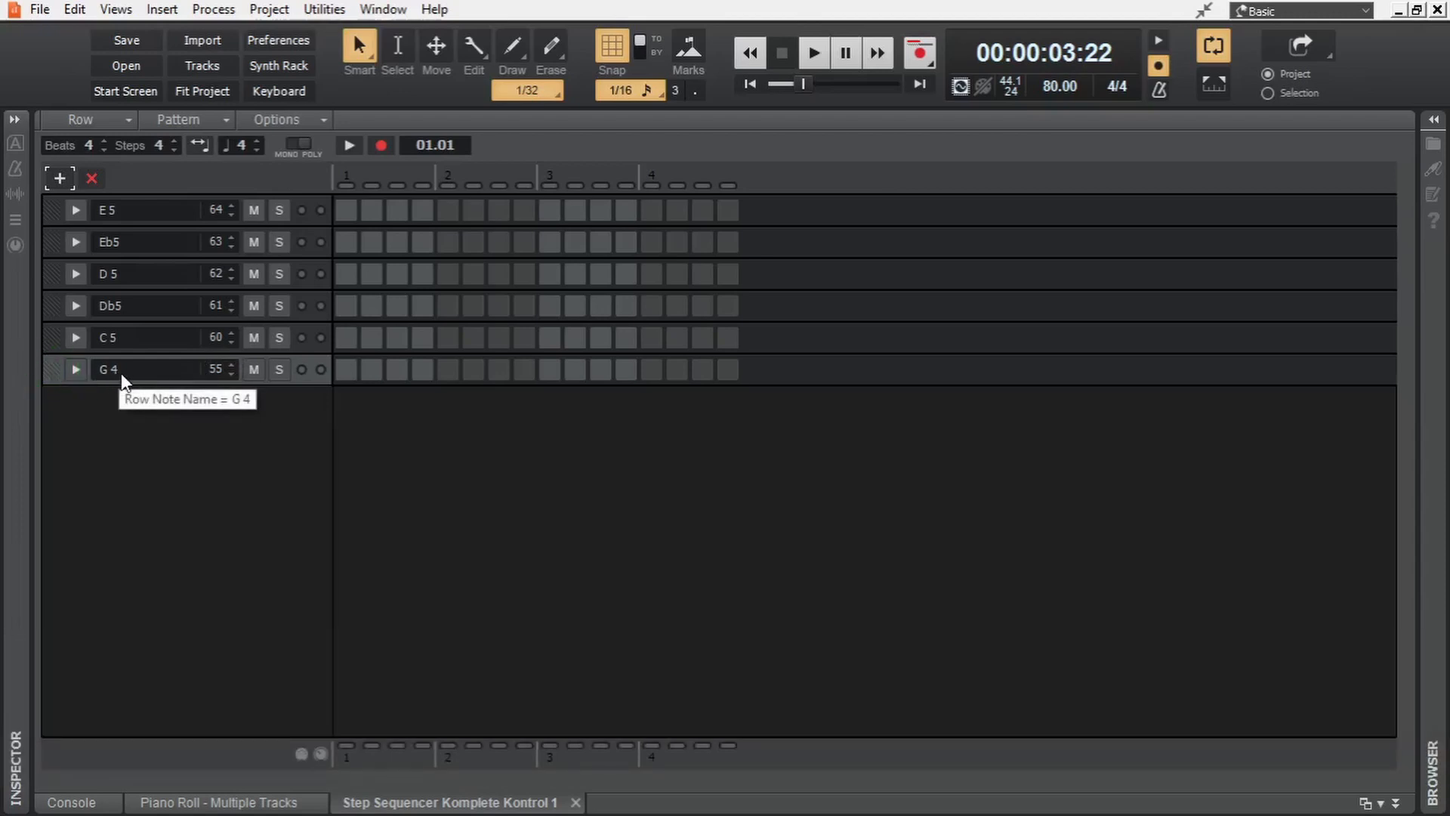
# Step: Add four rows above the G4 row, filling in G#4 up to B4
pyautogui.click(61, 180)
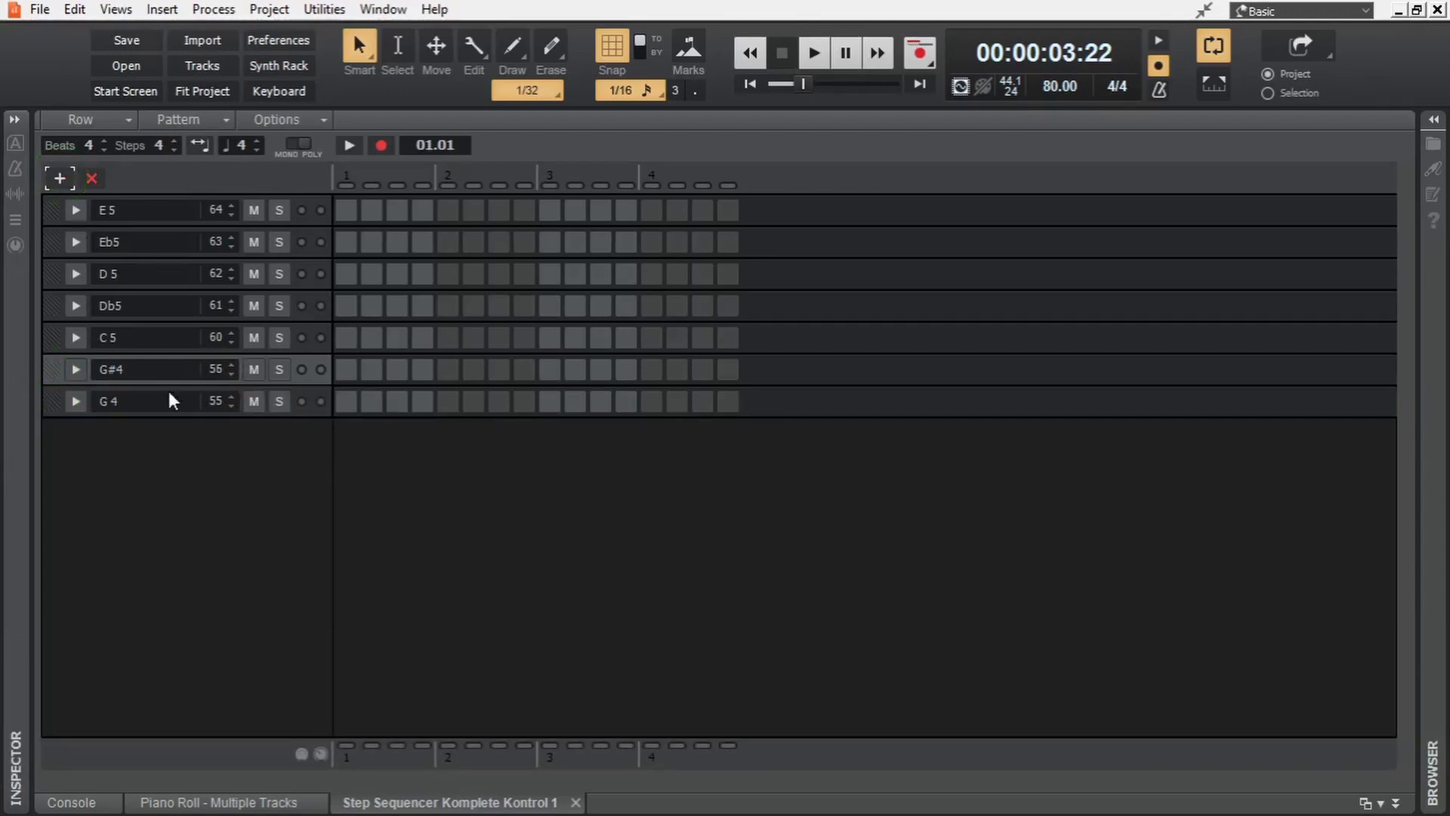
pyautogui.click(59, 180)
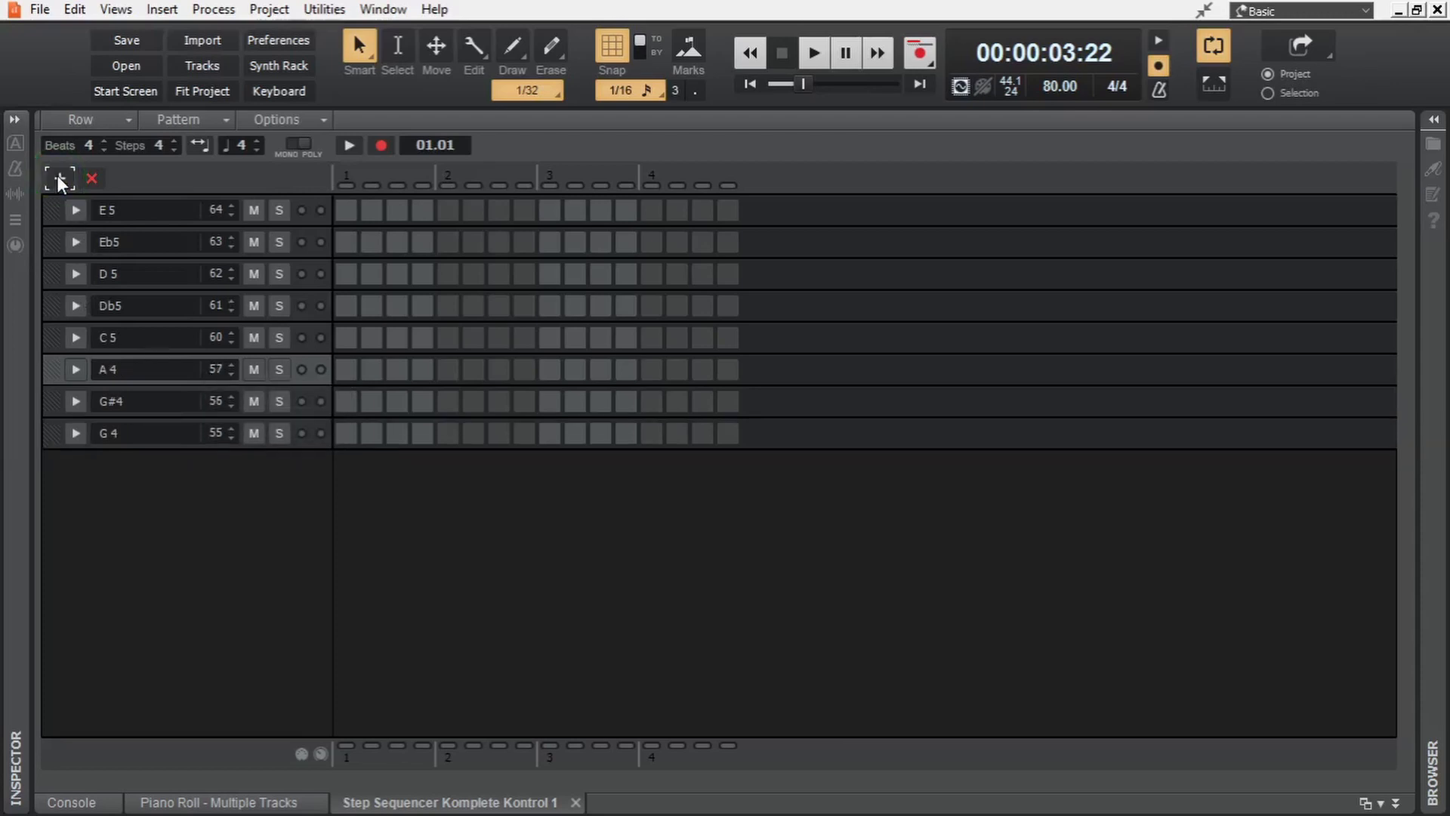
pyautogui.click(59, 179)
pyautogui.click(58, 178)
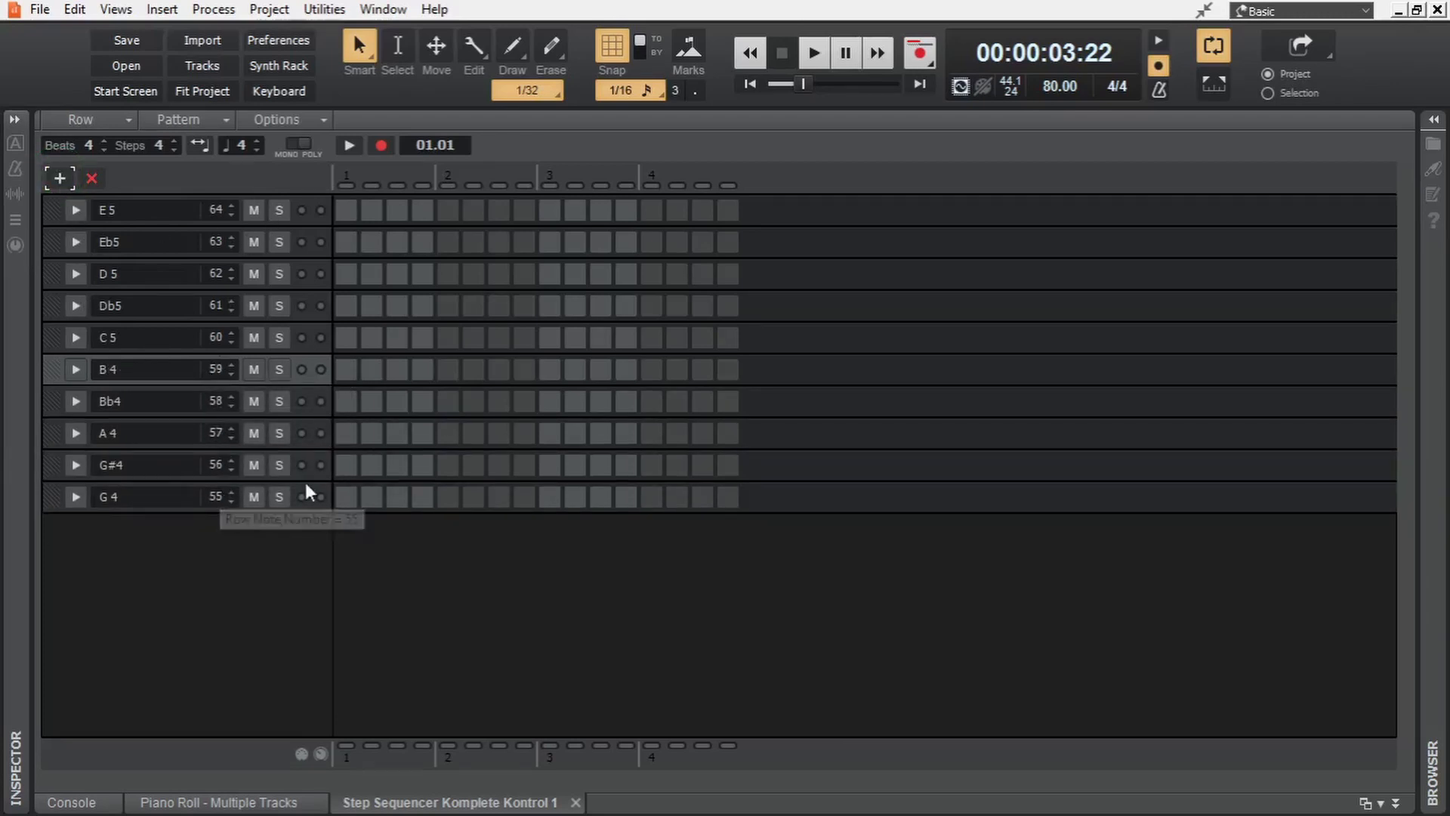
# Step: Program a step pattern with C5 on steps 1, 3 and 9, D5 on 5 and 6, A4 on 11 and 13, and play it
pyautogui.click(345, 337)
pyautogui.click(398, 339)
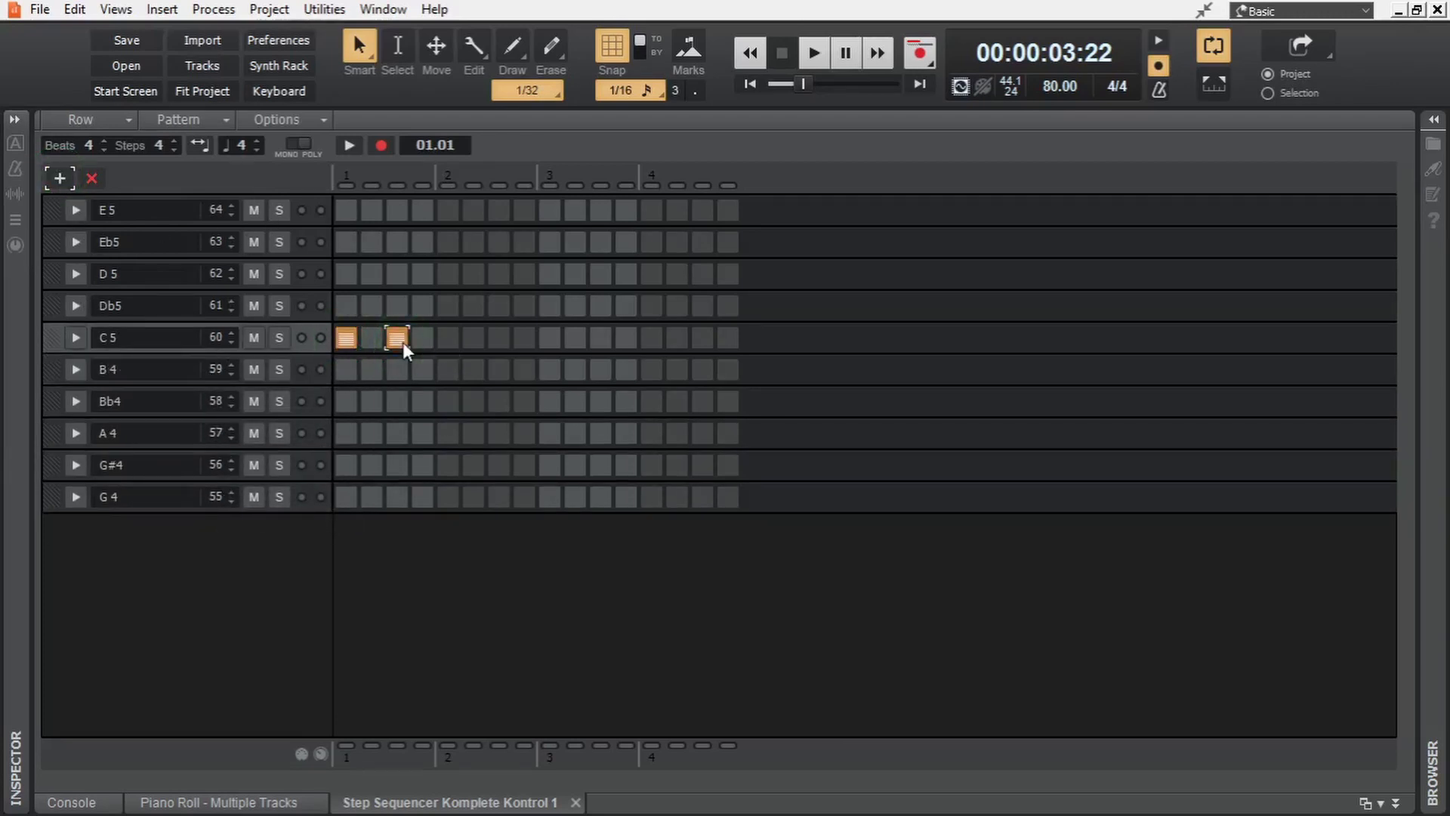
pyautogui.click(448, 274)
pyautogui.click(474, 274)
pyautogui.click(550, 337)
pyautogui.click(600, 433)
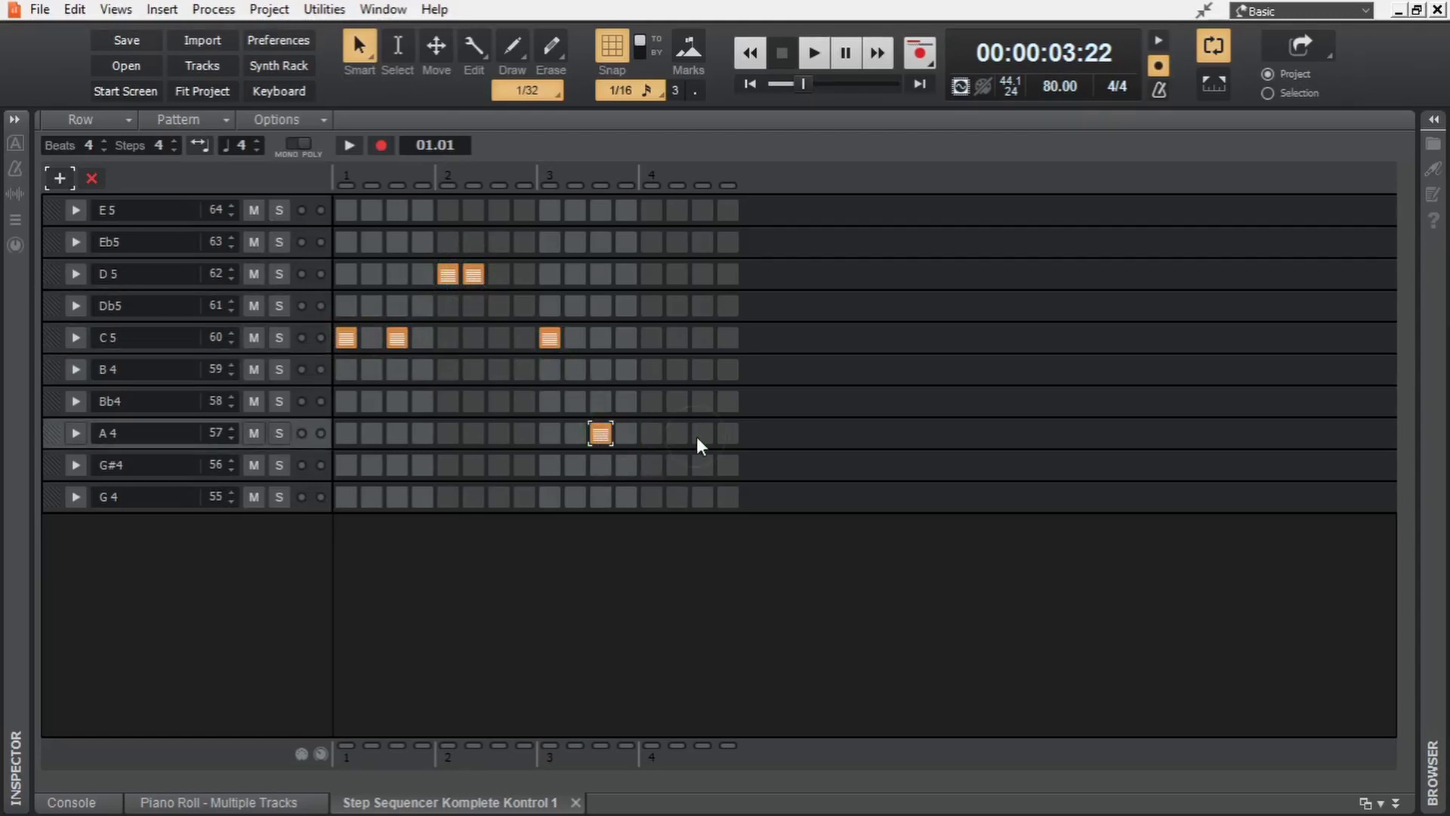
pyautogui.click(651, 433)
pyautogui.press('space')
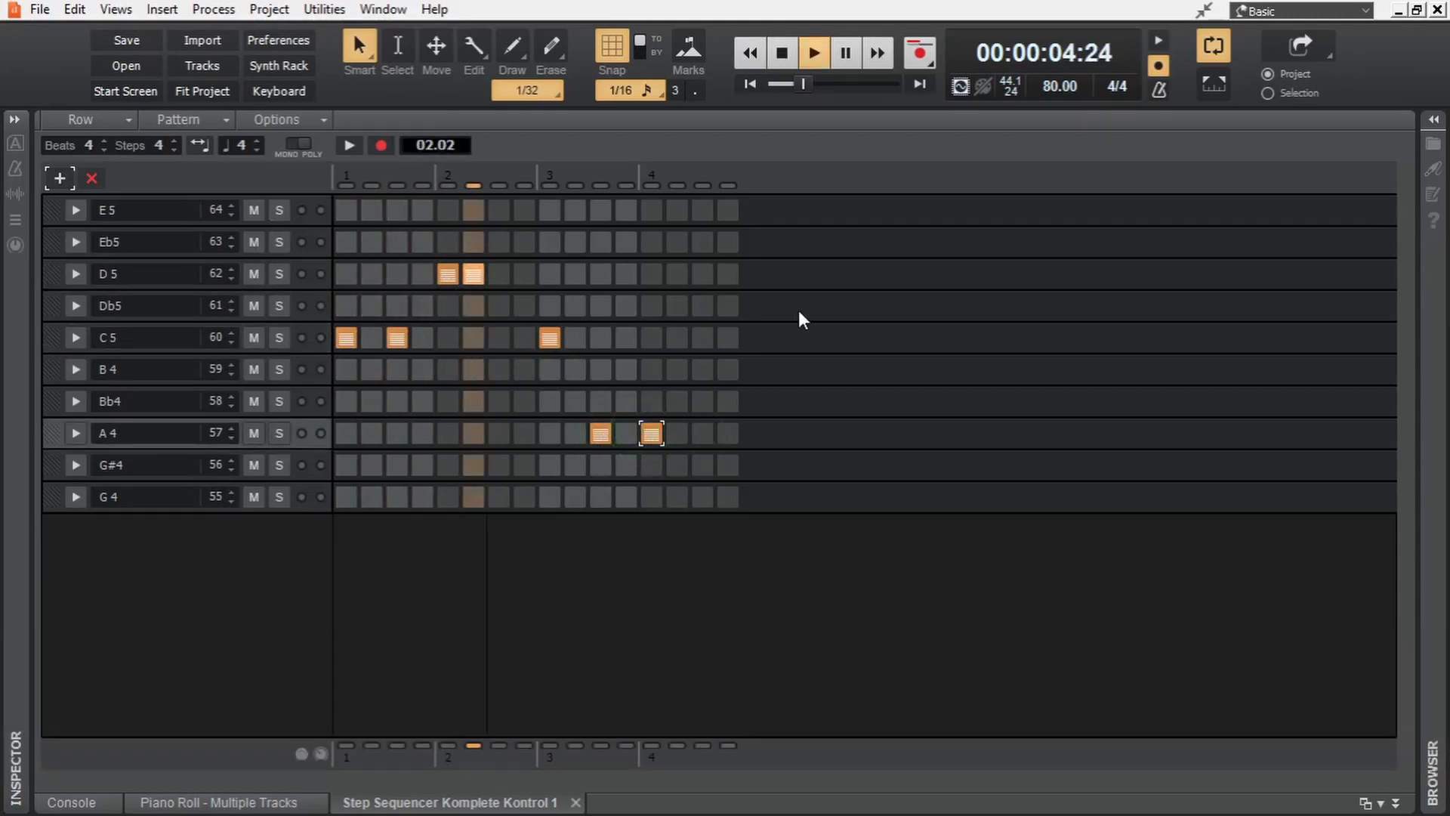
pyautogui.press('space')
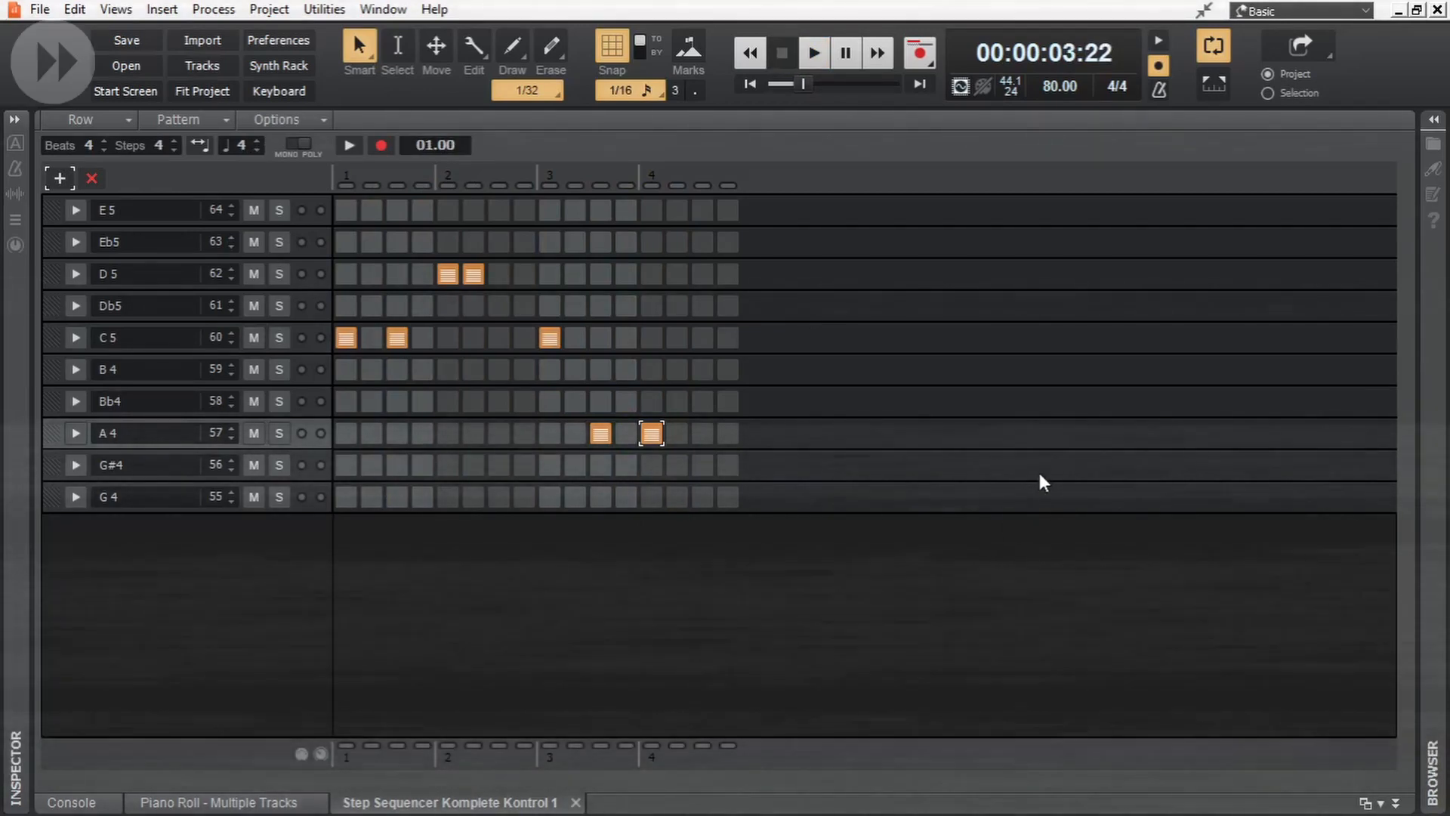
# Step: Return to the track view and delete the step sequencer clip from the Komplete Kontrol track
pyautogui.press('d')
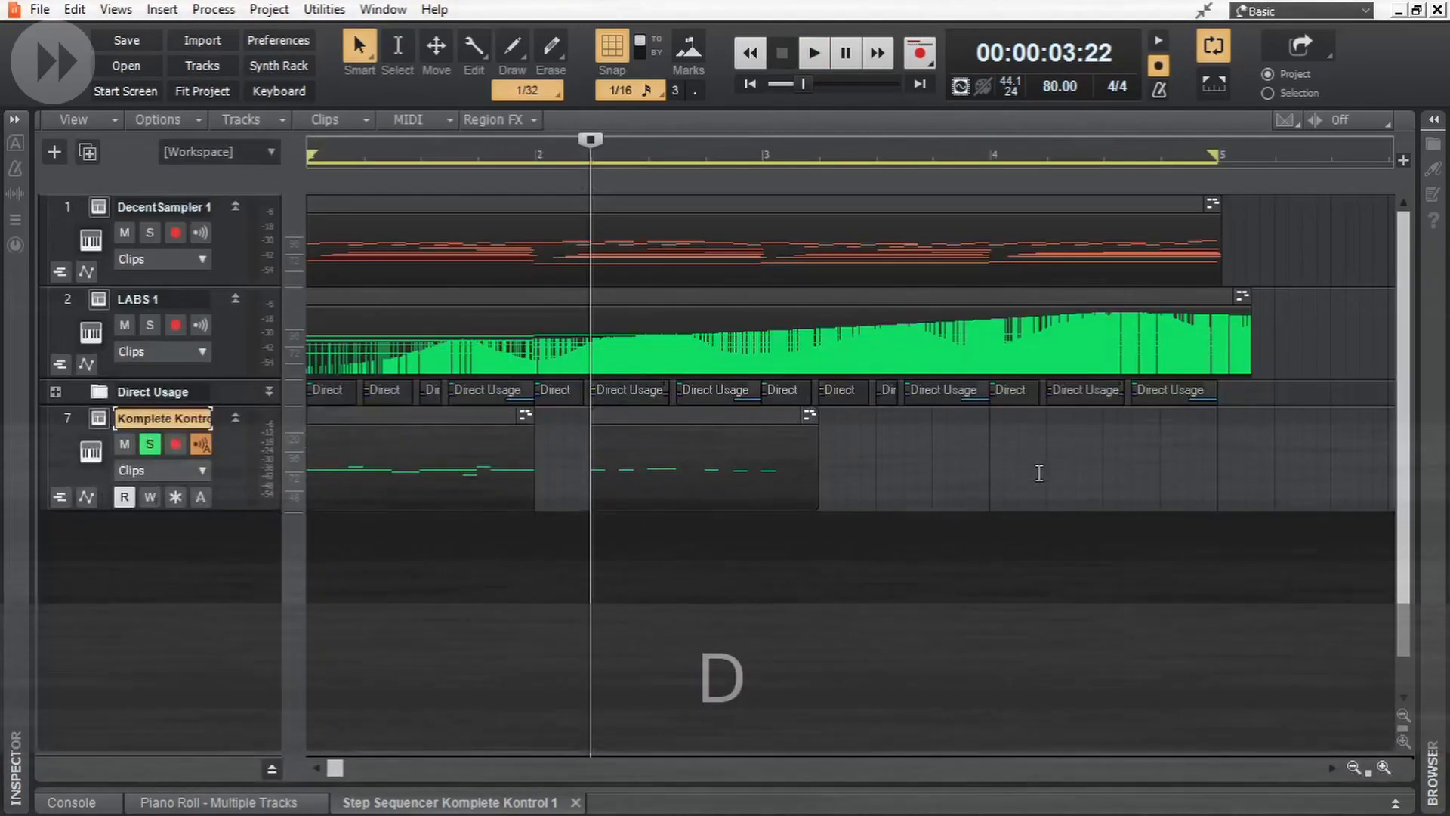
pyautogui.click(664, 421)
pyautogui.press('Delete')
# Step: Search the instrument plug-ins for "sitala" and insert Sitala on a new instrument track
pyautogui.click(1435, 121)
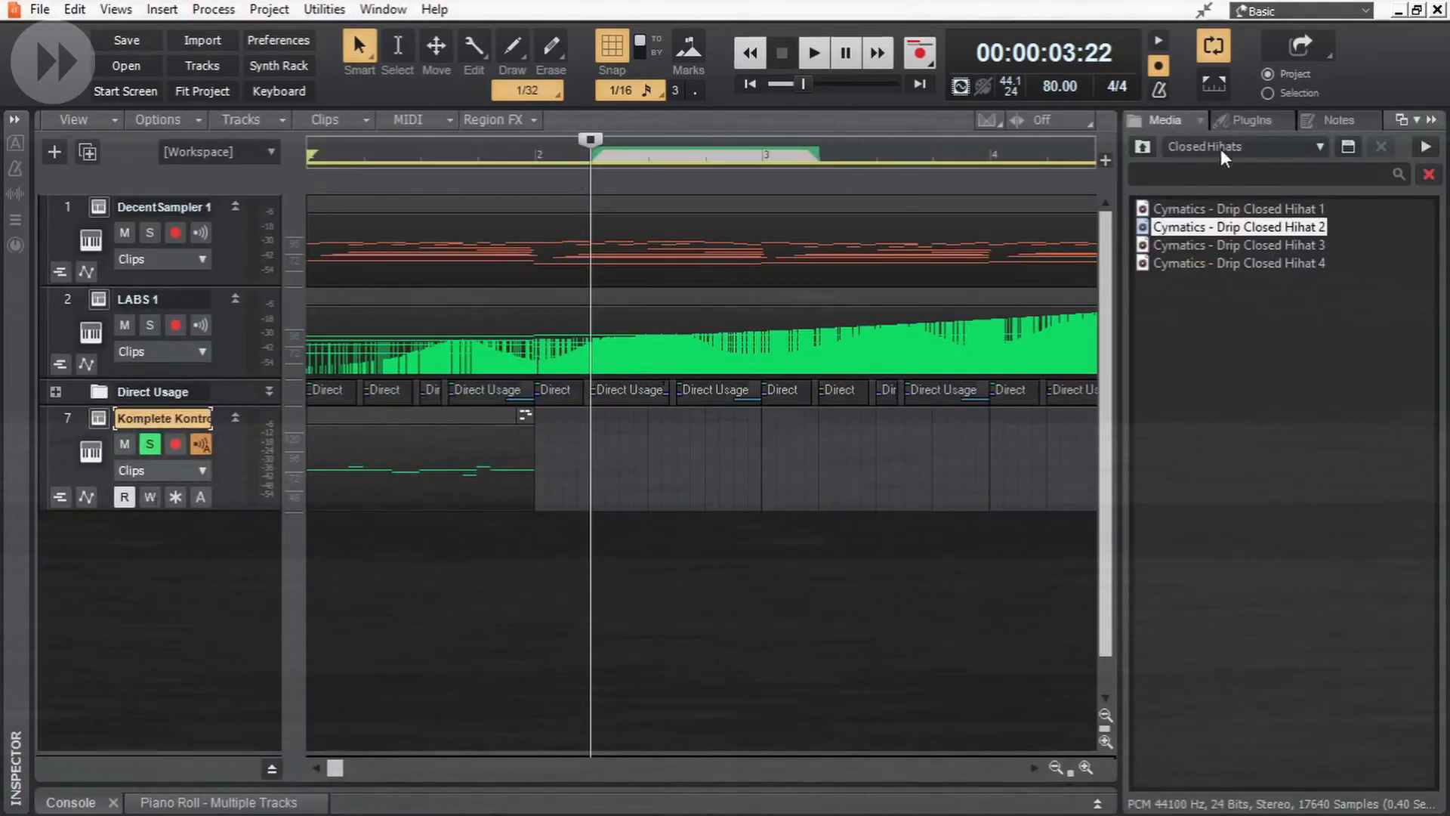
pyautogui.click(1251, 119)
pyautogui.click(1273, 174)
pyautogui.write('sitala')
pyautogui.press('Return')
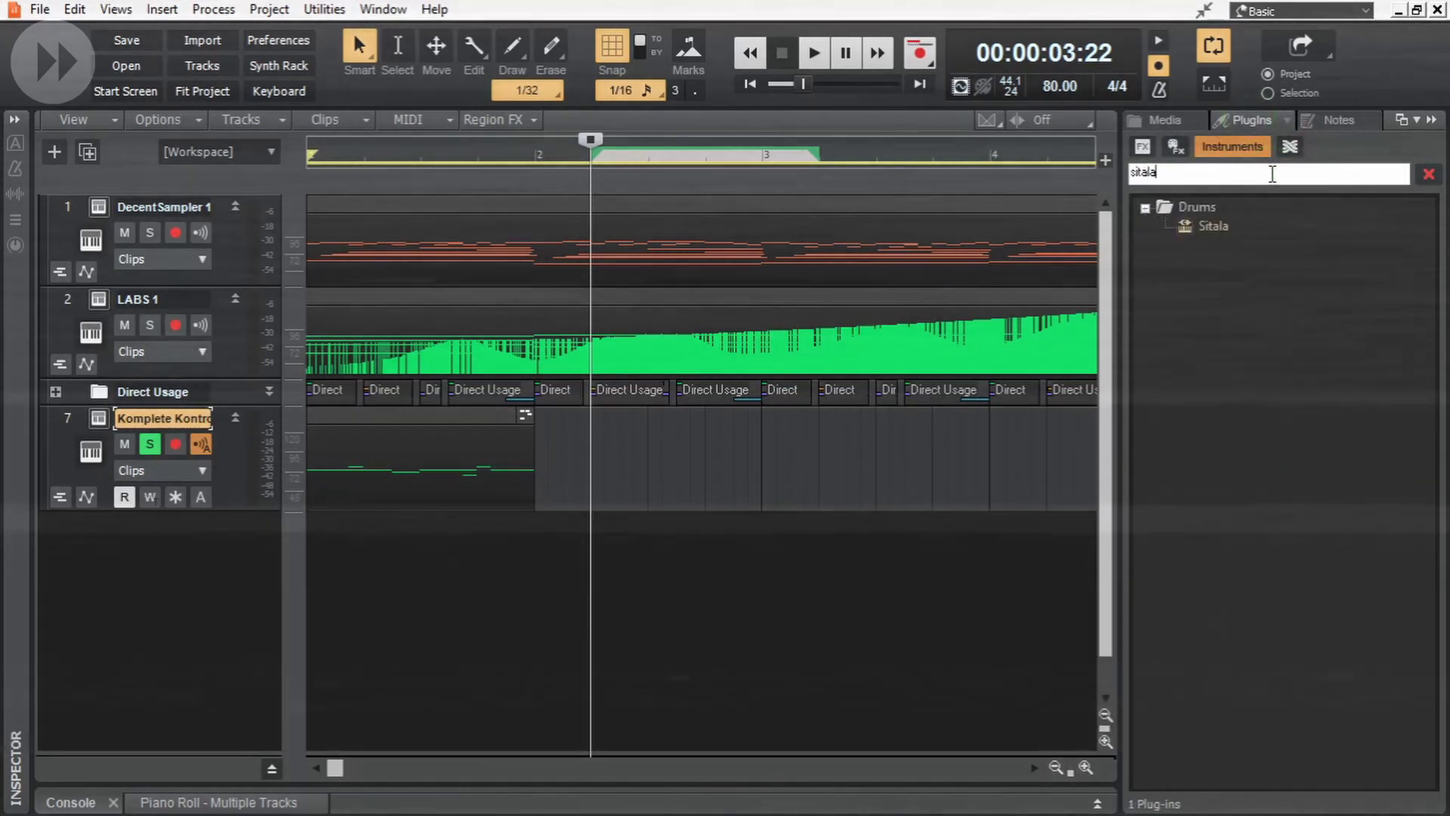
pyautogui.doubleClick(1212, 225)
pyautogui.click(956, 222)
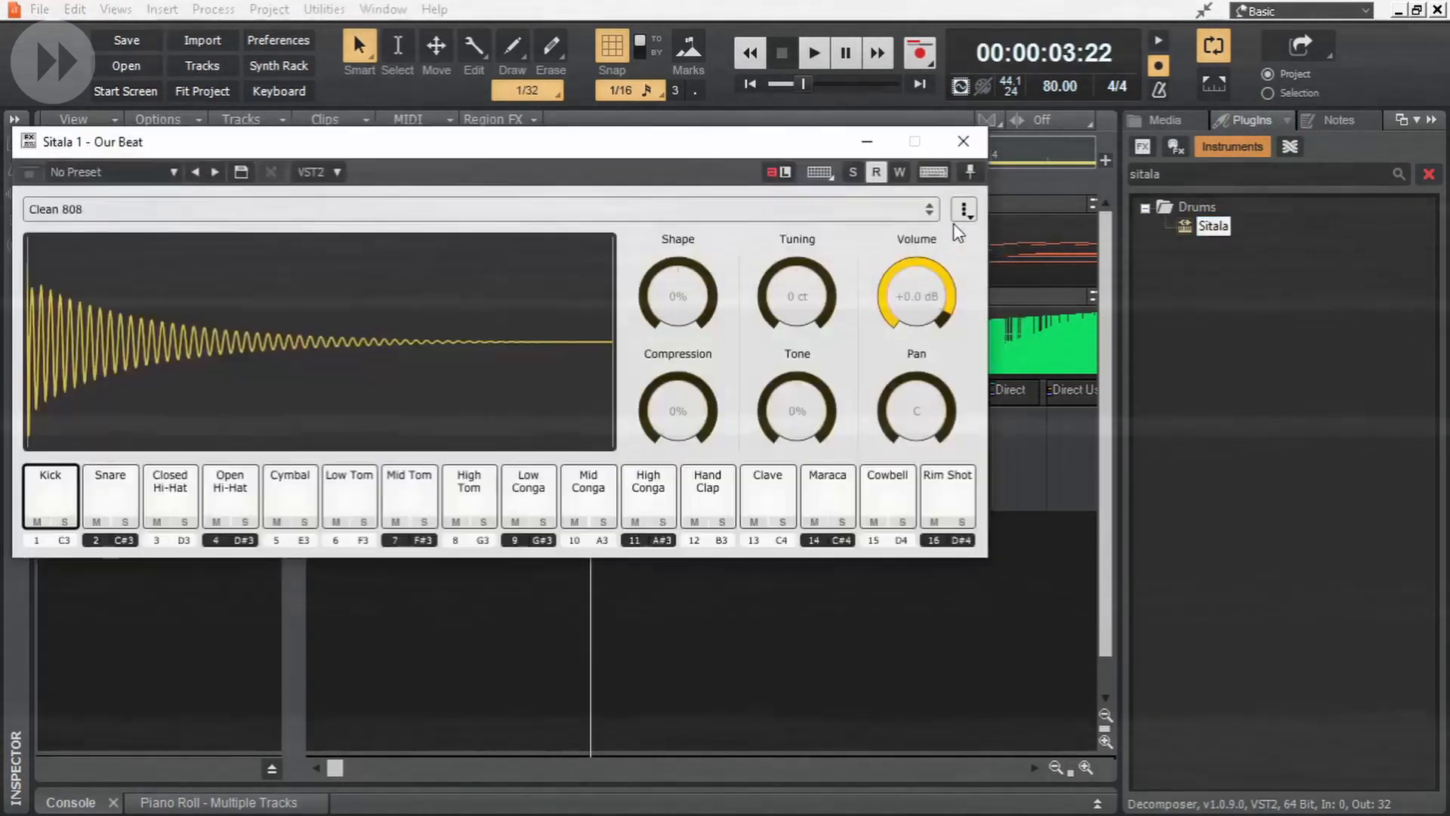
pyautogui.moveTo(306, 137); pyautogui.dragTo(677, 209)
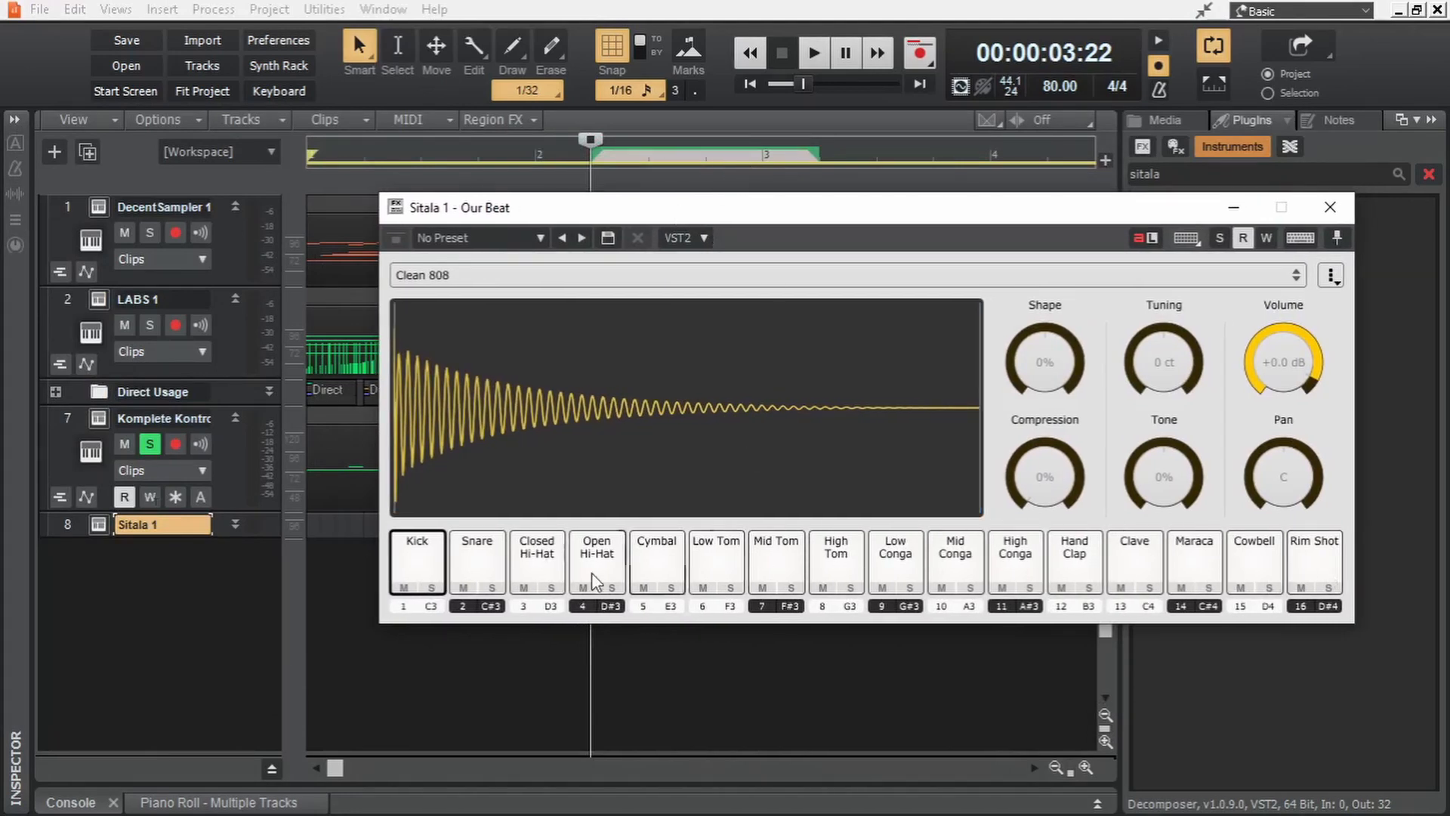
# Step: Unsolo the Komplete Kontrol track and audition several Sitala pads, including Kick, Snare, Open Hi-Hat, Cymbal and Rim Shot
pyautogui.click(149, 445)
pyautogui.click(429, 561)
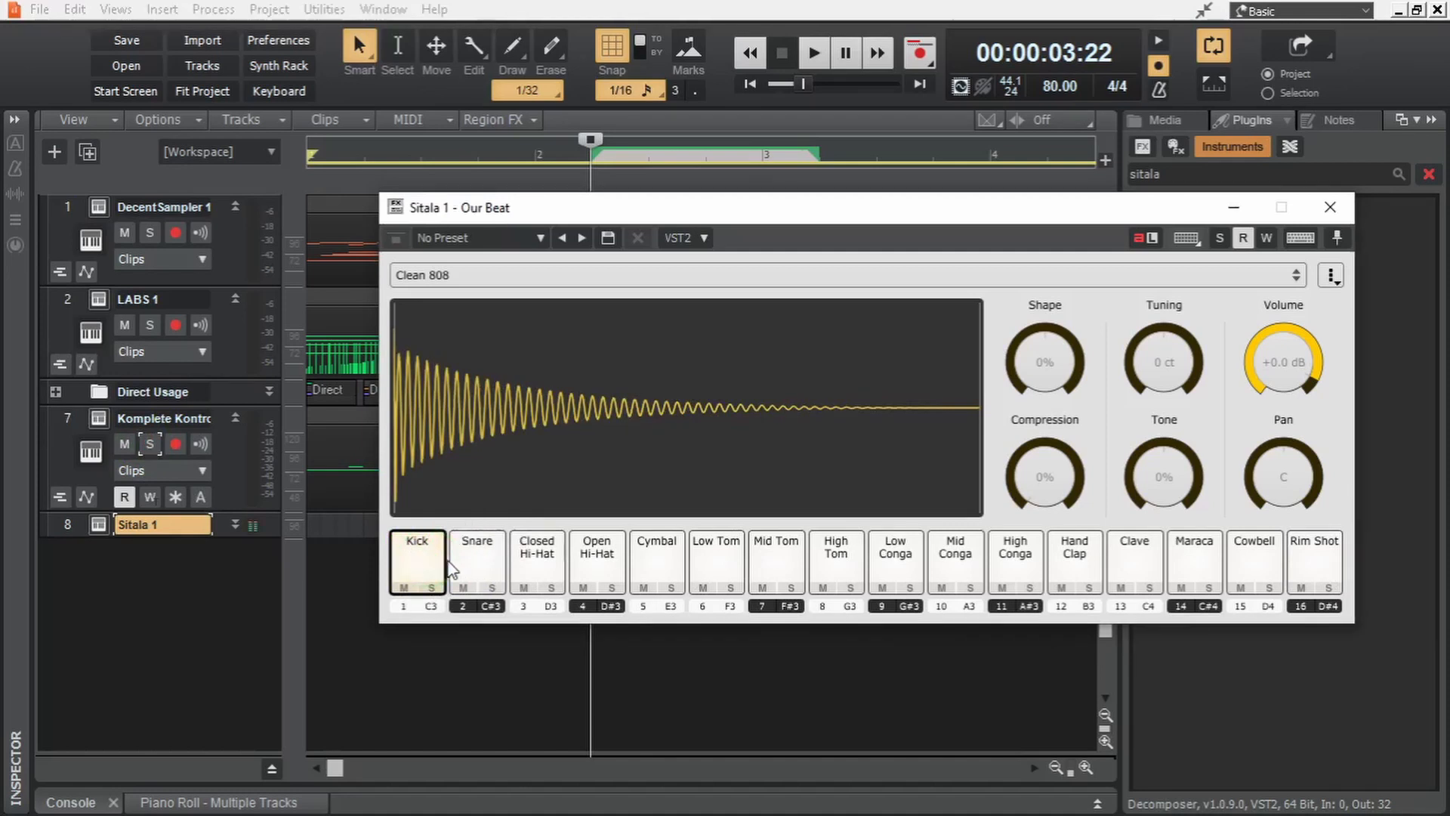
pyautogui.click(475, 564)
pyautogui.click(597, 558)
pyautogui.click(657, 560)
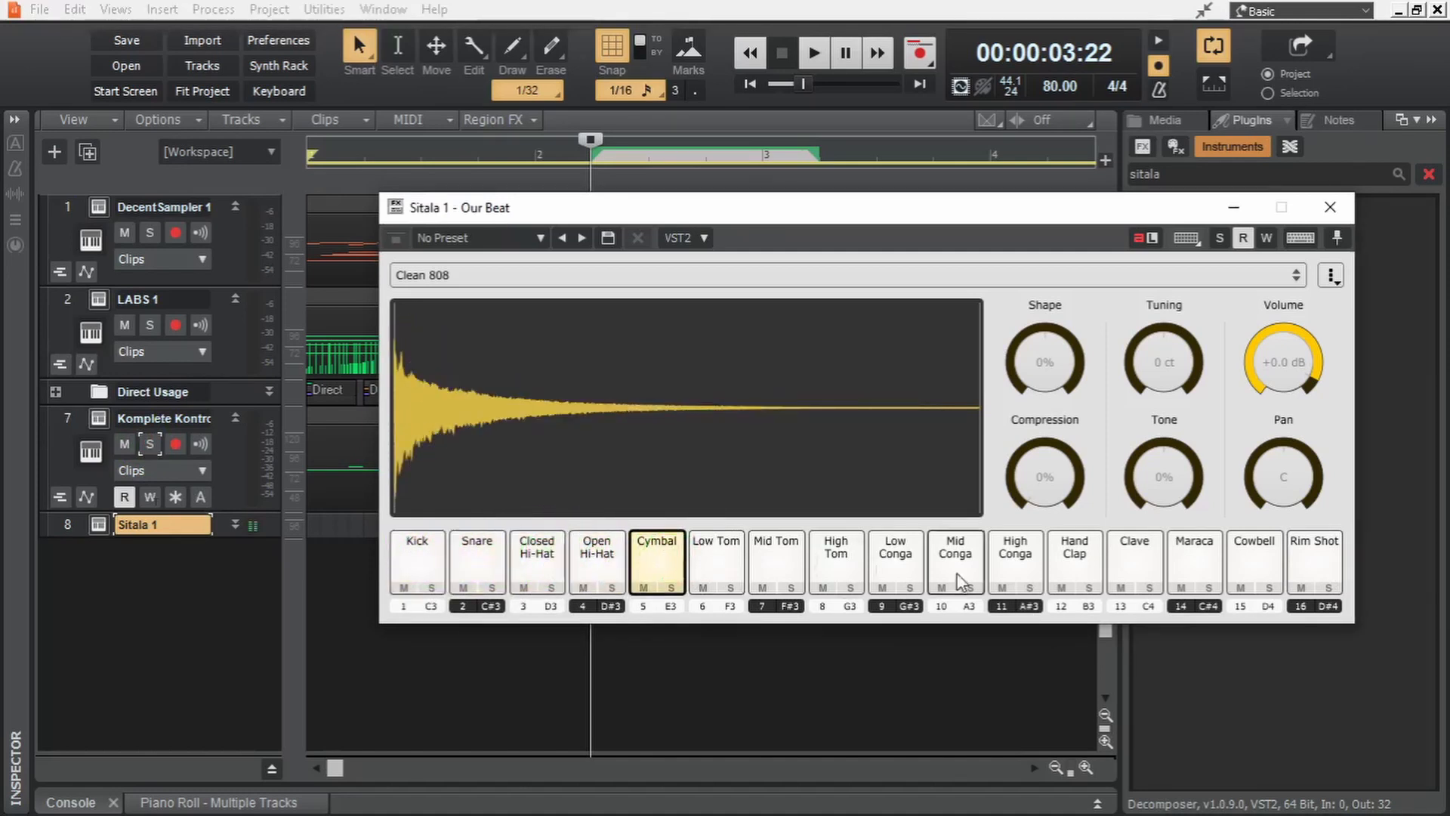
pyautogui.click(1316, 555)
pyautogui.click(1331, 207)
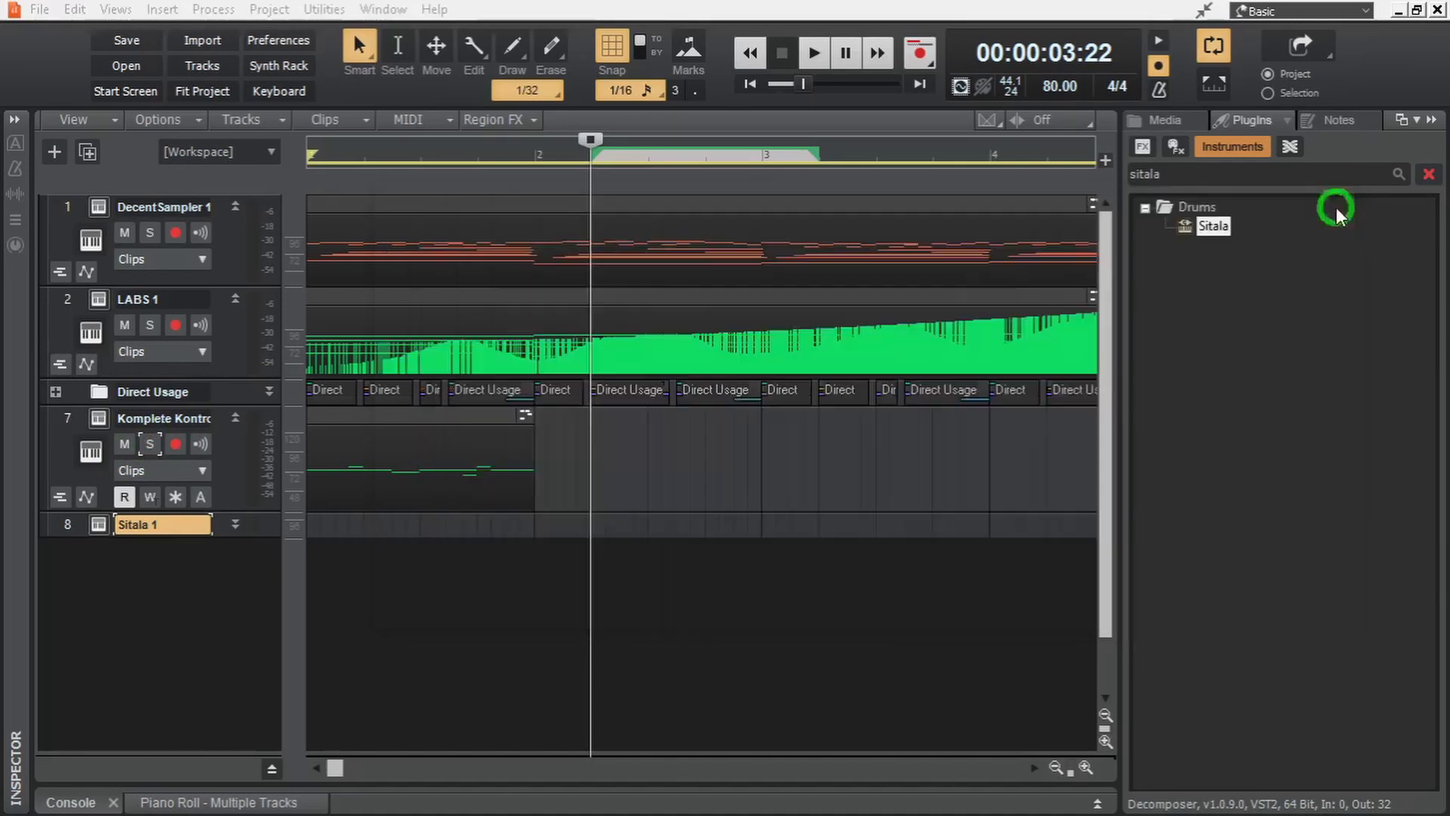
# Step: Draw a one-bar Sitala pattern with kicks on beat 1 and the "and" of 3, snares on 2 and 4, and hi-hats every eighth
pyautogui.doubleClick(310, 523)
pyautogui.hotkey('shift', 'd')
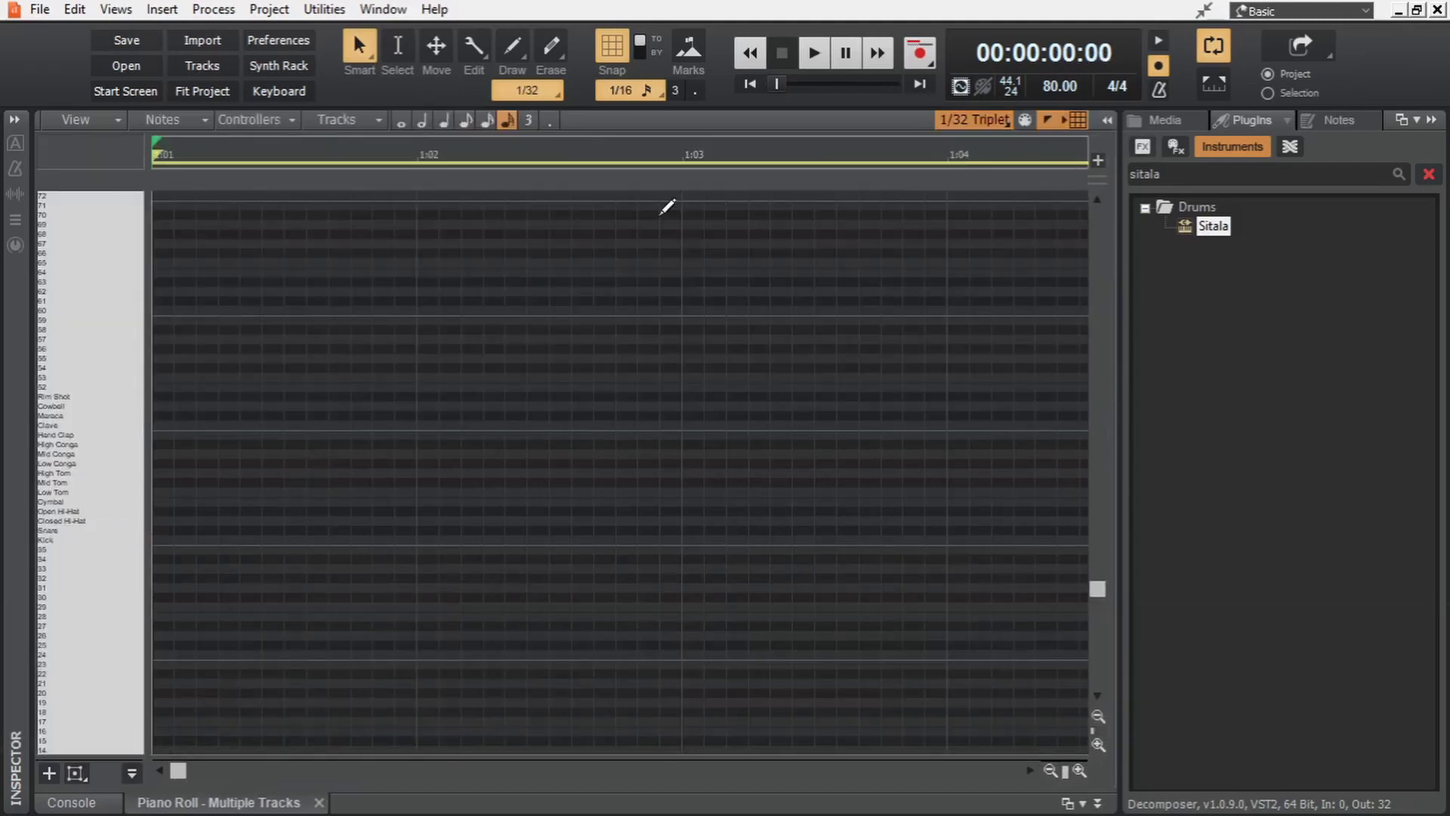
pyautogui.press('b')
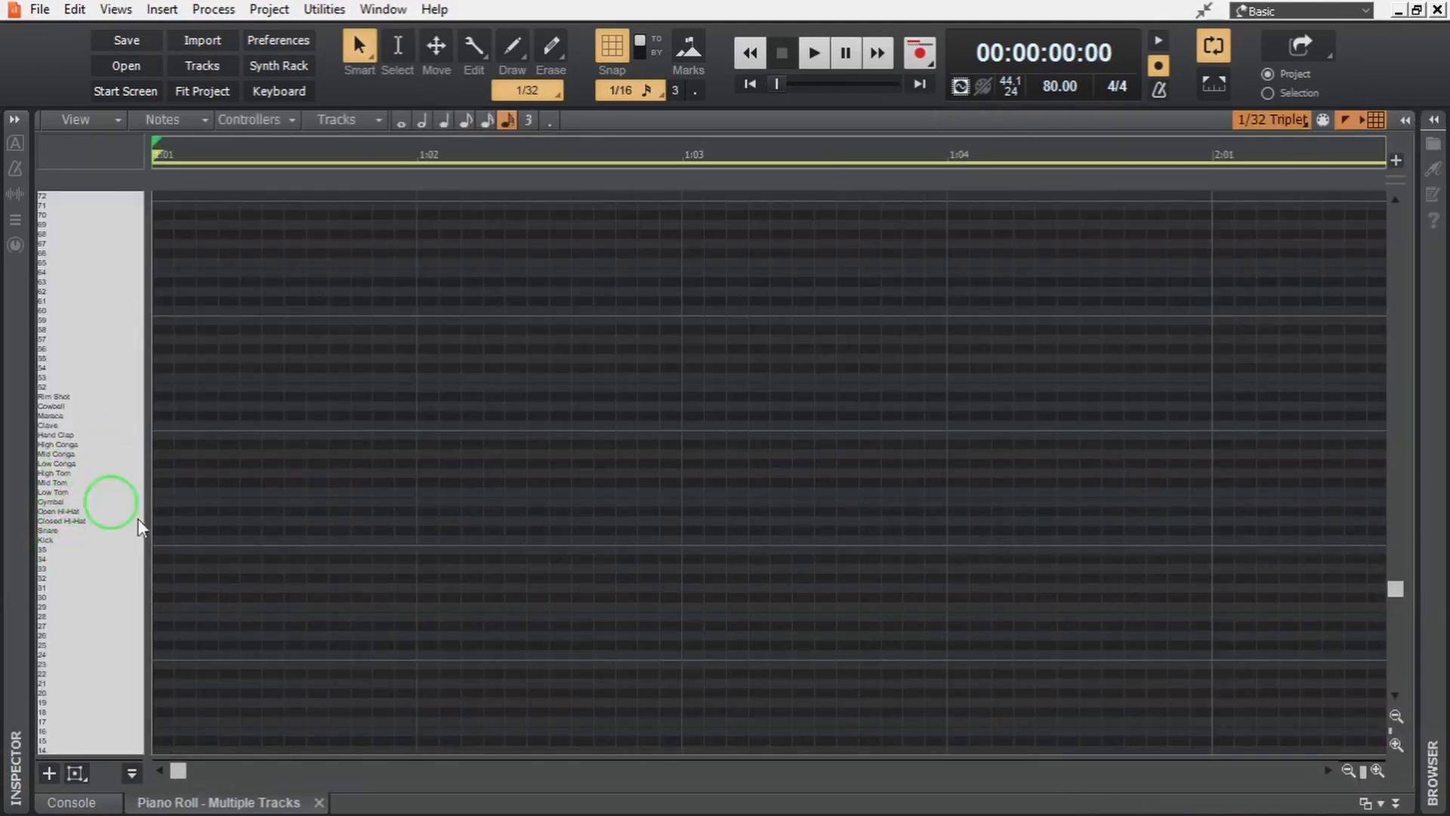
pyautogui.click(1272, 120)
pyautogui.scroll(-5, 1290, 413)
pyautogui.click(487, 121)
pyautogui.click(159, 540)
pyautogui.click(243, 531)
pyautogui.click(371, 541)
pyautogui.click(413, 531)
pyautogui.moveTo(157, 513); pyautogui.dragTo(461, 512)
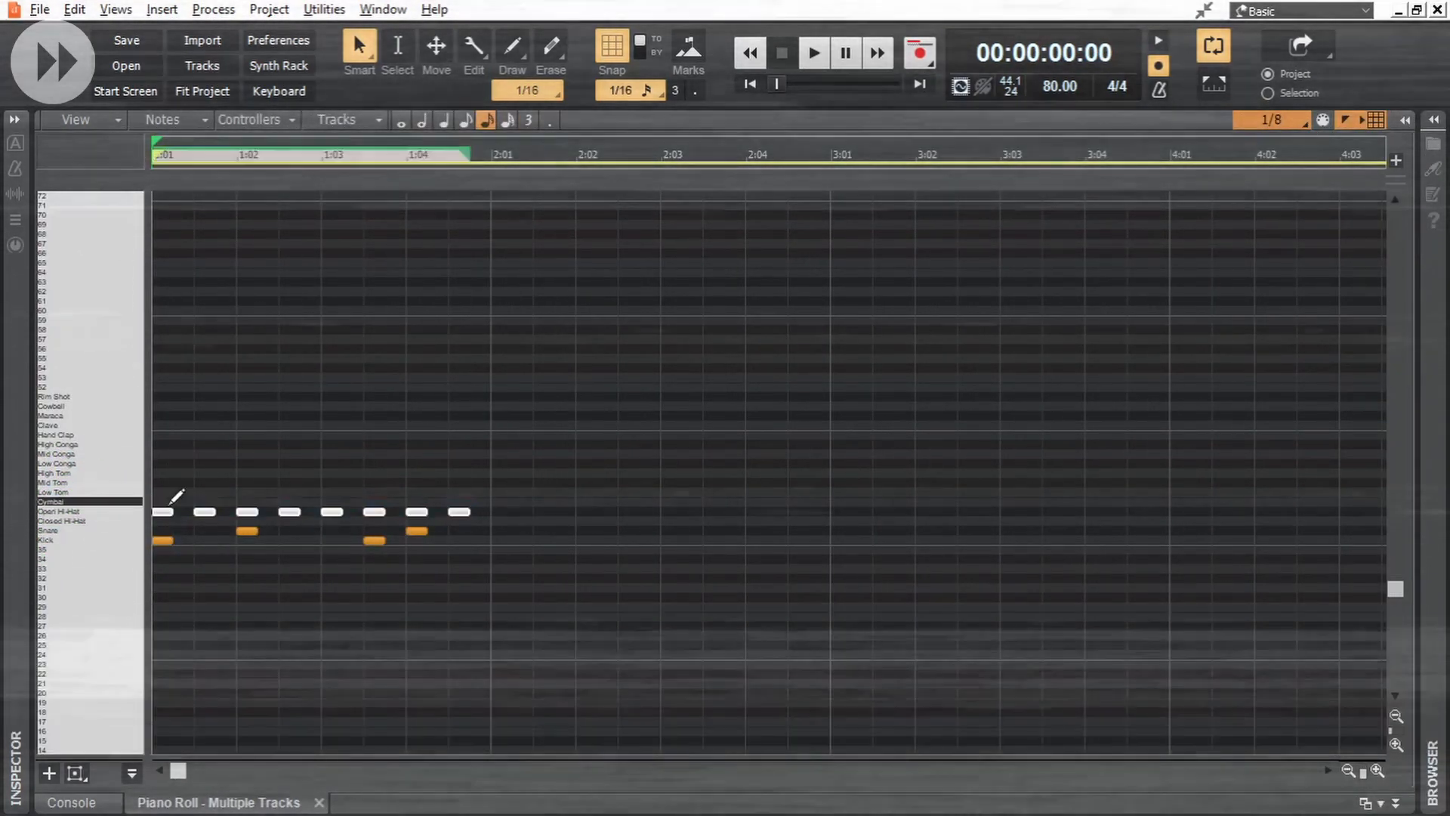
# Step: Set the grid to 1/16, add Maraca notes on sixteenths 4, 7, 12 and 15, and play the Sitala track soloed
pyautogui.click(1272, 120)
pyautogui.click(1284, 417)
pyautogui.click(222, 416)
pyautogui.click(285, 417)
pyautogui.click(392, 416)
pyautogui.click(455, 416)
pyautogui.click(1405, 120)
pyautogui.press('space')
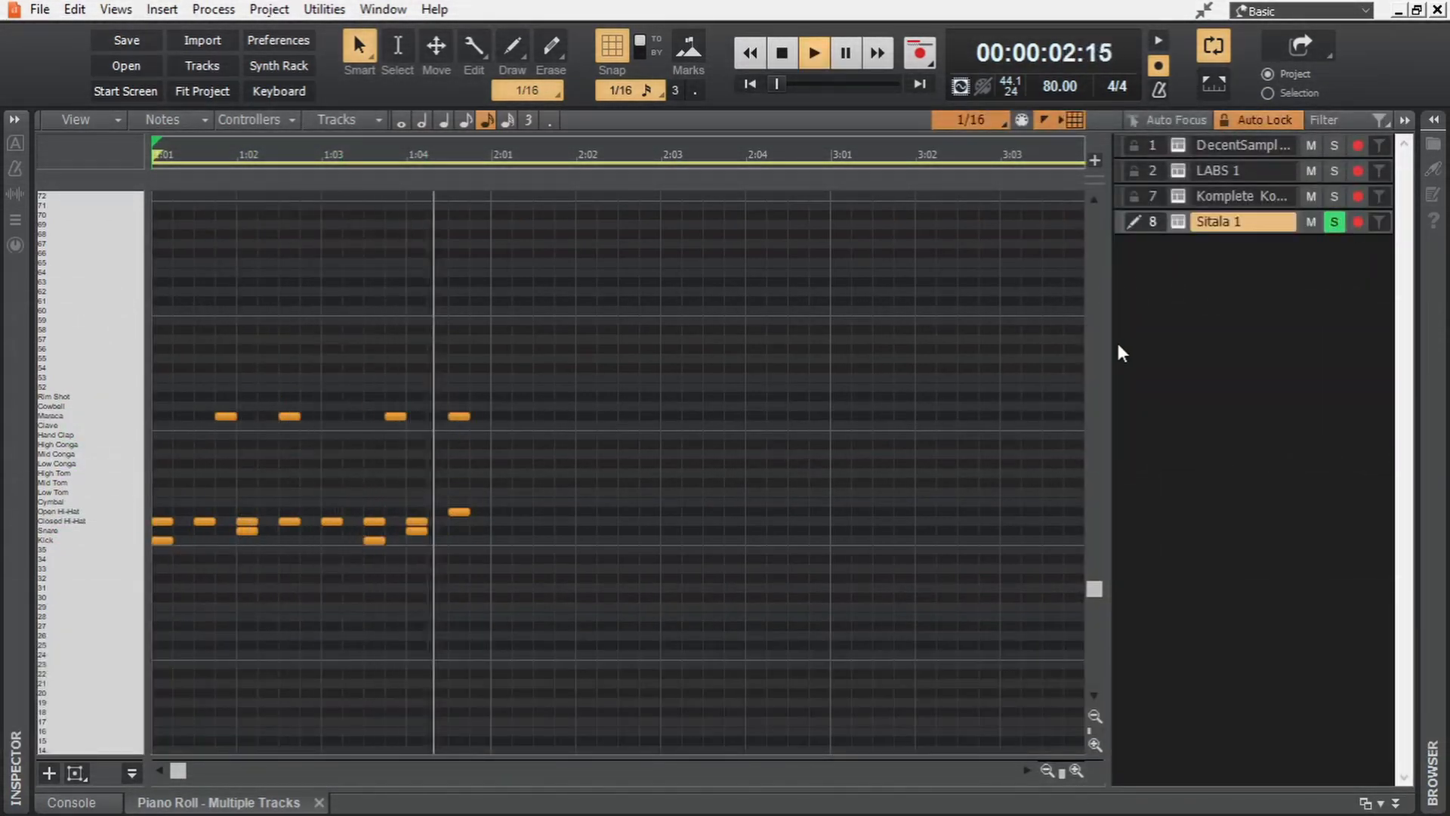
pyautogui.press('space')
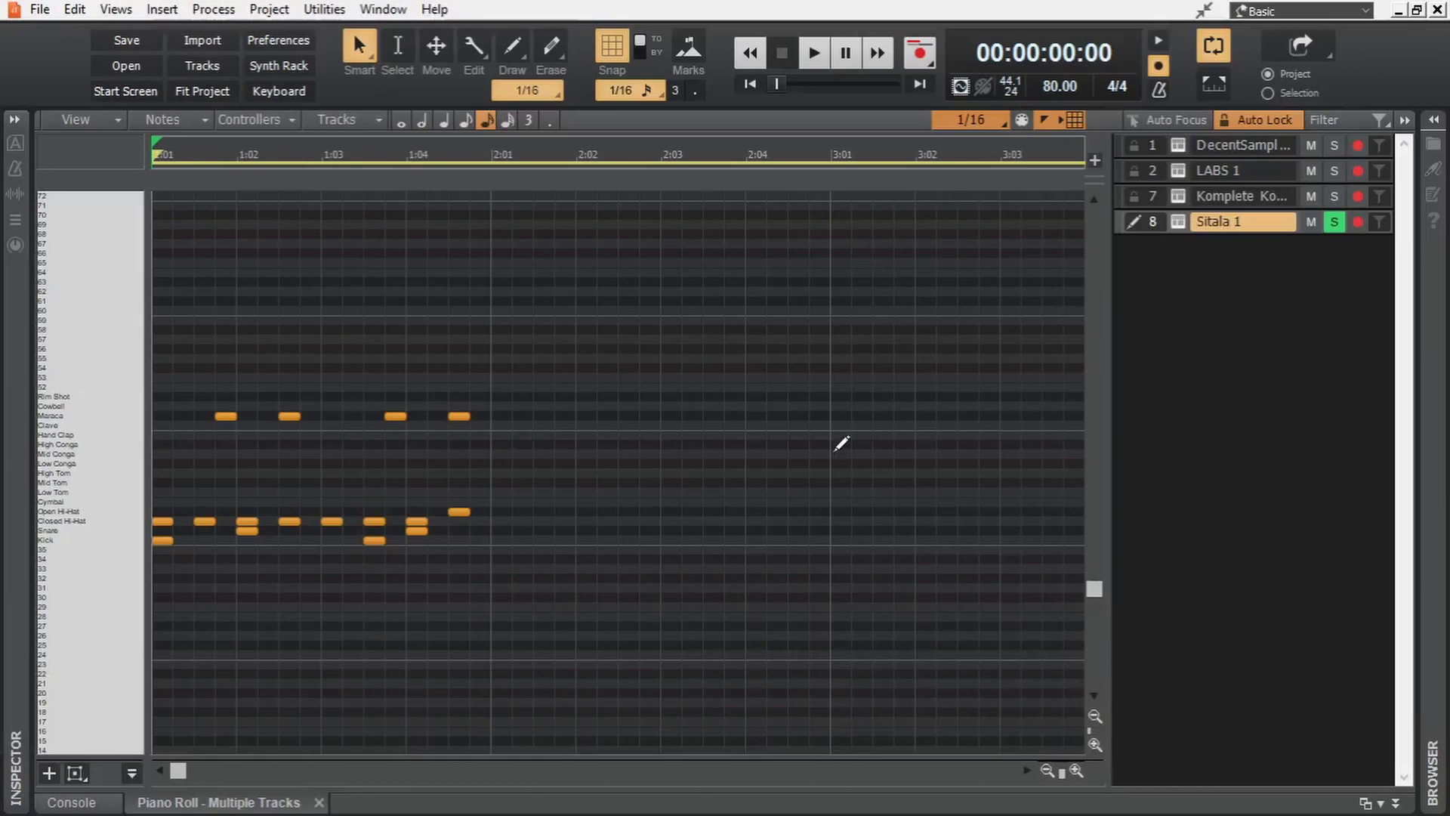
# Step: Expand the Sitala track, open its instrument window and audition the Kick, Snare, Clave, Mid Conga and High Tom pads
pyautogui.press('d')
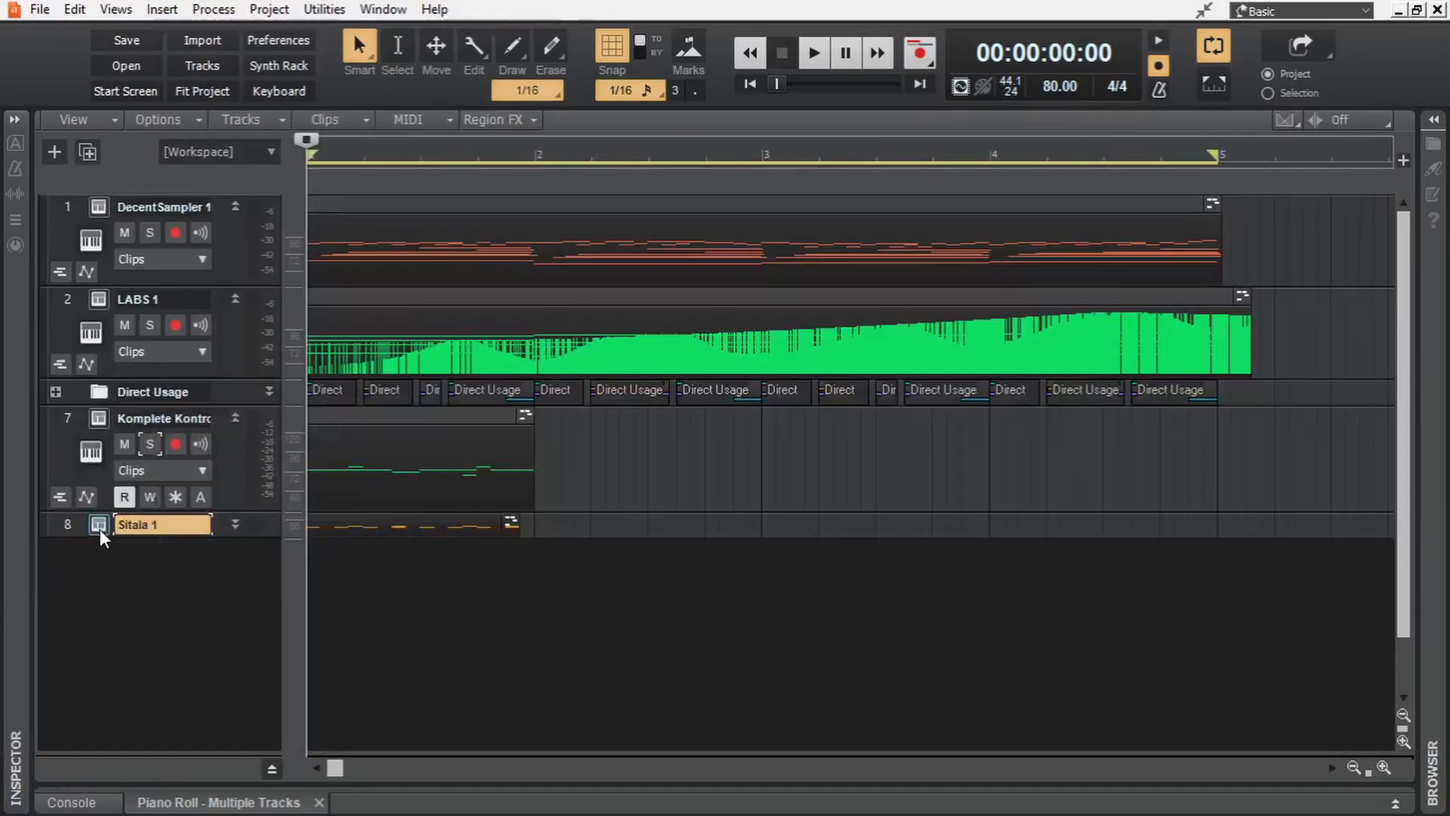
pyautogui.click(98, 527)
pyautogui.click(235, 523)
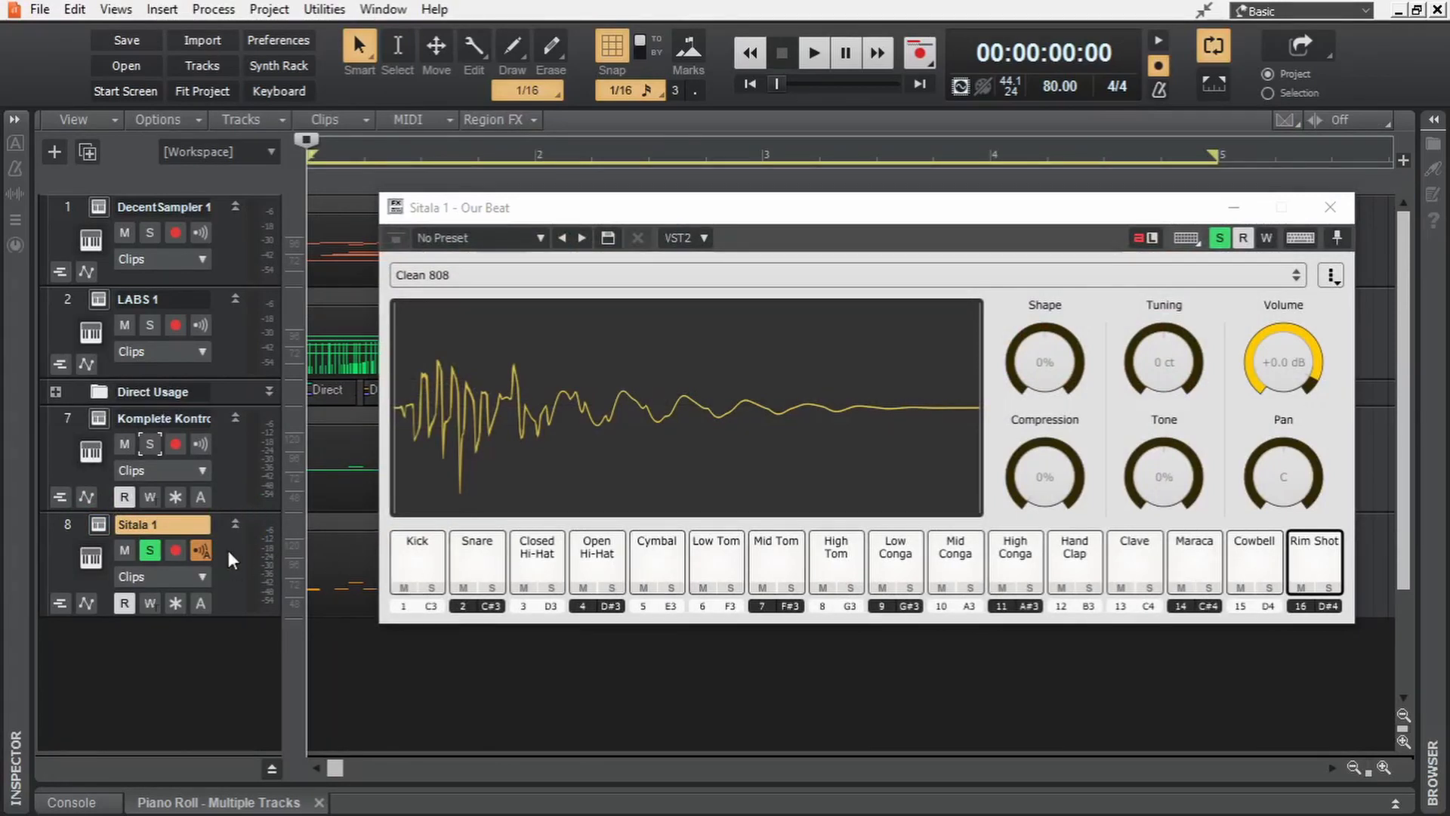
pyautogui.click(412, 559)
pyautogui.click(476, 563)
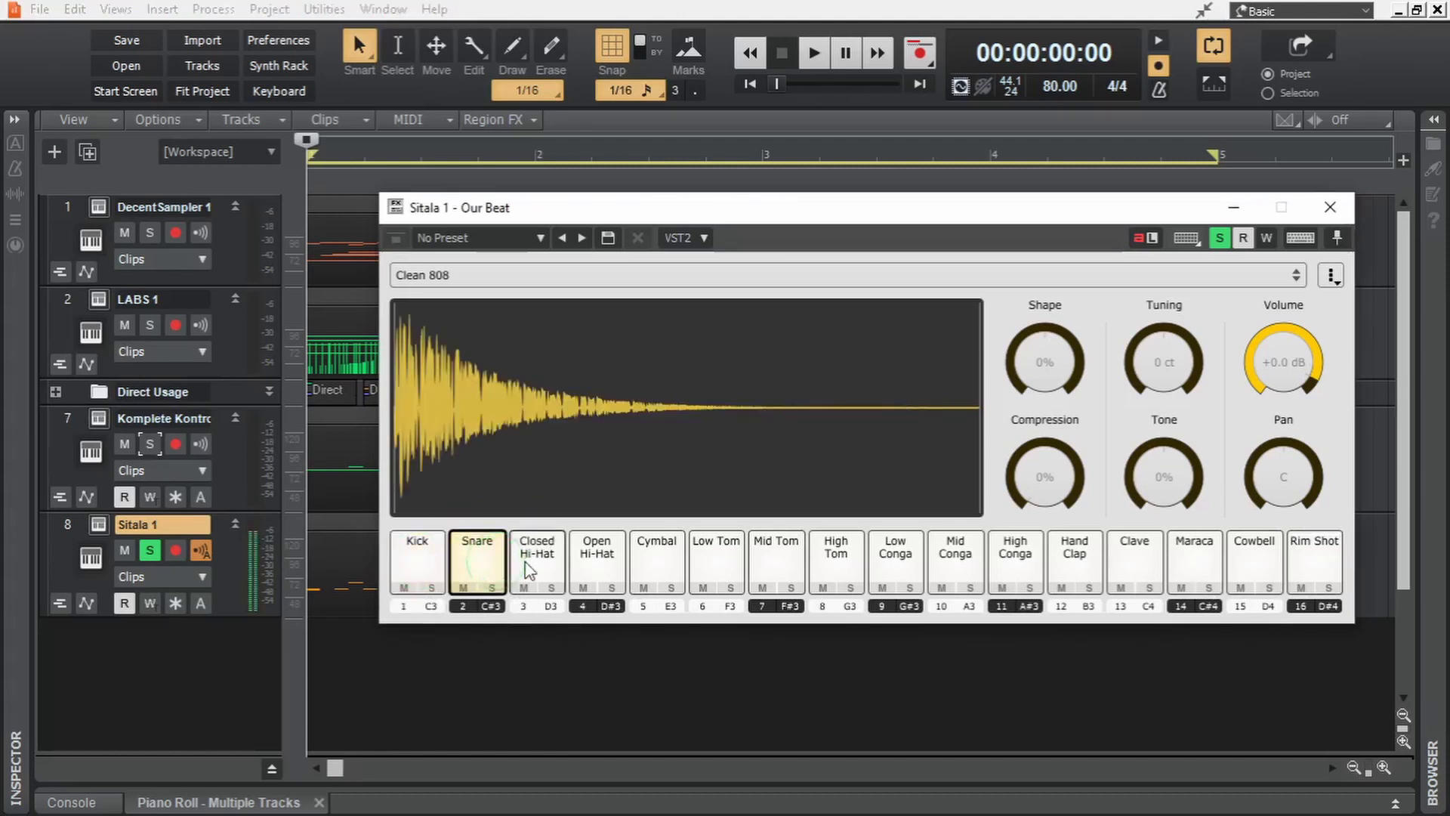
pyautogui.click(1131, 559)
pyautogui.click(956, 565)
pyautogui.click(847, 565)
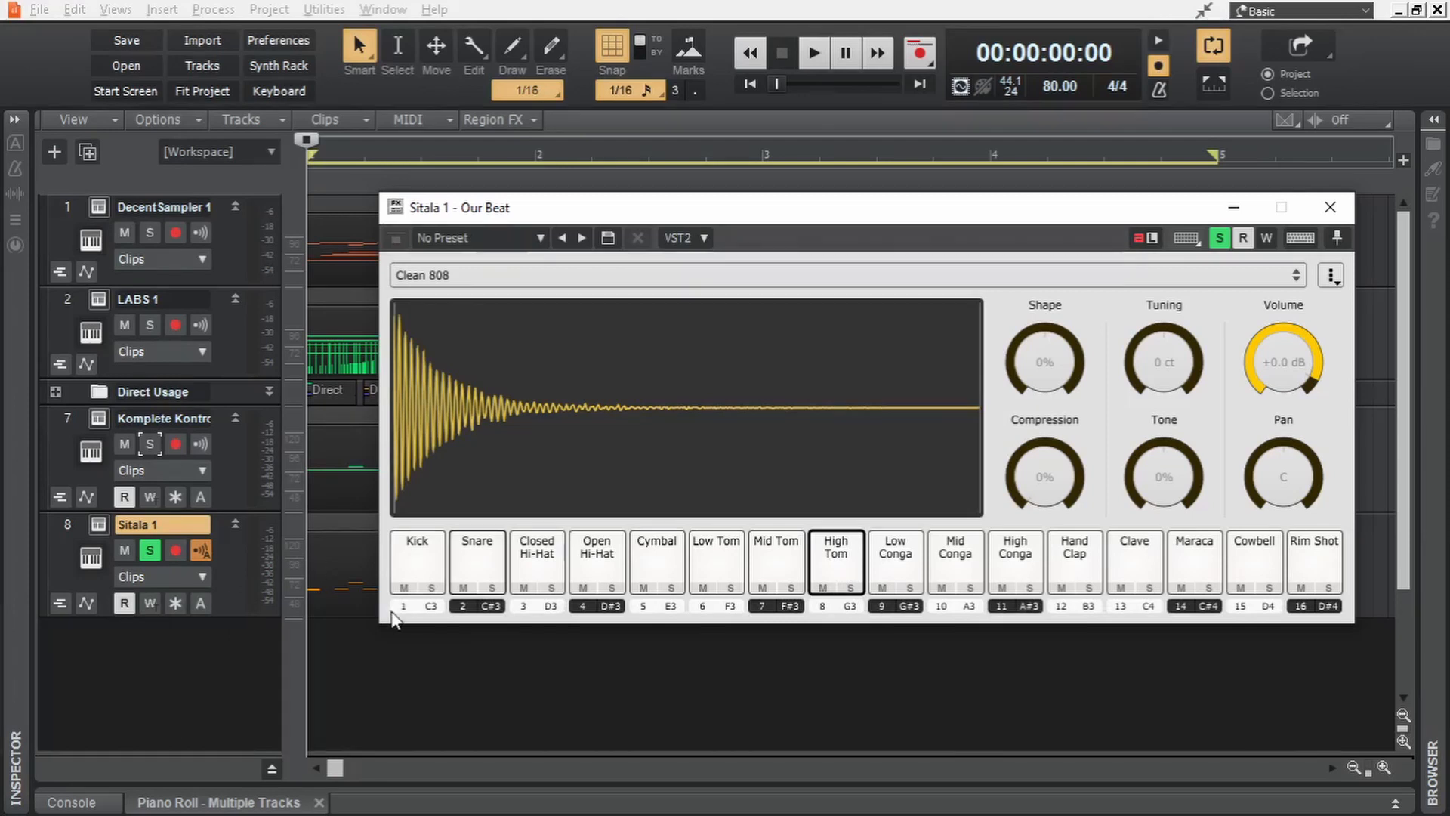
pyautogui.click(1333, 210)
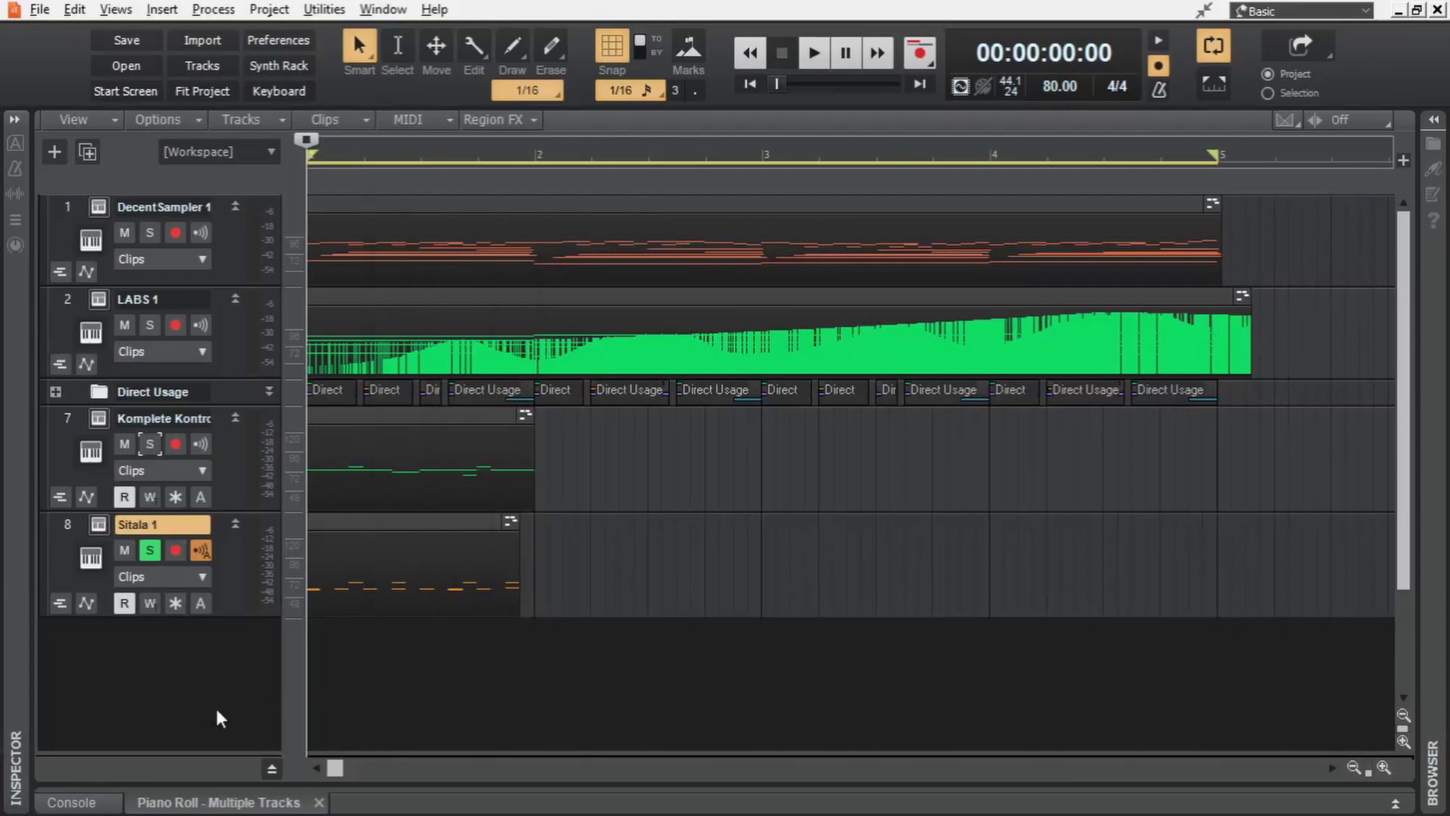
# Step: Insert a MIDI track below the Sitala track and enlarge it to reveal its input and output controls
pyautogui.rightClick(159, 694)
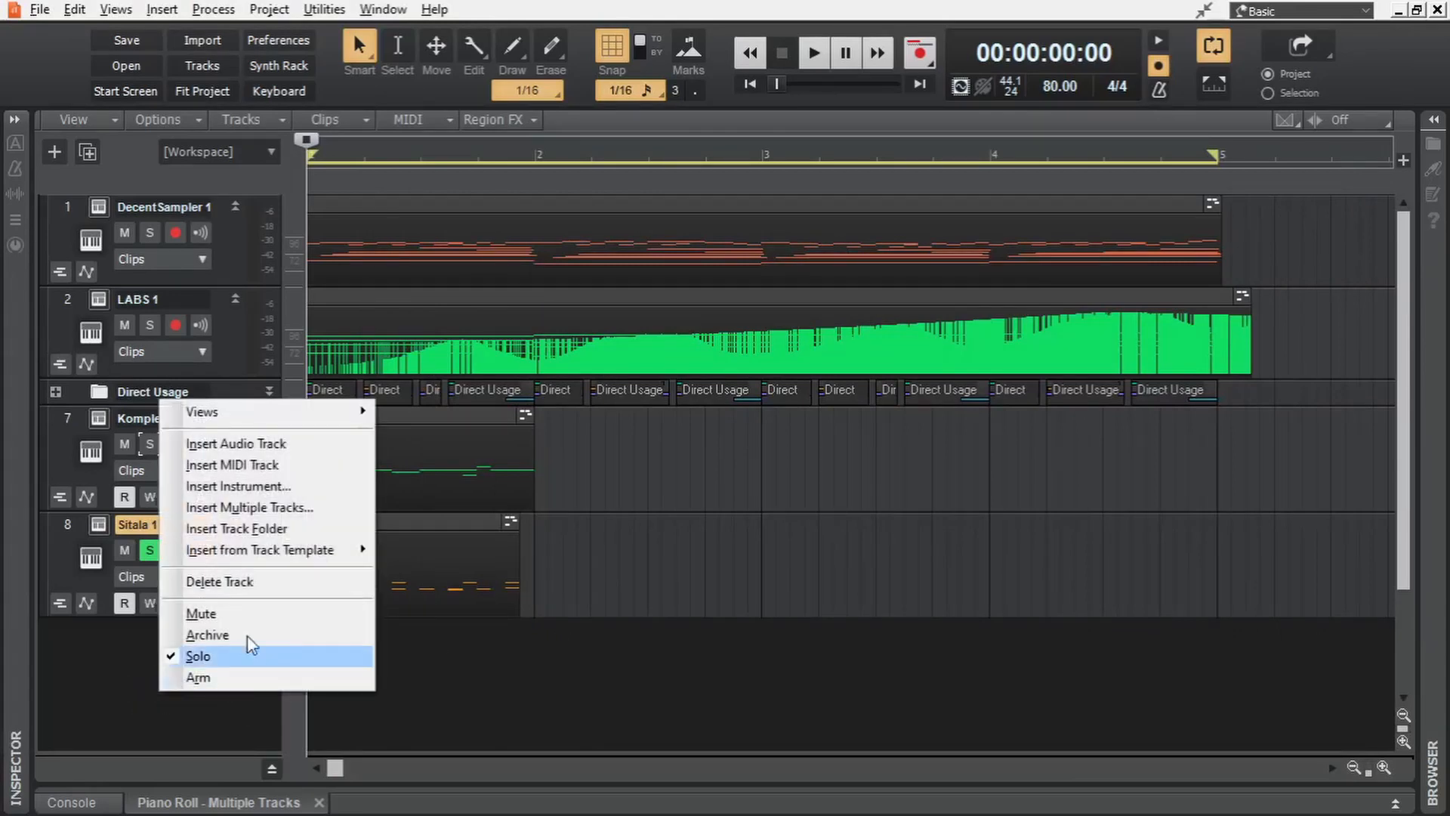
pyautogui.click(259, 467)
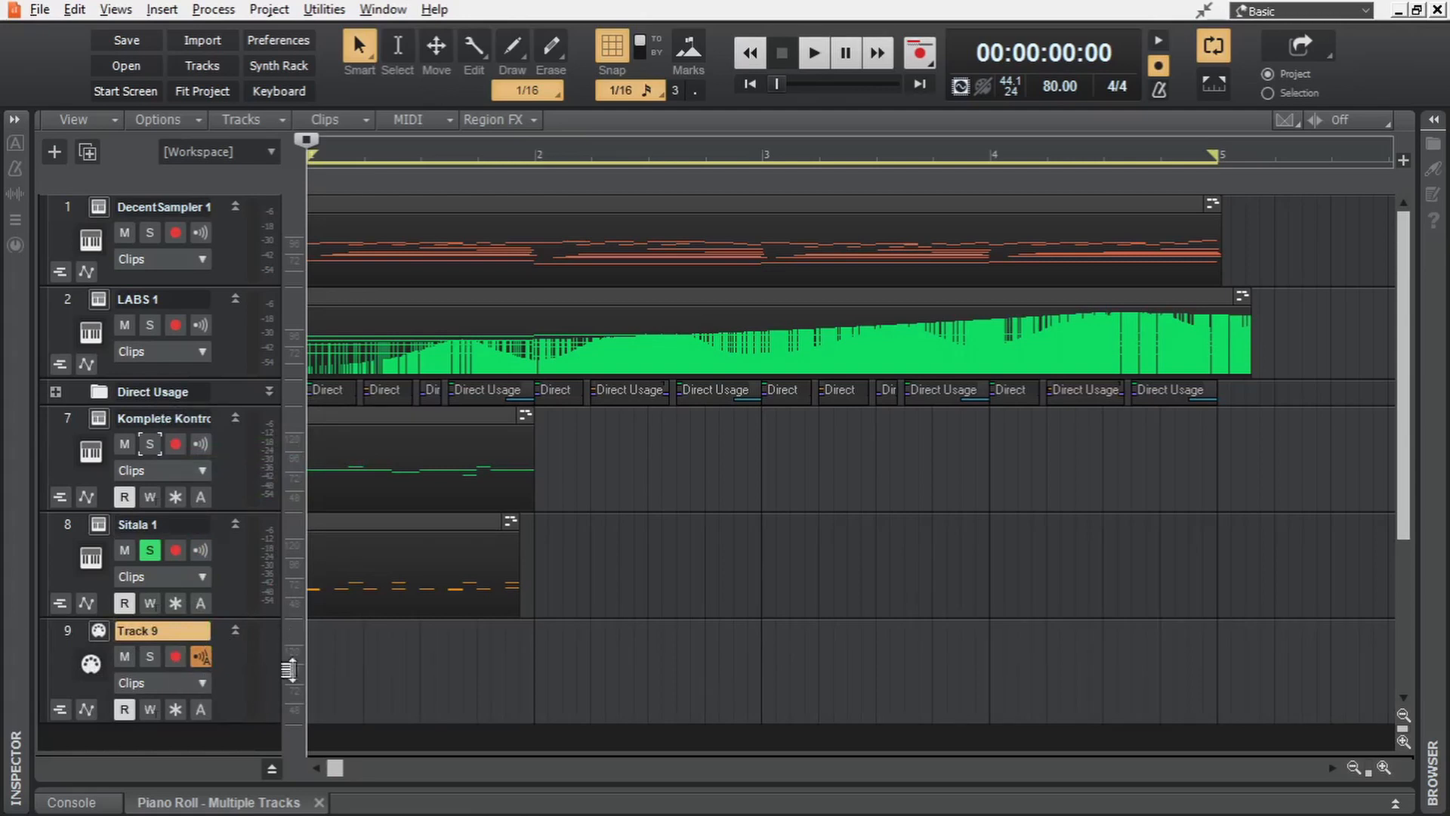
pyautogui.scroll(-3, 400, 627)
pyautogui.moveTo(237, 481); pyautogui.dragTo(243, 568)
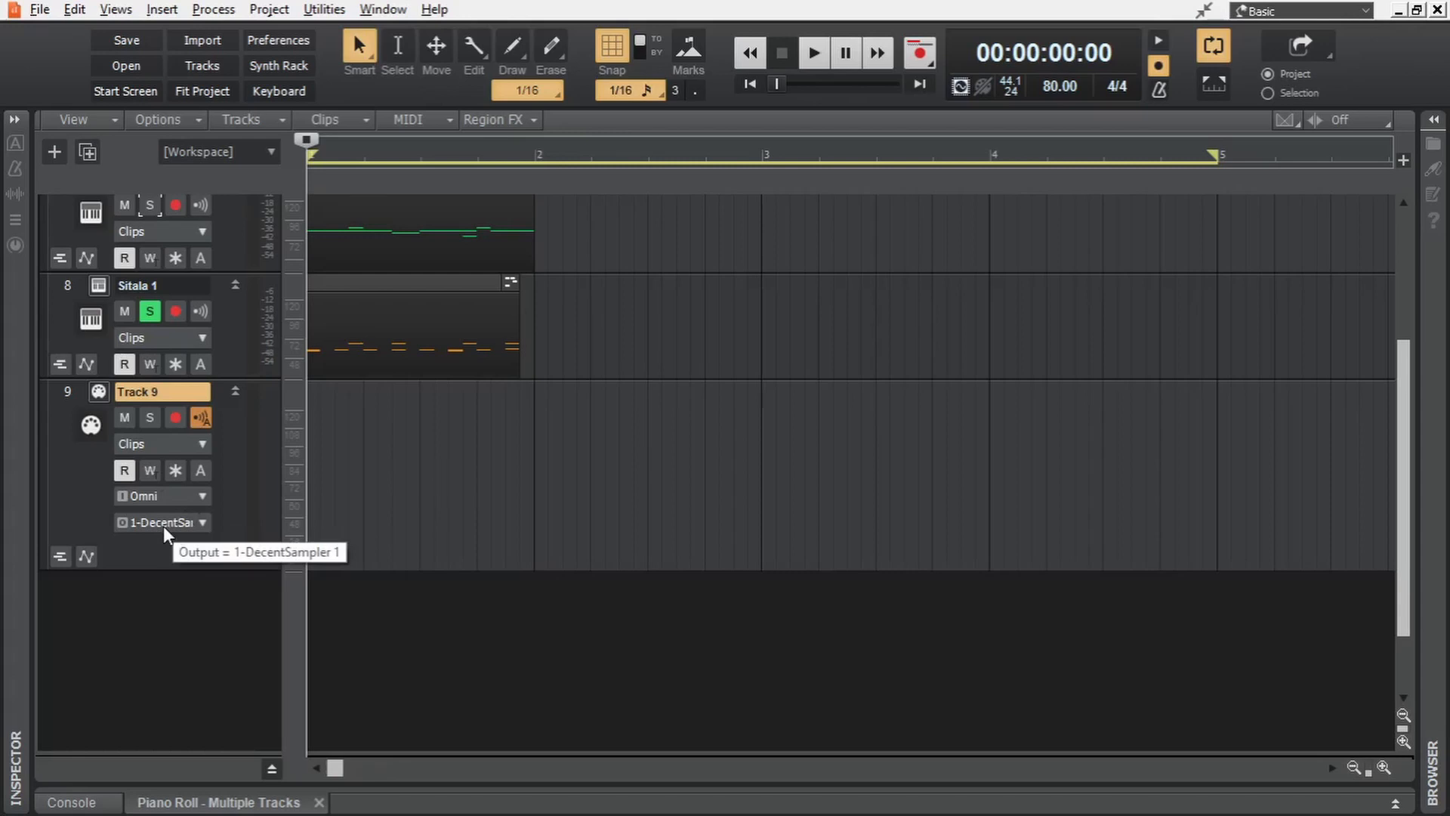
# Step: Switch the track controls to I/O and set the new MIDI track's output to 4-Sitala 1
pyautogui.click(260, 153)
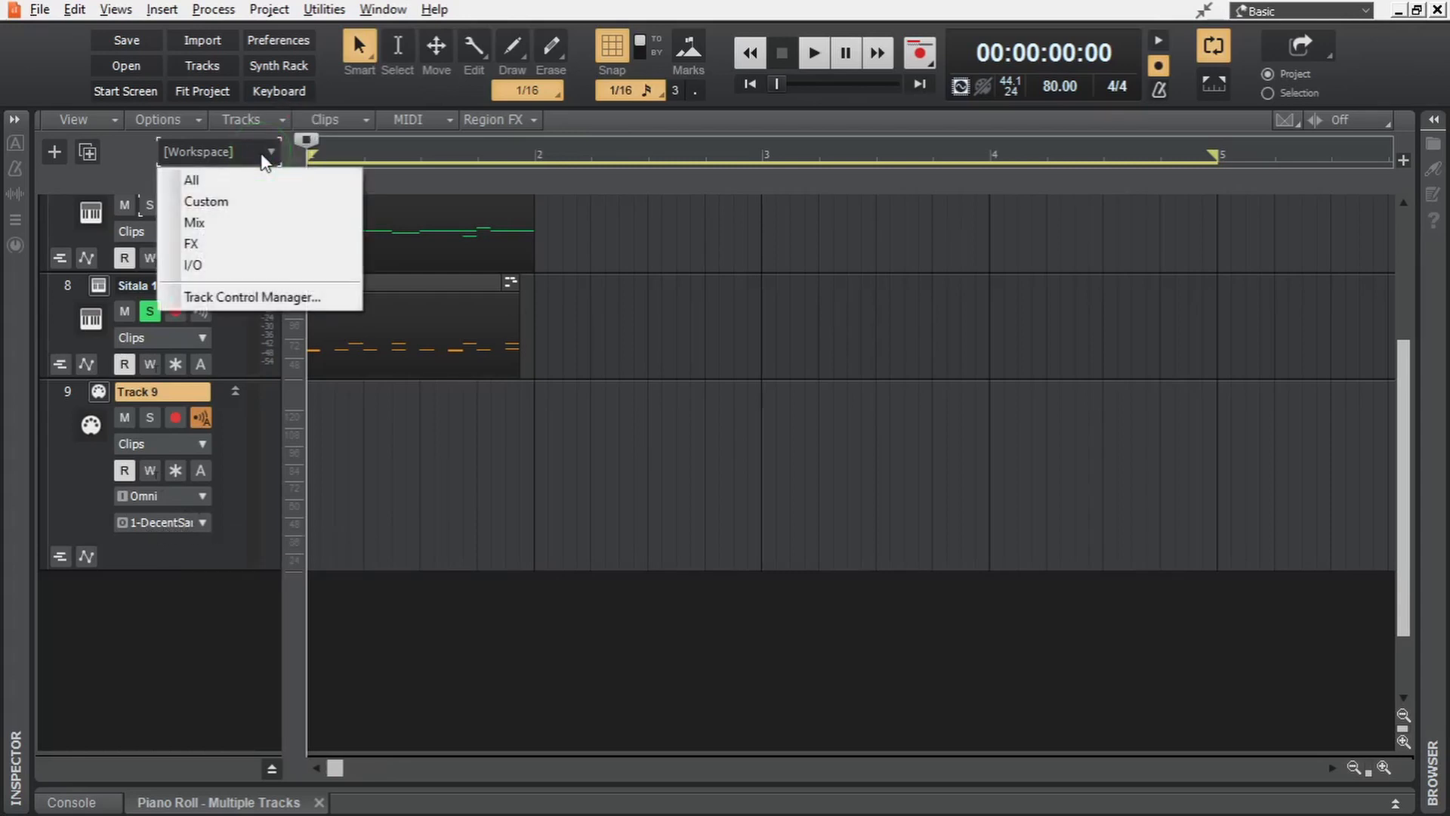
pyautogui.click(220, 270)
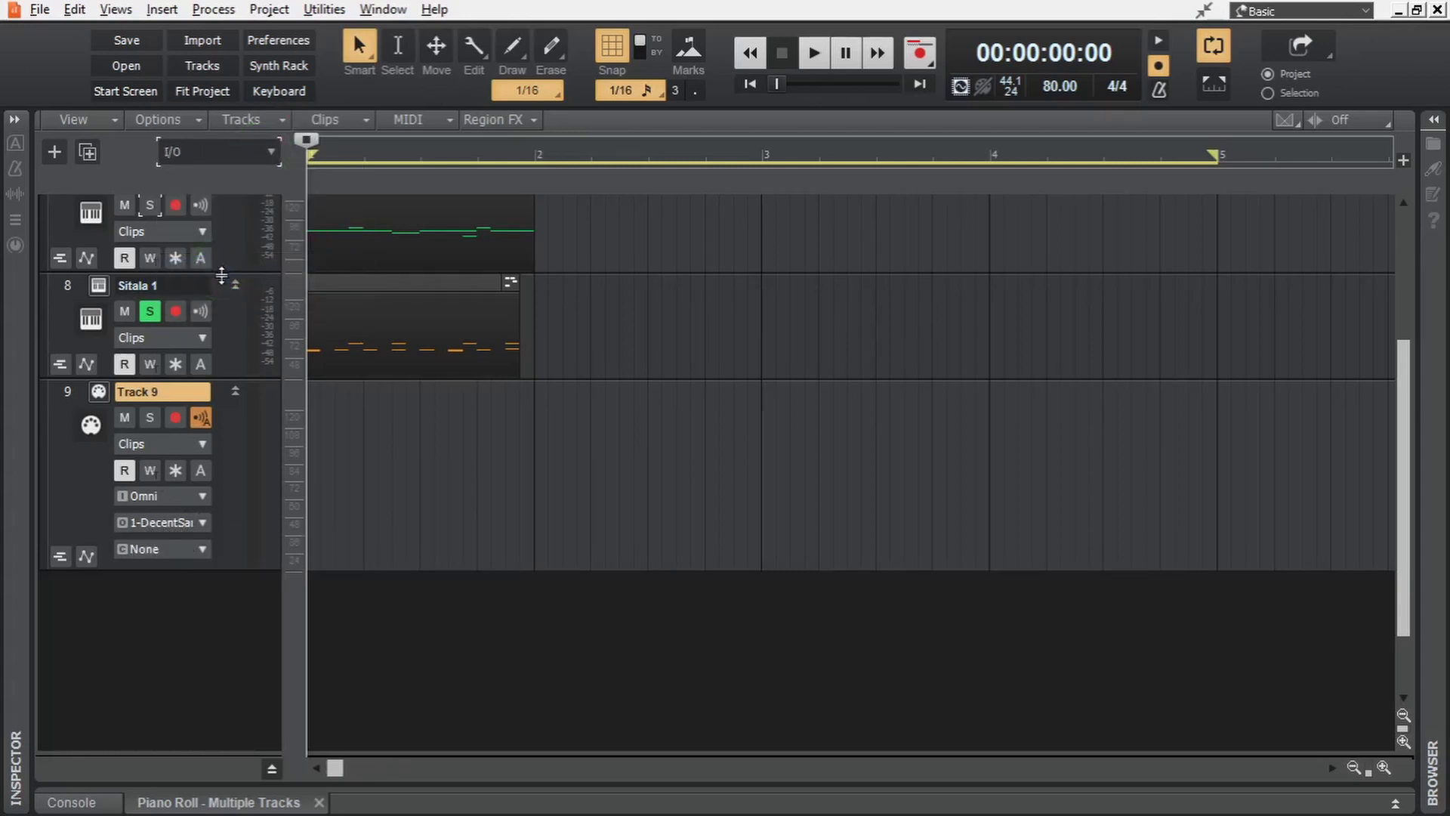
pyautogui.click(197, 521)
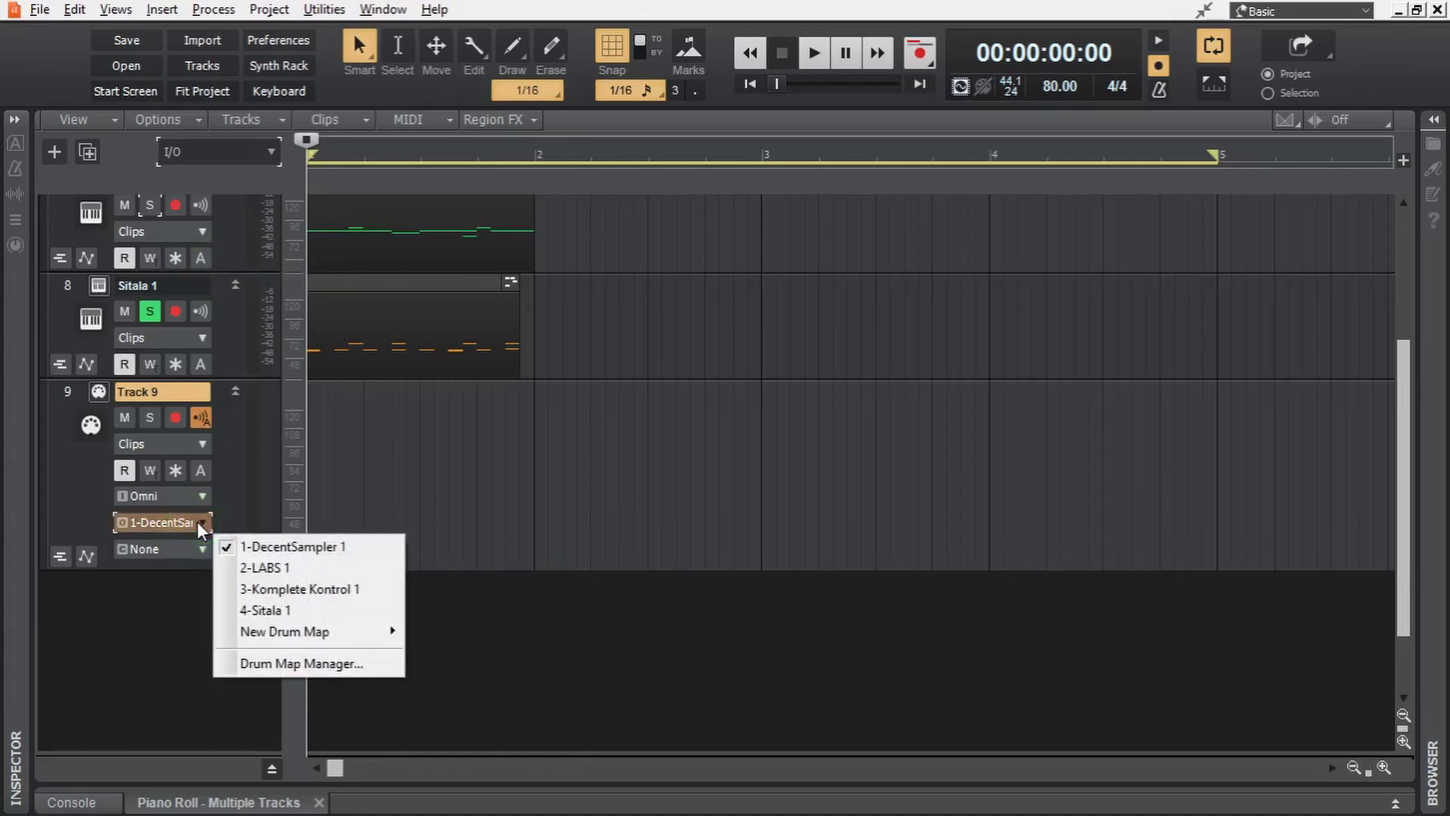
pyautogui.click(297, 610)
# Step: Move the Sitala drum clip onto the new MIDI track, solo that track and play it
pyautogui.moveTo(379, 283); pyautogui.dragTo(398, 395)
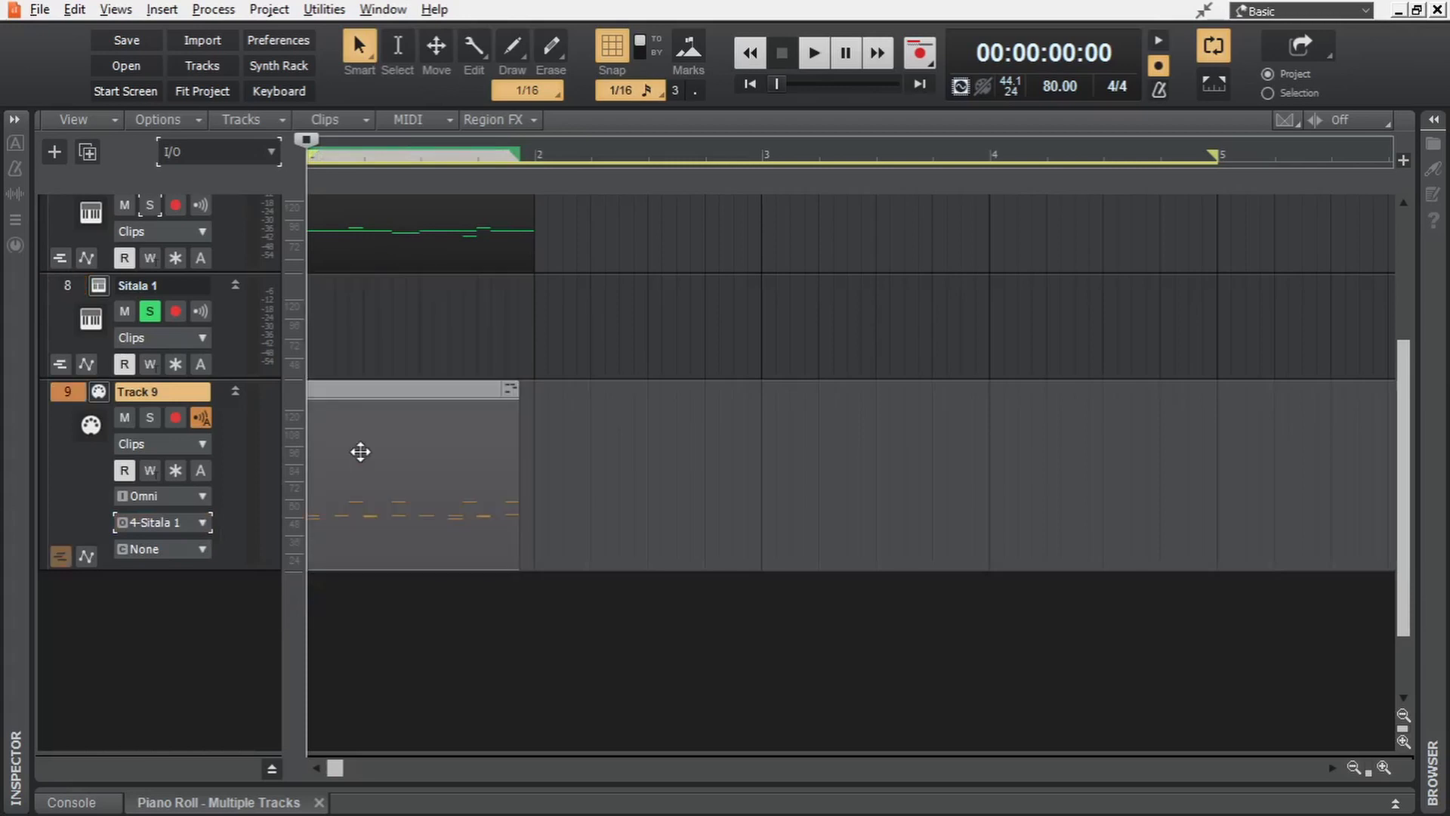
pyautogui.click(151, 420)
pyautogui.press('space')
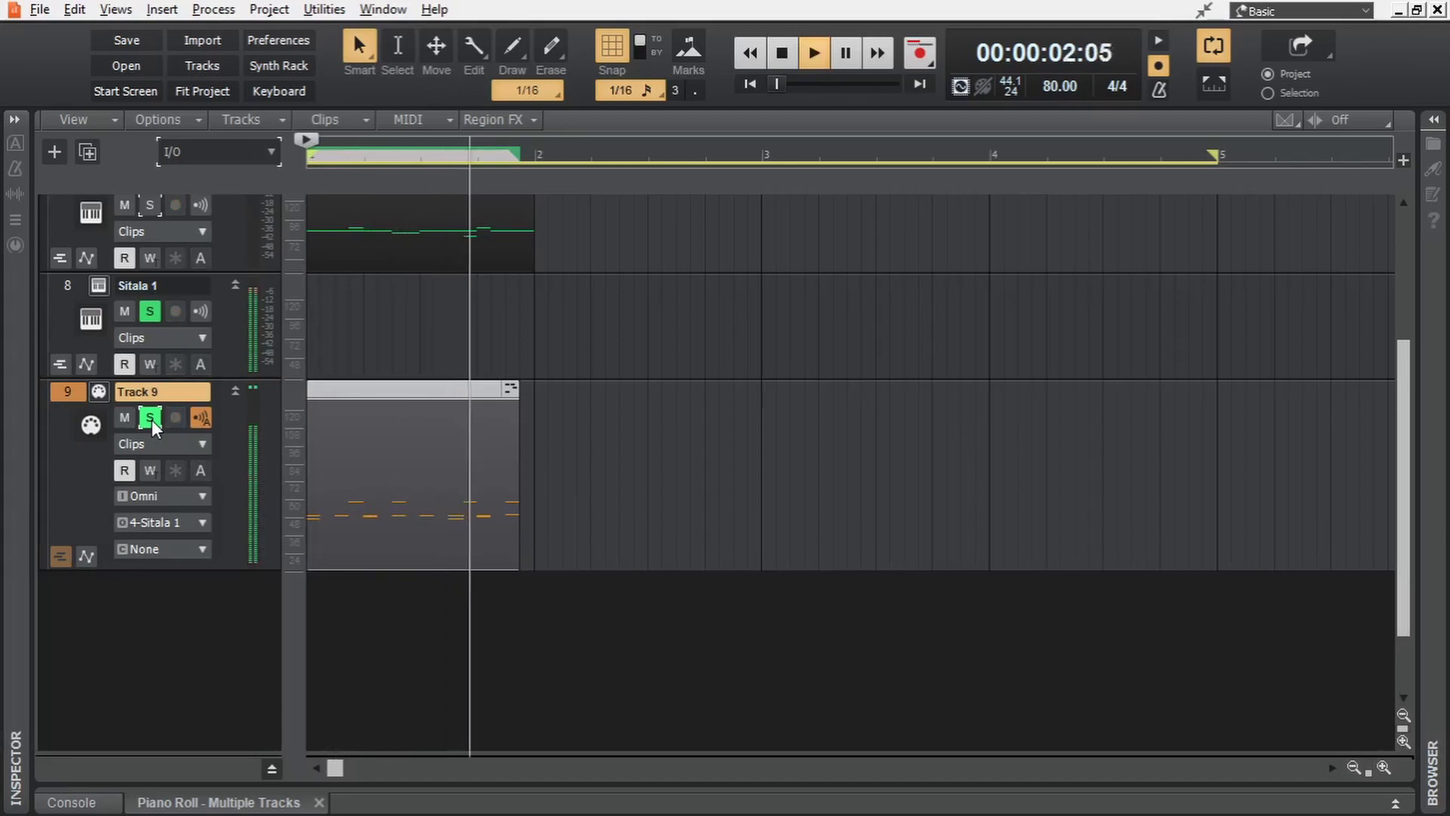
pyautogui.press('space')
# Step: Delete both the Sitala instrument track and the MIDI track routed to it
pyautogui.click(60, 322)
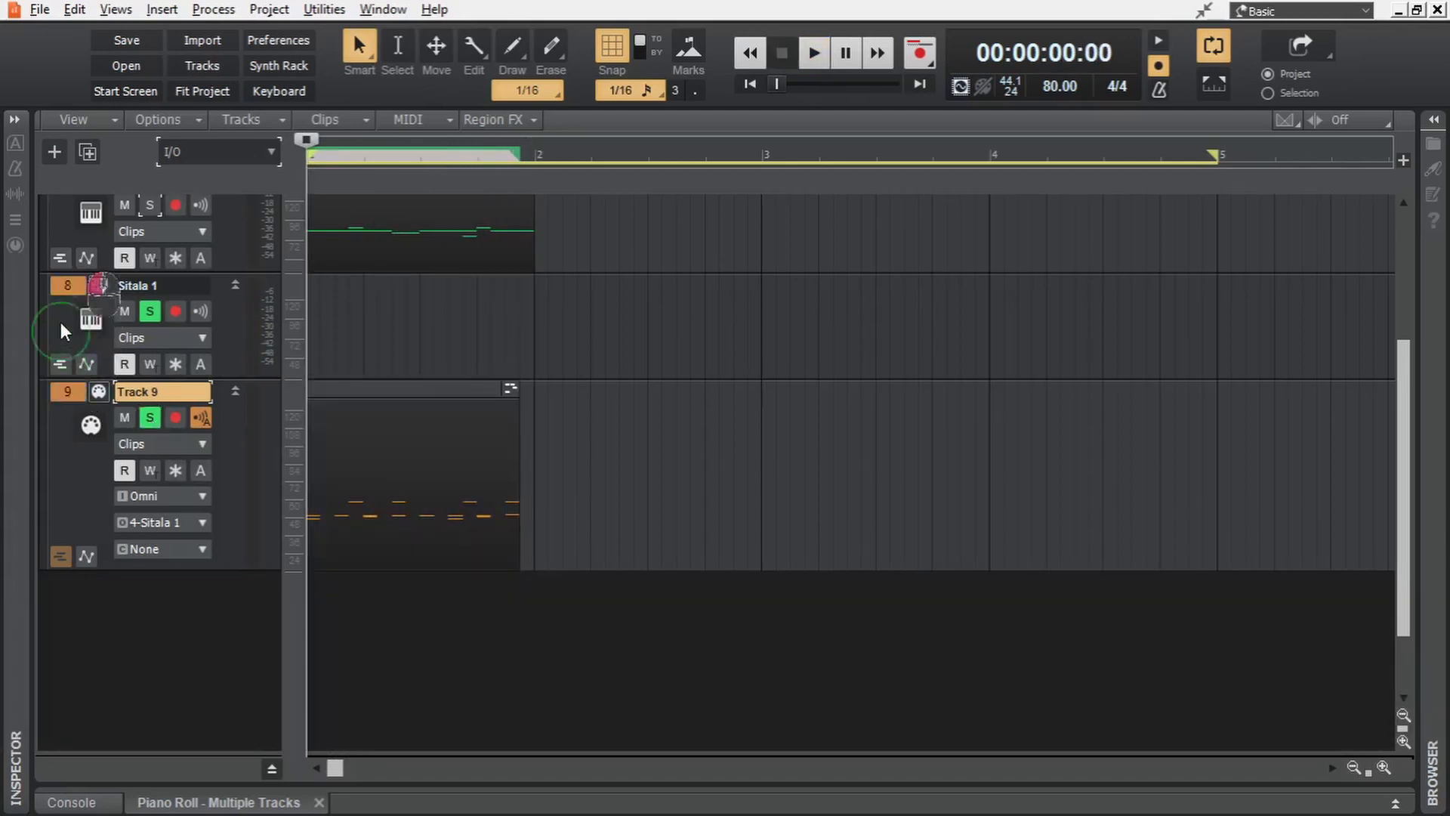
pyautogui.click(65, 285)
pyautogui.rightClick(65, 284)
pyautogui.click(174, 420)
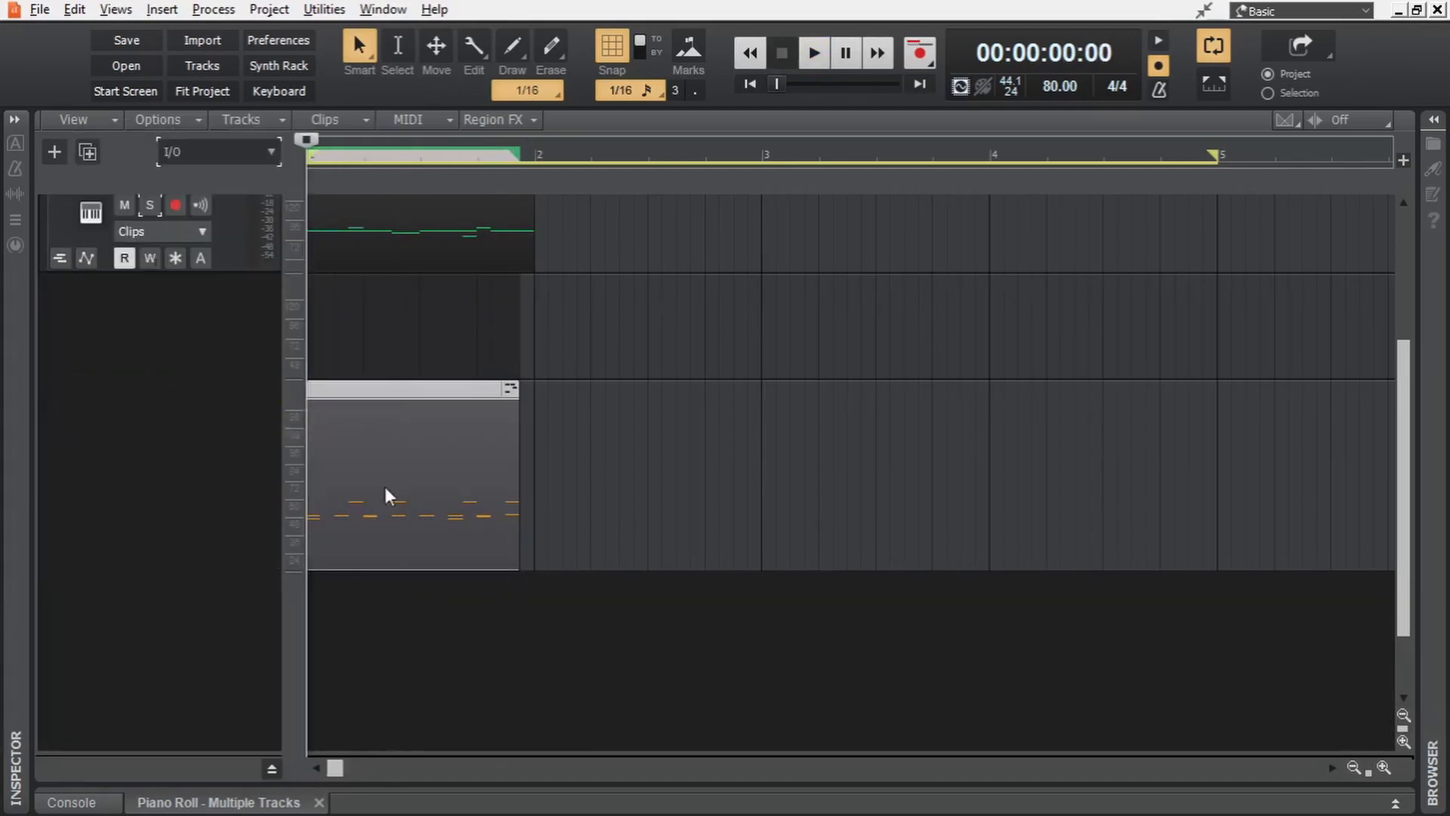
pyautogui.click(661, 519)
# Step: Insert Sitala with a MIDI source, a synth track folder and all synth audio outputs in stereo
pyautogui.press('b')
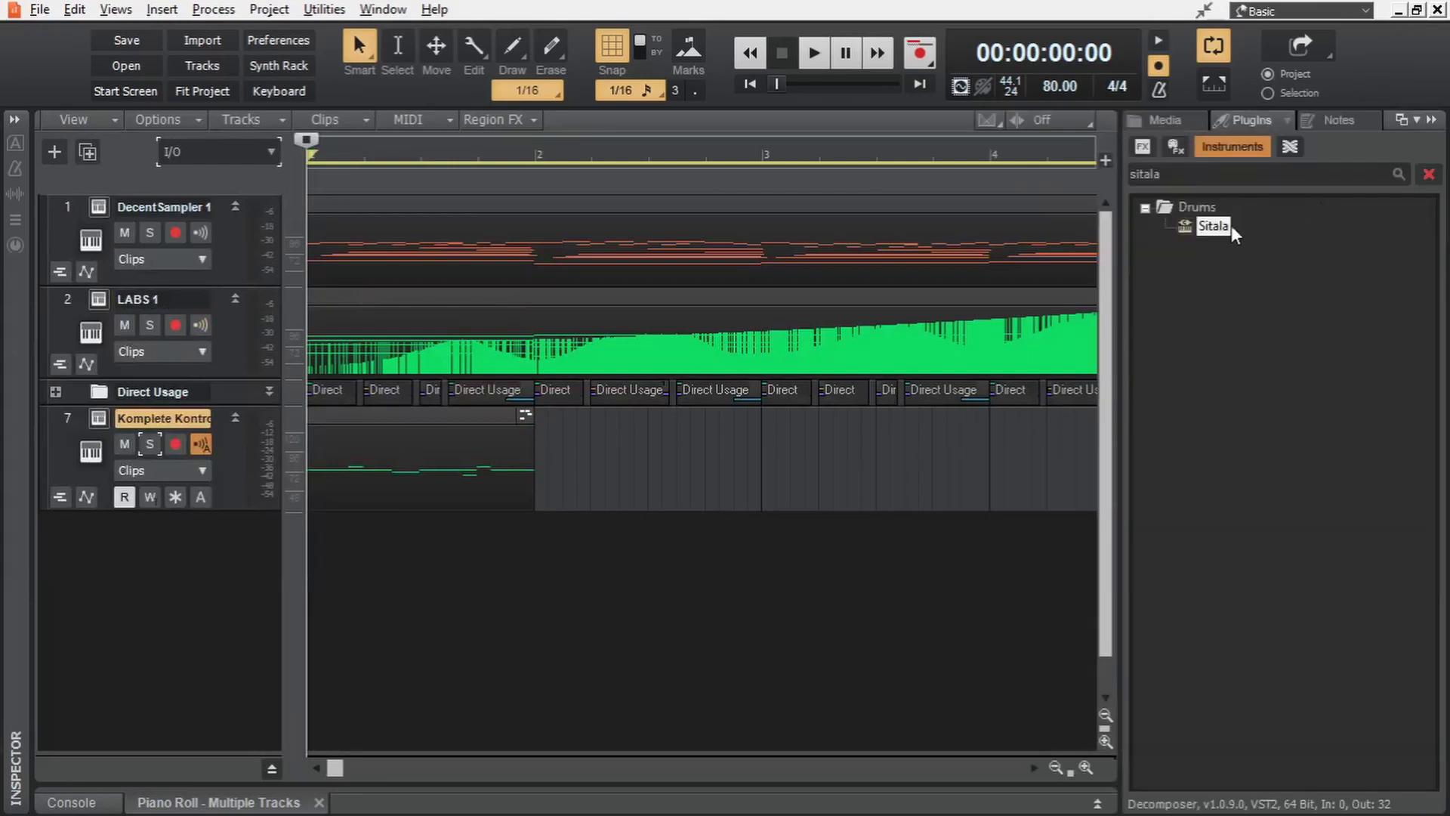
pyautogui.doubleClick(1227, 226)
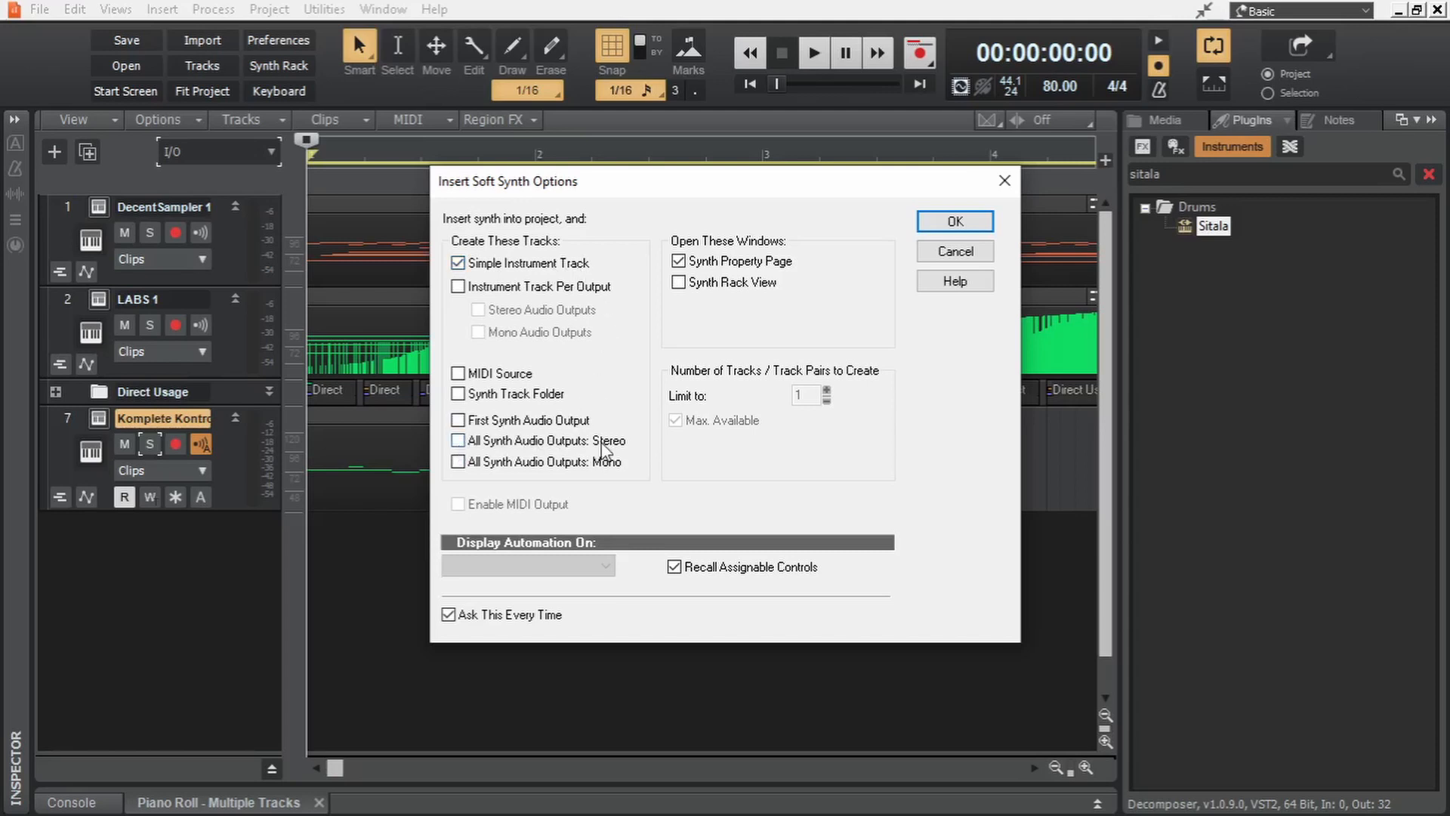
pyautogui.click(459, 441)
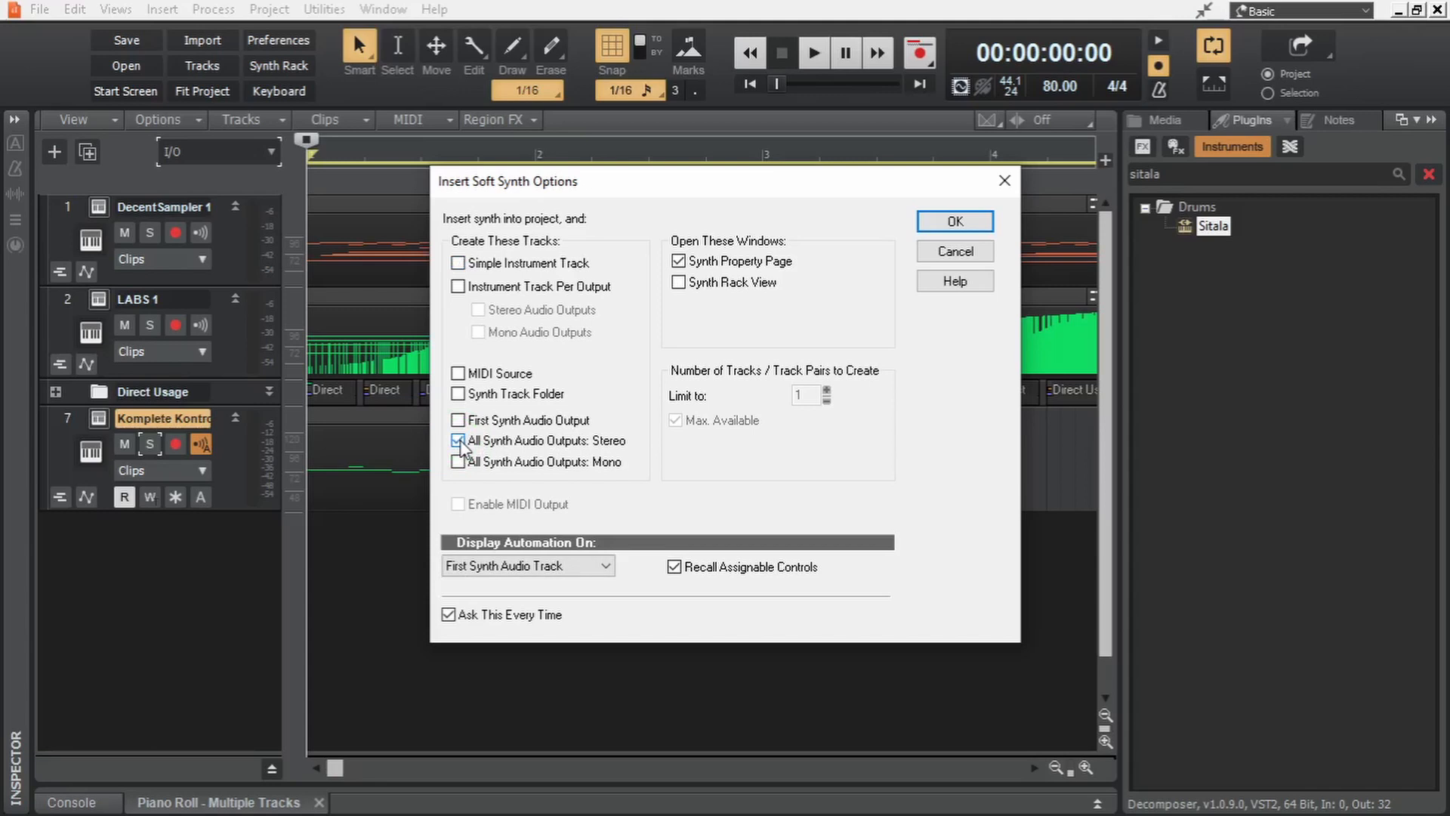
pyautogui.click(459, 374)
pyautogui.click(463, 400)
pyautogui.click(955, 220)
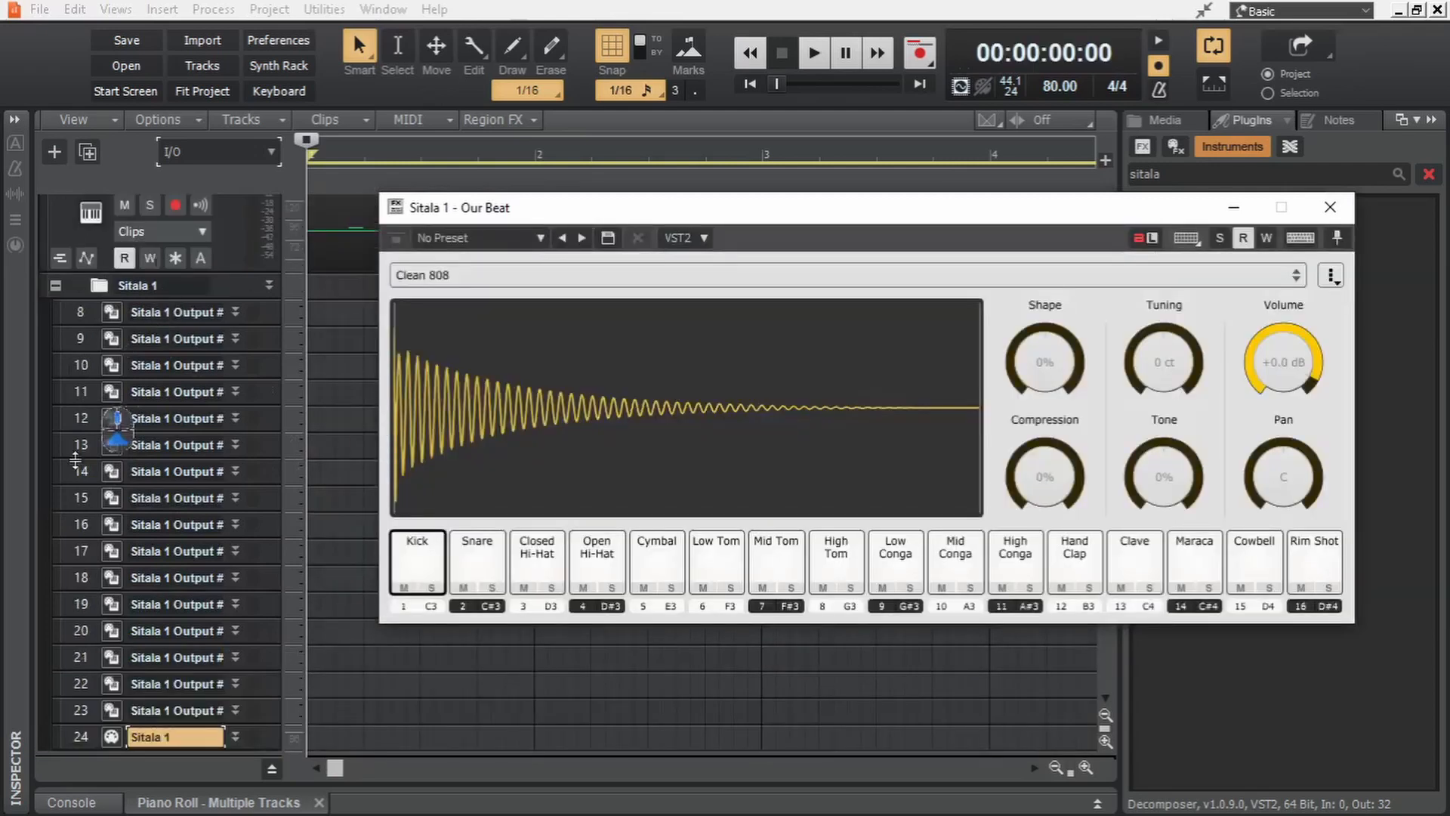
# Step: Audition the Kick, Snare and Closed Hi-Hat pads in Sitala to check which output track they play through
pyautogui.click(437, 565)
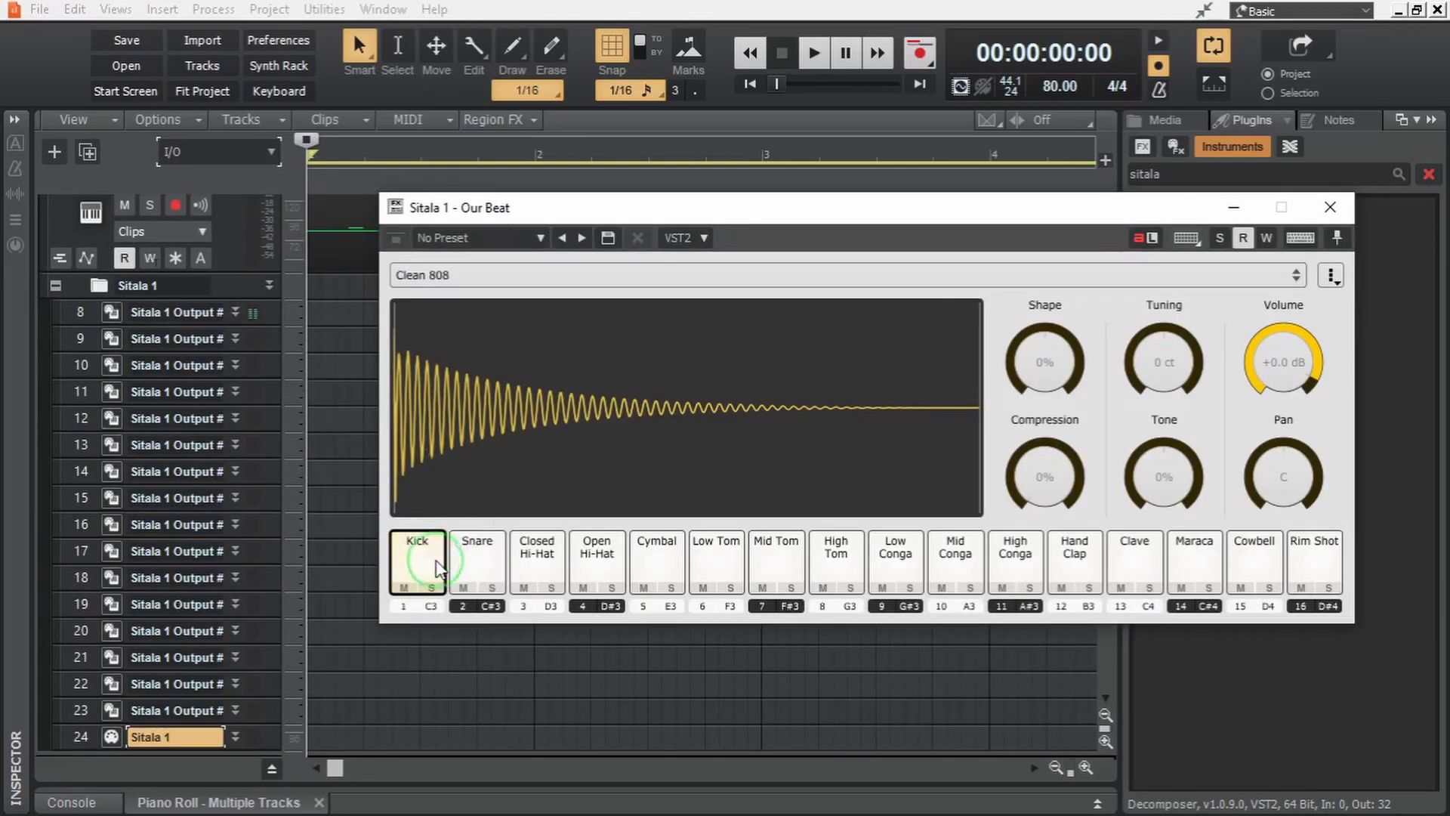
pyautogui.click(492, 560)
pyautogui.click(557, 571)
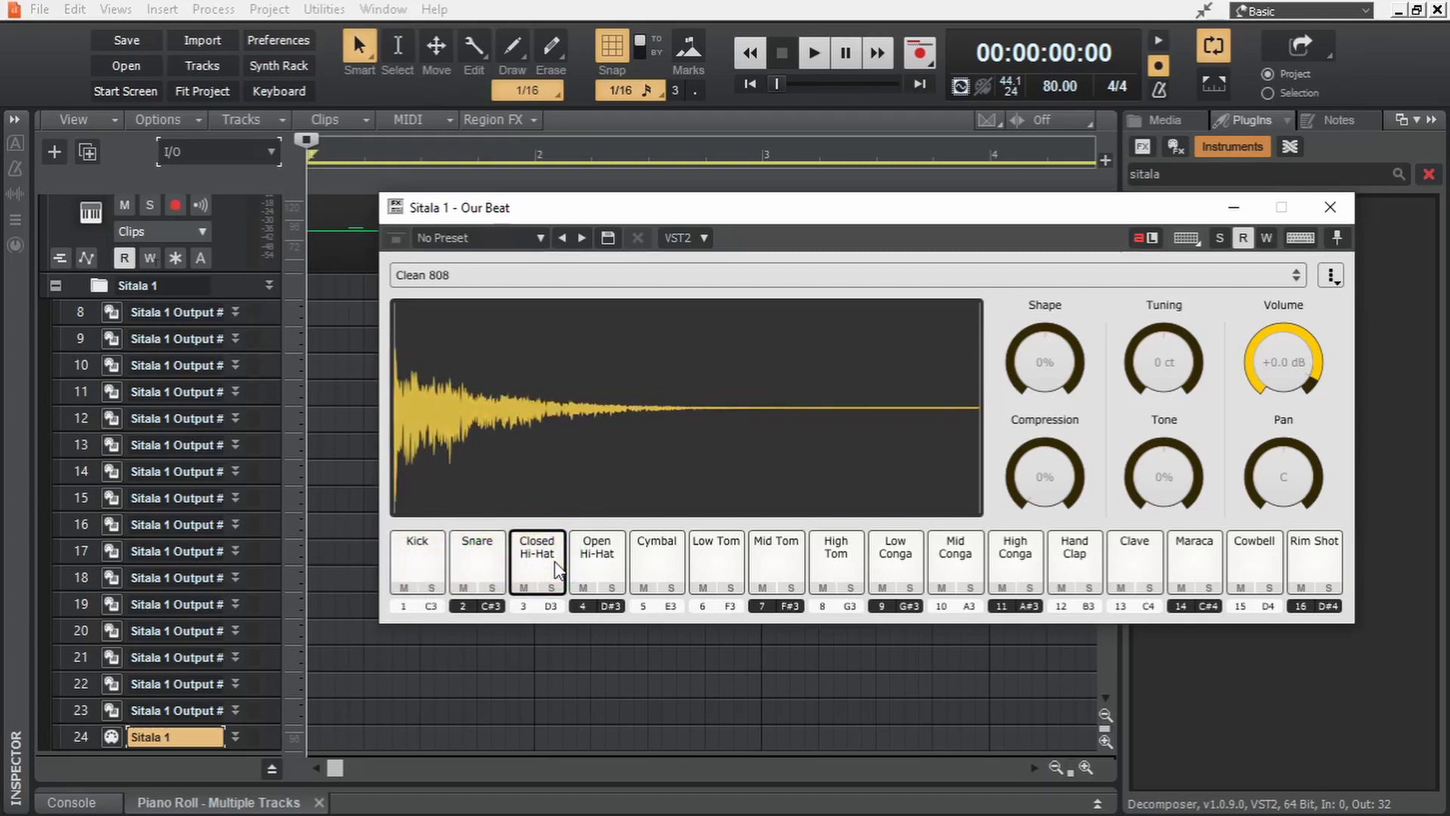
# Step: Set Sitala's audio output to 16 Channel Output (One Channel per Pad)
pyautogui.click(1331, 276)
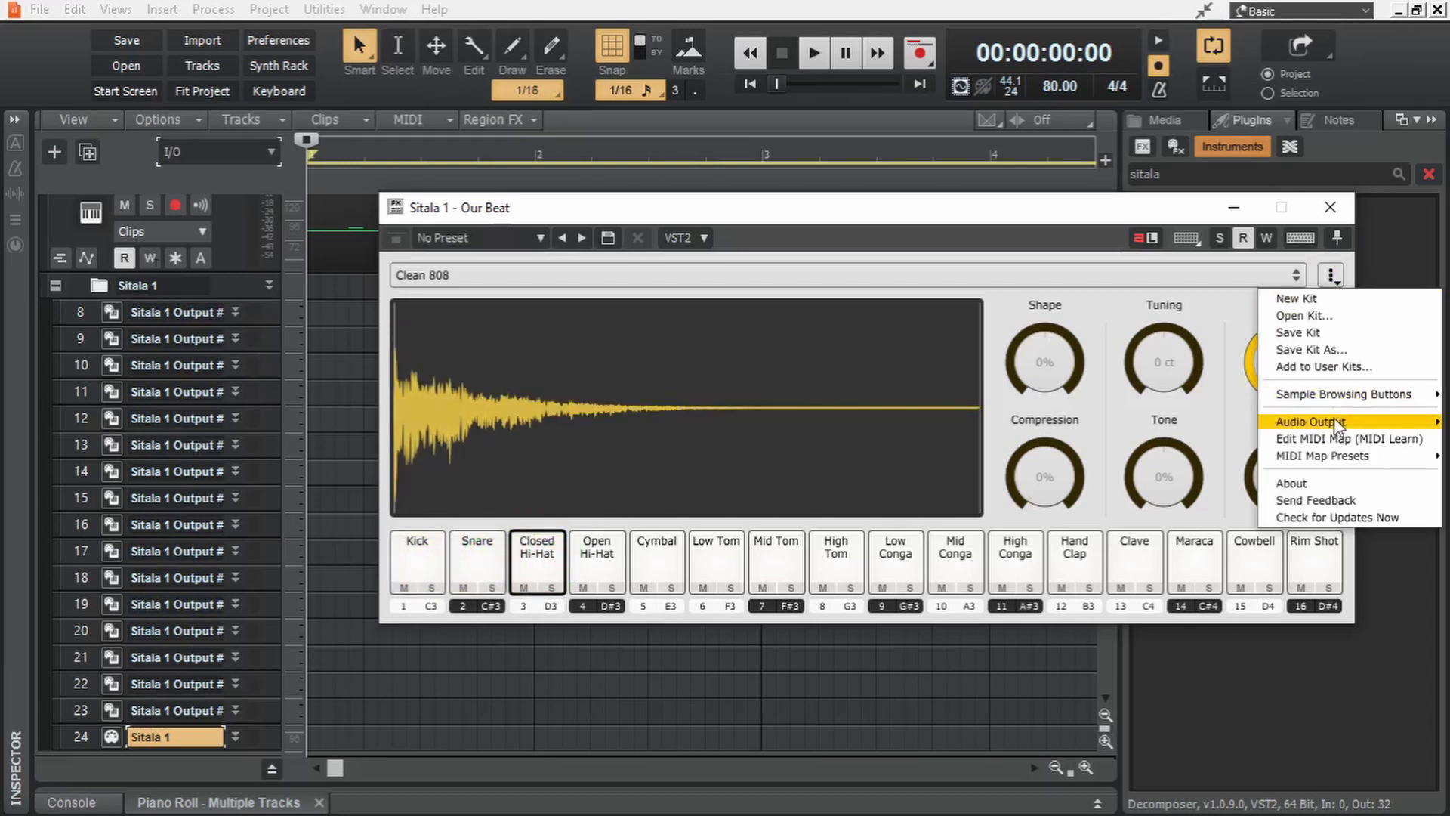
pyautogui.moveTo(1337, 426)
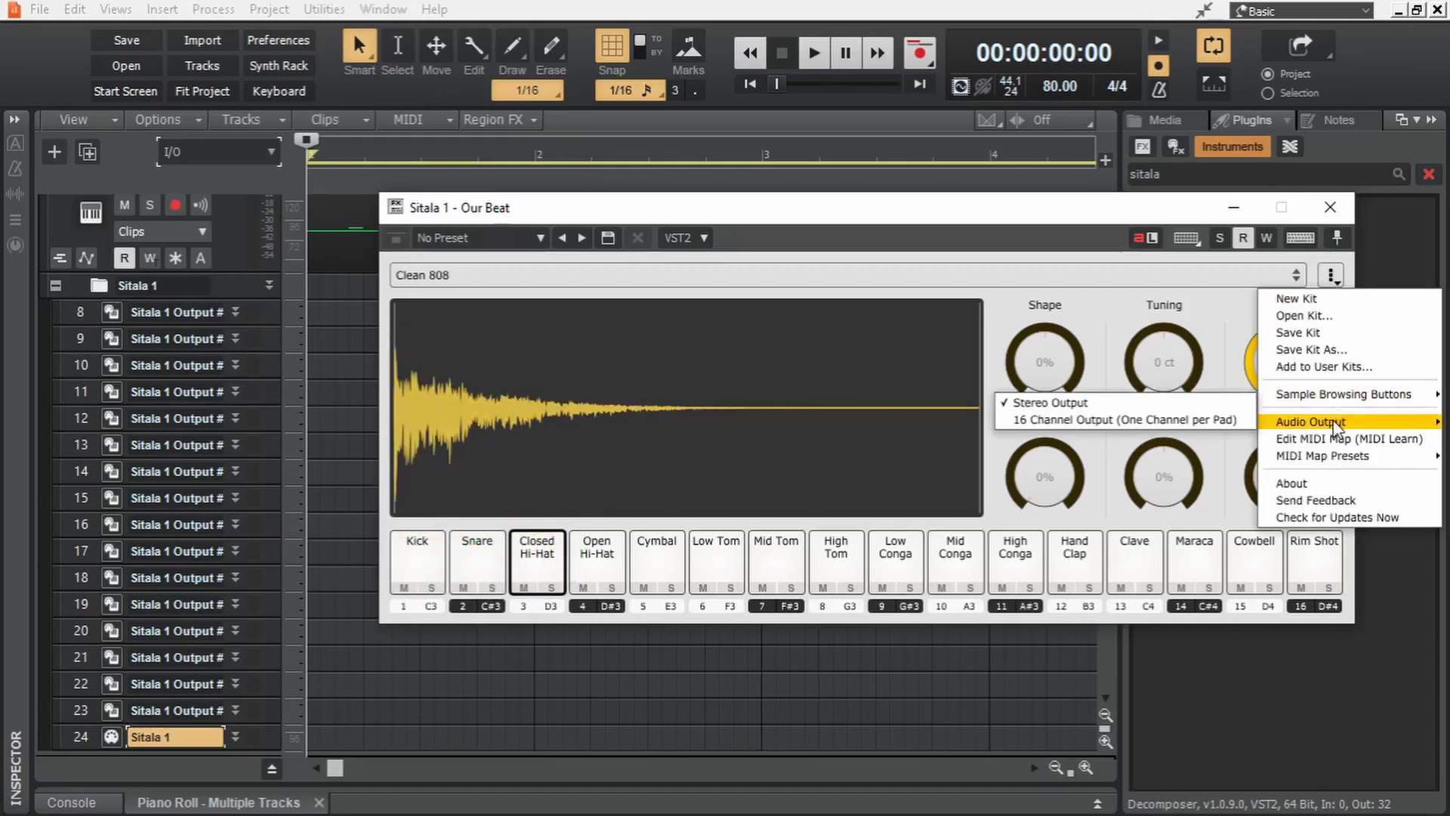
pyautogui.click(1127, 421)
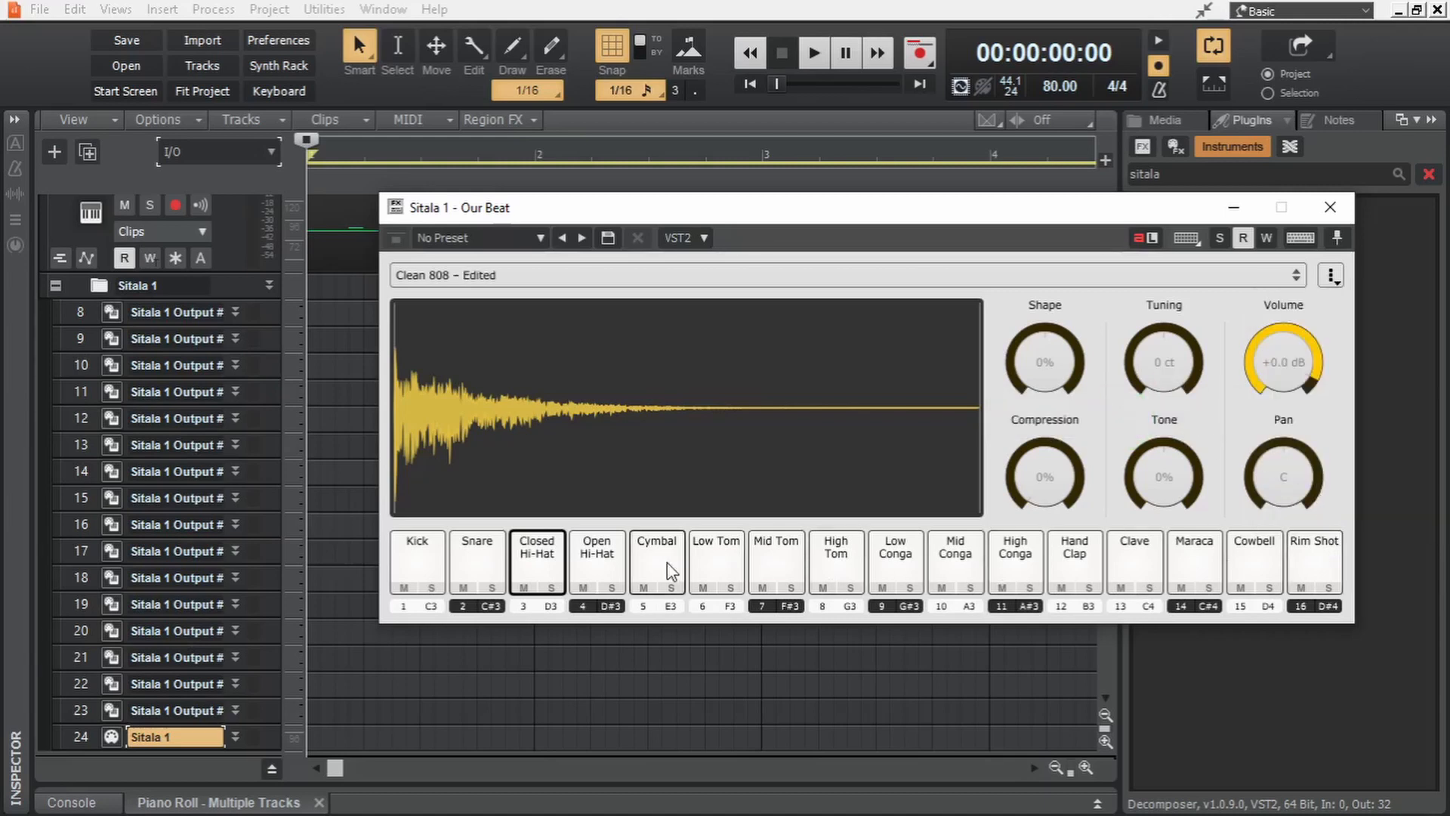
# Step: Audition several drum pads, from Rim Shot and Clave to Mid Tom and Kick, to check their separate outputs
pyautogui.click(1315, 567)
pyautogui.click(1135, 563)
pyautogui.click(1015, 563)
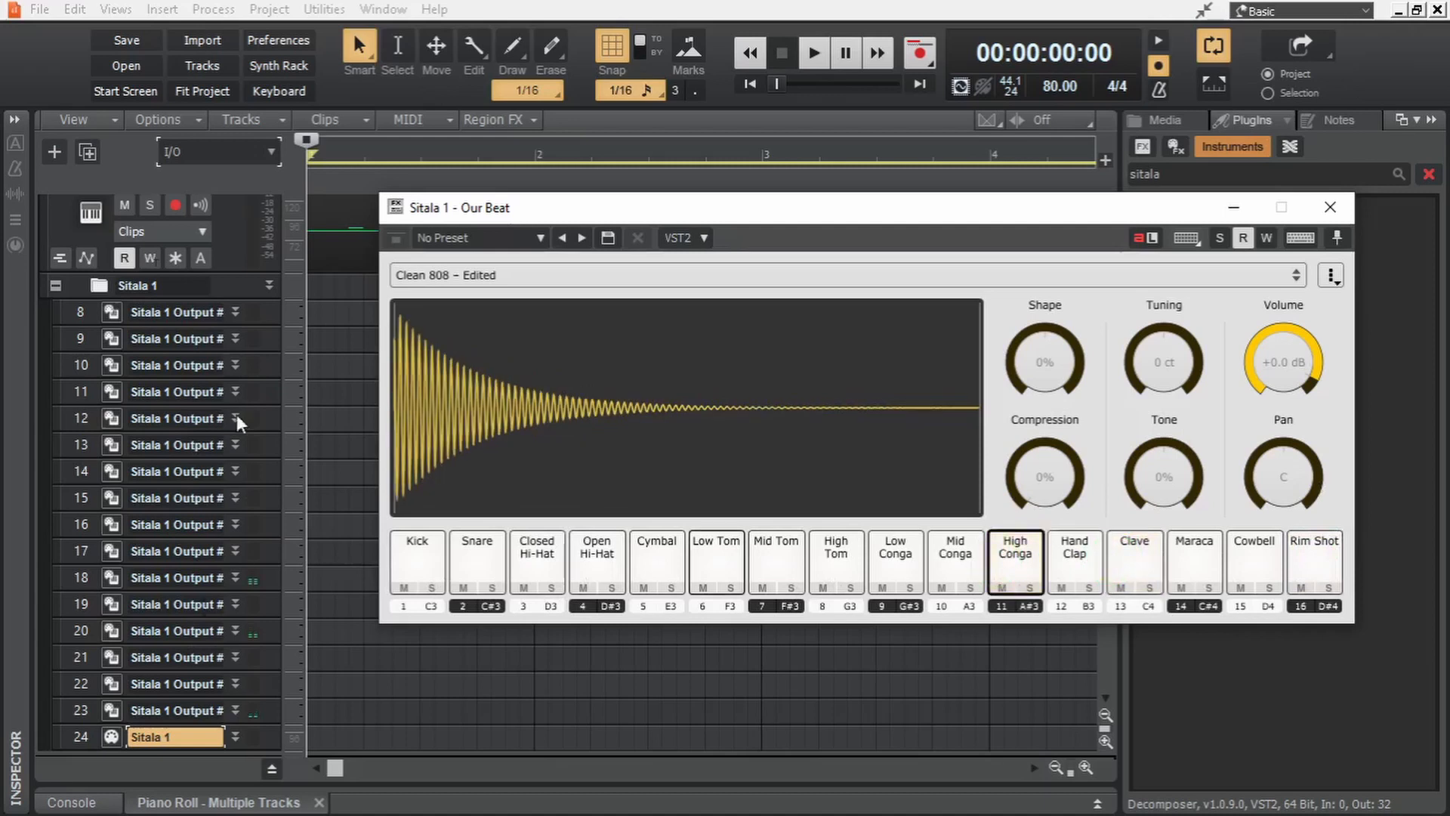
pyautogui.click(657, 563)
pyautogui.click(596, 563)
pyautogui.click(785, 565)
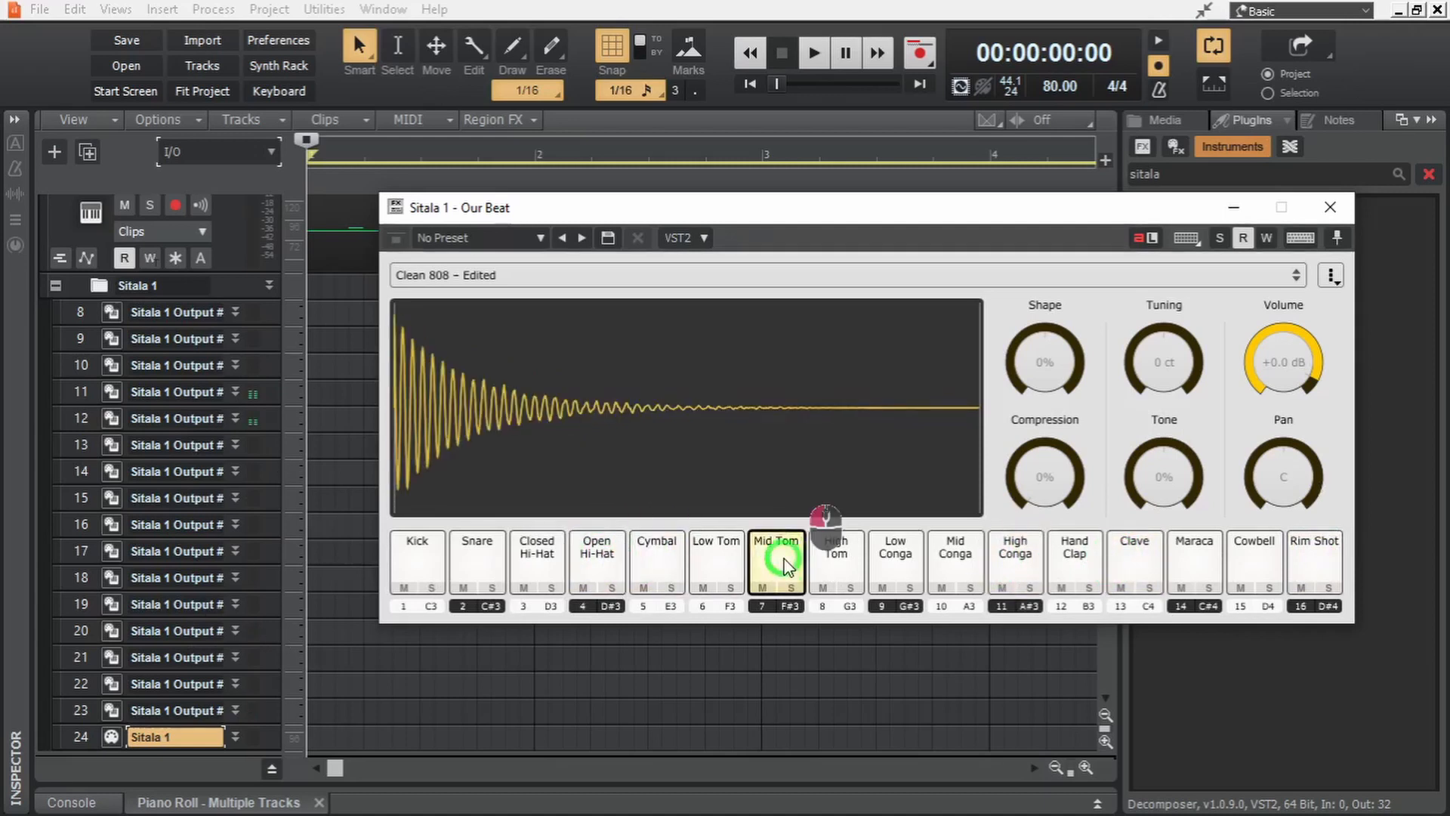
pyautogui.click(427, 559)
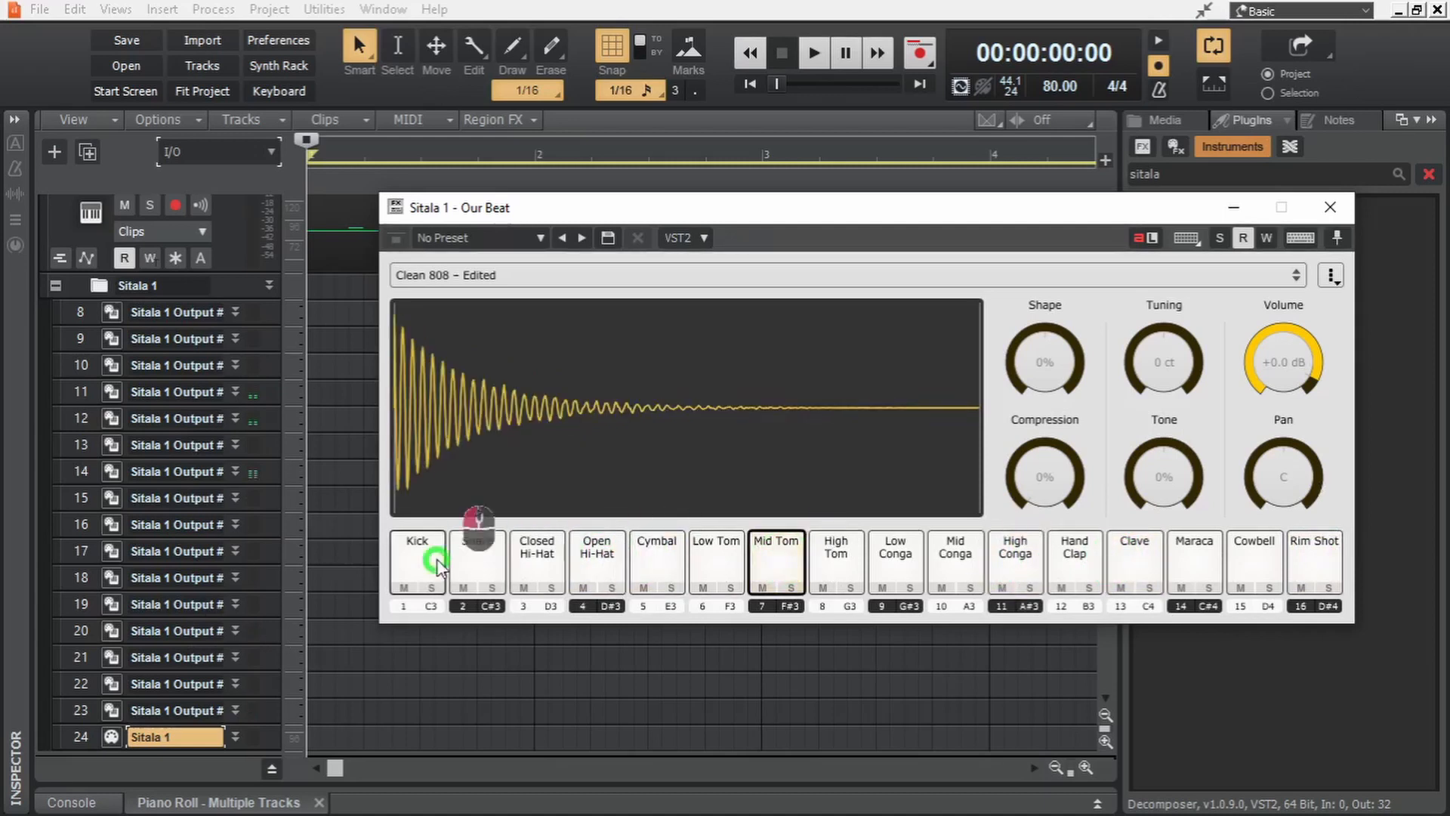
# Step: Start a new empty kit in Sitala and close the plug-in window
pyautogui.click(555, 275)
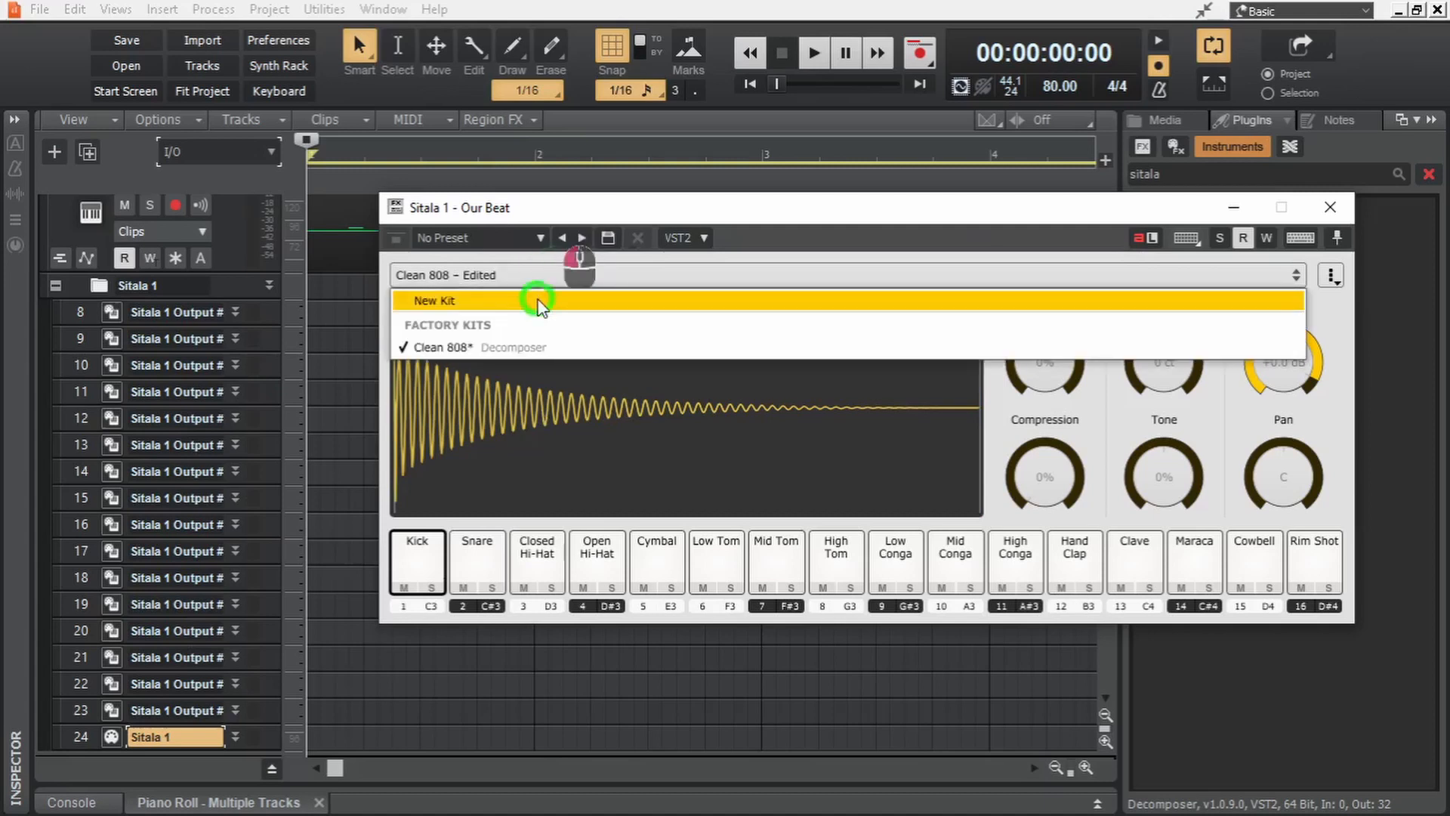
pyautogui.click(541, 301)
pyautogui.click(849, 514)
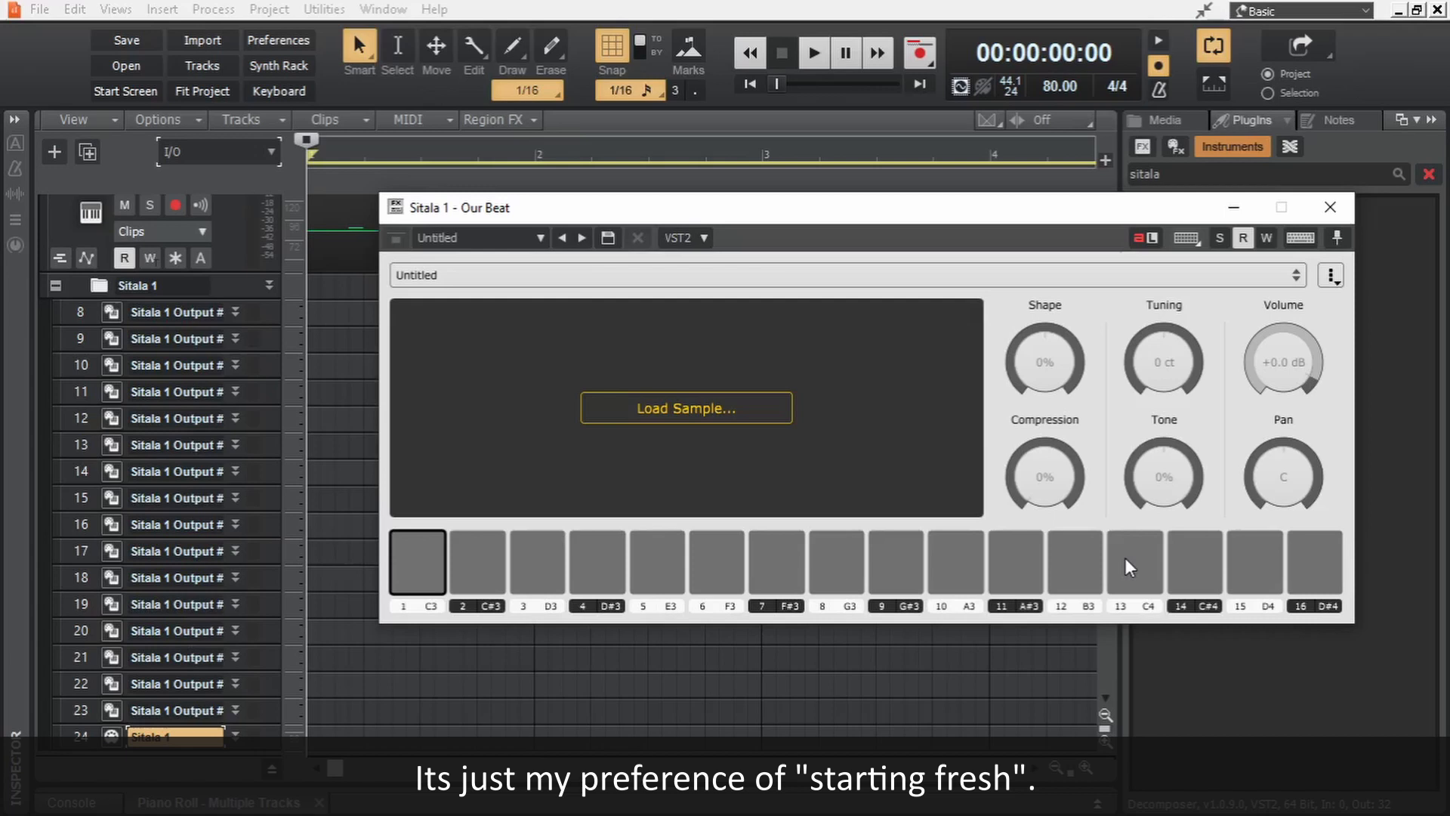
pyautogui.click(1336, 207)
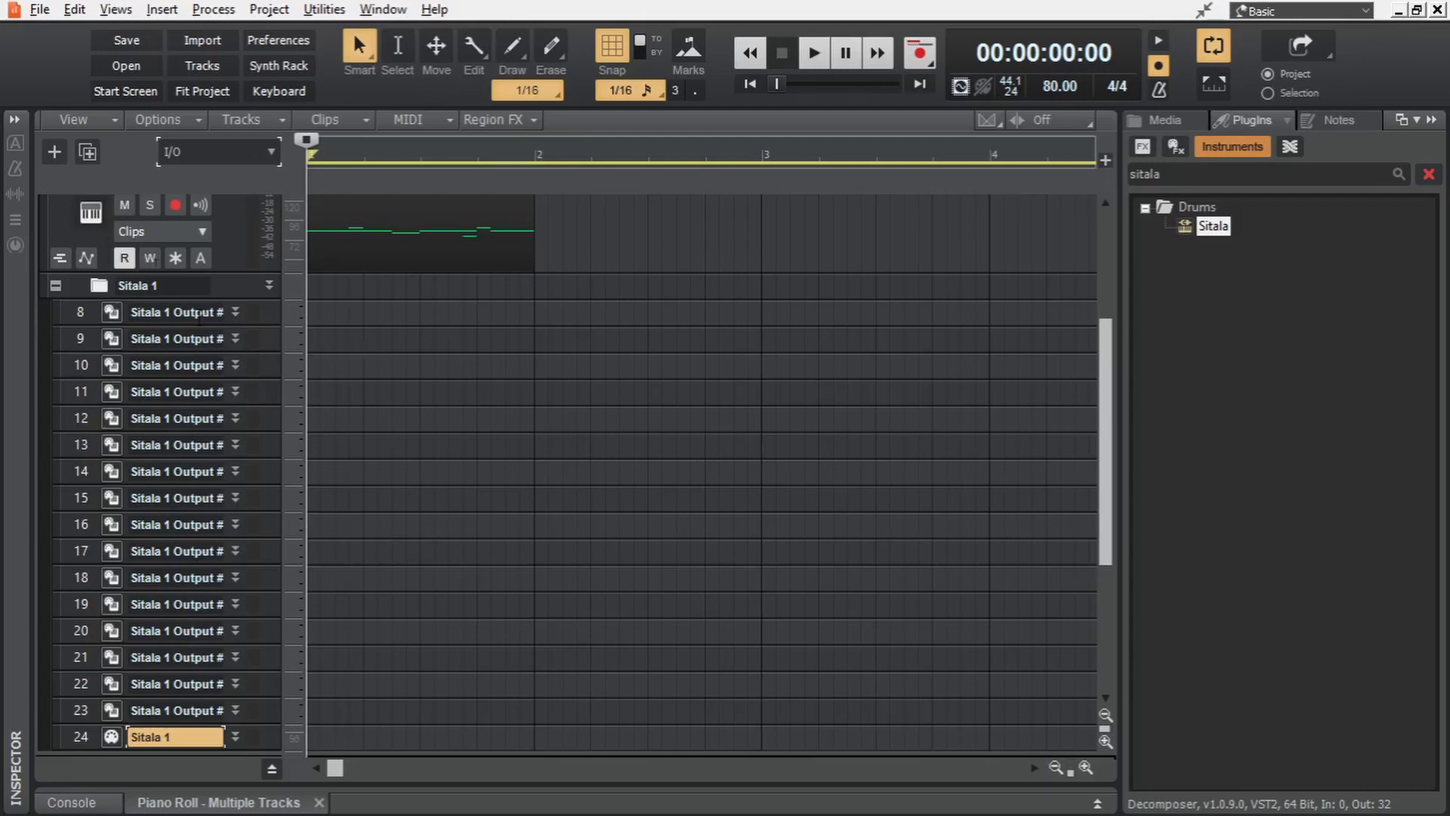
# Step: Rename the first Sitala output track, track 8, as Kick
pyautogui.doubleClick(199, 312)
pyautogui.write('Kick')
pyautogui.press('Return')
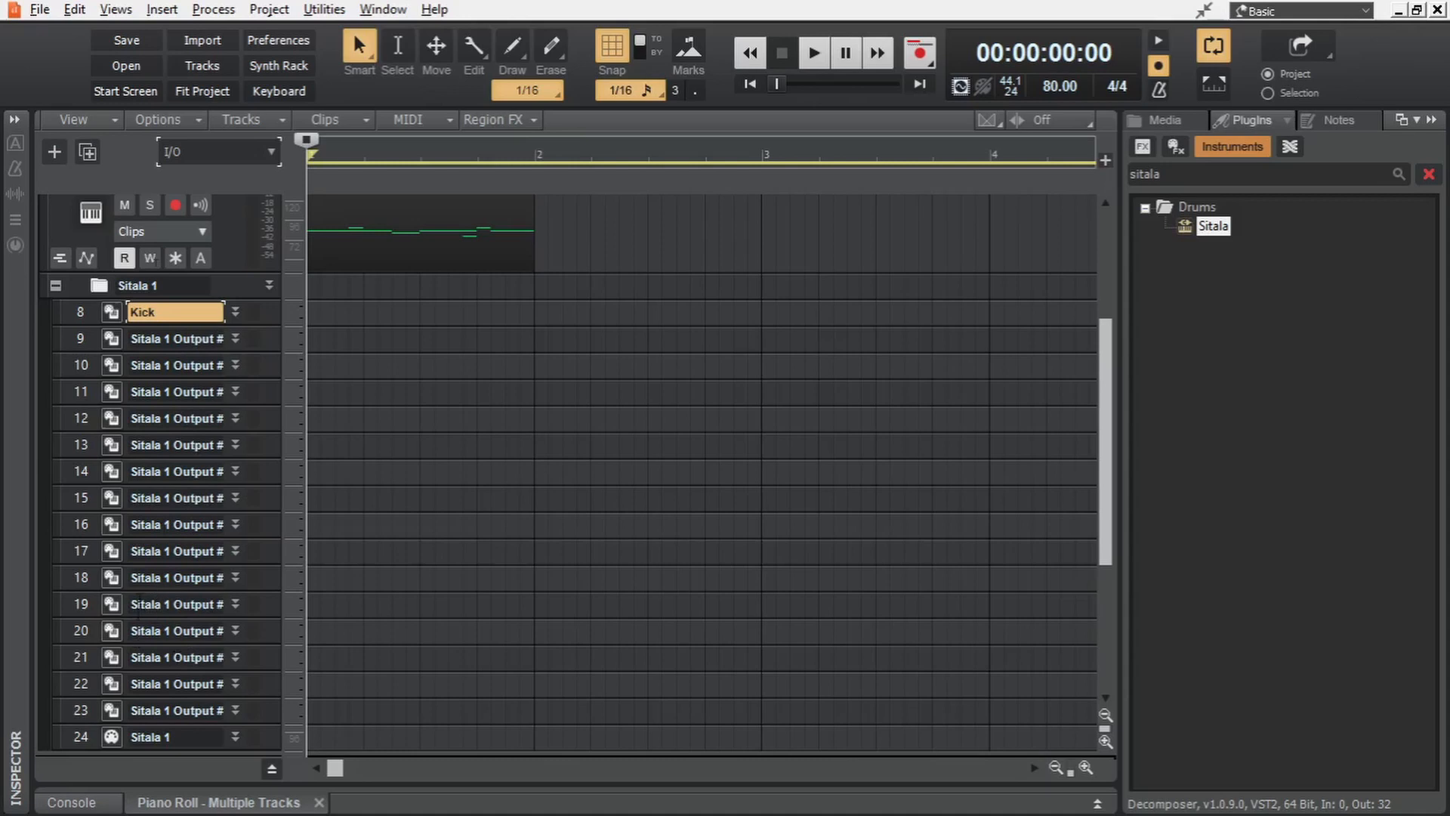
# Step: Move the Sitala 1 MIDI track out of the folder and rename it Sitala MIDI
pyautogui.scroll(-3, 361, 477)
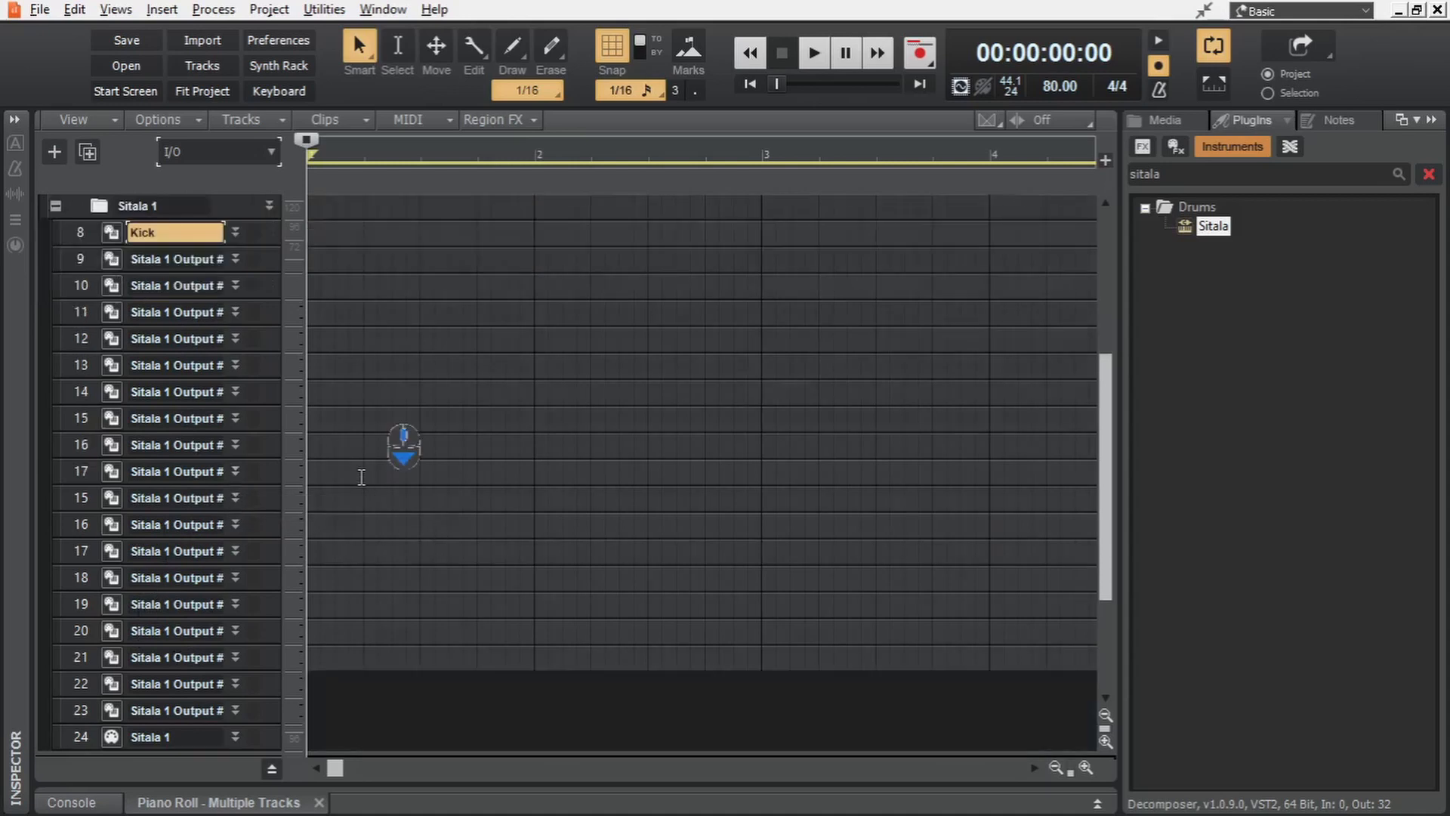
pyautogui.scroll(-3, 362, 477)
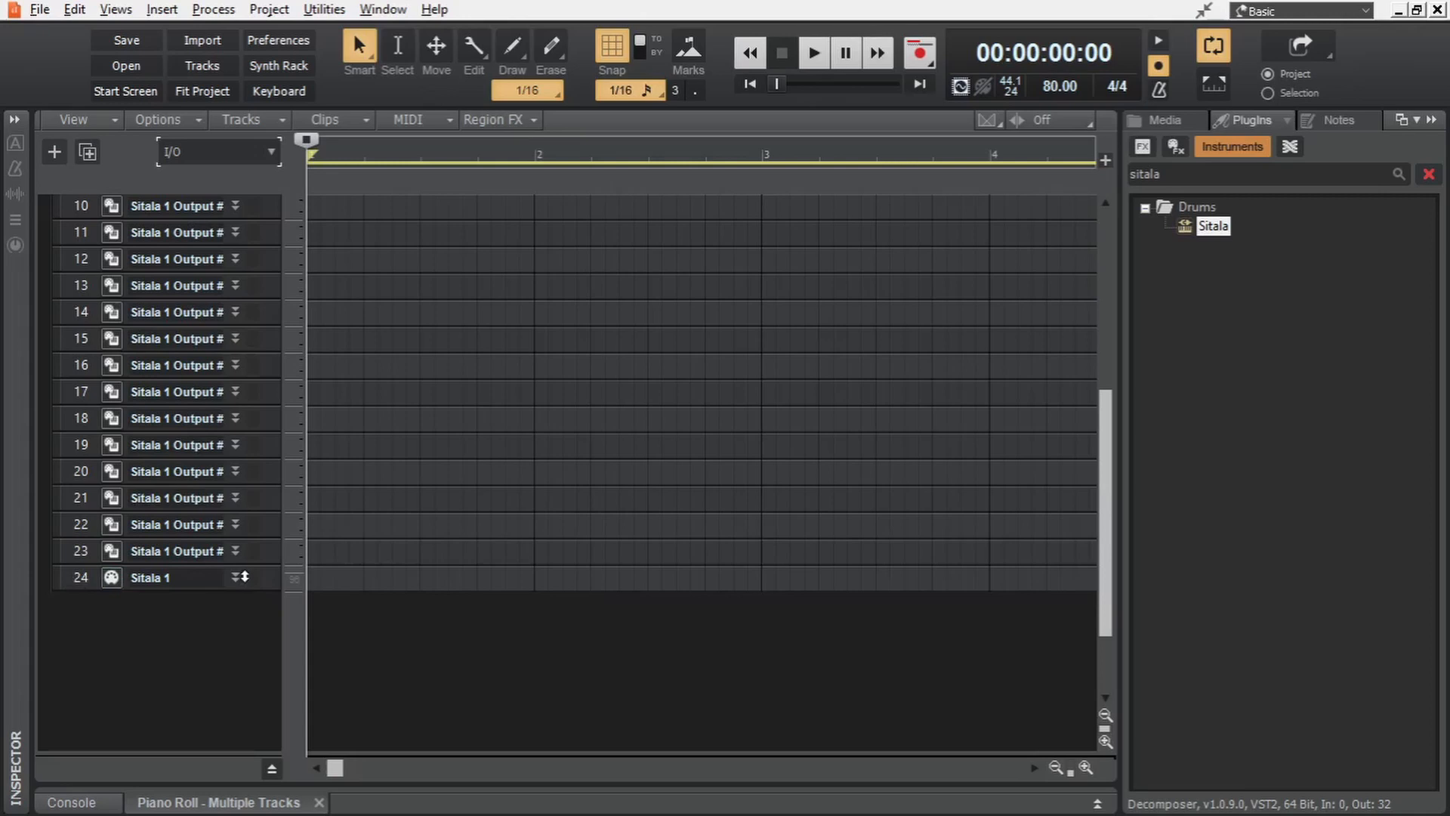
pyautogui.moveTo(244, 576); pyautogui.dragTo(240, 637)
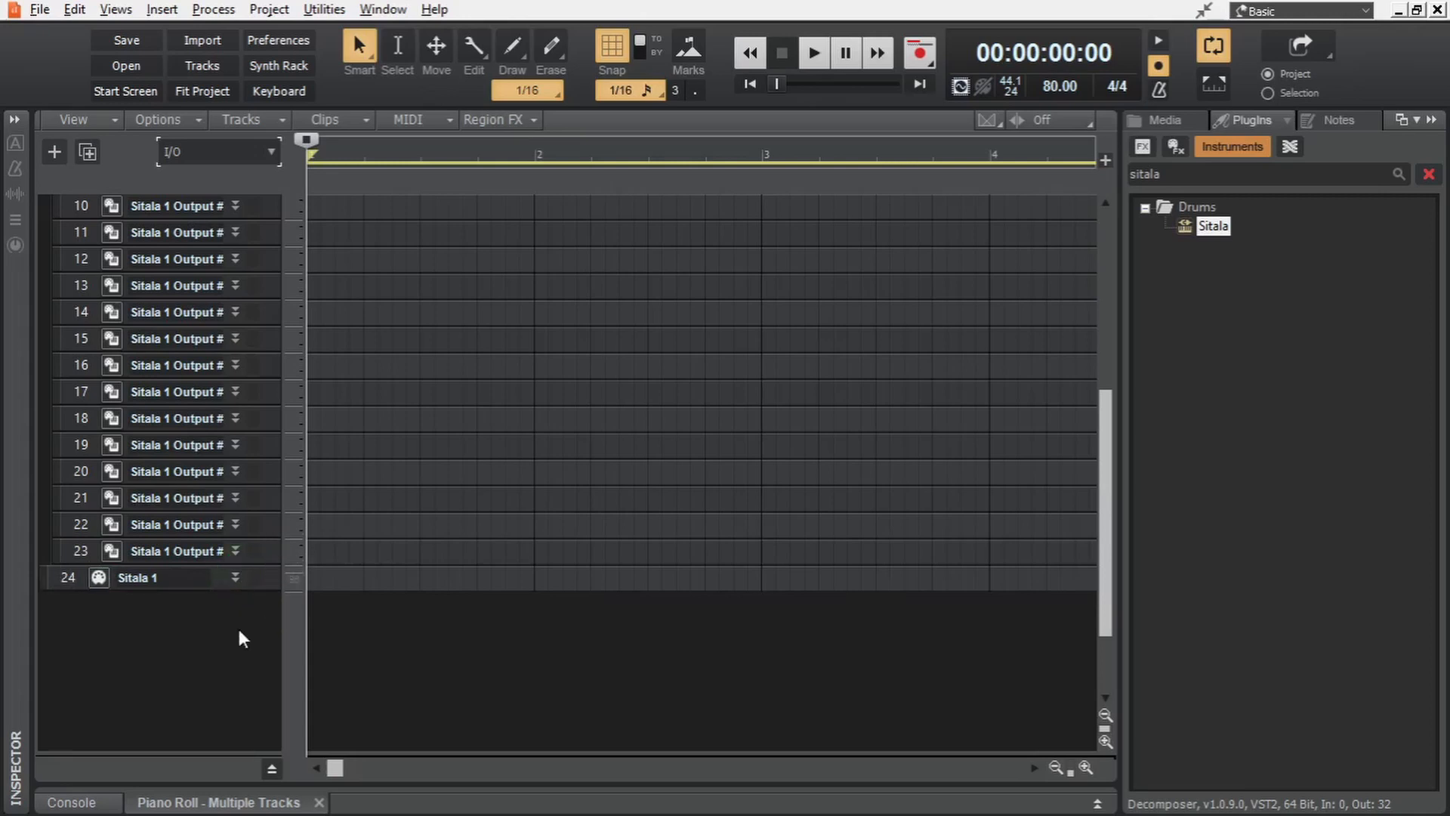
pyautogui.doubleClick(190, 578)
pyautogui.write('MIDI')
pyautogui.press('Return')
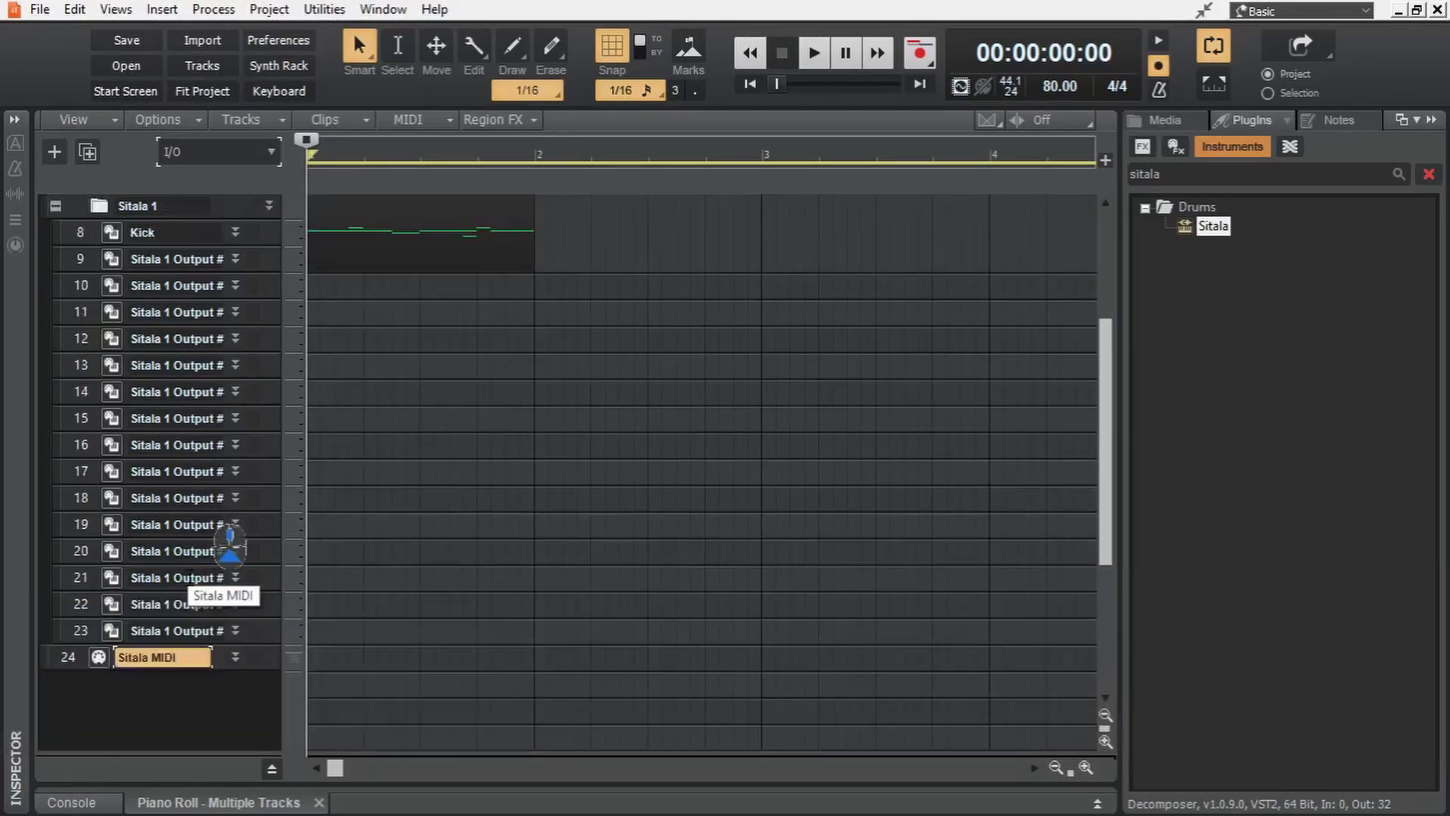
# Step: Rename the Sitala 1 track folder as Sitala Out
pyautogui.scroll(3, 219, 491)
pyautogui.doubleClick(192, 365)
pyautogui.doubleClick(191, 368)
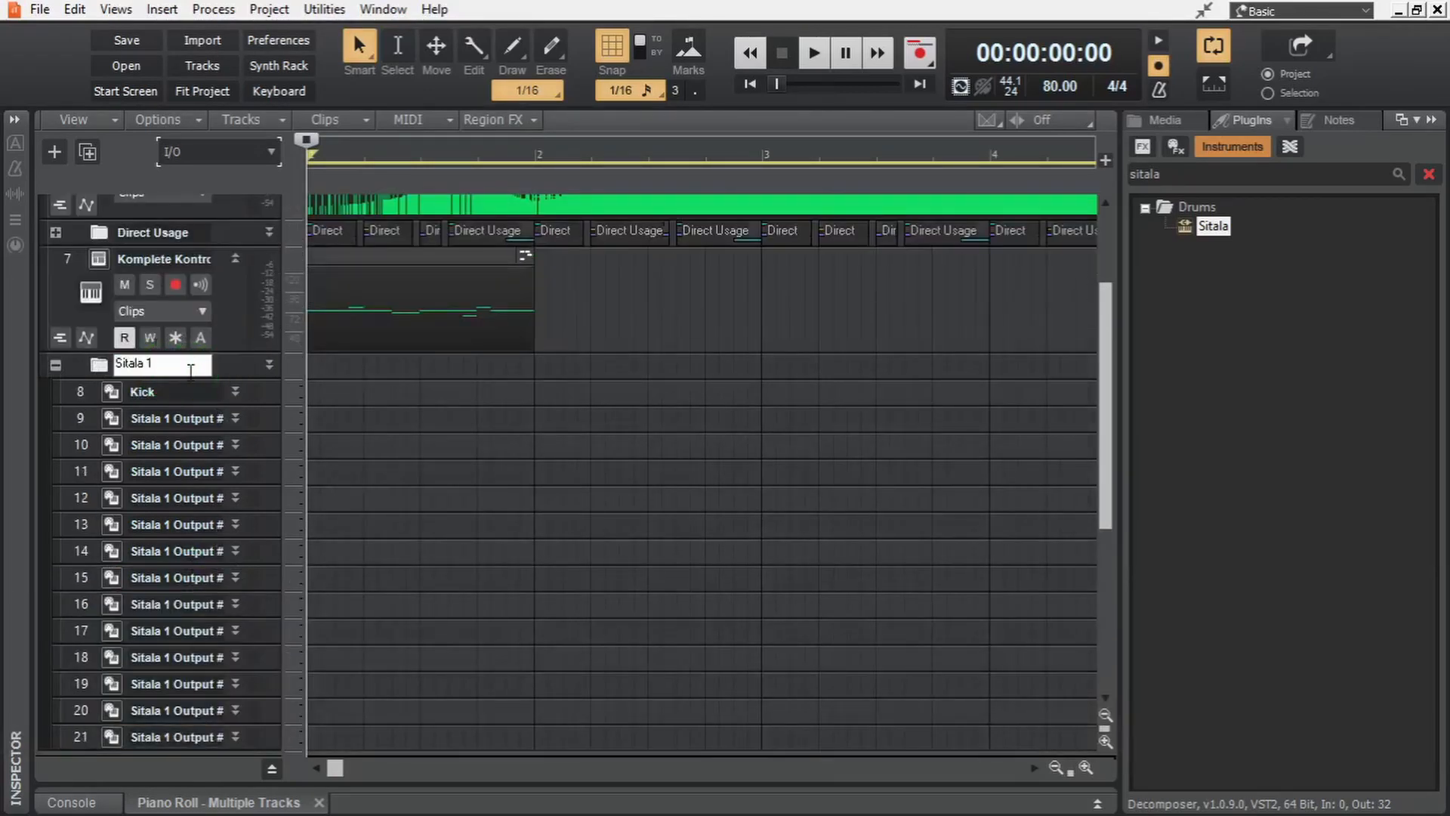
pyautogui.write('Out')
pyautogui.press('Return')
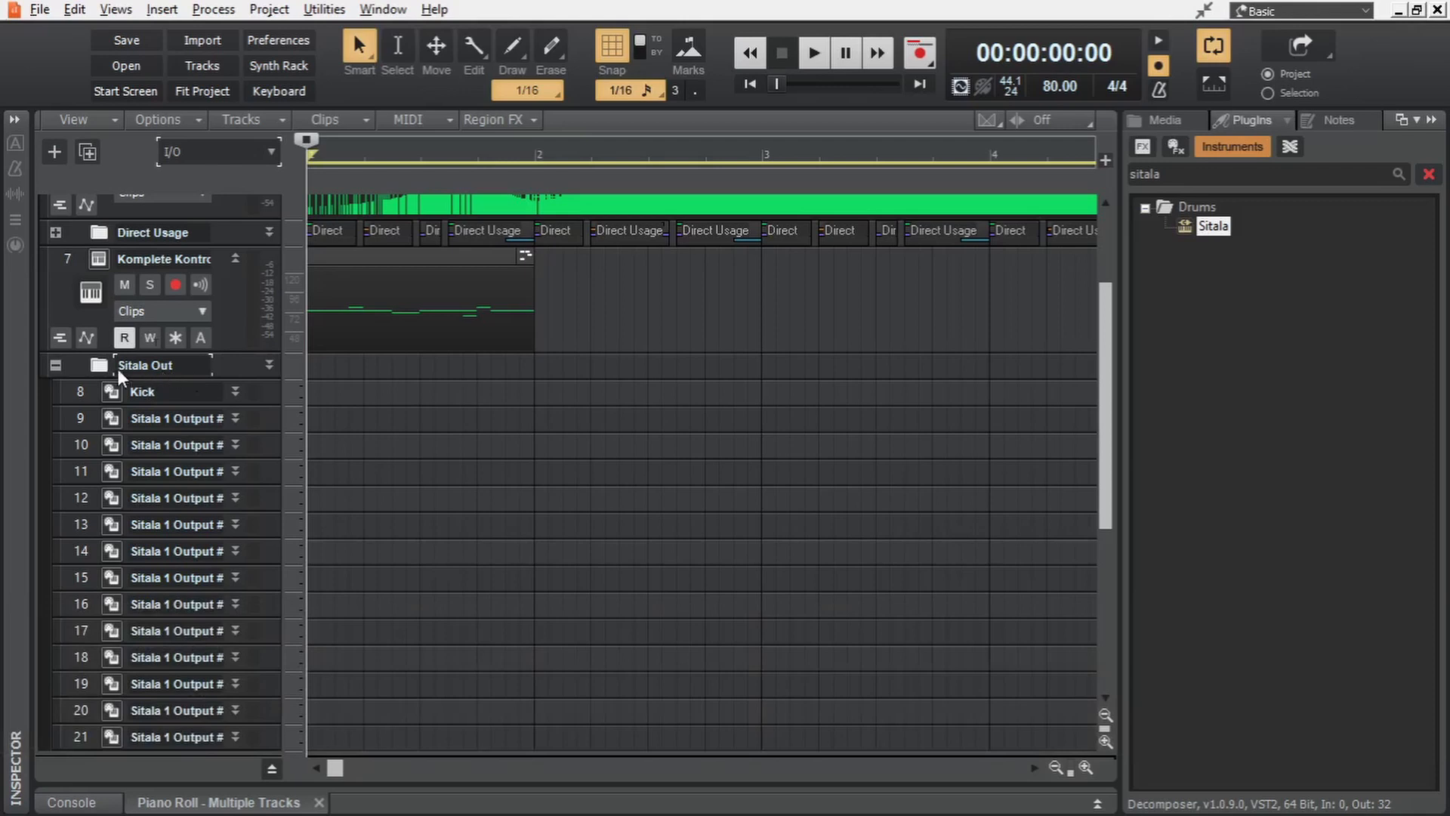
# Step: Select all tracks in the Sitala Out folder, hide the browser and show the console maximized
pyautogui.click(69, 365)
pyautogui.scroll(-3, 161, 400)
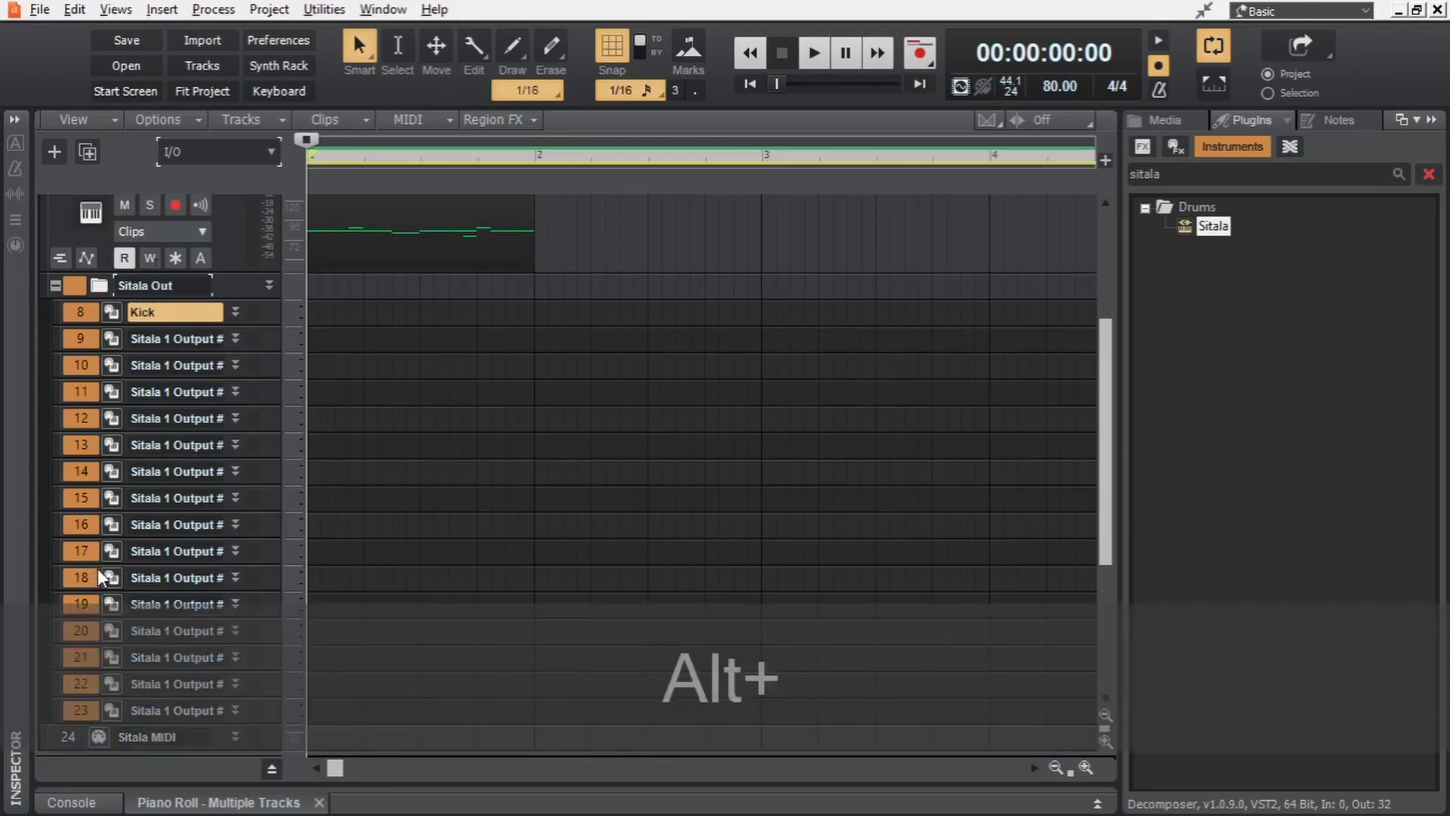
pyautogui.hotkey('alt', '2')
pyautogui.press('b')
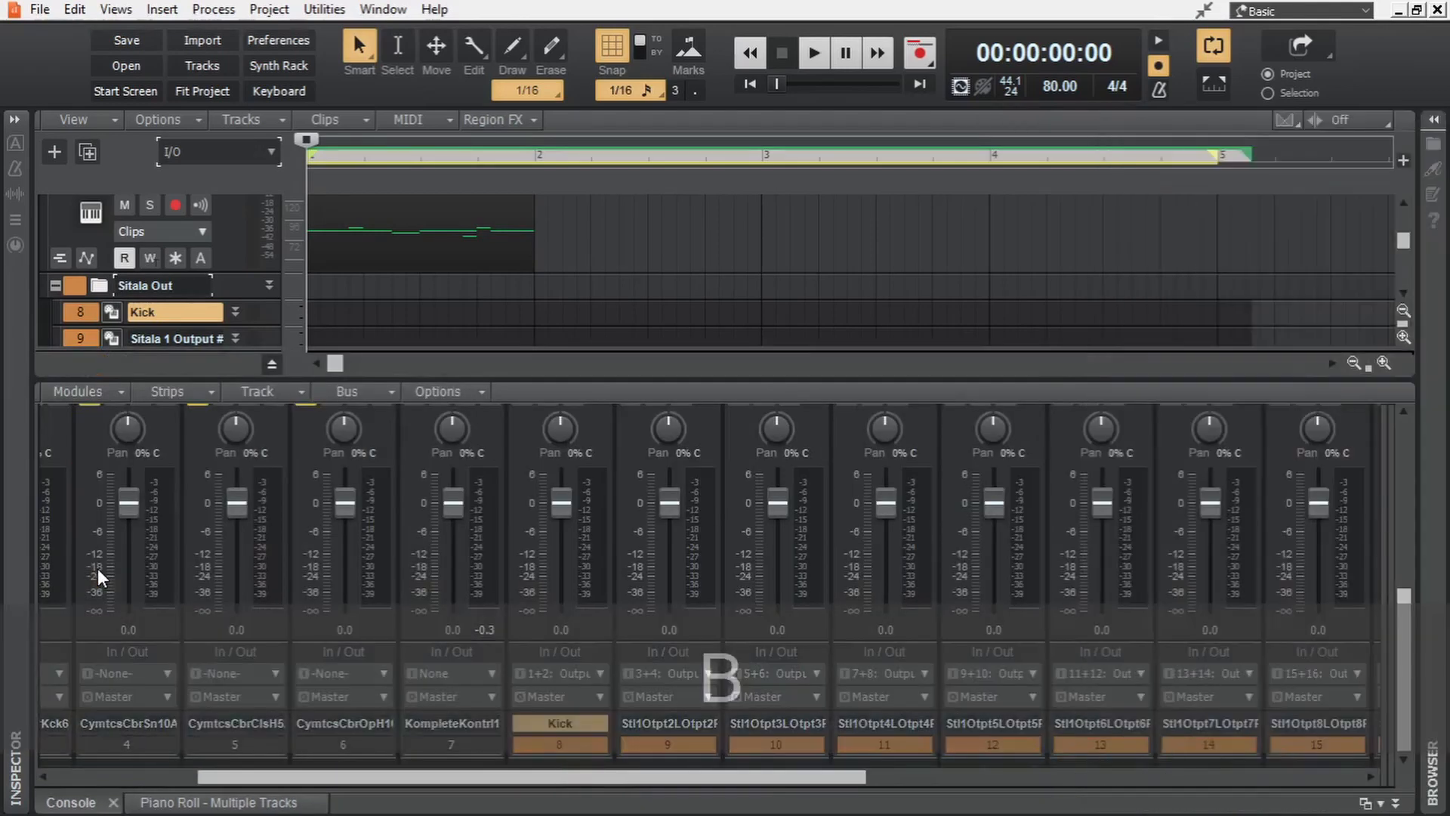
pyautogui.hotkey('shift', 'd')
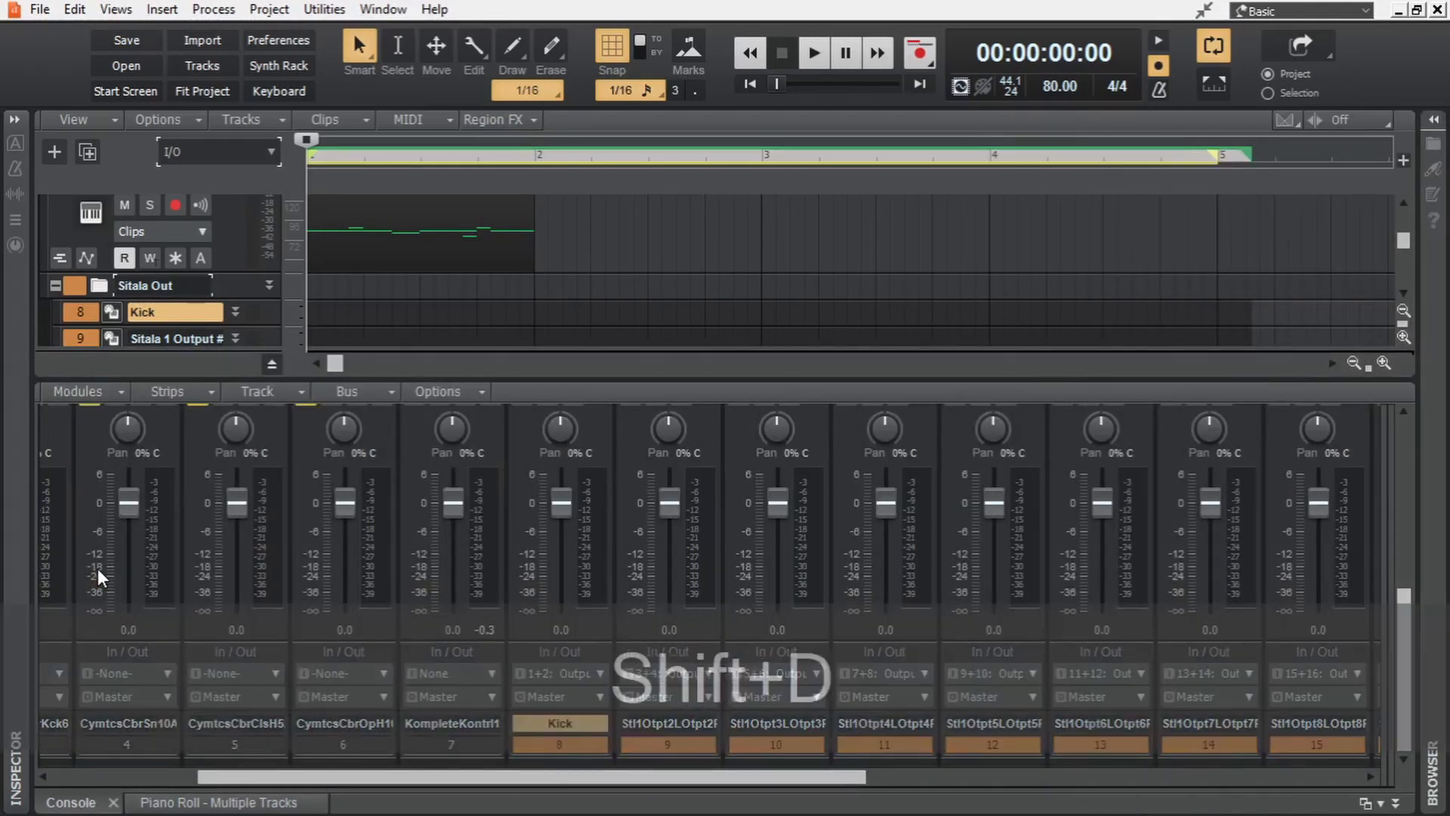
# Step: Widen the console's bus section, insert a new stereo bus and name it Drums
pyautogui.moveTo(1383, 453); pyautogui.dragTo(862, 464)
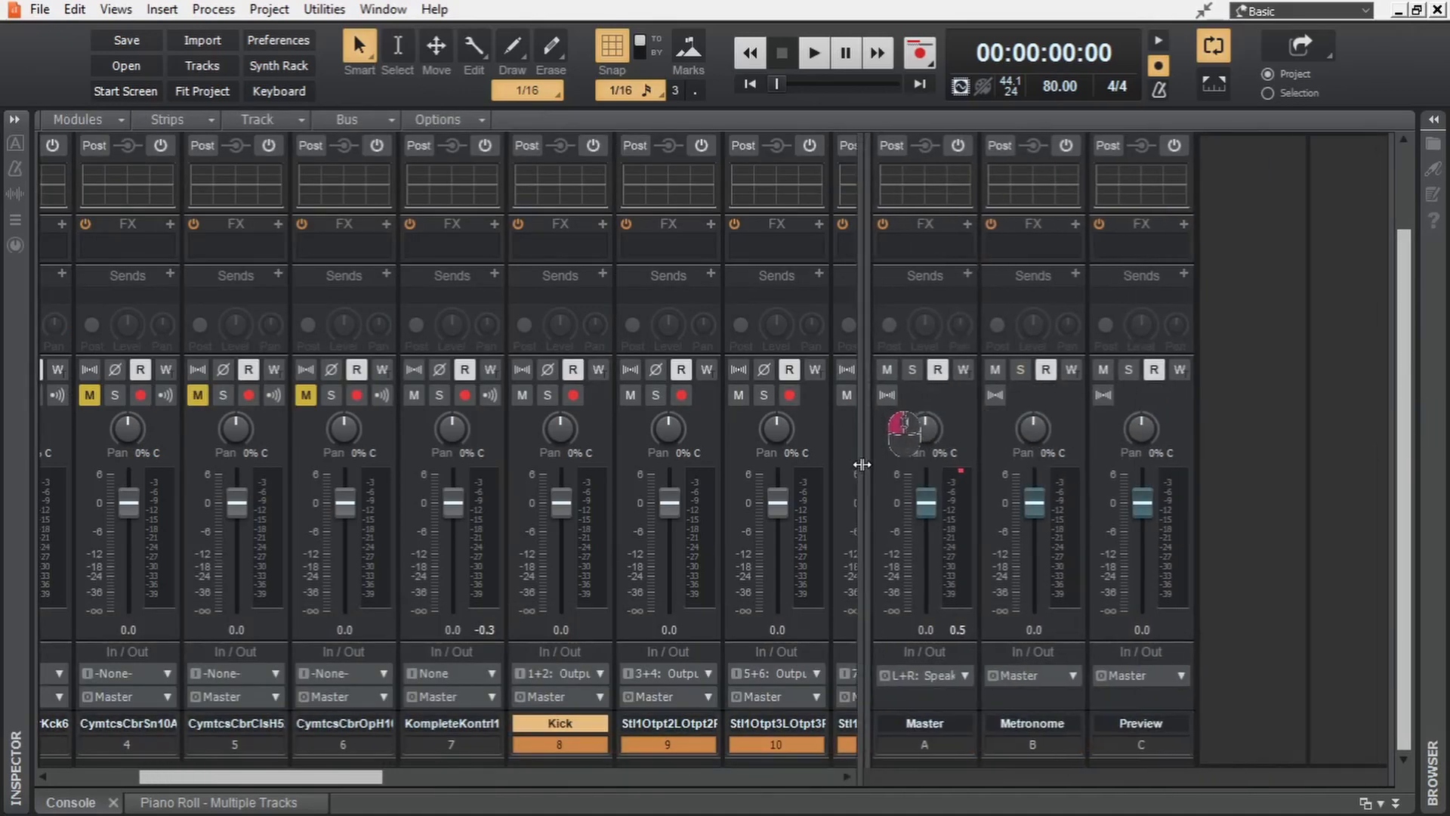
pyautogui.rightClick(1250, 570)
pyautogui.click(1315, 582)
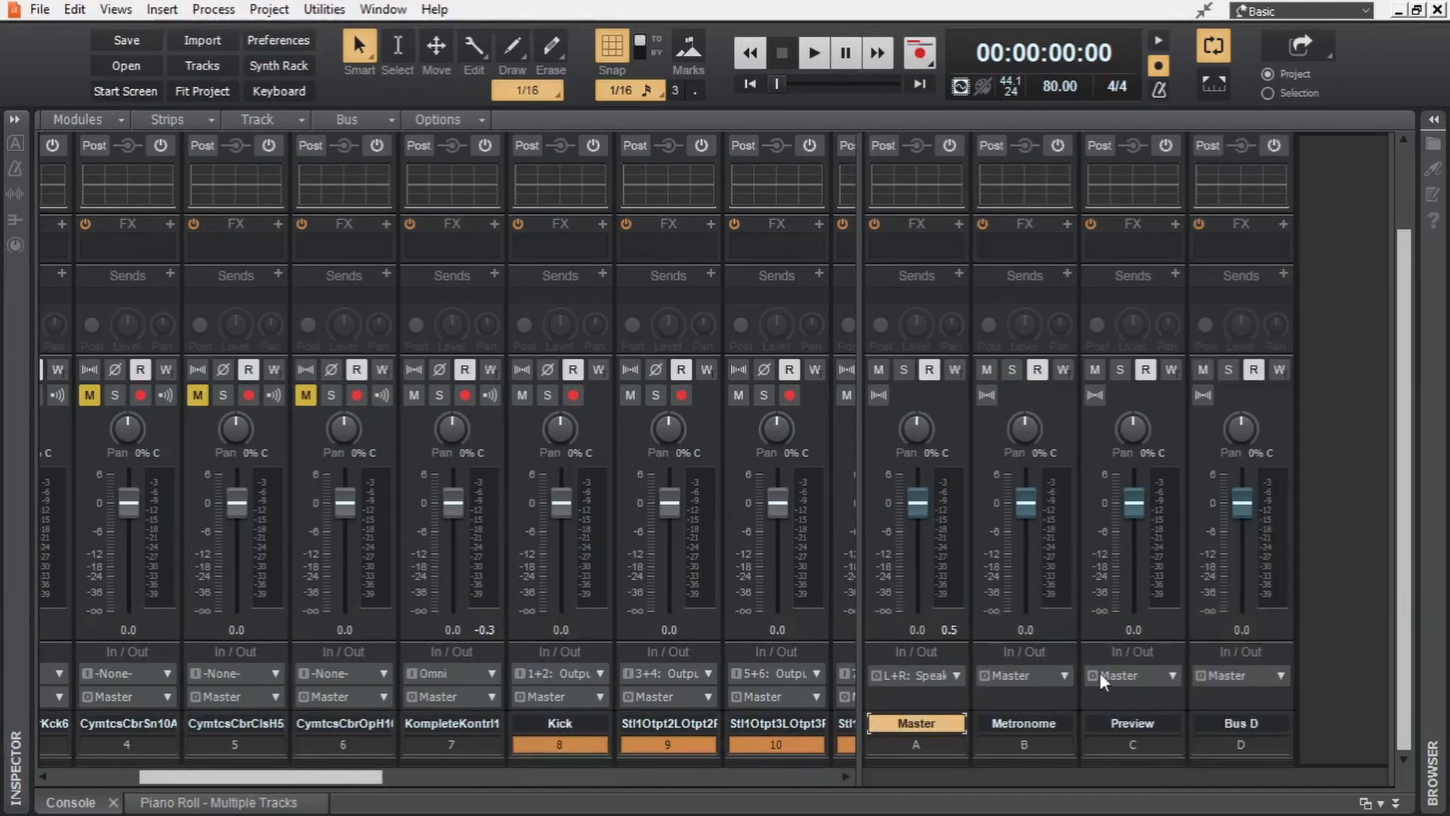
pyautogui.doubleClick(1246, 723)
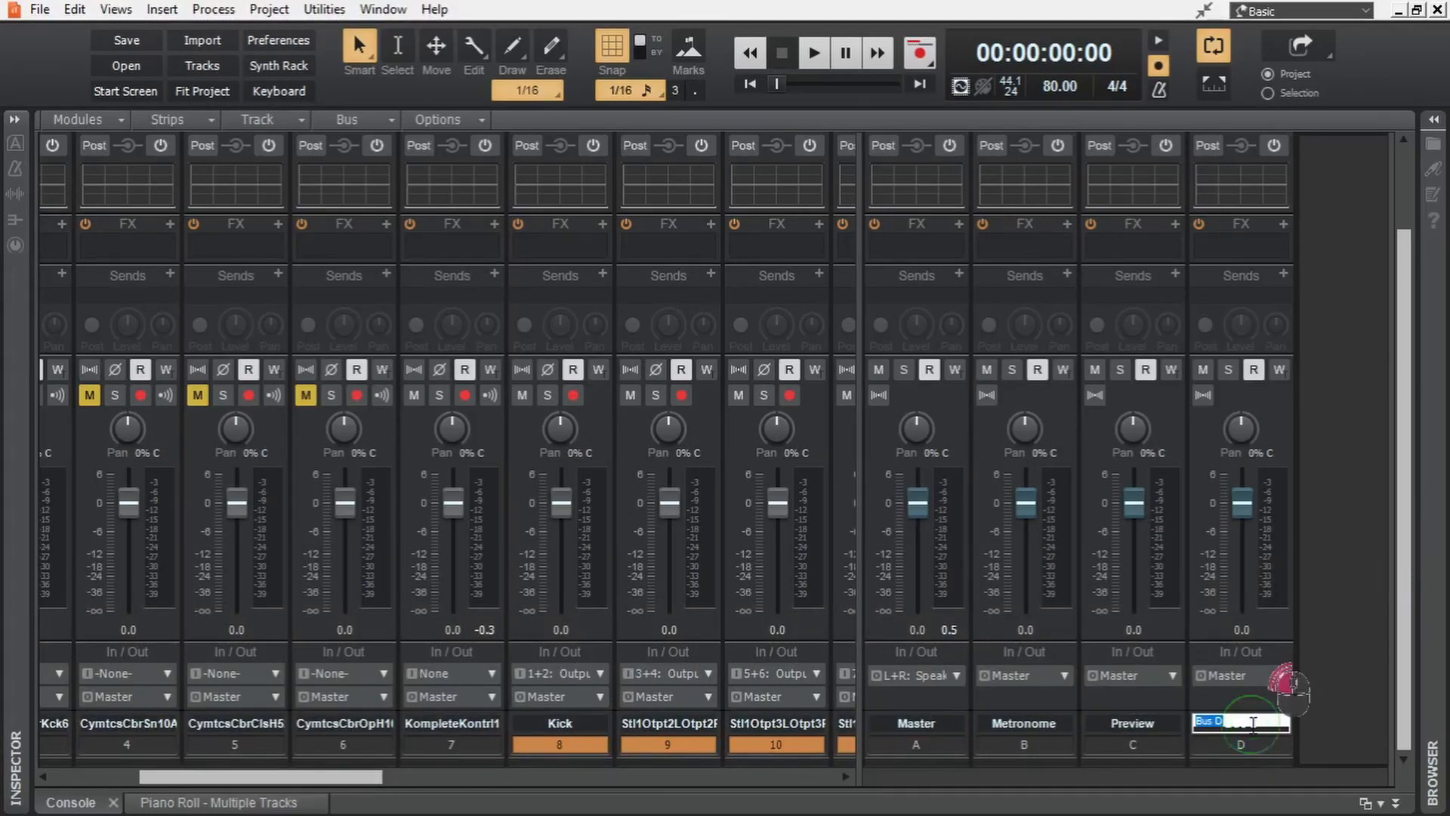
pyautogui.write('Drums')
pyautogui.press('Return')
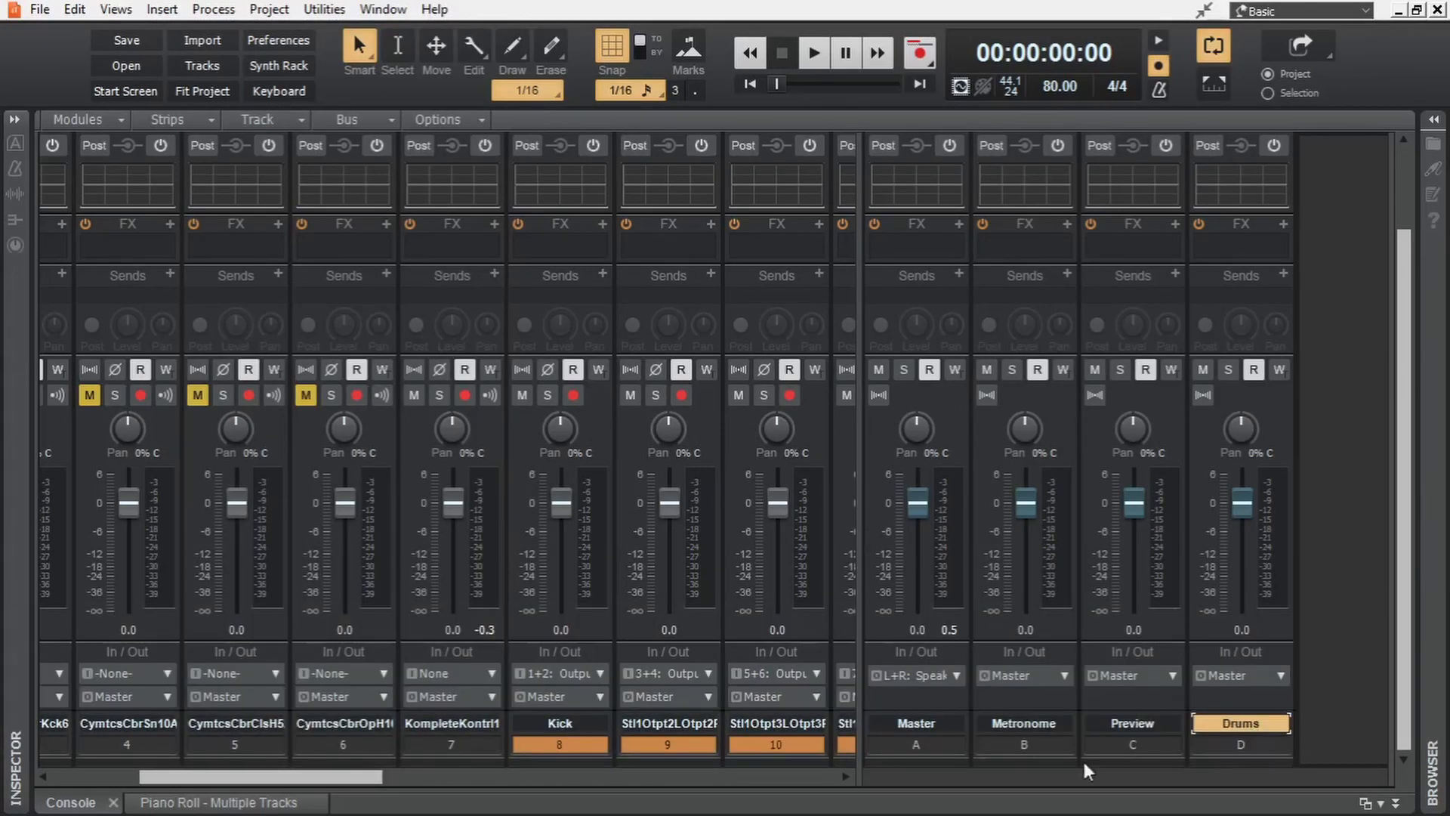
# Step: Route the outputs of all selected Sitala output tracks to the Drums bus at once
pyautogui.moveTo(329, 773); pyautogui.dragTo(727, 775)
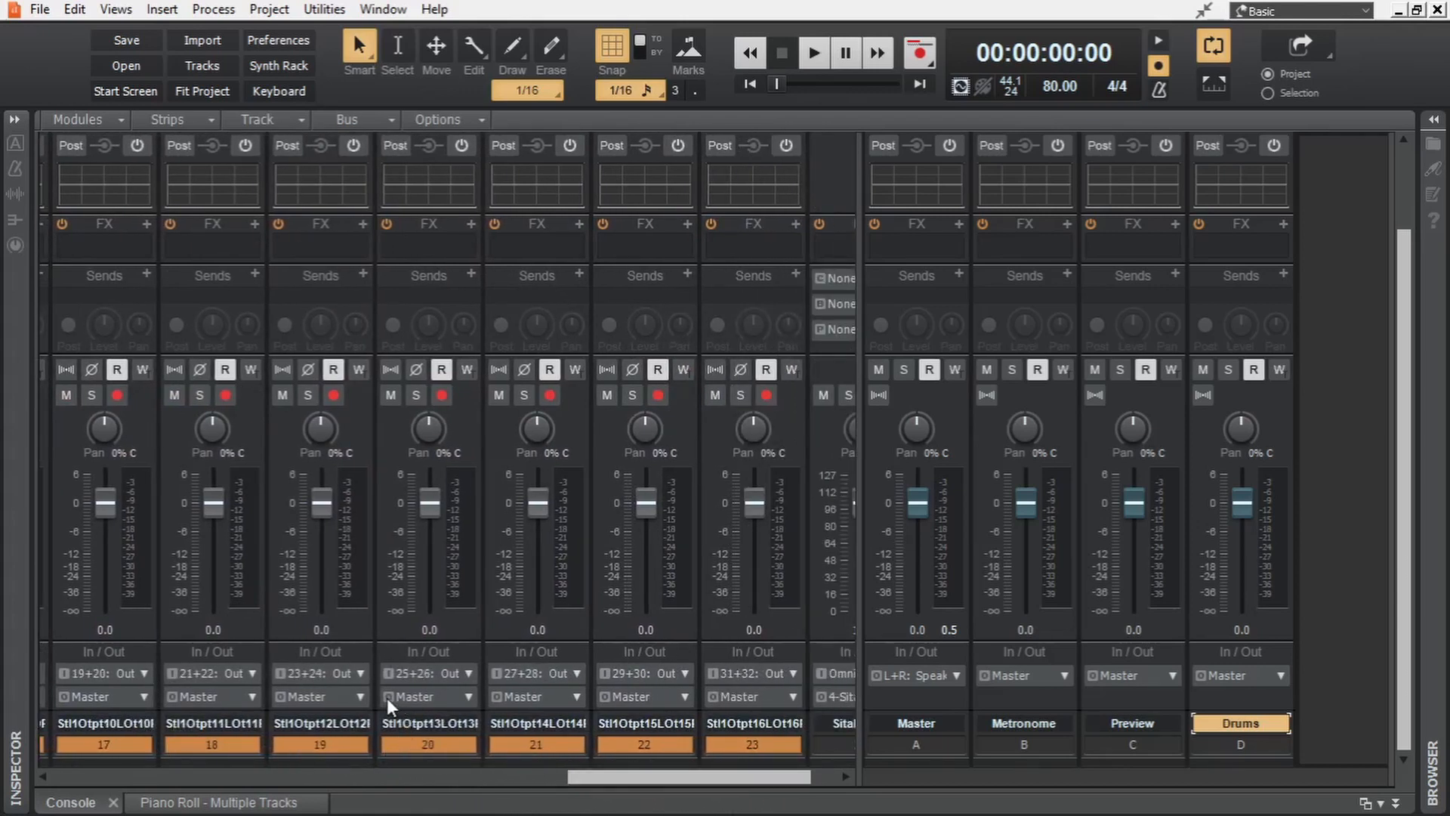
pyautogui.click(467, 701)
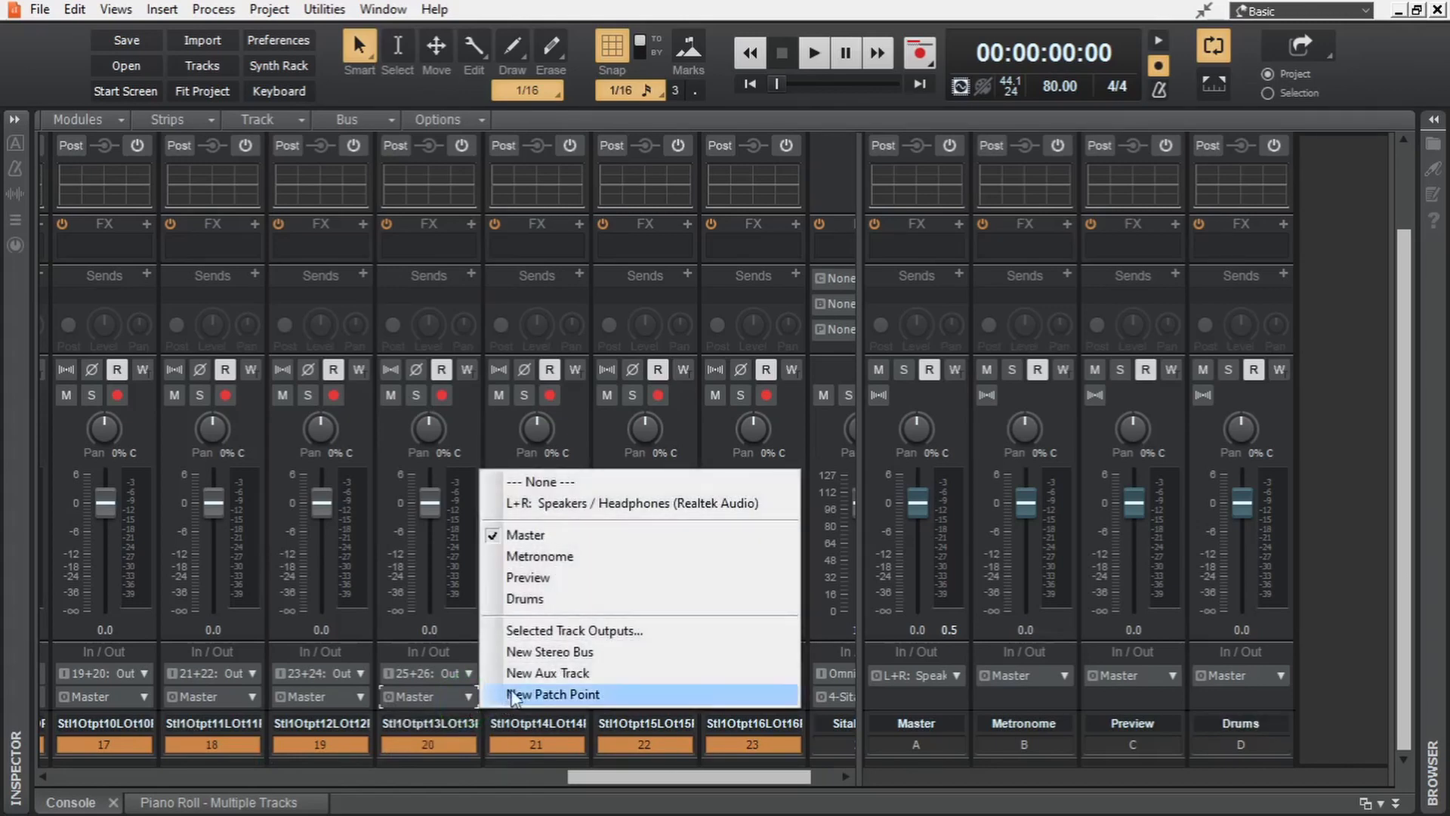
pyautogui.keyDown('ctrl'); pyautogui.click(557, 600); pyautogui.keyUp('ctrl')
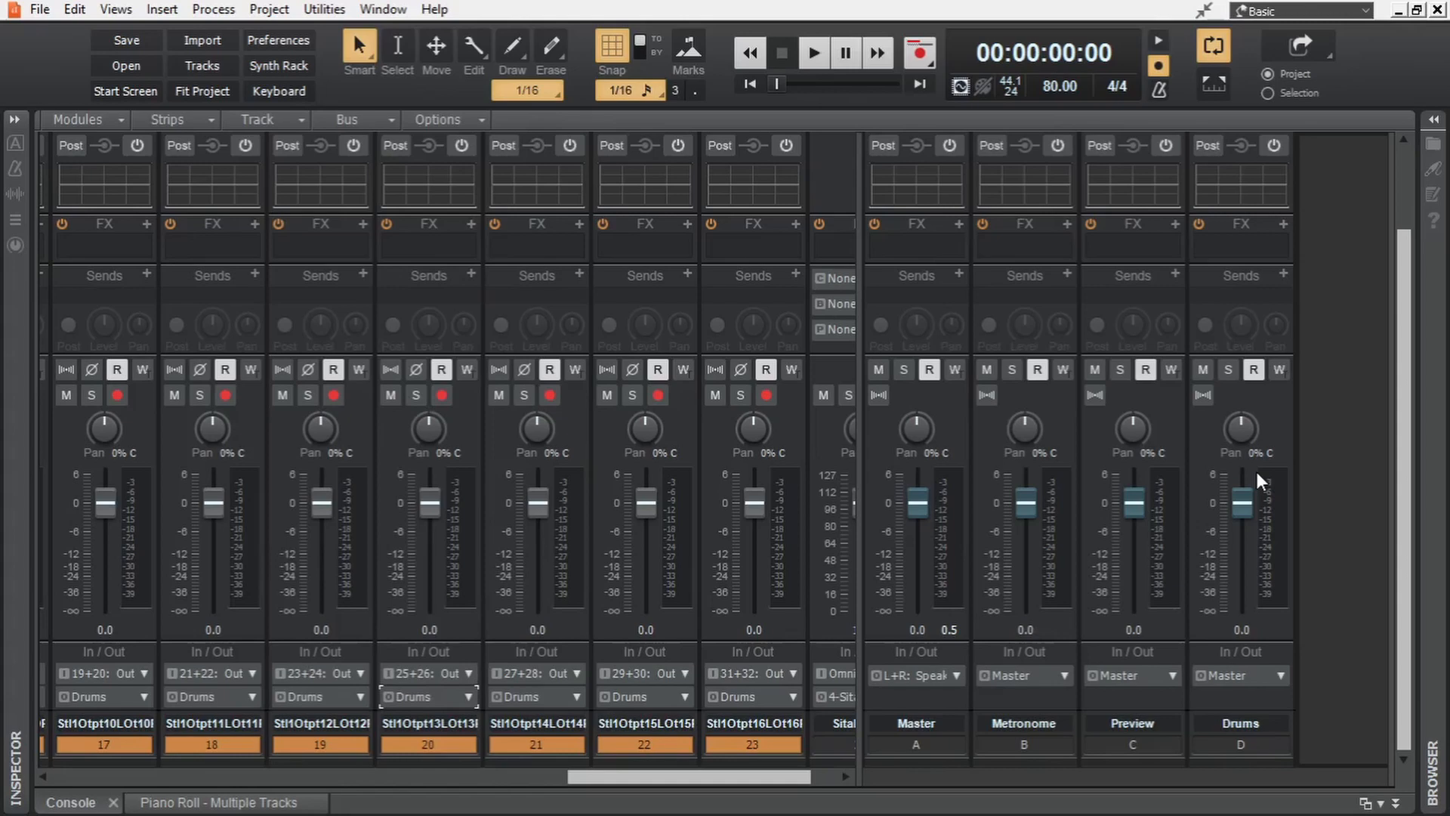
# Step: Save the Sitala Out folder's tracks together with the Sitala MIDI track as a track template named Sitala
pyautogui.press('d')
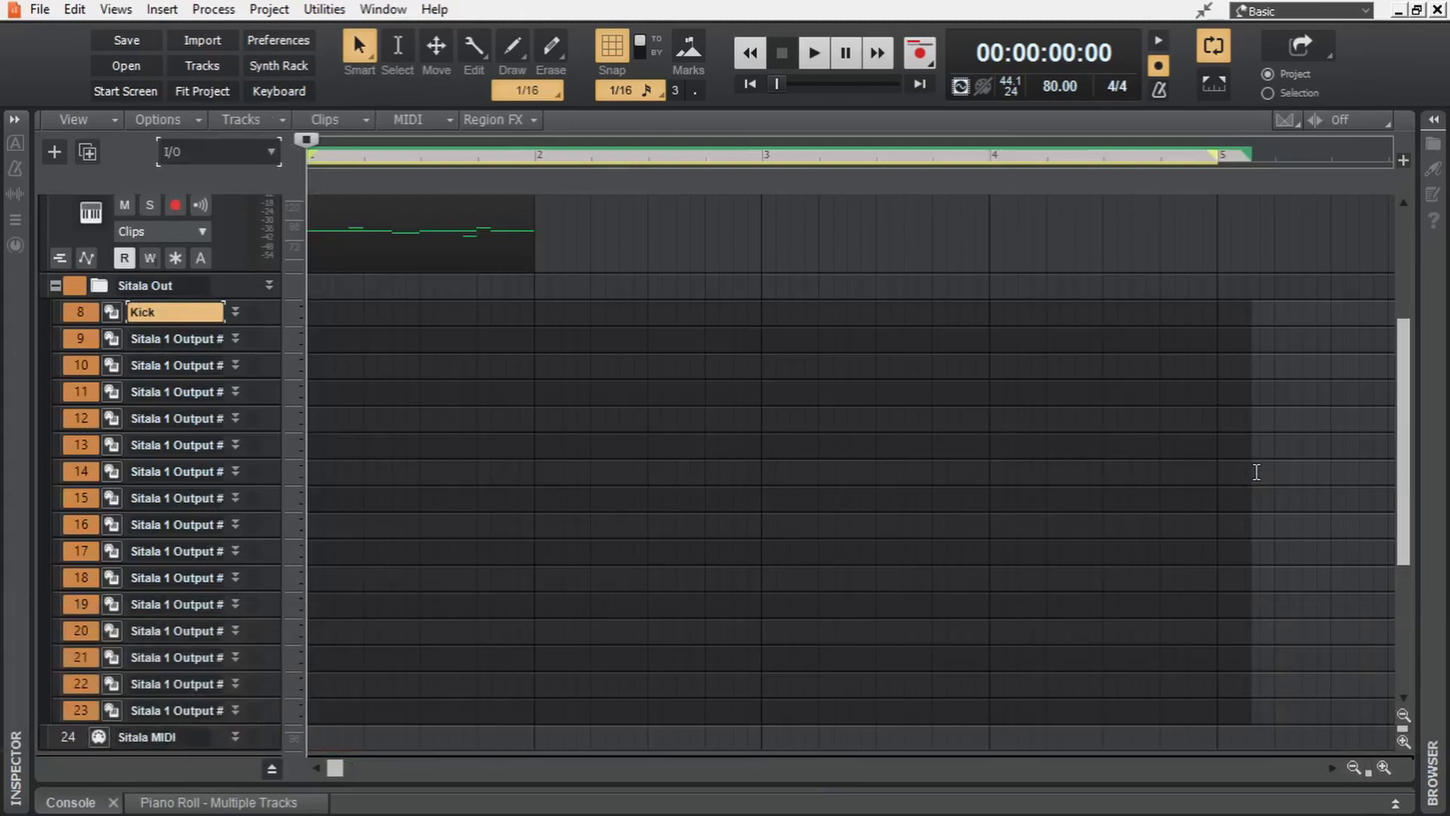
pyautogui.click(59, 286)
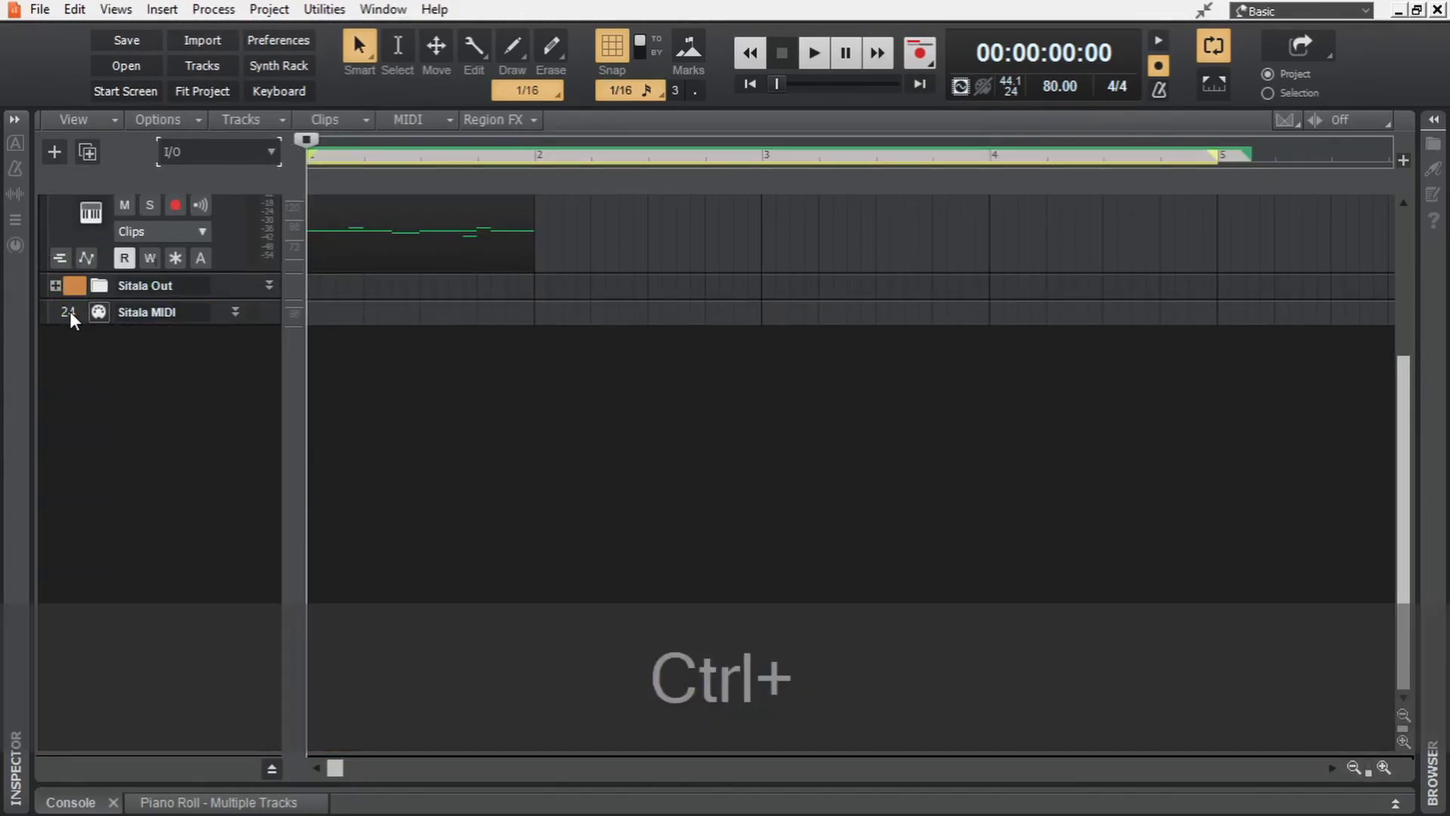
pyautogui.keyDown('ctrl'); pyautogui.click(70, 311); pyautogui.keyUp('ctrl')
pyautogui.rightClick(69, 311)
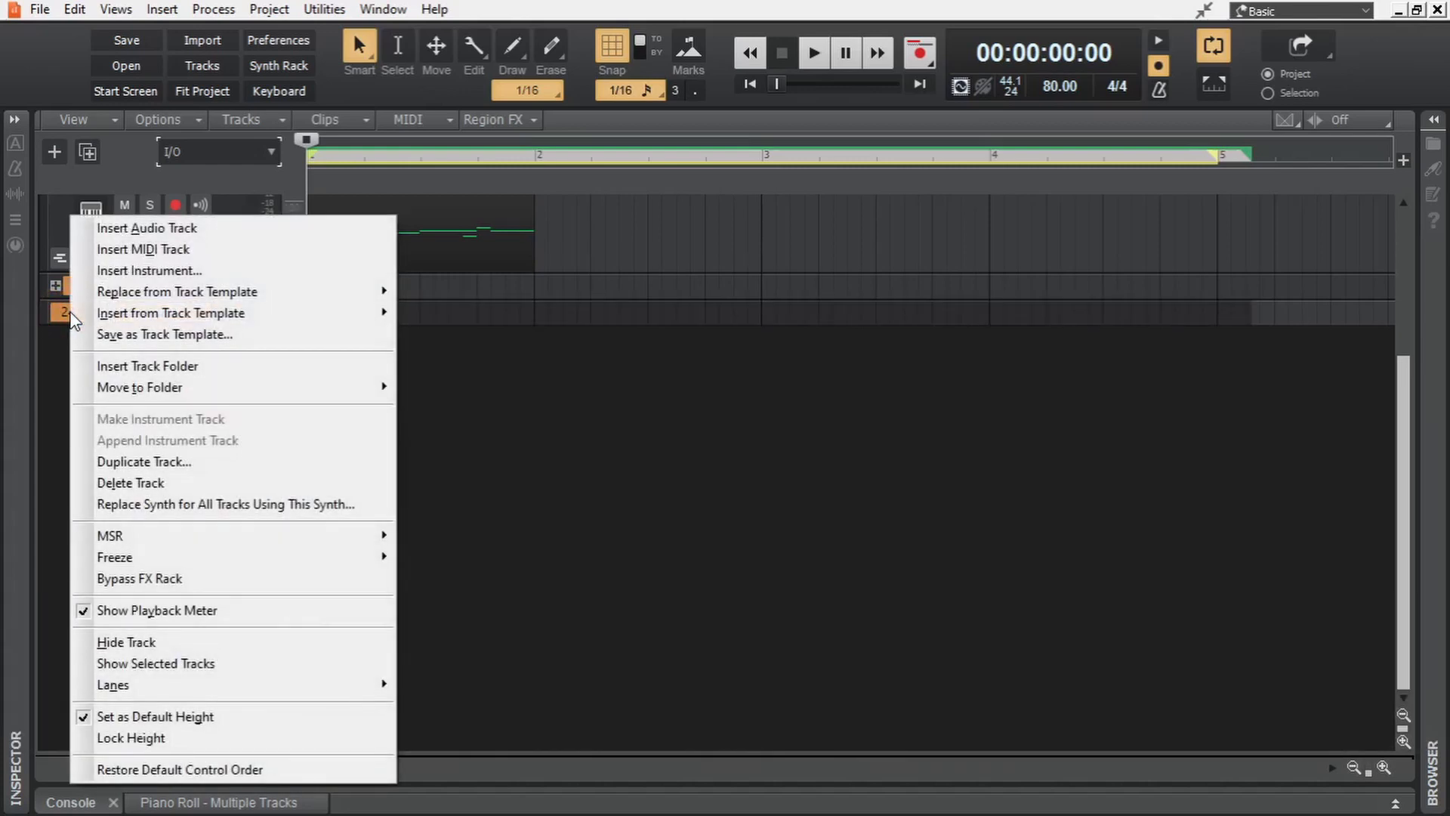
pyautogui.click(266, 341)
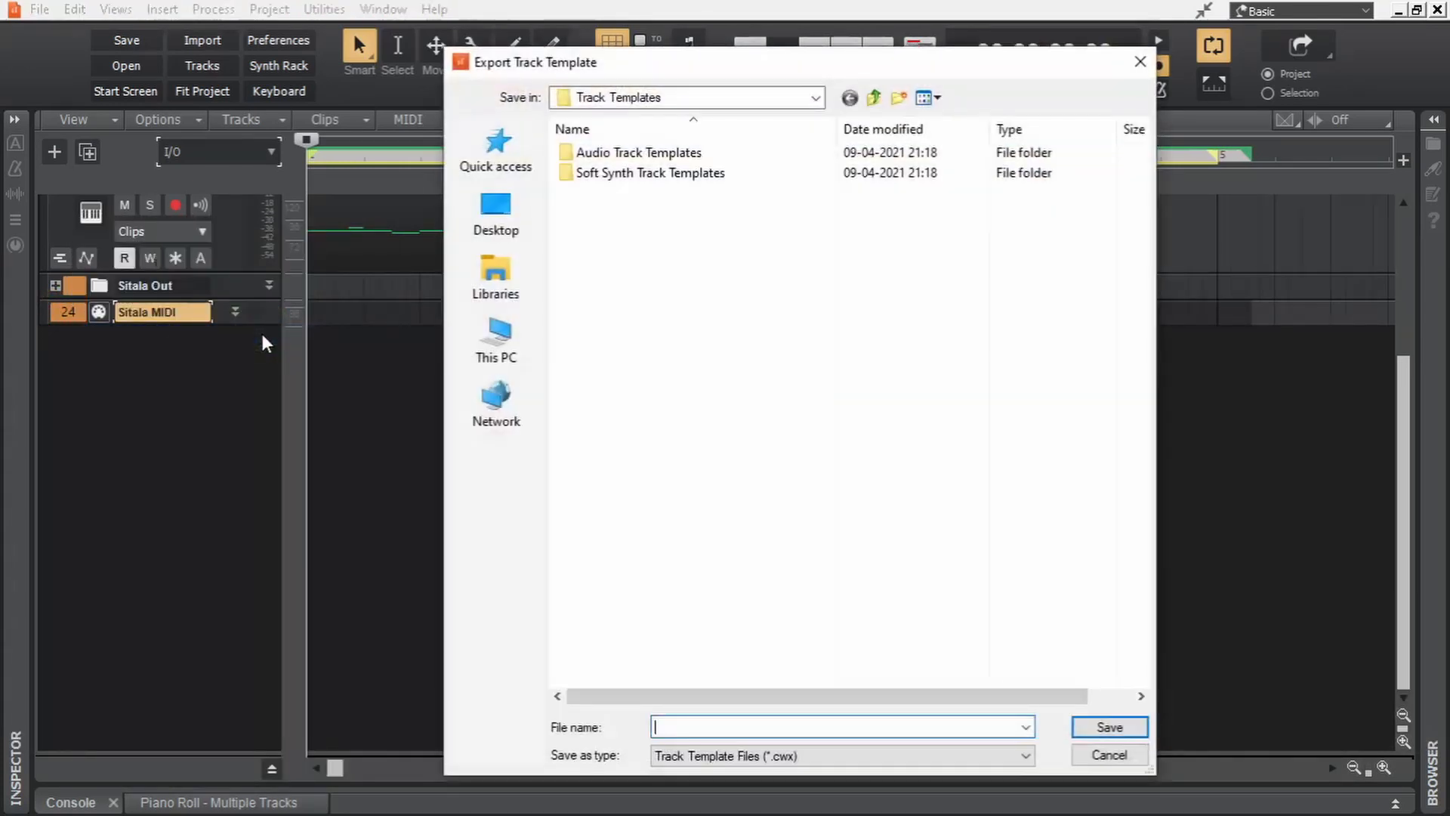
pyautogui.write('Sitala')
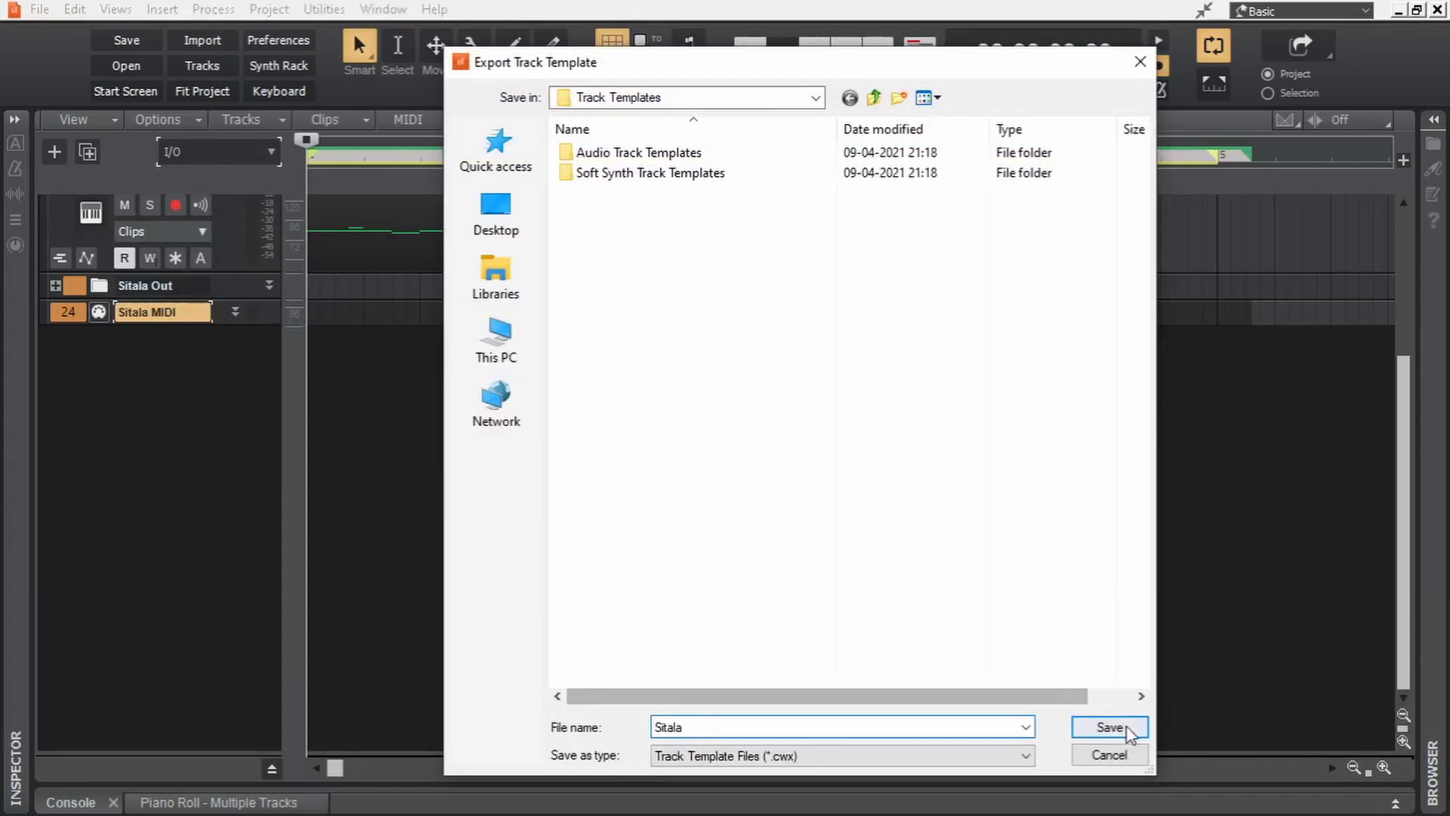
pyautogui.click(1128, 730)
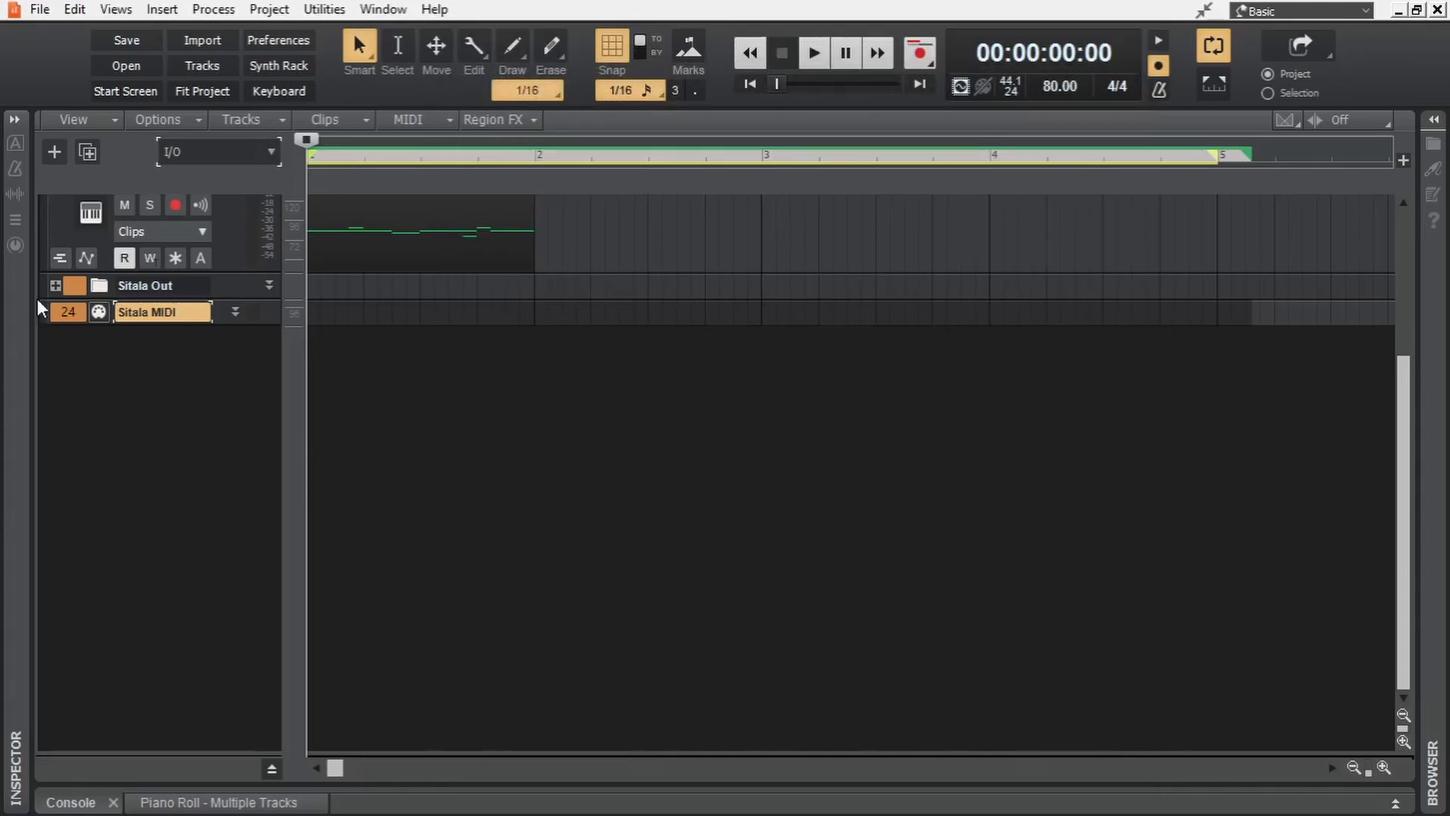
pyautogui.click(55, 285)
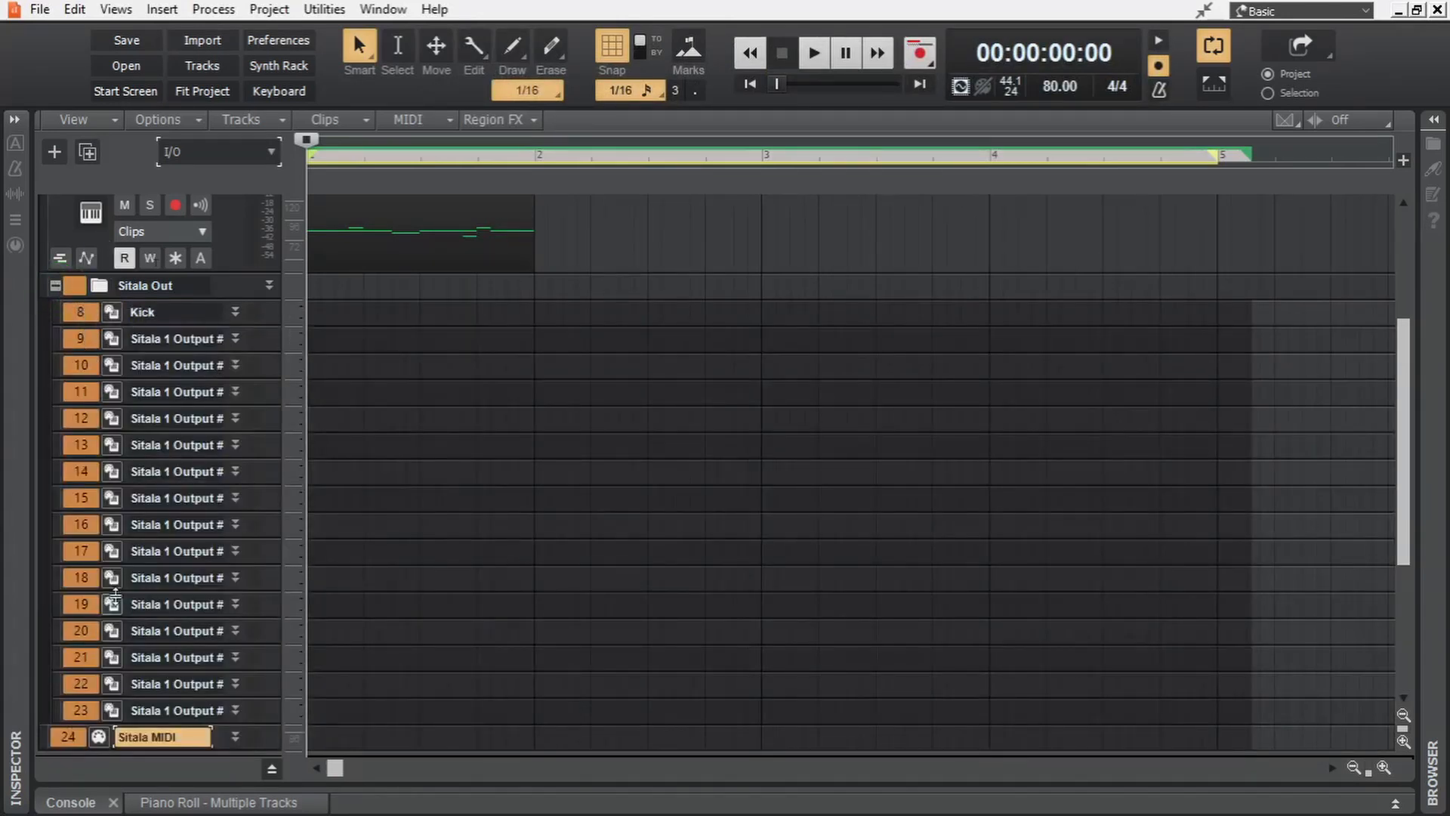
pyautogui.rightClick(85, 420)
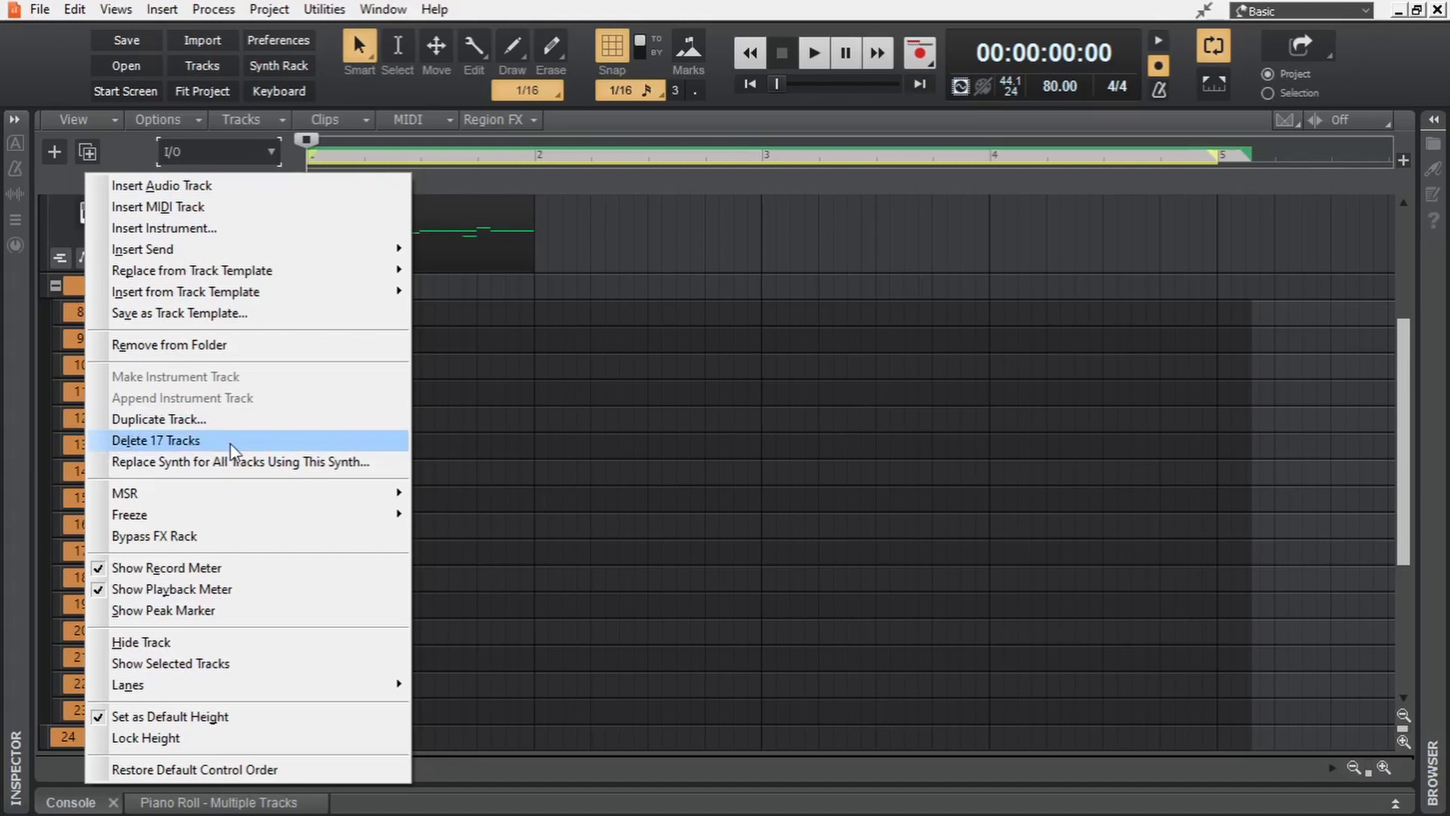
pyautogui.click(74, 332)
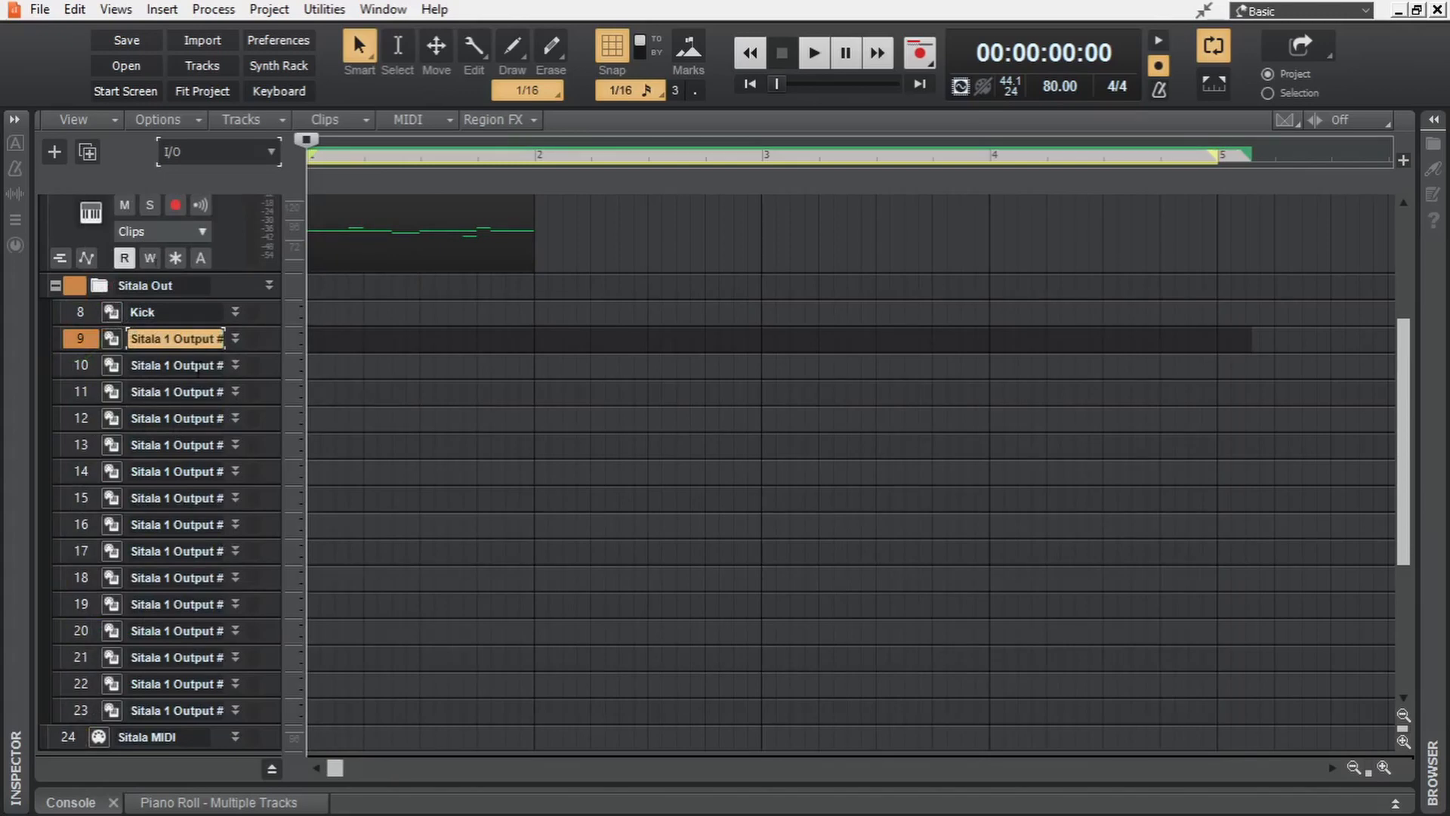
# Step: Delete the Sitala 1 instrument along with its associated tracks in the Synth Rack, and hide the browser again
pyautogui.click(116, 9)
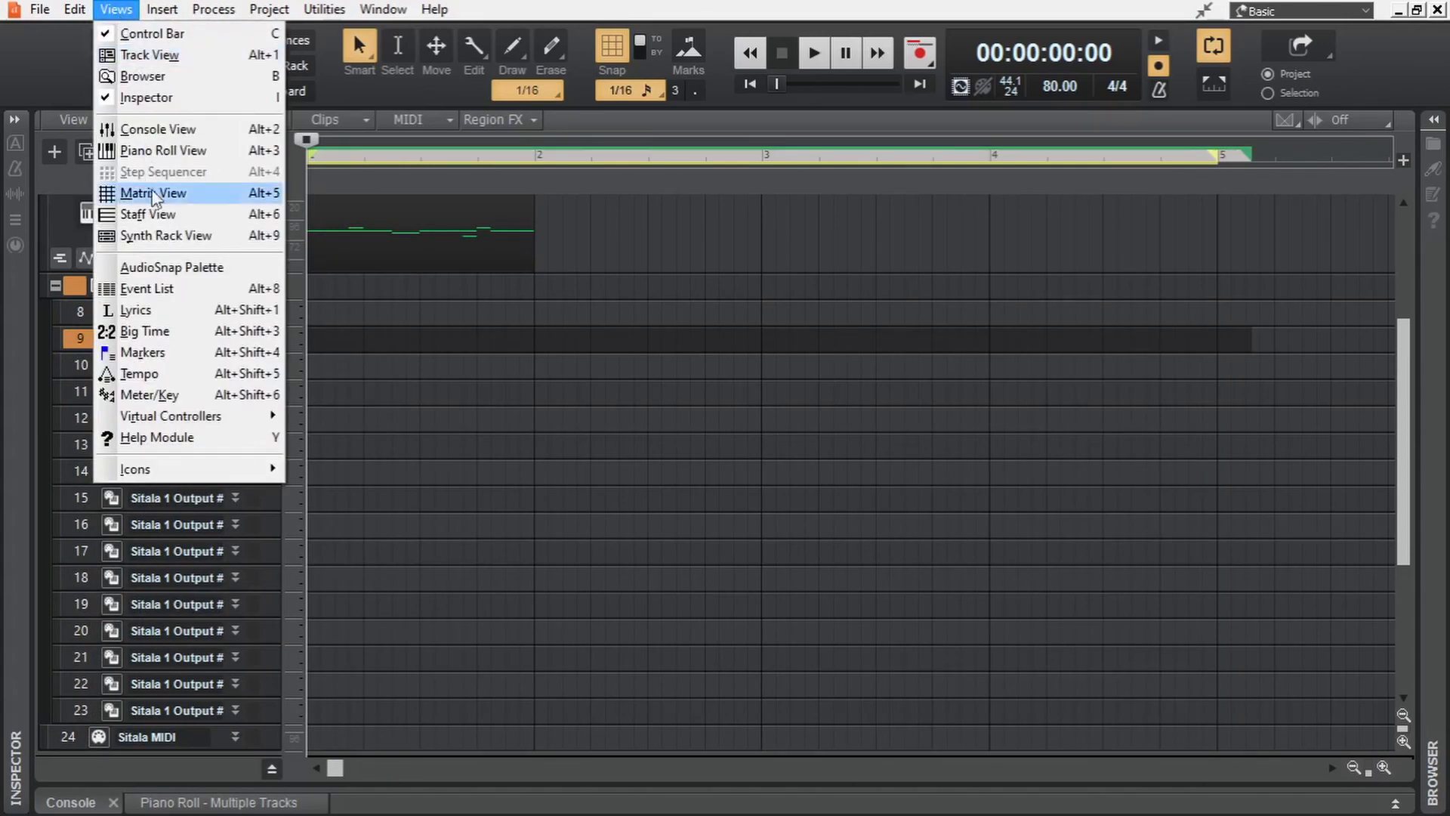
pyautogui.click(141, 236)
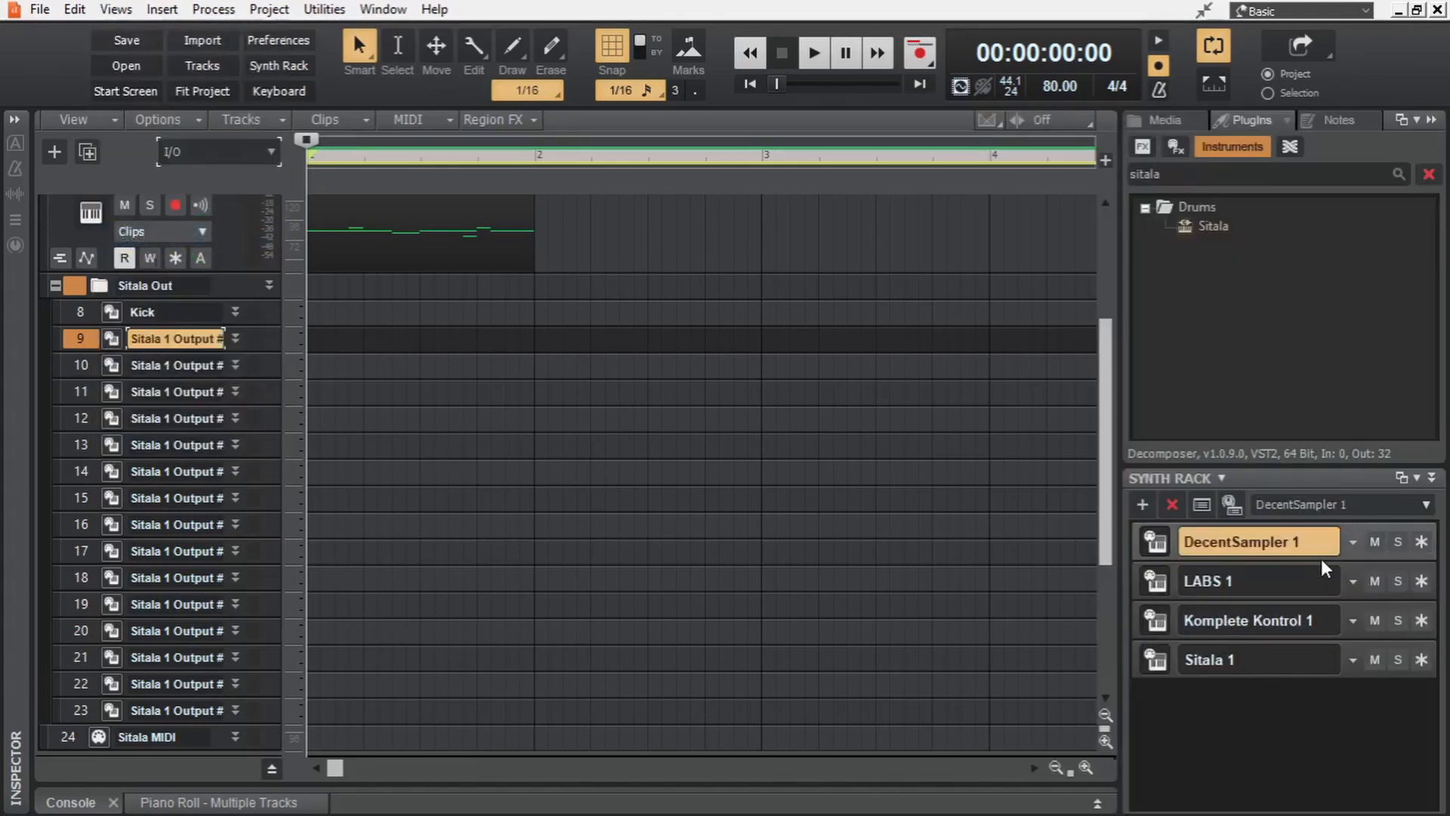
pyautogui.click(1280, 660)
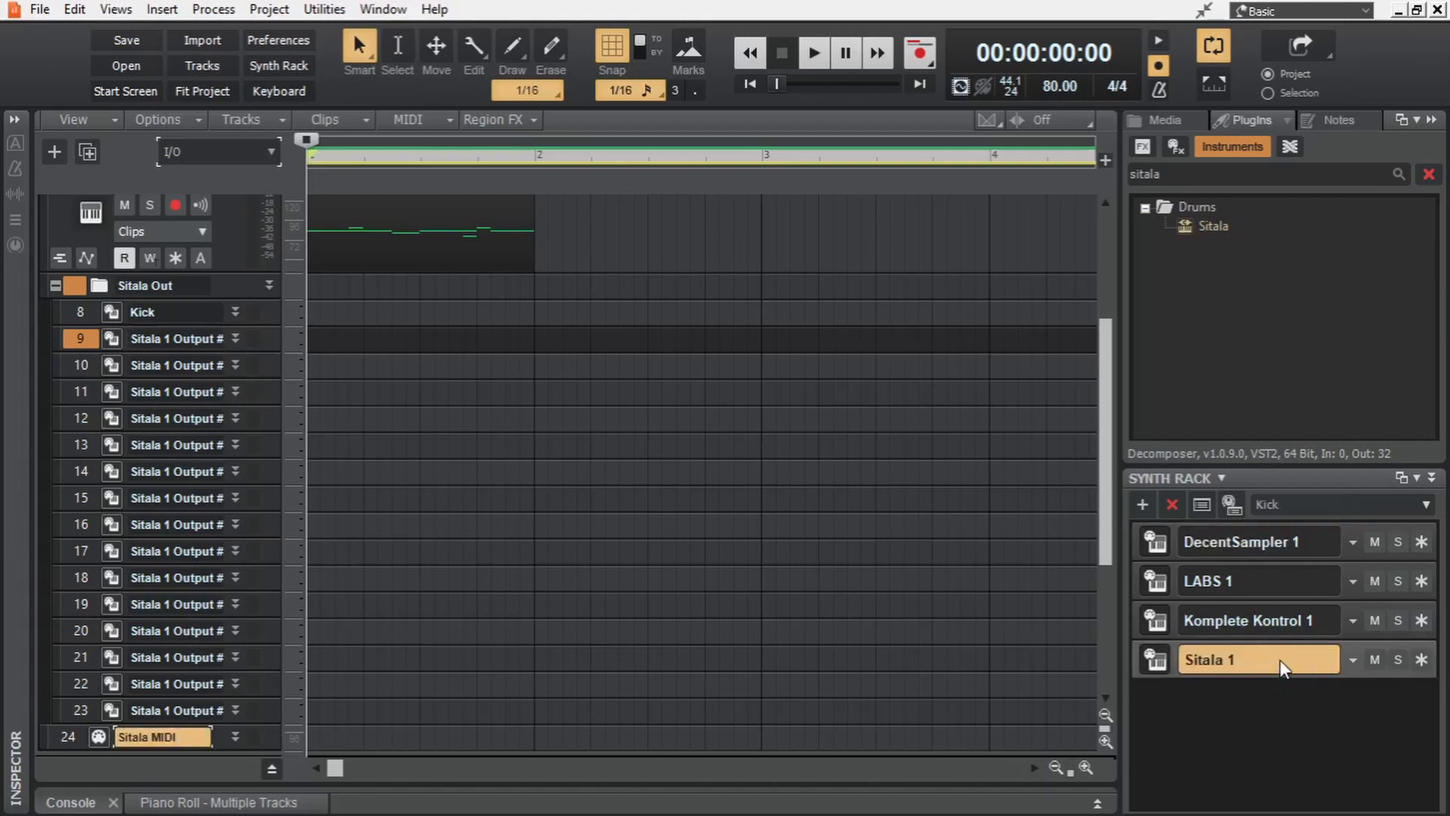
pyautogui.click(1174, 505)
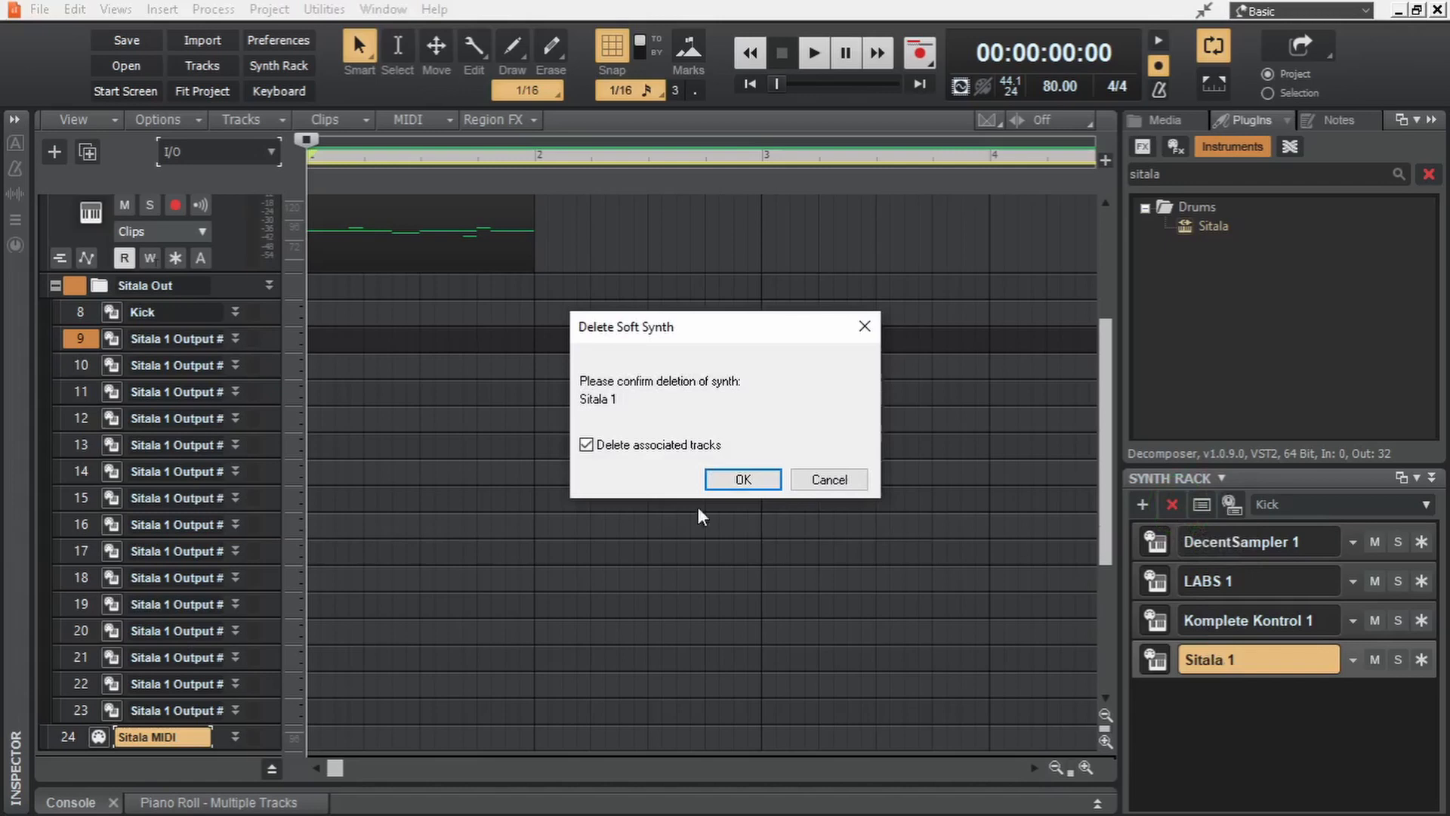
pyautogui.click(744, 476)
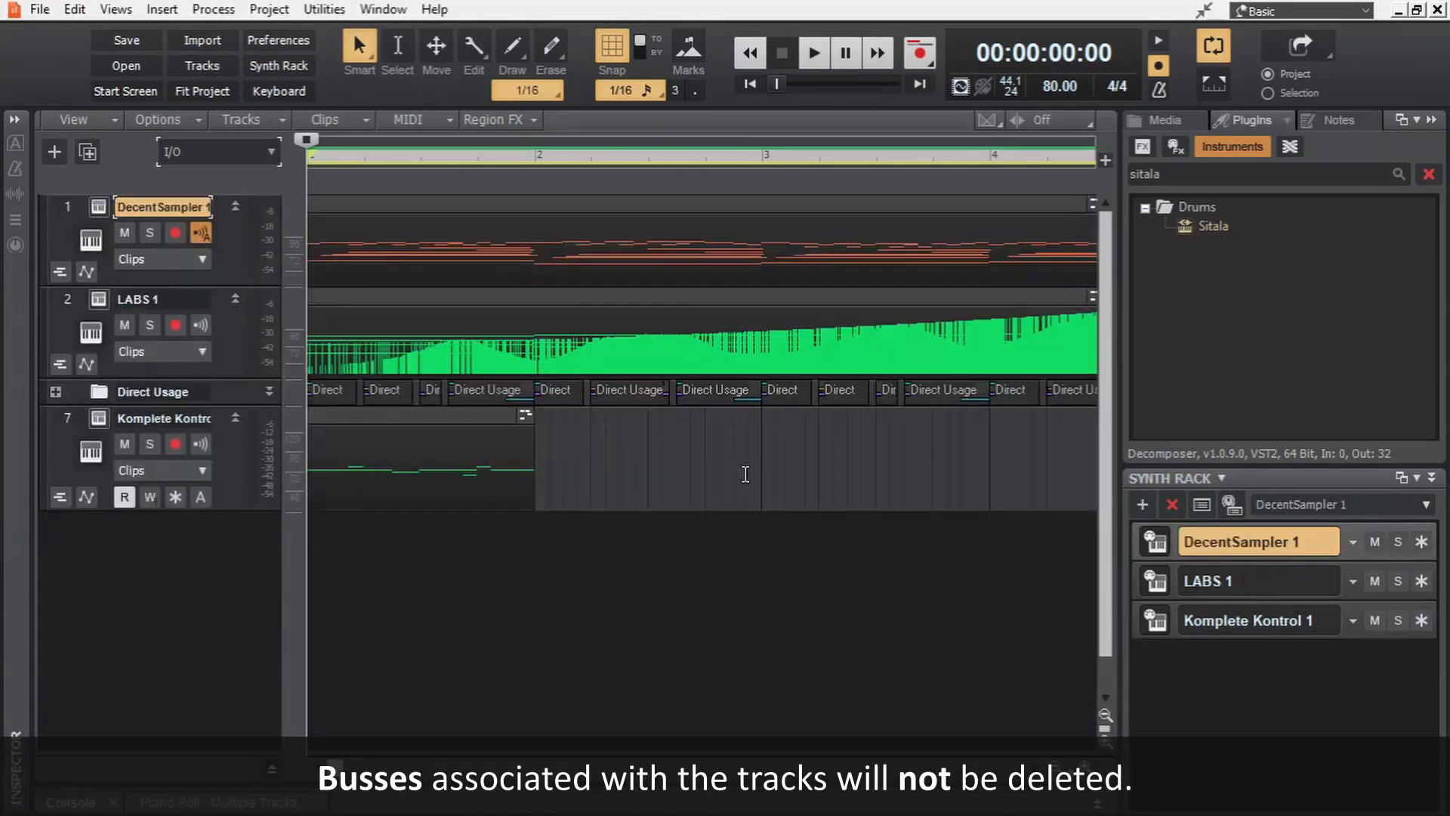
pyautogui.press('b')
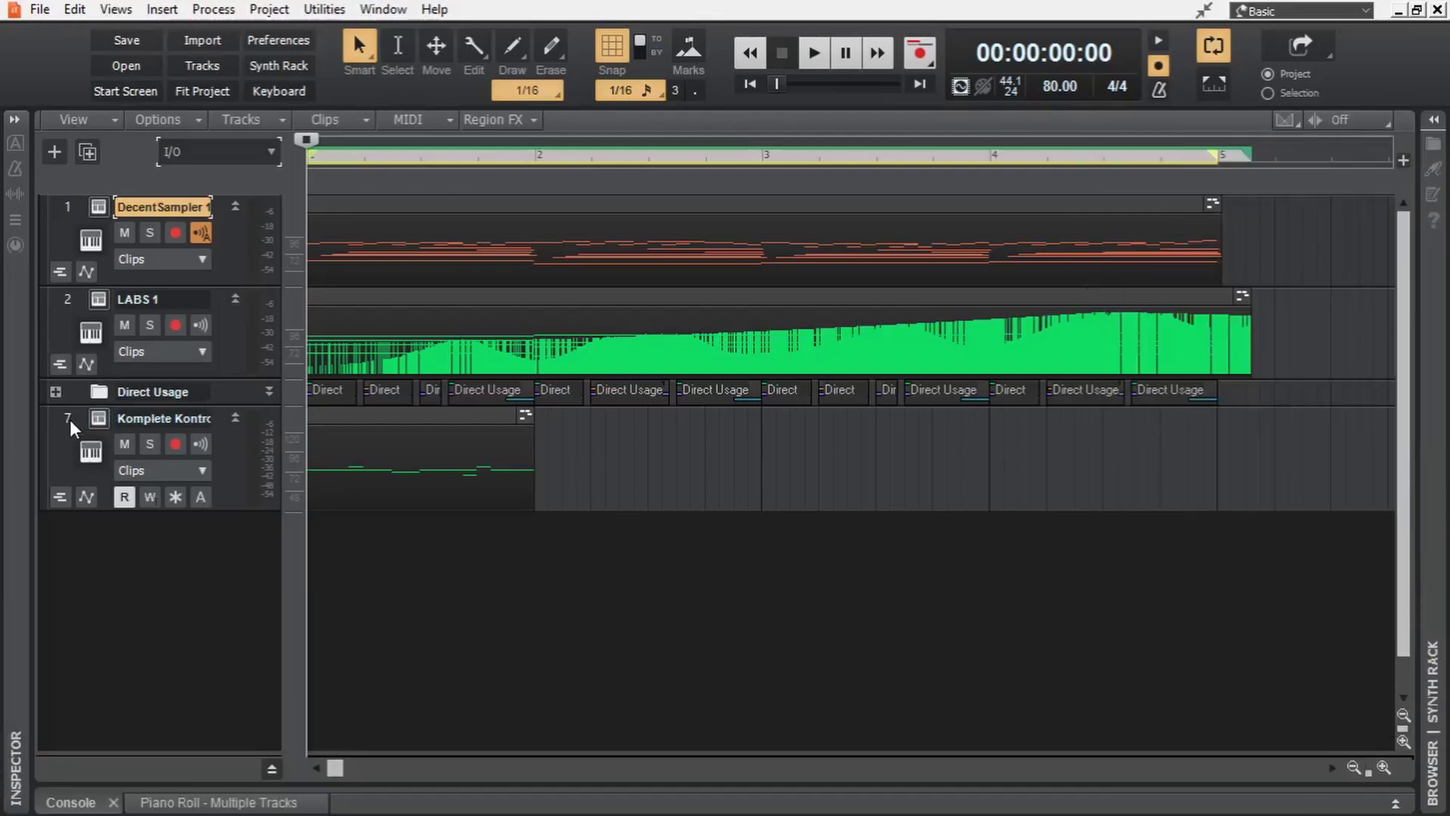
# Step: Select all remaining tracks and shrink them to minimum height
pyautogui.moveTo(70, 419); pyautogui.dragTo(67, 268)
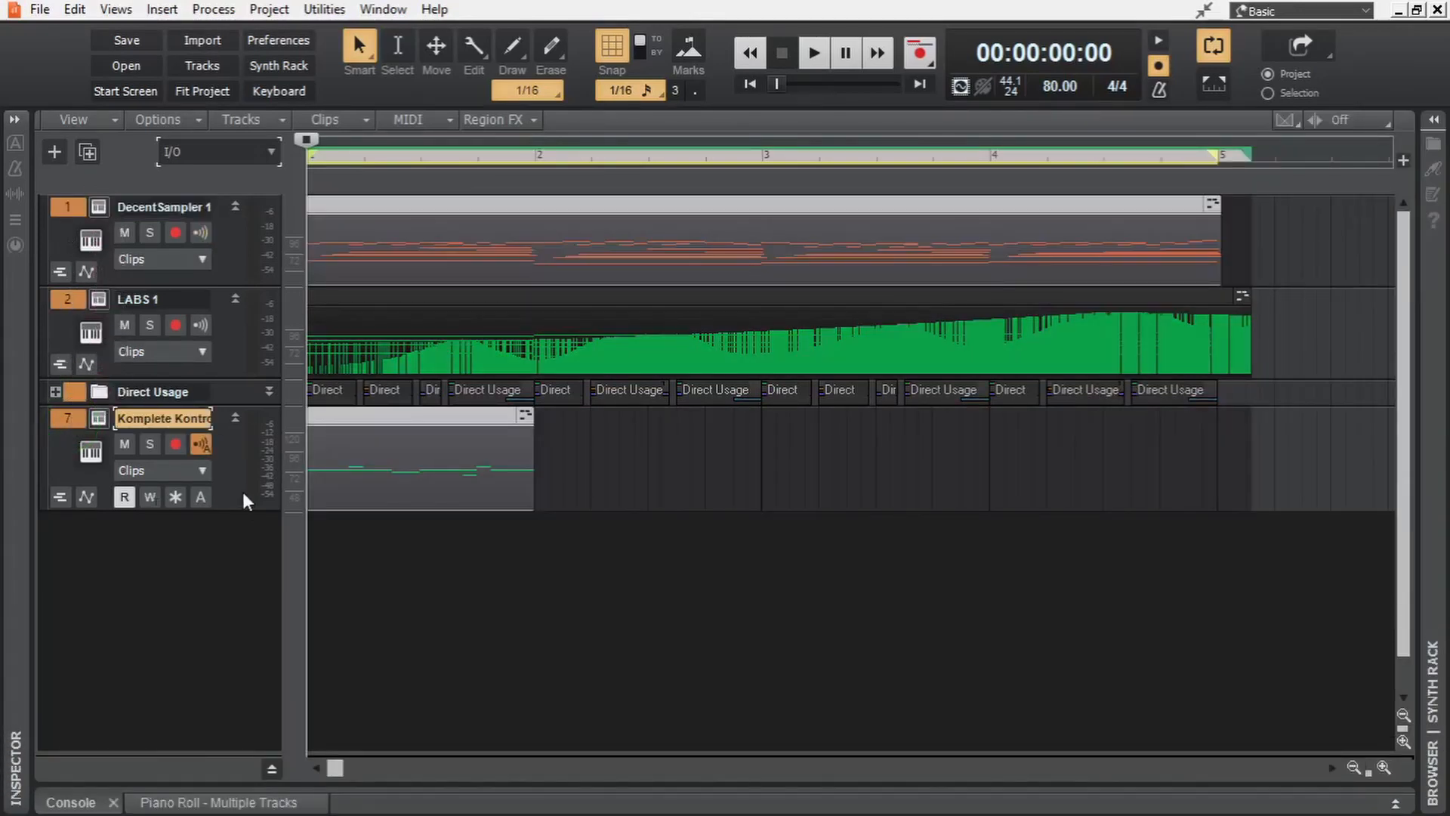
pyautogui.keyDown('shift'); pyautogui.click(231, 510); pyautogui.keyUp('shift')
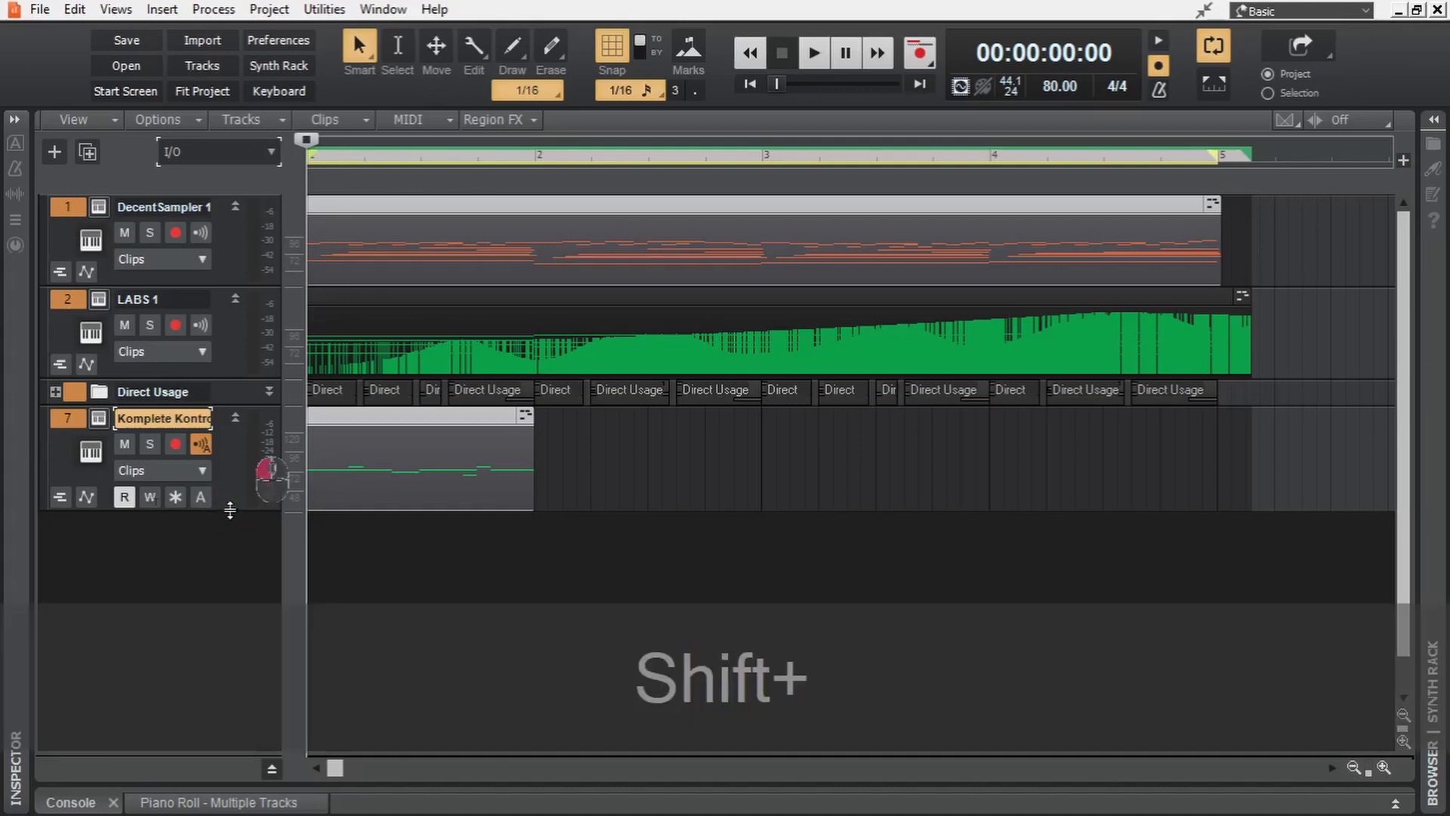
pyautogui.moveTo(230, 511); pyautogui.dragTo(237, 293)
# Step: Insert the Sitala track template below the existing tracks and collapse the Sitala Out folder
pyautogui.rightClick(181, 362)
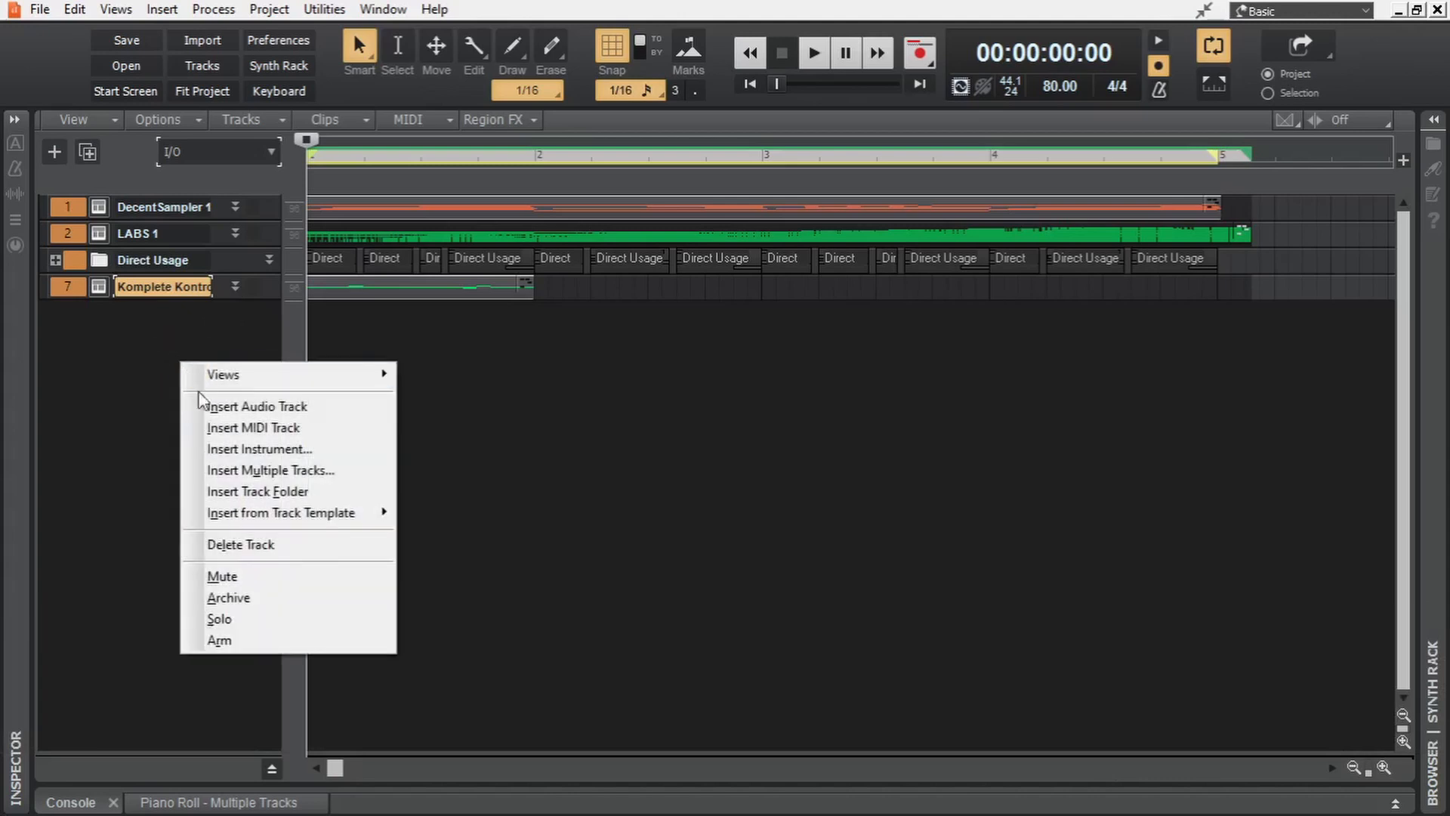
pyautogui.moveTo(231, 516)
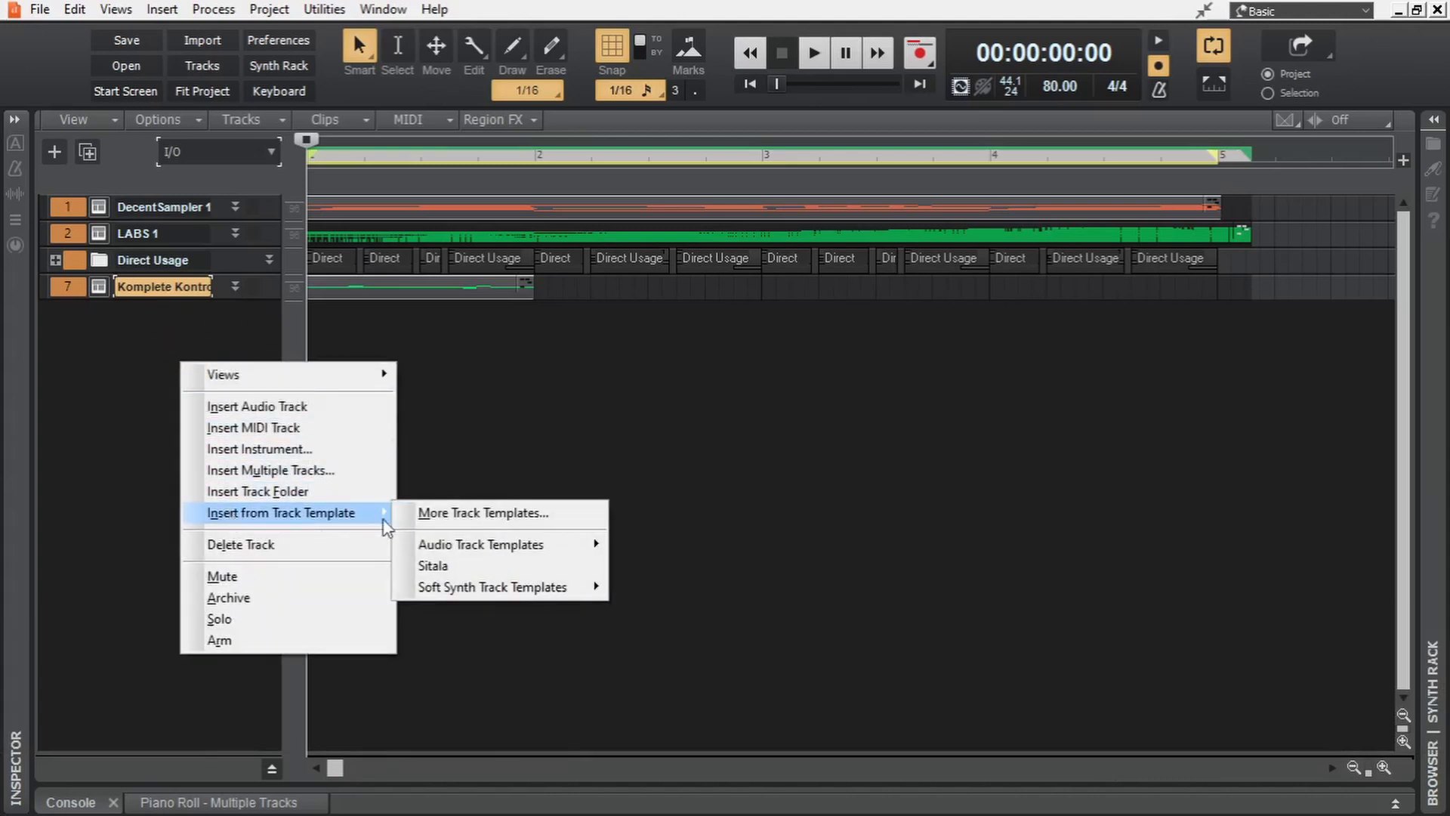
pyautogui.click(467, 576)
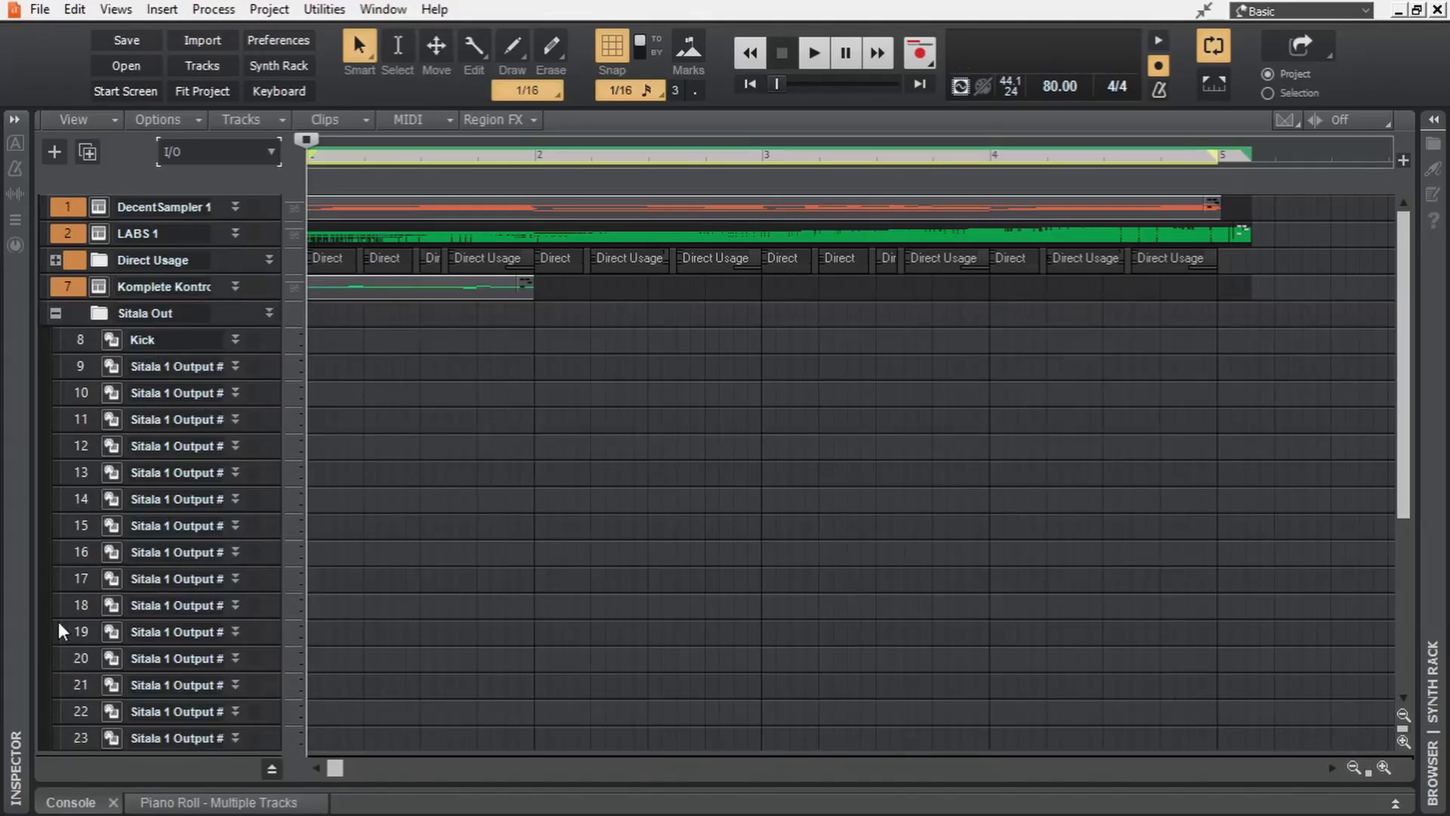
pyautogui.click(57, 287)
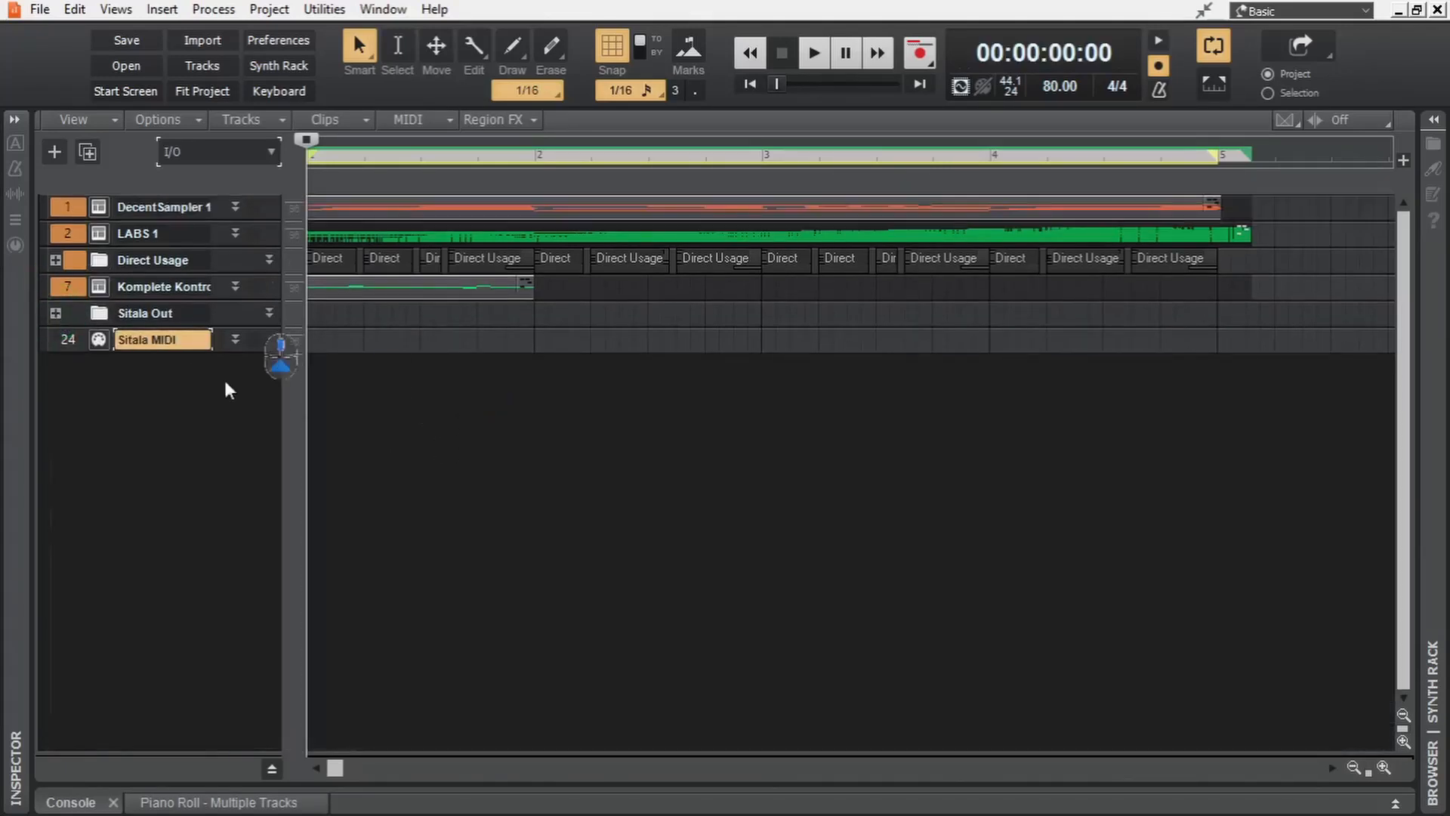
# Step: Open the Sitala instrument from the Sitala MIDI track and load Cymatics - Cobra Kick 6 - F onto pad 1
pyautogui.click(68, 341)
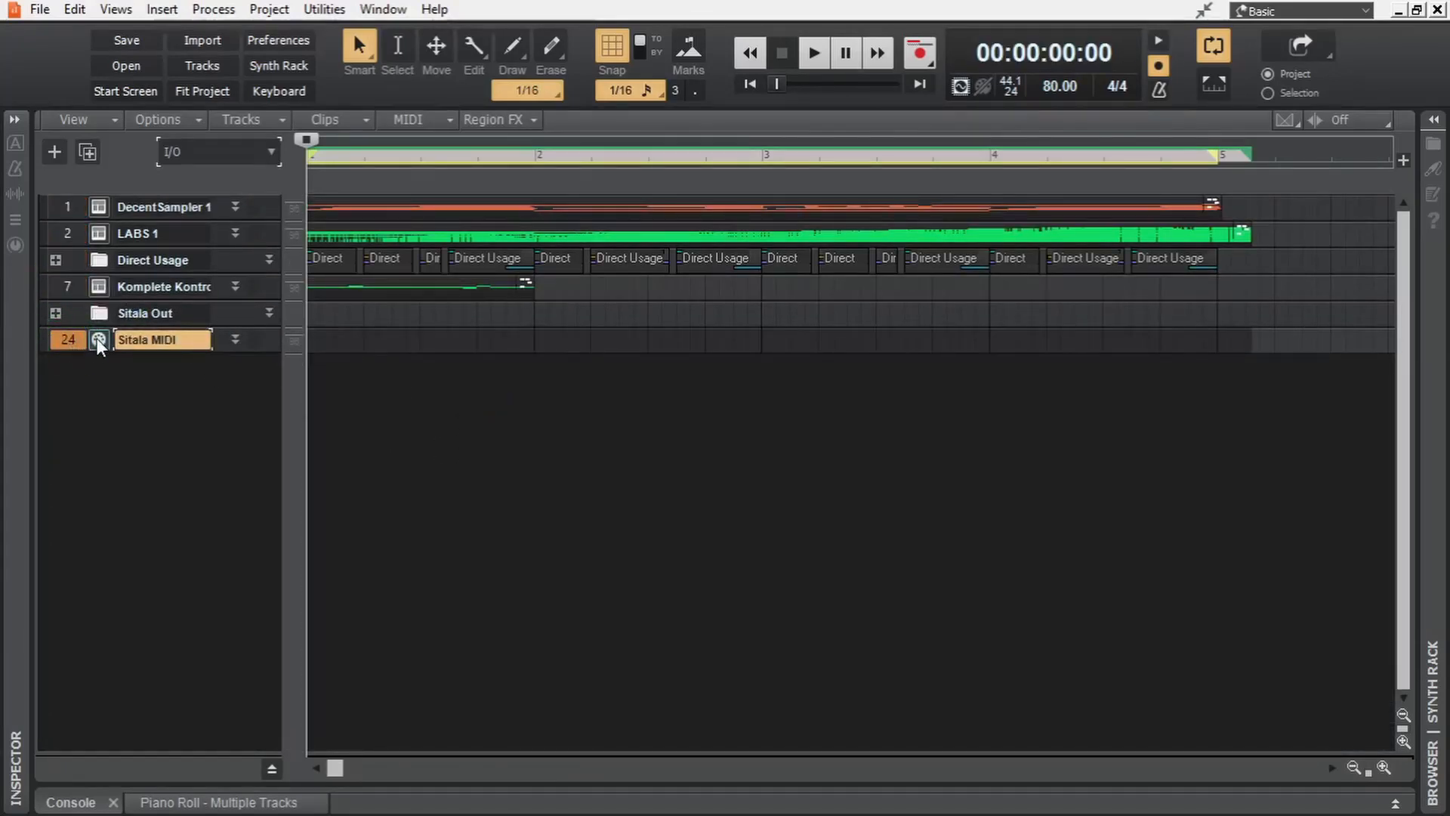
pyautogui.click(98, 341)
pyautogui.moveTo(378, 41); pyautogui.dragTo(507, 173)
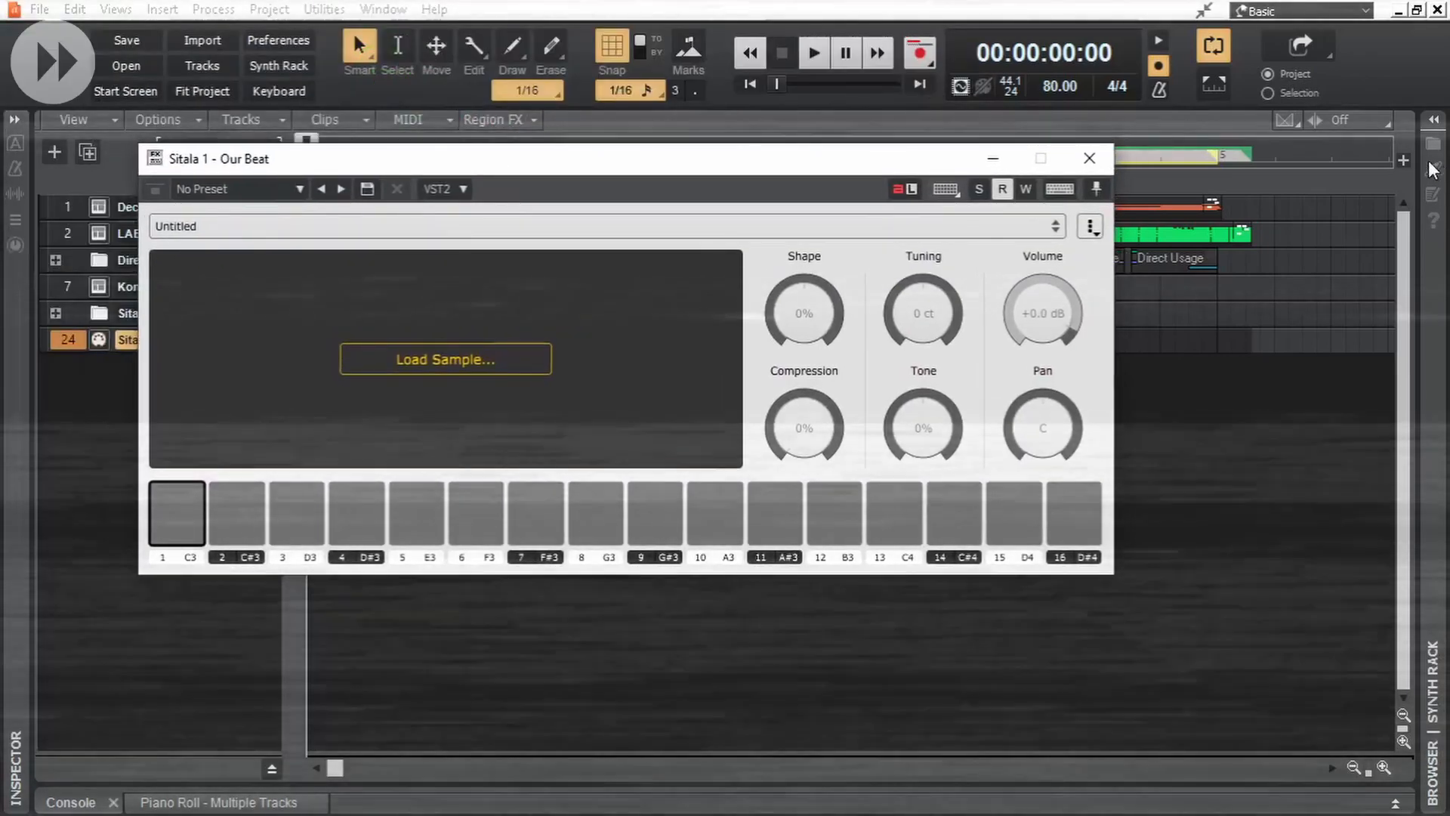
pyautogui.click(1436, 479)
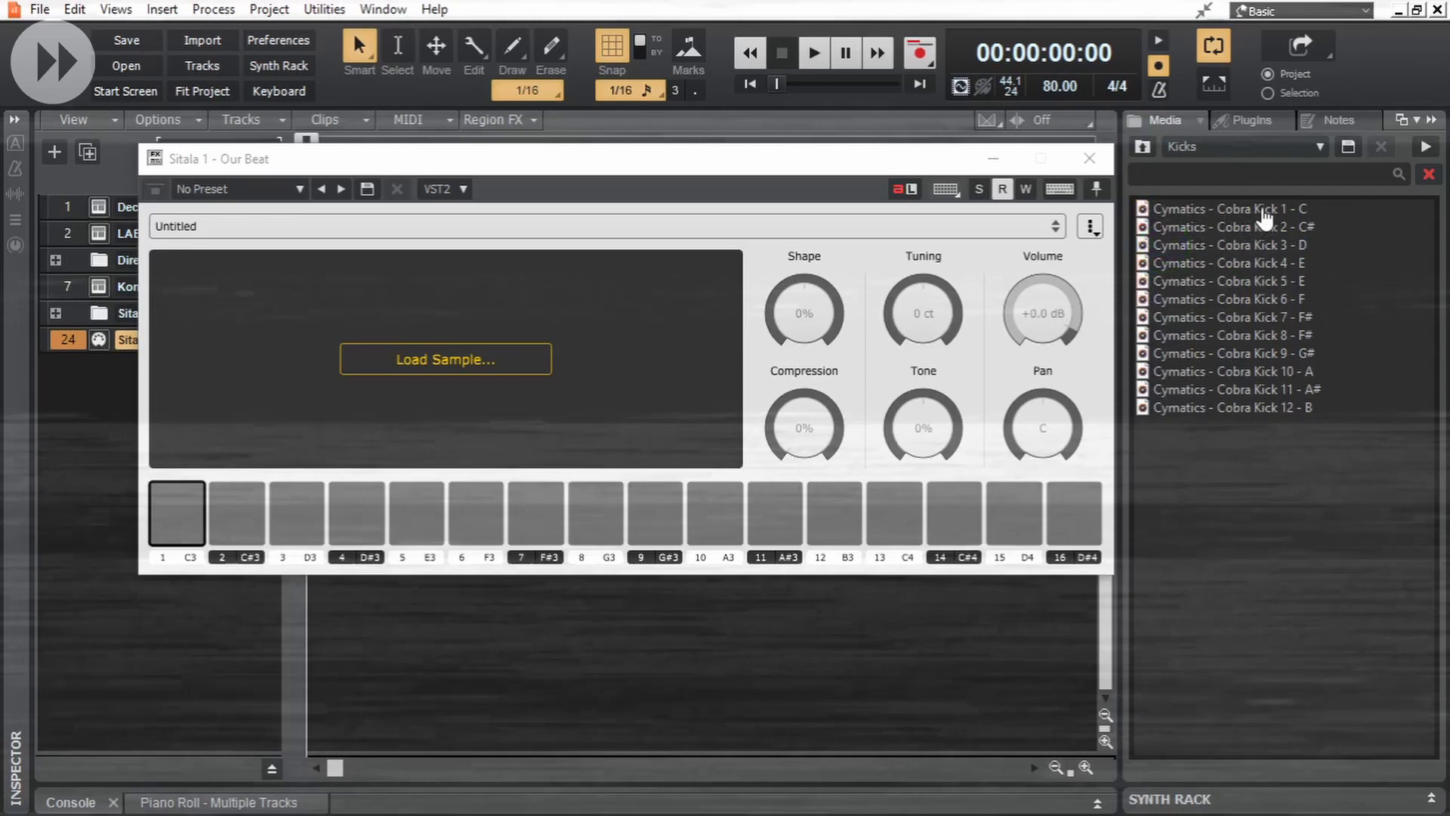
pyautogui.click(1242, 300)
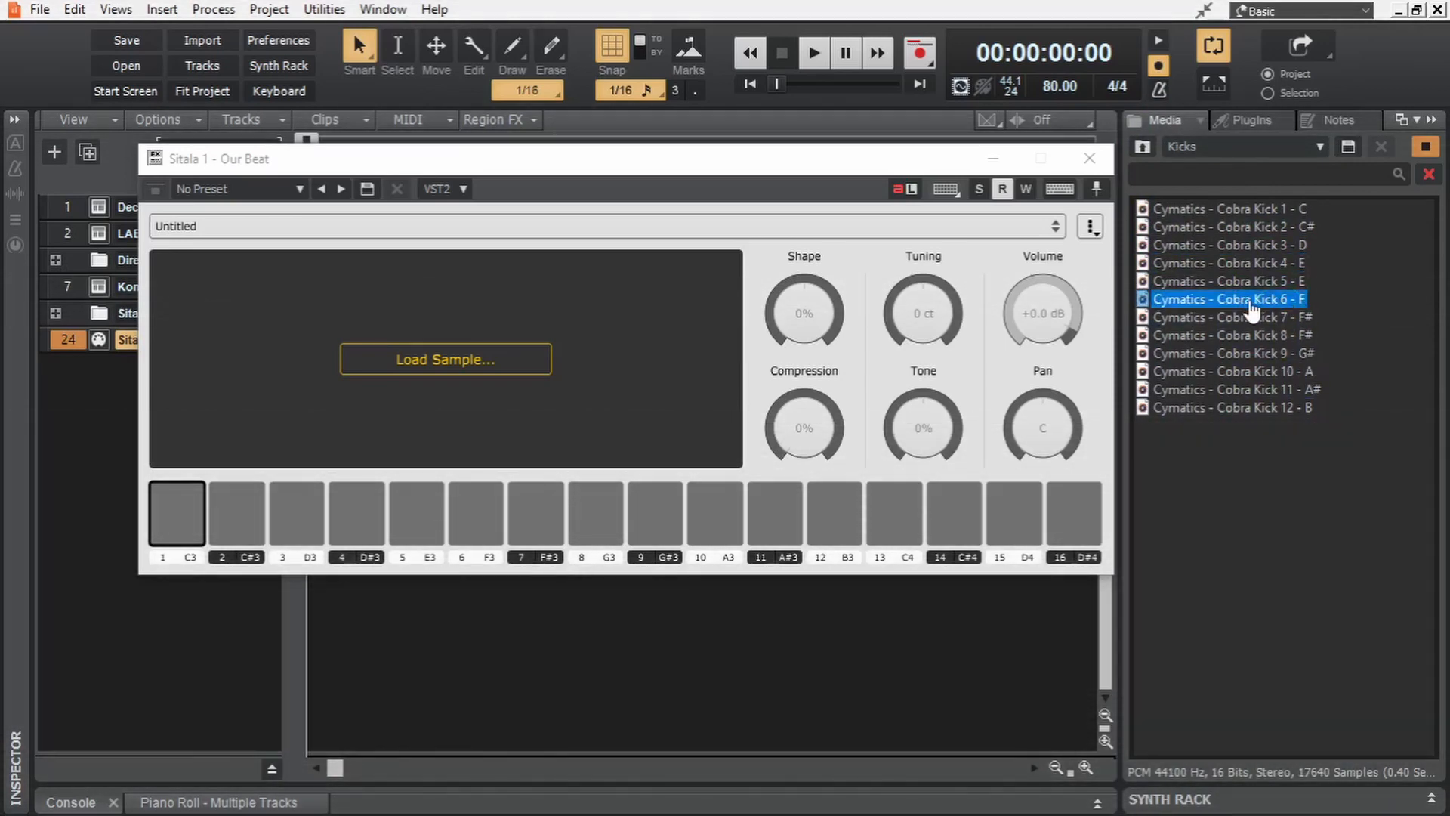
pyautogui.moveTo(1250, 309); pyautogui.dragTo(176, 513)
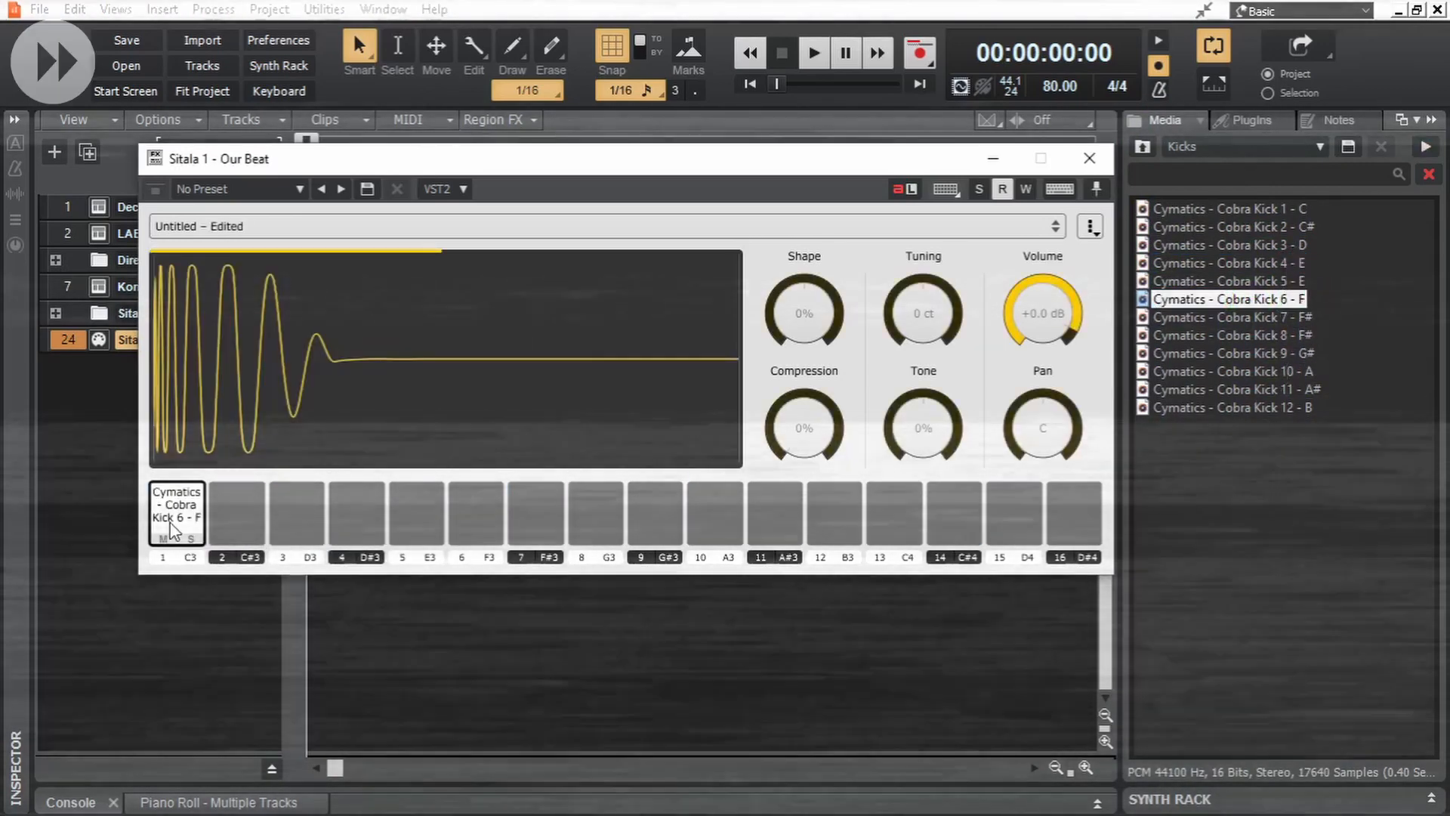
# Step: Load Cobra rimshots onto pads 2 and 3, closed and open hats onto pads 4 and 5, and Percussion 19 and 26 onto pads 6 and 7
pyautogui.click(1143, 147)
pyautogui.doubleClick(1181, 301)
pyautogui.click(1239, 228)
pyautogui.moveTo(1235, 336); pyautogui.dragTo(240, 518)
pyautogui.click(1143, 147)
pyautogui.doubleClick(1181, 227)
pyautogui.doubleClick(1201, 227)
pyautogui.doubleClick(1201, 245)
pyautogui.doubleClick(1190, 264)
pyautogui.moveTo(1247, 534); pyautogui.dragTo(476, 515)
pyautogui.moveTo(1246, 660); pyautogui.dragTo(539, 519)
# Step: Audition the samples on Sitala pads 1 to 7, hide the browser and close the instrument window
pyautogui.click(177, 510)
pyautogui.click(239, 512)
pyautogui.click(297, 514)
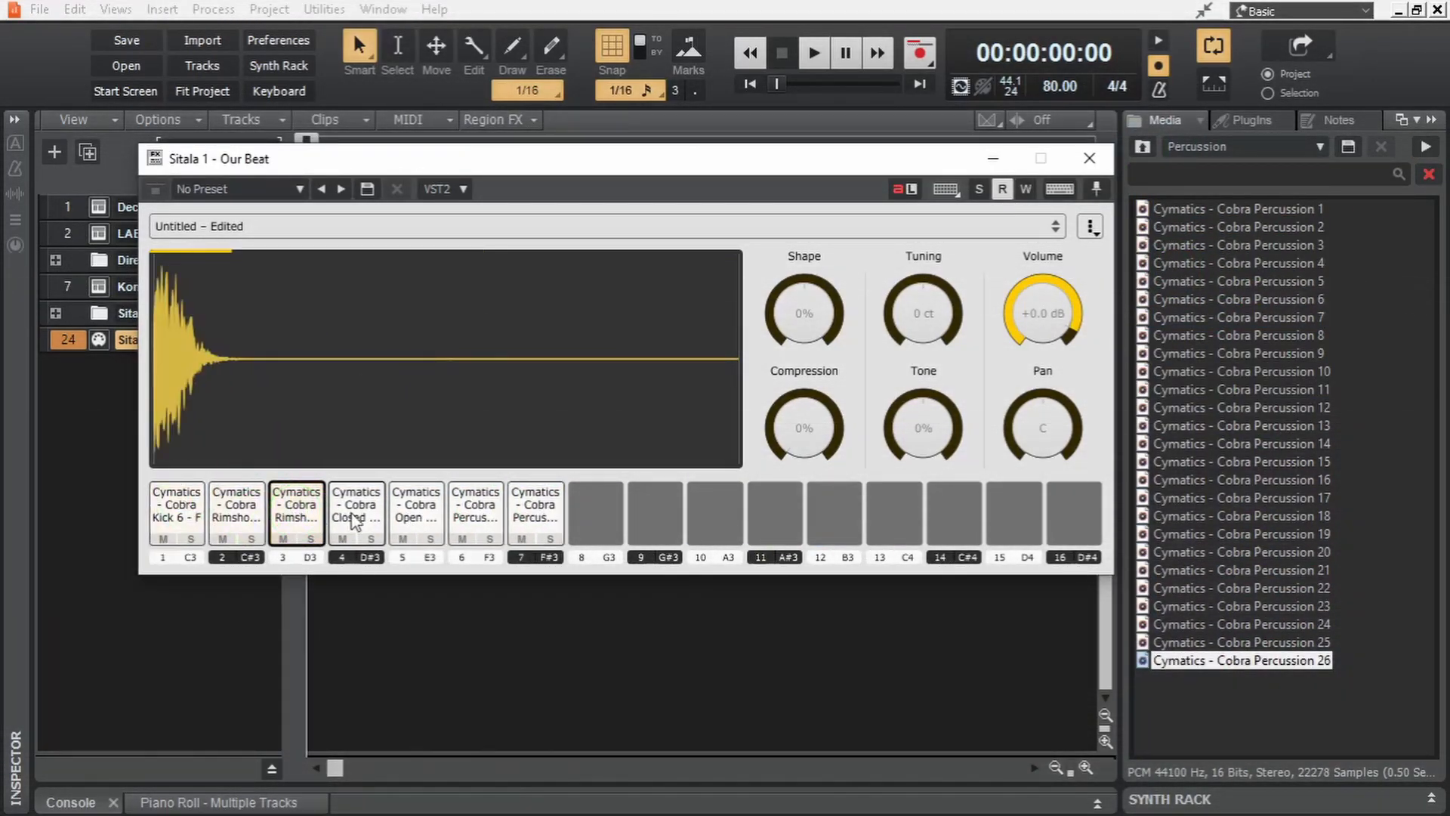
pyautogui.click(353, 521)
pyautogui.click(416, 513)
pyautogui.click(475, 513)
pyautogui.click(536, 513)
pyautogui.press('b')
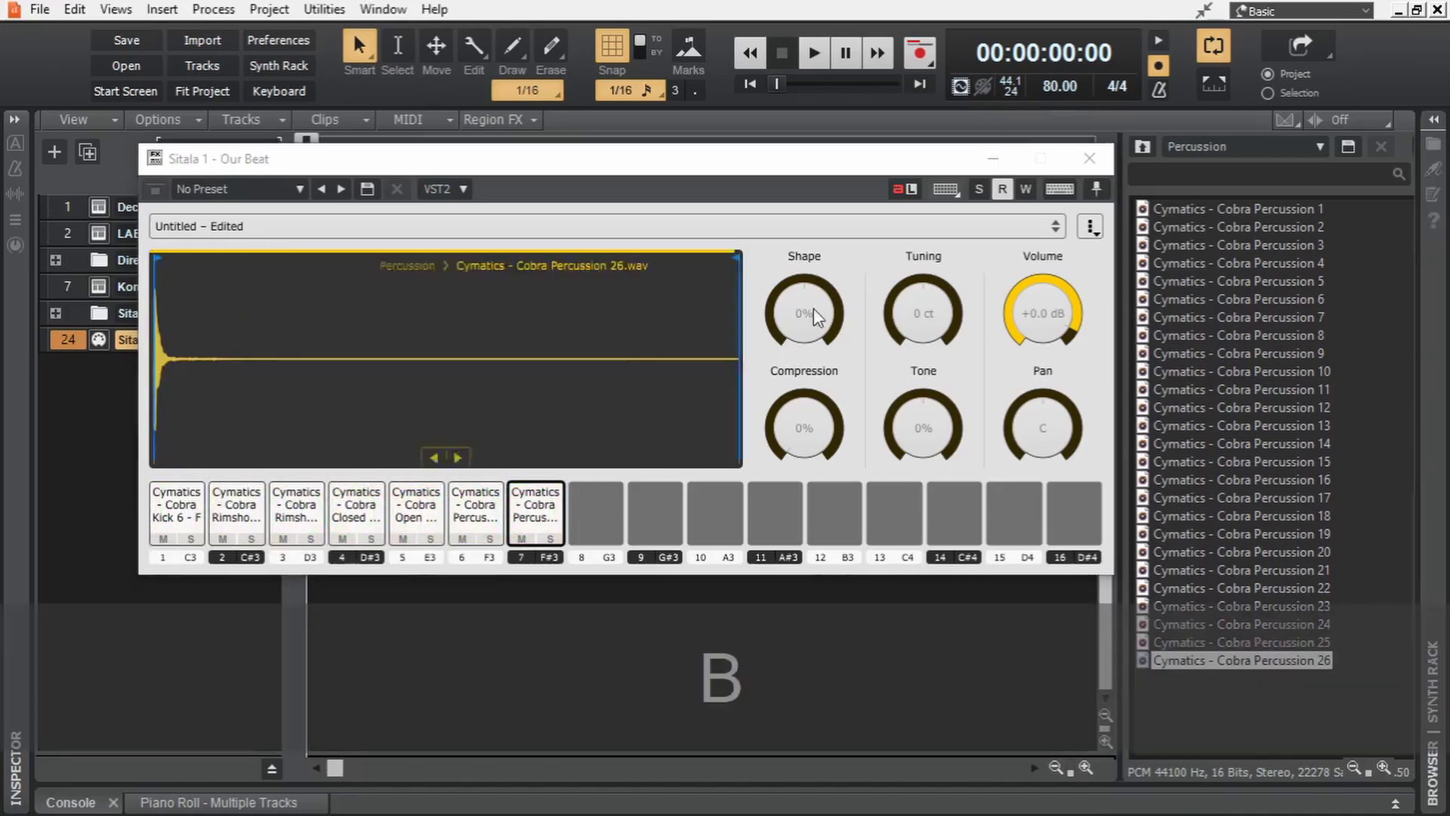
pyautogui.click(1088, 159)
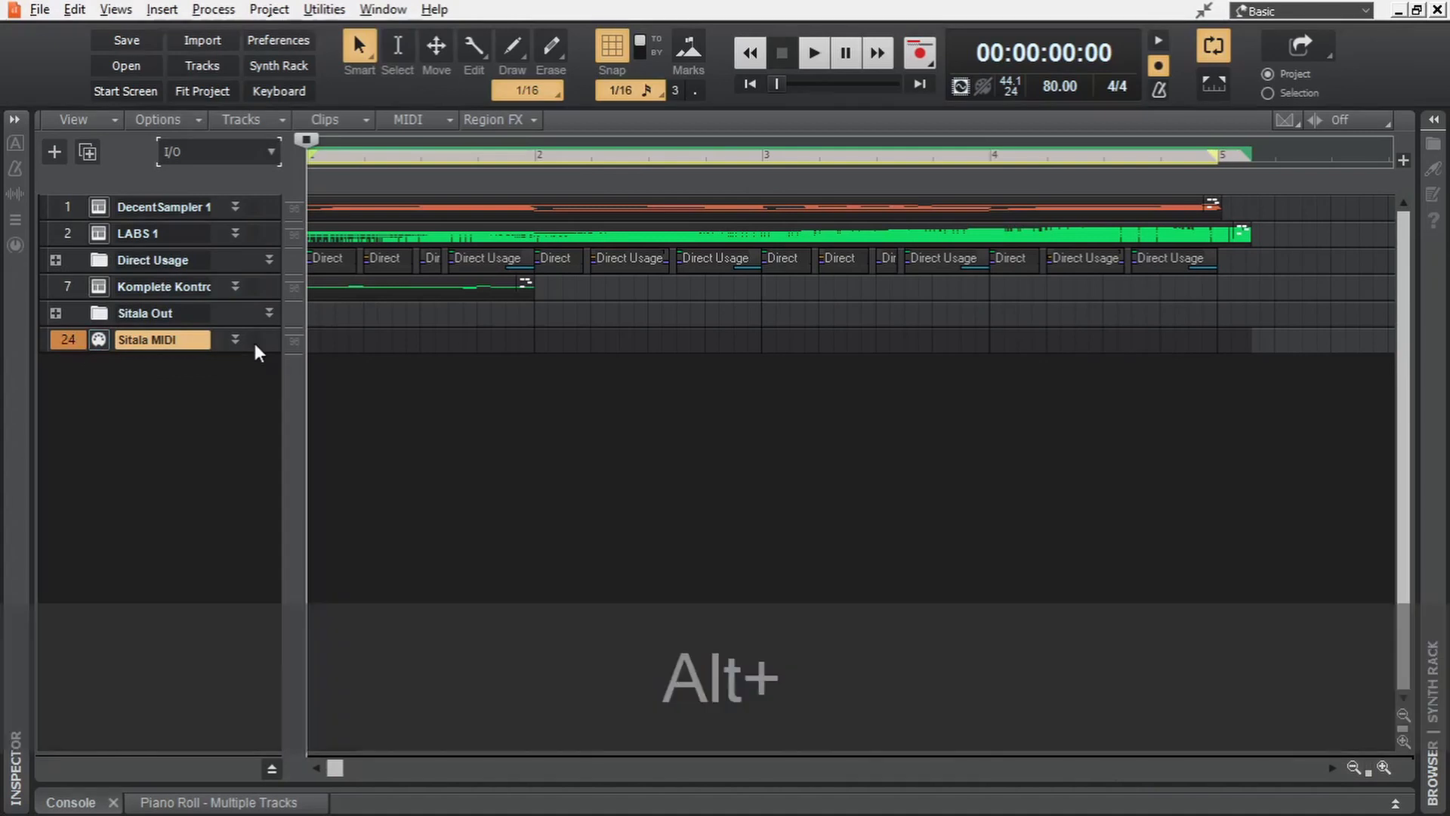
# Step: Show the step sequencer for the Sitala MIDI track maximized and audition its Cymatics sample rows
pyautogui.hotkey('alt', '4')
pyautogui.hotkey('shift', 'd')
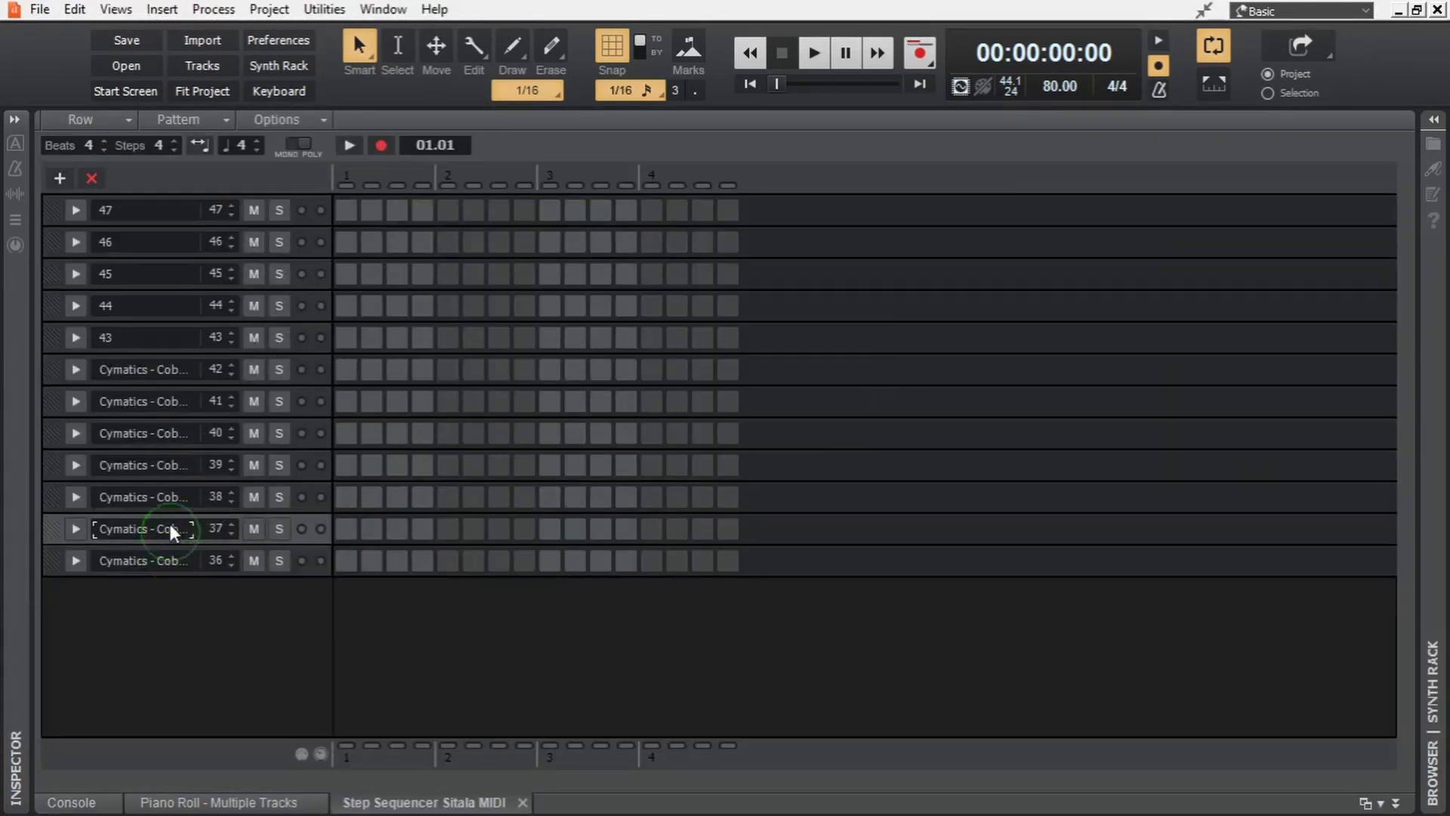
pyautogui.click(163, 427)
pyautogui.click(164, 401)
pyautogui.click(160, 372)
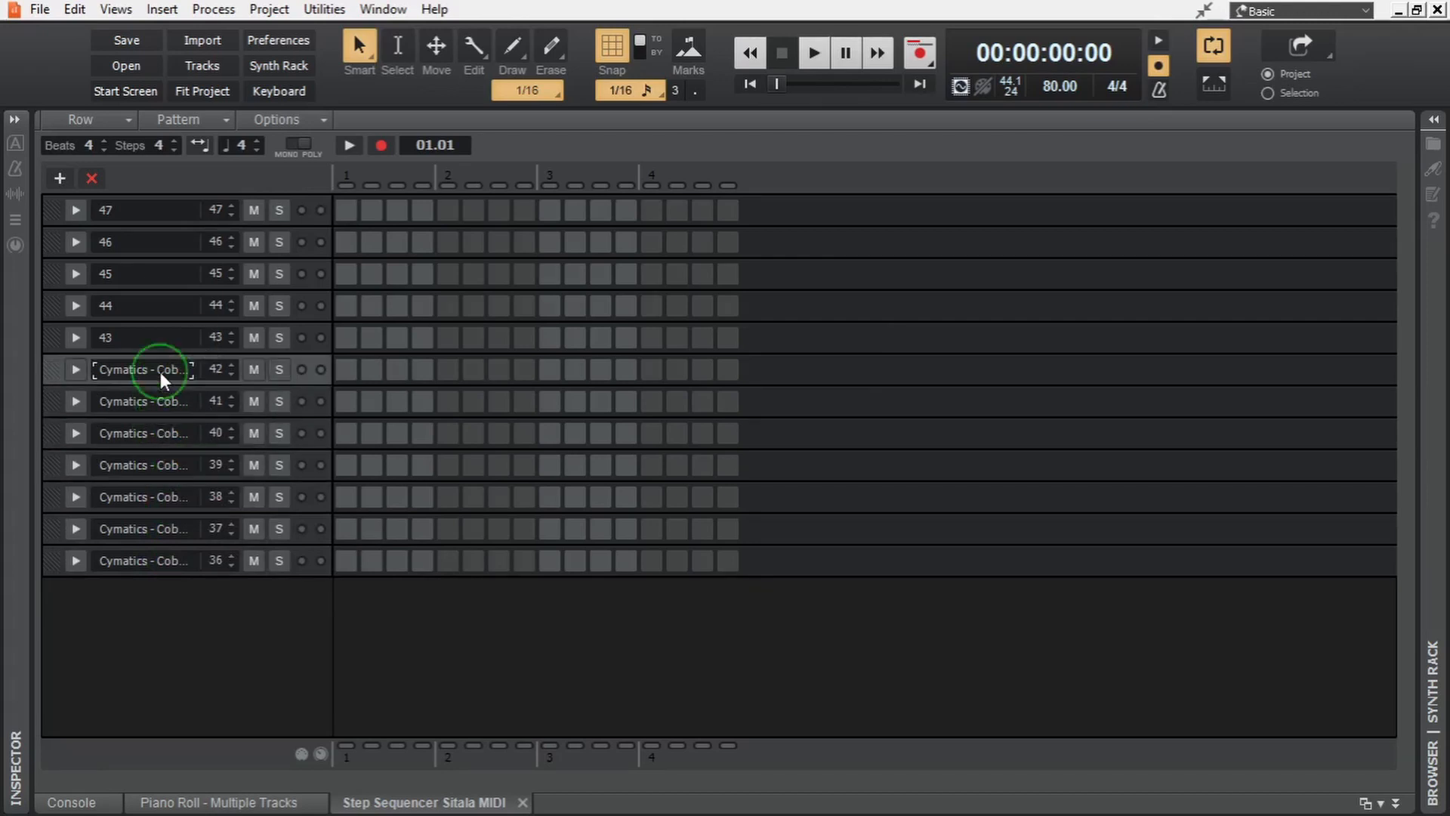
pyautogui.click(169, 343)
# Step: Place kicks on steps 1 and 11 of row 36 and rimshots on steps 5 and 13 of row 37
pyautogui.click(346, 560)
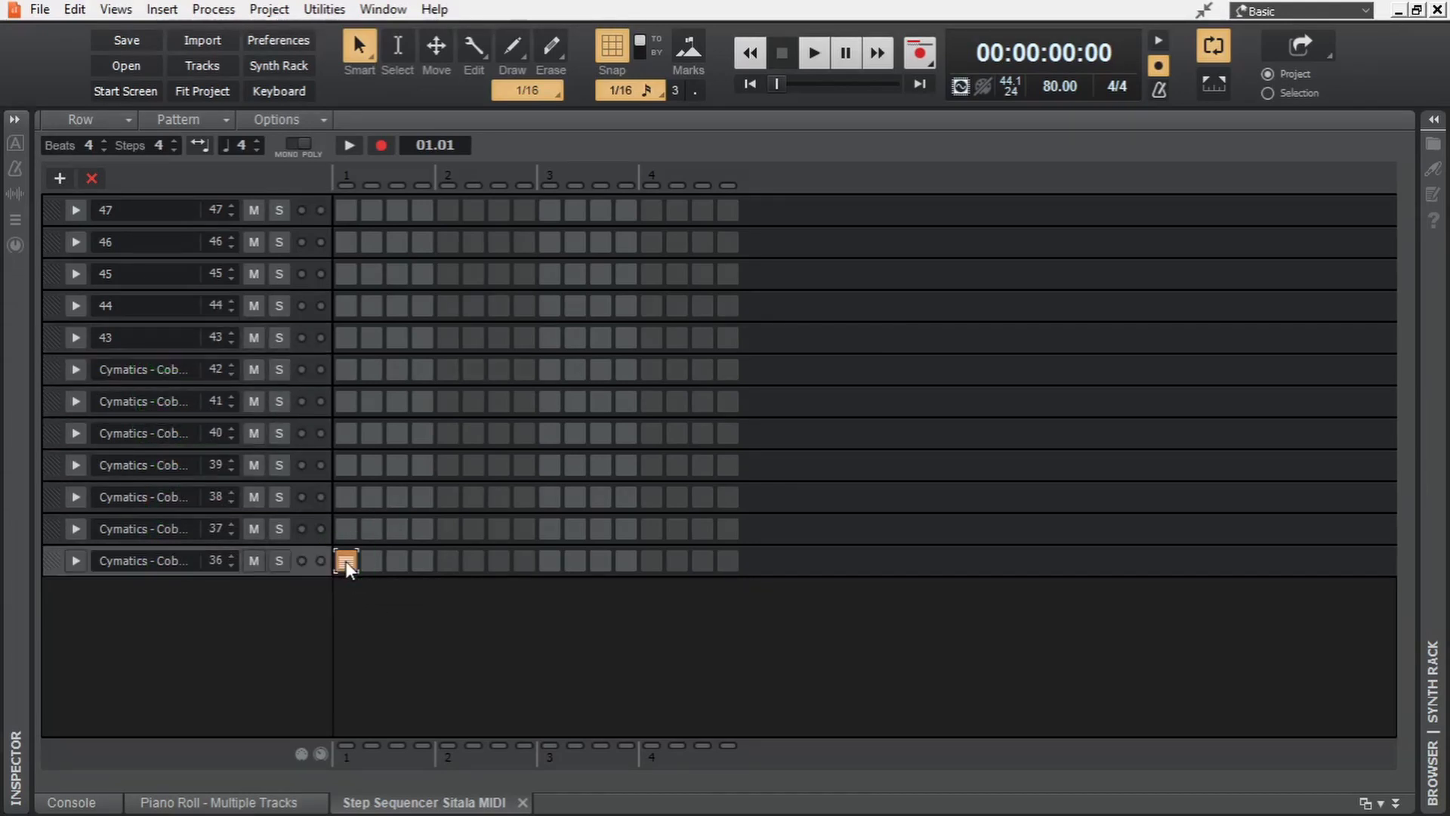
pyautogui.click(448, 529)
pyautogui.click(601, 561)
pyautogui.click(651, 529)
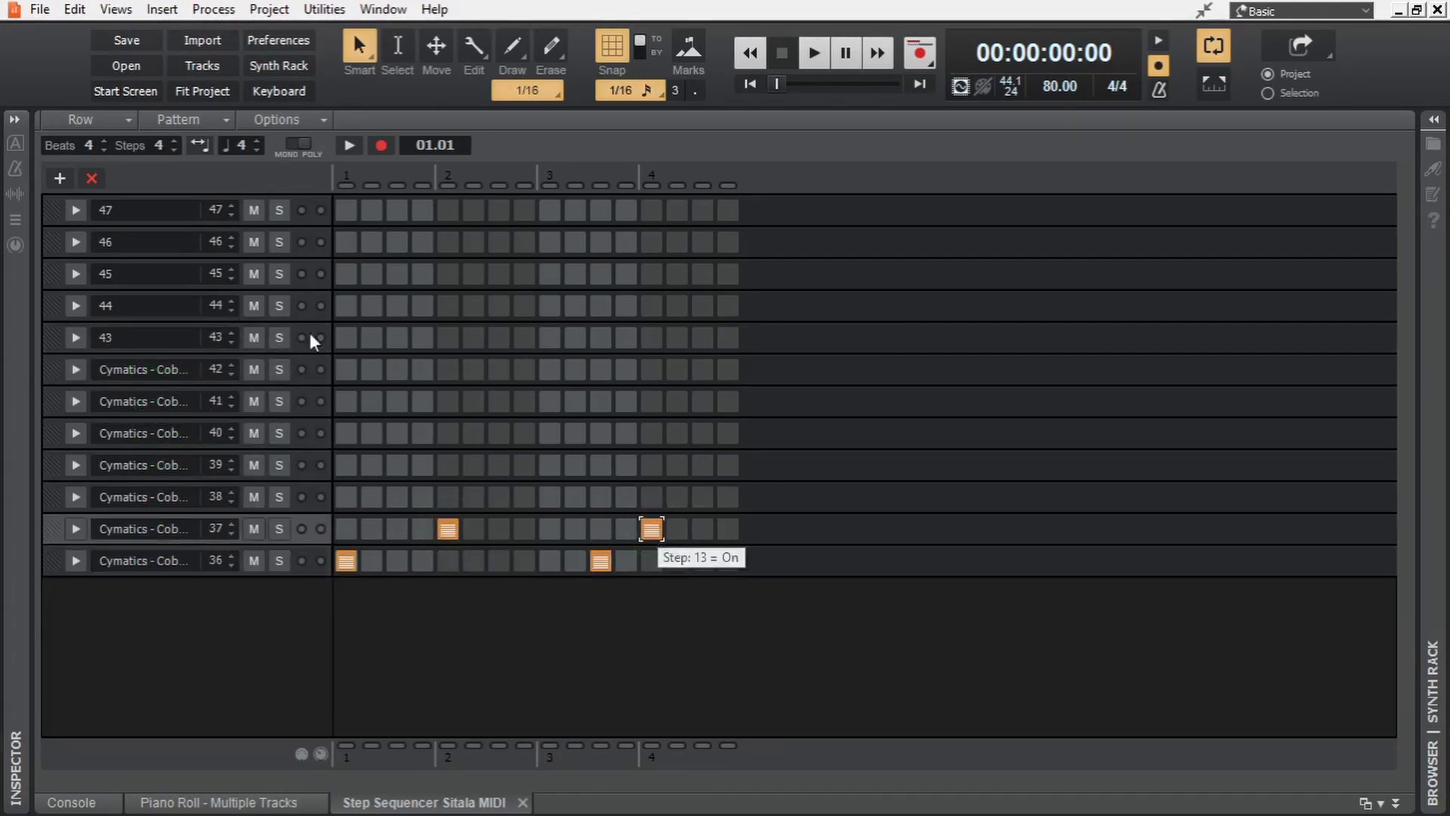
# Step: Extend the pattern to 8 beats, adding kicks on steps 17, 25 and 27 of row 36 and rimshots on steps 21 and 29 of row 37
pyautogui.doubleClick(88, 145)
pyautogui.write('8')
pyautogui.press('Return')
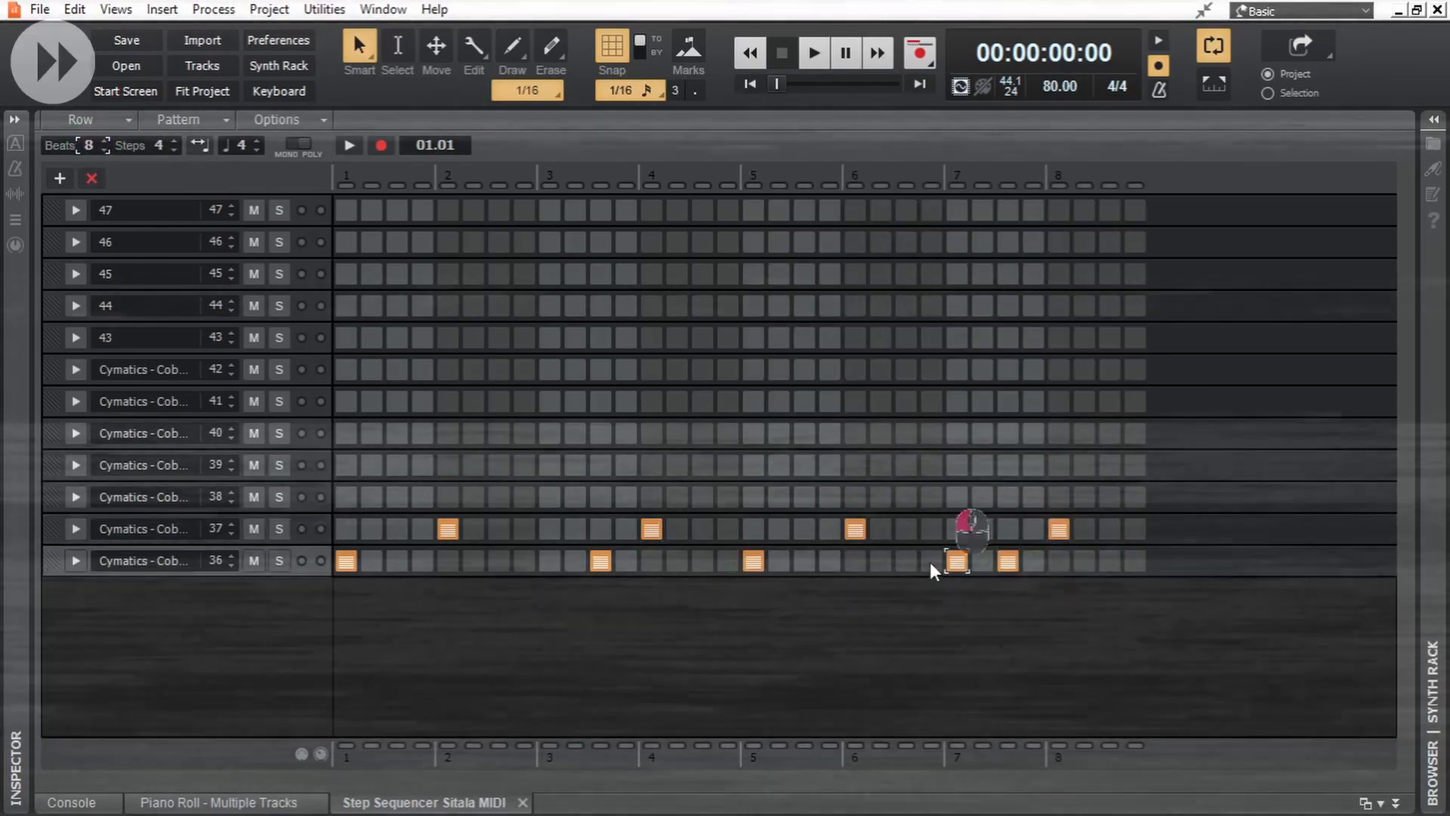
# Step: Program row 39 hats with varied velocities, swing 66 and time offset 7.7, row 38 on steps 5, 13, 21, 29, and row 40 on step 31
pyautogui.click(160, 453)
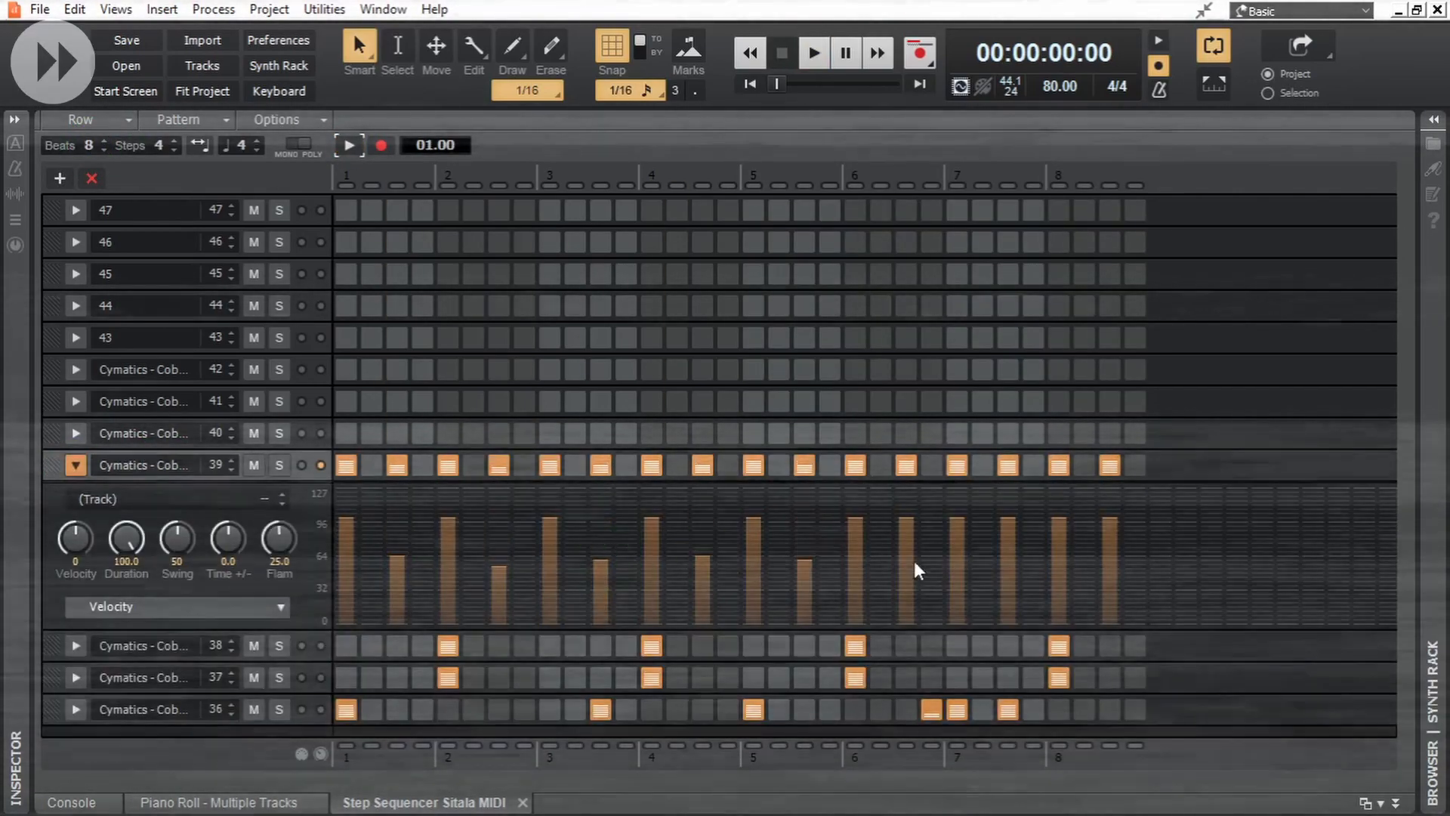
pyautogui.press('space')
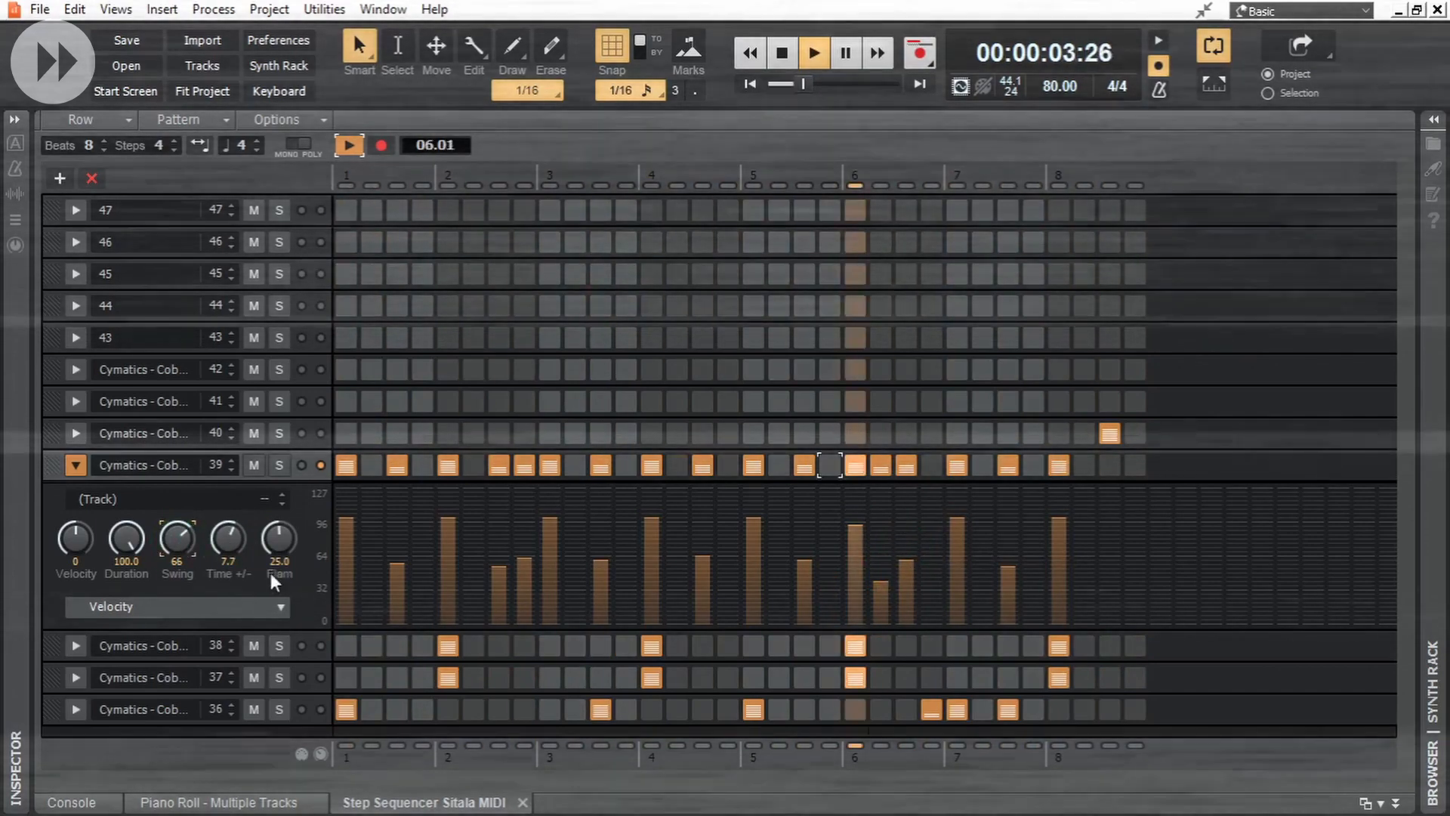
pyautogui.click(984, 581)
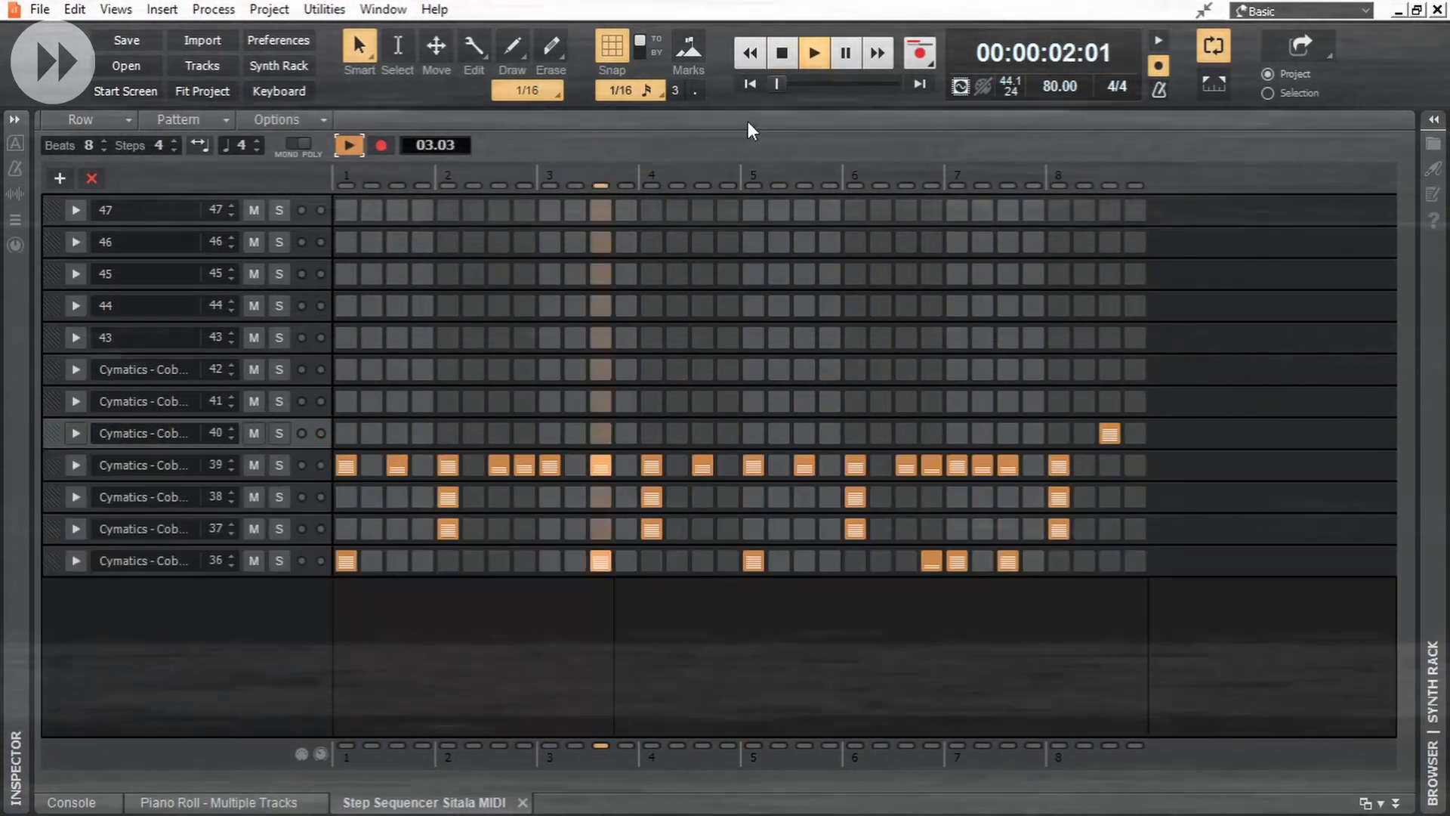
pyautogui.press('space')
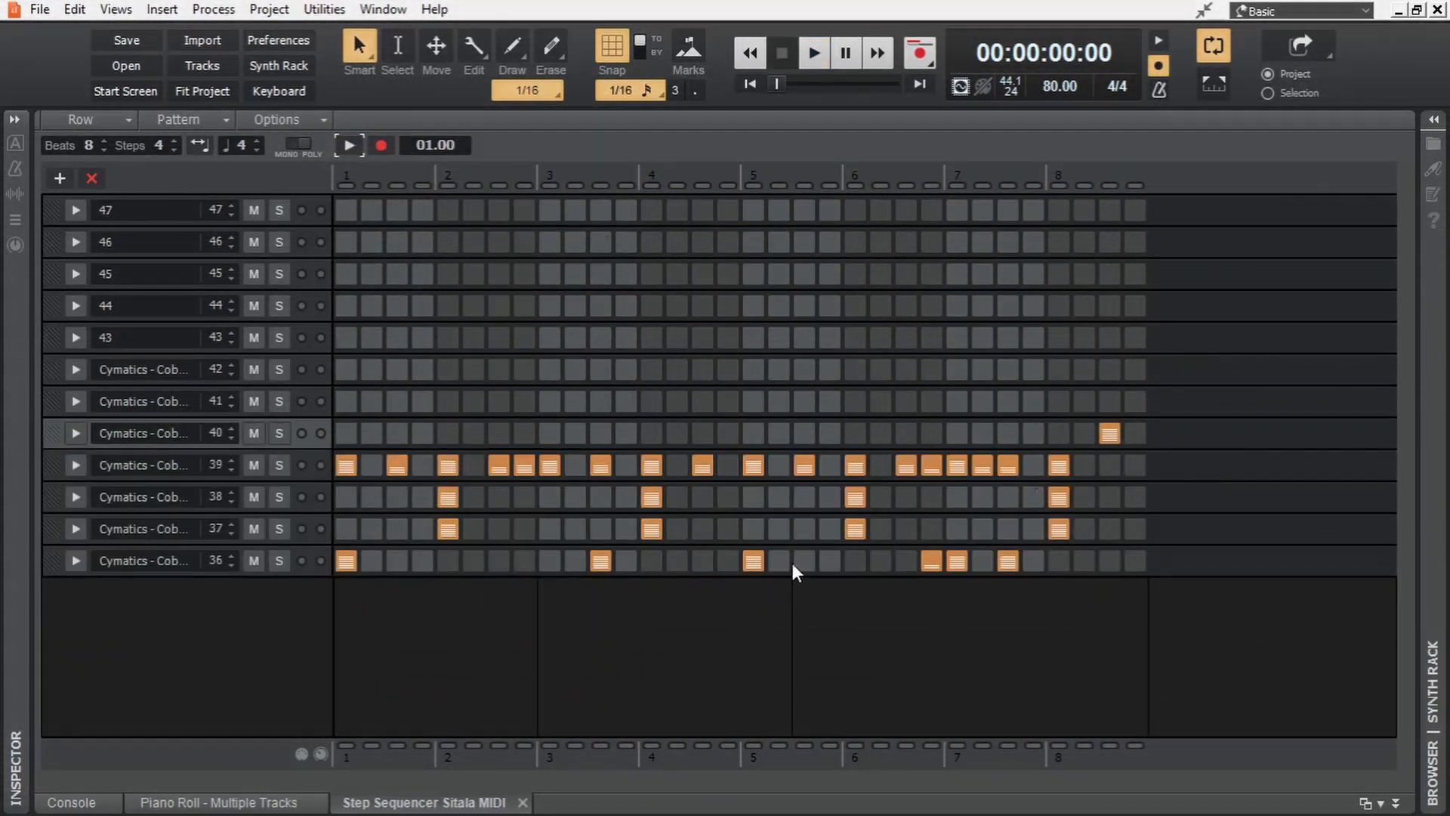
# Step: Play the finished drum pattern, stop it and expand row 39 to examine its velocities, swing and time offset
pyautogui.click(350, 147)
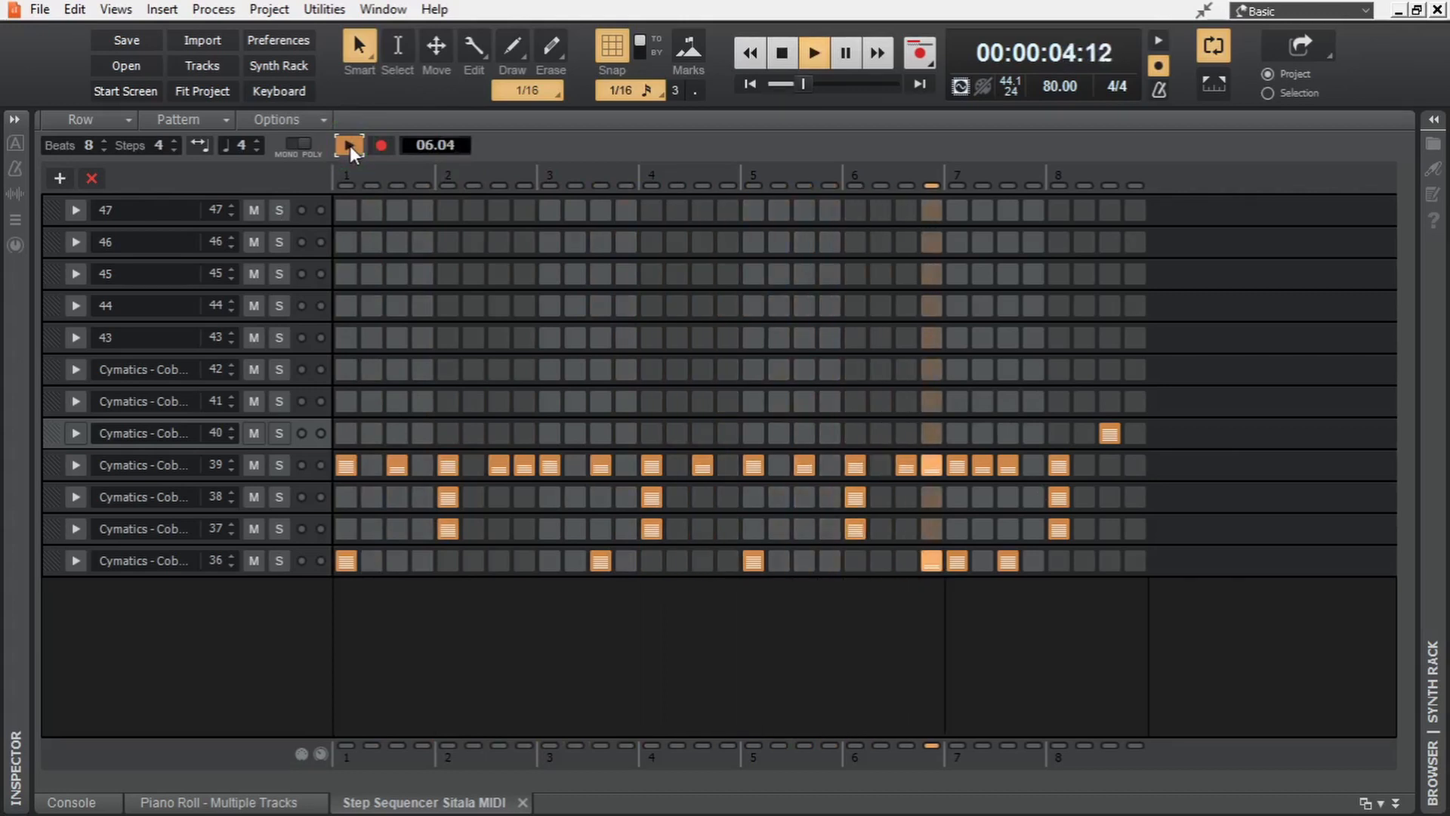
pyautogui.click(350, 147)
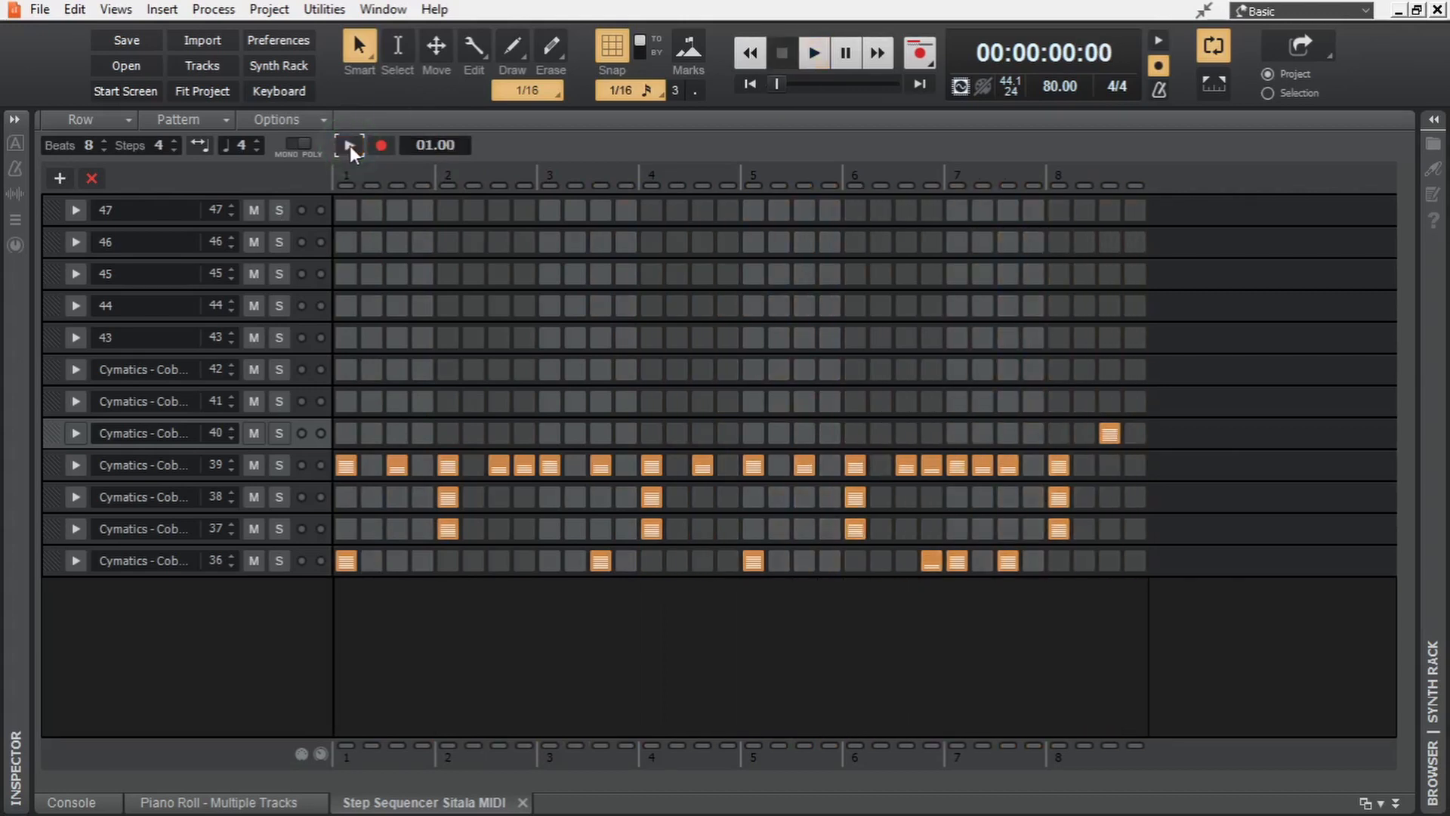
pyautogui.click(75, 466)
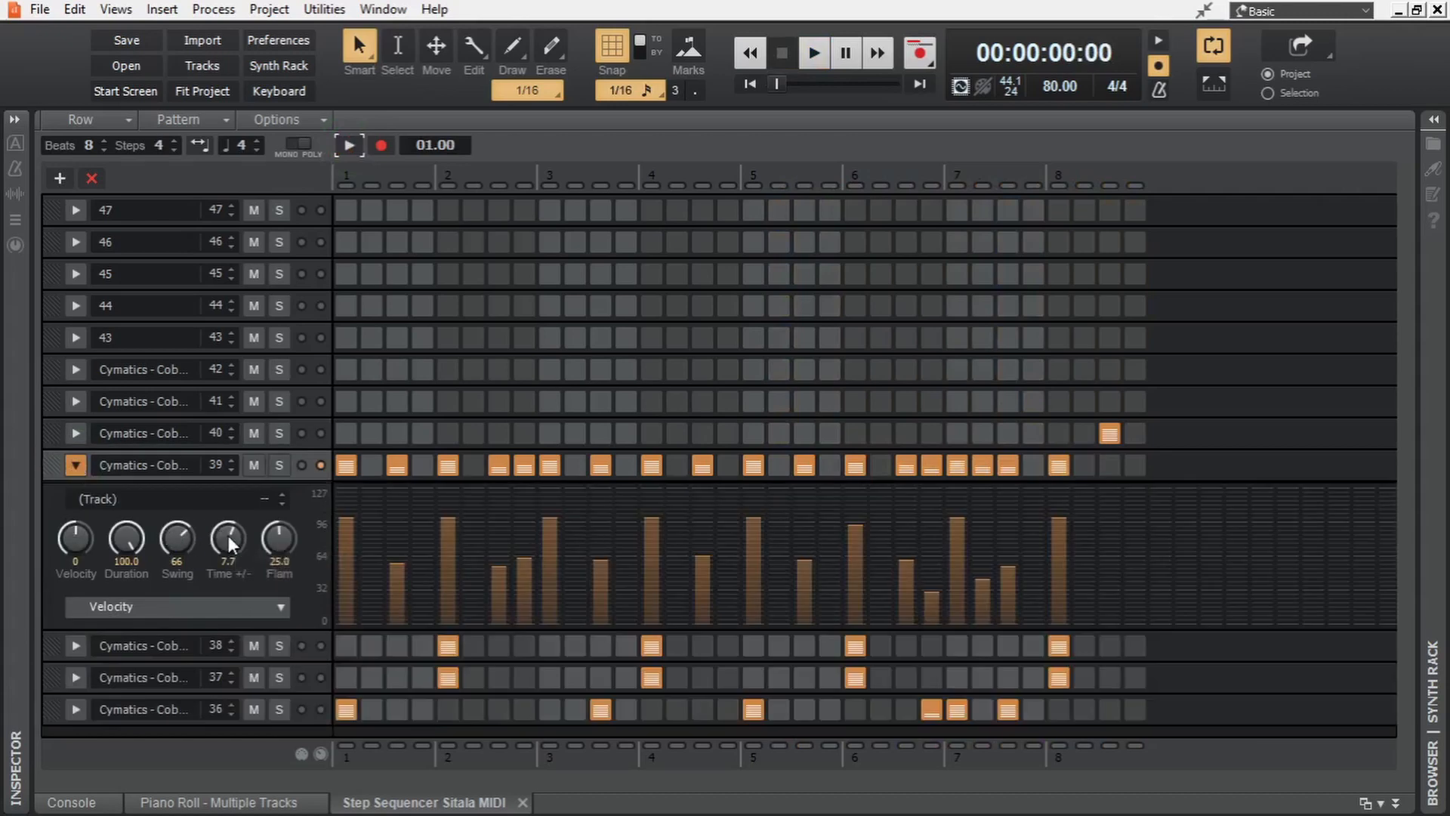
pyautogui.moveTo(232, 544)
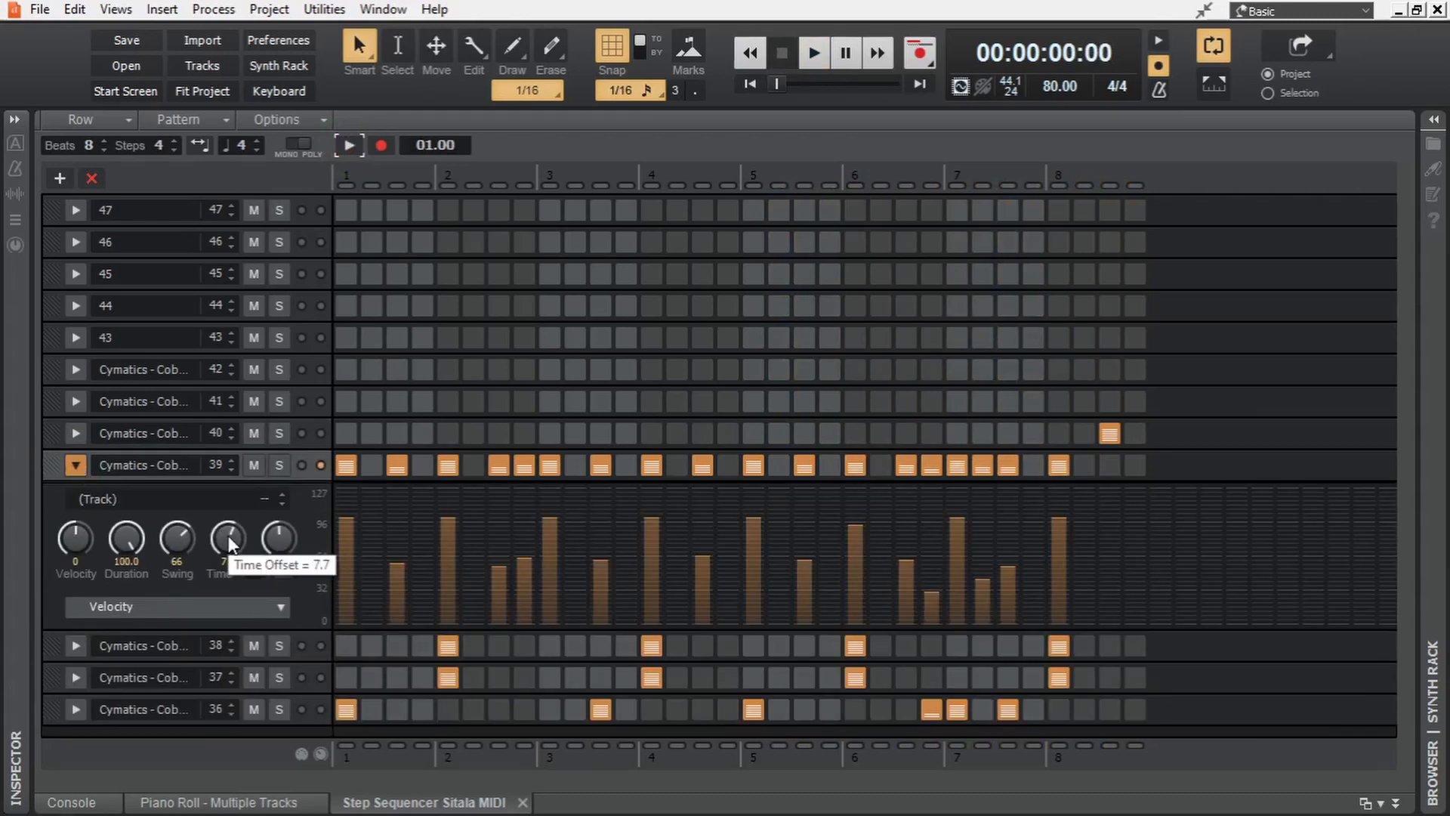
# Step: Hide the step sequencer, check the LABS and Komplete Kontrol track controls, and hide the control bar
pyautogui.press('d')
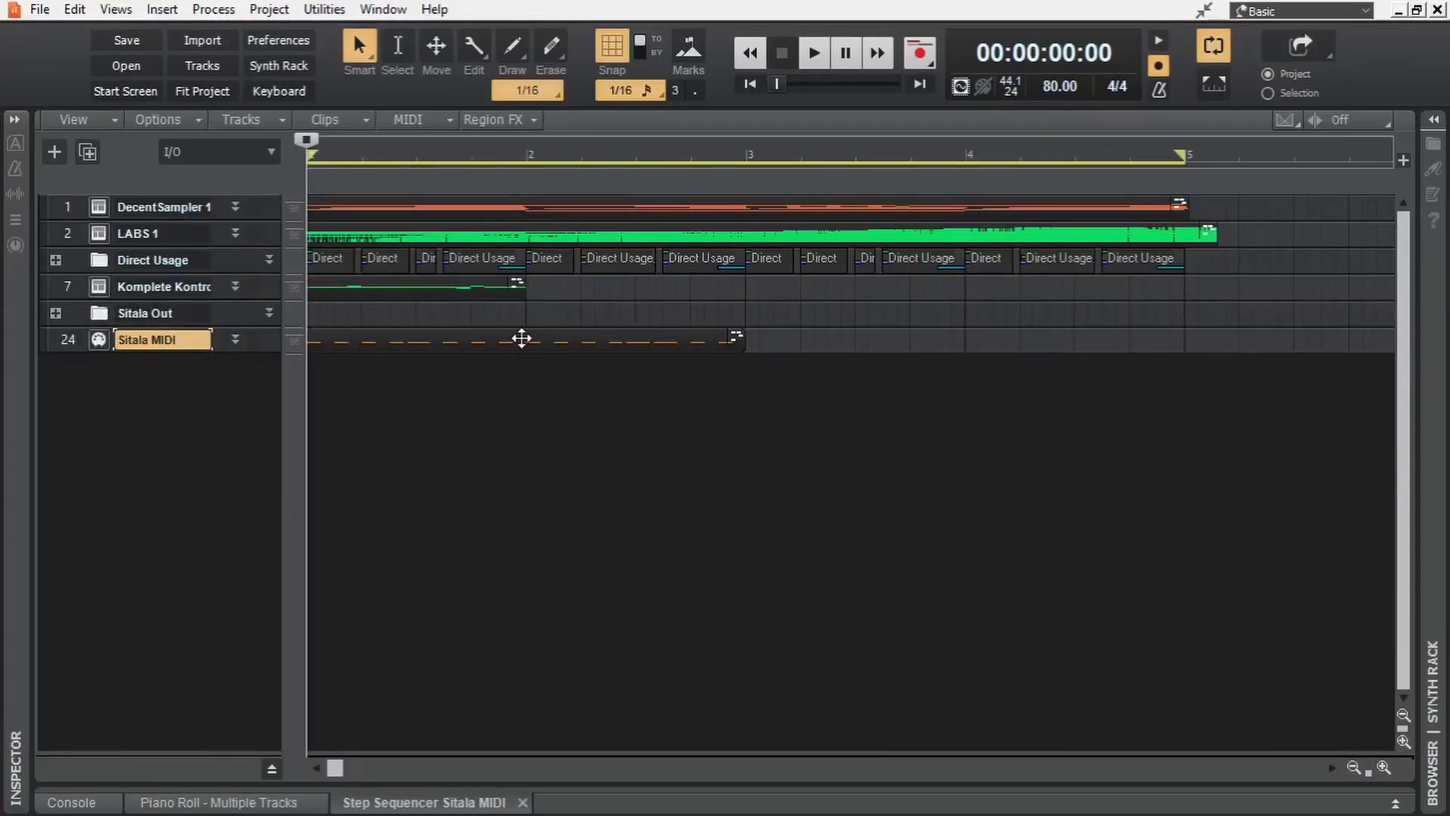
pyautogui.press('space')
pyautogui.press('space')
pyautogui.click(232, 287)
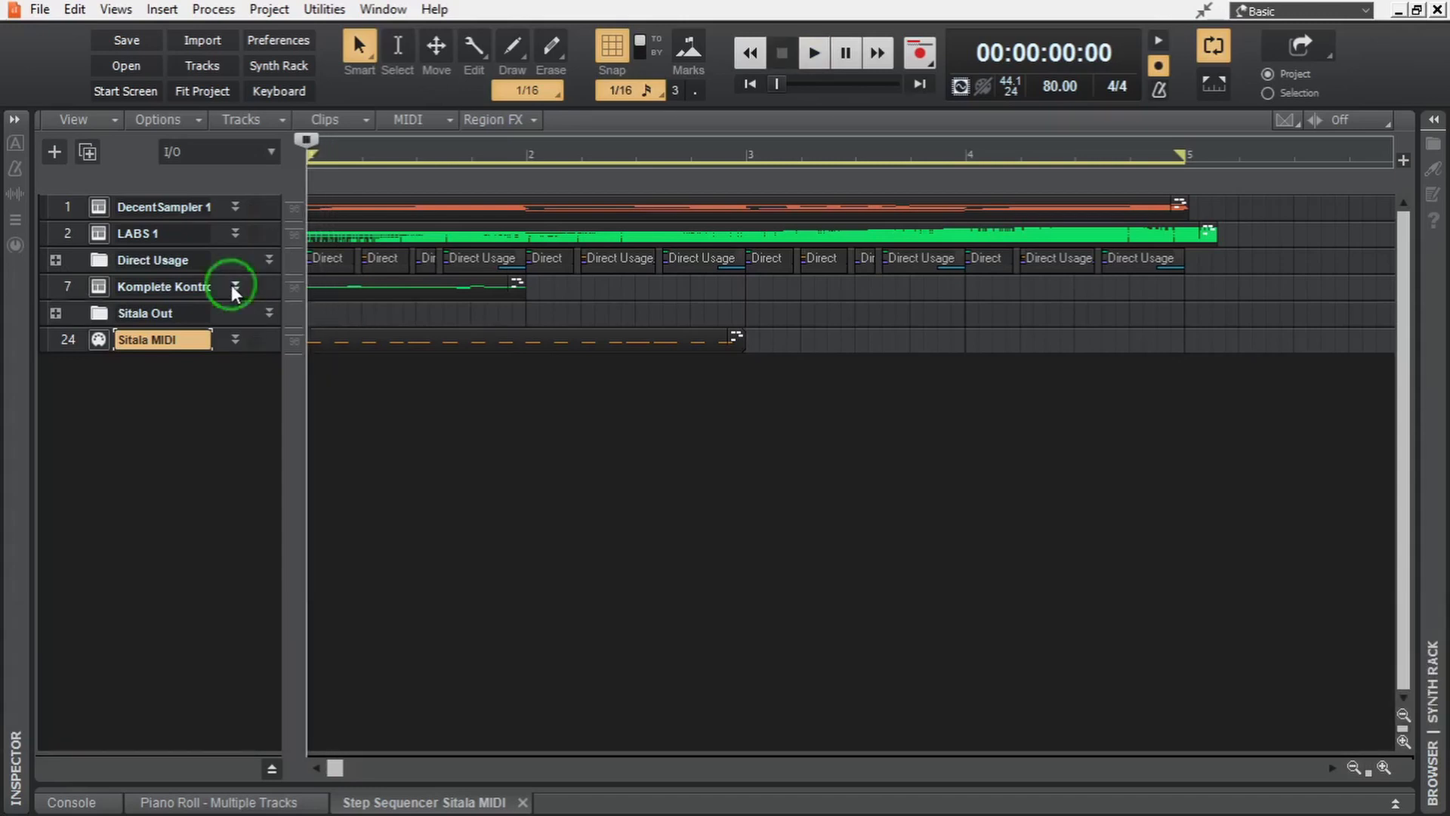
pyautogui.click(234, 234)
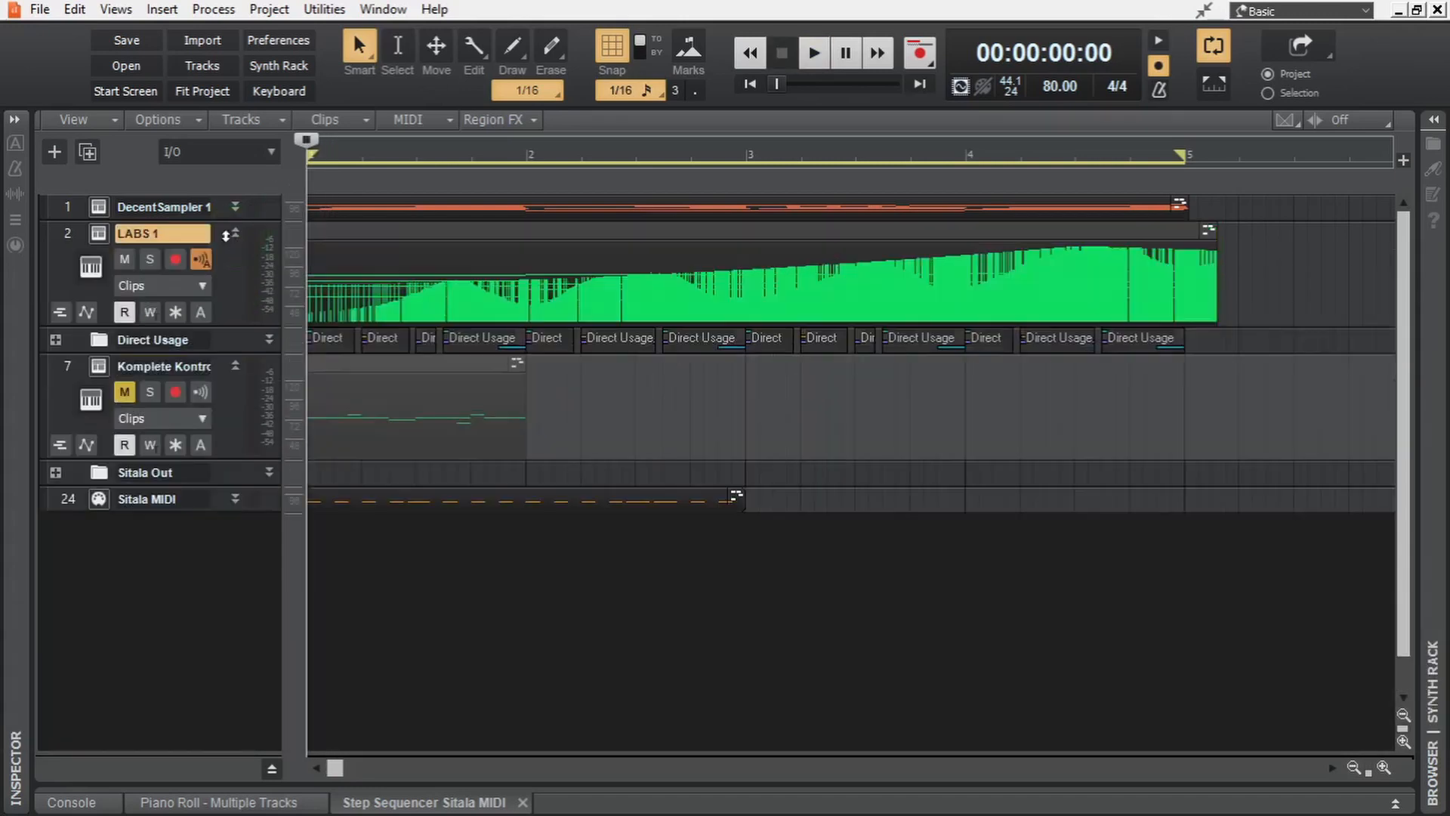
pyautogui.click(234, 234)
pyautogui.click(234, 286)
pyautogui.press('c')
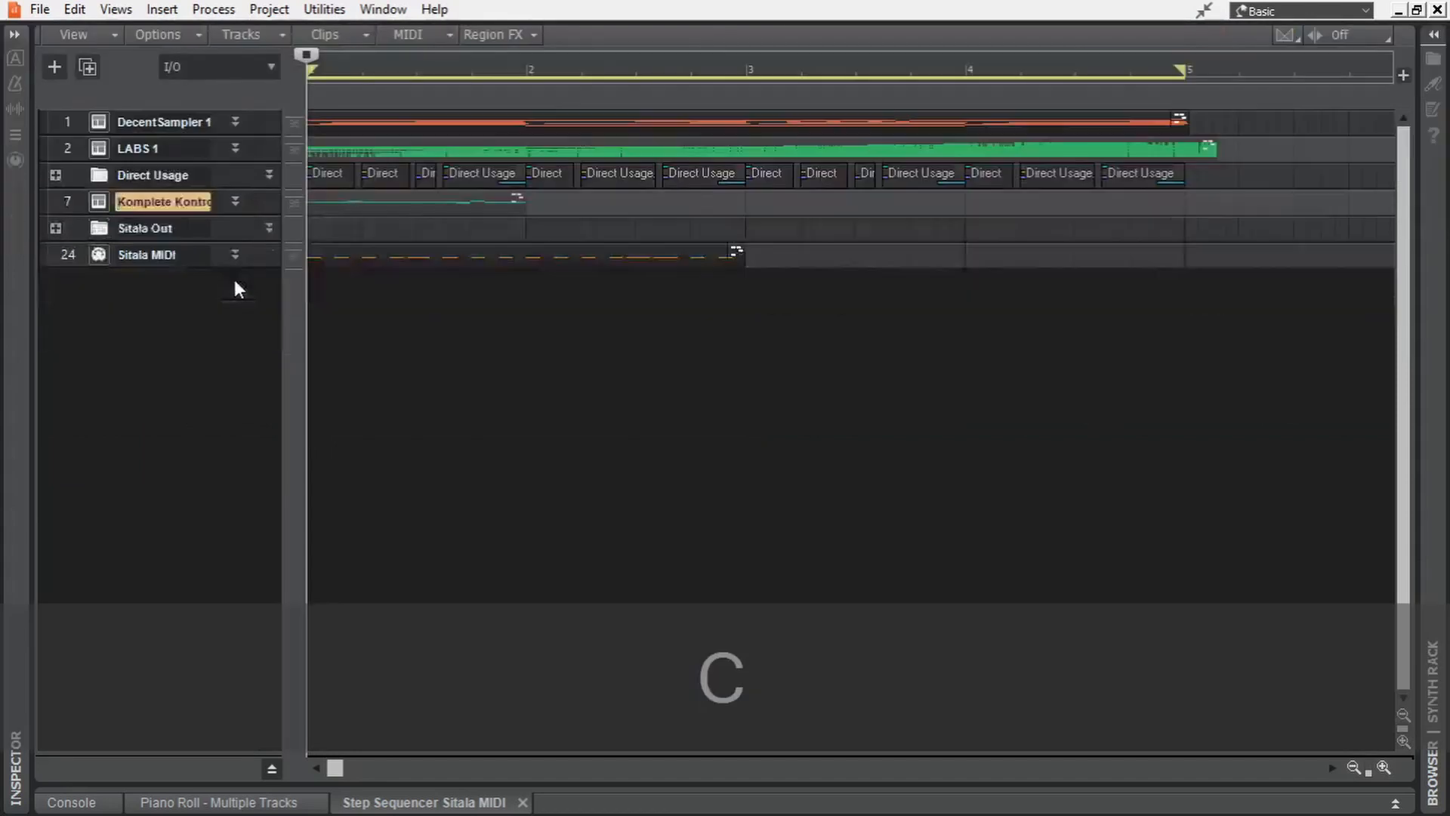
# Step: Unfold the Sitala Out folder, select tracks 8 to 12, enlarge them slightly and play the project to check their meters
pyautogui.click(56, 227)
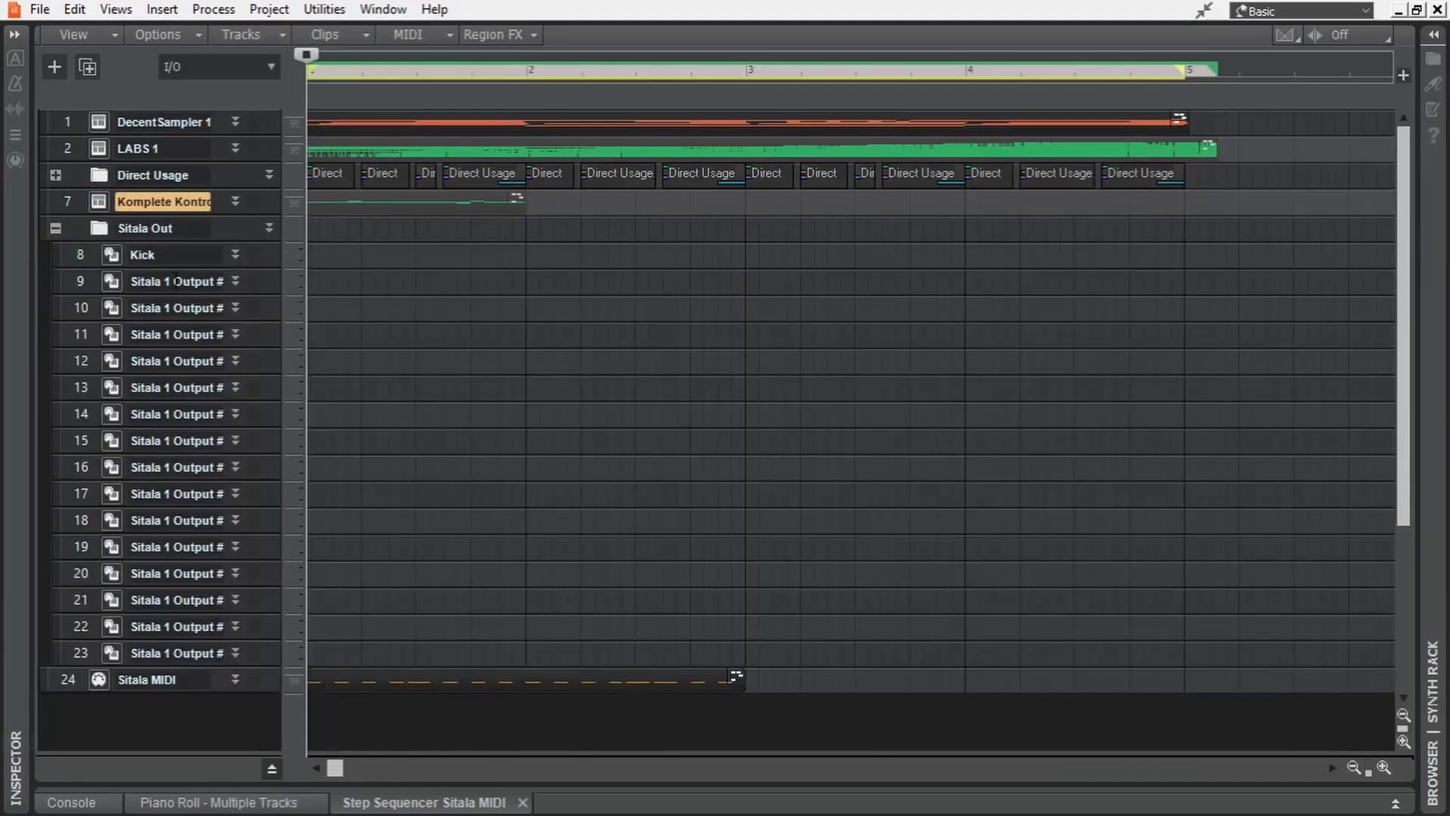
pyautogui.moveTo(80, 257); pyautogui.dragTo(85, 361)
pyautogui.moveTo(242, 373); pyautogui.dragTo(232, 384)
pyautogui.press('space')
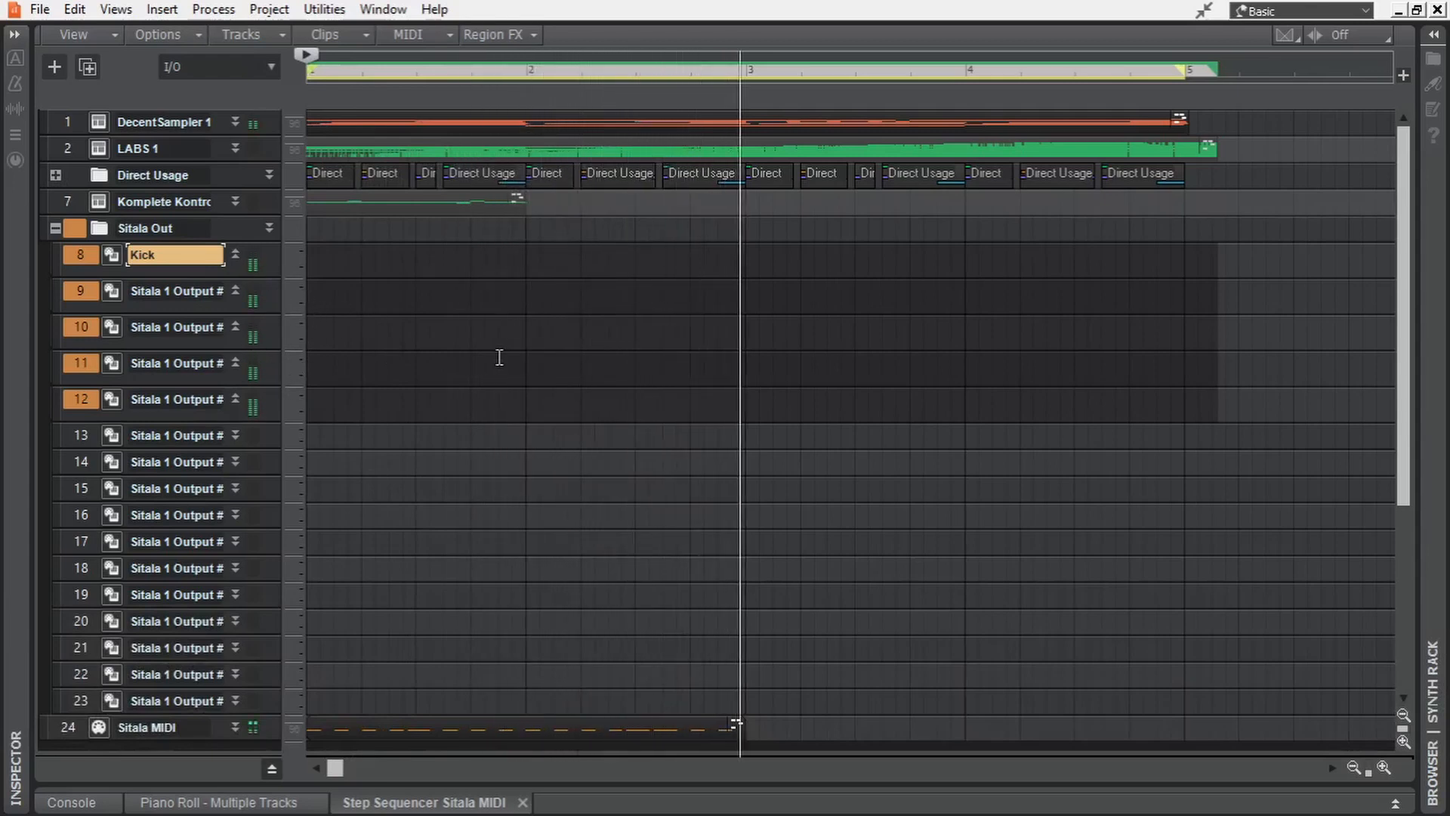
pyautogui.press('space')
# Step: Fold the Sitala Out folder, expand the Sitala MIDI track and extend its clip to the start of bar 5
pyautogui.keyDown('shift'); pyautogui.click(270, 227); pyautogui.keyUp('shift')
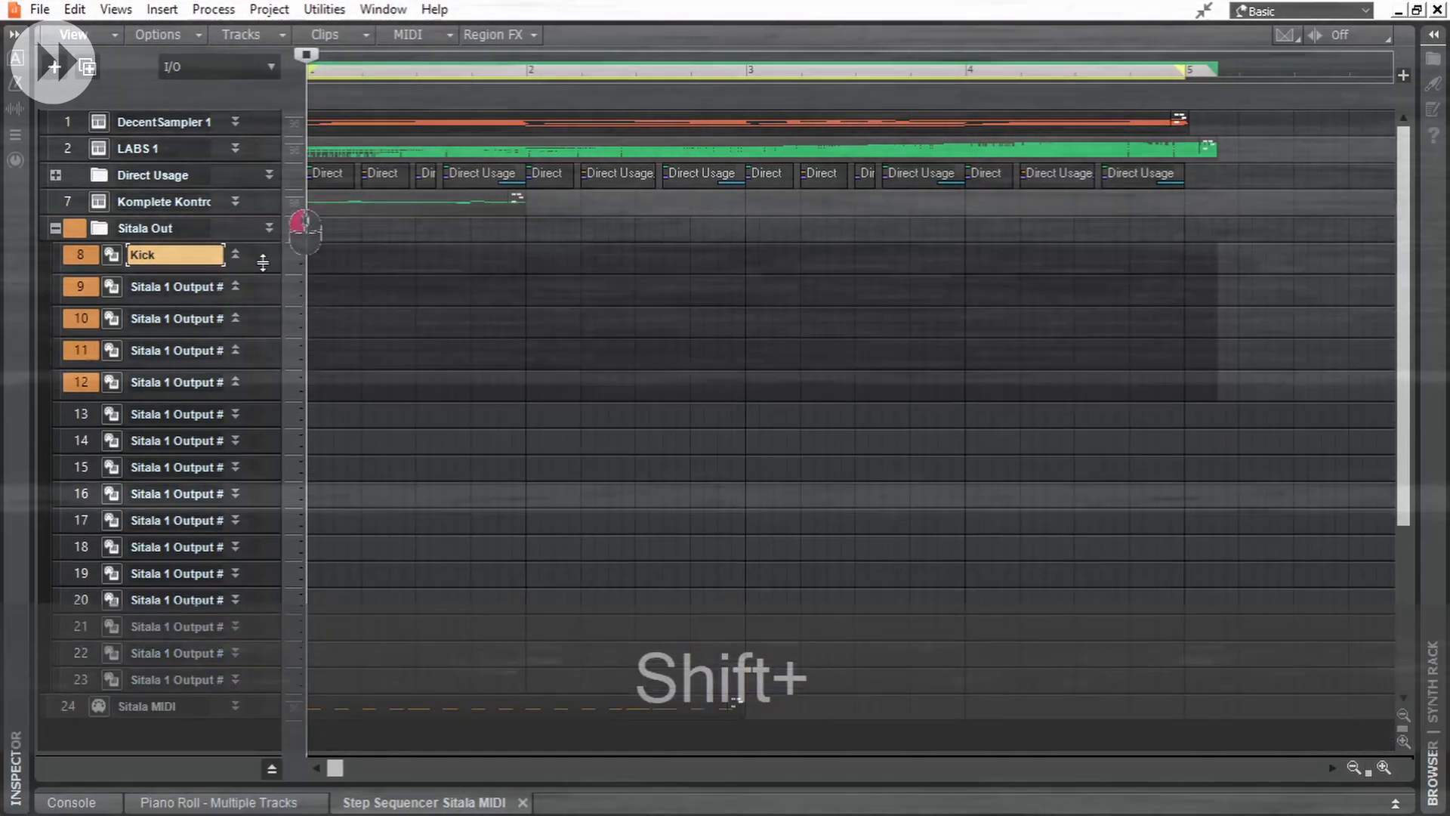
pyautogui.click(235, 254)
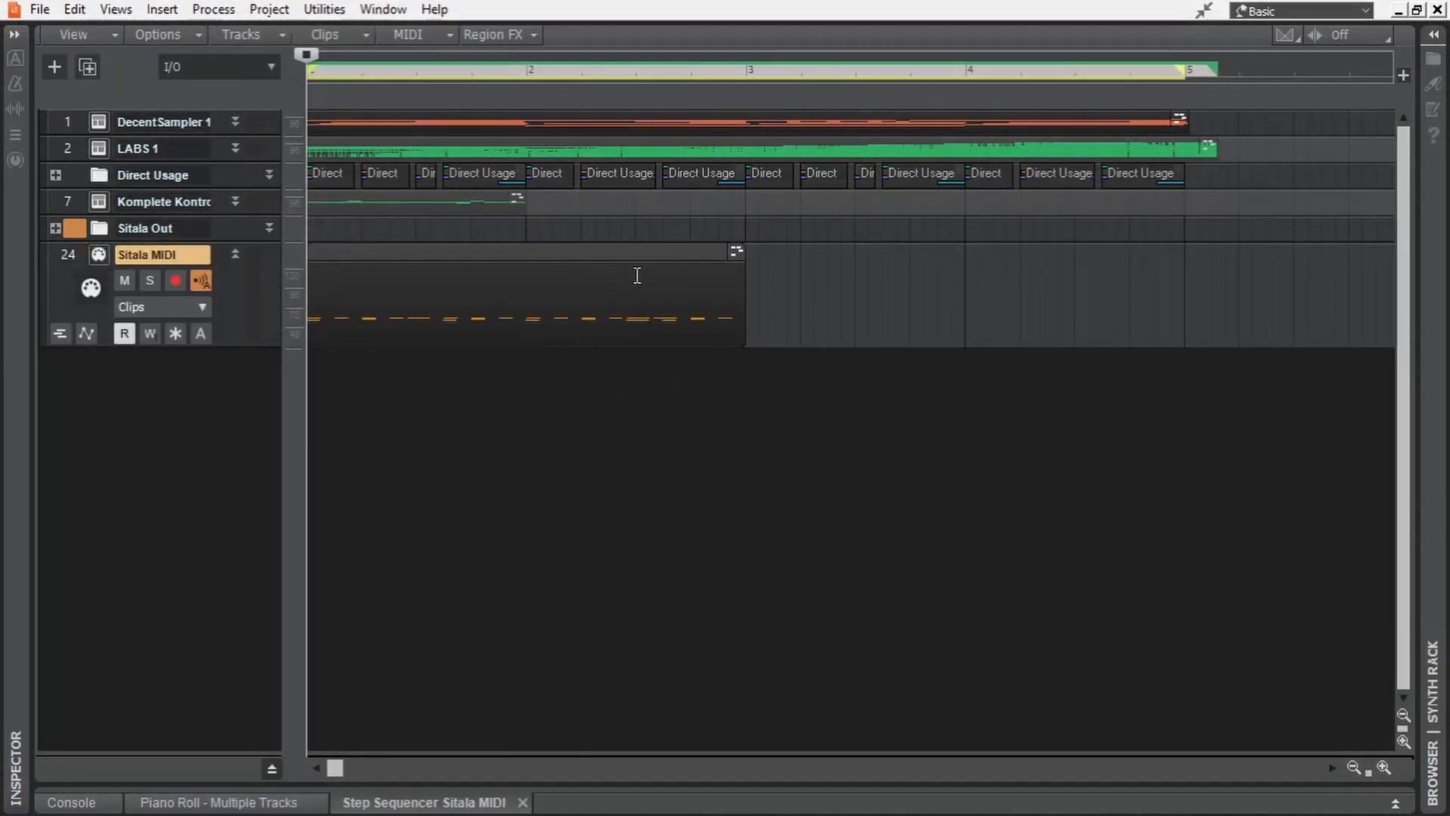
pyautogui.moveTo(743, 297); pyautogui.dragTo(1187, 312)
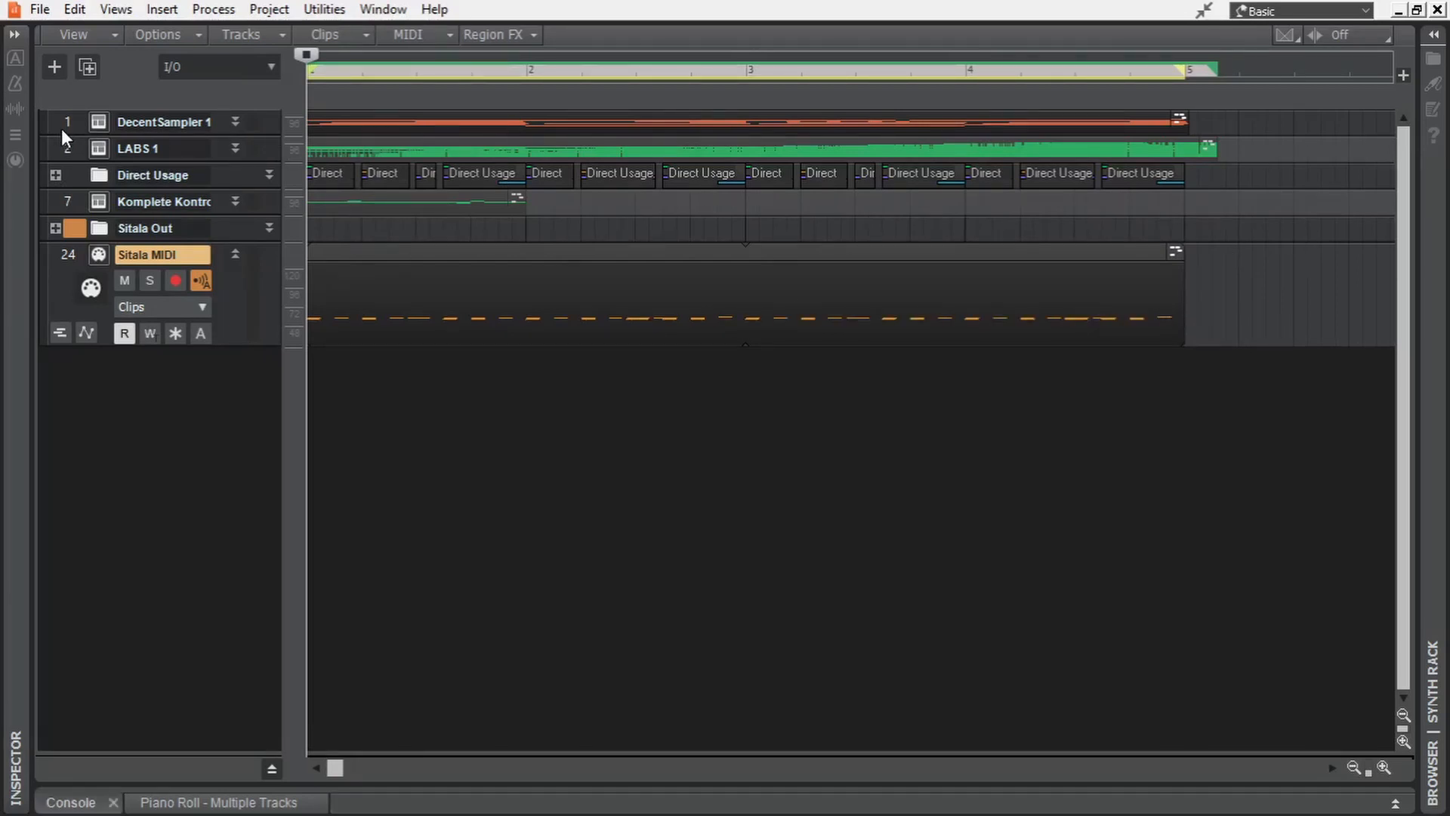
# Step: Duplicate the first four bars of the DecentSampler 1 and LABS 1 tracks into bars 5 to 8
pyautogui.moveTo(63, 128); pyautogui.dragTo(65, 149)
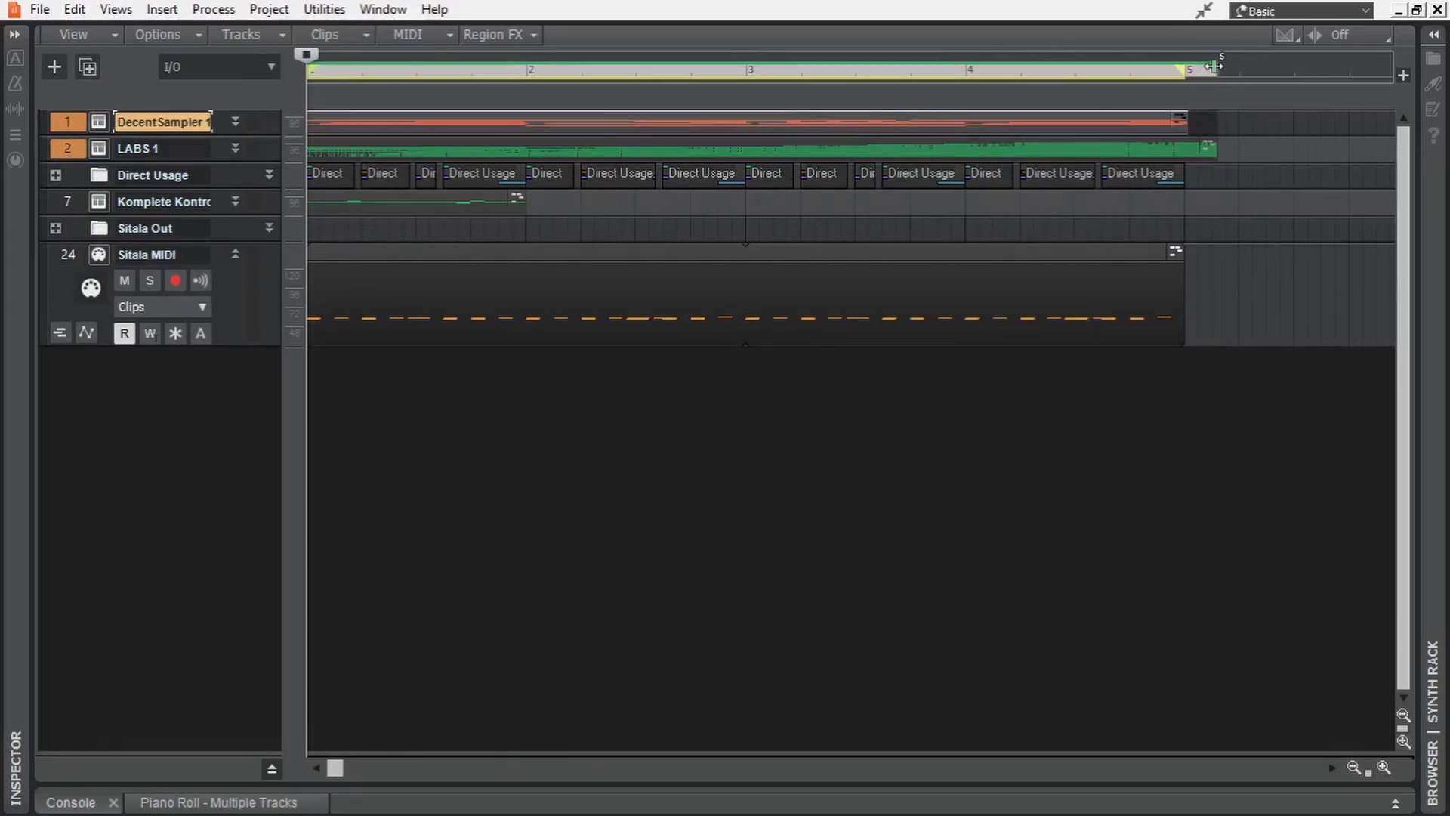
pyautogui.moveTo(1217, 70); pyautogui.dragTo(1182, 65)
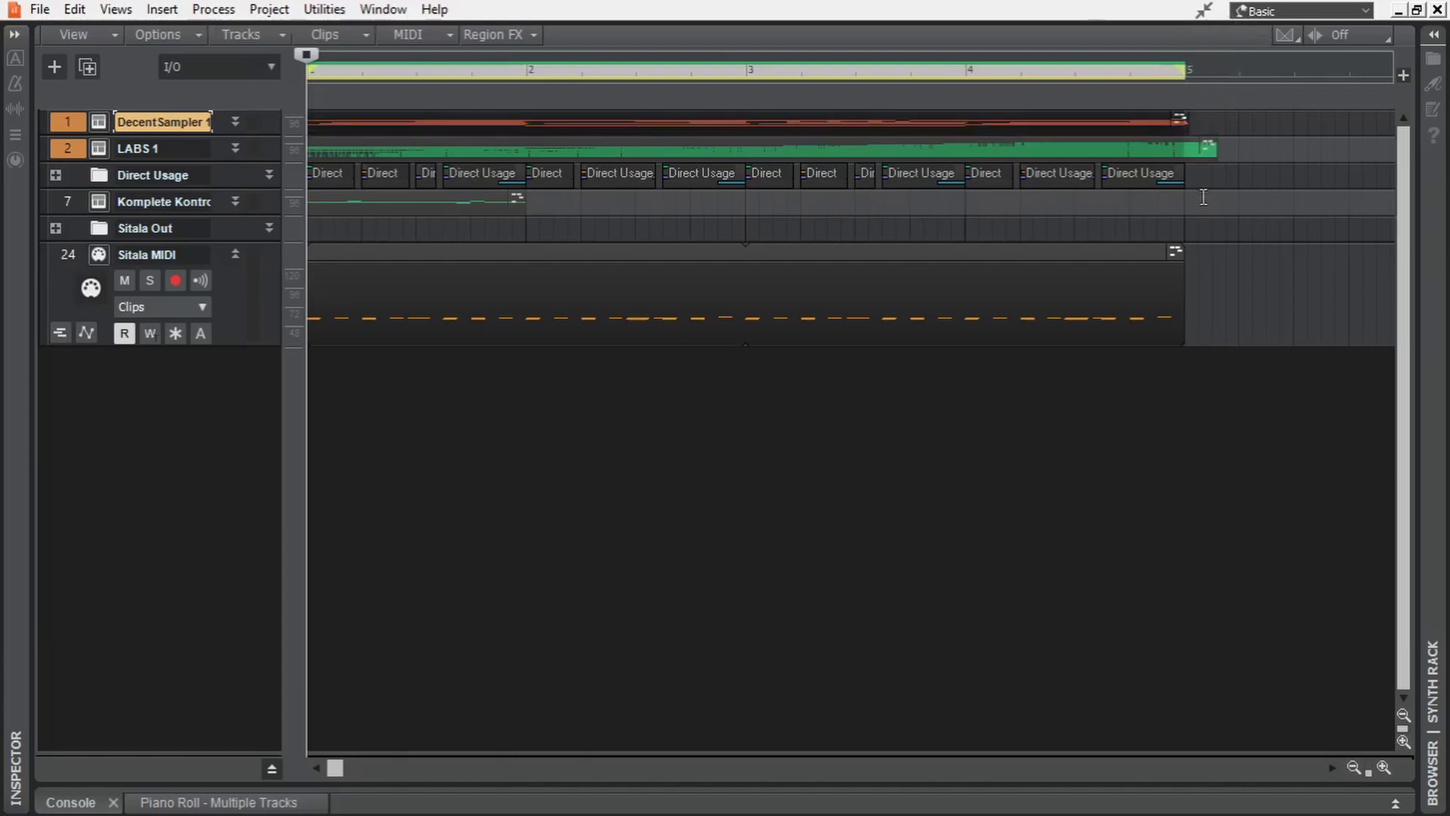
pyautogui.keyDown('alt'); pyautogui.scroll(-4, 1204, 196); pyautogui.keyUp('alt')
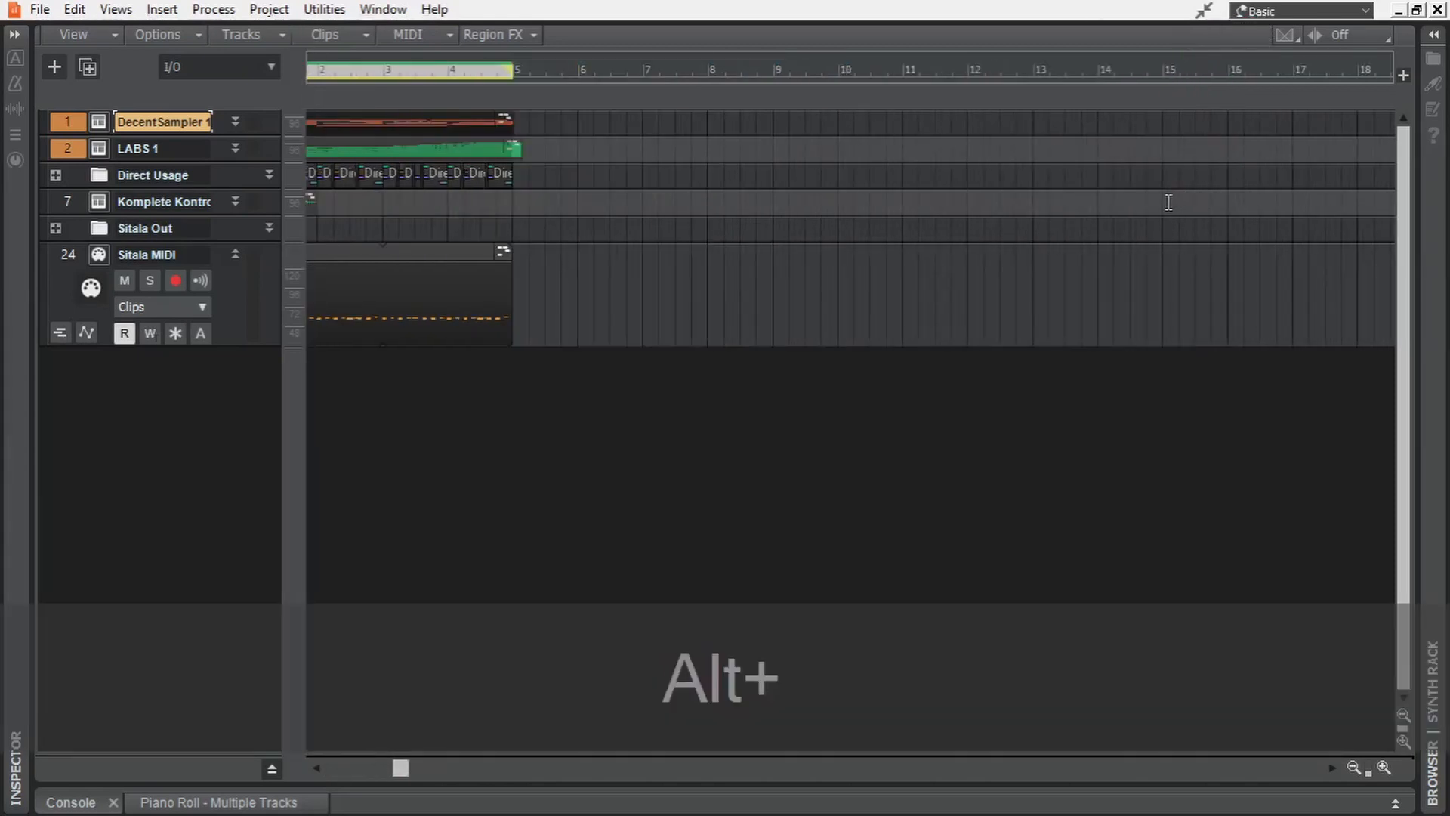
pyautogui.hotkey('ctrl', 'd')
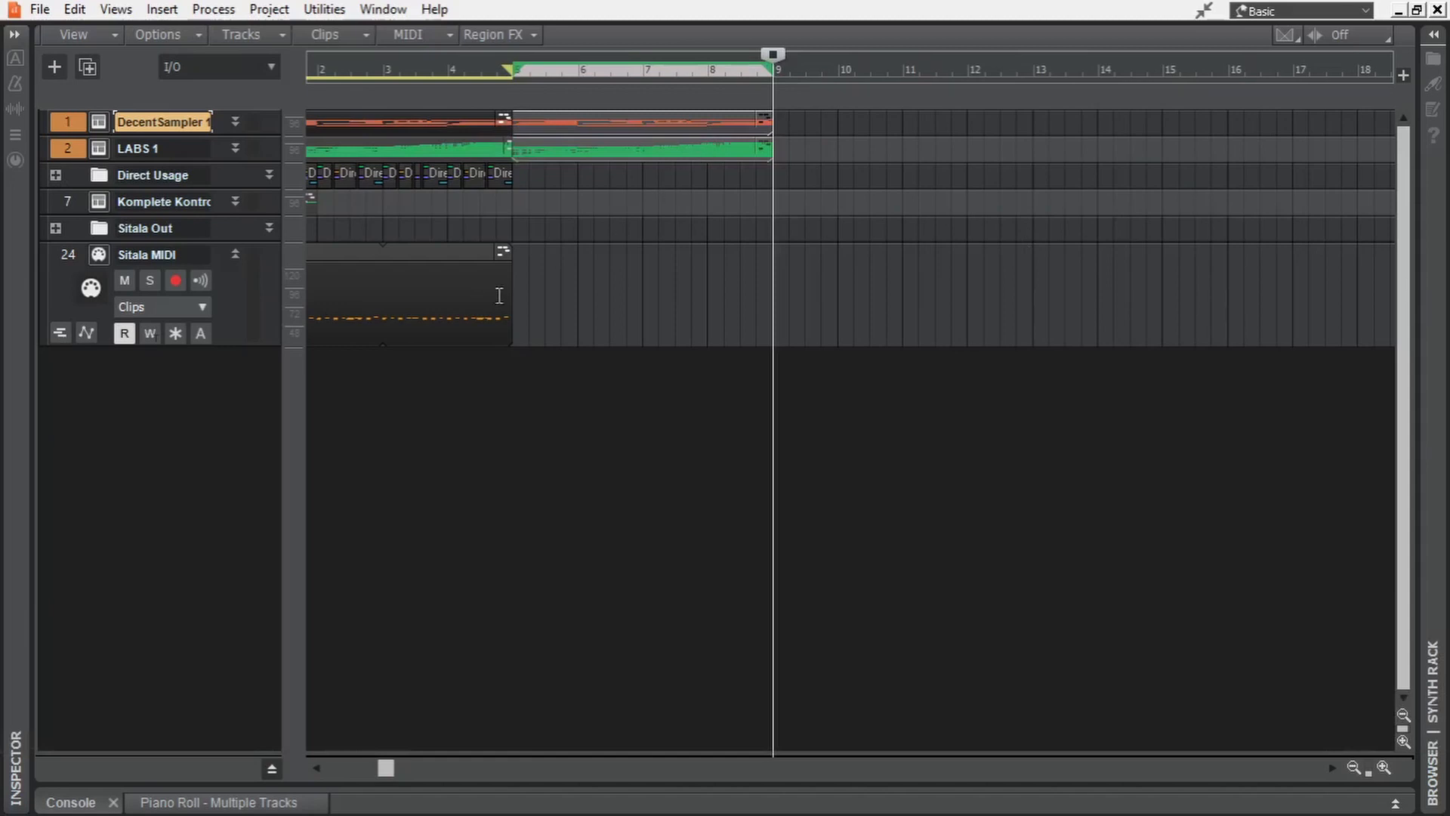
# Step: Extend the Sitala MIDI clip and the loop region to the start of bar 9 and return to the project start
pyautogui.keyDown('alt'); pyautogui.scroll(2, 413, 387); pyautogui.keyUp('alt')
pyautogui.moveTo(422, 768); pyautogui.dragTo(273, 783)
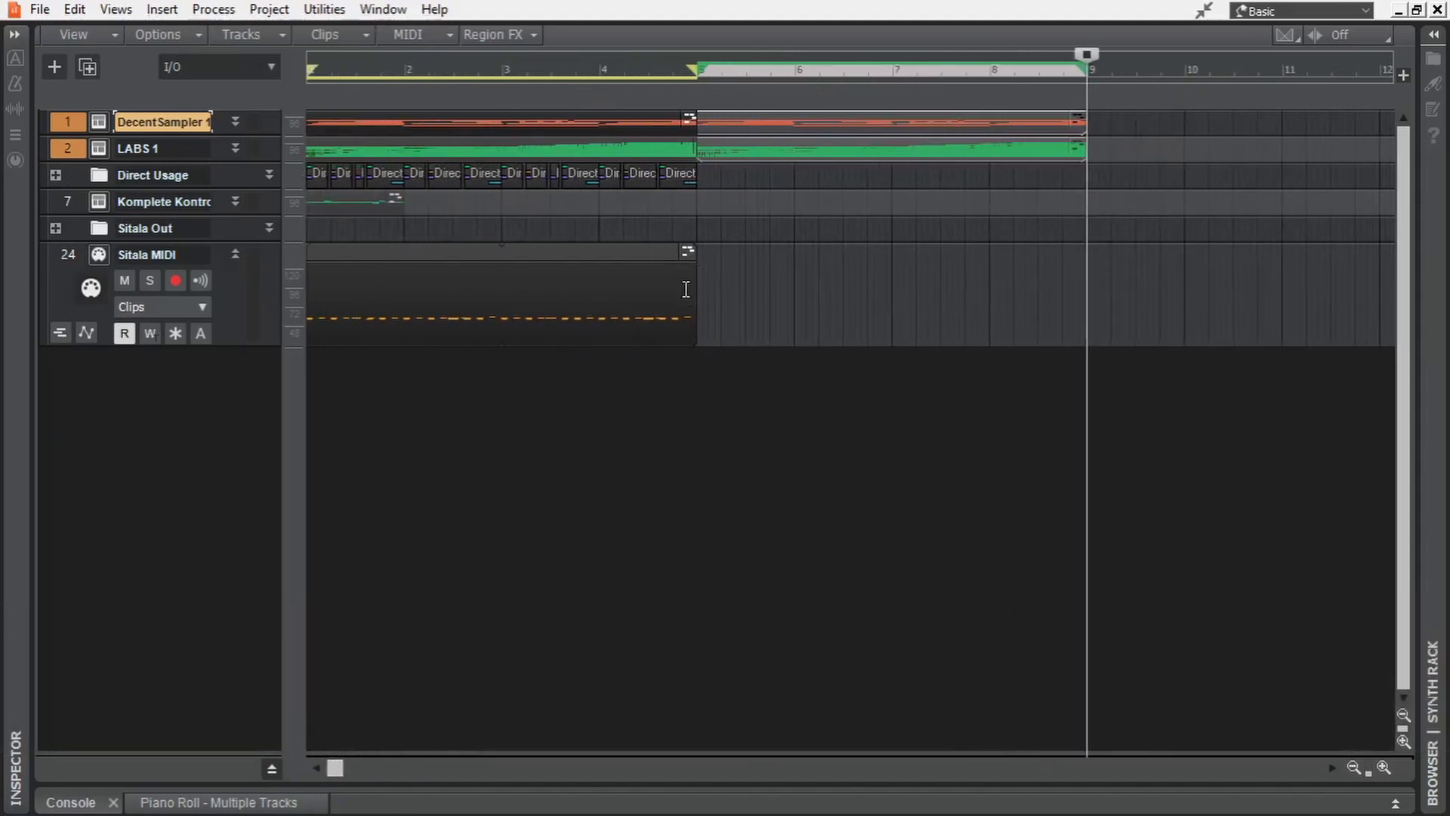
pyautogui.moveTo(689, 291); pyautogui.dragTo(1084, 308)
pyautogui.moveTo(702, 65); pyautogui.dragTo(1088, 109)
pyautogui.press('w')
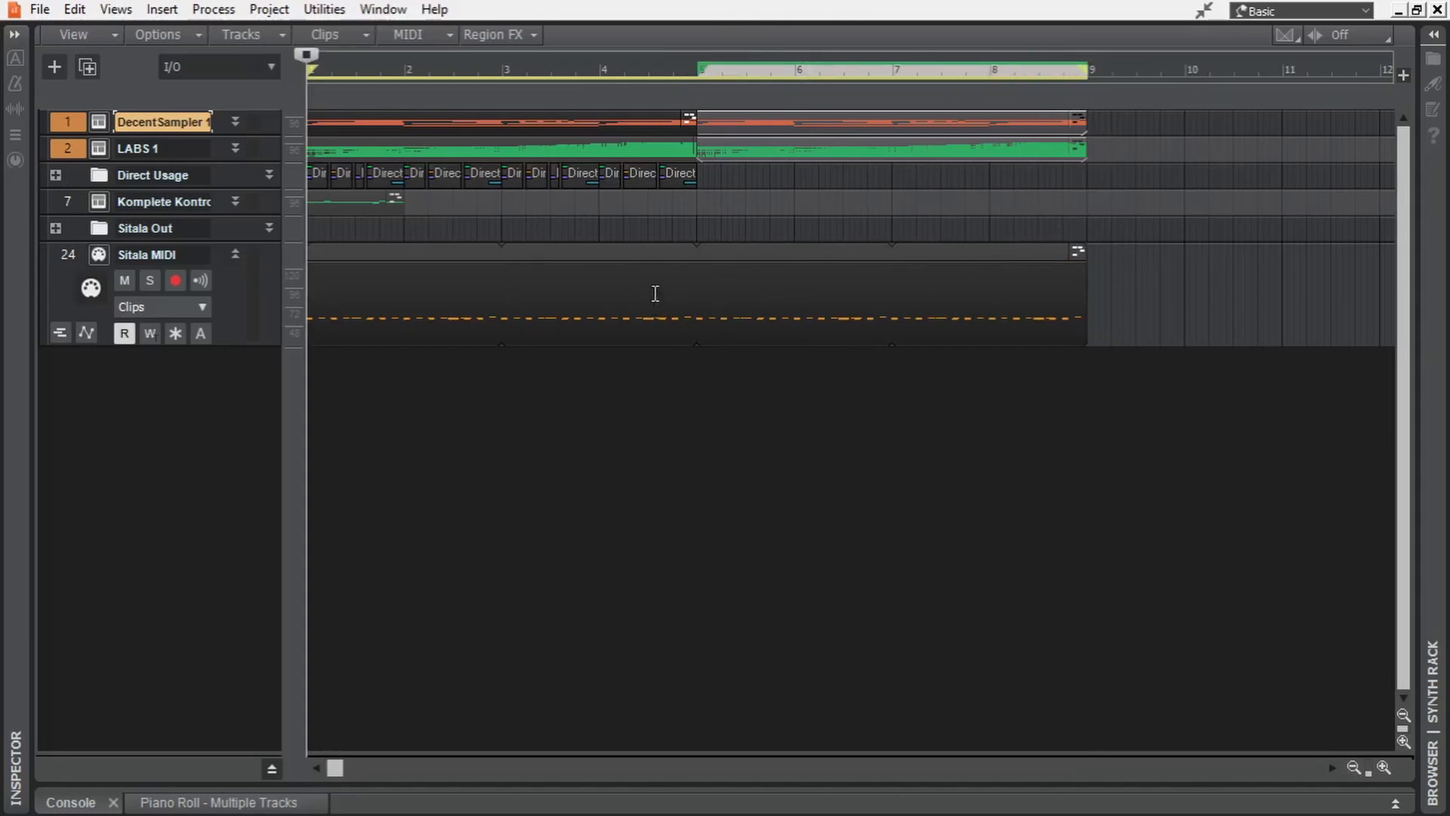
# Step: Show the Sitala MIDI clip's pattern in the maximized step sequencer, review it and hide the sequencer again
pyautogui.click(653, 248)
pyautogui.hotkey('shift', 'd')
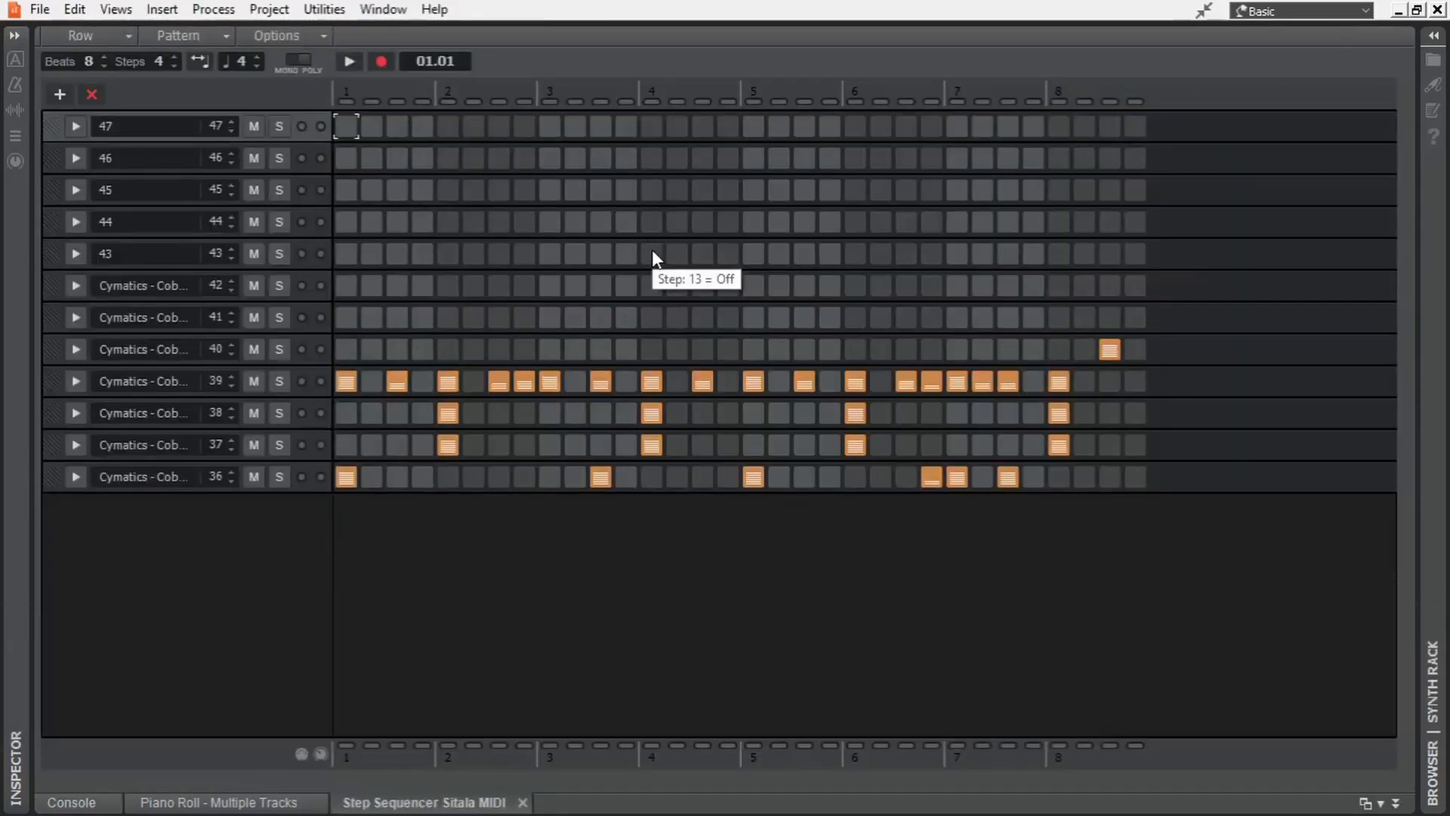
pyautogui.press('d')
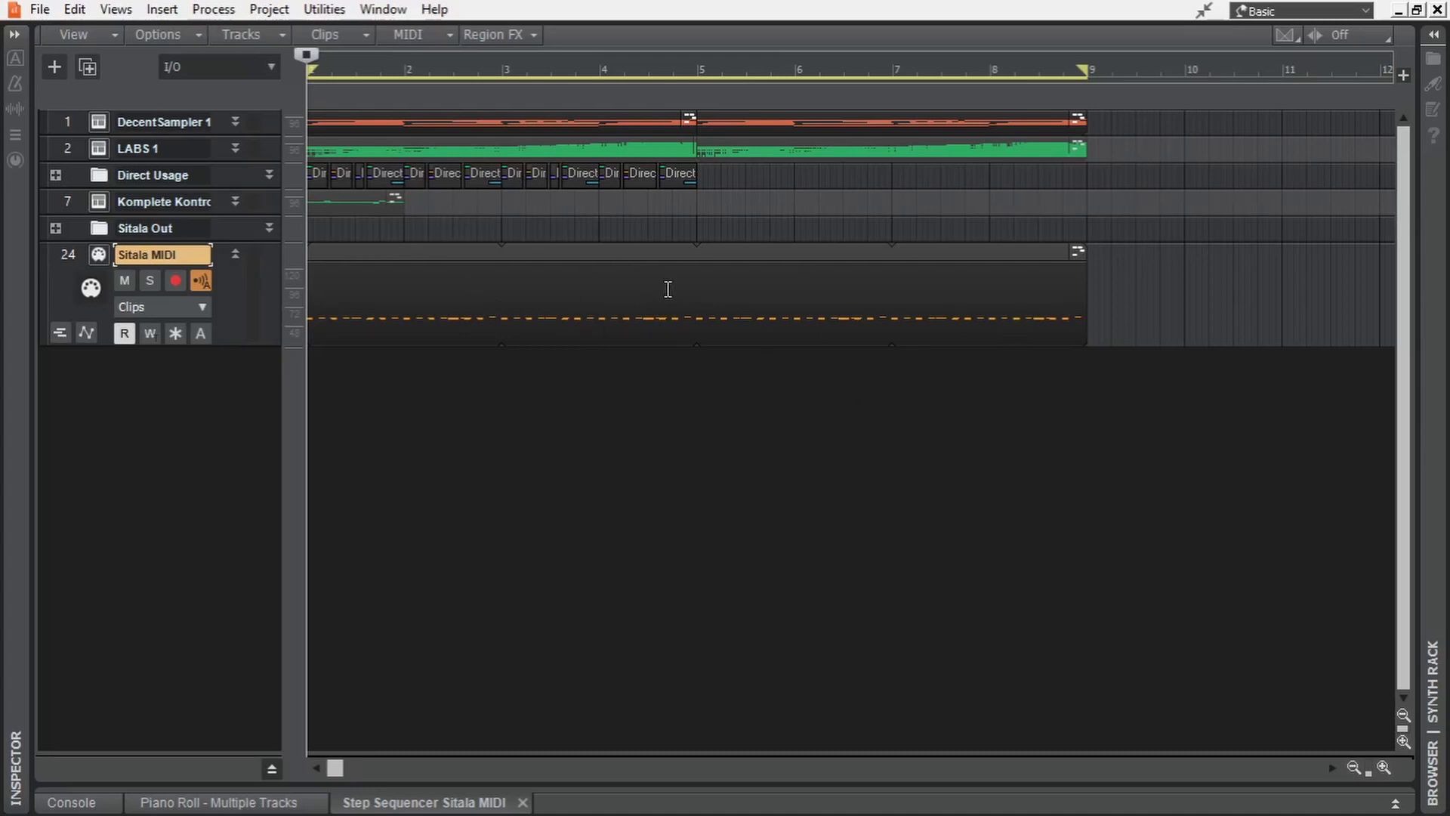
# Step: Split the Sitala MIDI clip at bars 3 and 5 and select the middle clip
pyautogui.press('alt')
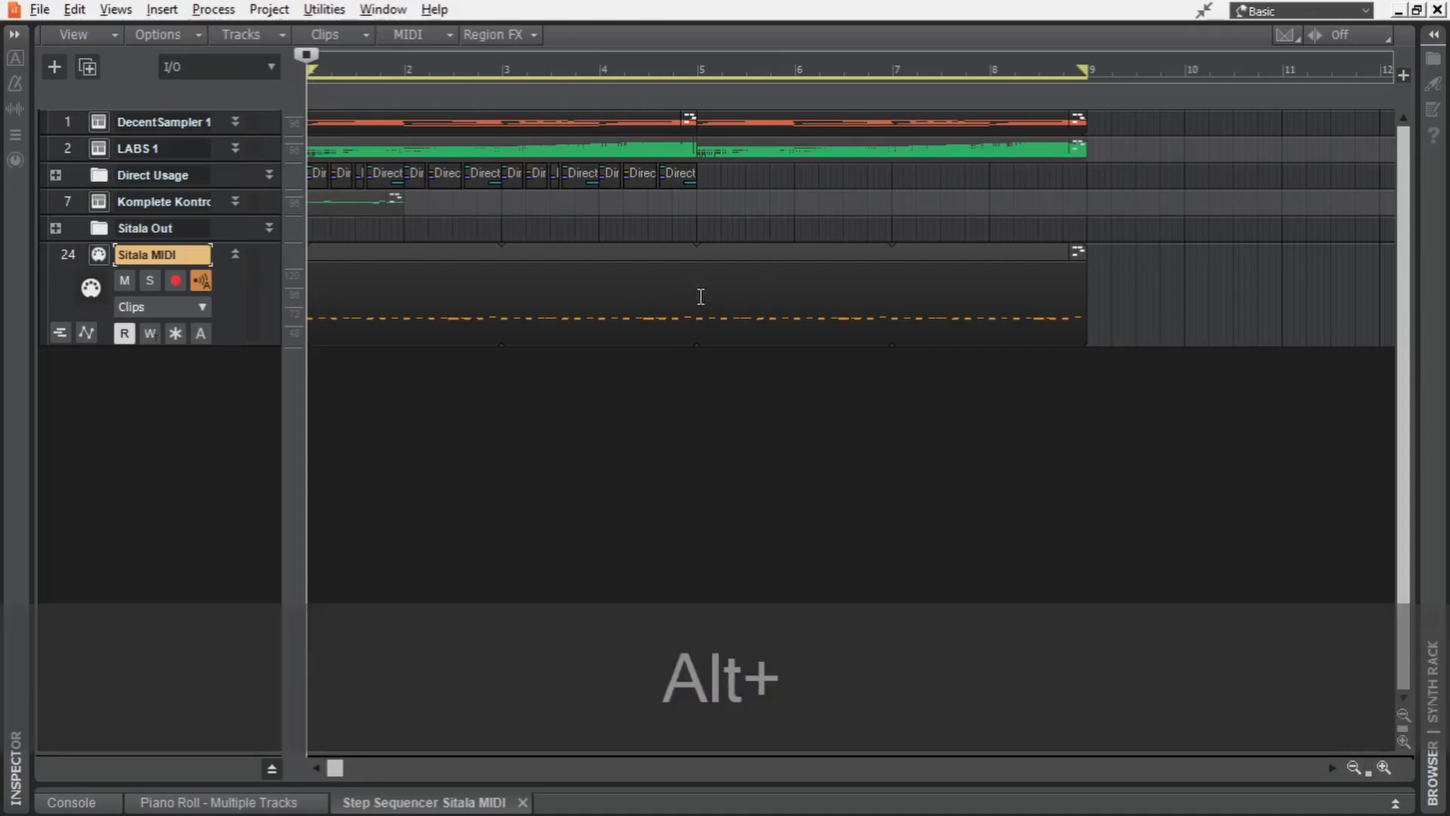
pyautogui.moveTo(699, 313); pyautogui.dragTo(503, 316)
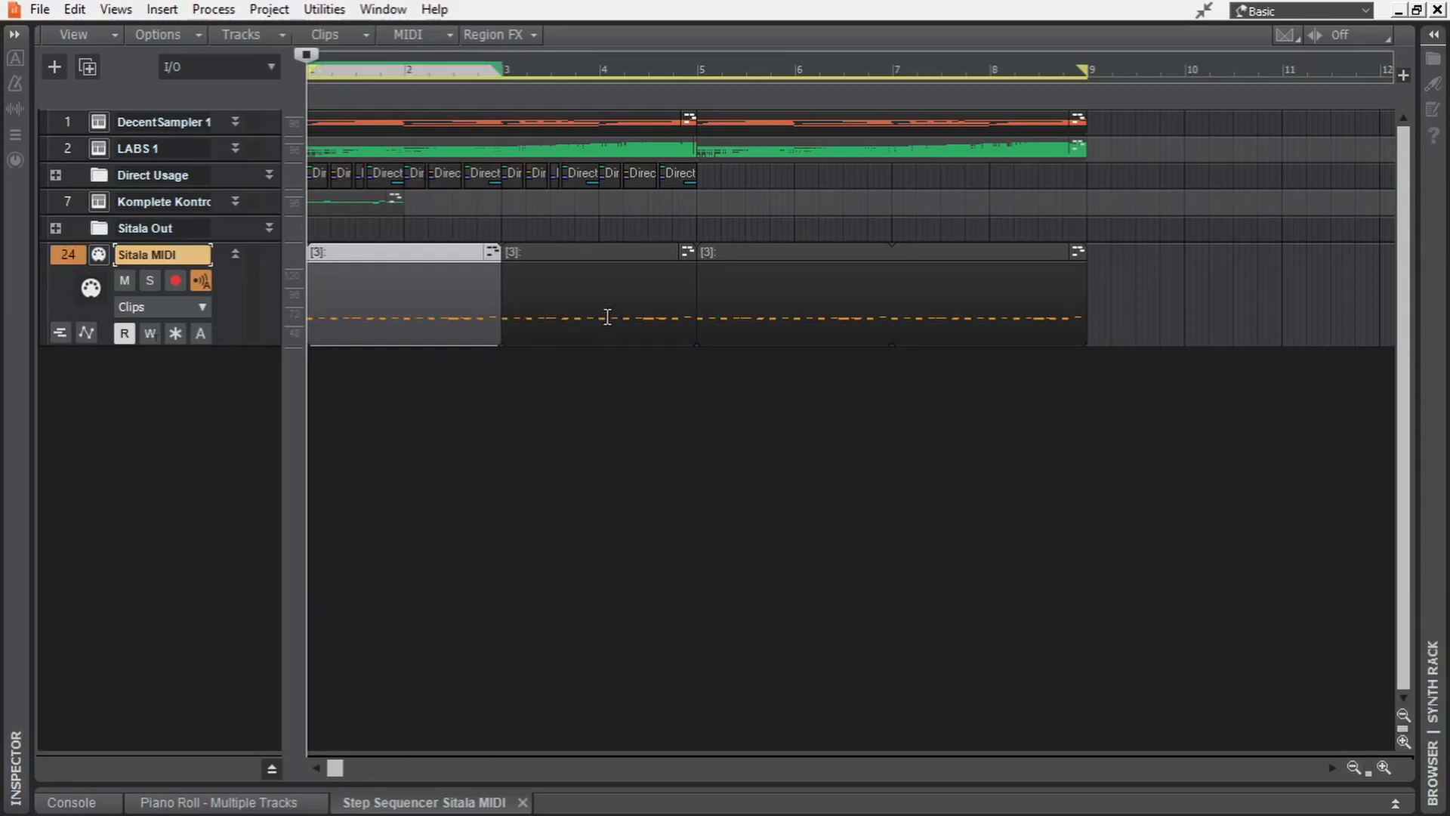
pyautogui.press('alt')
pyautogui.click(601, 306)
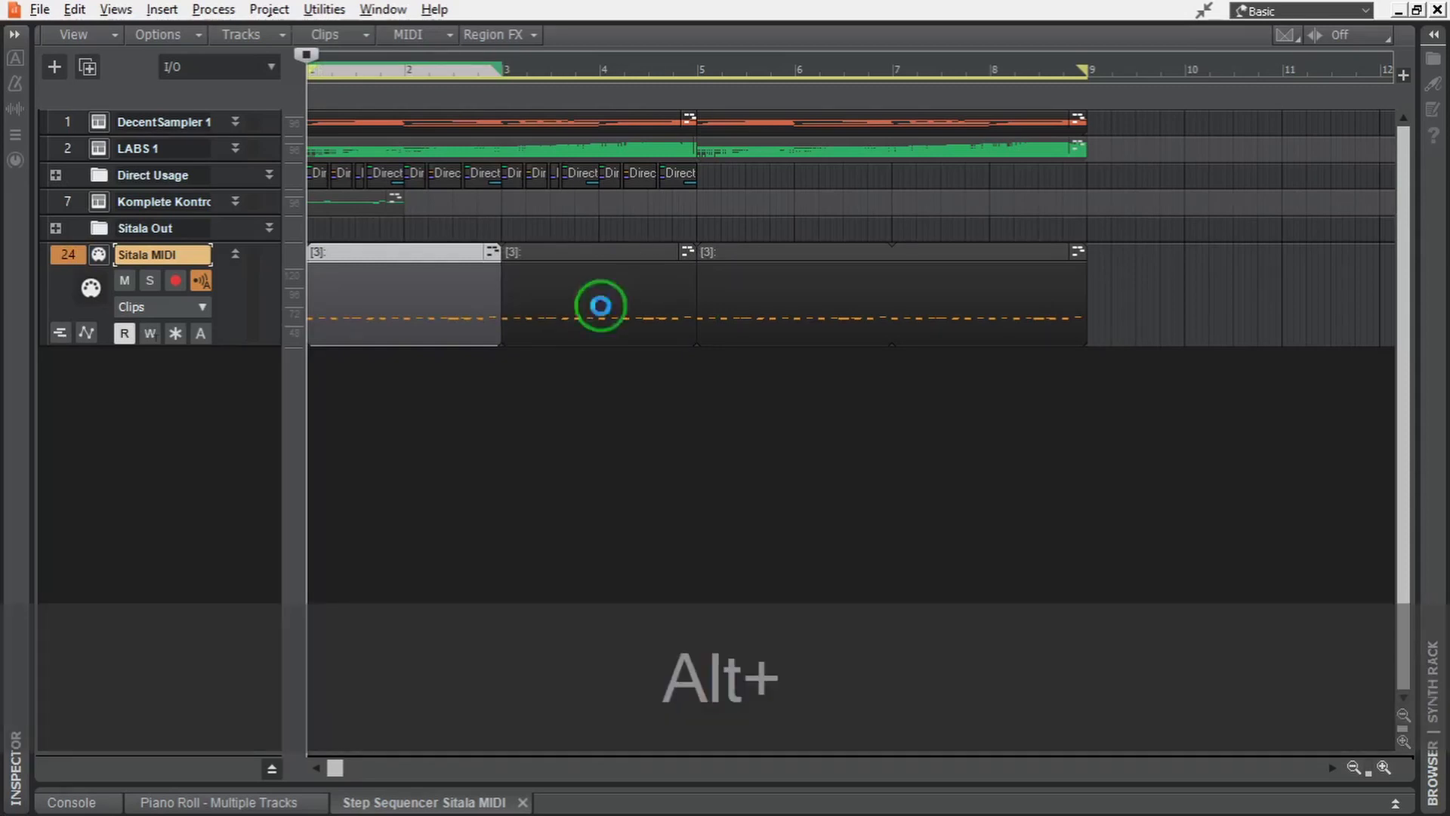
# Step: Unlink the Sitala MIDI clip covering bars 3 and 4 from the other step sequencer clips
pyautogui.hotkey('ctrl', 'alt', 'z')
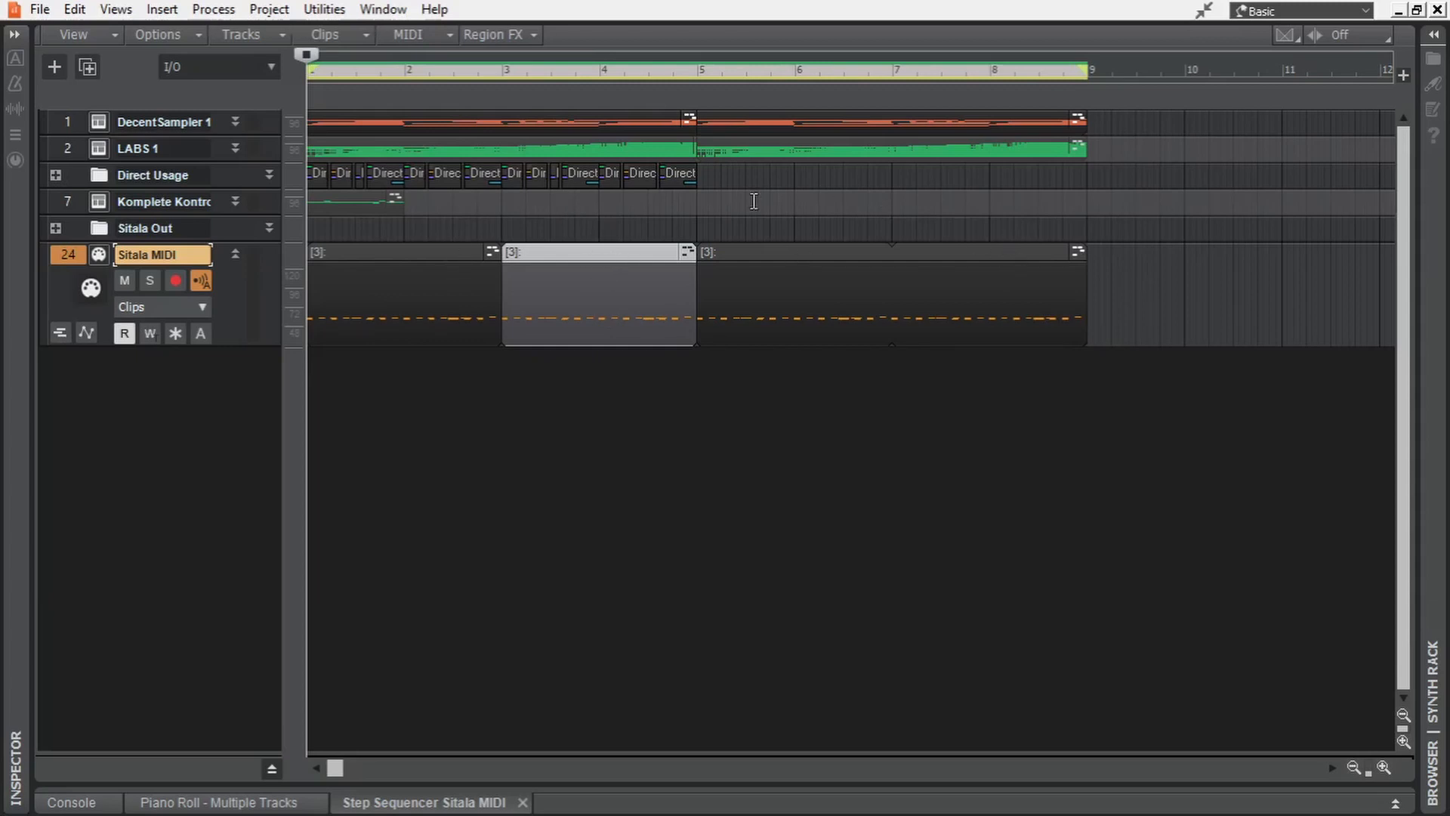
pyautogui.rightClick(636, 261)
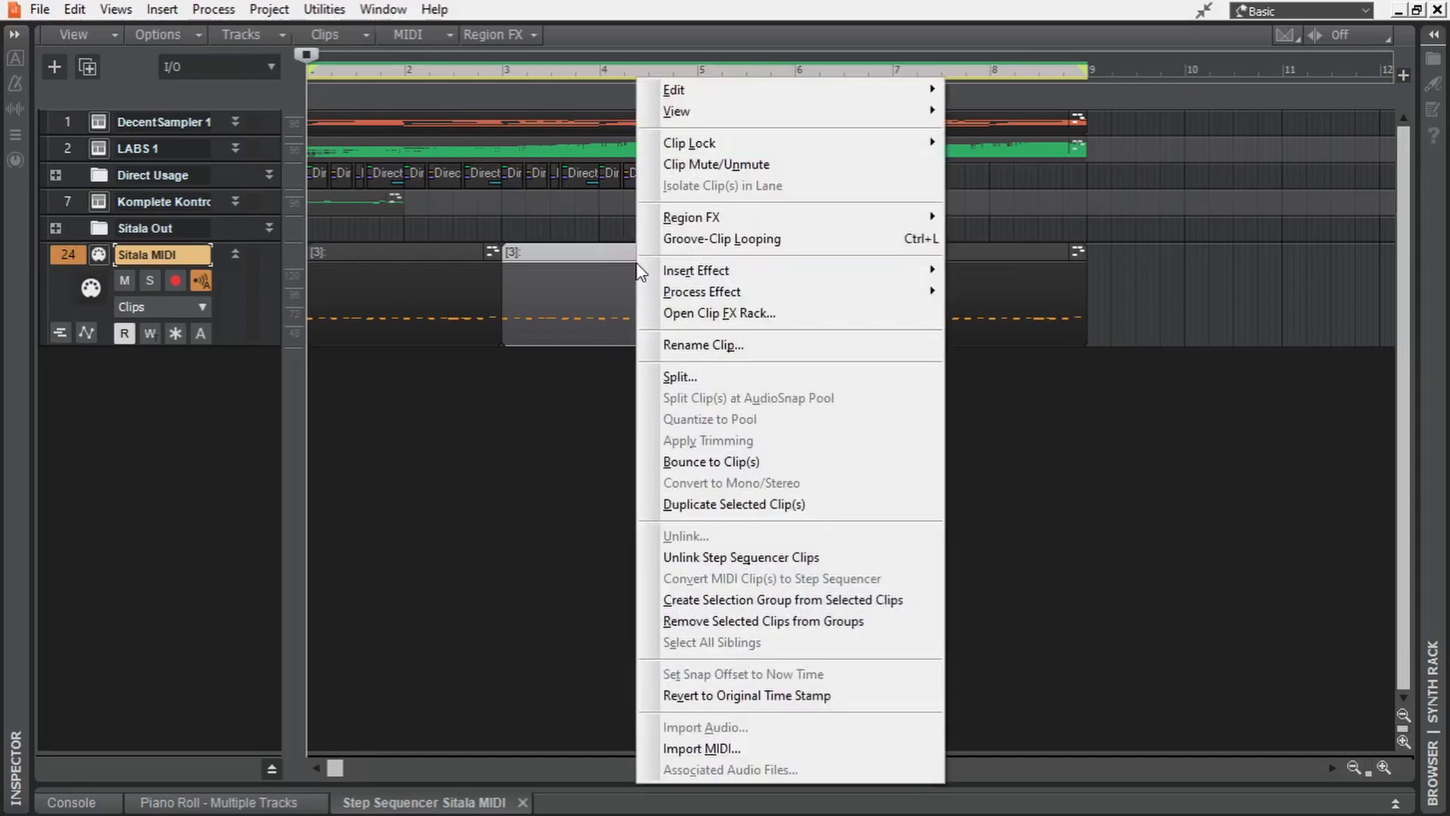
pyautogui.click(864, 563)
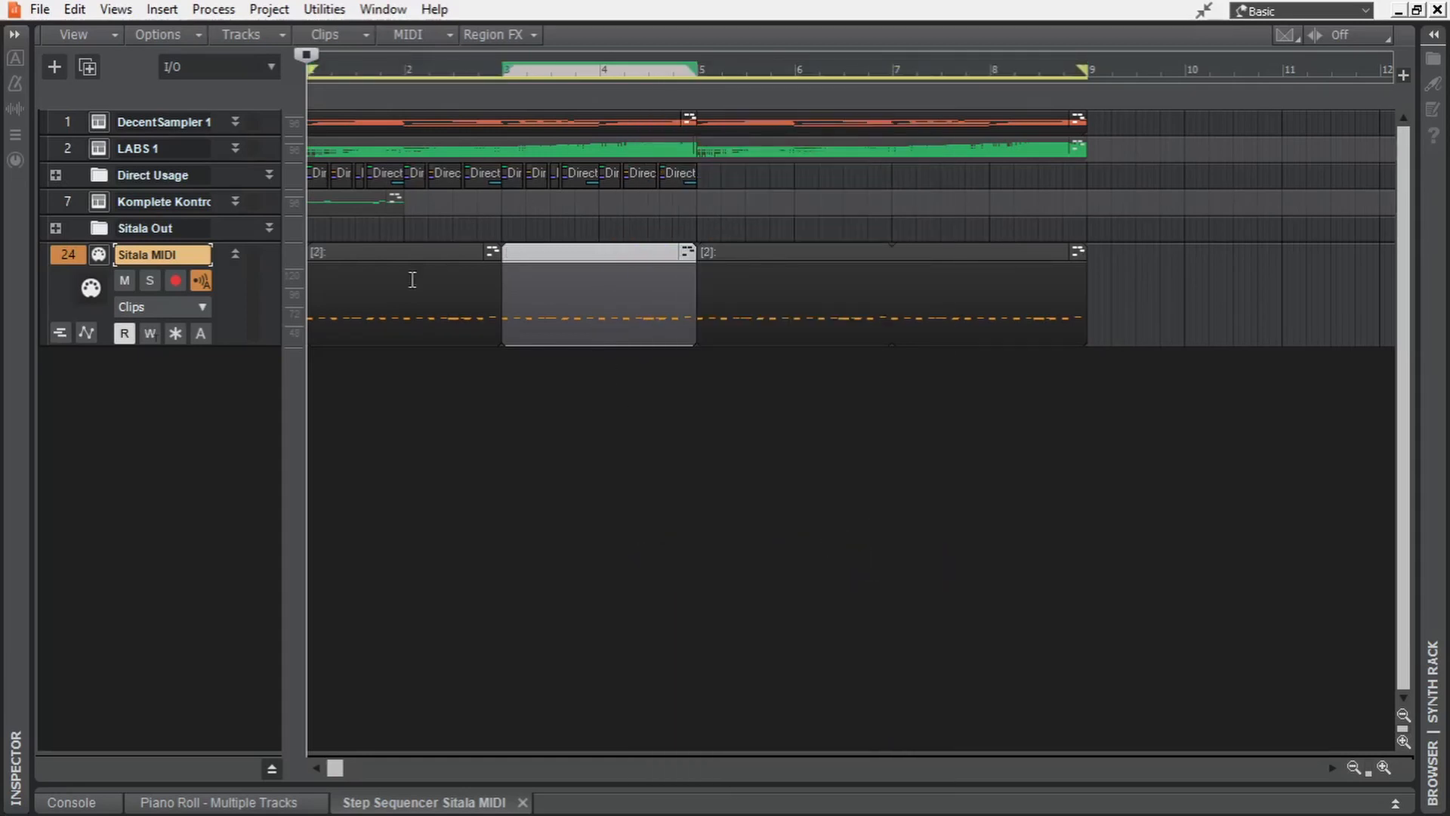
# Step: In the unlinked clip, add a kick on step 30 and rimshots on step 32 of rows 37 and 38, and remove row 40's step 31
pyautogui.doubleClick(583, 252)
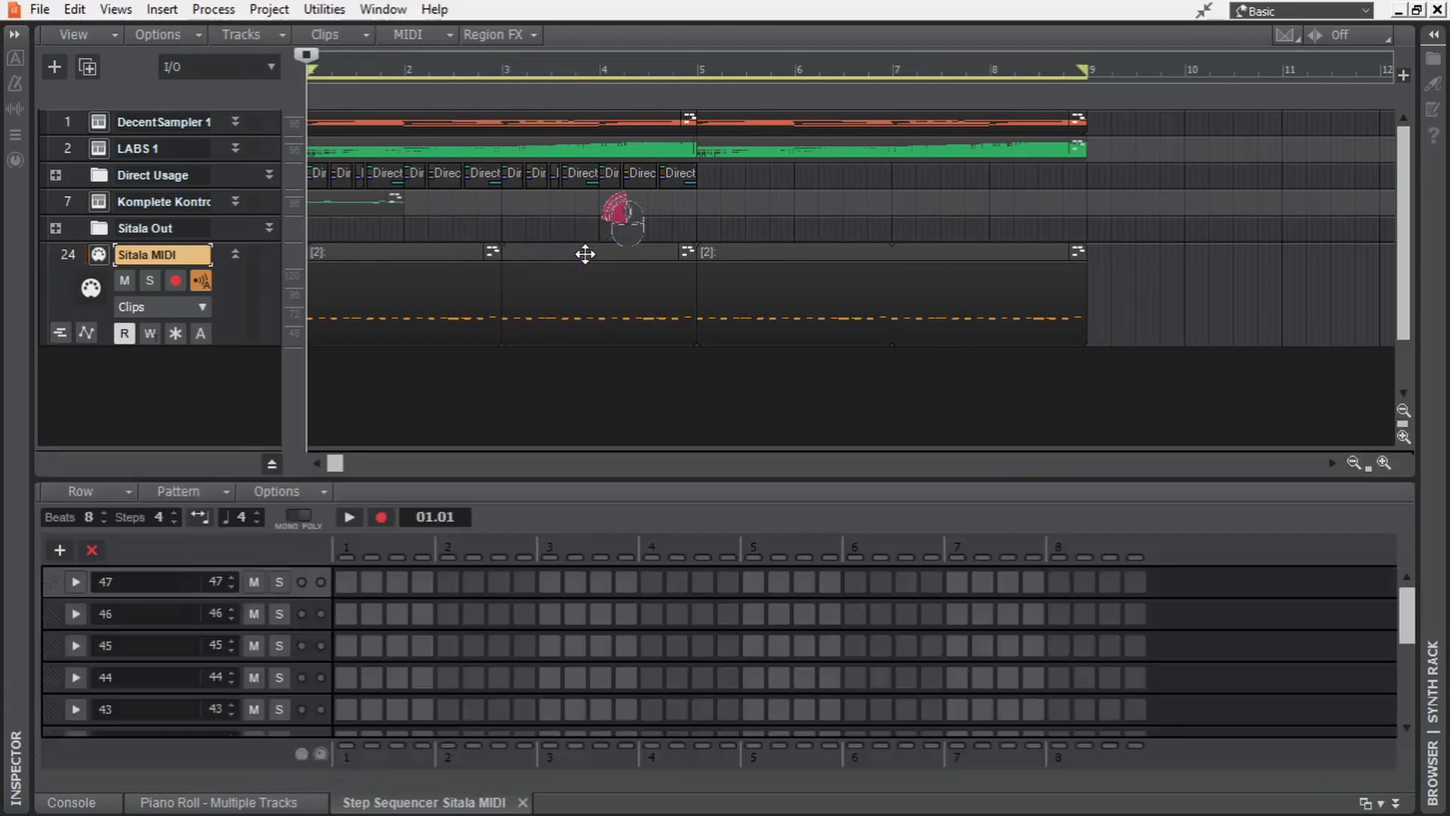
pyautogui.hotkey('shift', 'd')
pyautogui.click(76, 413)
pyautogui.click(1134, 536)
pyautogui.click(1111, 352)
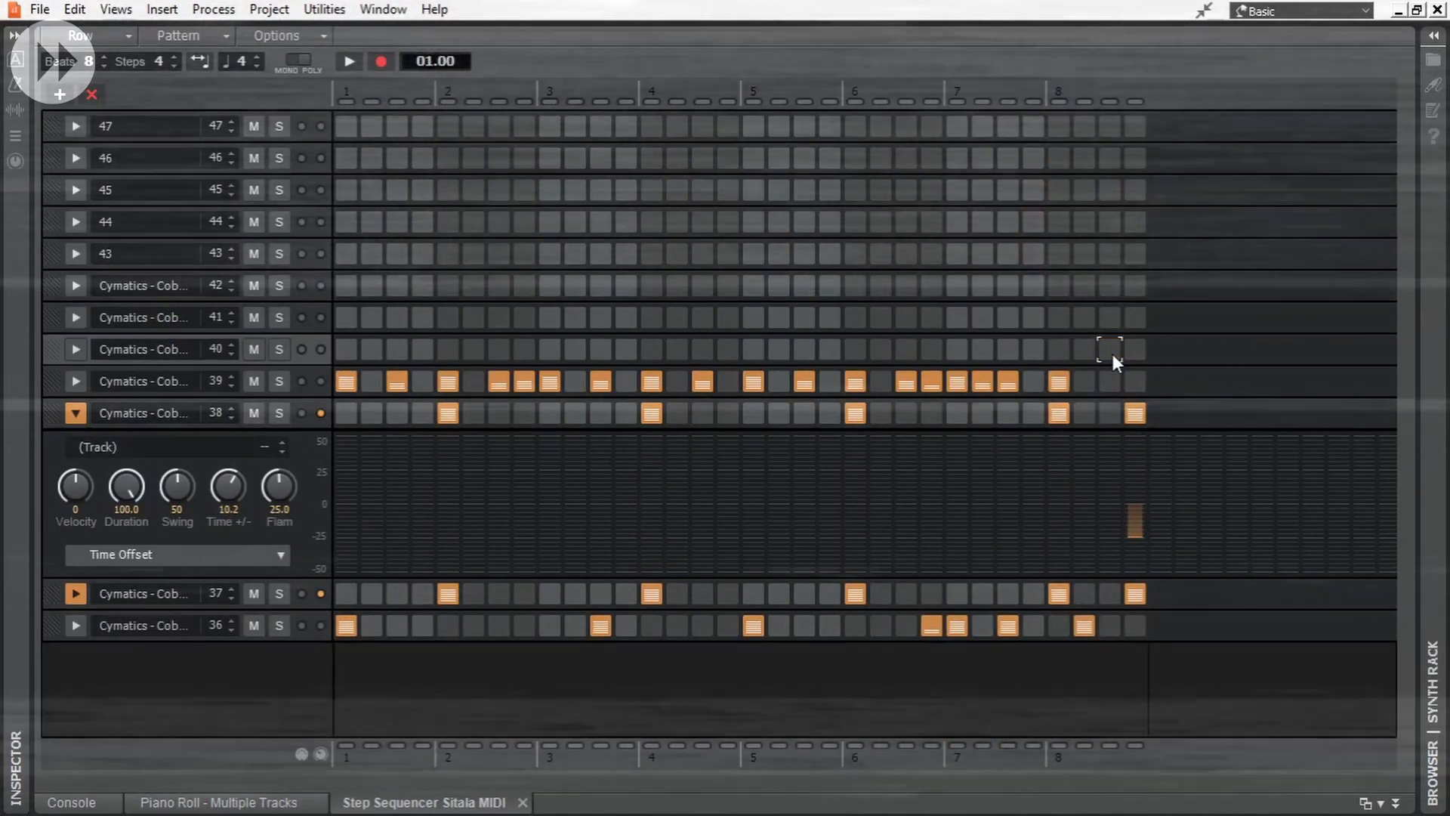
# Step: Hide the step sequencer and play the soloed Sitala MIDI track from bar 4 to hear the variation
pyautogui.press('d')
pyautogui.click(599, 384)
pyautogui.press('space')
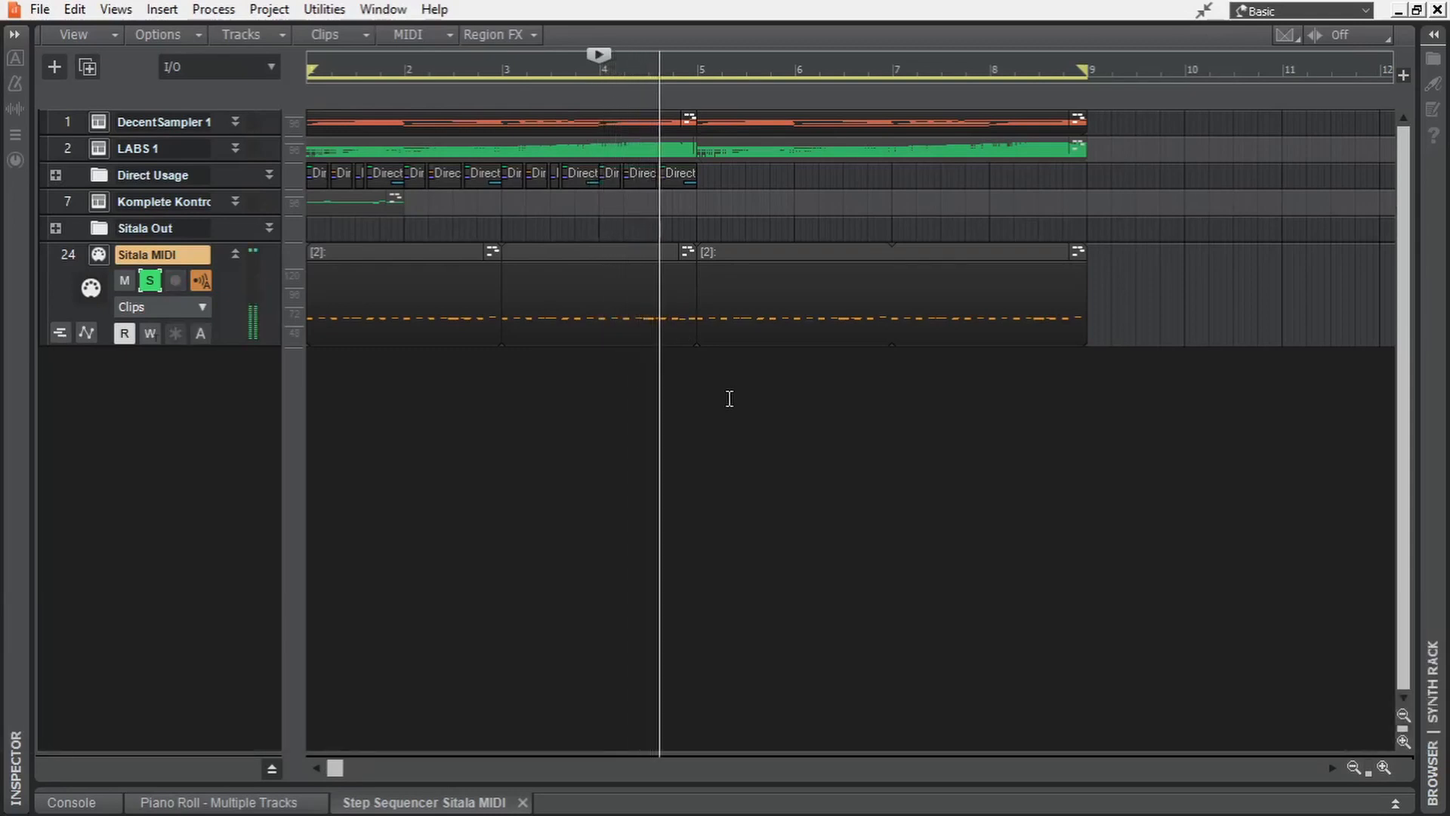
# Step: Stop playback, expand the Sitala Out folder and open the Sitala plug-in from the Sitala MIDI track
pyautogui.press('space')
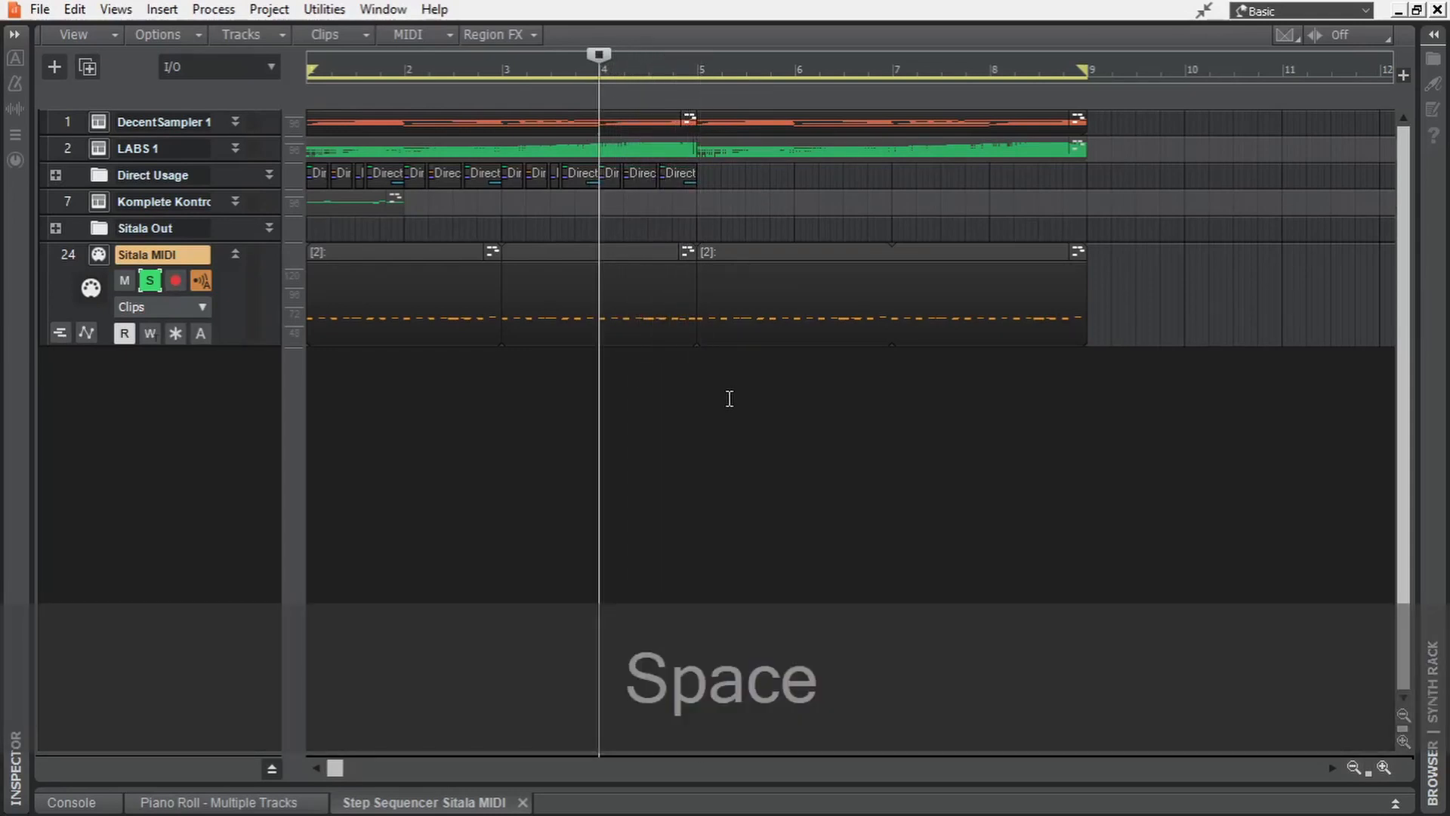
pyautogui.click(56, 227)
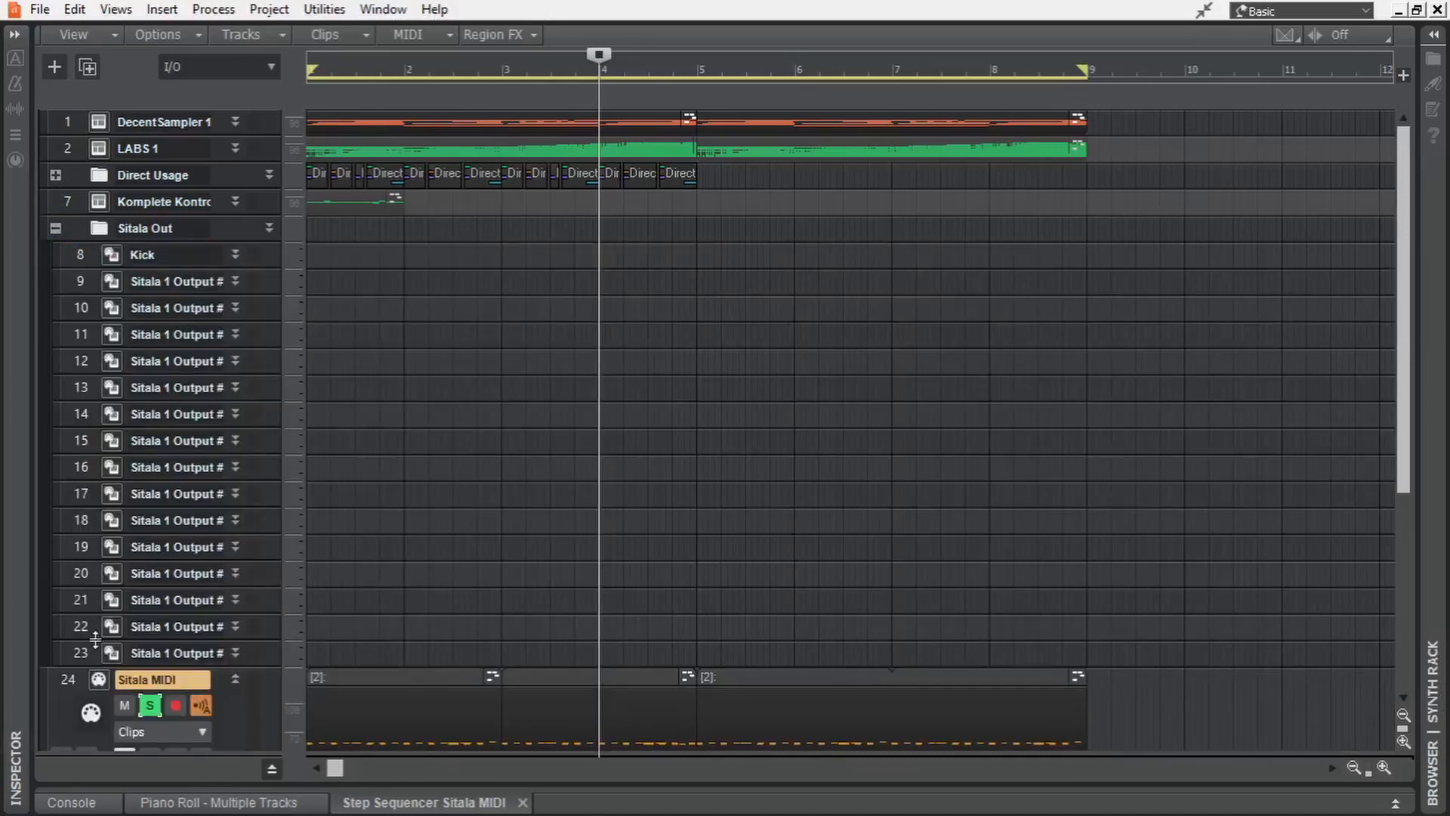
pyautogui.click(99, 679)
pyautogui.moveTo(344, 38); pyautogui.dragTo(781, 148)
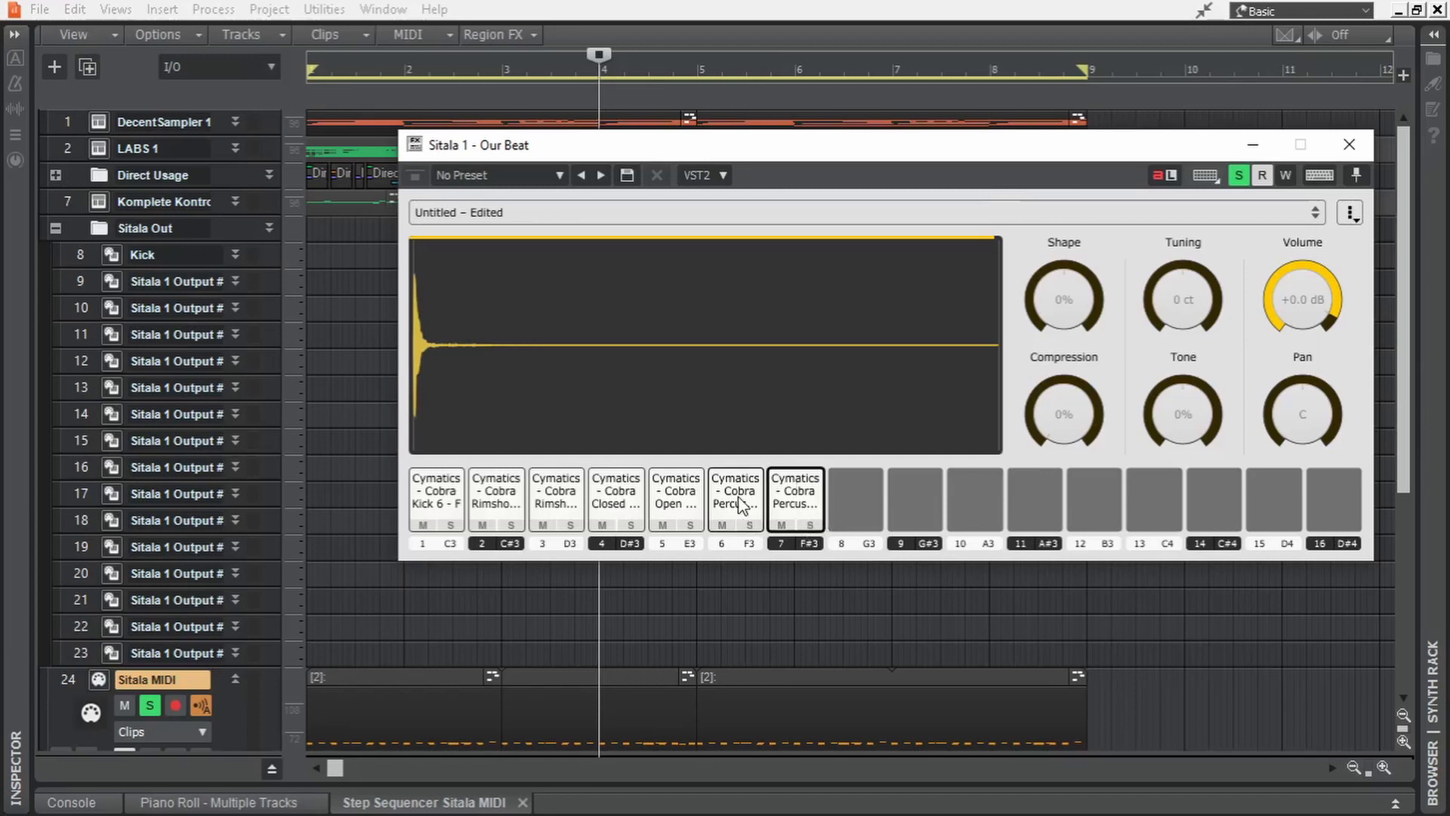
# Step: Remove the two percussion samples from Sitala pads 6 and 7
pyautogui.click(679, 504)
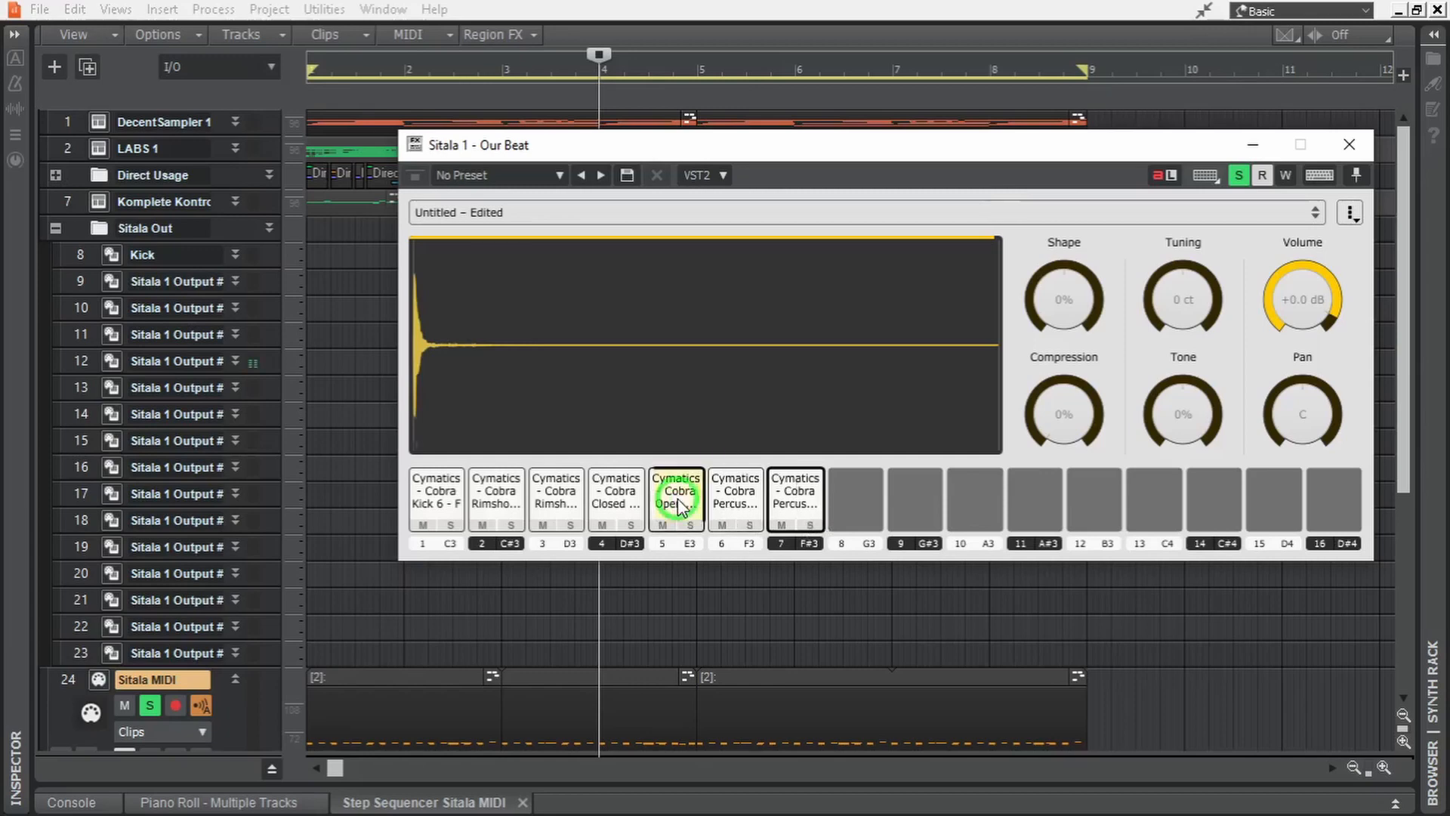
pyautogui.rightClick(680, 504)
pyautogui.click(676, 377)
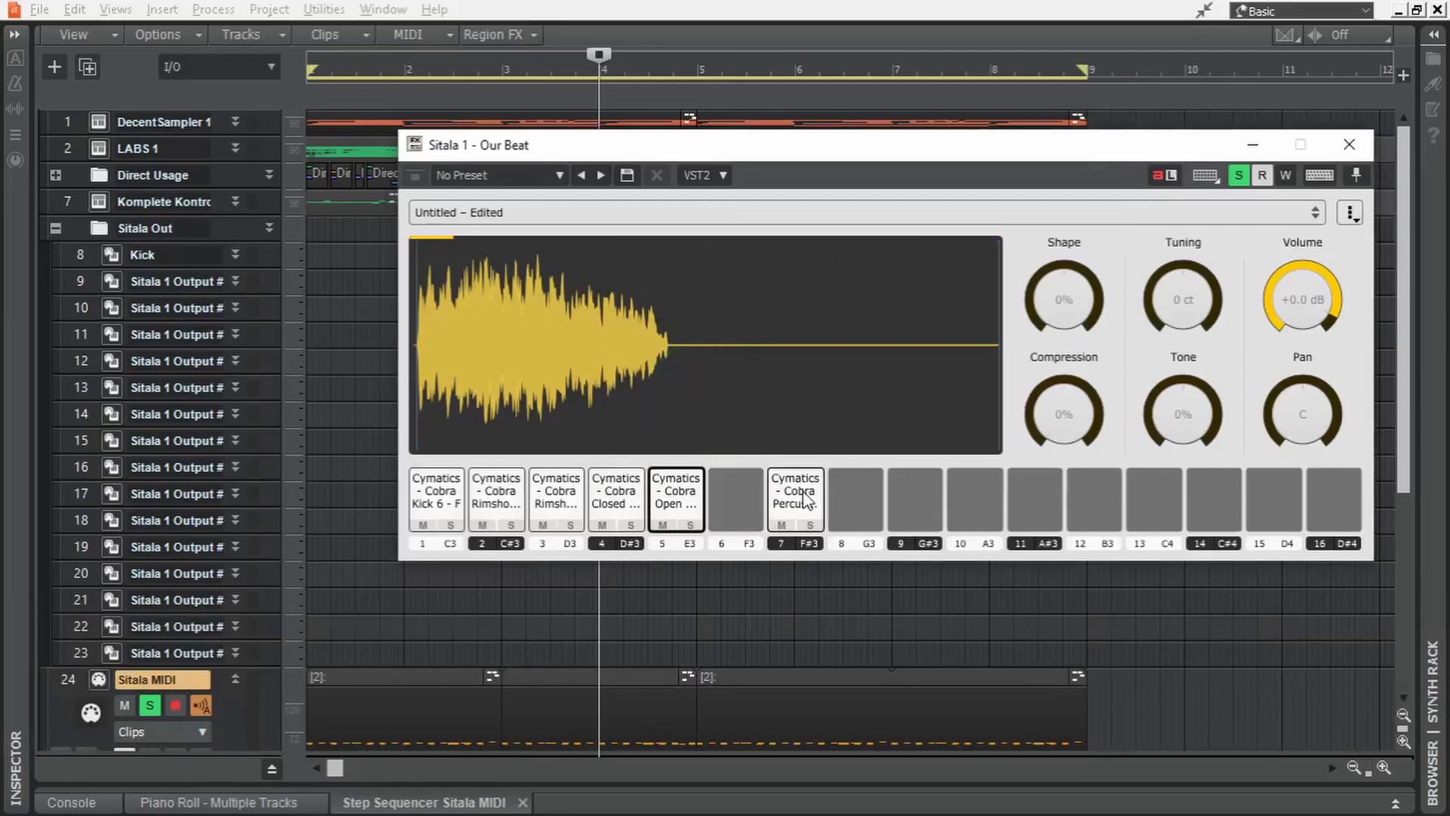
pyautogui.rightClick(803, 500)
pyautogui.click(736, 378)
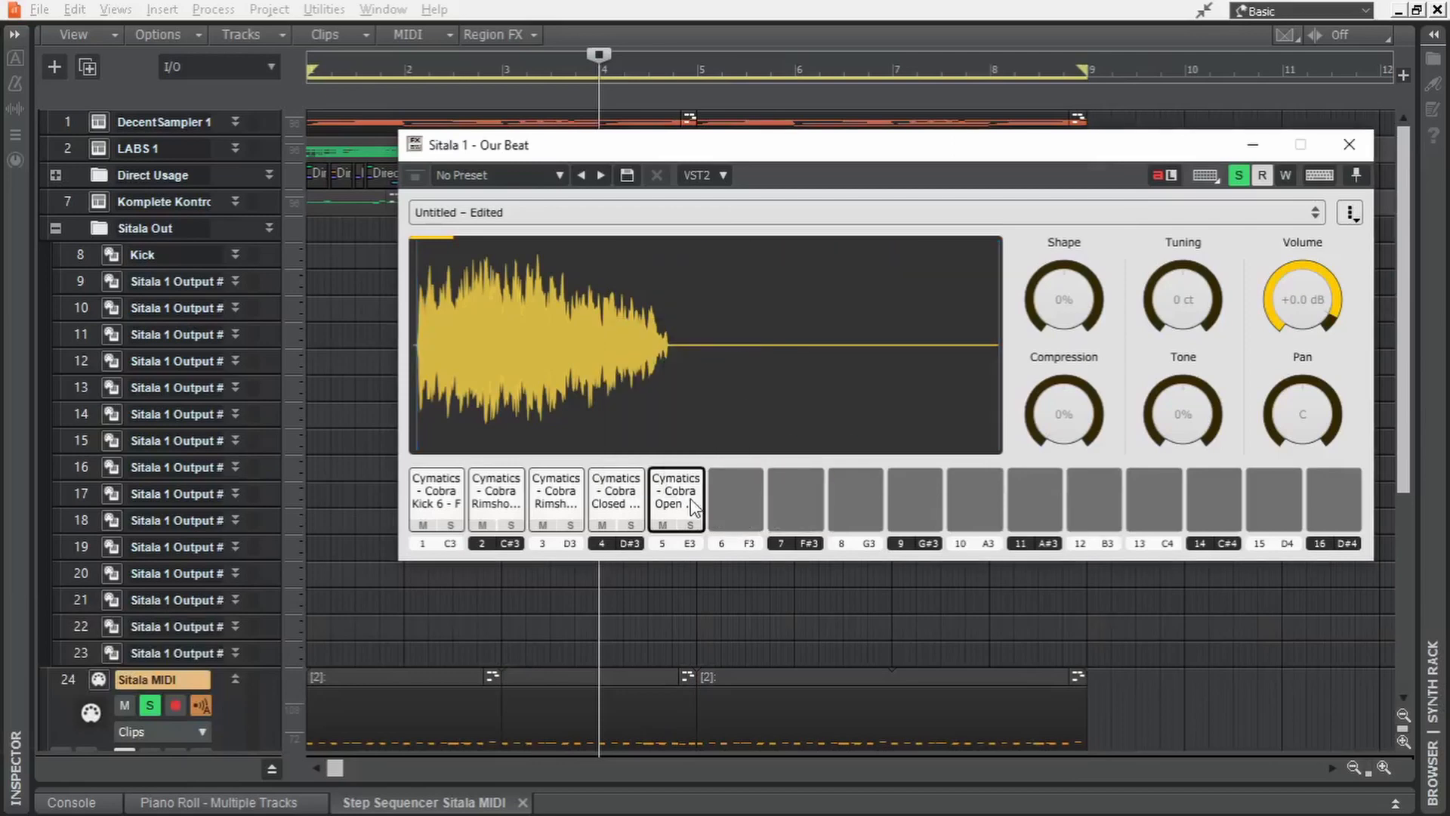
# Step: Move the open hihat to pad 16, delete Sitala output tracks 12 through 23, and return the sample to pad 5
pyautogui.moveTo(694, 508); pyautogui.dragTo(1331, 512)
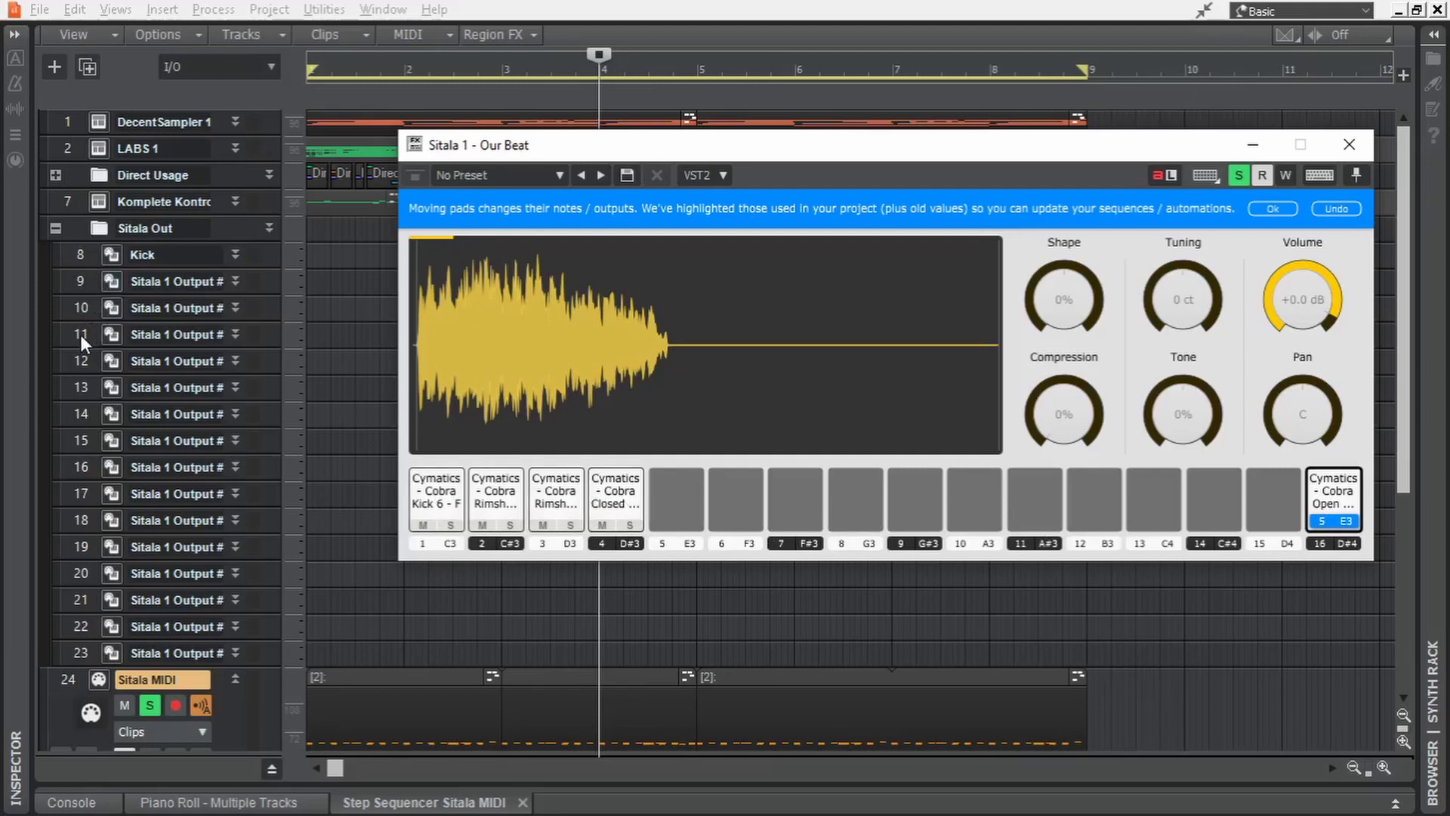
pyautogui.moveTo(79, 362); pyautogui.dragTo(86, 655)
pyautogui.rightClick(85, 653)
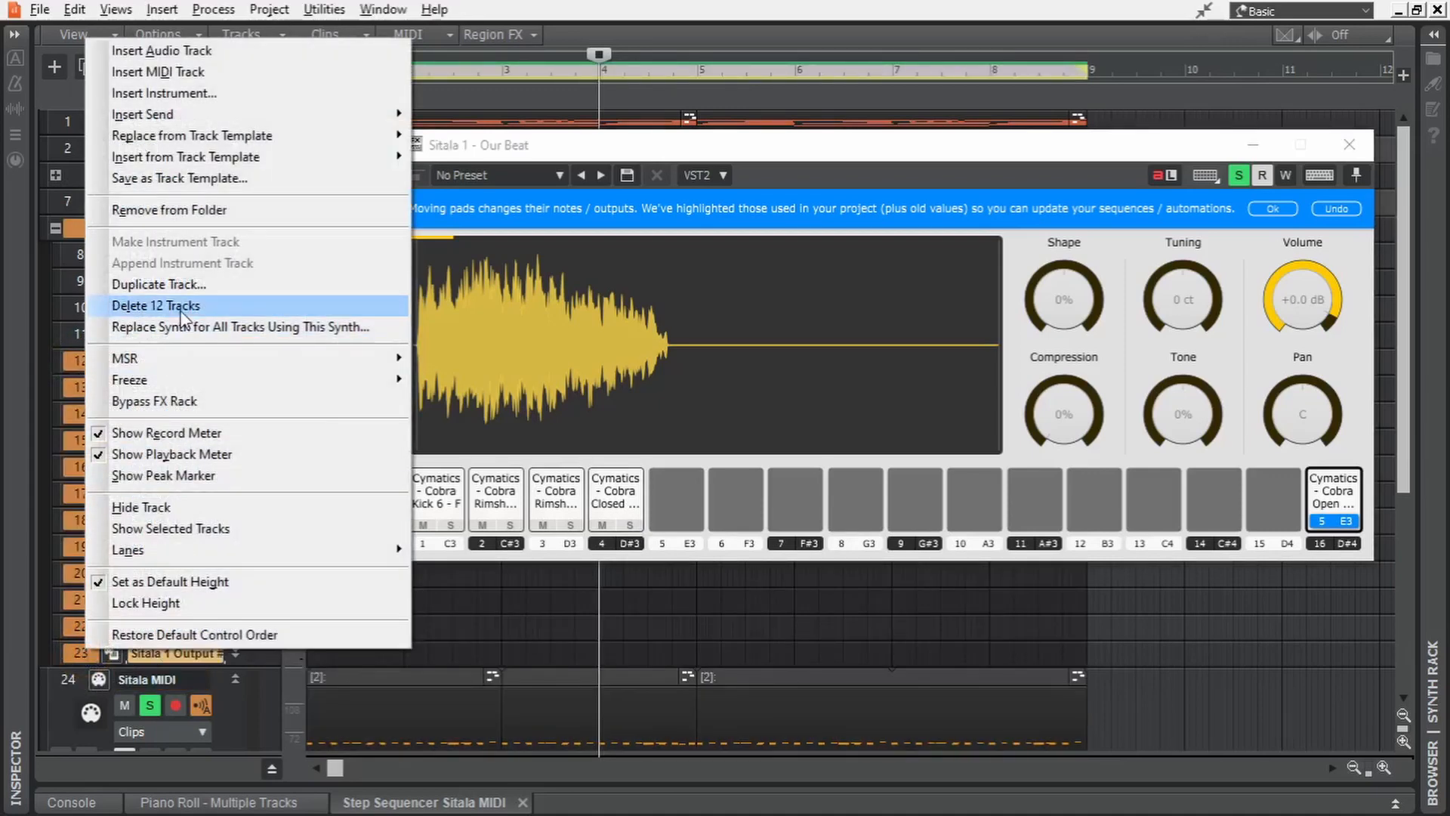
pyautogui.click(202, 306)
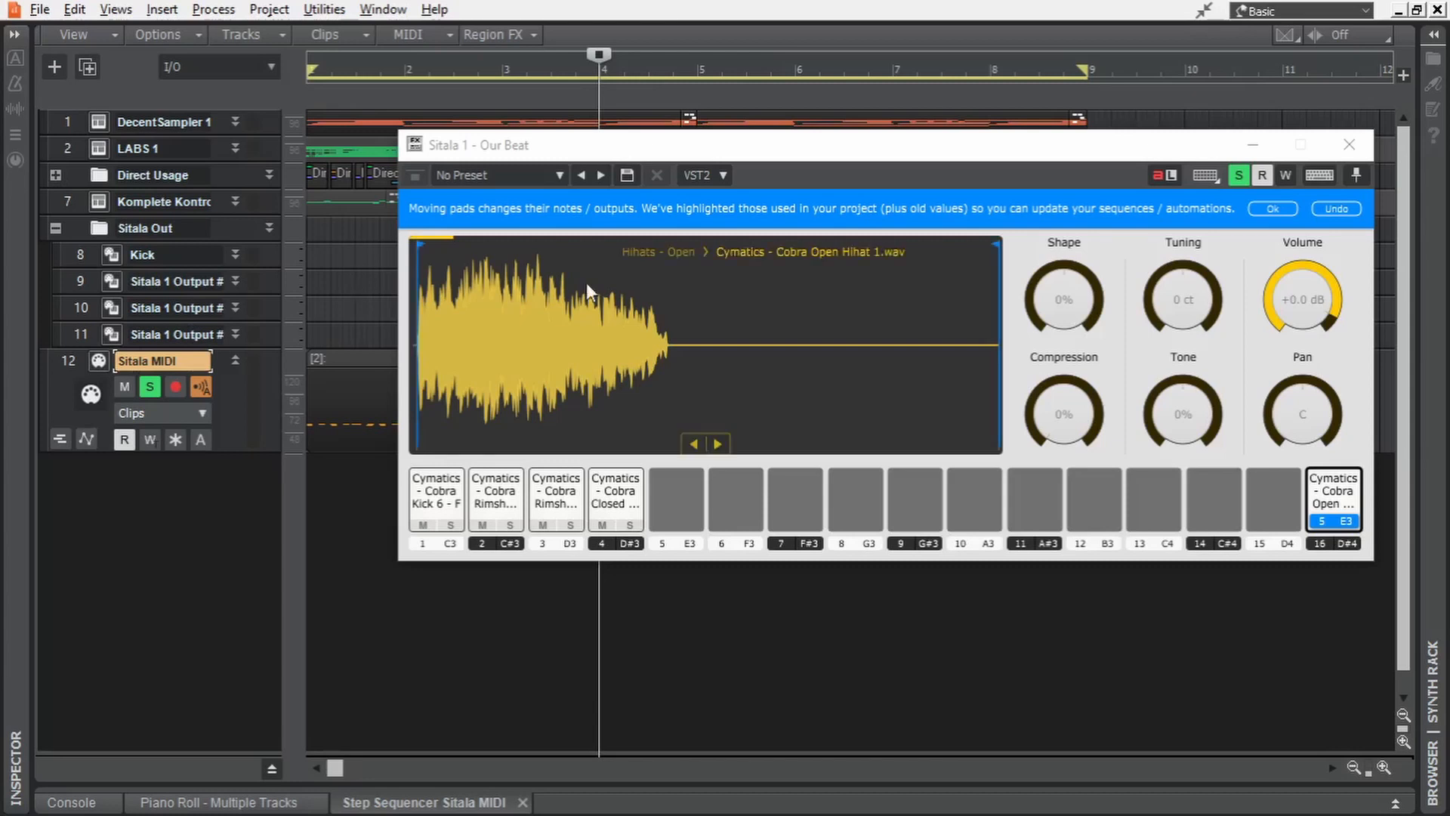
pyautogui.moveTo(1340, 498); pyautogui.dragTo(687, 505)
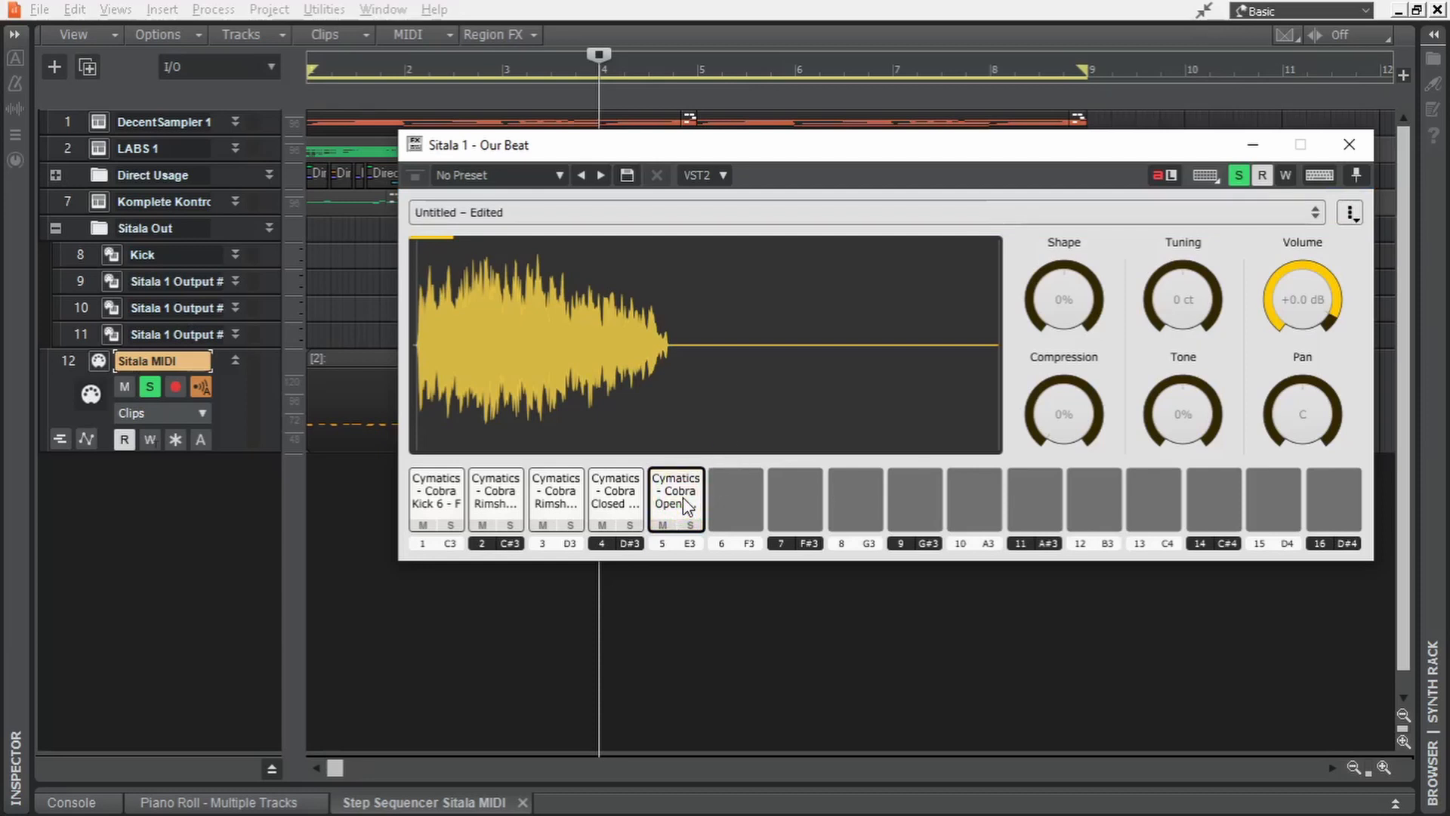
# Step: Insert a new audio track and set its input to Sitala 1 Output #5 L/Output #5 R
pyautogui.rightClick(163, 495)
pyautogui.click(302, 247)
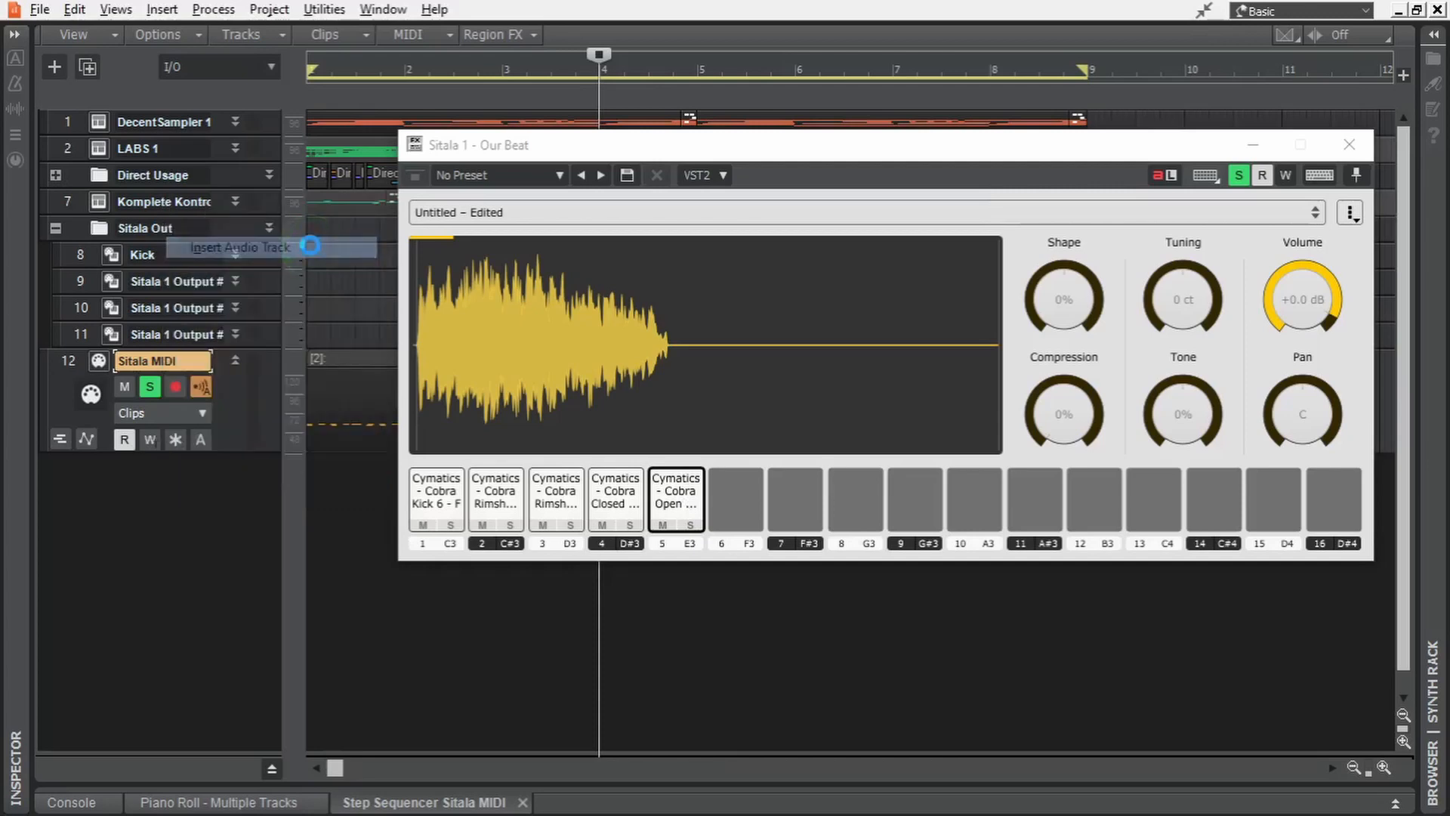
pyautogui.moveTo(253, 479); pyautogui.dragTo(234, 678)
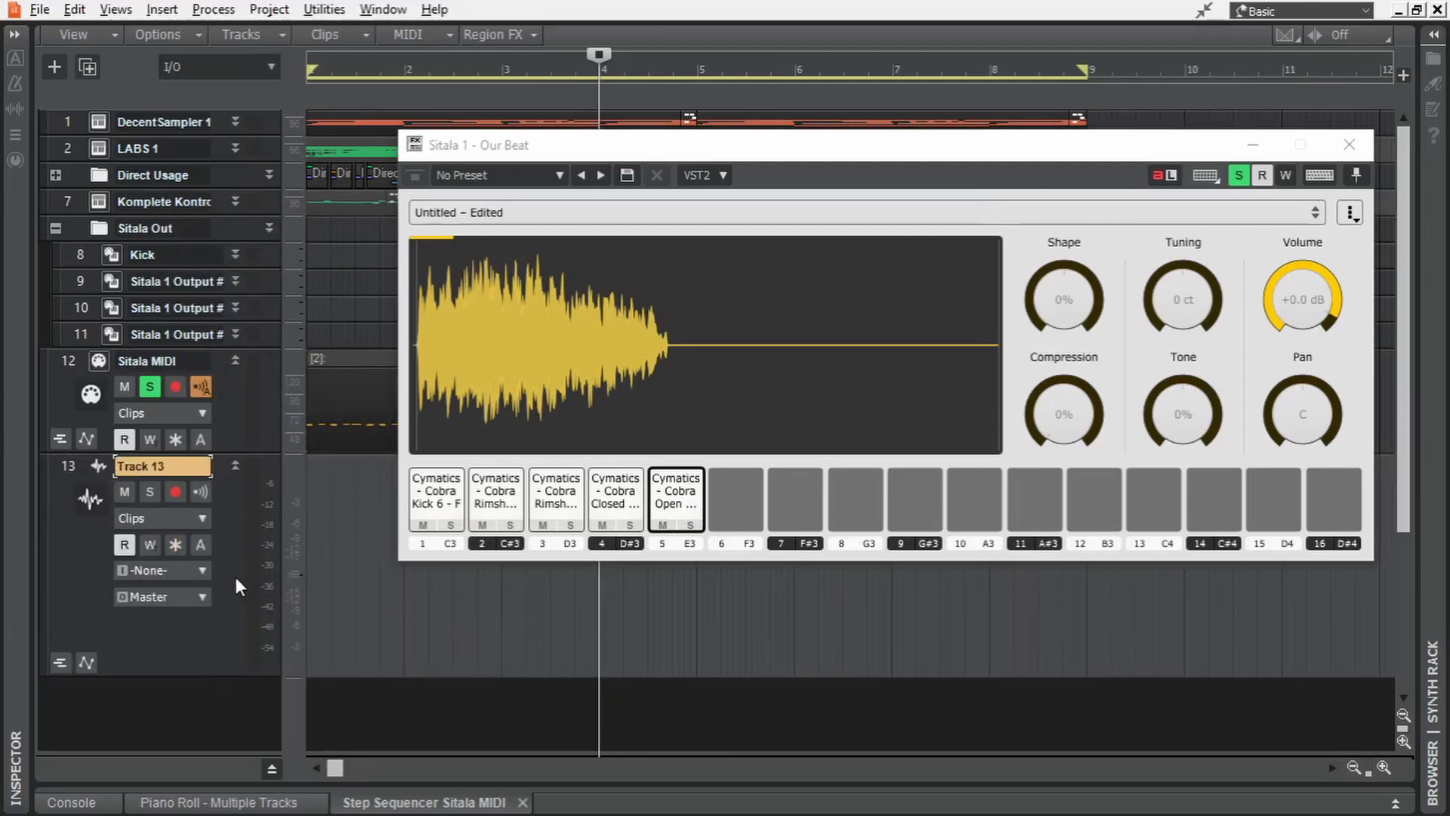
pyautogui.click(198, 568)
pyautogui.moveTo(309, 497)
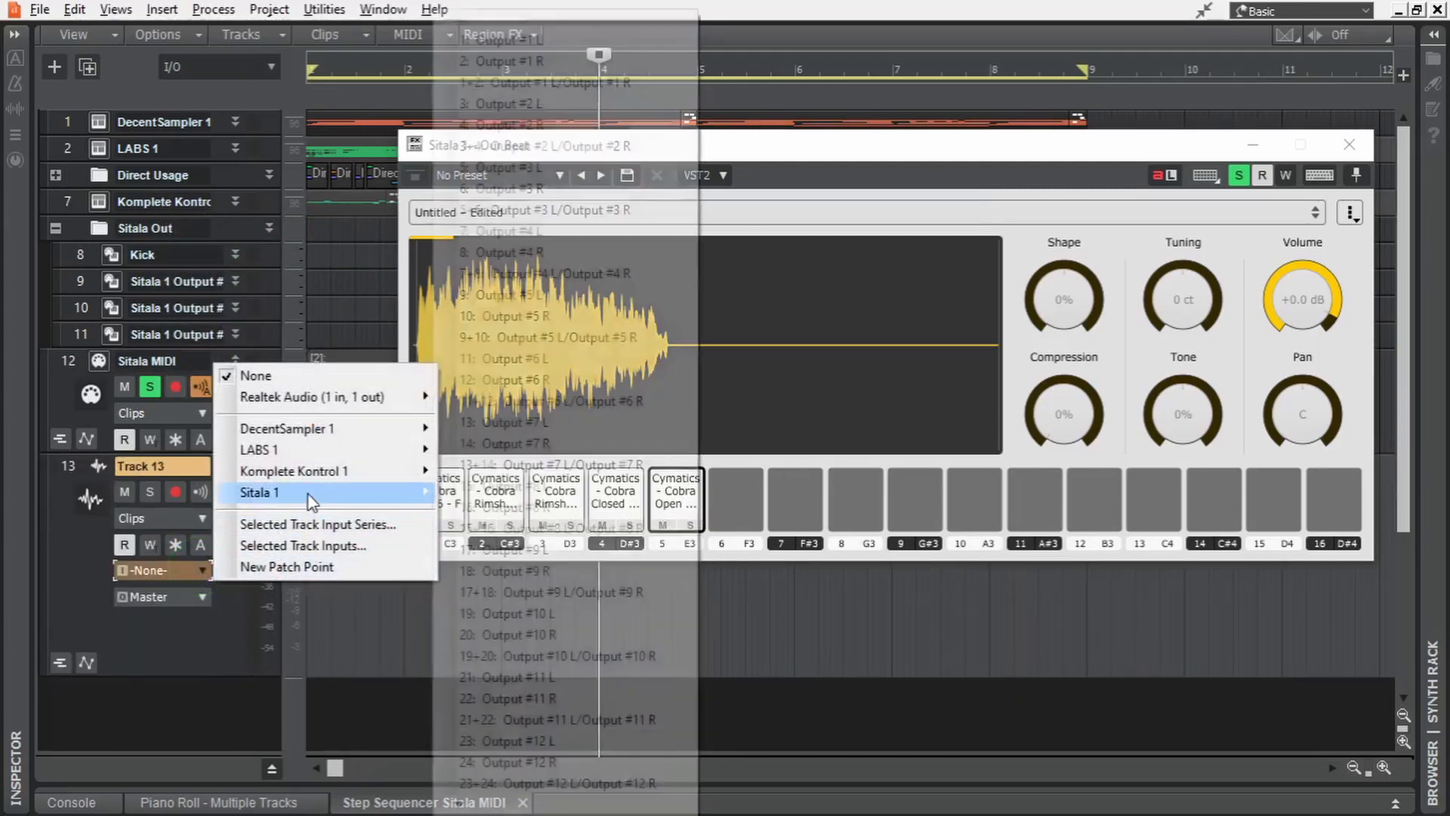
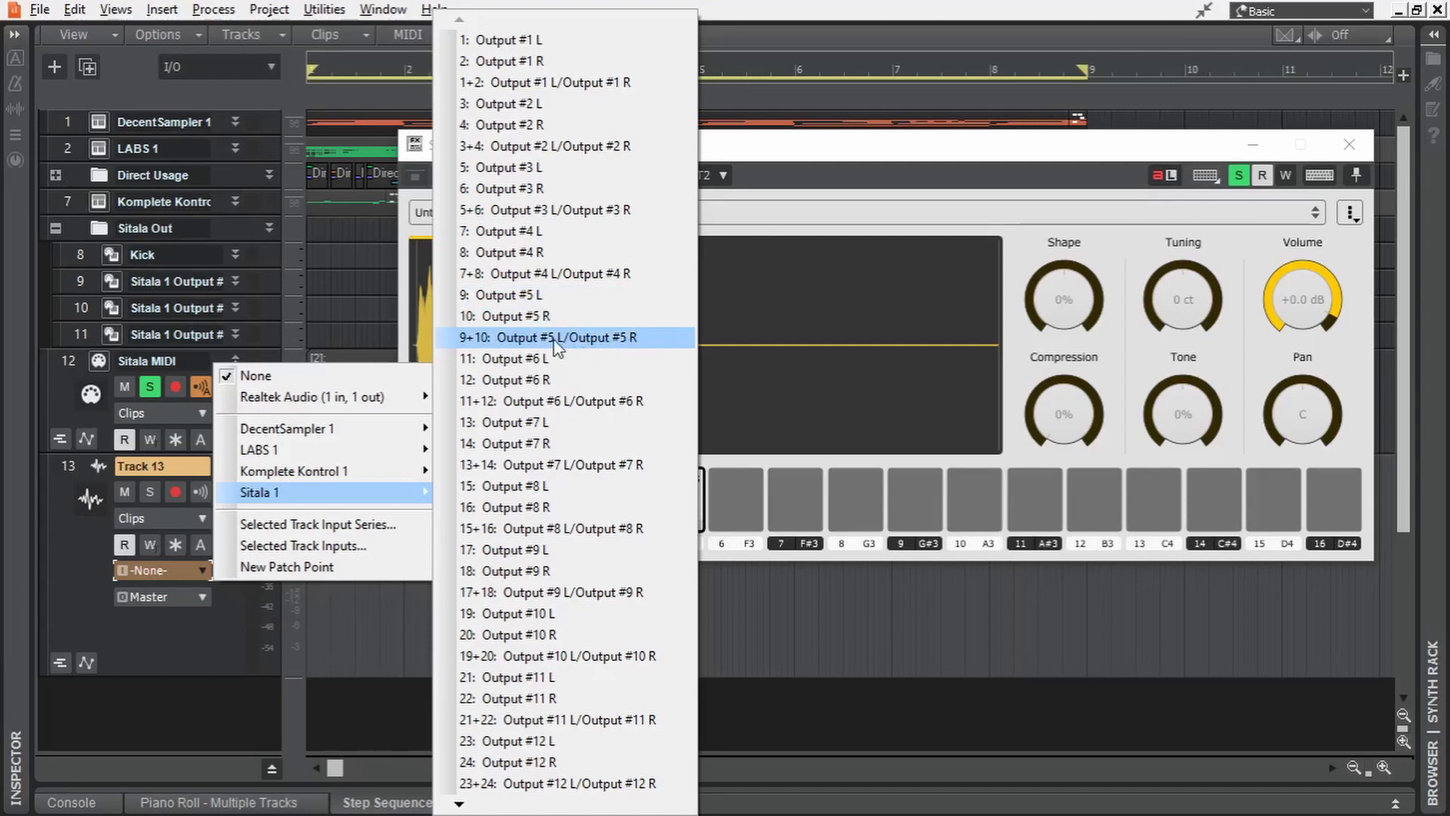
pyautogui.click(558, 344)
# Step: Solo the new audio track and trigger the open hihat pad, and undo the track's insertion
pyautogui.click(151, 492)
pyautogui.click(684, 497)
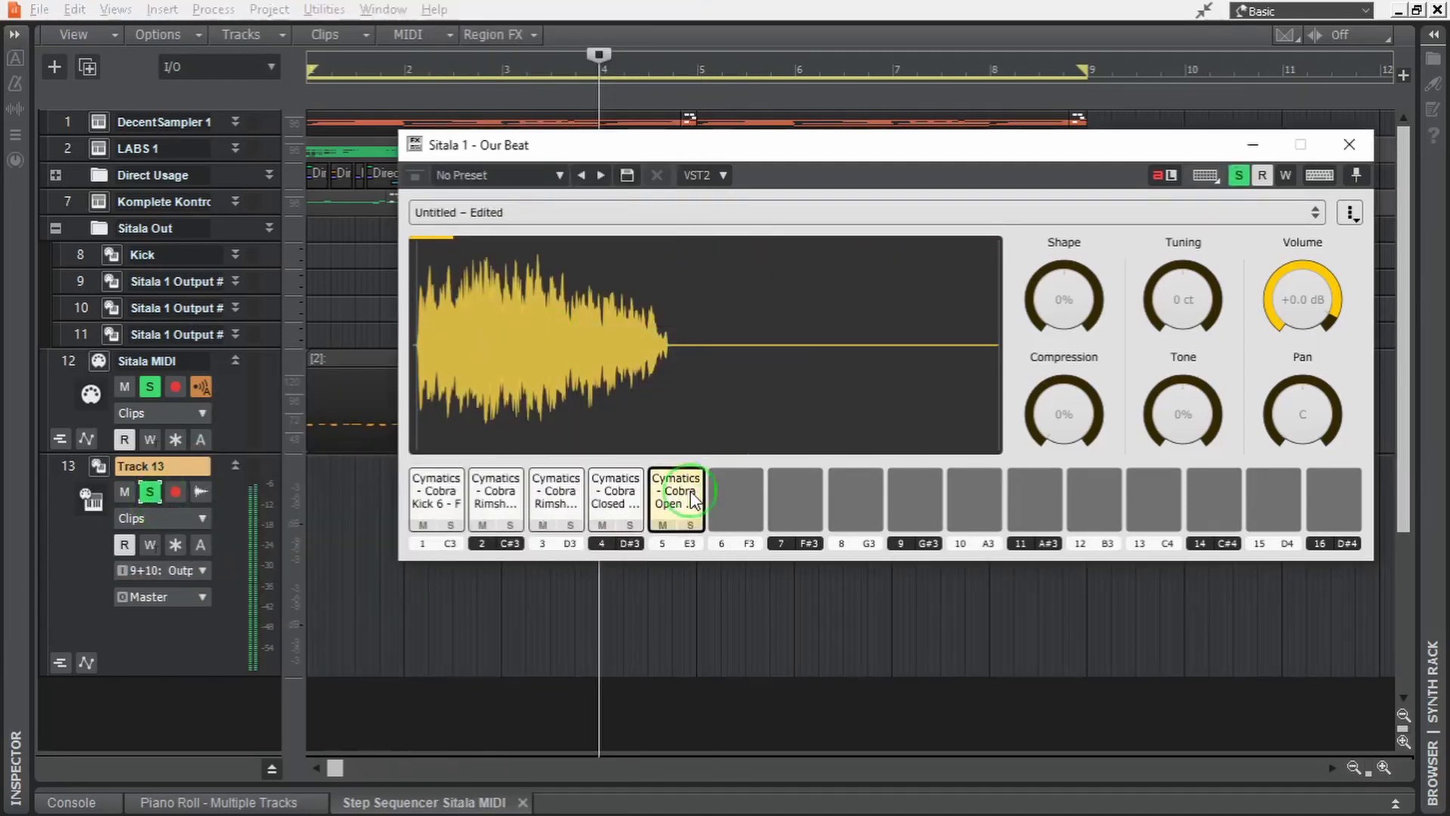
pyautogui.hotkey('ctrl', 'z')
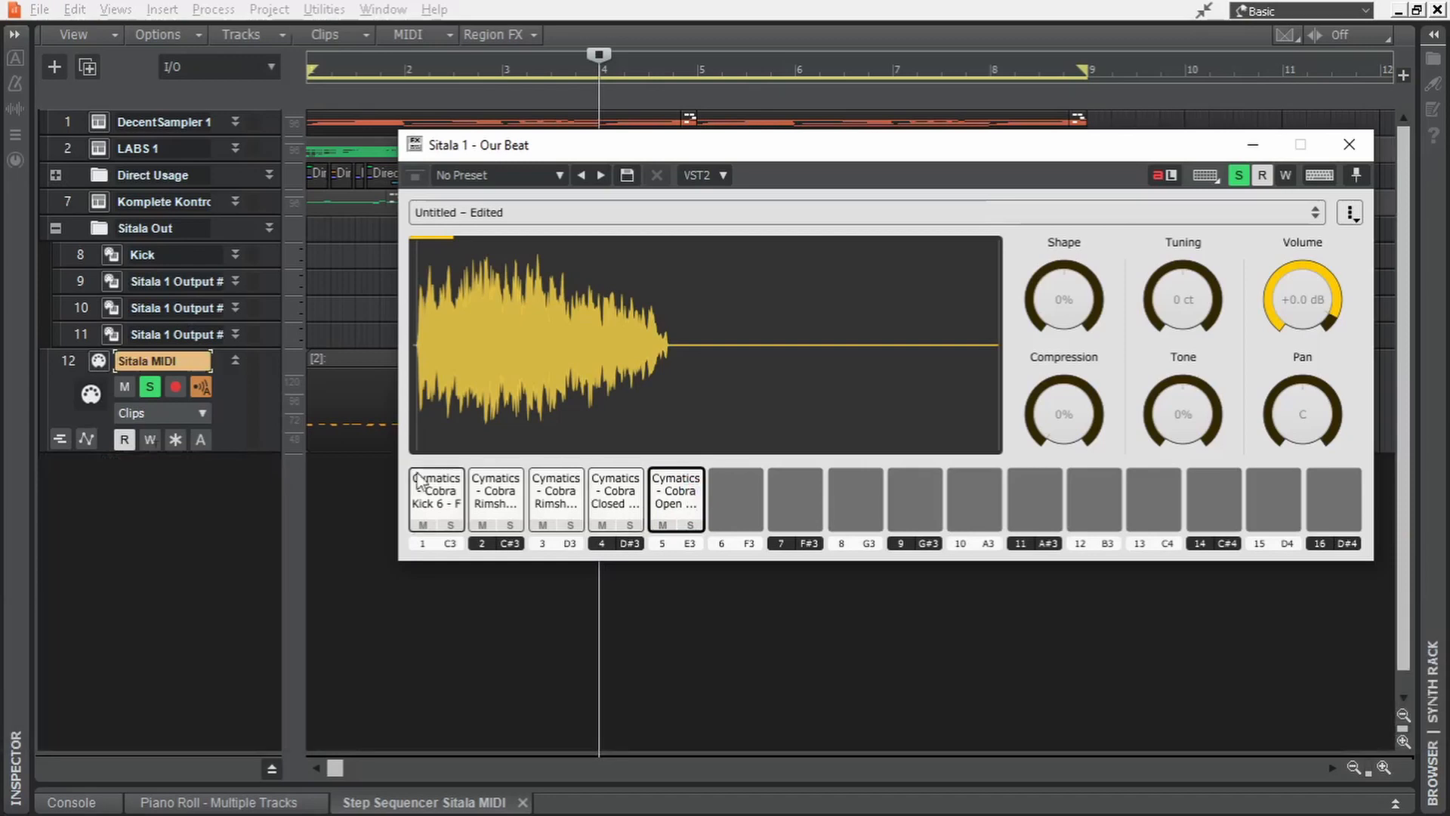
# Step: Append an instrument track to Sitala output track 11 and expand the controls of the new audio output track
pyautogui.click(83, 336)
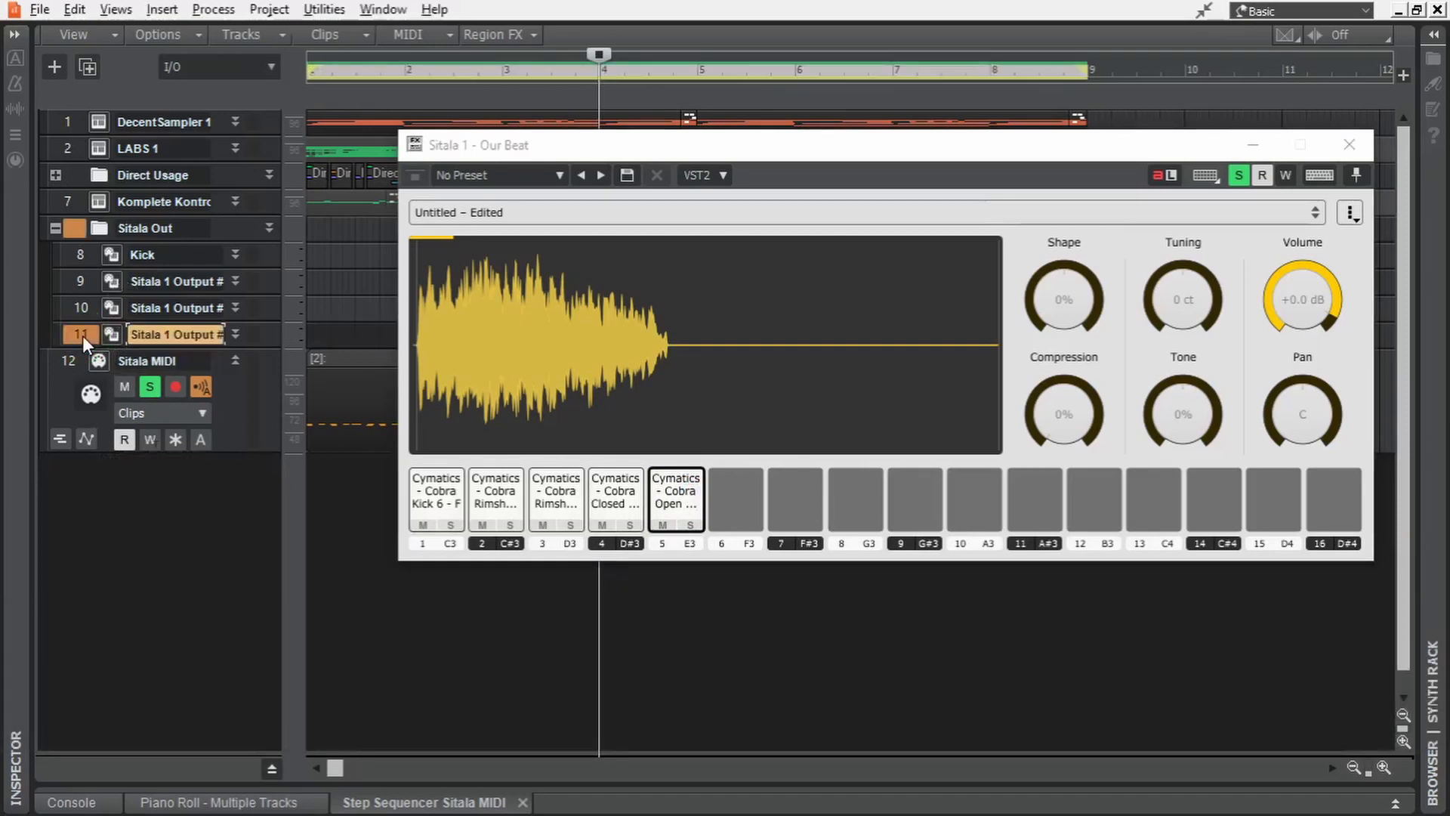
pyautogui.rightClick(83, 336)
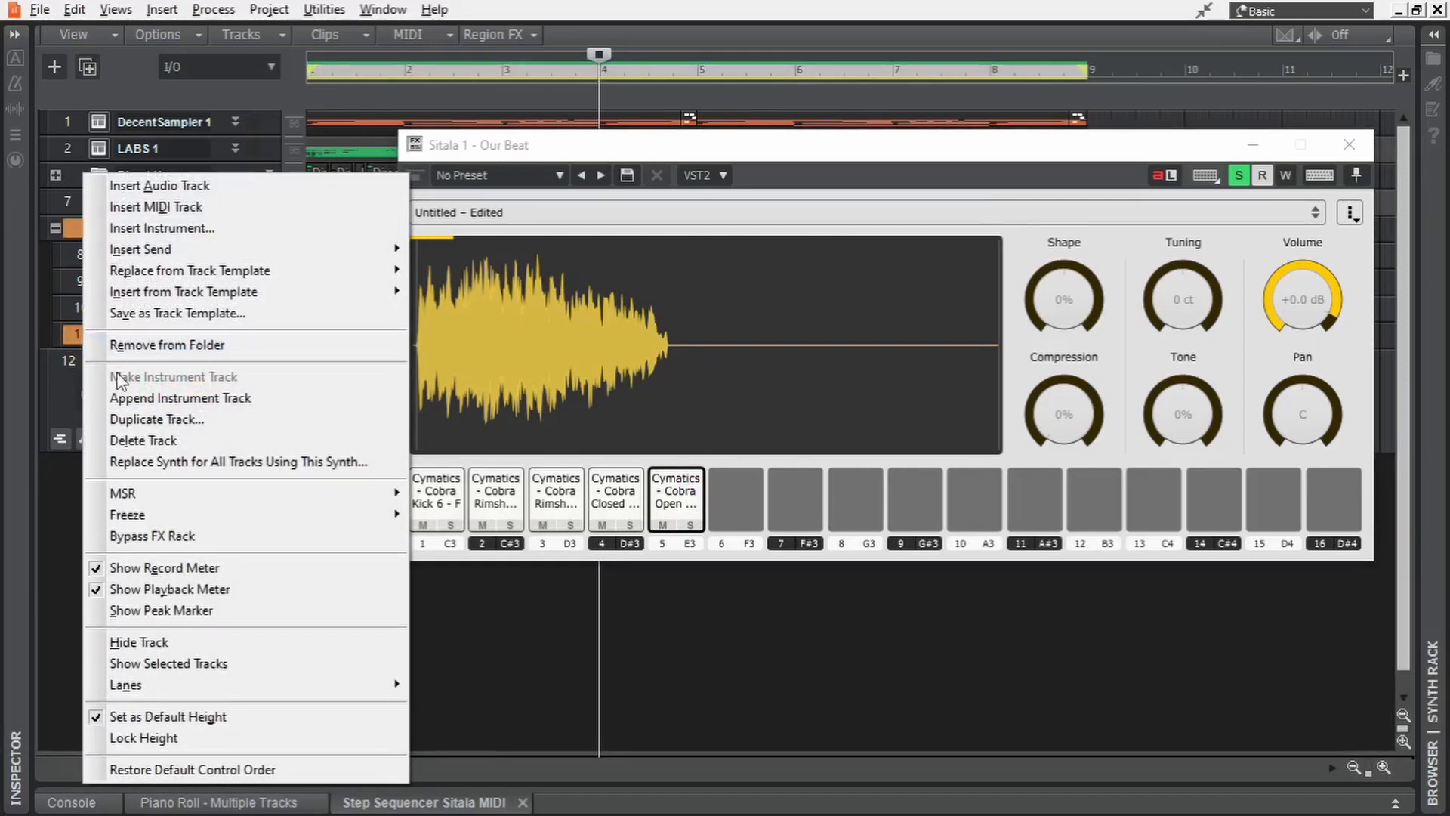
pyautogui.click(258, 399)
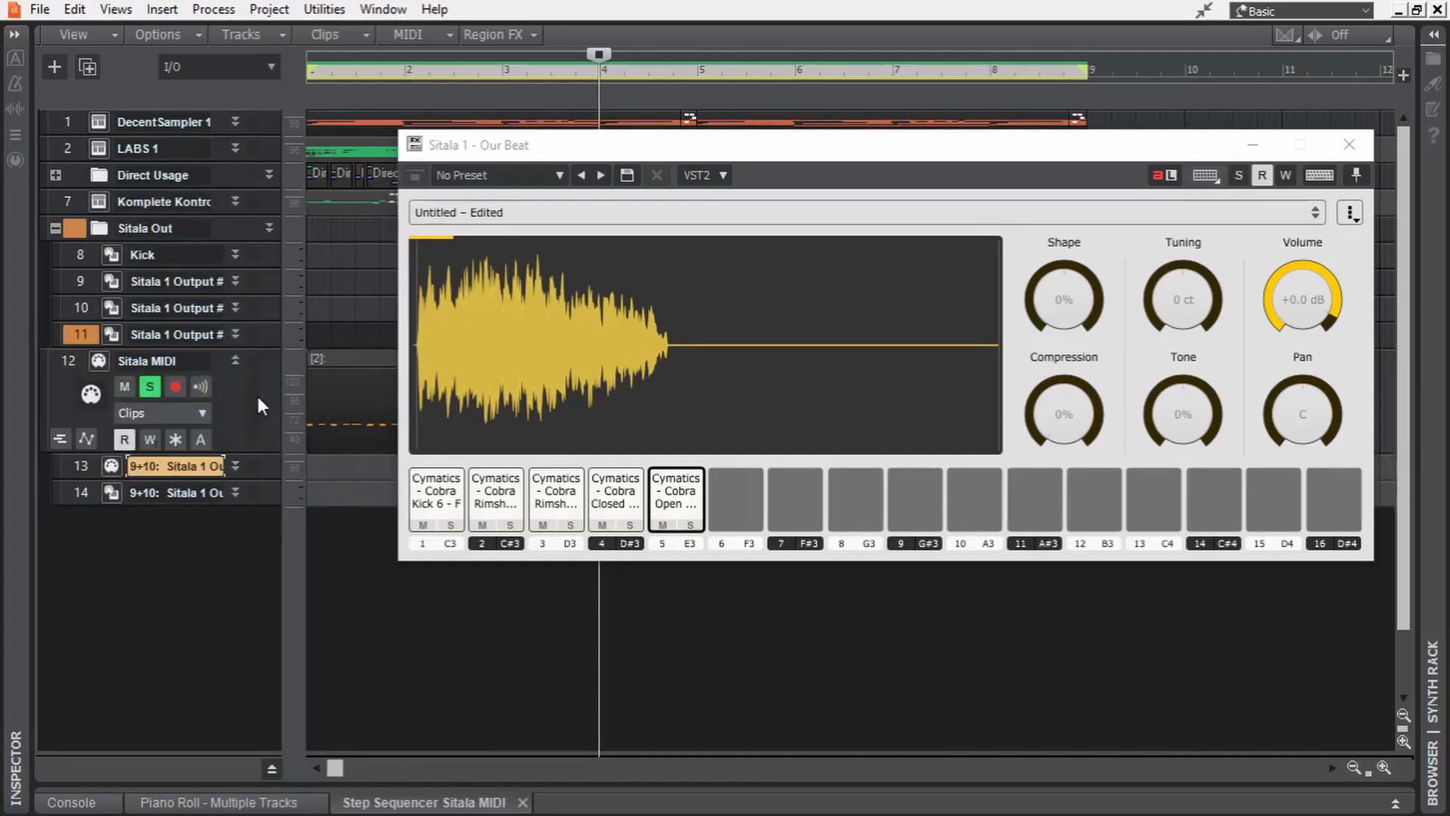
pyautogui.moveTo(230, 584); pyautogui.dragTo(214, 713)
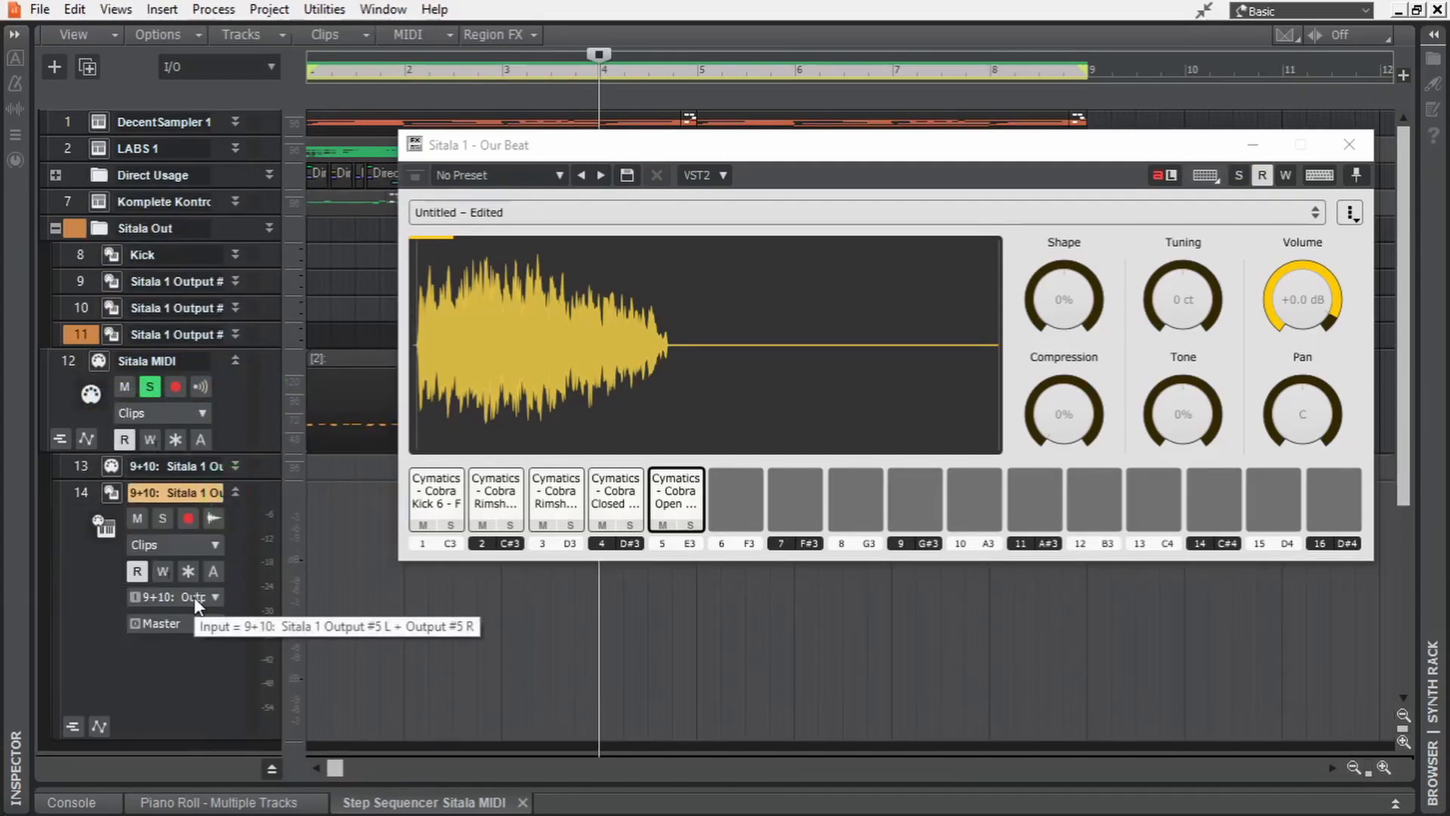
# Step: Delete the appended MIDI track 13, and solo the remaining 9+10 output track to audition the open hihat pad
pyautogui.click(88, 469)
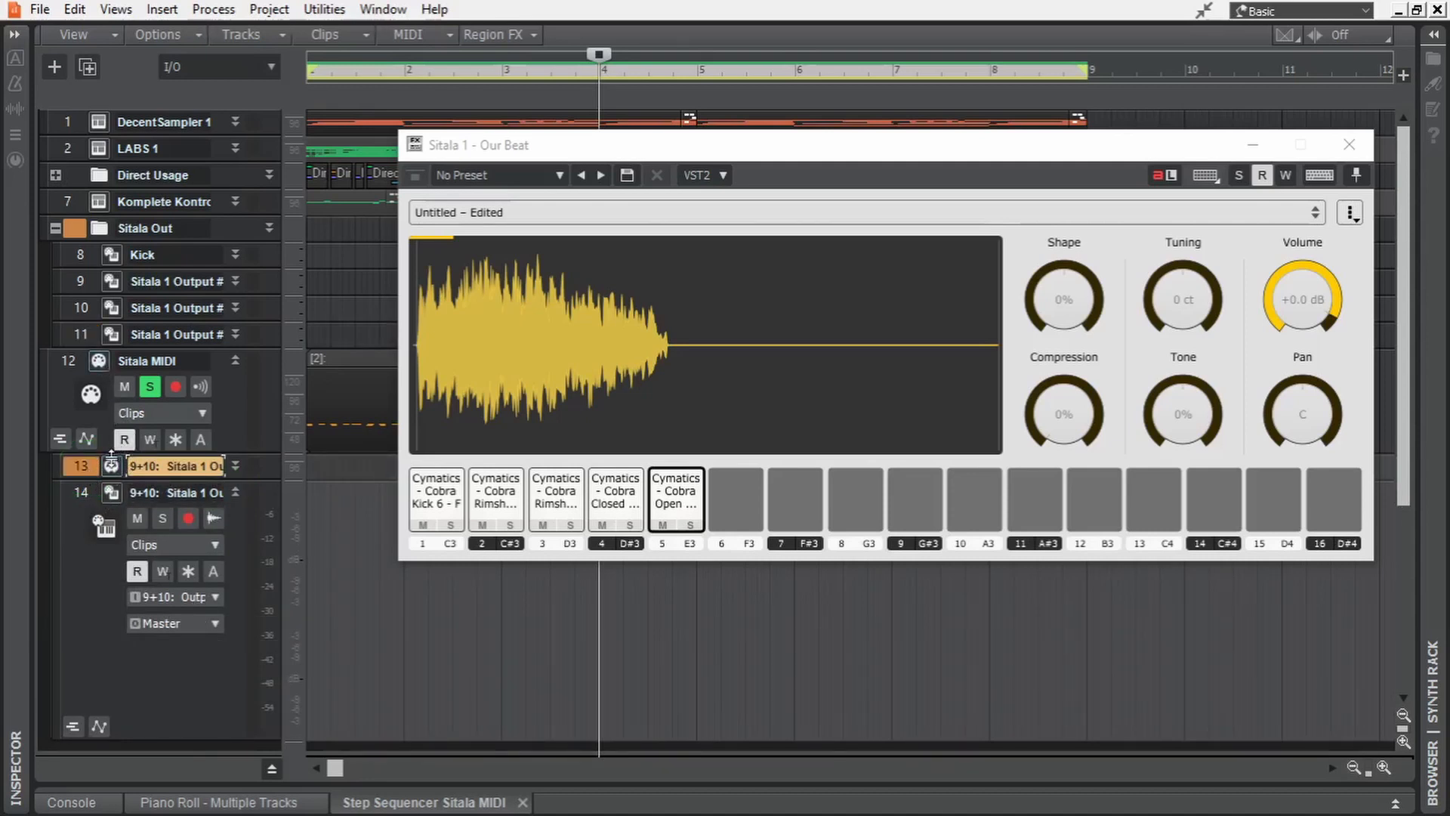
pyautogui.rightClick(84, 465)
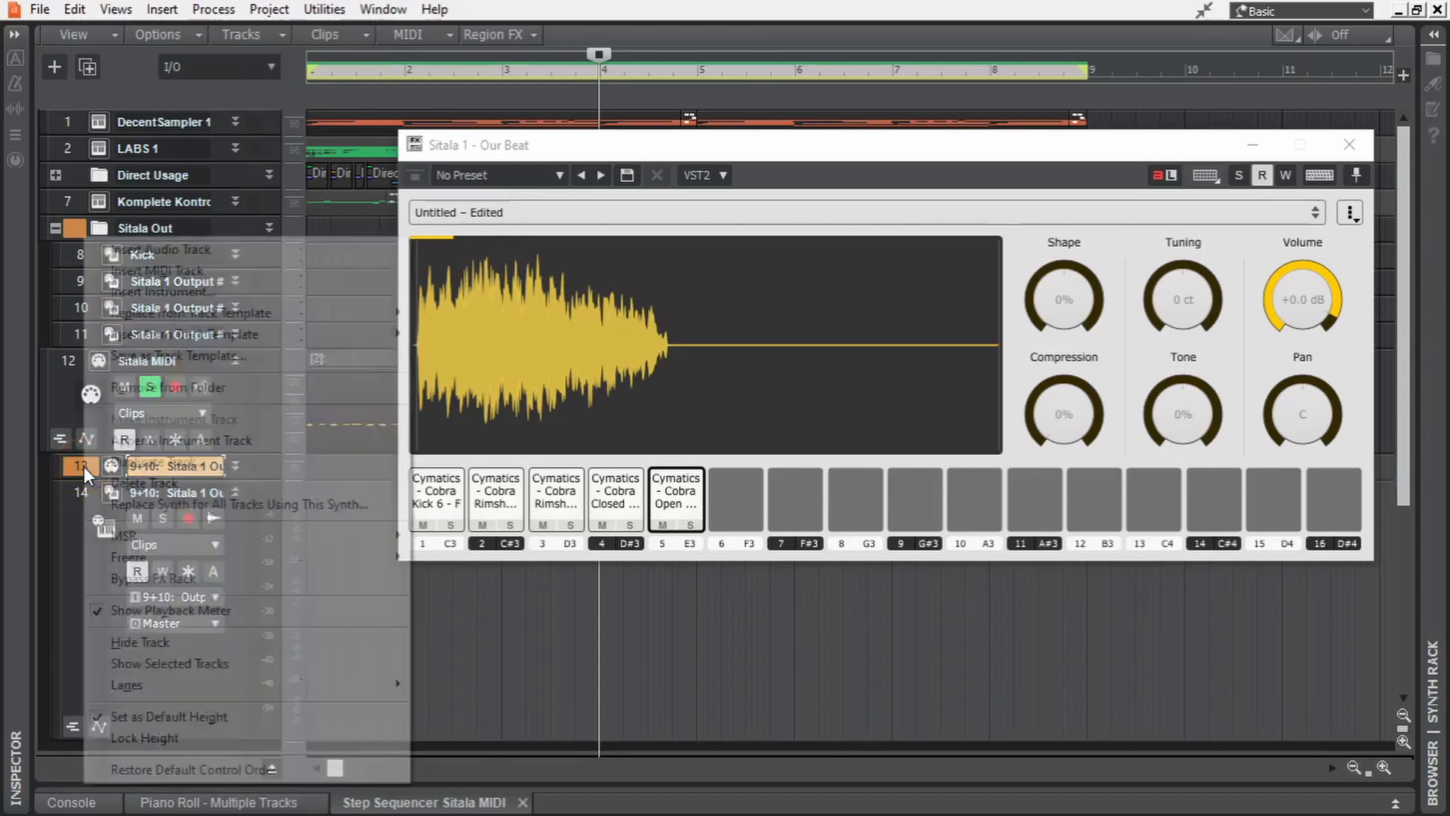
pyautogui.click(183, 485)
pyautogui.click(166, 491)
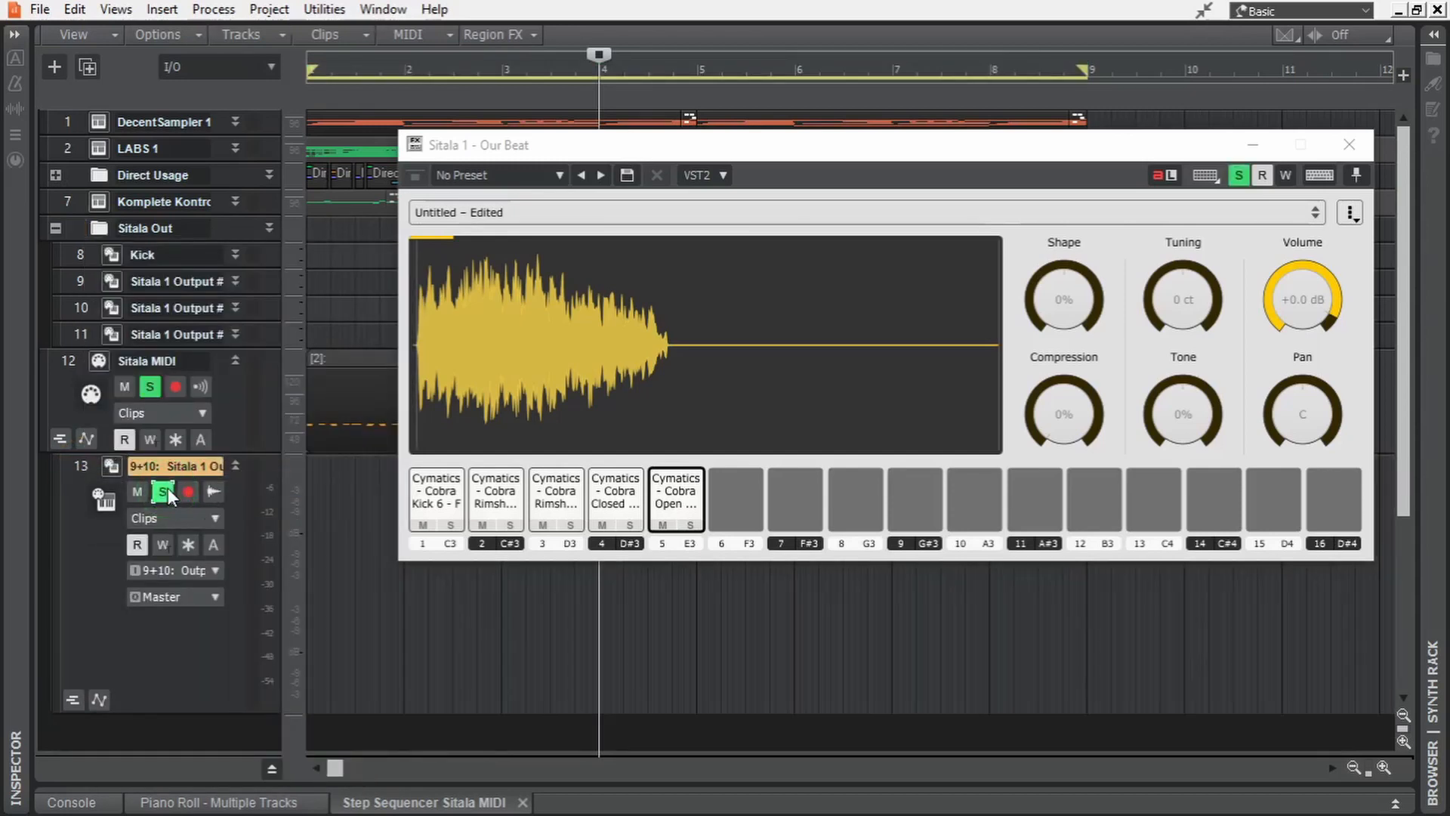
pyautogui.click(683, 504)
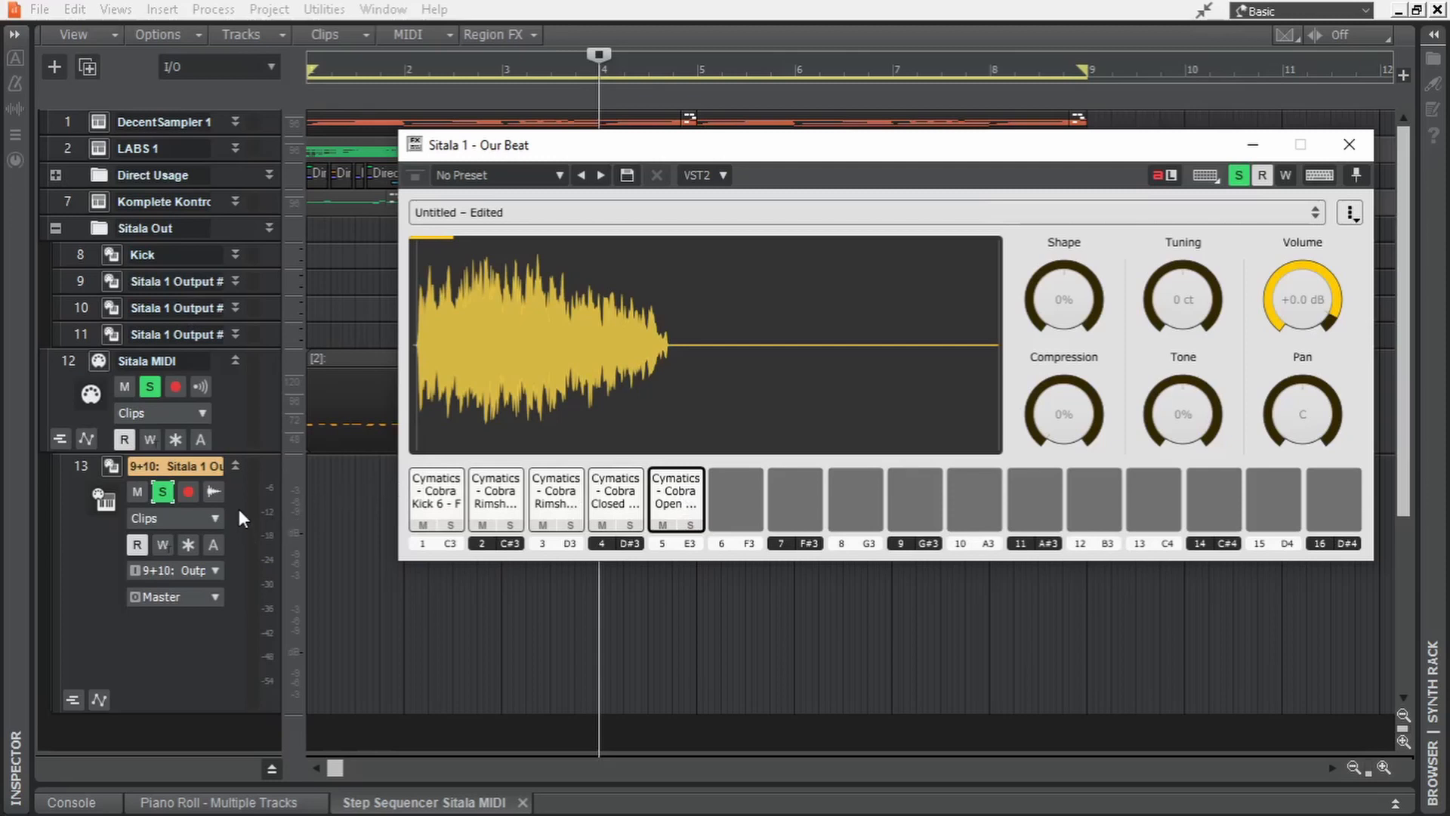
# Step: Move the 9+10 Sitala output track to the end of the Sitala Out folder and audition the open hihat pad
pyautogui.click(238, 412)
pyautogui.click(247, 342)
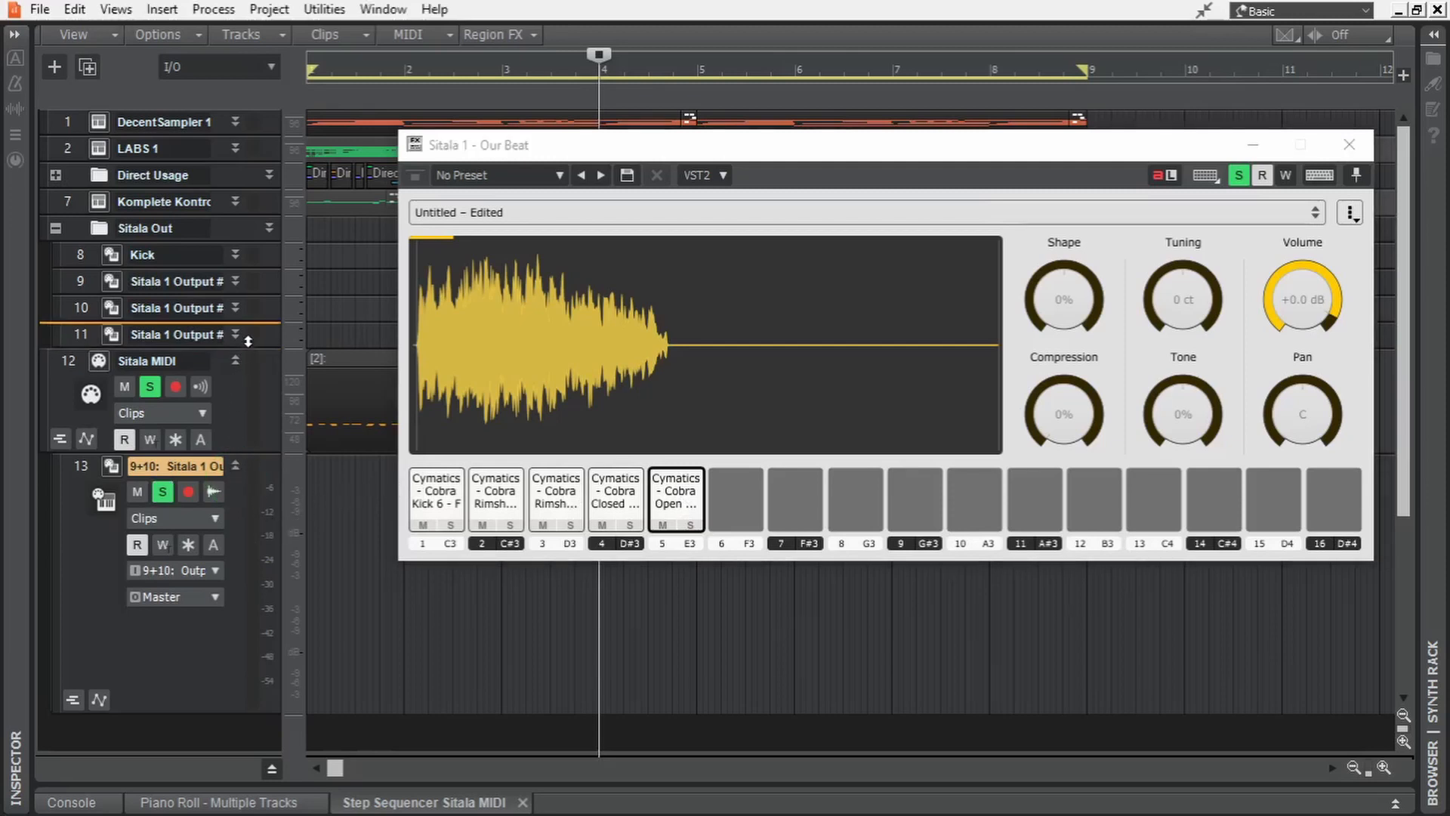
pyautogui.moveTo(249, 337); pyautogui.dragTo(237, 329)
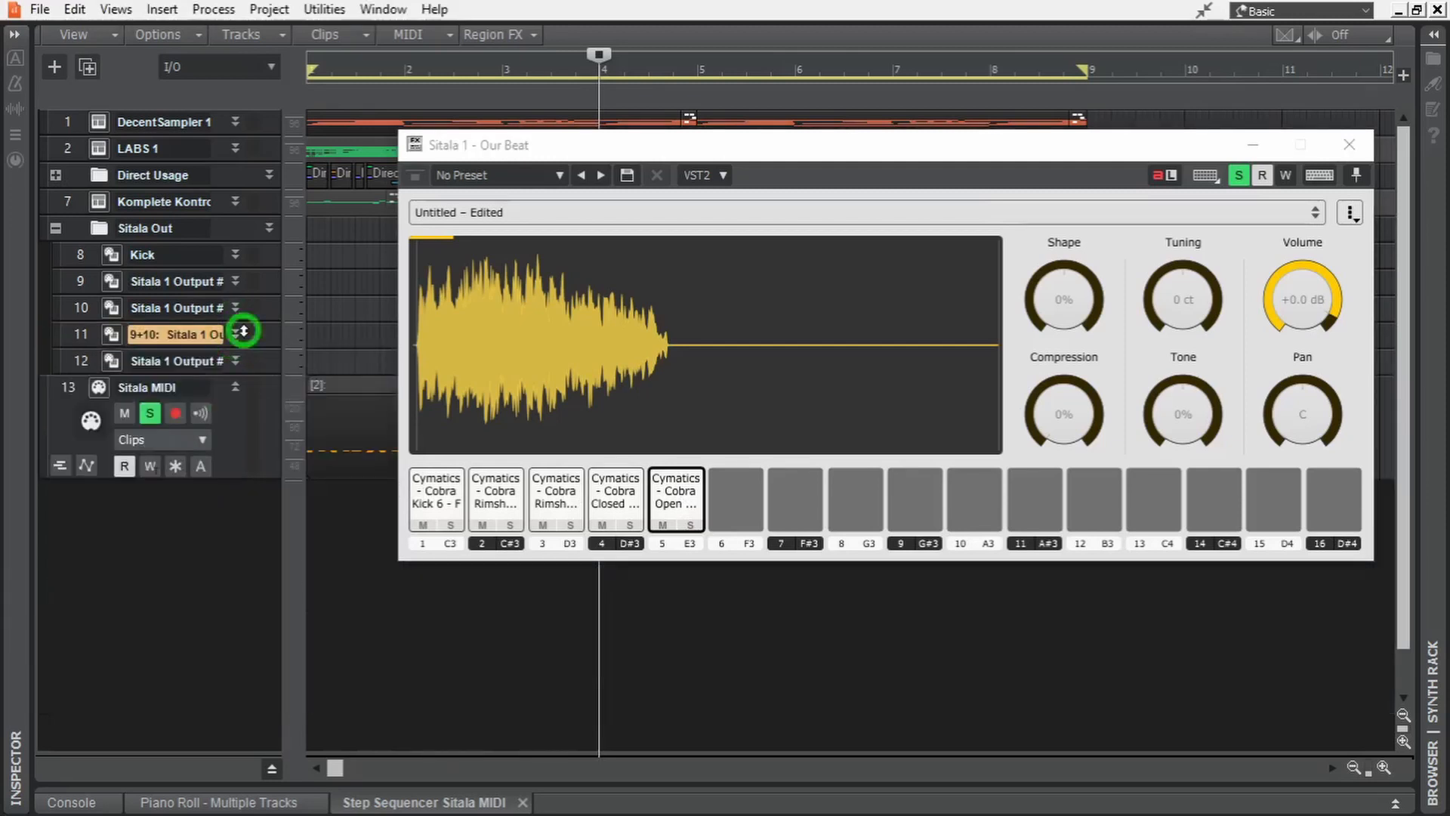
pyautogui.moveTo(245, 382); pyautogui.dragTo(252, 408)
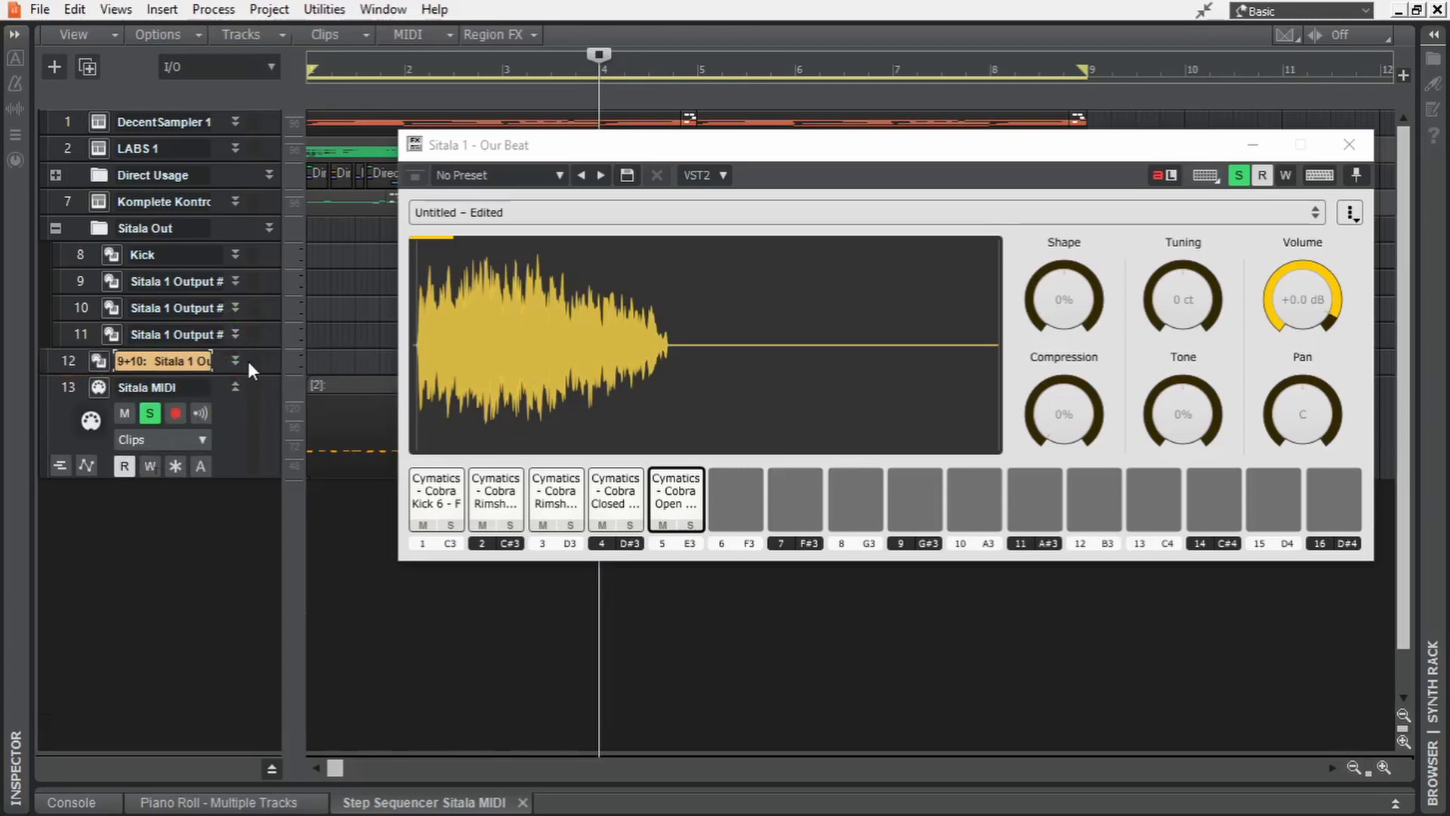
pyautogui.rightClick(224, 360)
pyautogui.moveTo(313, 348)
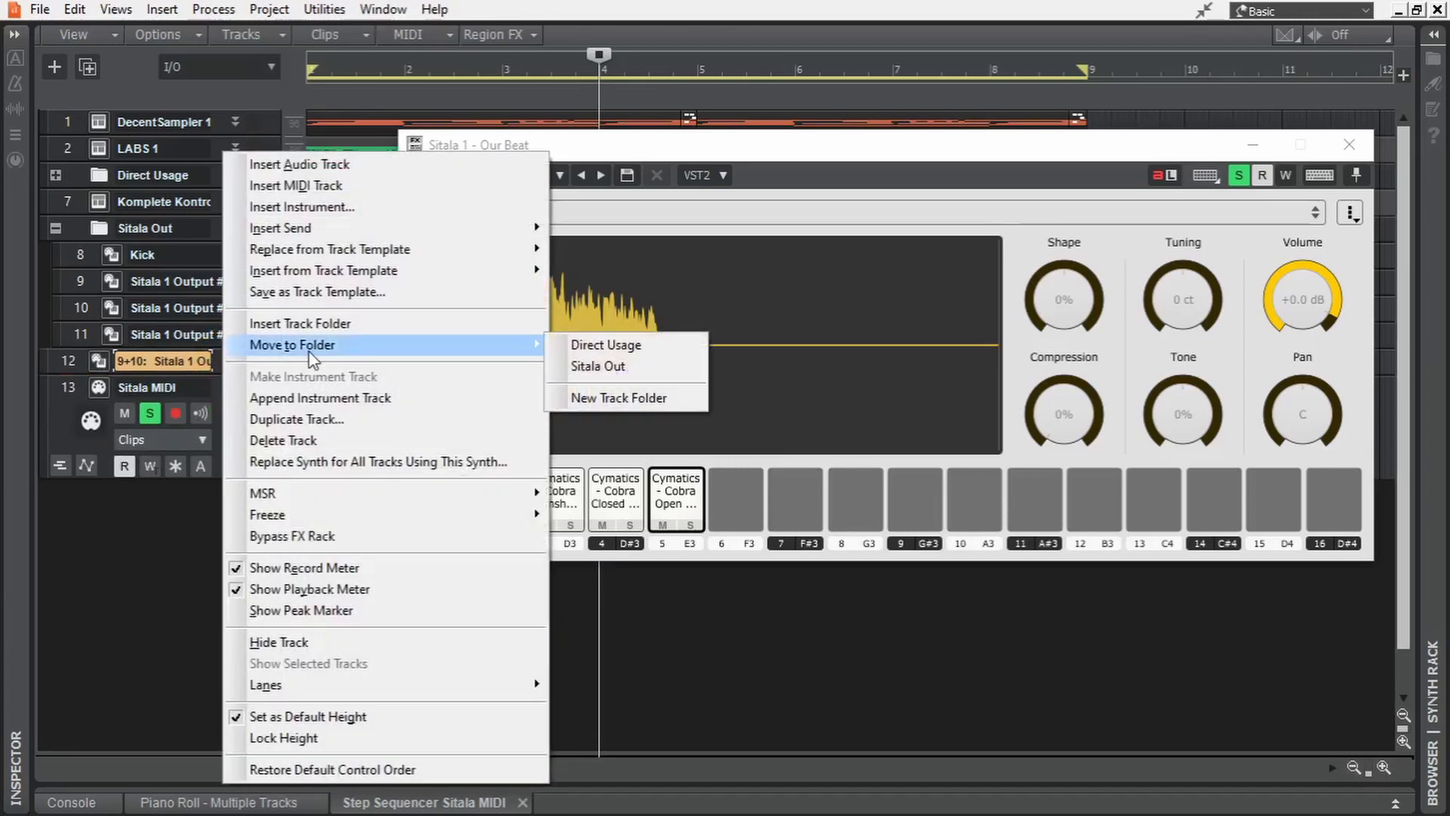
pyautogui.click(612, 365)
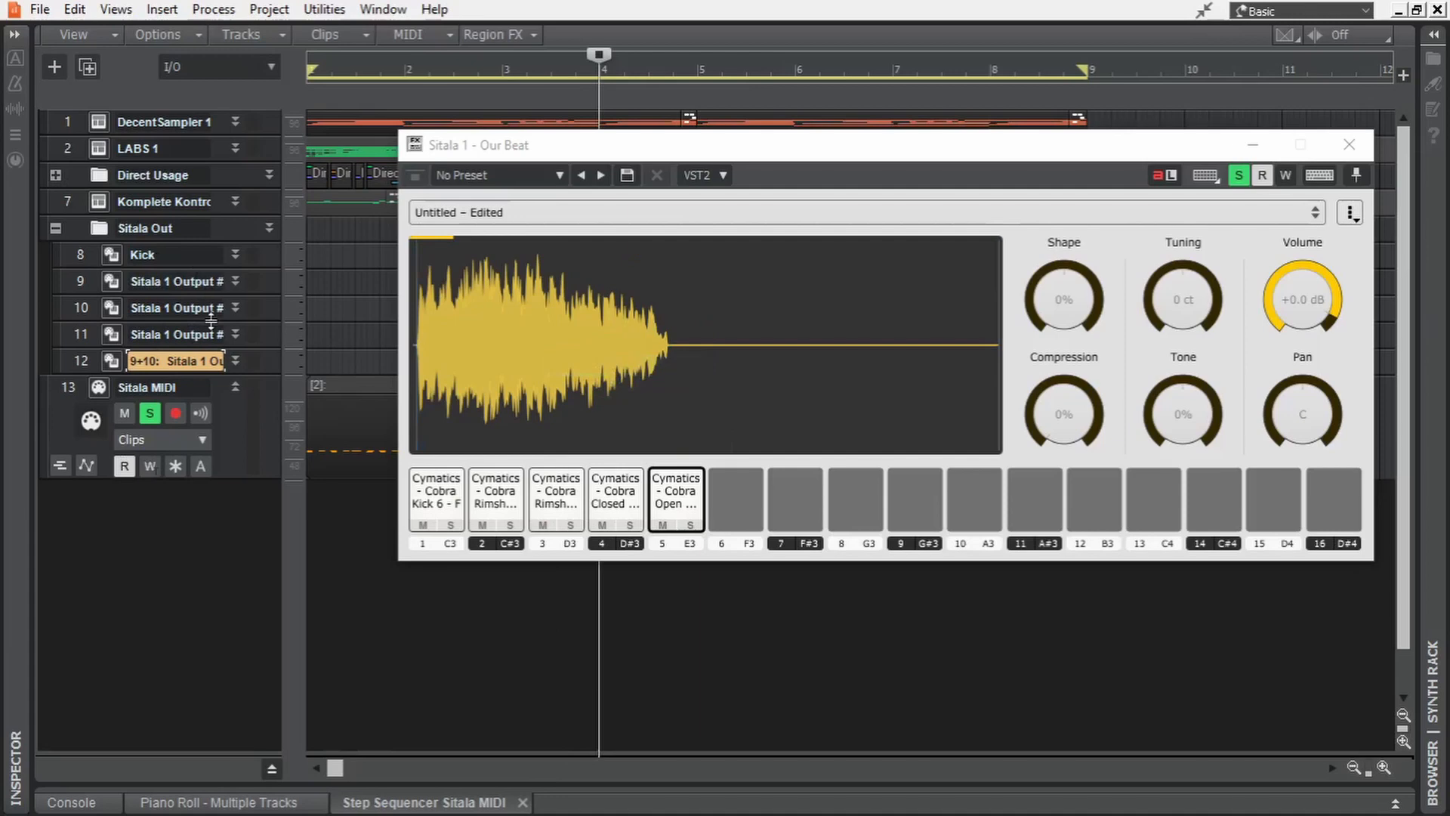
pyautogui.click(682, 498)
# Step: Collapse the Sitala Out folder and the Sitala MIDI track, and close the Sitala plug-in window
pyautogui.click(55, 228)
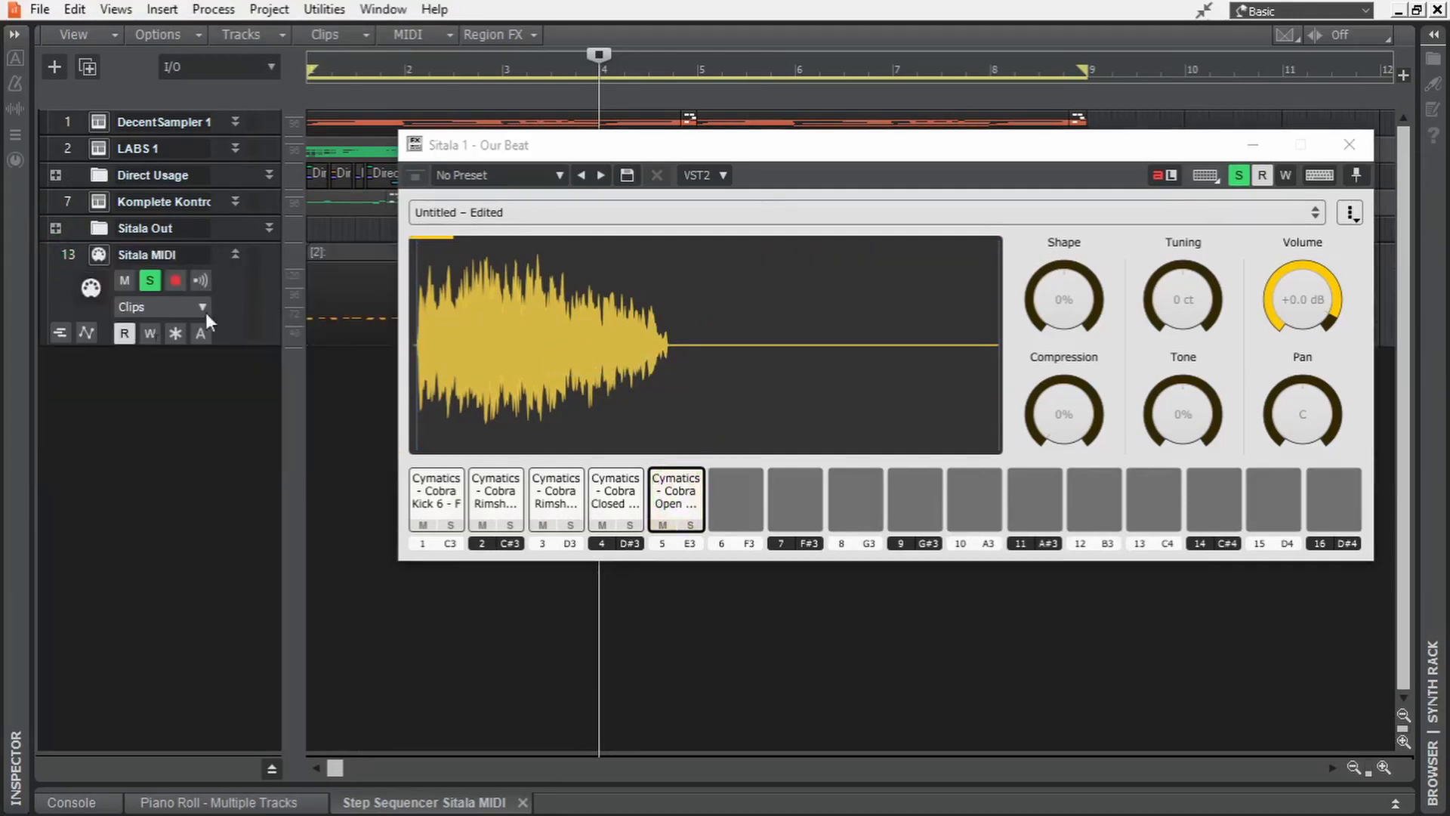
pyautogui.click(235, 254)
pyautogui.click(1368, 146)
# Step: Show the plug-in browser and search the instruments for "si-dr"
pyautogui.click(1434, 35)
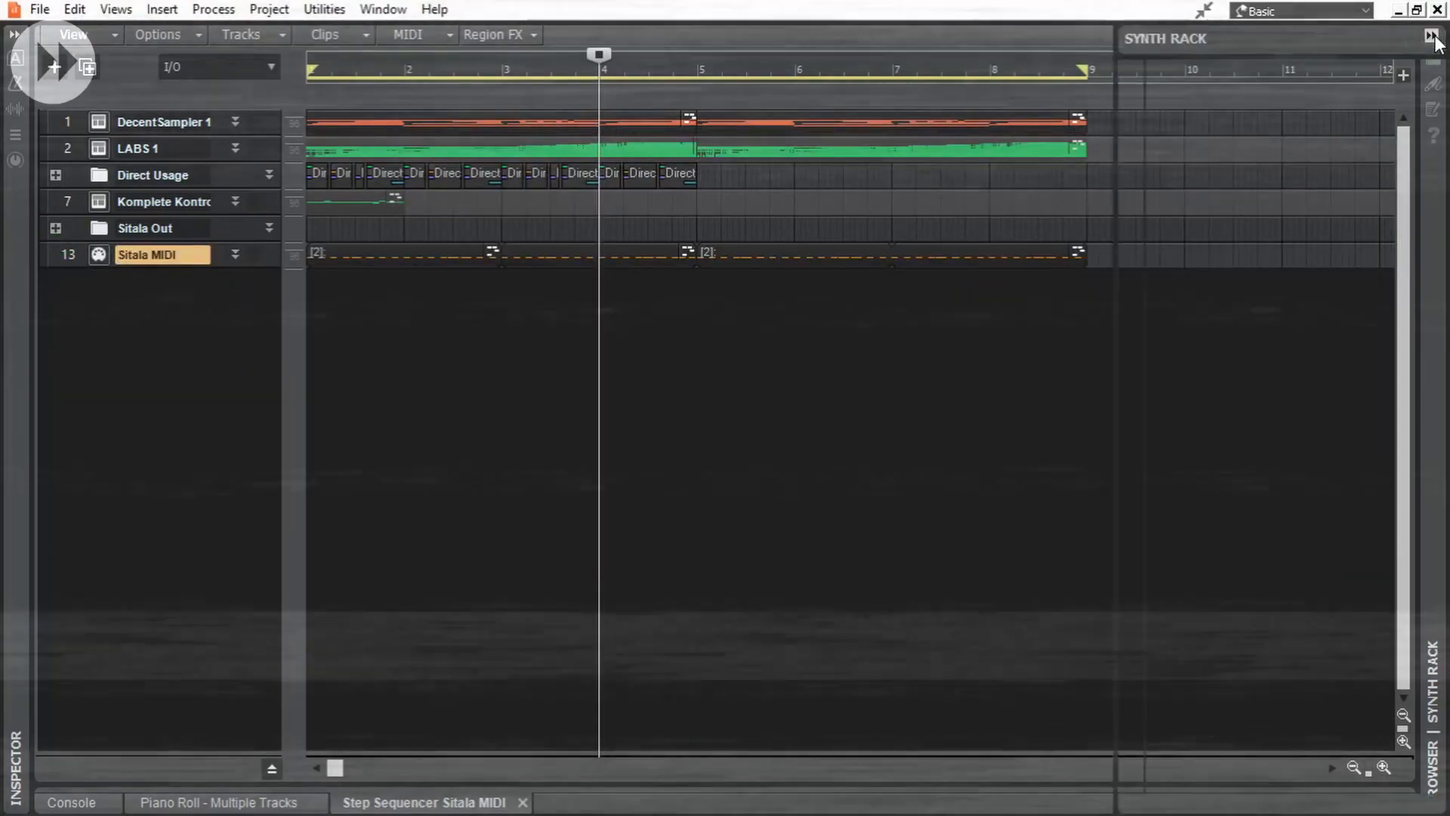
pyautogui.click(1229, 121)
pyautogui.write('si-dr')
# Step: Try SI-Drum Kit with a MIDI source, synth track folder and stereo audio outputs, audition its drums, and undo the insertion
pyautogui.doubleClick(1232, 176)
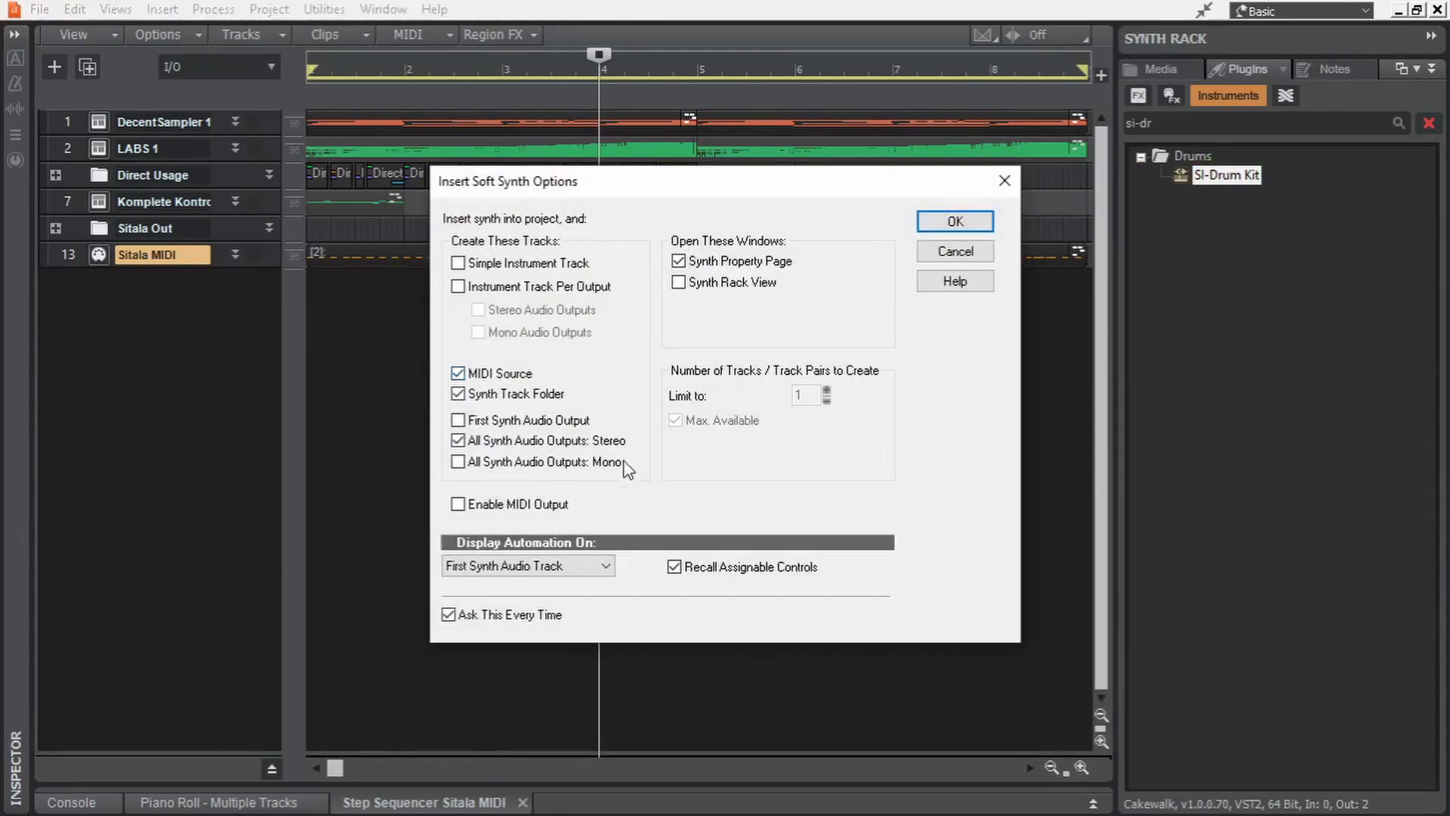
pyautogui.click(961, 223)
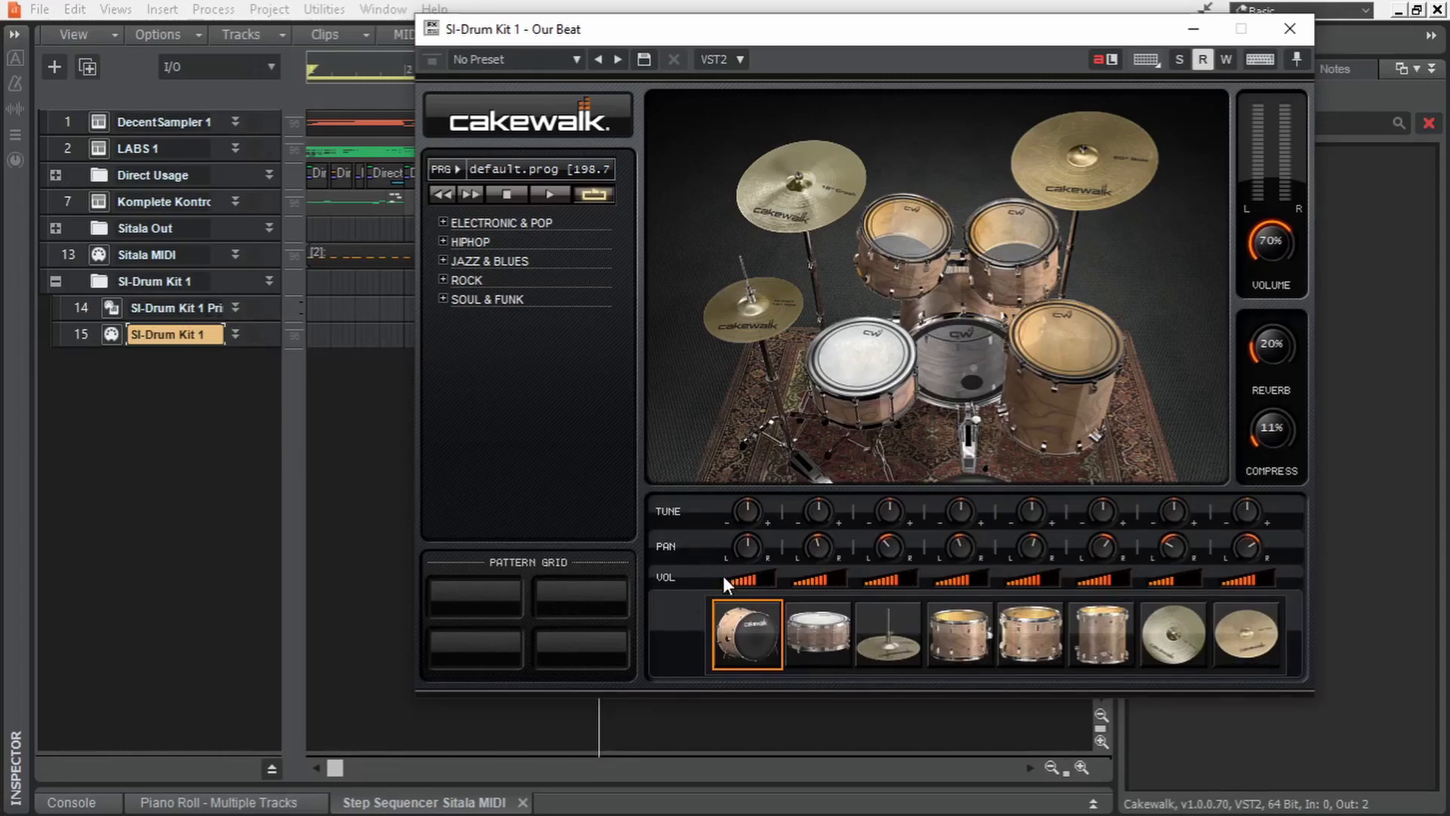
pyautogui.click(745, 641)
pyautogui.click(888, 634)
pyautogui.click(1048, 633)
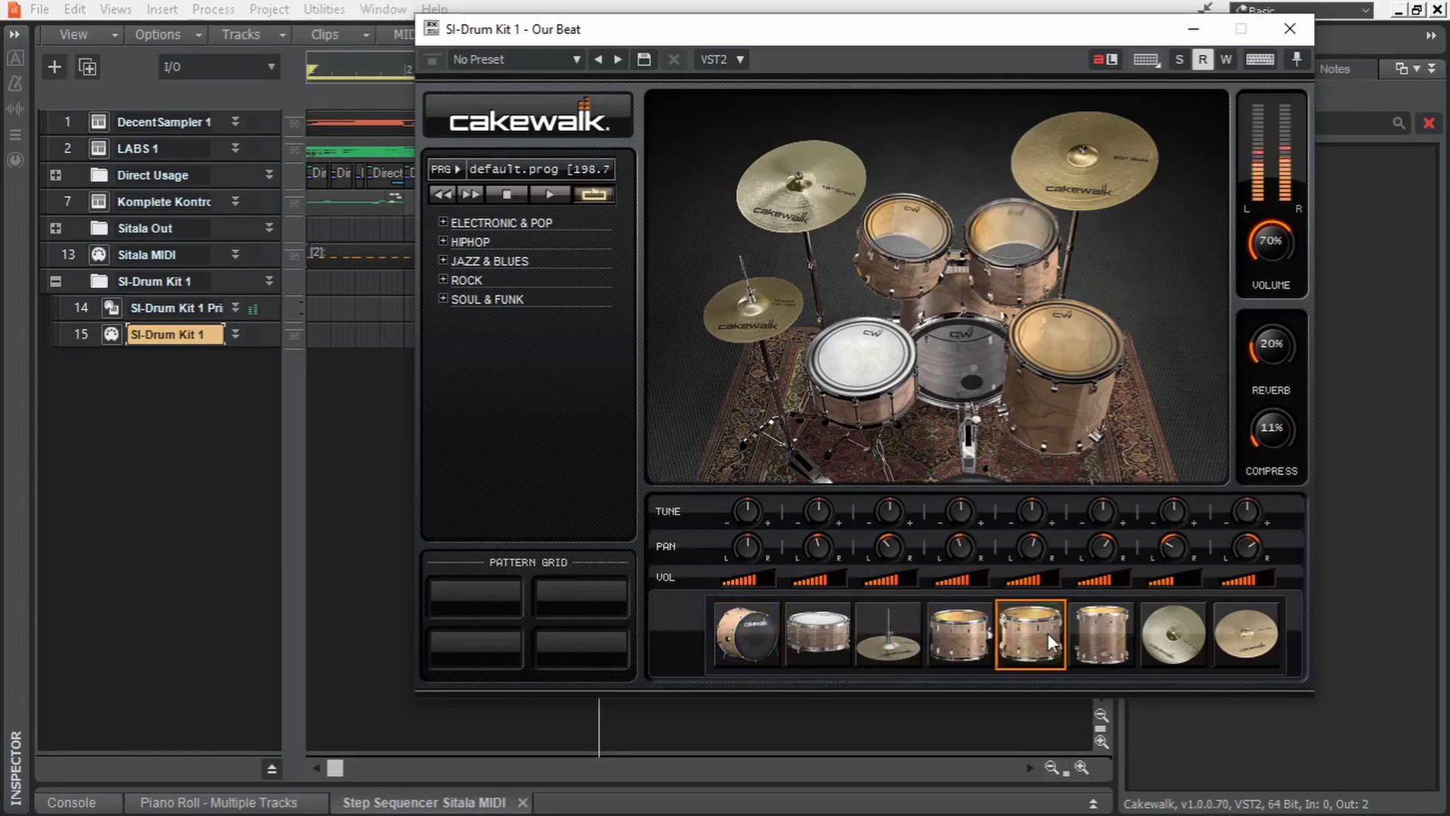
pyautogui.hotkey('ctrl', 'z')
# Step: Insert SI-Drum Kit as a simple instrument track in a synth track folder, close its plug-in window, and expand the track
pyautogui.click(1234, 175)
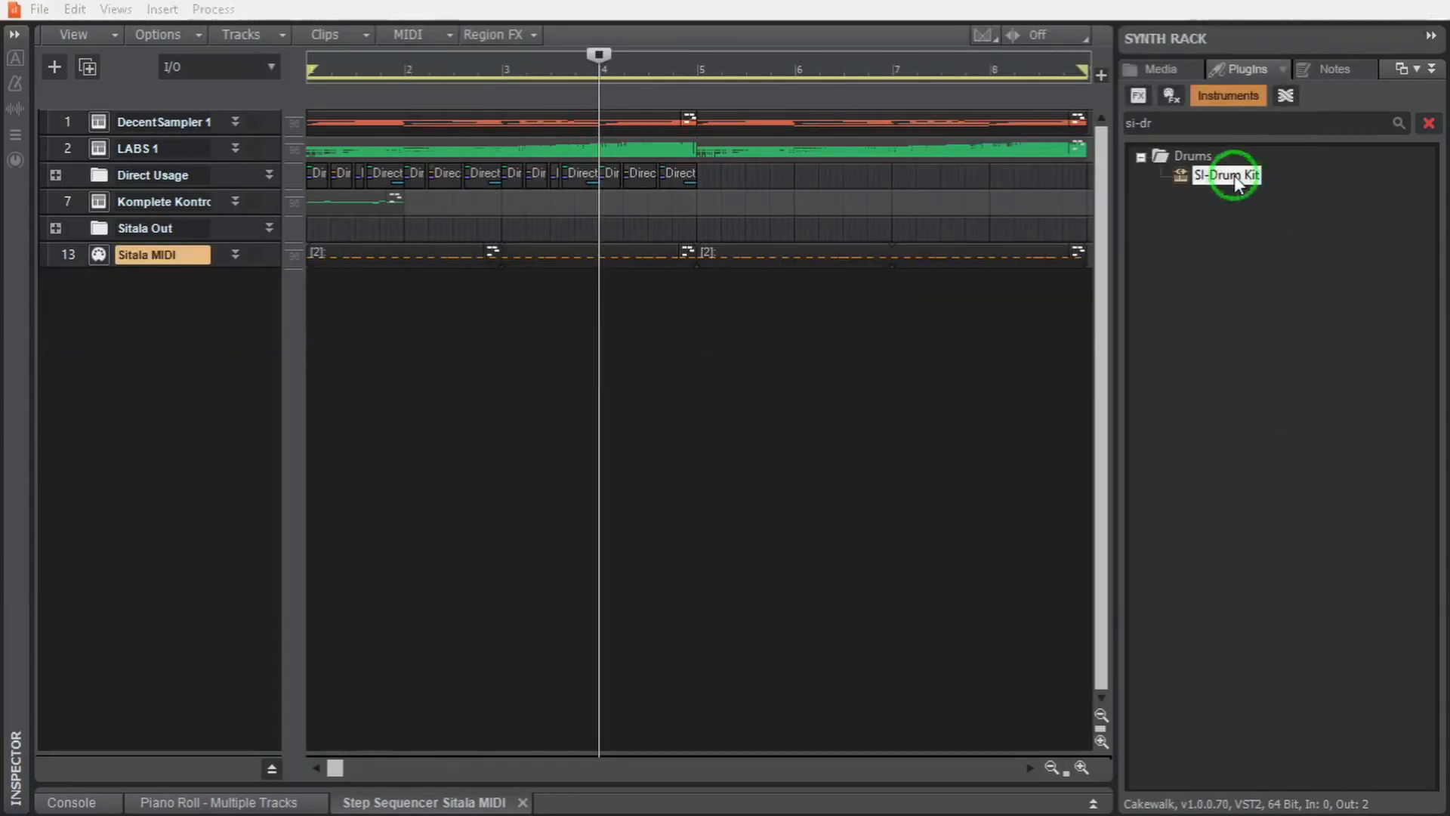
pyautogui.click(1235, 175)
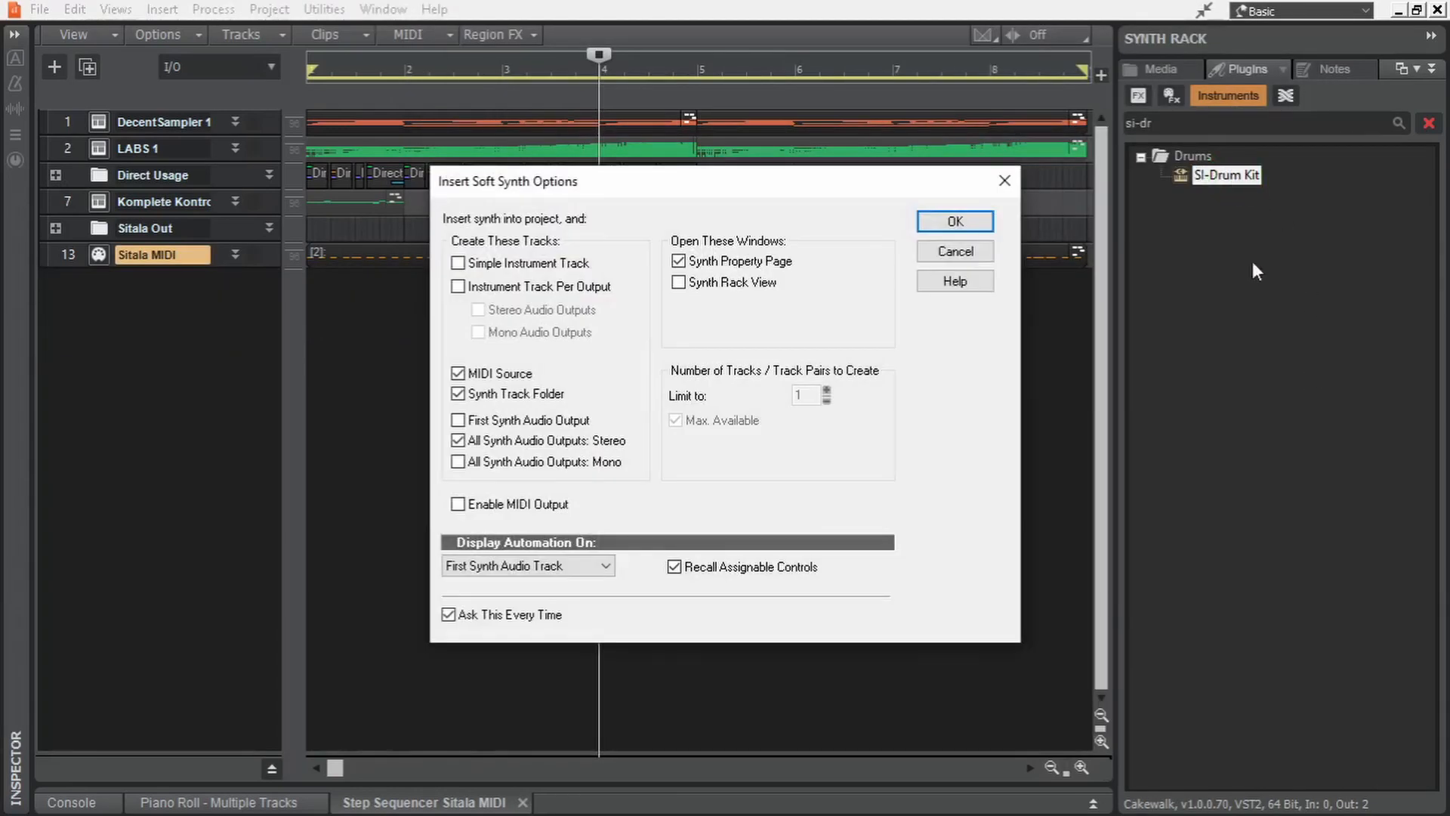
pyautogui.click(459, 264)
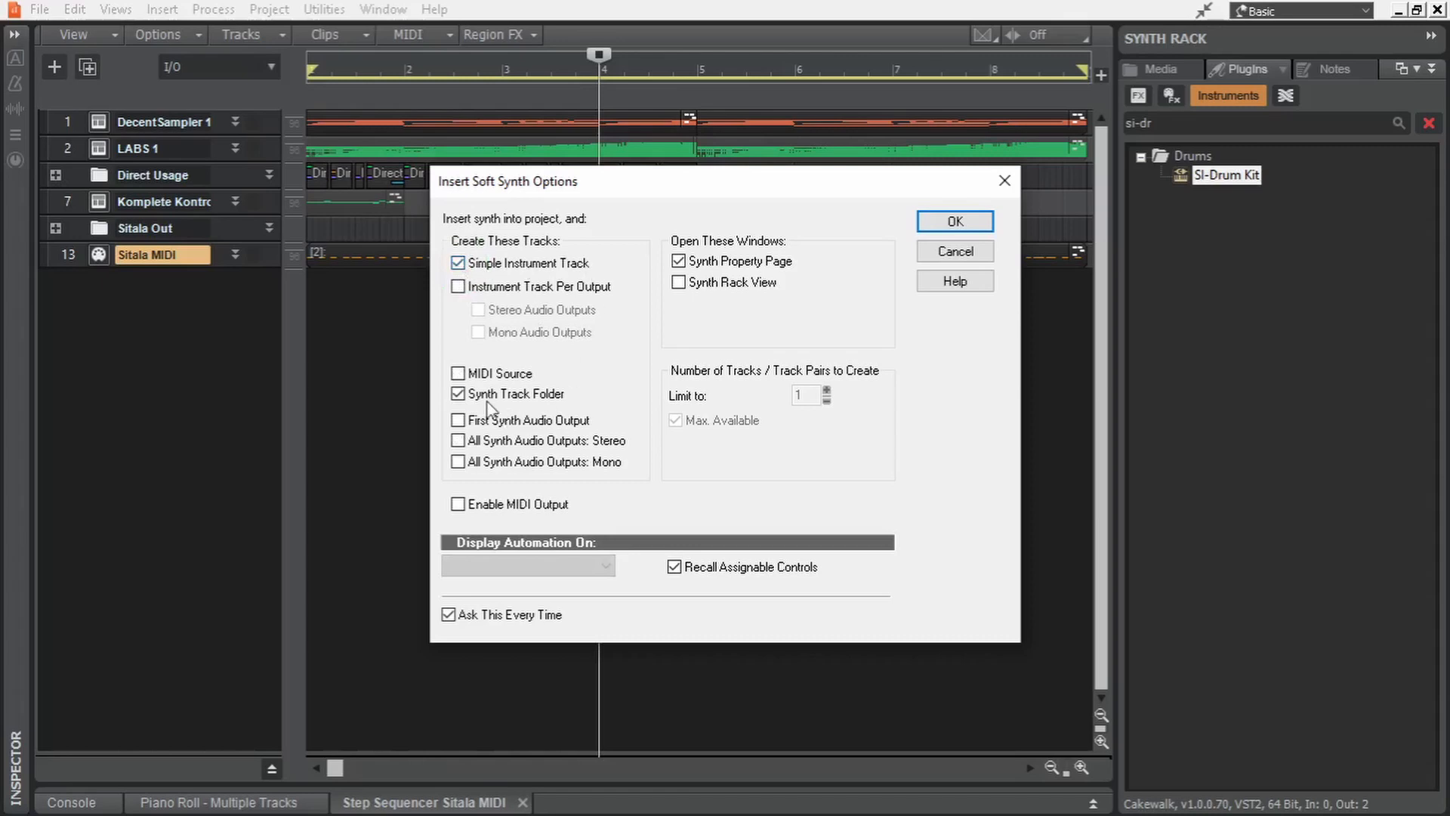
pyautogui.click(937, 221)
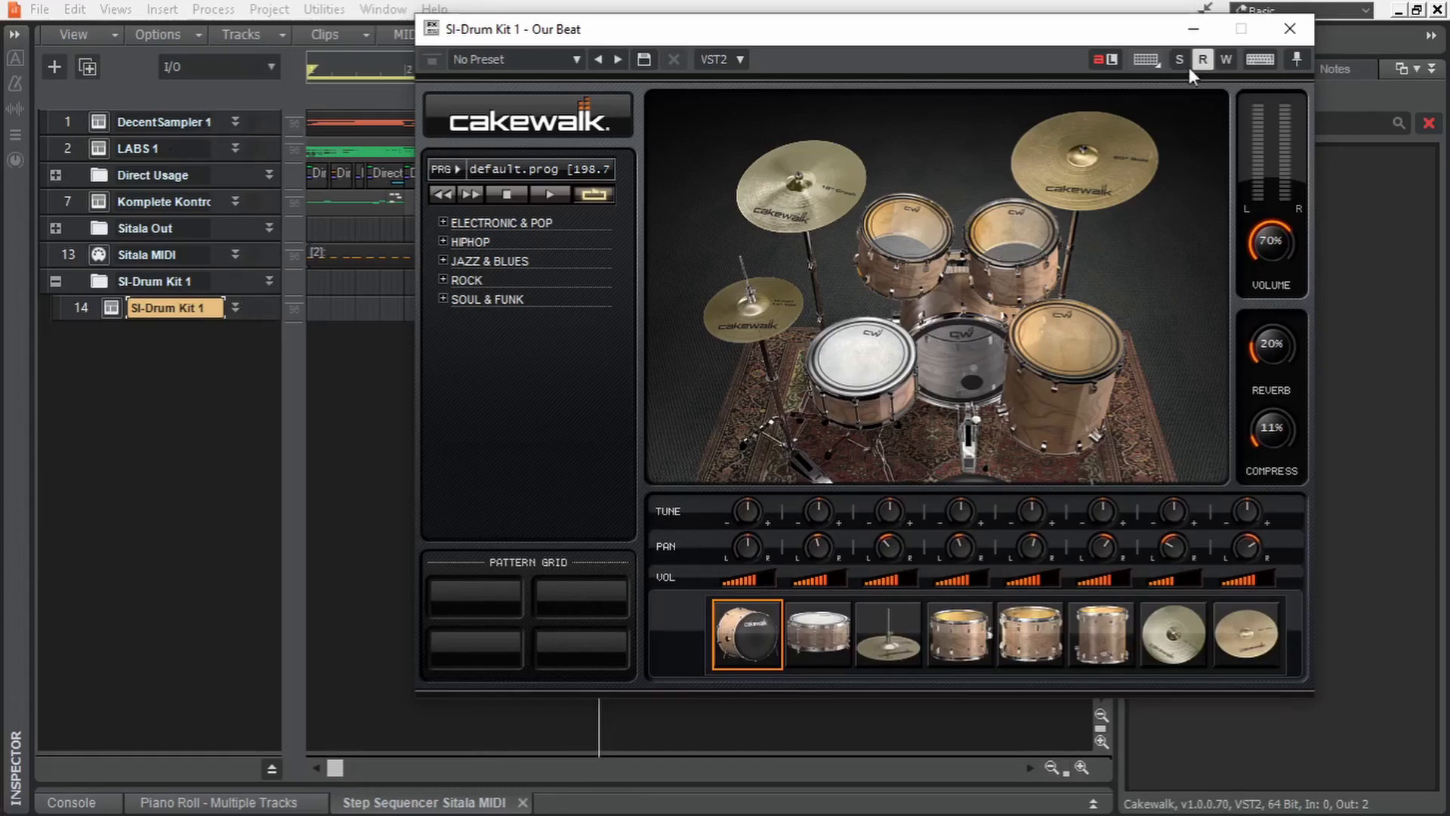
pyautogui.click(1287, 29)
pyautogui.click(235, 309)
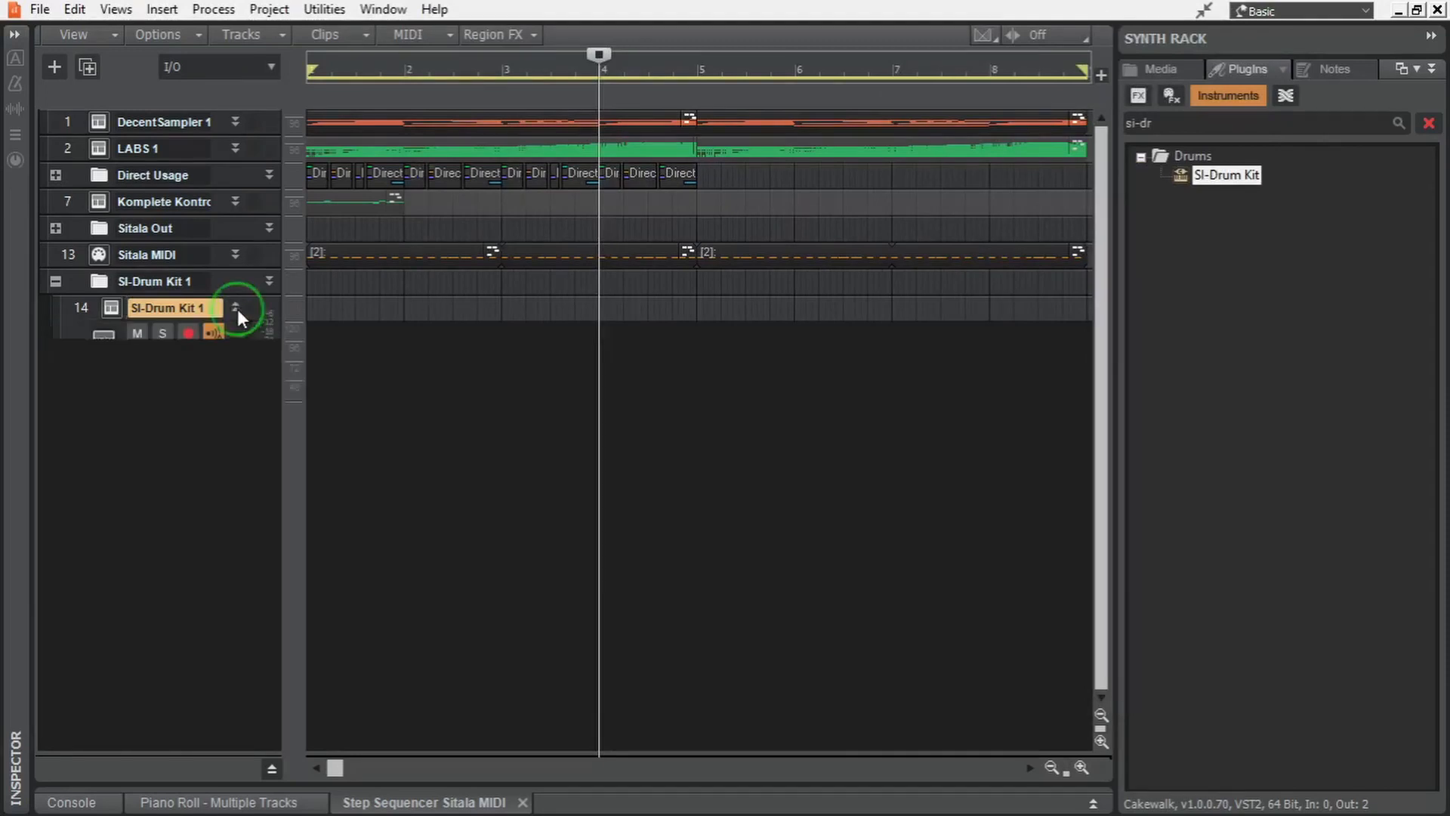
# Step: Hide the browser, copy the first Sitala MIDI step-sequencer clip to the start of the SI-Drum Kit 1 track, and unlink the copy
pyautogui.press('b')
pyautogui.moveTo(386, 252); pyautogui.dragTo(371, 309)
pyautogui.rightClick(371, 309)
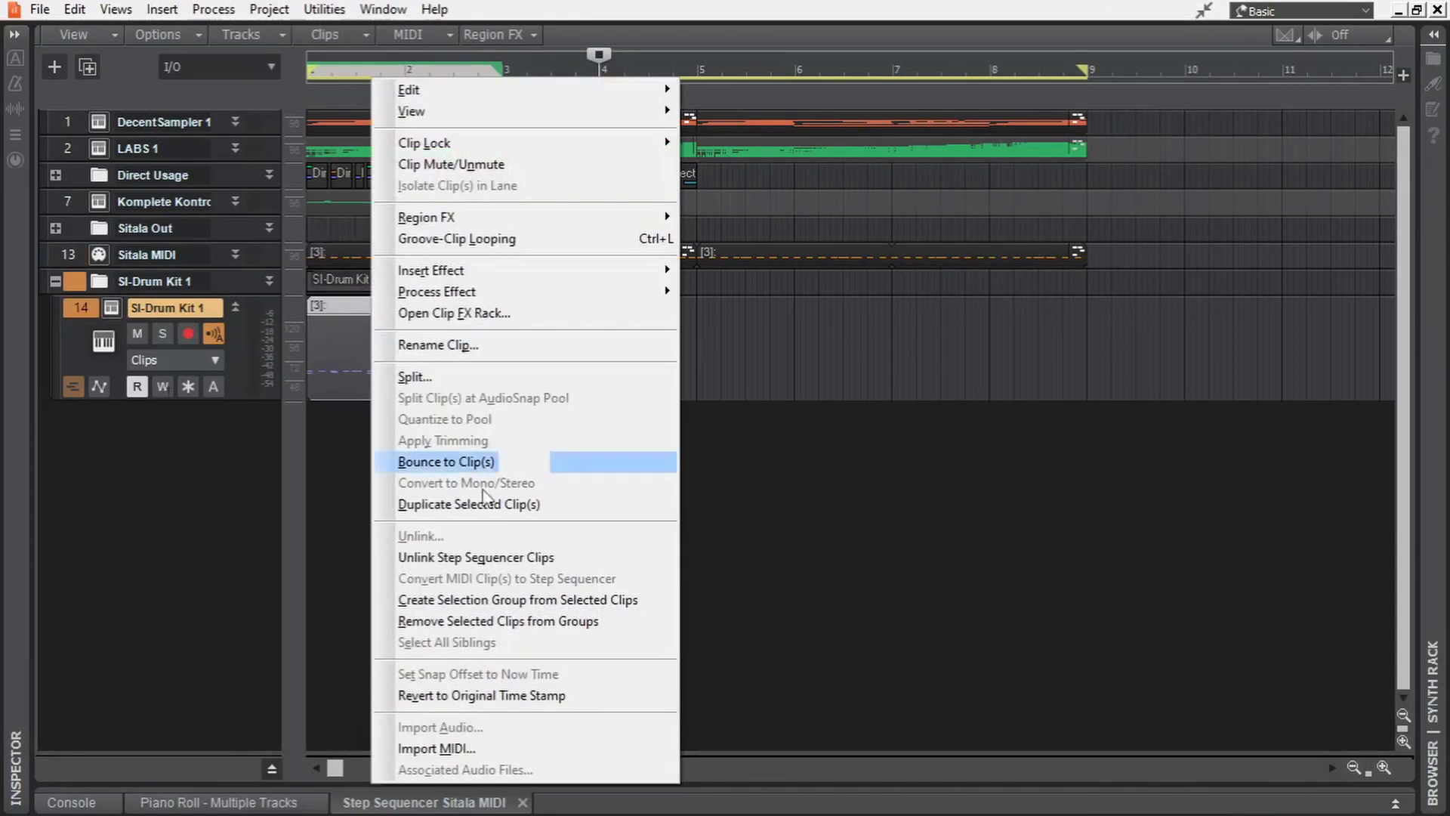
pyautogui.click(503, 559)
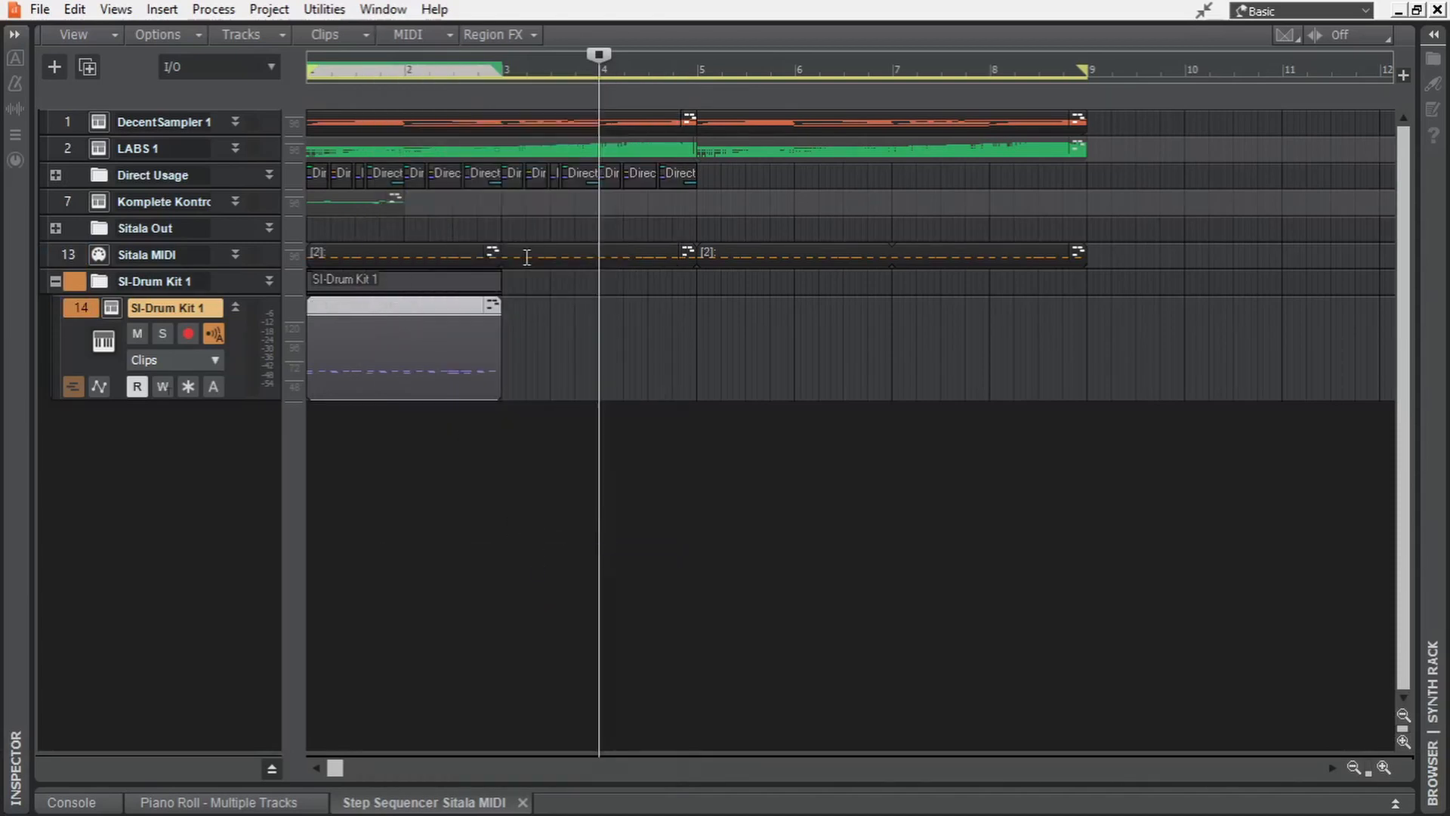
# Step: In the SI-Drum Kit clip's maximised Step Sequencer, paste the hi-hat steps into F#3 and add Bb3 hits on beat 2 step 4 and beat 8 step 3
pyautogui.doubleClick(376, 307)
pyautogui.hotkey('shift', 'd')
pyautogui.rightClick(151, 287)
pyautogui.click(223, 402)
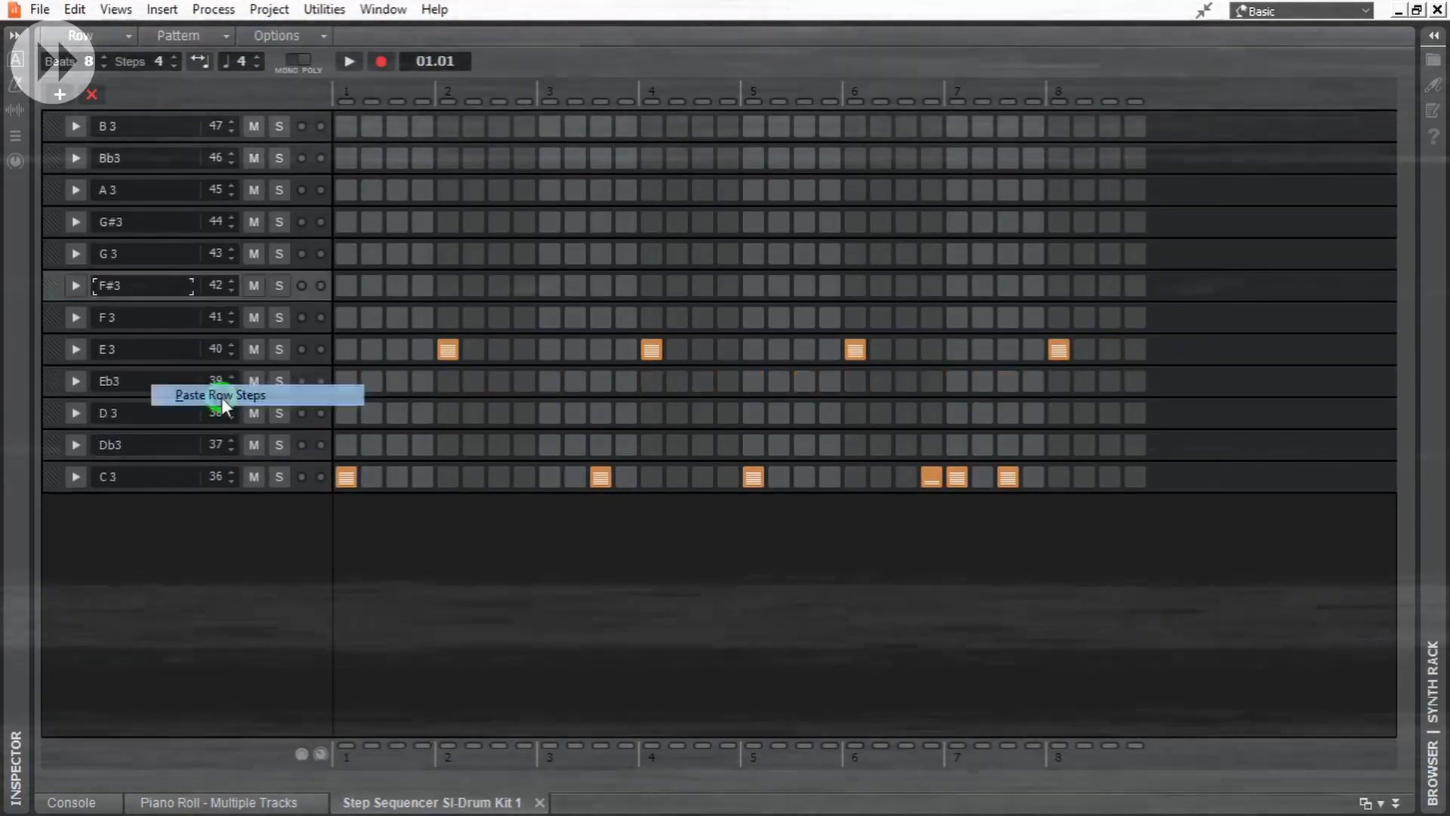
pyautogui.click(524, 158)
pyautogui.click(1109, 158)
pyautogui.click(76, 286)
pyautogui.click(349, 61)
pyautogui.click(75, 286)
# Step: Add soft D3 snare hits on steps 2 to 4 of beats 1 and 3, and on beat 4 step 4
pyautogui.click(76, 414)
pyautogui.click(728, 413)
pyautogui.click(423, 413)
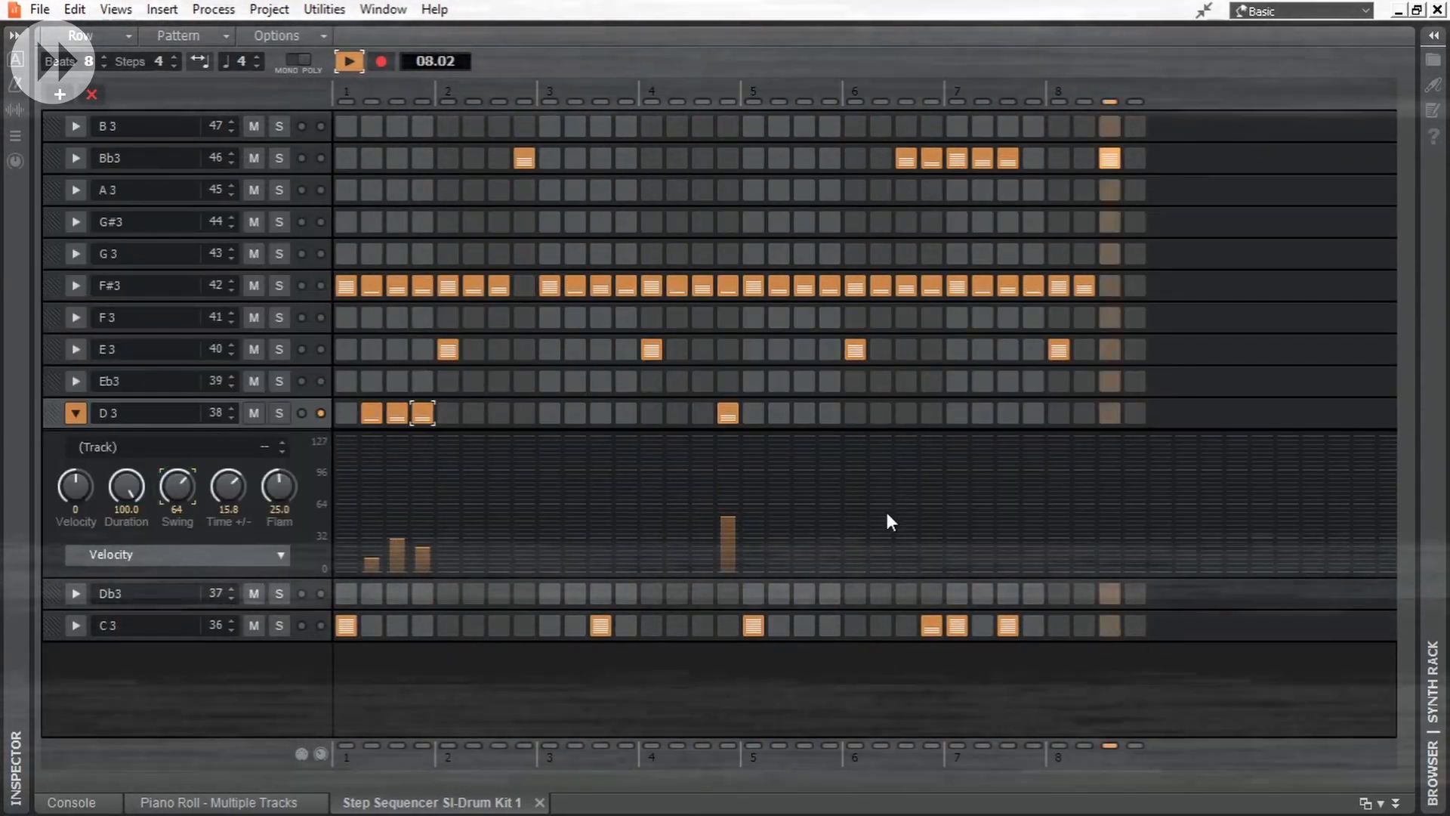
pyautogui.click(574, 413)
pyautogui.click(601, 414)
pyautogui.click(627, 414)
# Step: Clear the F#3 hits on beat 6 step 4 and beat 7 step 2, and add soft D3 hits on beat 8 steps 3 and 4
pyautogui.rightClick(933, 286)
pyautogui.click(76, 158)
pyautogui.click(76, 434)
pyautogui.click(76, 560)
pyautogui.click(1110, 413)
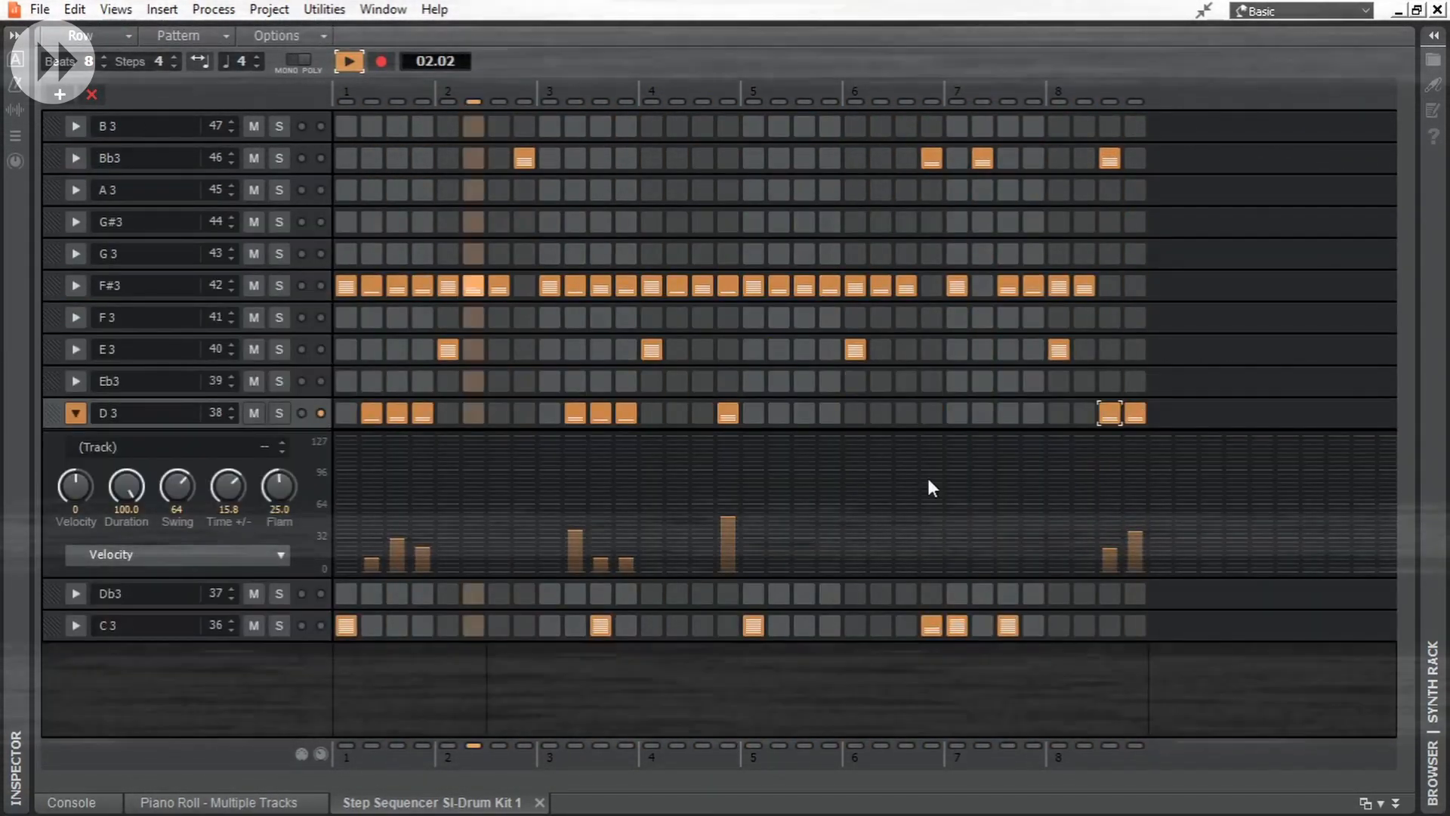
# Step: Replace the F#3 hit on beat 7 step 1 with a Bb3 hit, and add soft D3 hits on beat 5 steps 2 to 4
pyautogui.click(75, 413)
pyautogui.click(76, 157)
pyautogui.click(957, 158)
pyautogui.rightClick(957, 434)
pyautogui.click(959, 252)
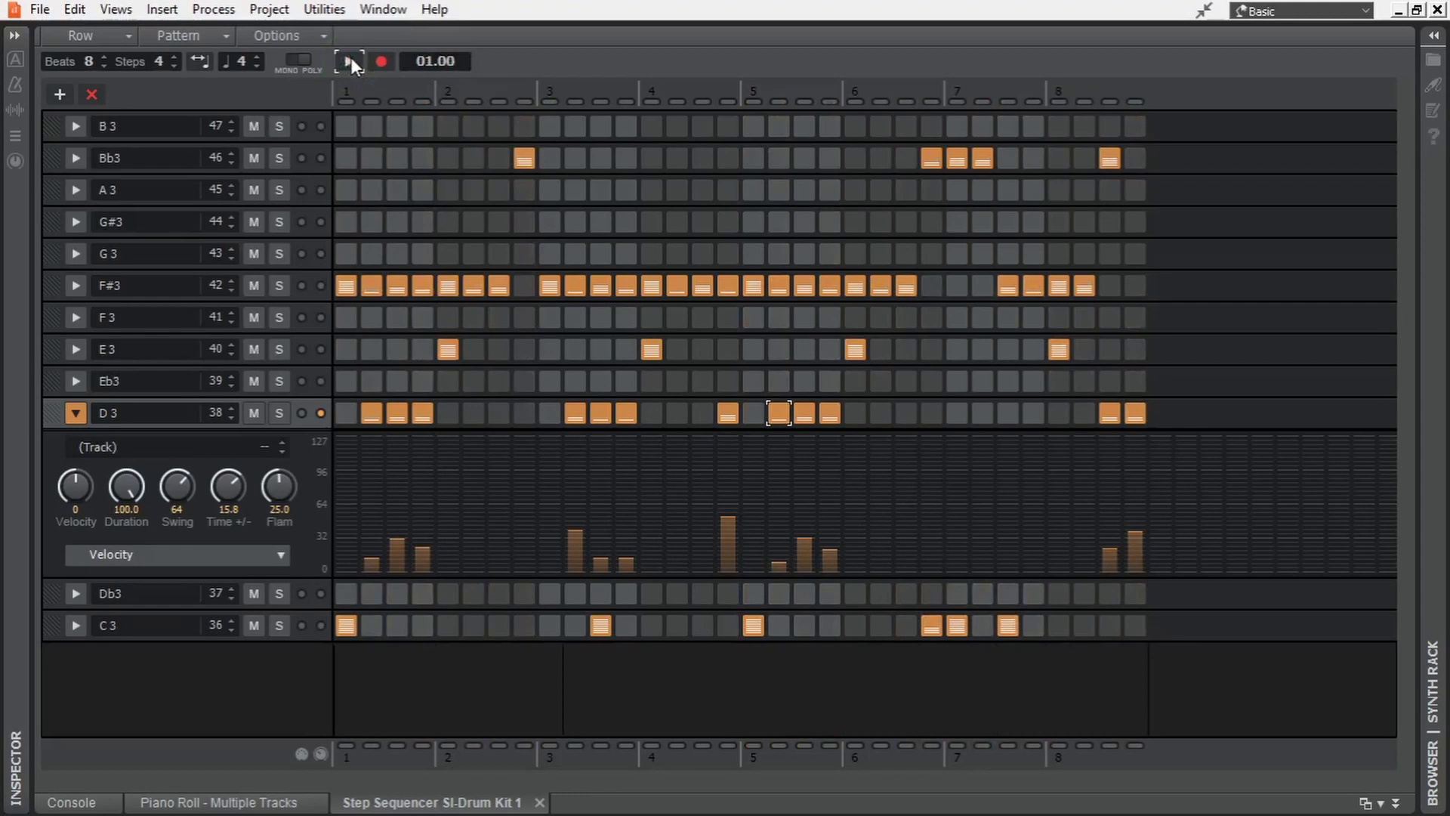
# Step: Play back the edited SI-Drum Kit pattern, collapse the D3 row, and stop playback
pyautogui.click(350, 61)
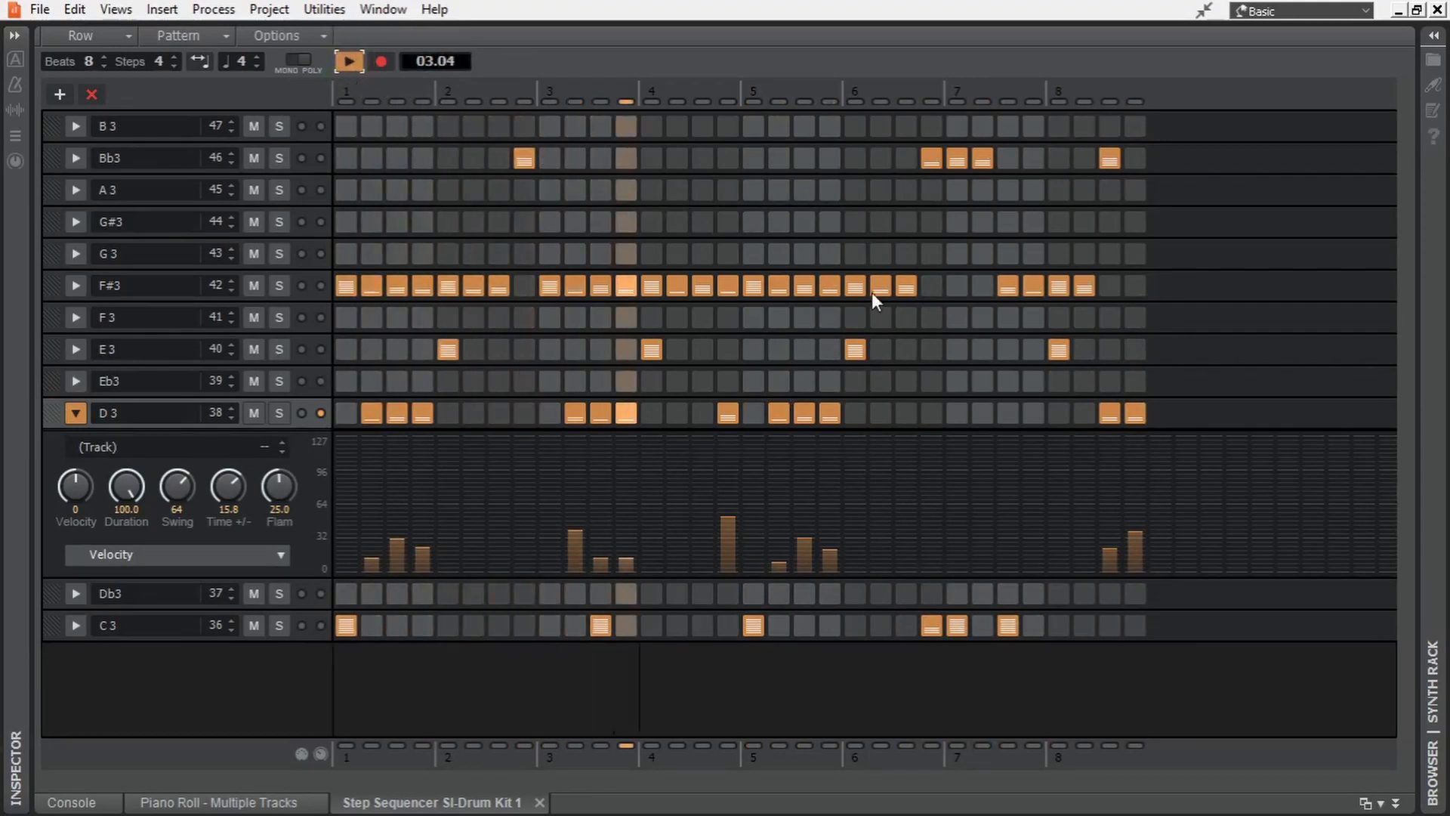
pyautogui.click(76, 414)
pyautogui.press('space')
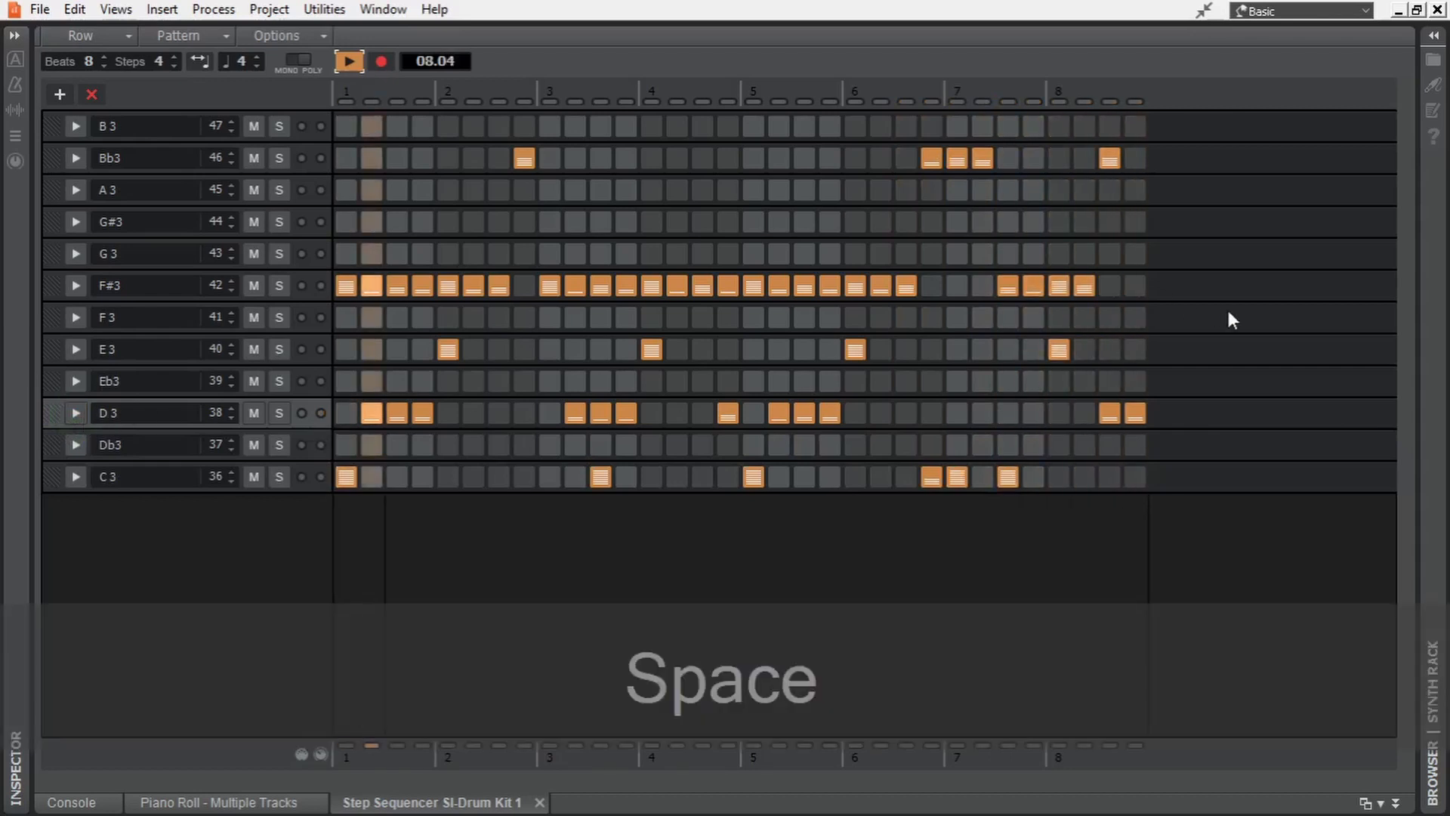
# Step: Return to the track view, extend the SI-Drum Kit clip to the start of measure 9, and bounce it to a single clip
pyautogui.press('d')
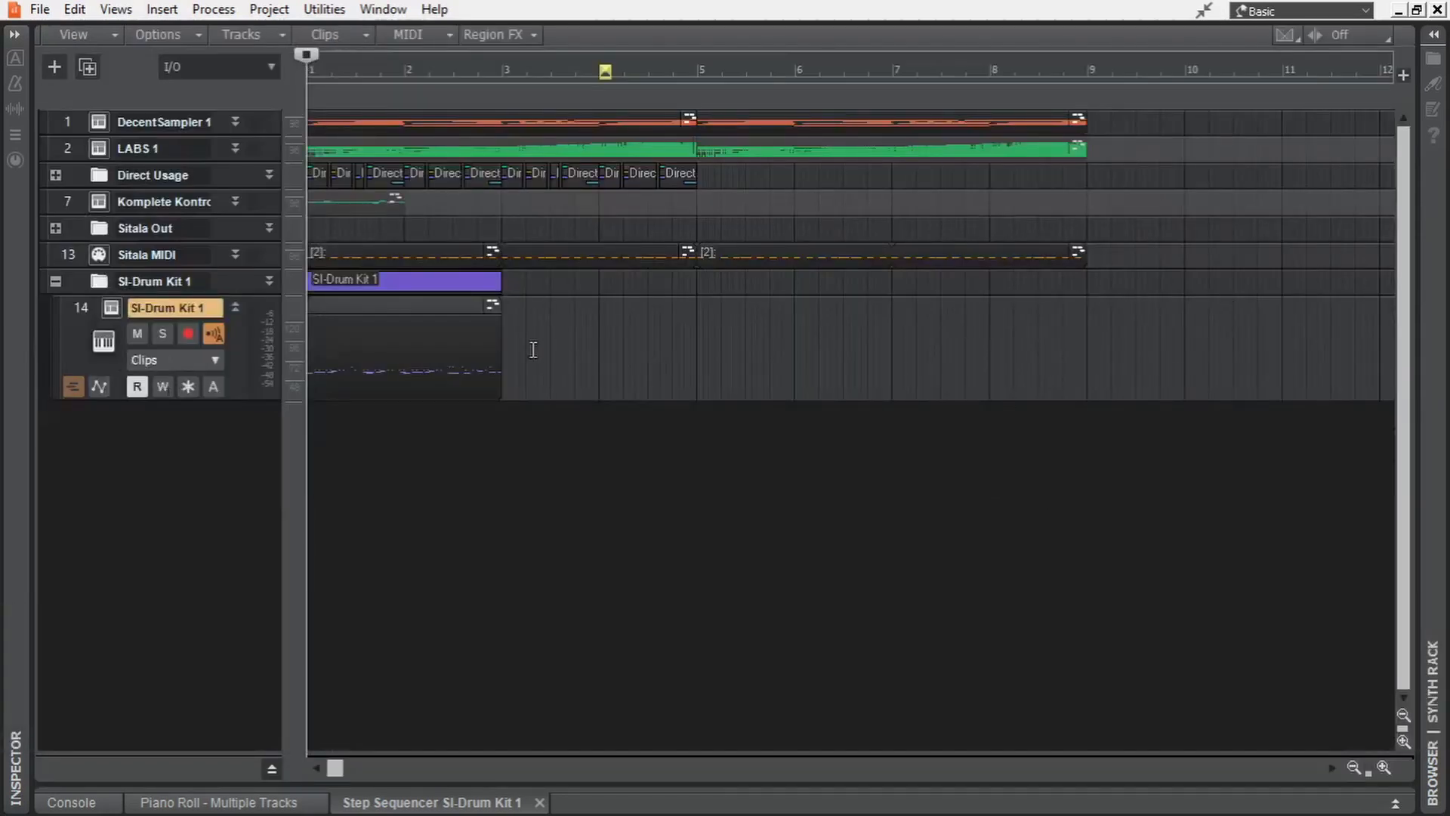
pyautogui.moveTo(501, 340); pyautogui.dragTo(1082, 368)
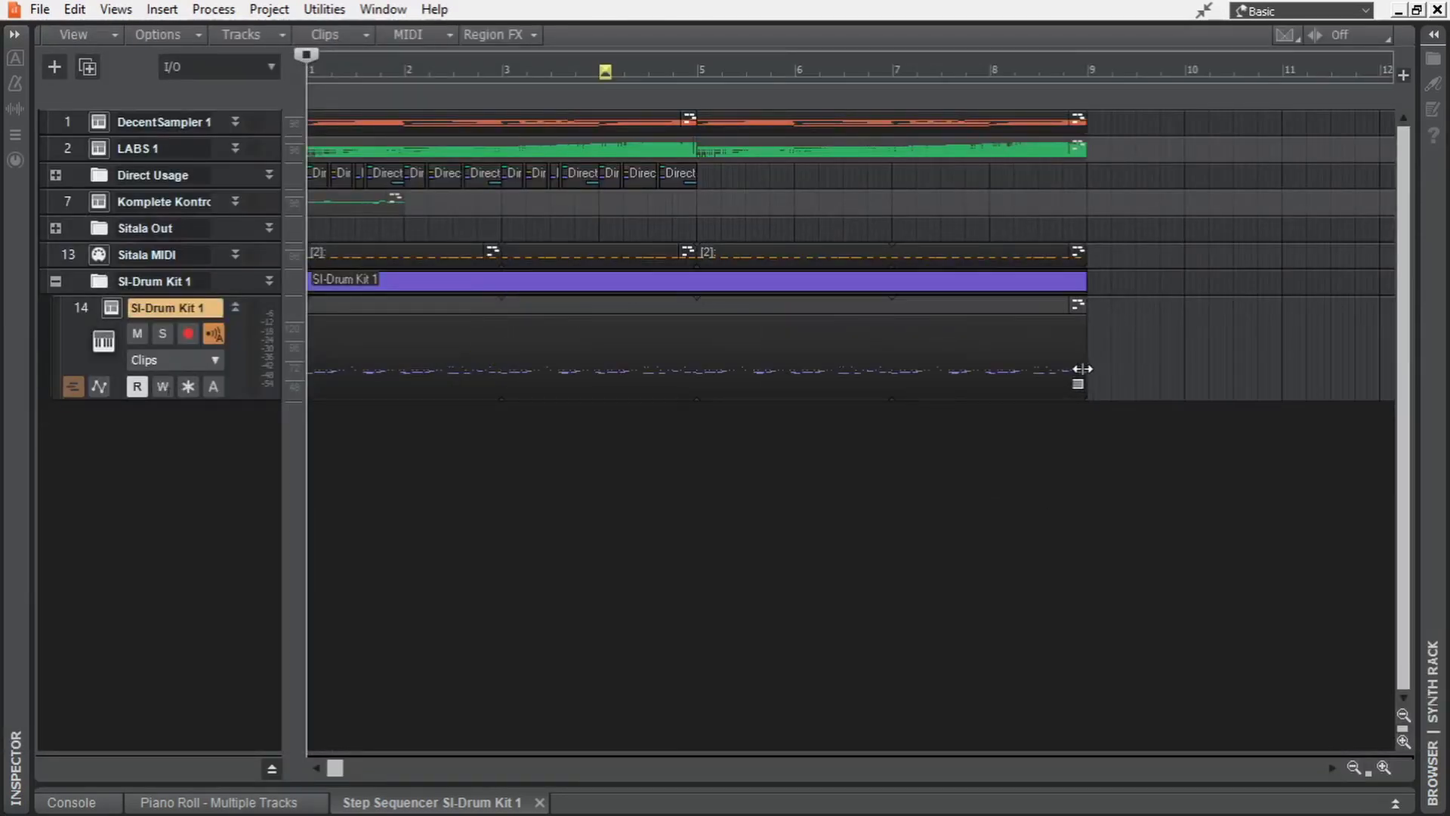
pyautogui.rightClick(1045, 311)
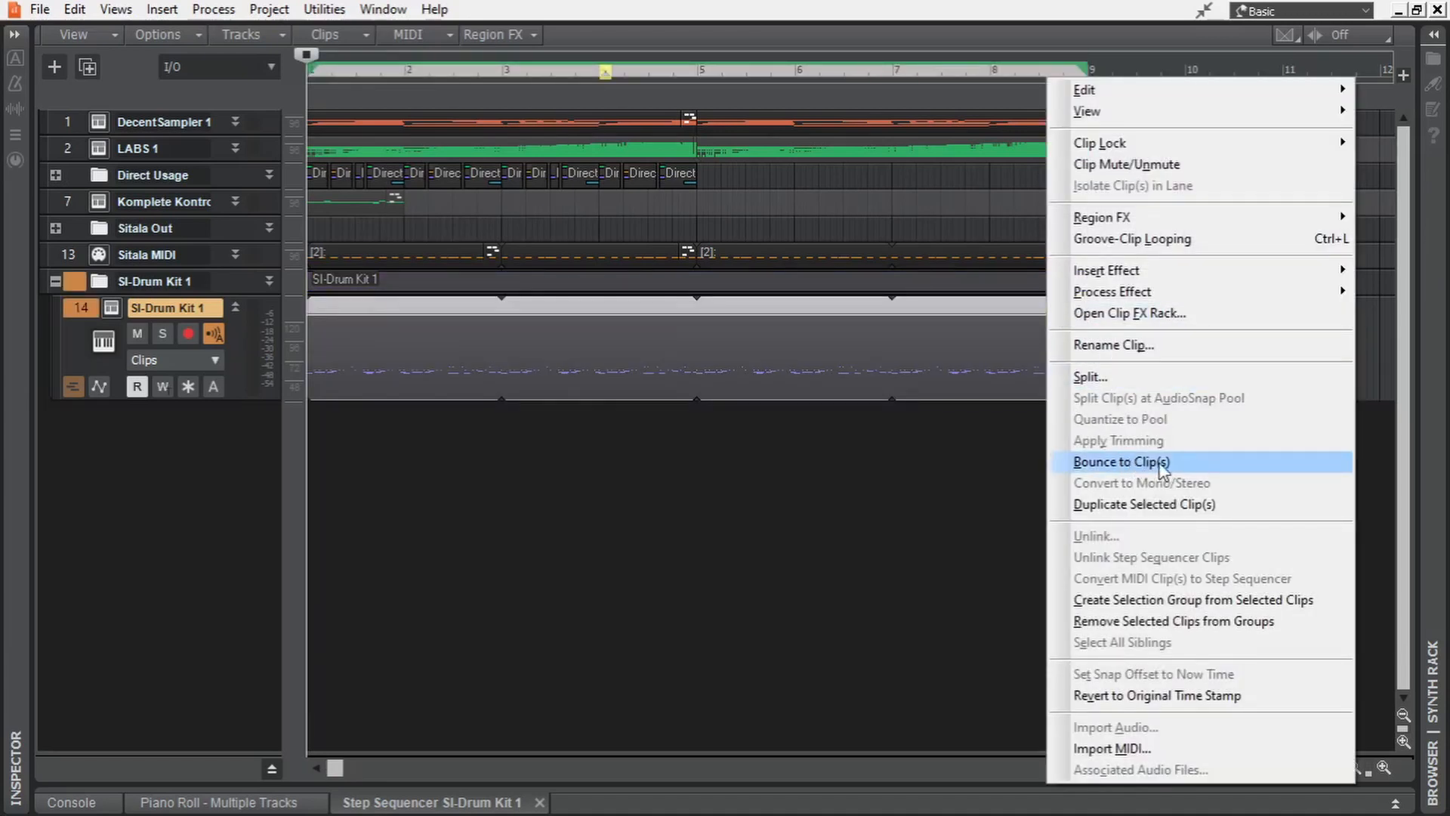
pyautogui.click(1180, 462)
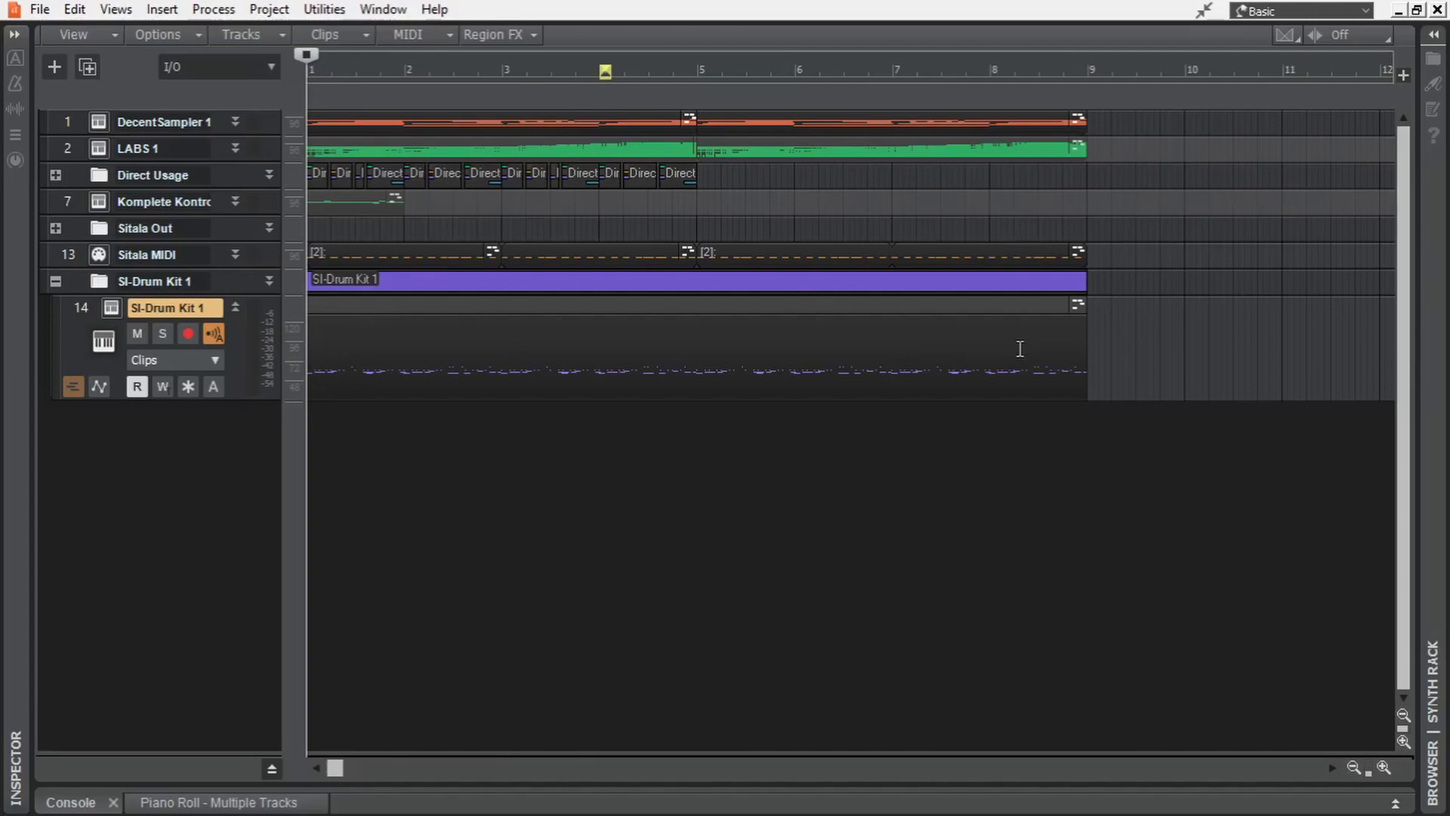
# Step: In the Piano Roll, add a Db4 crash note at the start of measure 5 and an A4 note just before it, auditioning the result
pyautogui.hotkey('alt', '3')
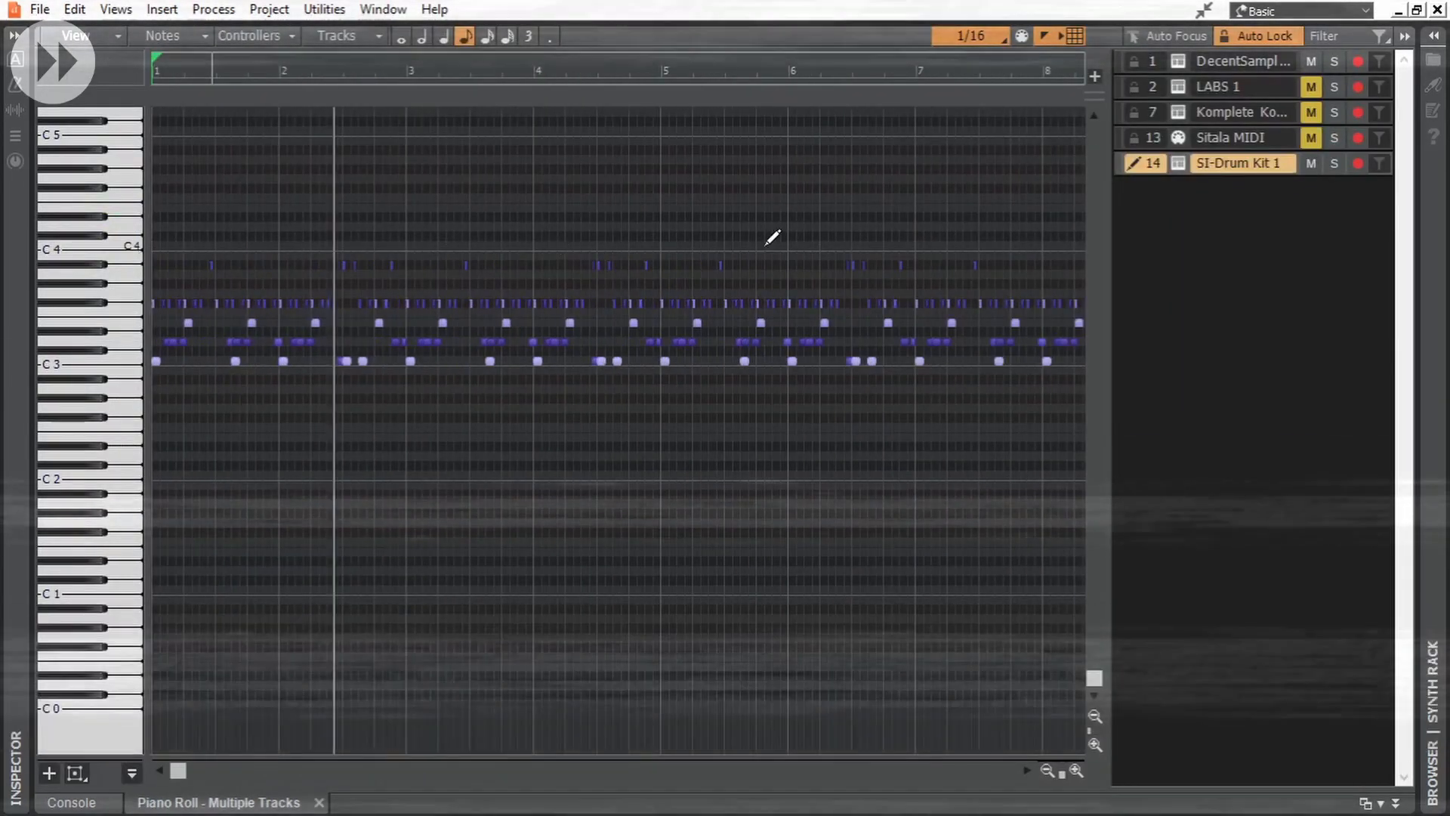
pyautogui.moveTo(419, 243); pyautogui.dragTo(418, 231)
pyautogui.click(401, 140)
pyautogui.press('n')
pyautogui.press('space')
pyautogui.moveTo(401, 139); pyautogui.dragTo(375, 139)
pyautogui.press('space')
pyautogui.scroll(4, 374, 249)
pyautogui.press('space')
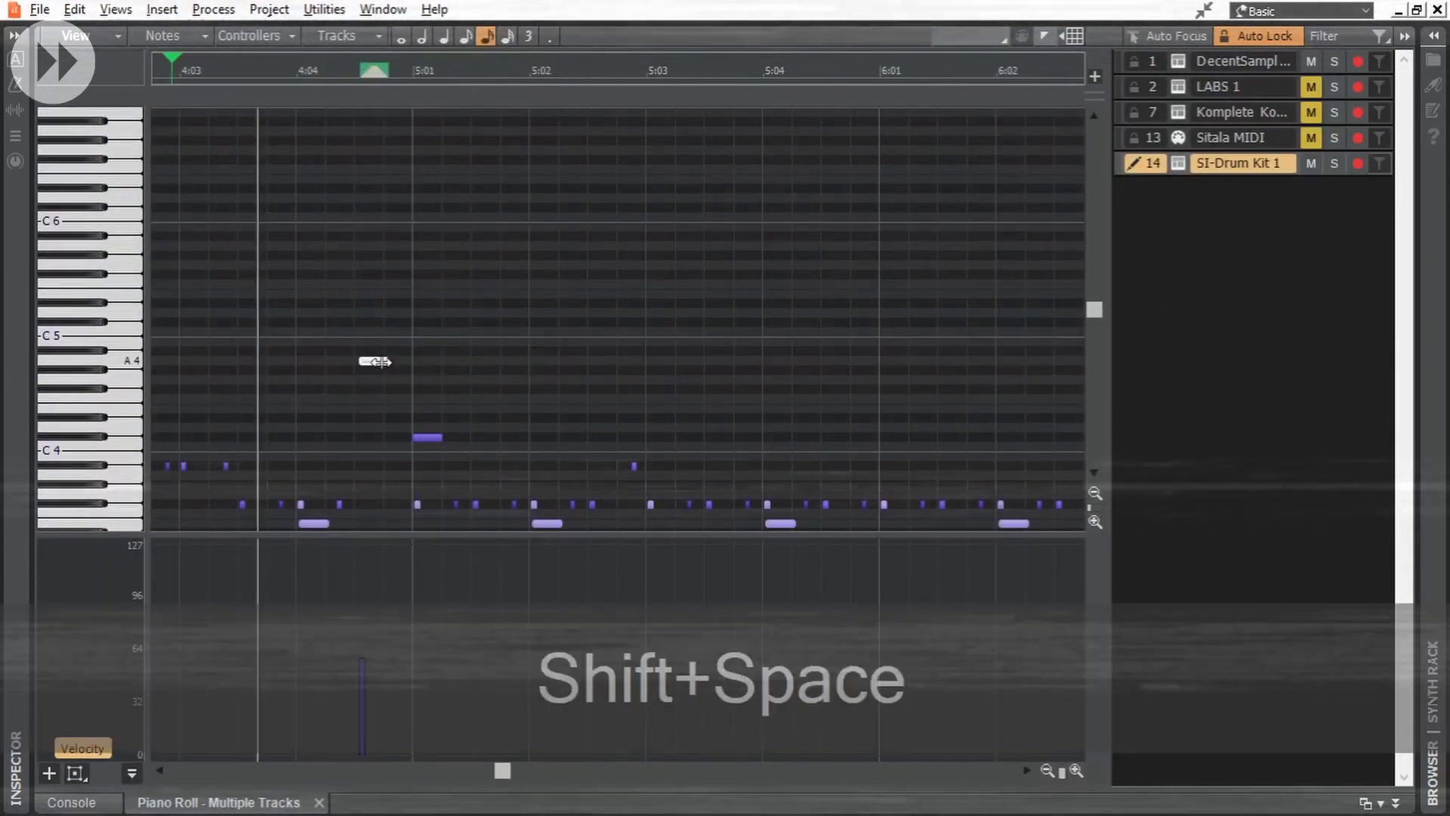
# Step: Raise the note just before measure 5 to B4, copy the Db4 crash to the start of measure 1, and return to the track view
pyautogui.scroll(-2, 366, 207)
pyautogui.click(423, 330)
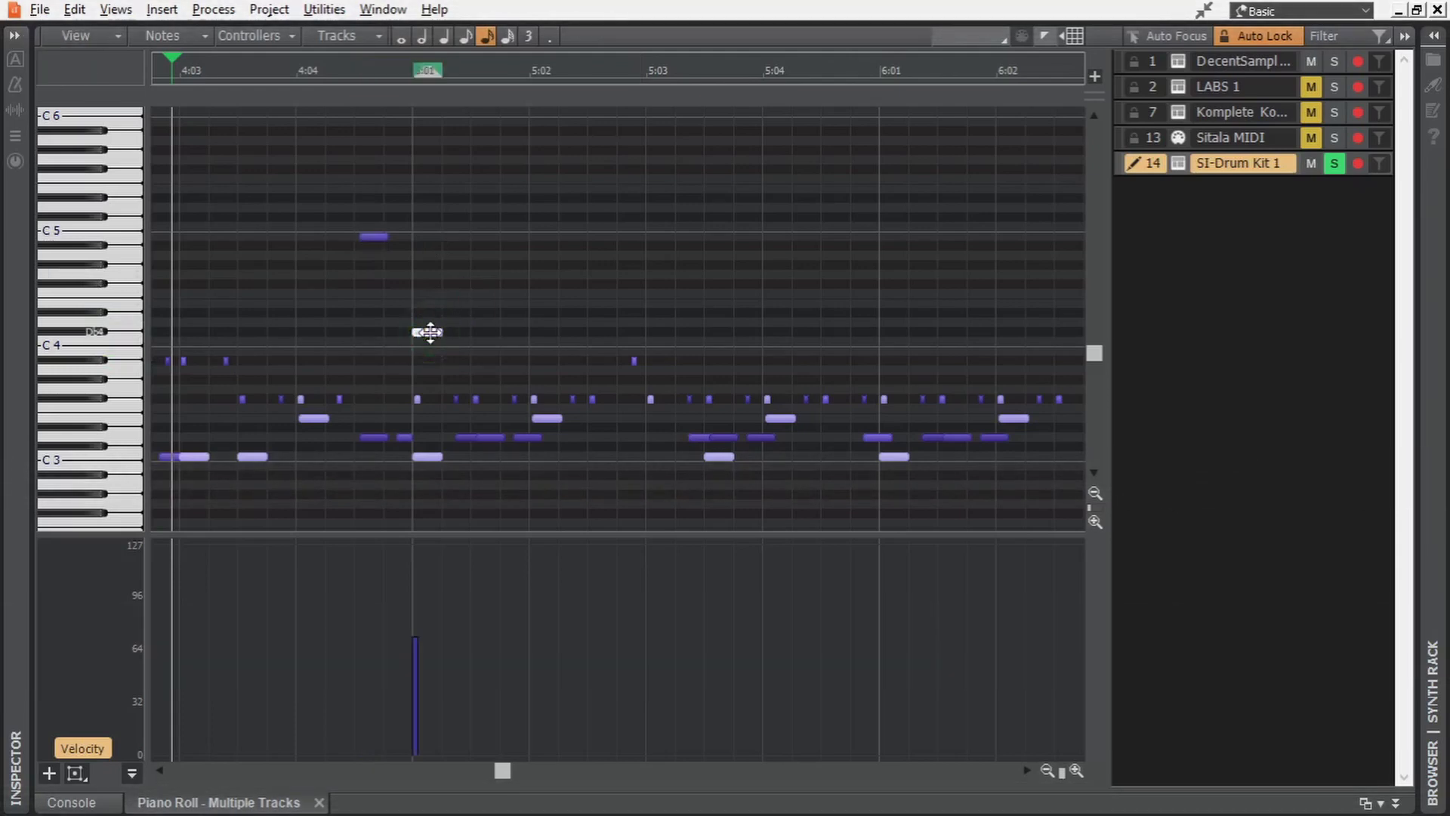
pyautogui.click(378, 236)
pyautogui.scroll(-2, 479, 228)
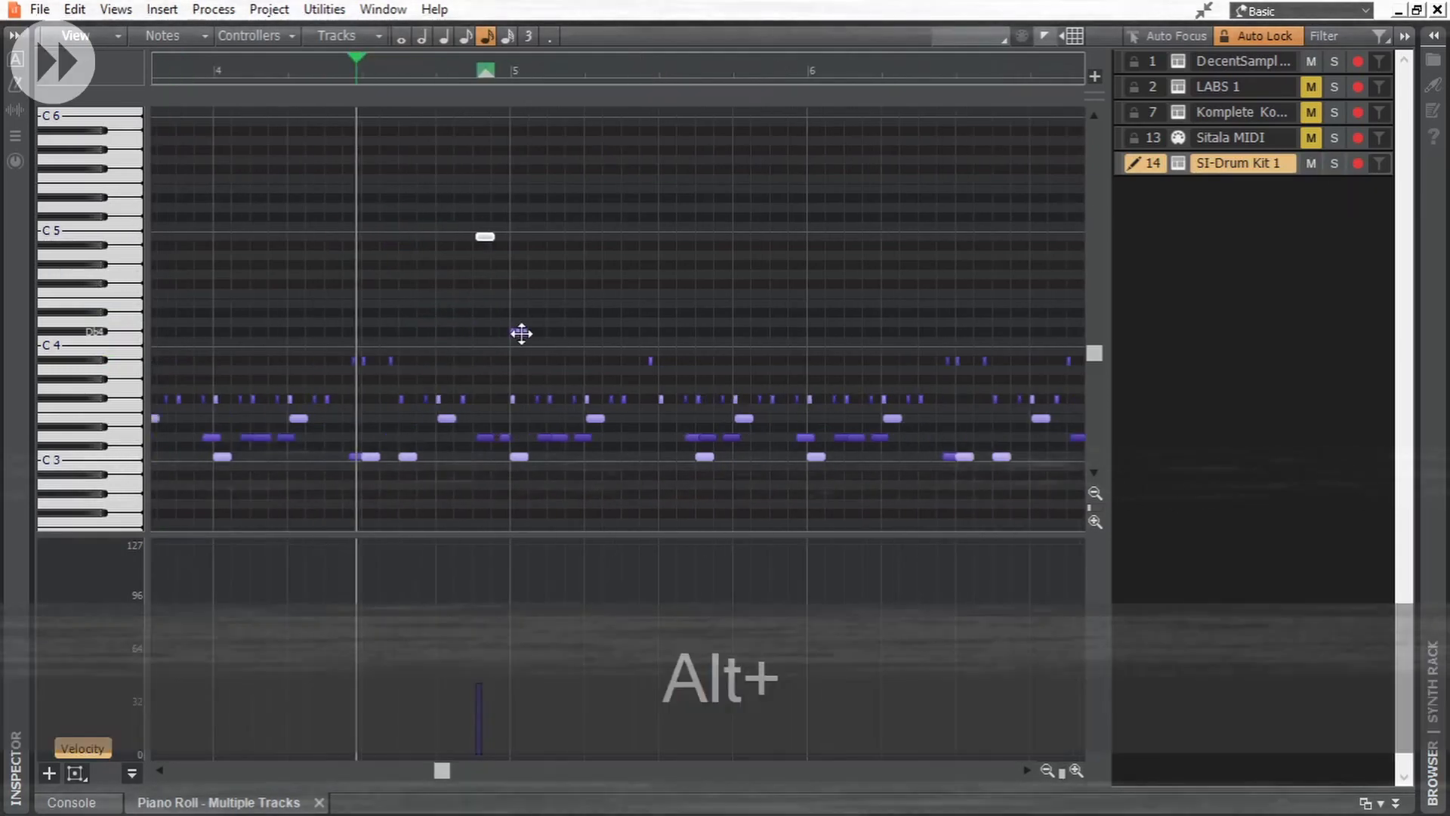
pyautogui.moveTo(521, 333); pyautogui.dragTo(39, 275)
pyautogui.press('d')
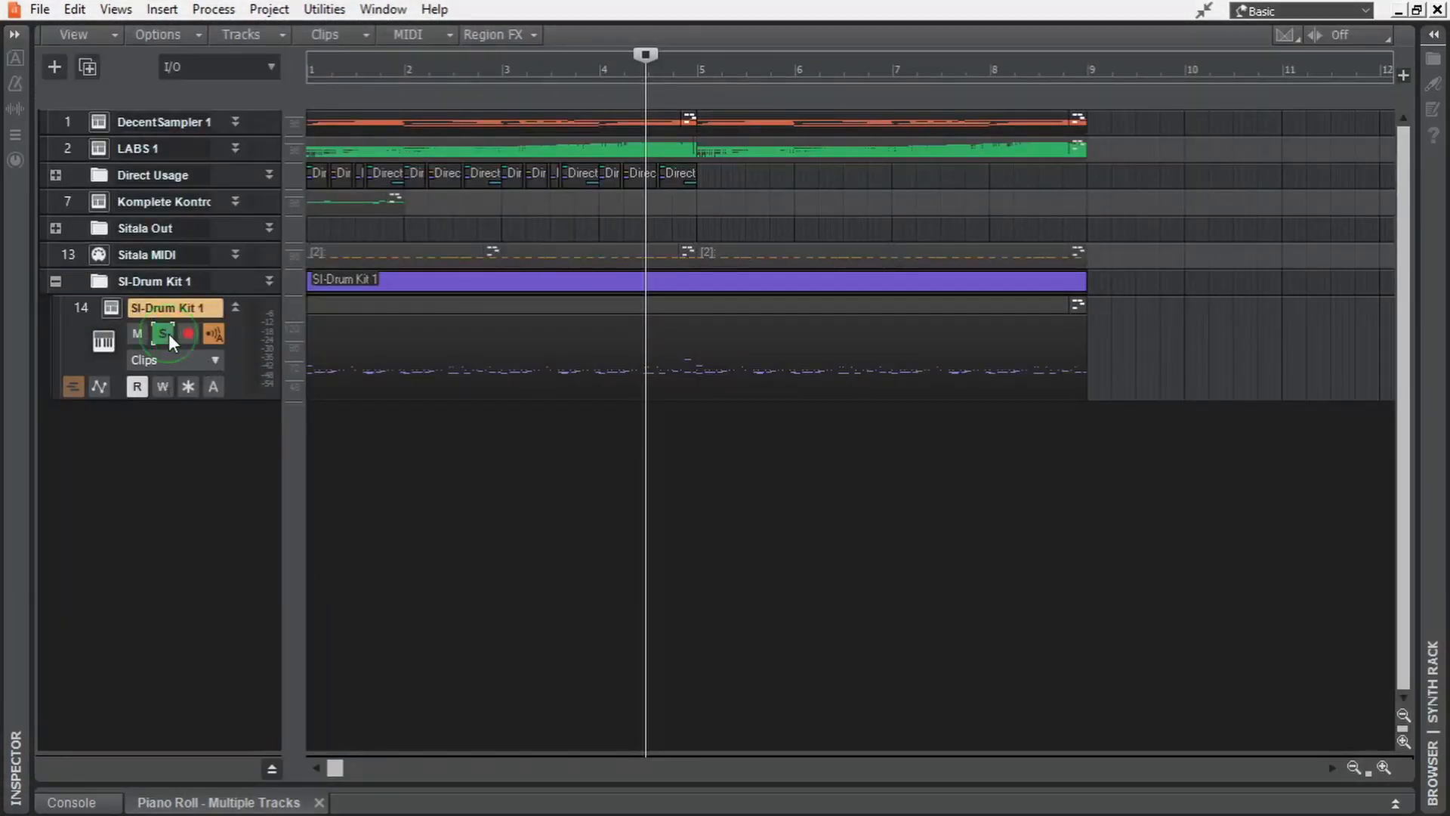
# Step: Open the SI-Drum Kit plug-in window, play the soloed drum track, and close the window
pyautogui.click(110, 307)
pyautogui.press('space')
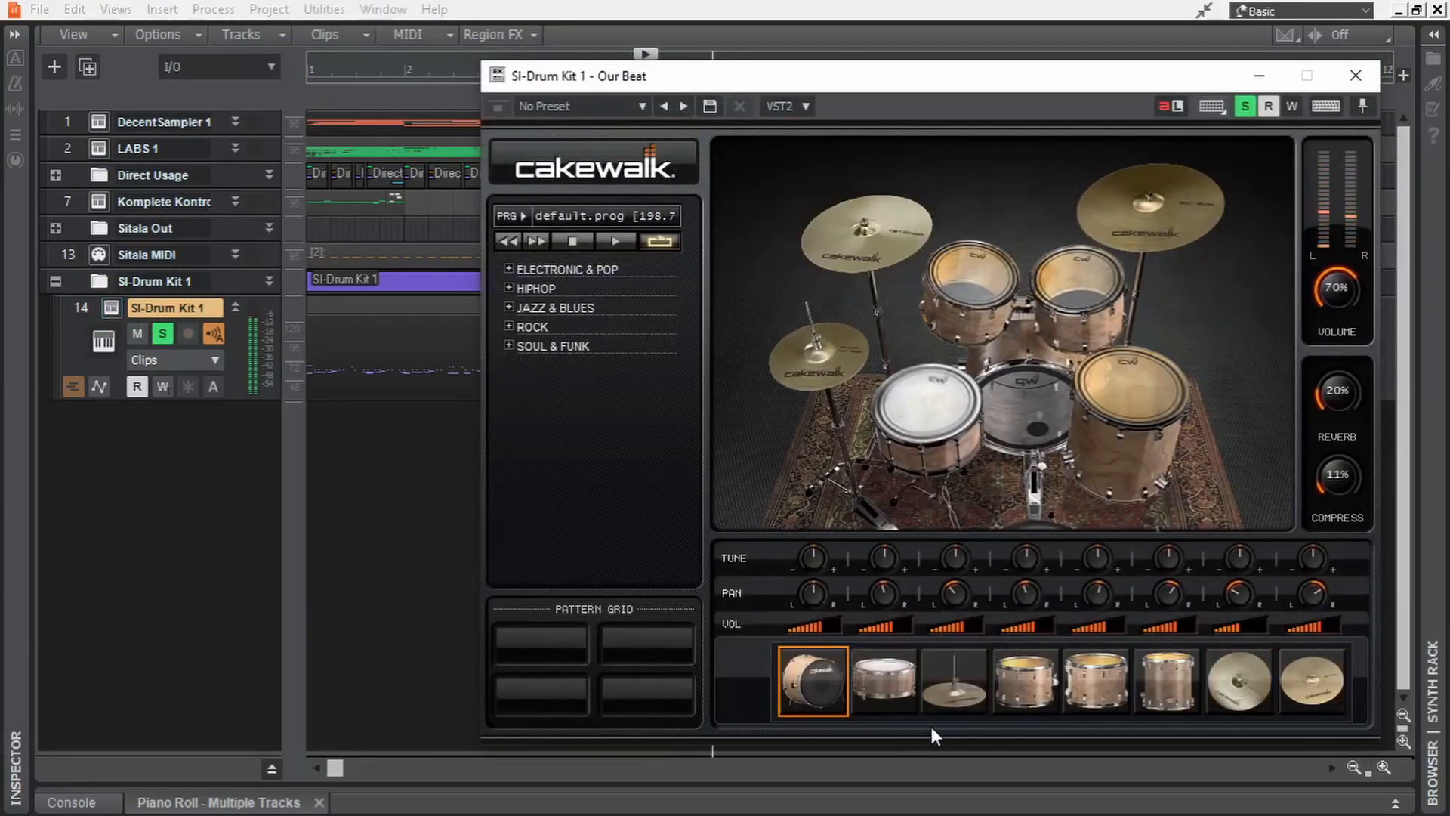
pyautogui.press('space')
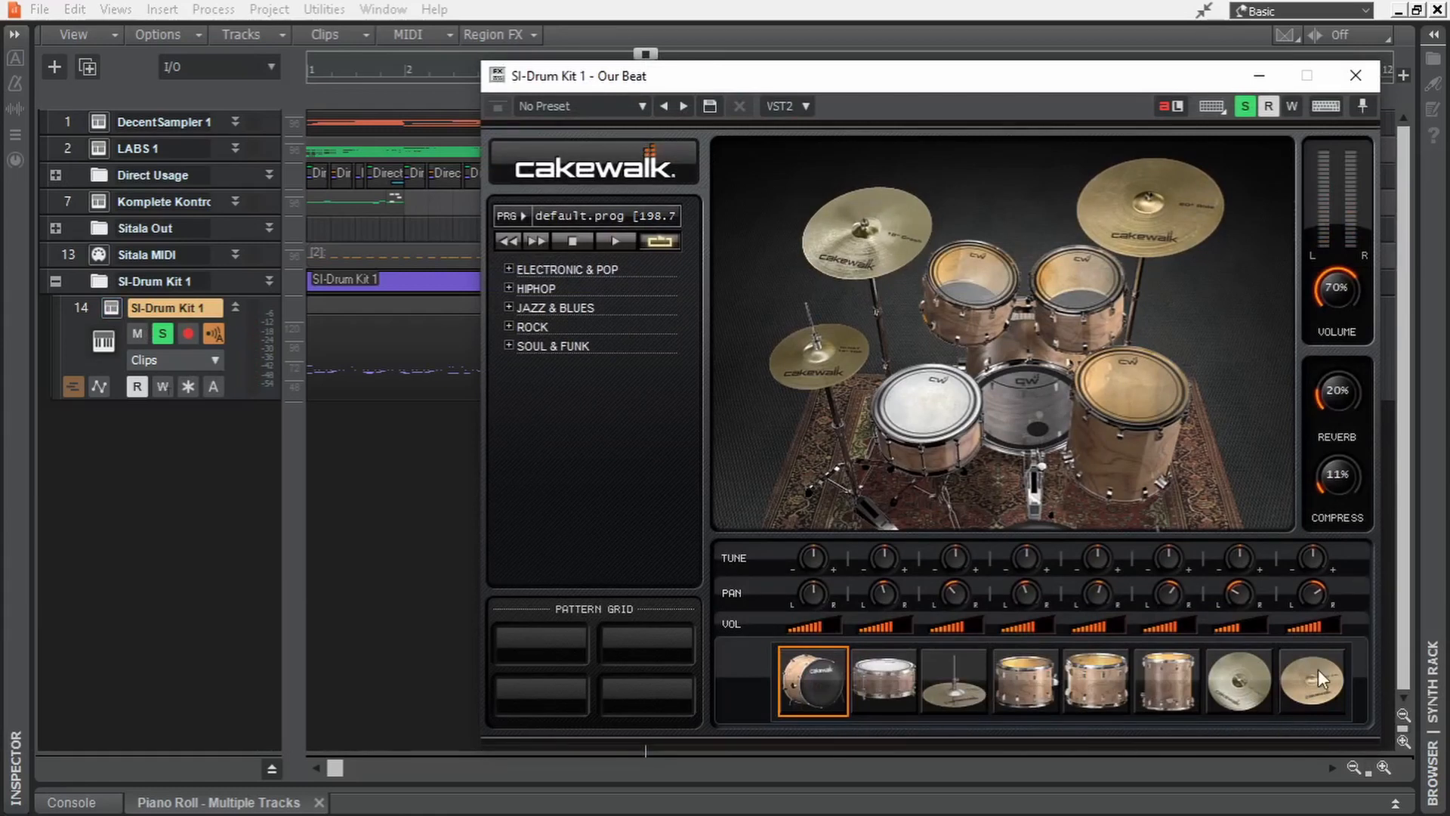
pyautogui.click(1356, 75)
# Step: Duplicate the SI-Drum Kit 1 track with its events and properties, using 4 repetitions starting at track 15
pyautogui.click(89, 307)
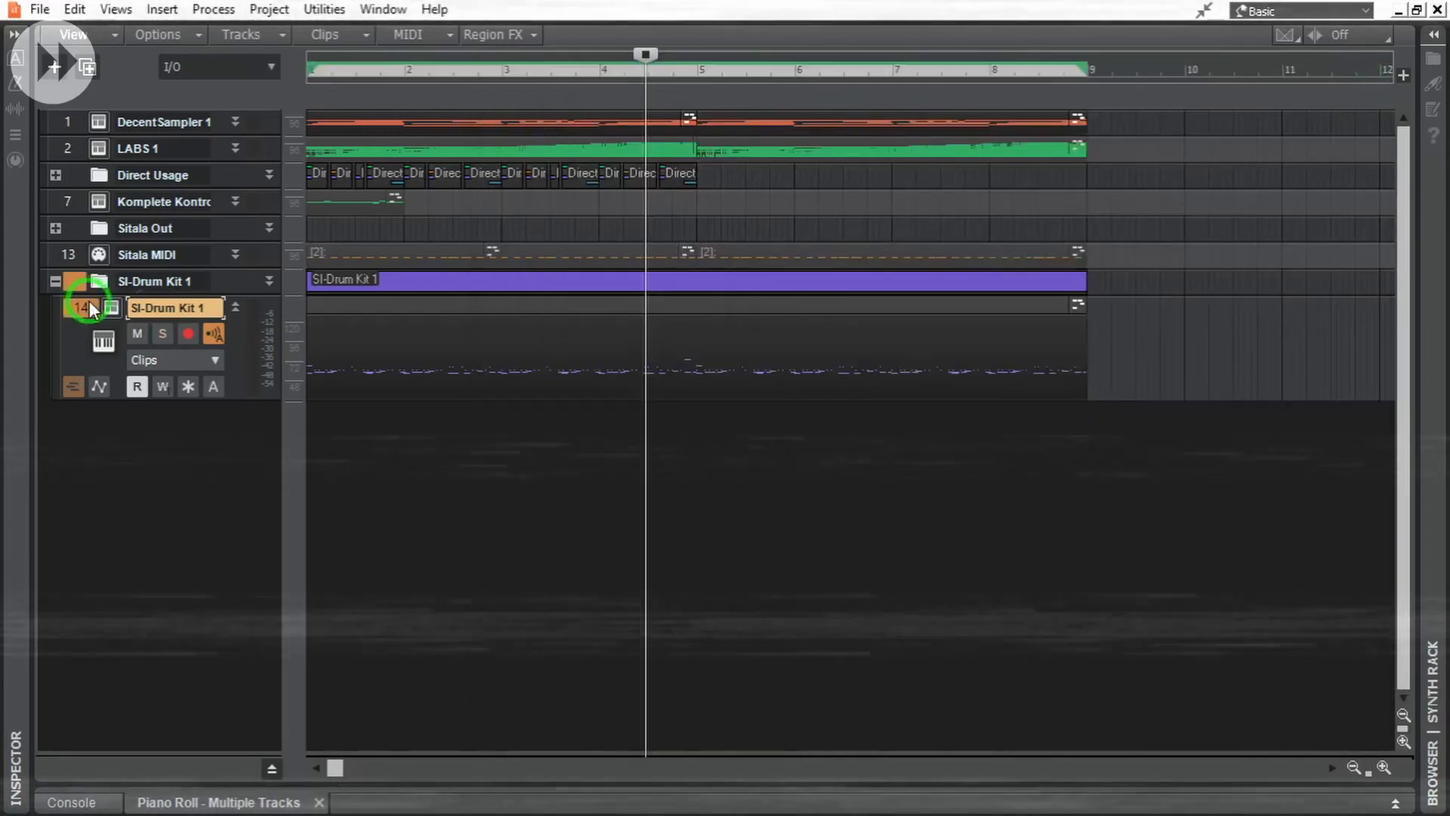
pyautogui.rightClick(89, 308)
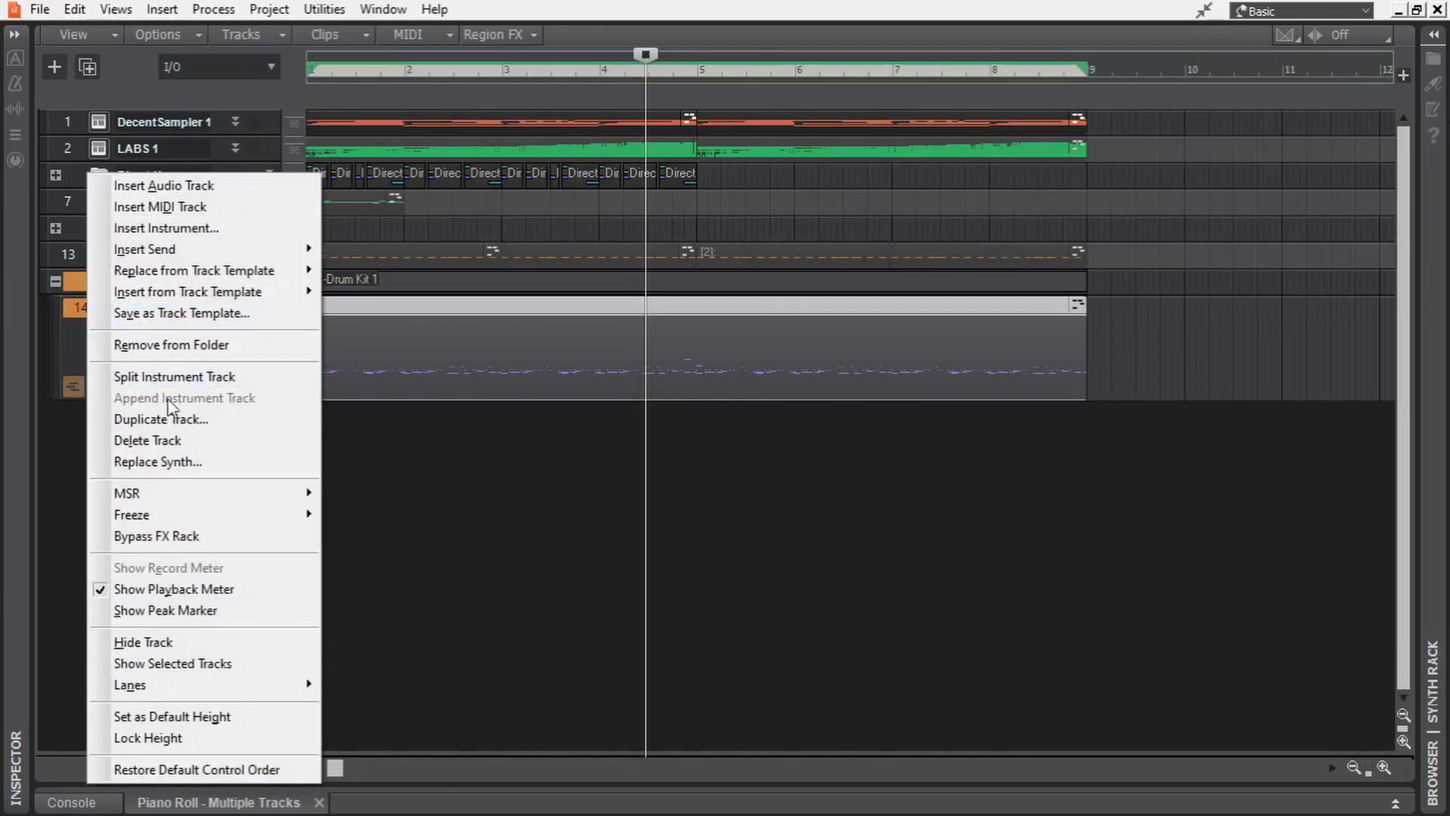
pyautogui.click(215, 419)
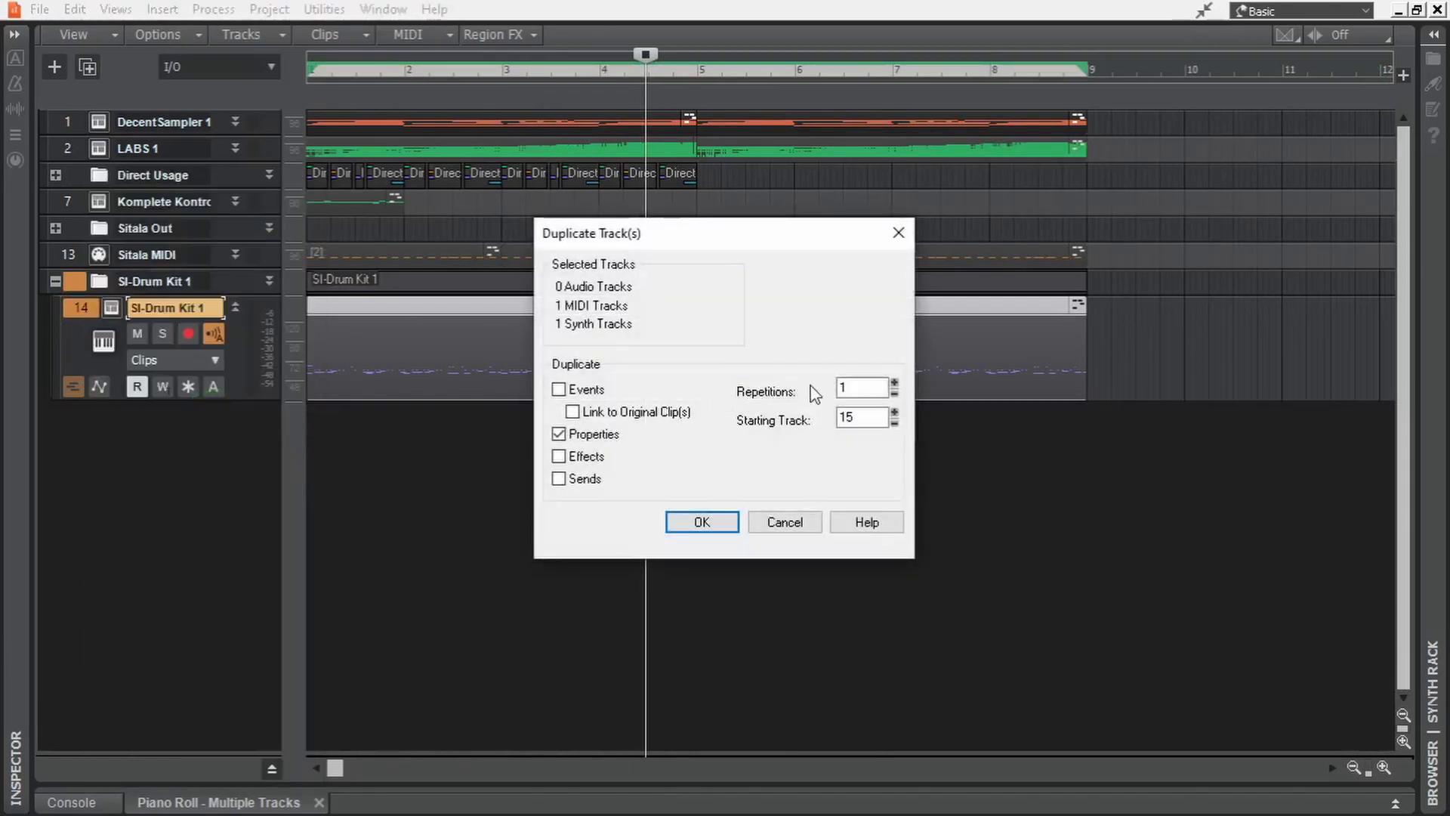
pyautogui.doubleClick(857, 388)
pyautogui.write('4')
pyautogui.click(582, 391)
pyautogui.click(695, 520)
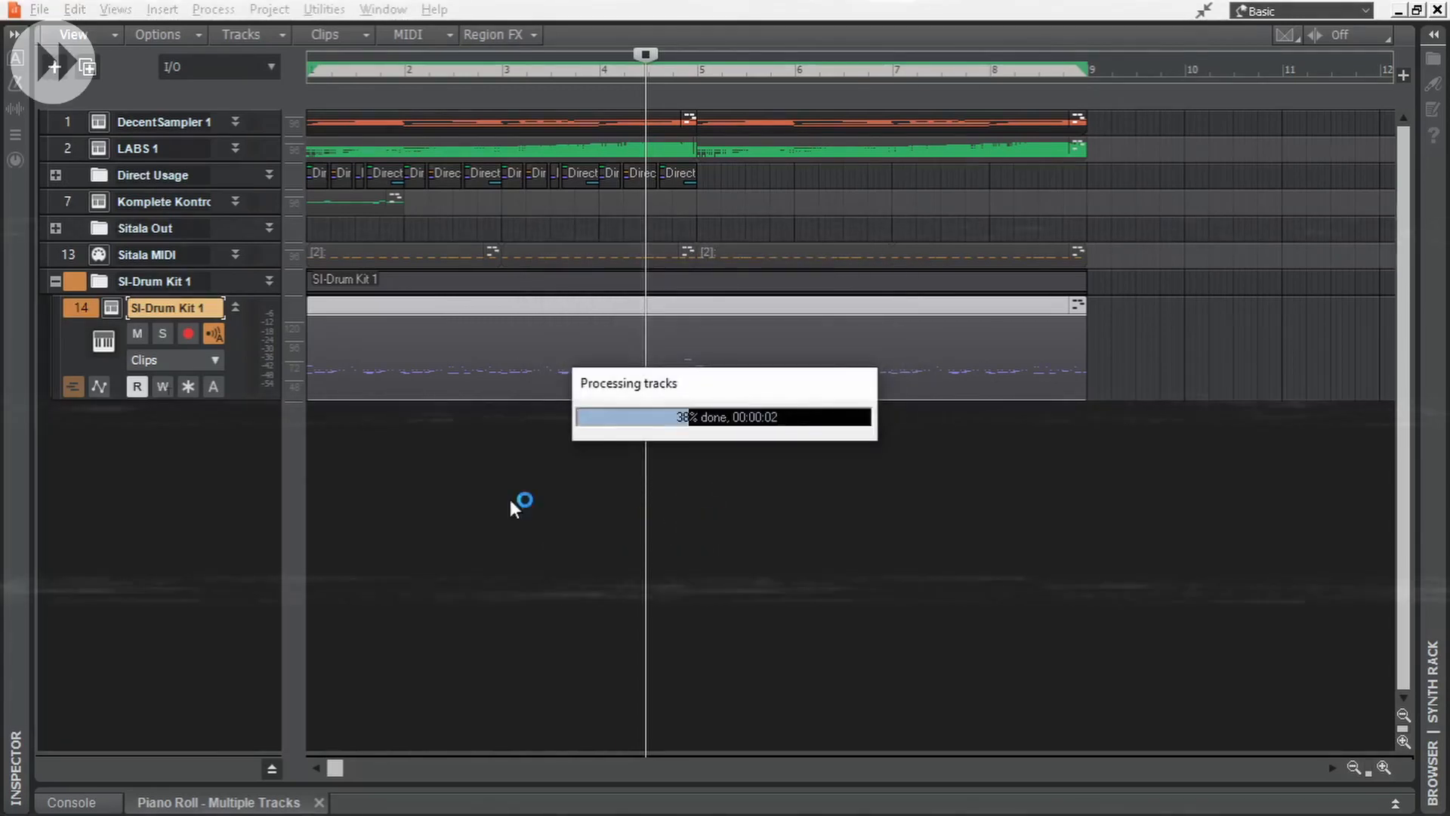
# Step: Rename drum kit tracks 14 and 15 as Kick and Snare
pyautogui.scroll(-3, 231, 114)
pyautogui.write('Kick')
pyautogui.press('Return')
pyautogui.doubleClick(179, 255)
pyautogui.write('Snare')
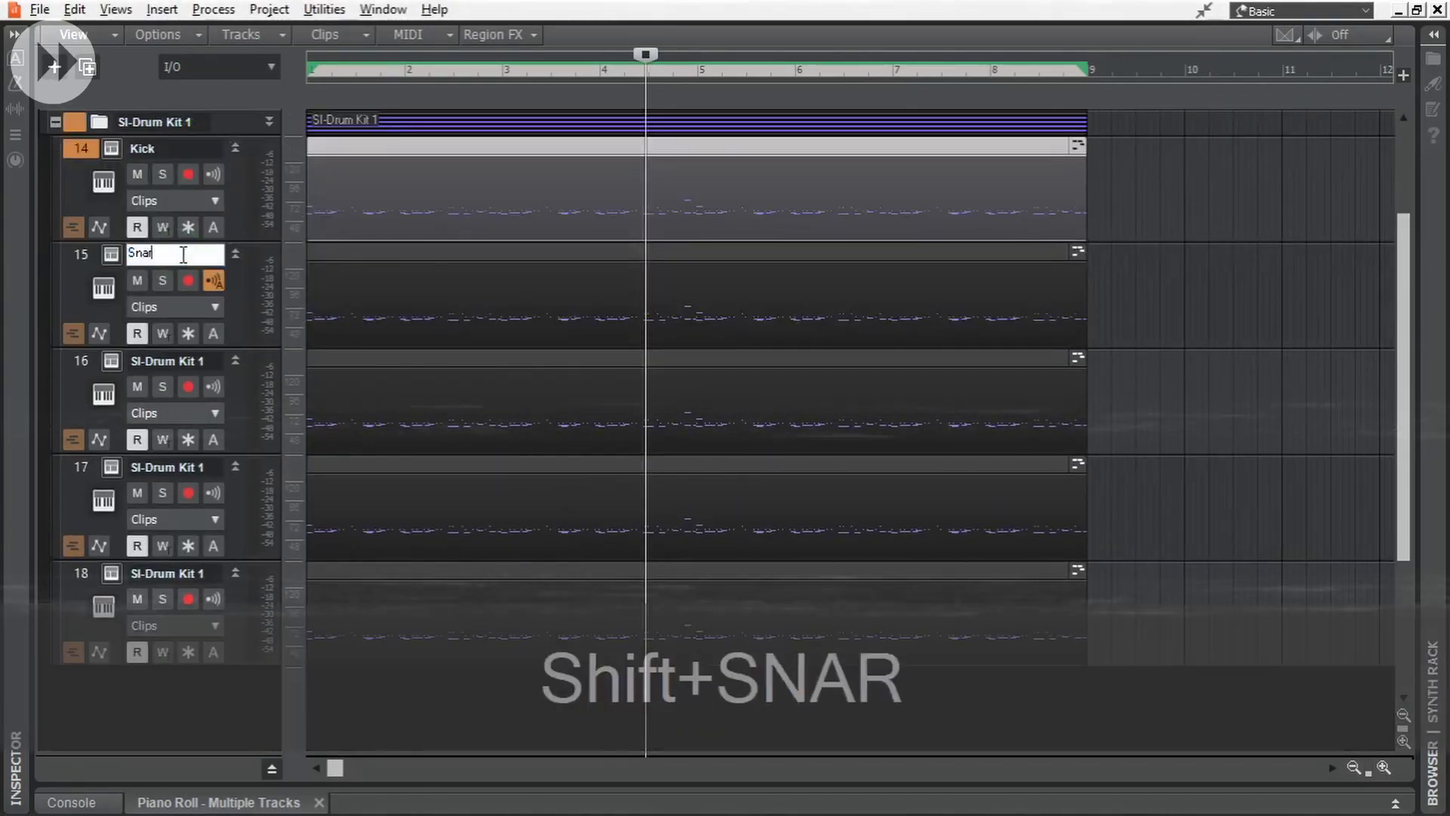
pyautogui.press('Return')
# Step: Rename tracks 16, 17 and 18 as Hi Hat, Crash 1 and Crash 2
pyautogui.doubleClick(179, 361)
pyautogui.write('Hi Hat')
pyautogui.press('Return')
pyautogui.doubleClick(179, 467)
pyautogui.write('Crash 1')
pyautogui.press('Return')
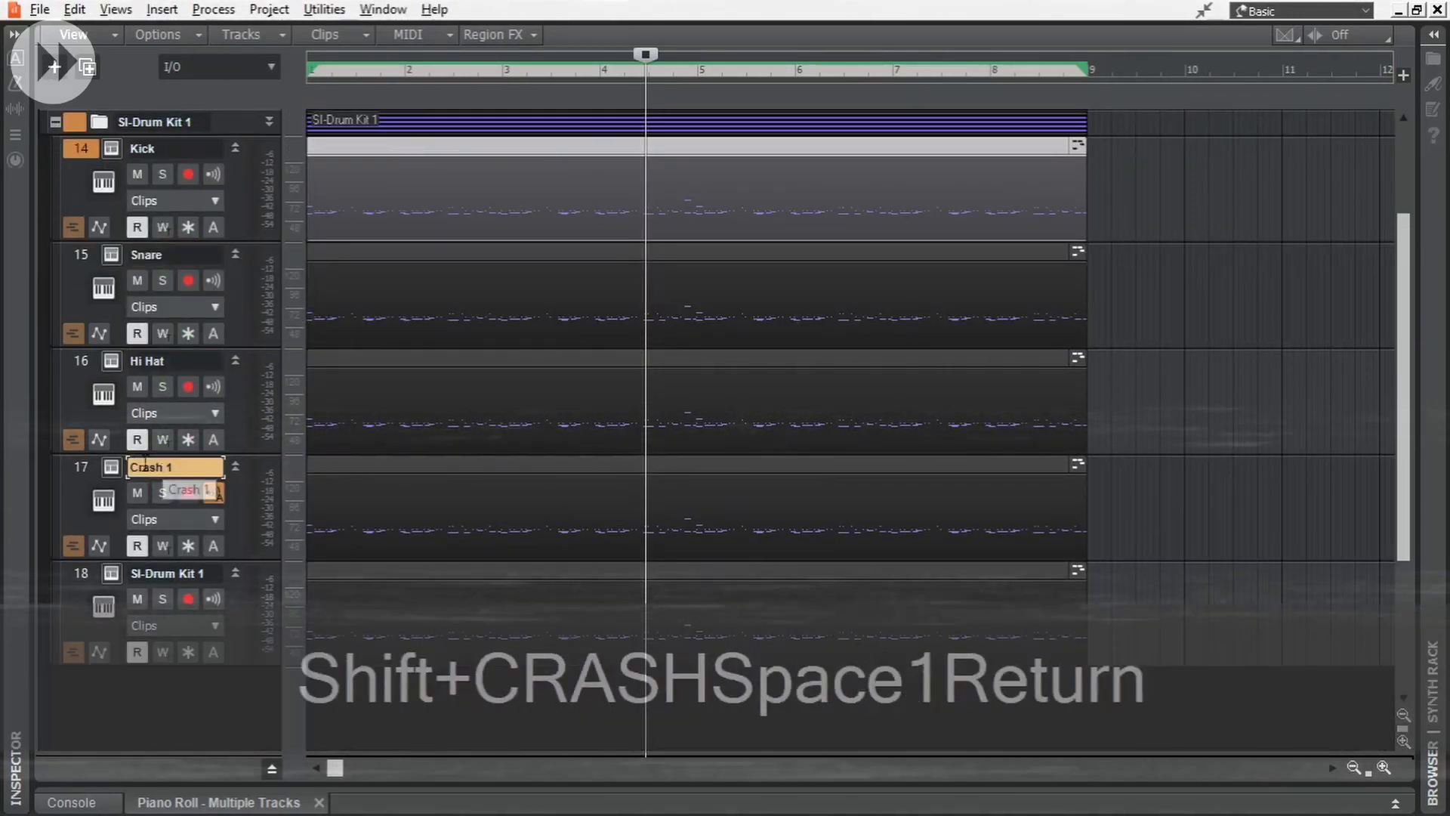
pyautogui.doubleClick(189, 573)
pyautogui.write('Crash 2')
pyautogui.press('Return')
# Step: Select all five drum kit tracks from Kick to Crash 2 and increase their track height together
pyautogui.keyDown('shift'); pyautogui.click(81, 149); pyautogui.keyUp('shift')
pyautogui.moveTo(239, 665); pyautogui.dragTo(240, 691)
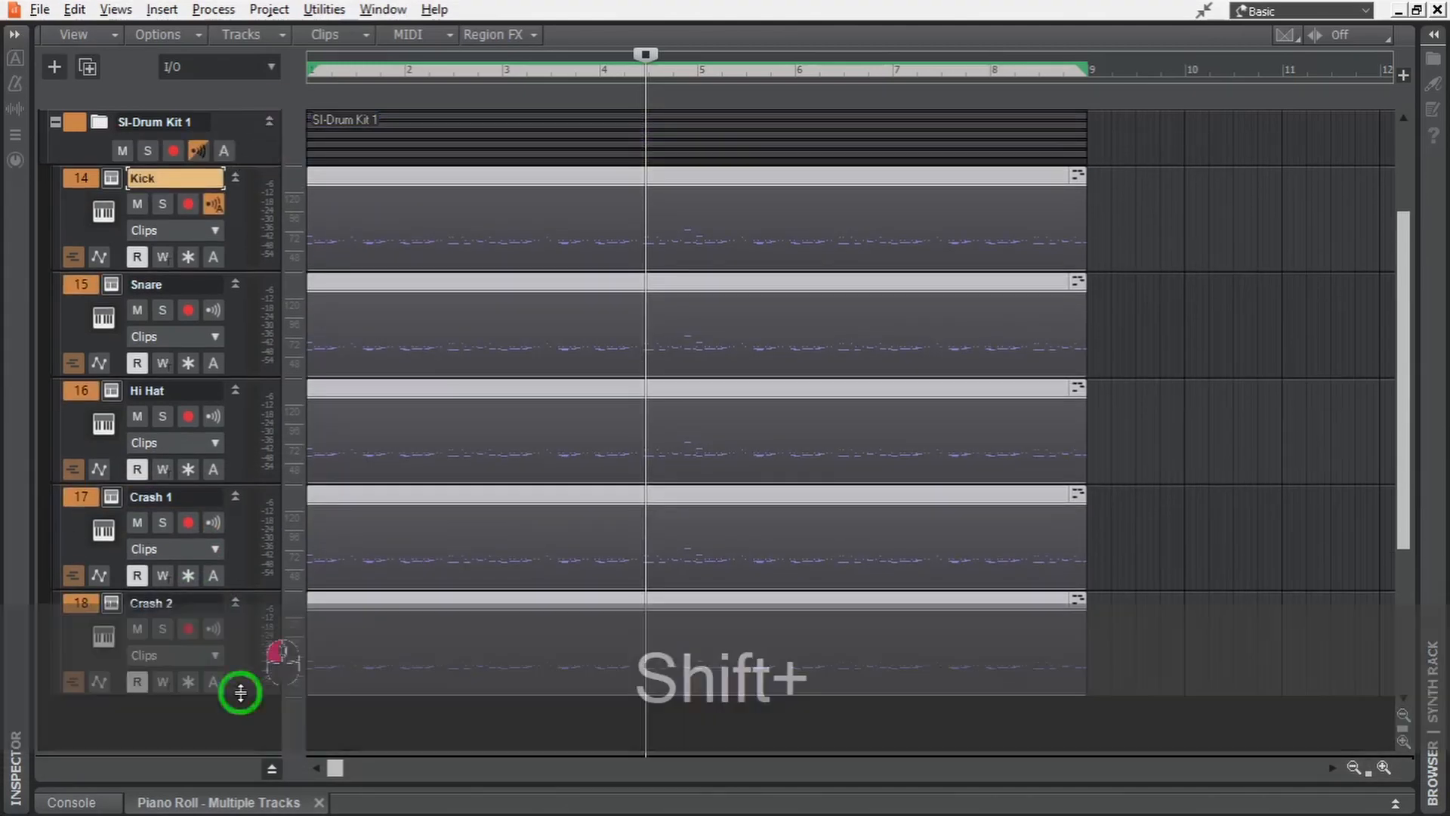
pyautogui.moveTo(239, 690); pyautogui.dragTo(239, 741)
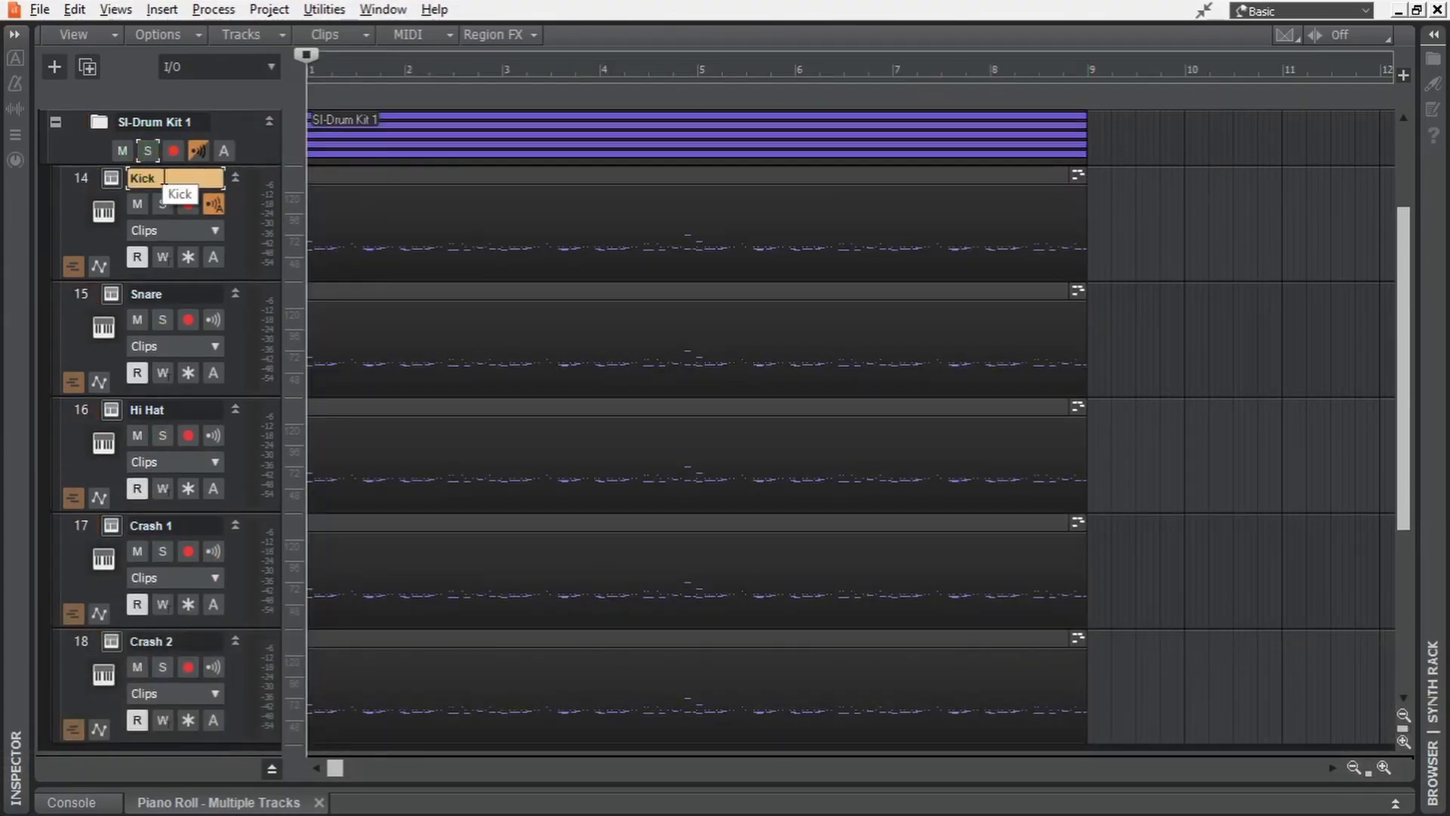
# Step: In the Piano Roll, remove all notes above C3 from the Kick track, and the C3 notes and everything above E3 from the Snare track
pyautogui.doubleClick(379, 178)
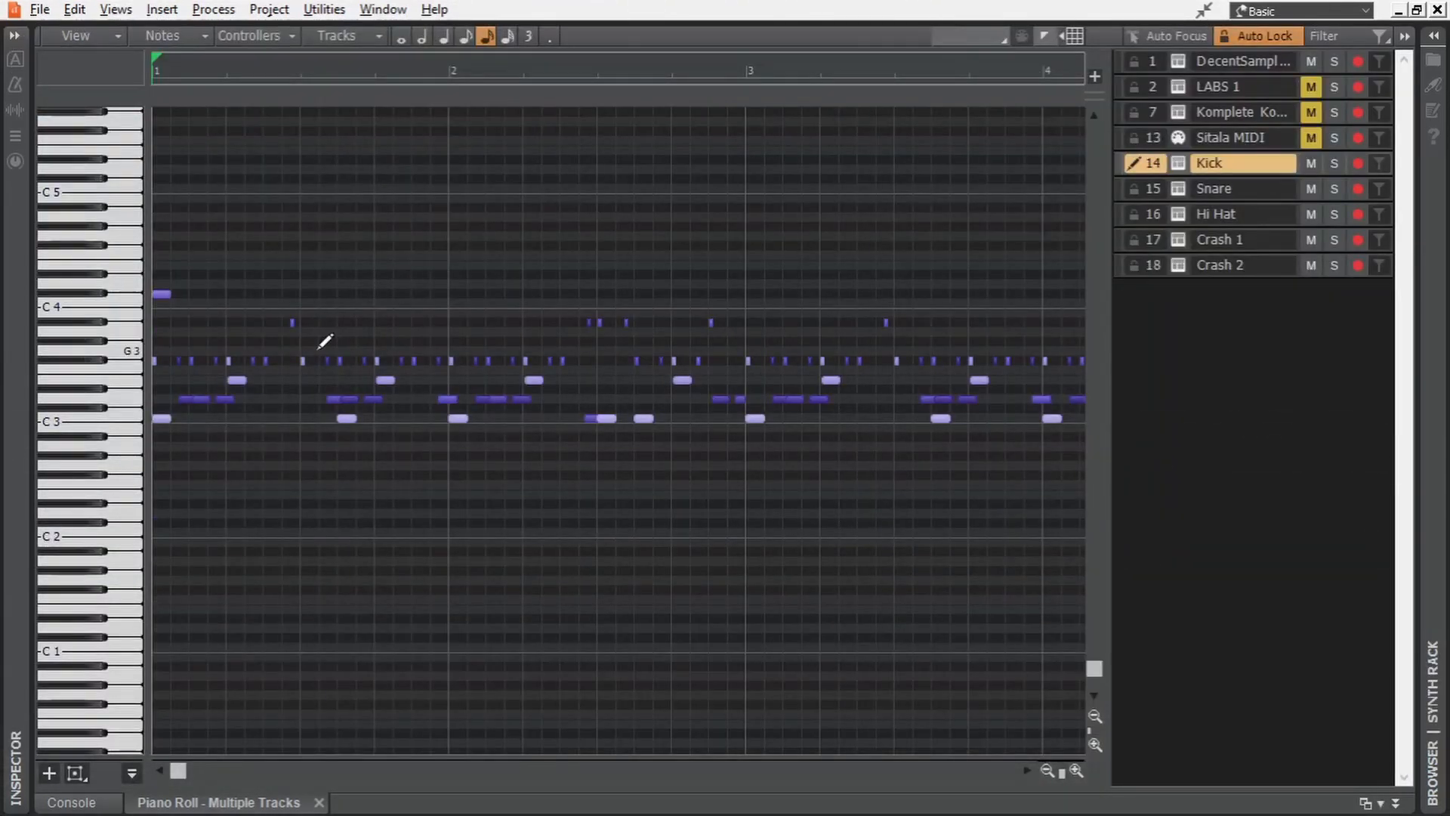
pyautogui.moveTo(101, 411); pyautogui.dragTo(140, 200)
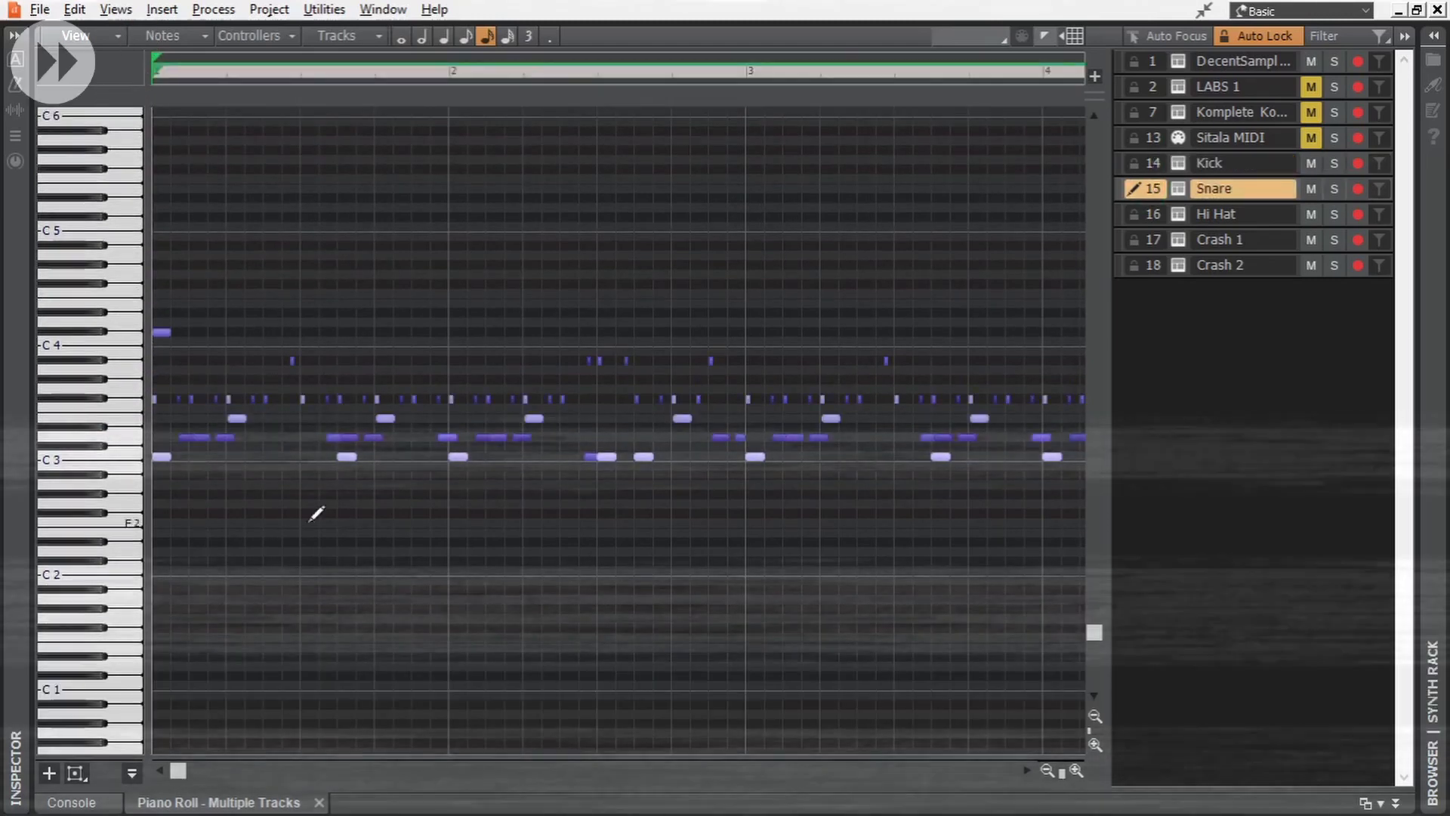
pyautogui.click(124, 458)
pyautogui.press('Delete')
pyautogui.moveTo(123, 412); pyautogui.dragTo(121, 114)
pyautogui.press('Delete')
# Step: Delete the unwanted non-hi-hat notes from the Hi Hat track and make Crash 1 the active track for editing
pyautogui.scroll(-4, 501, 496)
pyautogui.click(130, 448)
pyautogui.press('Delete')
pyautogui.click(1137, 242)
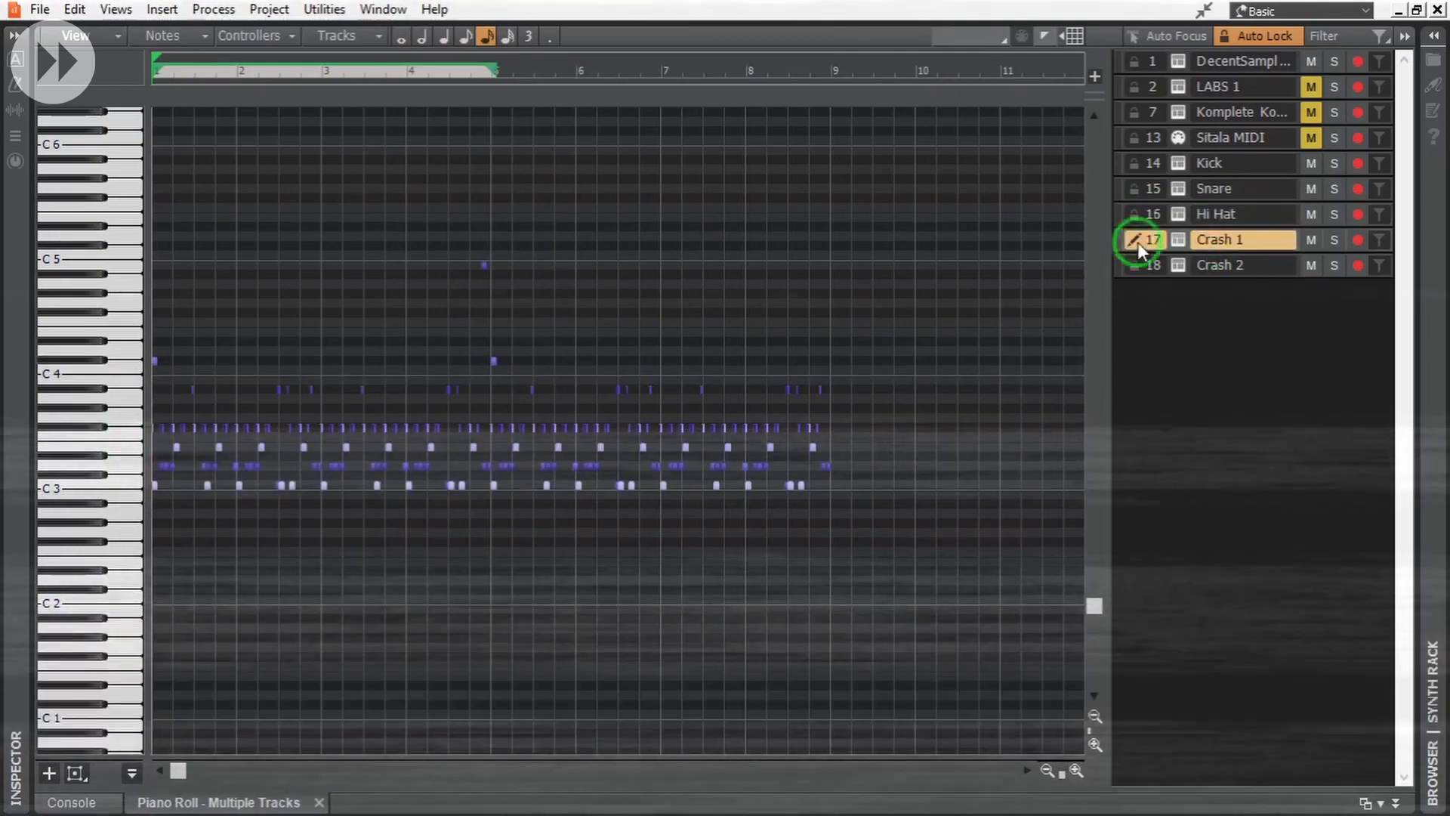
# Step: Make Crash 2 the active track, remove its unwanted lower notes and return to the arrangement view
pyautogui.click(1135, 265)
pyautogui.click(123, 490)
pyautogui.press('d')
# Step: Solo the SI-Drum Kit 1 folder and play back the separated drum tracks to check them
pyautogui.scroll(-5, 631, 624)
pyautogui.click(147, 152)
pyautogui.press('space')
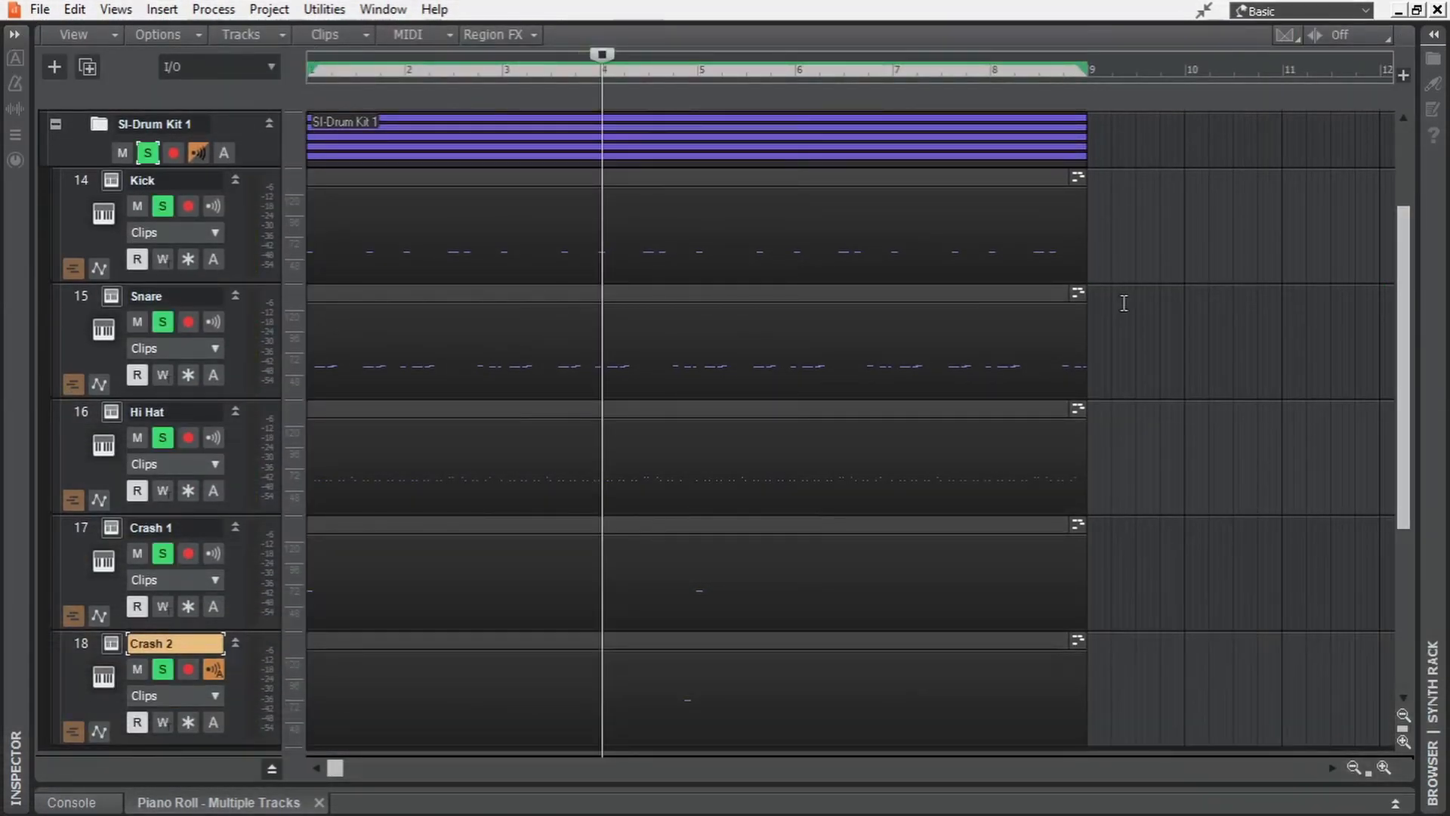
pyautogui.press('space')
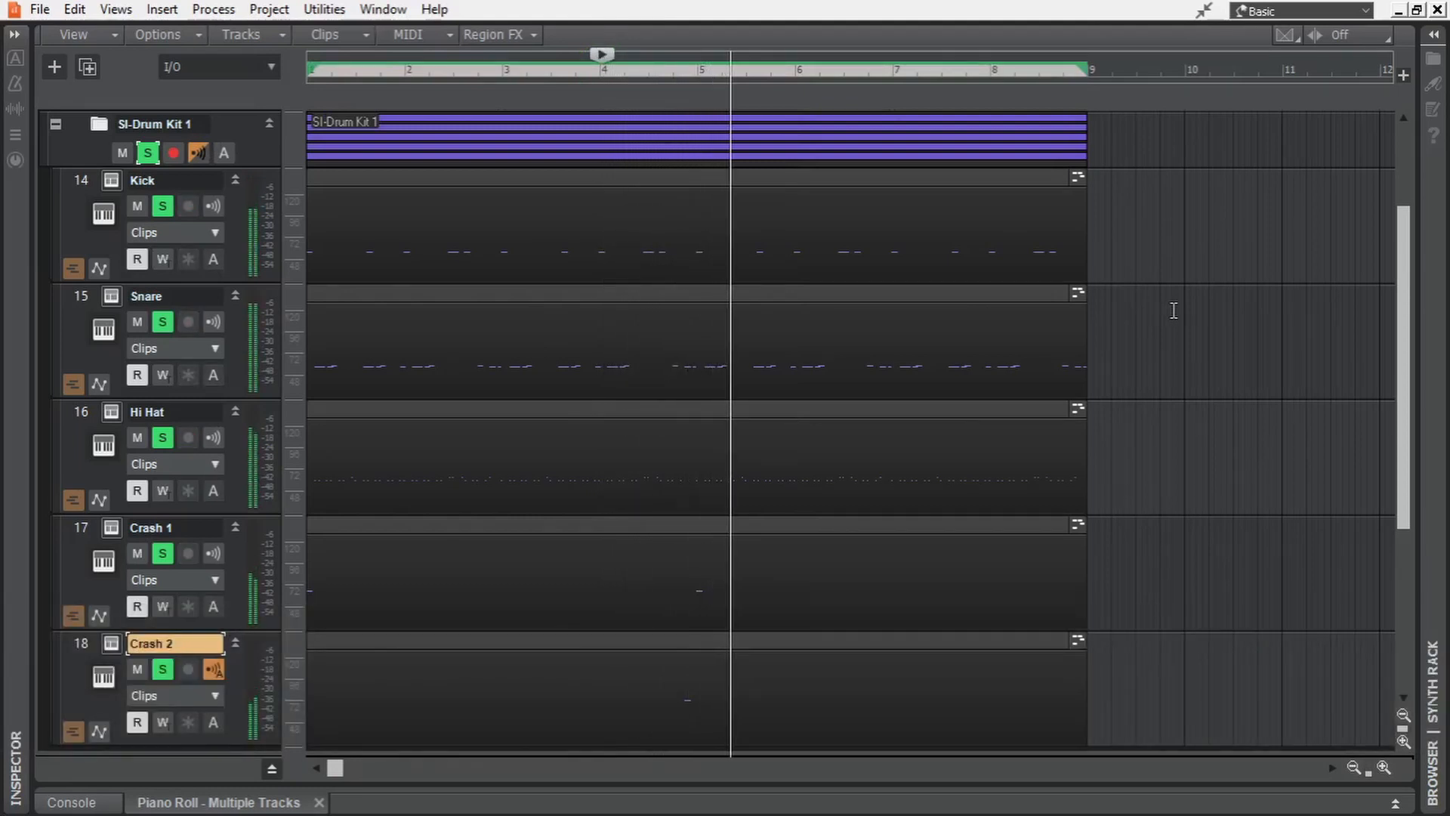
pyautogui.press('space')
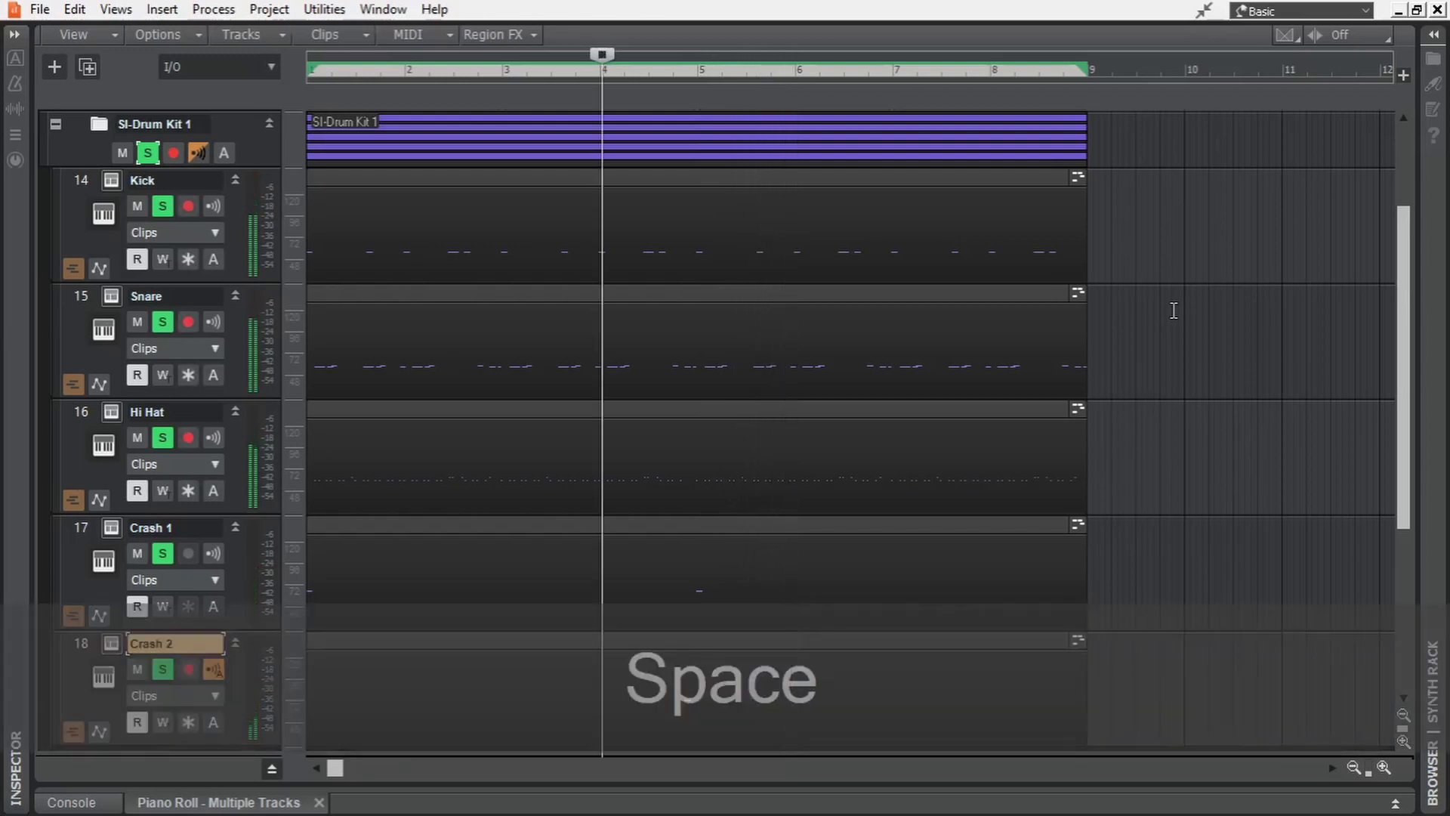
# Step: Unsolo the SI-Drum Kit 1 folder, collapse it and return the playhead to the start of the project
pyautogui.moveTo(92, 651); pyautogui.dragTo(89, 184)
pyautogui.click(87, 182)
pyautogui.click(148, 152)
pyautogui.click(270, 123)
pyautogui.click(55, 124)
pyautogui.press('w')
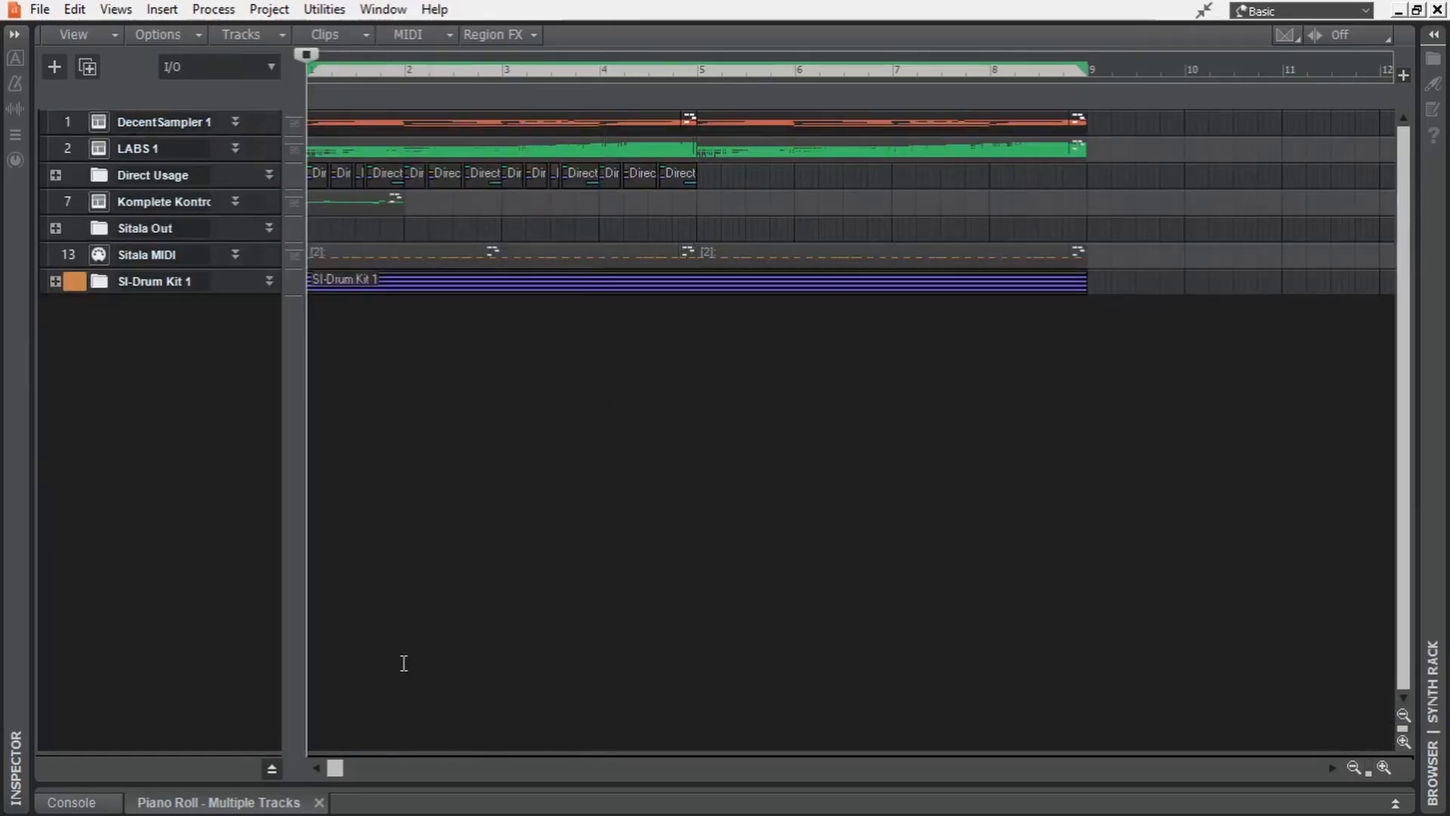
# Step: Fit the tracks vertically to the window and unmute the Sitala Out folder and the Sitala MIDI track
pyautogui.press('f')
pyautogui.click(234, 429)
pyautogui.moveTo(227, 635); pyautogui.dragTo(226, 667)
pyautogui.moveTo(226, 470); pyautogui.dragTo(228, 497)
pyautogui.click(122, 484)
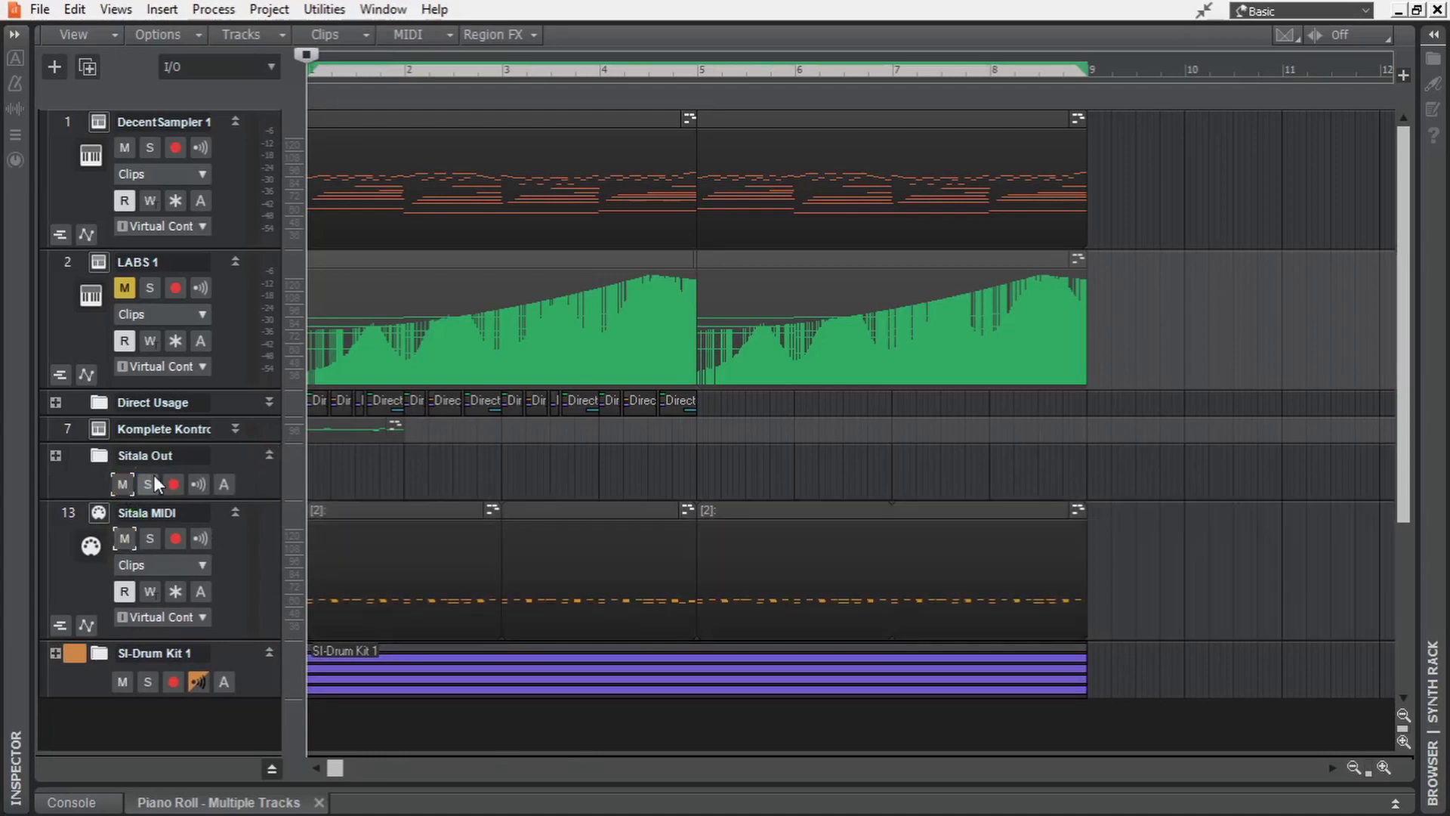
pyautogui.click(124, 538)
# Step: Minimize the Sitala Out, Sitala MIDI and LABS 1 track strips and briefly play the project
pyautogui.click(270, 456)
pyautogui.press('space')
pyautogui.click(236, 482)
pyautogui.click(235, 261)
pyautogui.press('space')
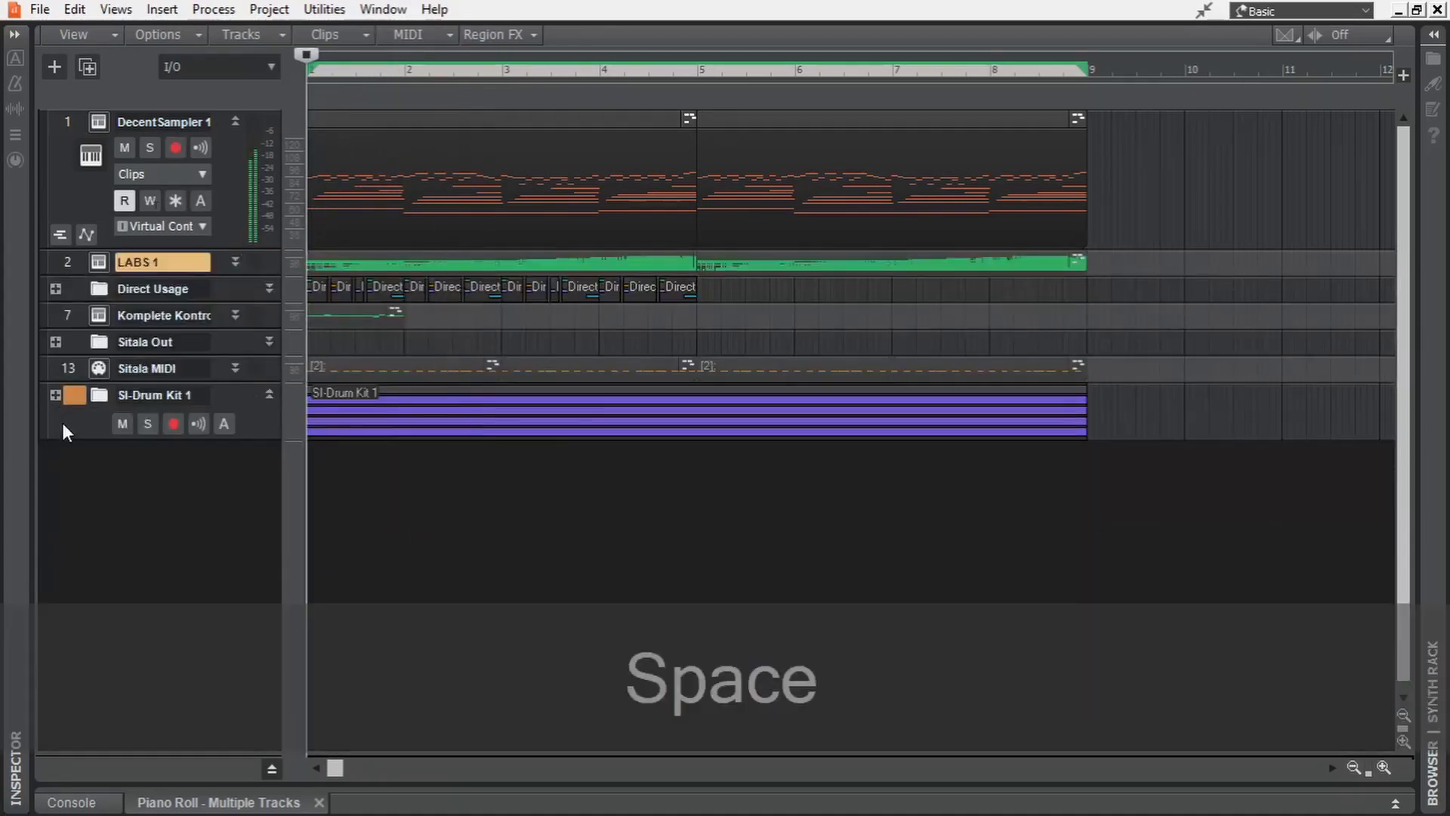
# Step: Expand the SI-Drum Kit 1 folder, select the tracks from Kick to Crash 2 and reduce their height together
pyautogui.click(270, 395)
pyautogui.click(55, 395)
pyautogui.scroll(-3, 533, 497)
pyautogui.keyDown('shift'); pyautogui.click(81, 721); pyautogui.keyUp('shift')
pyautogui.moveTo(175, 366); pyautogui.dragTo(175, 321)
pyautogui.scroll(3, 182, 325)
pyautogui.moveTo(219, 482); pyautogui.dragTo(220, 465)
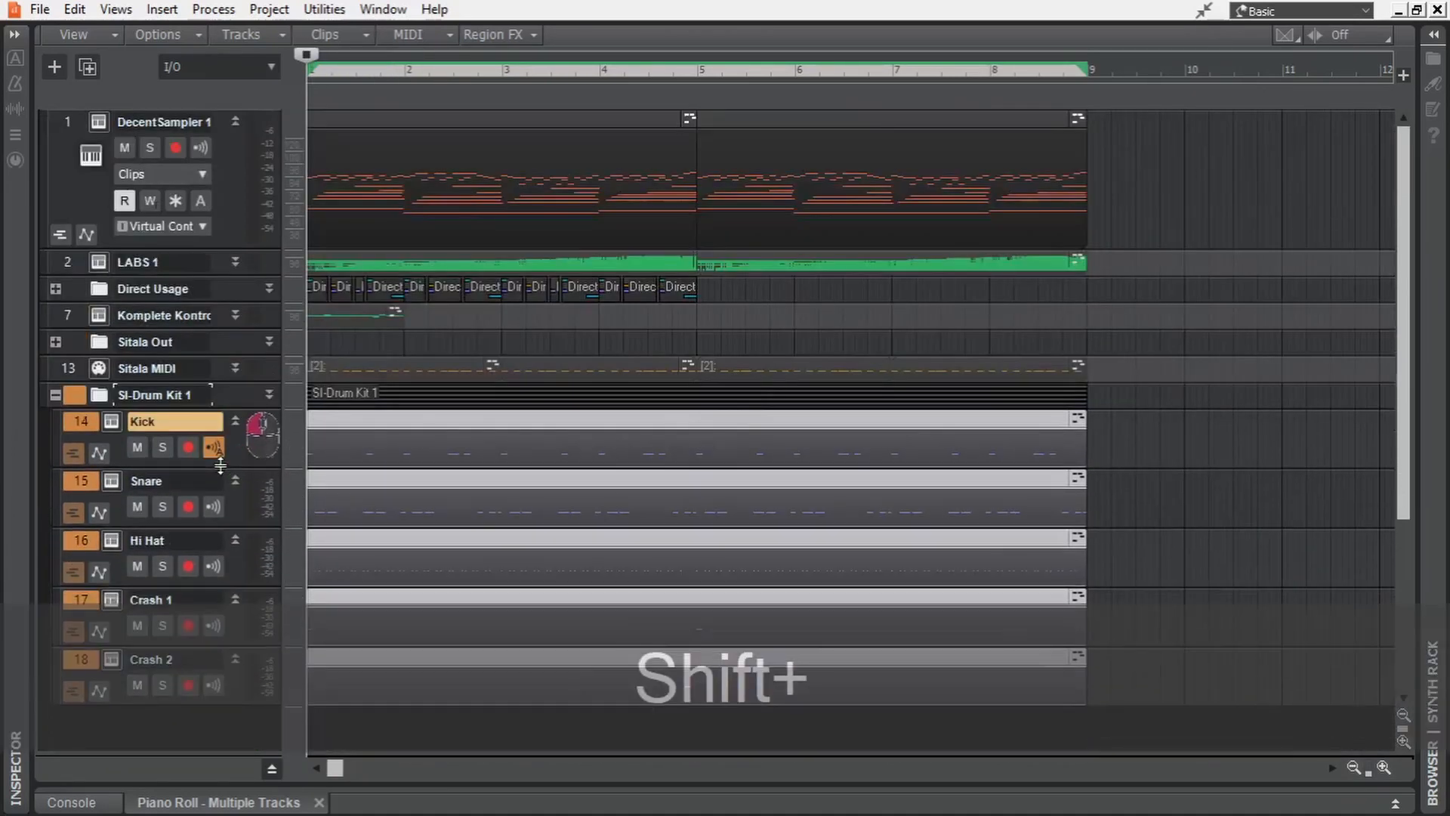
# Step: Set the loop region from bar 1 to bar 9 using a selection of all clips, and deselect them
pyautogui.click(479, 355)
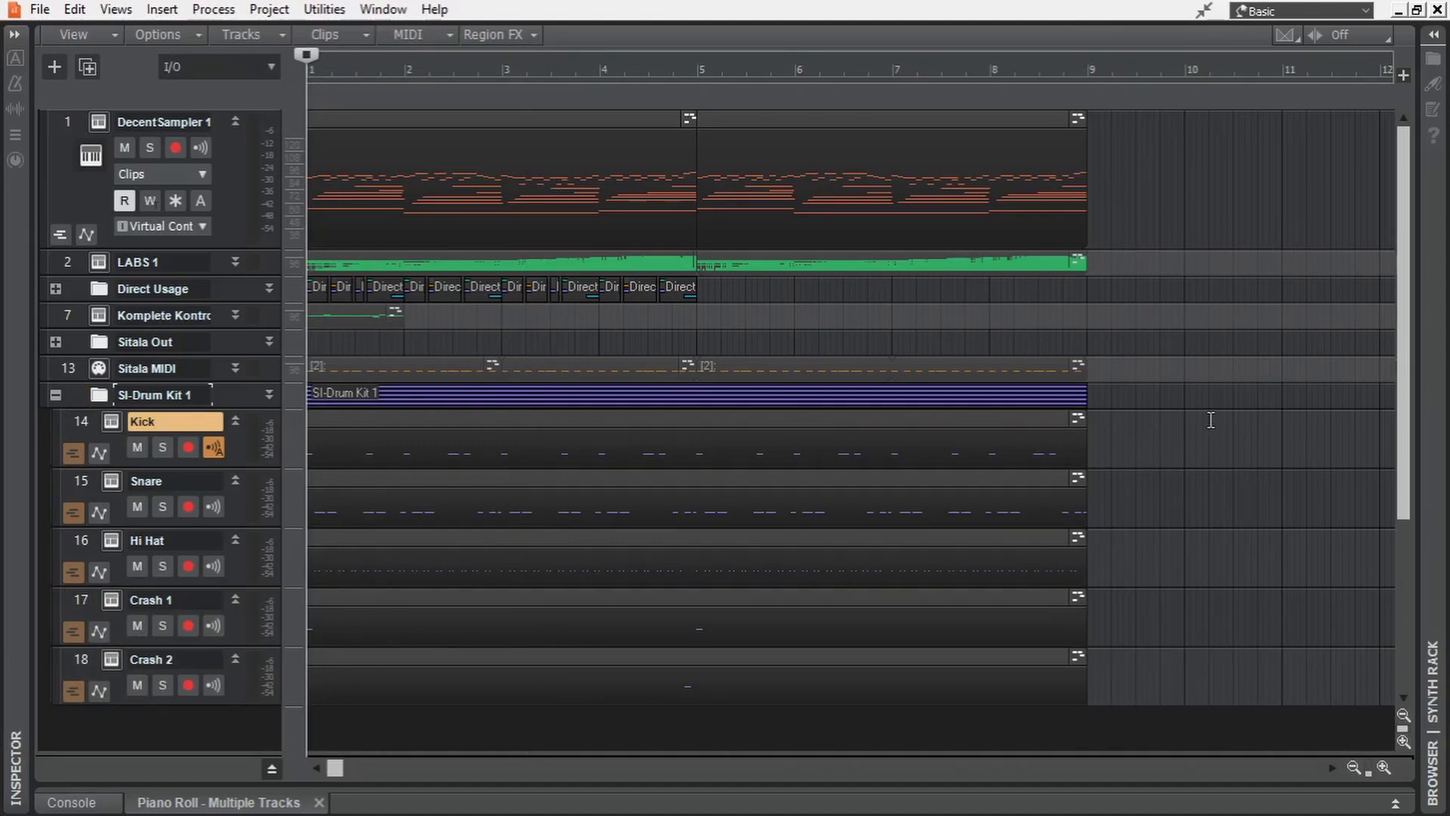
pyautogui.hotkey('ctrl', 'a')
pyautogui.hotkey('shift', 'l')
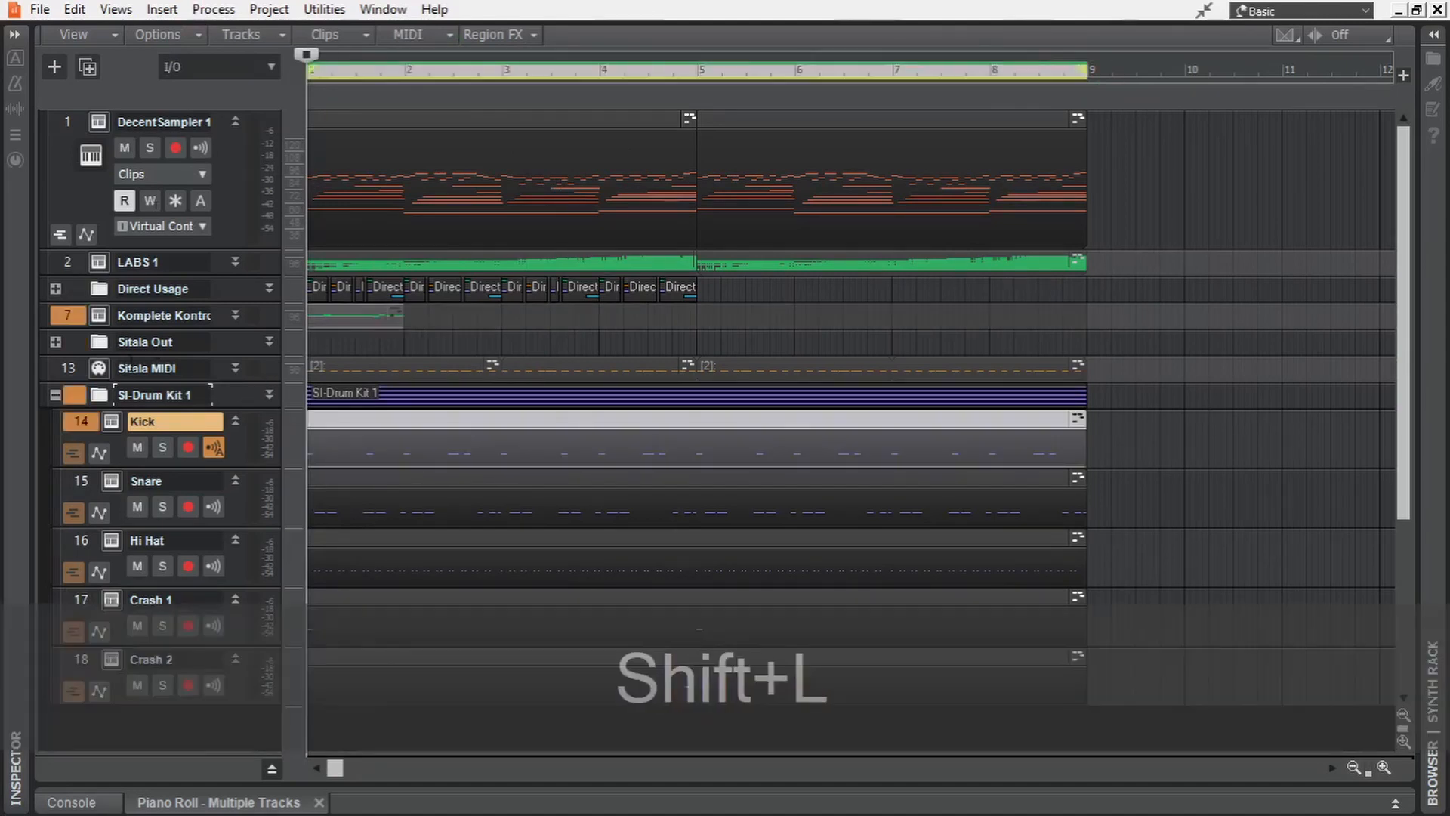
pyautogui.click(1121, 413)
# Step: Give DecentSampler 1 and the five drum kit tracks a matching height and play the looped project
pyautogui.moveTo(165, 248); pyautogui.dragTo(166, 207)
pyautogui.click(67, 122)
pyautogui.moveTo(81, 379); pyautogui.dragTo(81, 618)
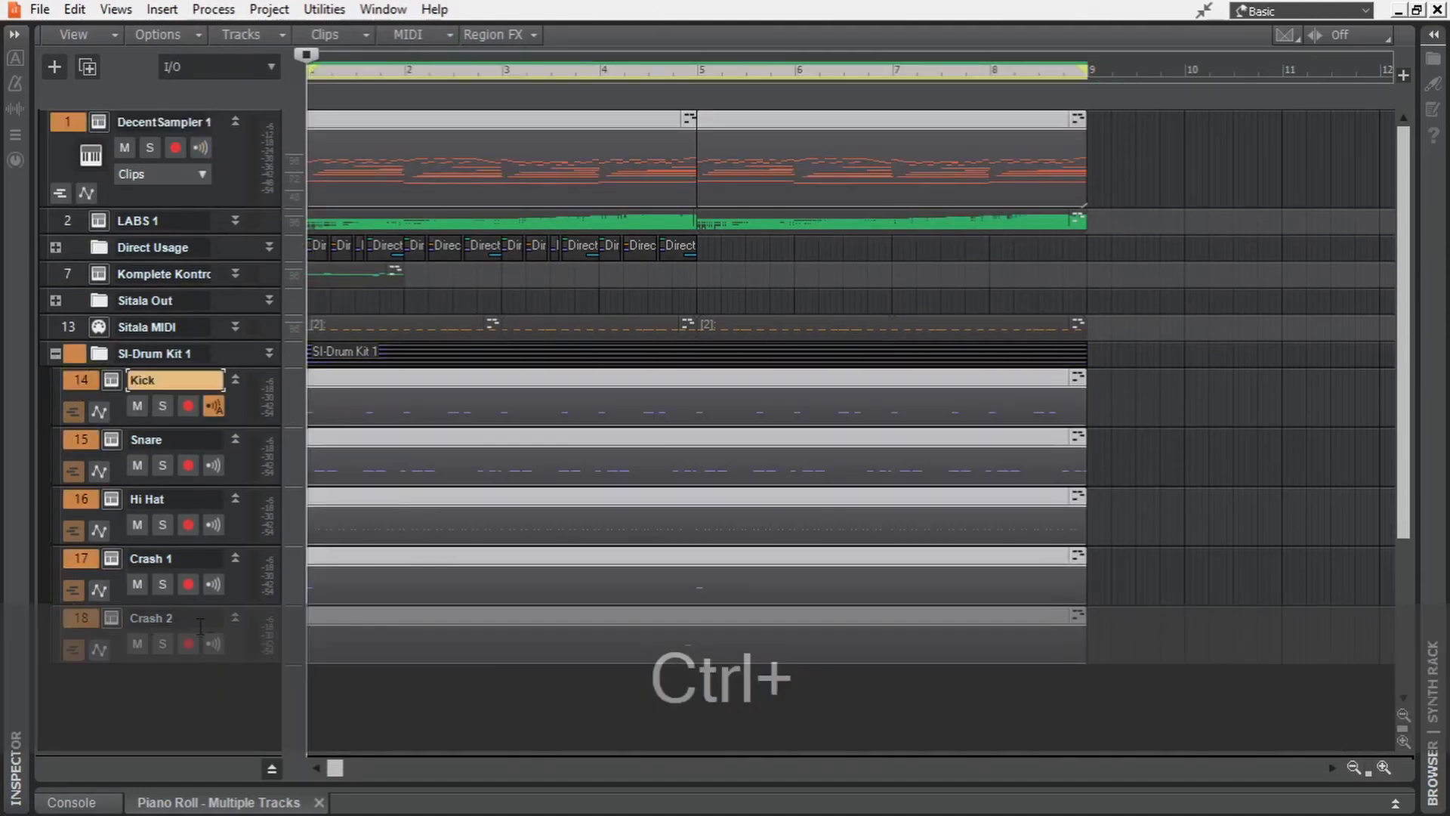
pyautogui.moveTo(214, 603); pyautogui.dragTo(214, 626)
pyautogui.click(1152, 441)
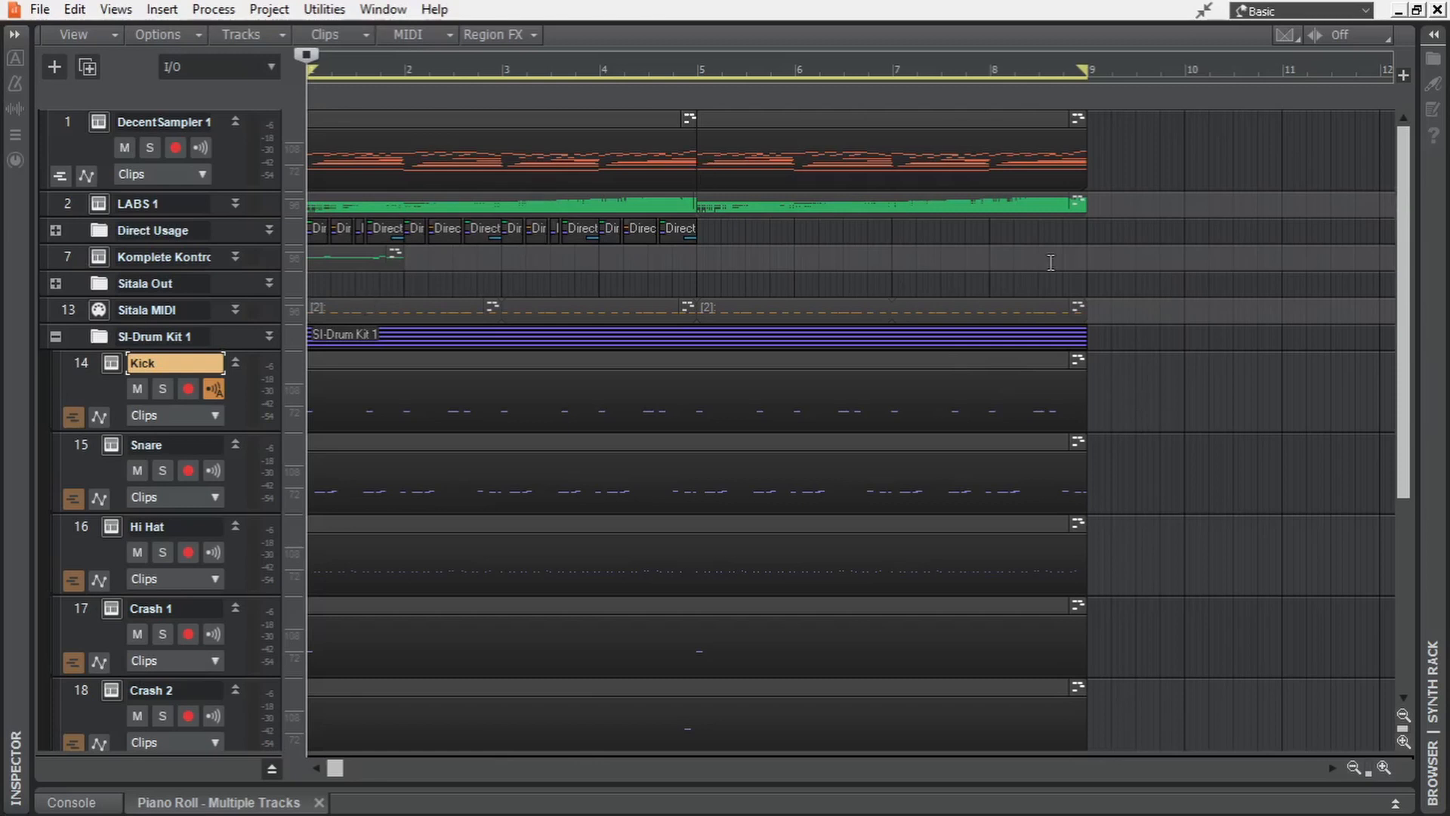
pyautogui.press('space')
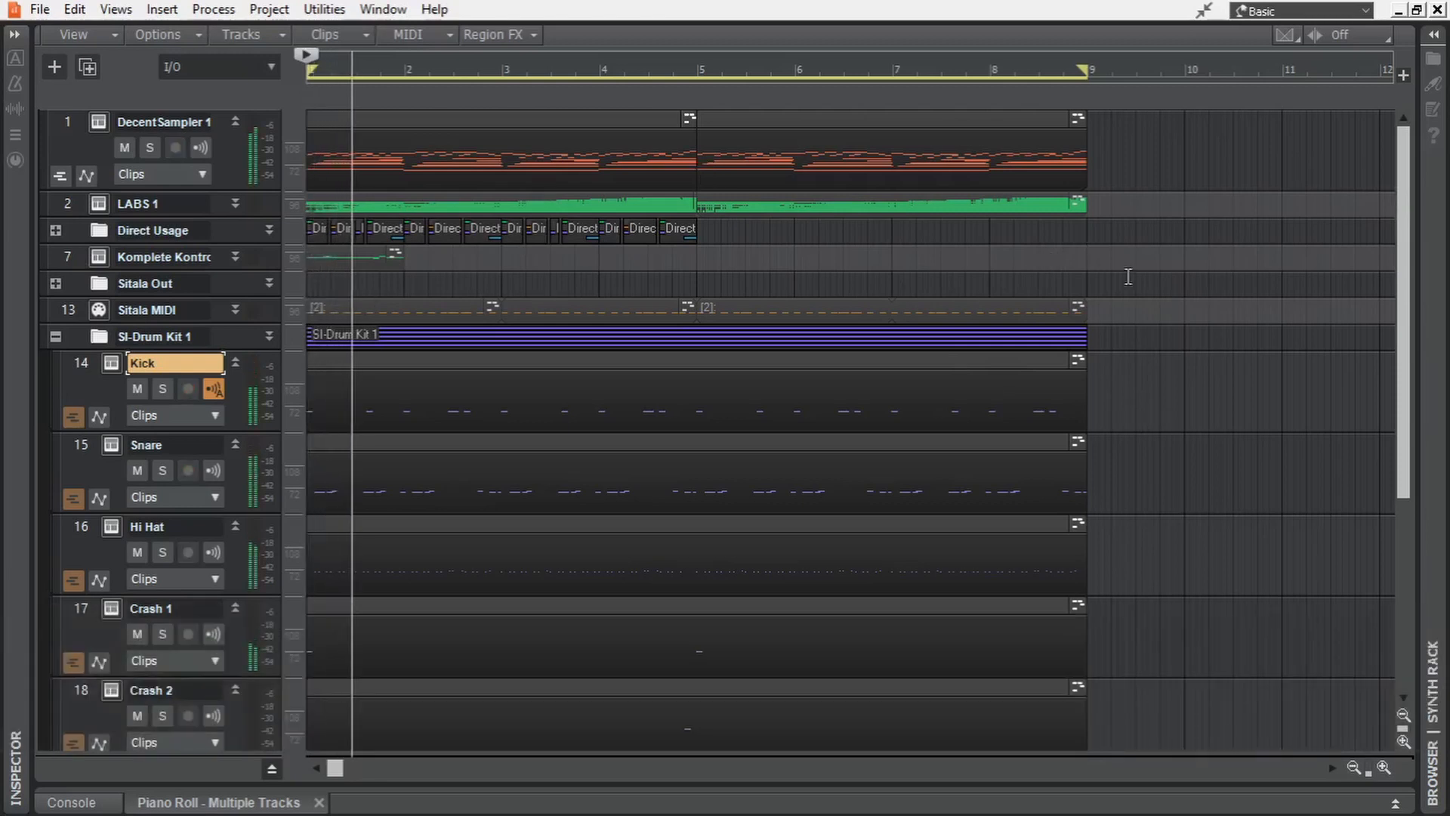